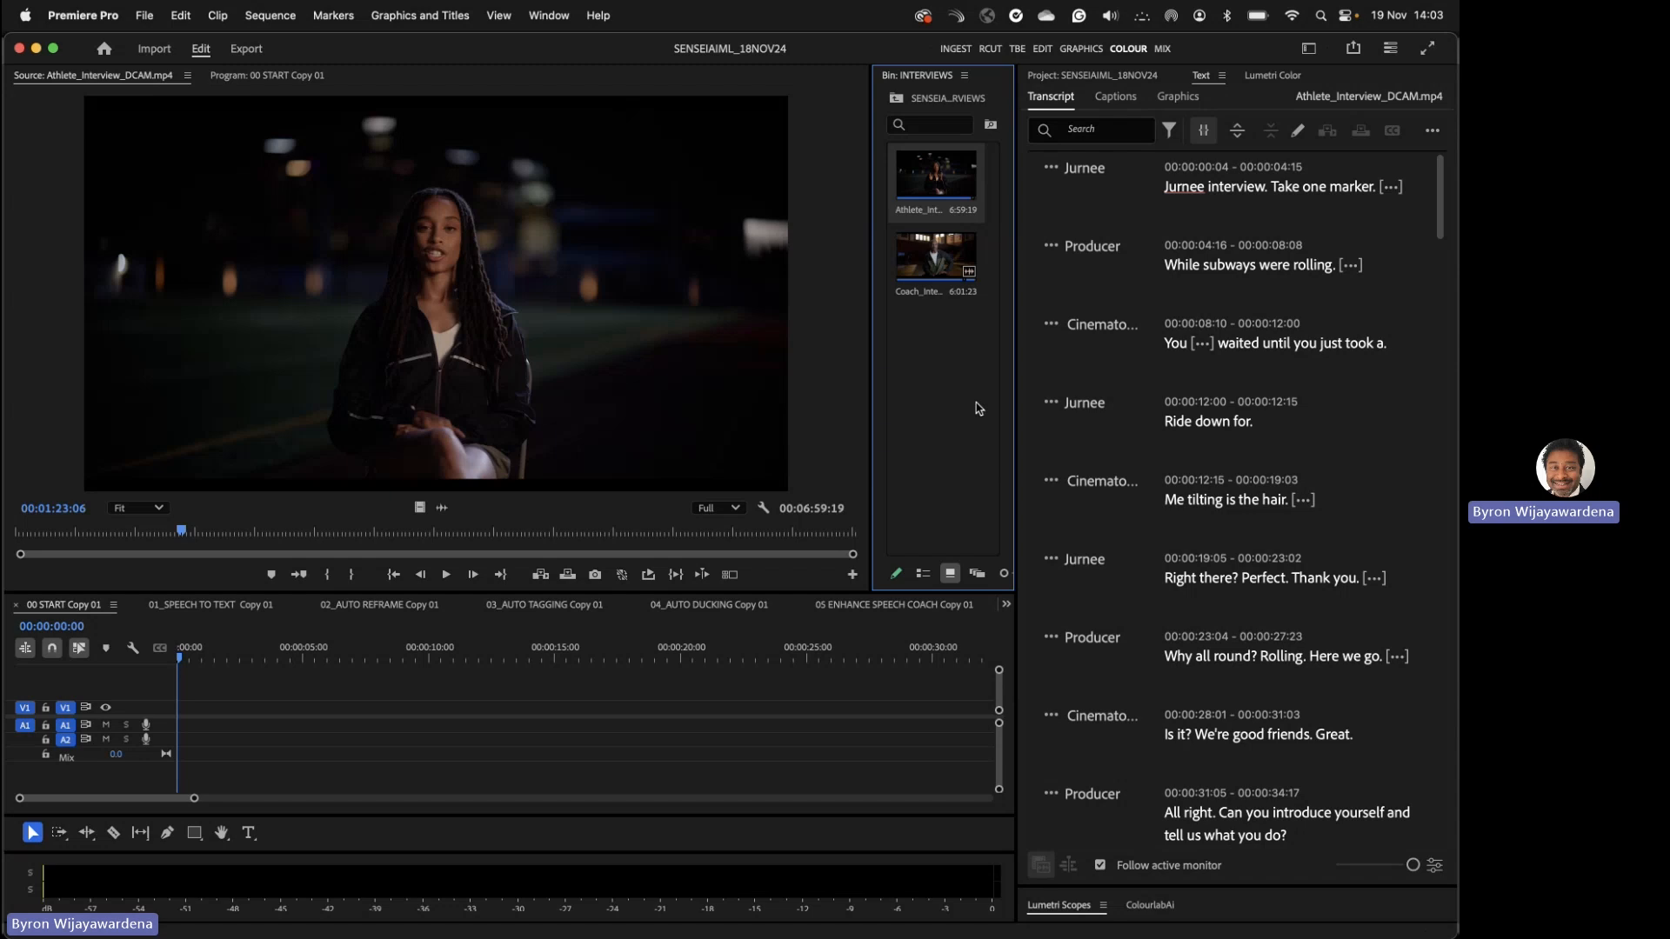
# - Move the source clip Athlete_Interview_DCAM.mp4 back to its first frame
pyautogui.click(139, 529)
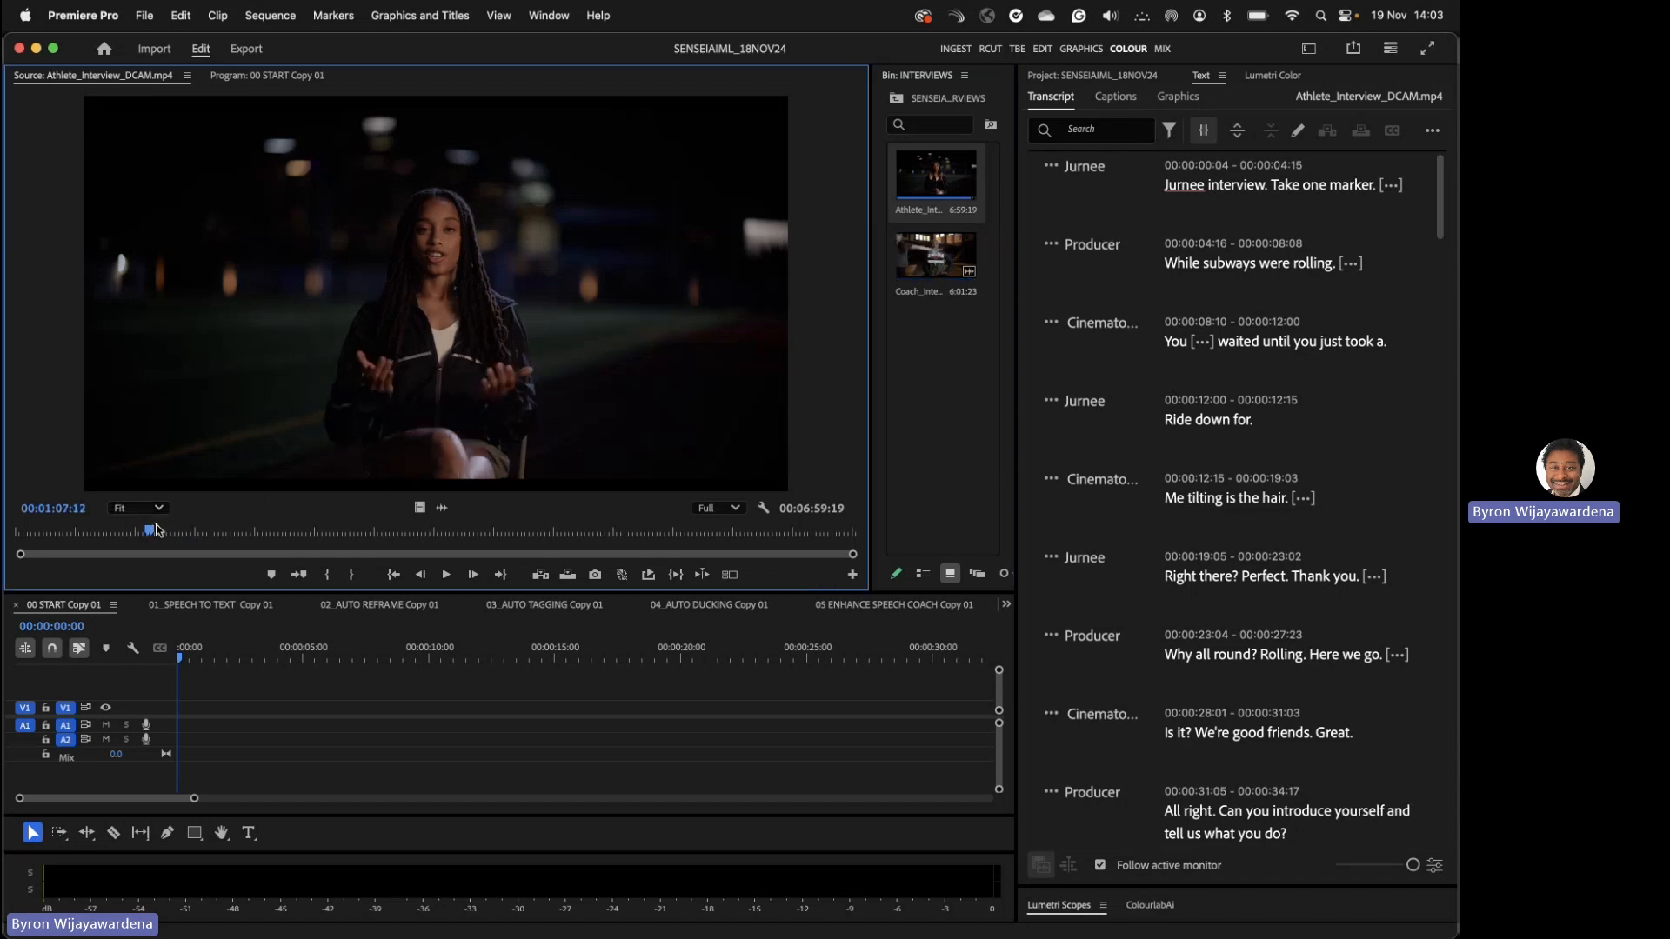
pyautogui.moveTo(140, 527); pyautogui.dragTo(5, 526)
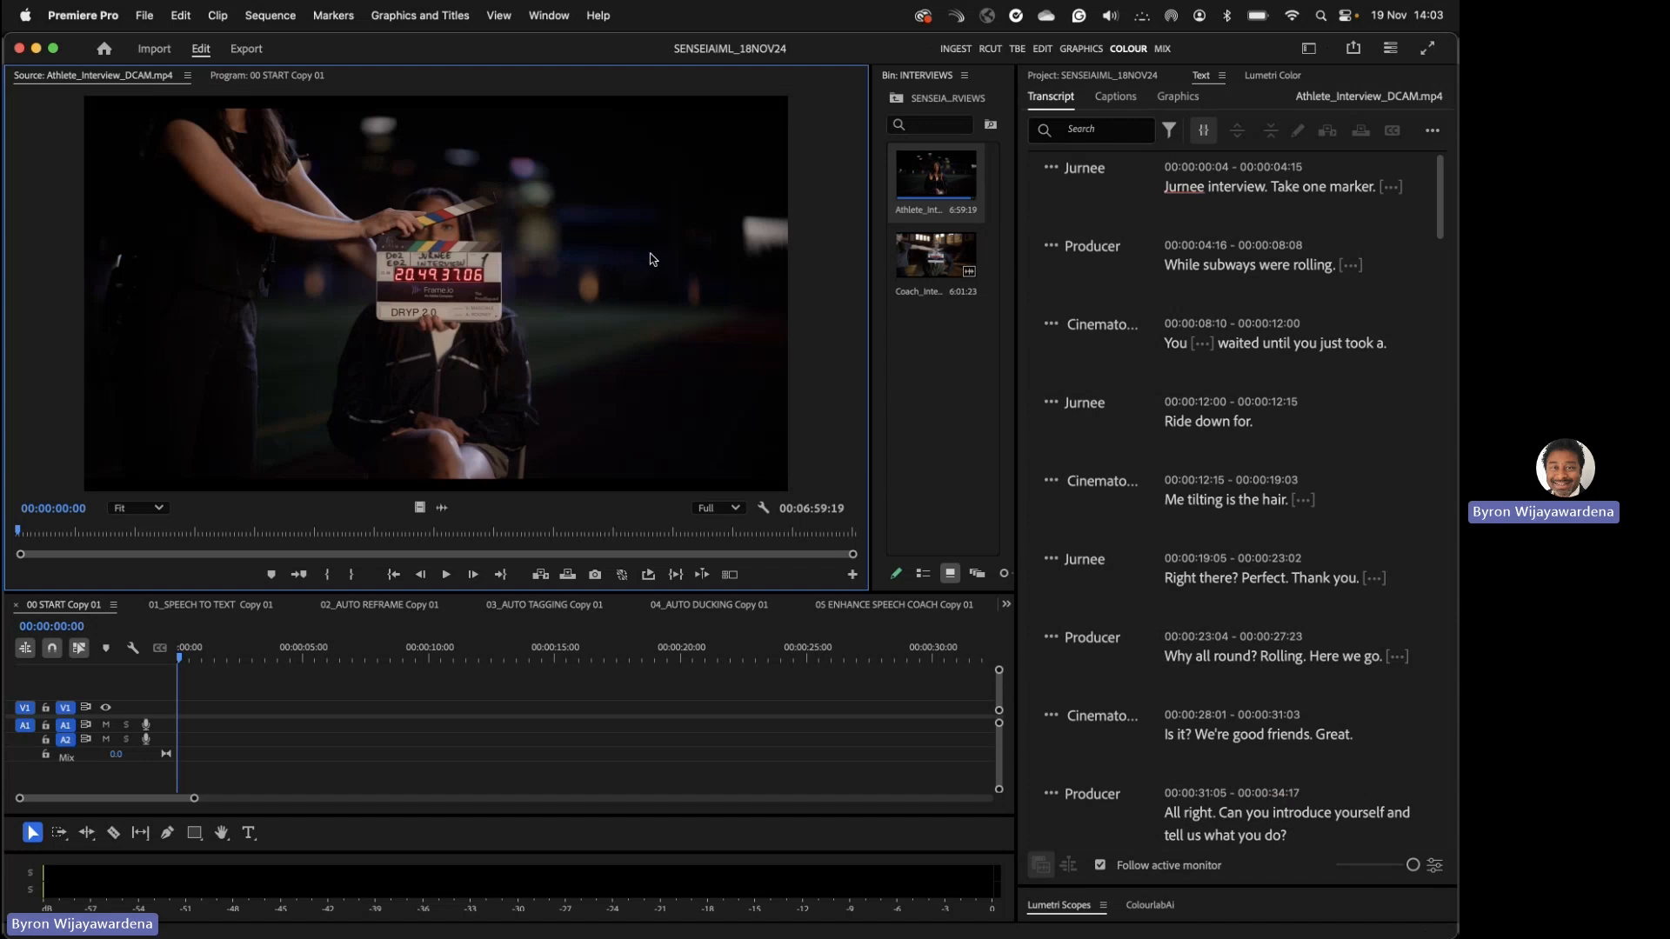
# - Select the Coach_Interview_DCAM, Enhance Speech - original and Mari _InterviewShort_en clips for import from the TBE_EXAMPLES folder on the Desktop
pyautogui.click(158, 48)
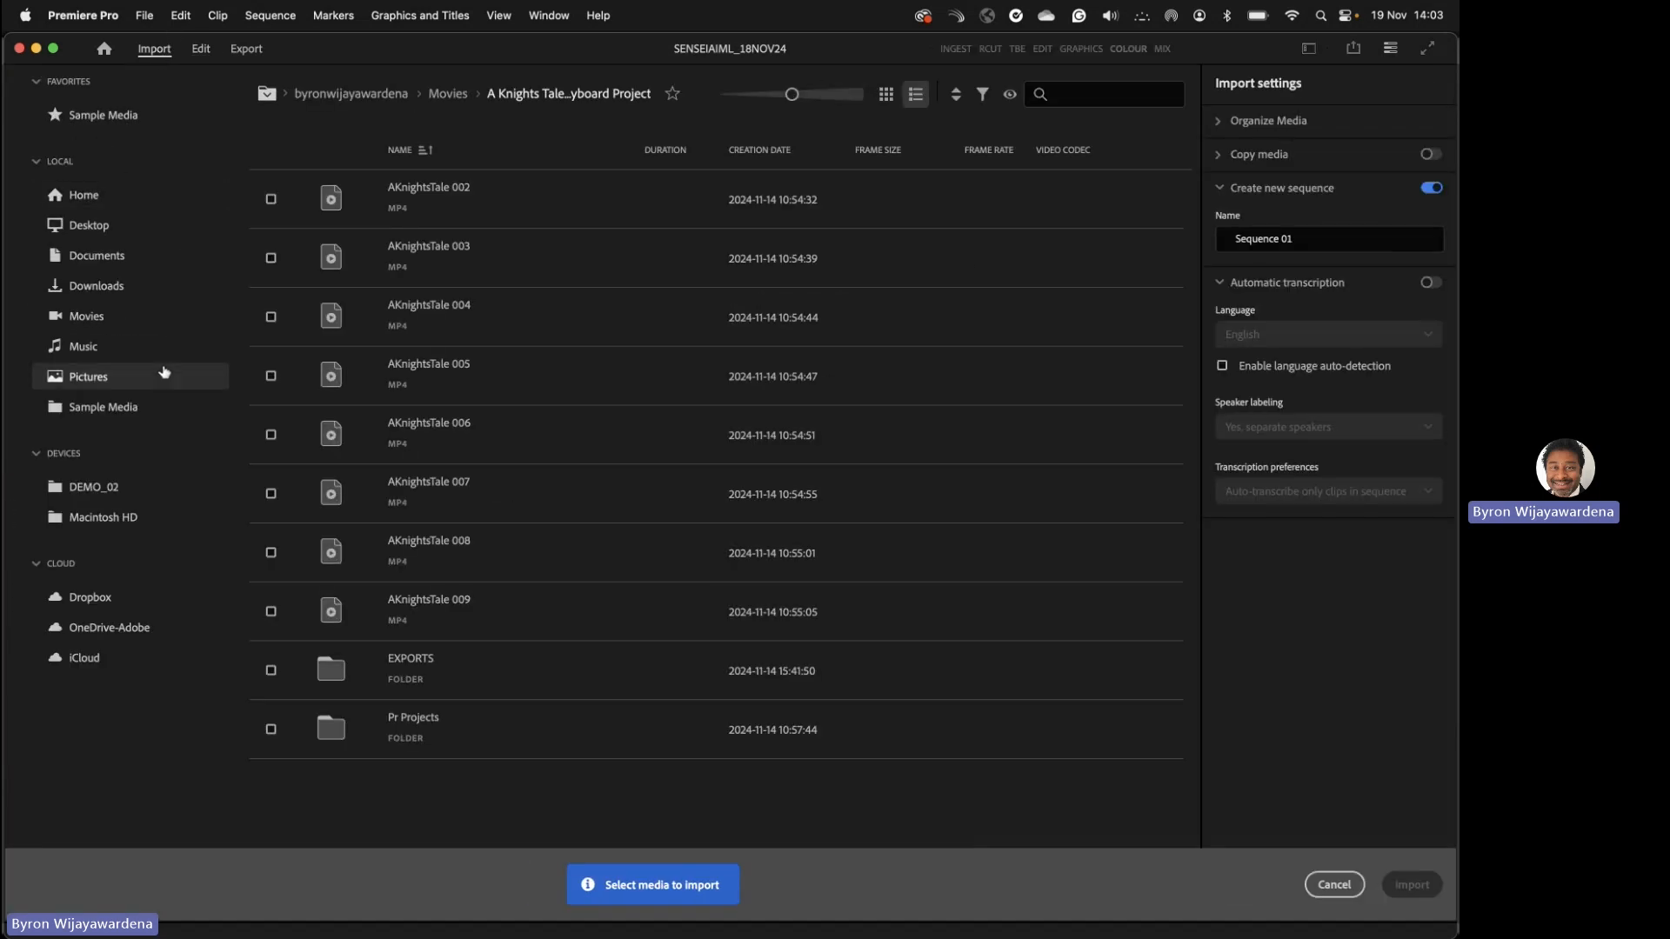
pyautogui.click(160, 228)
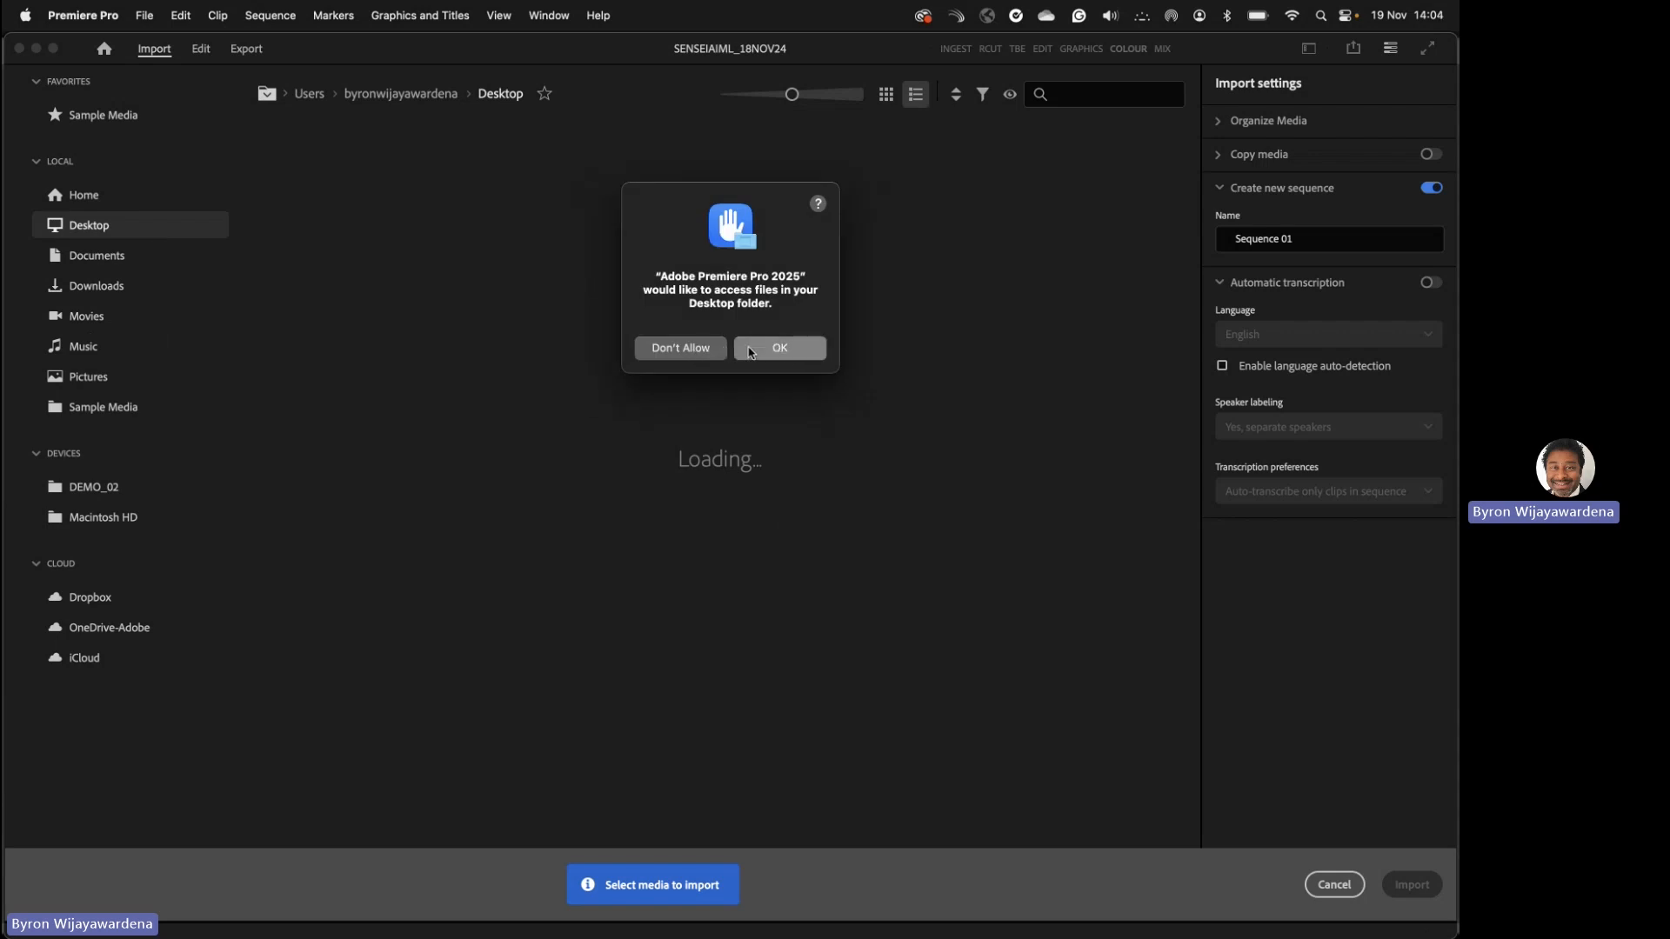
pyautogui.click(774, 348)
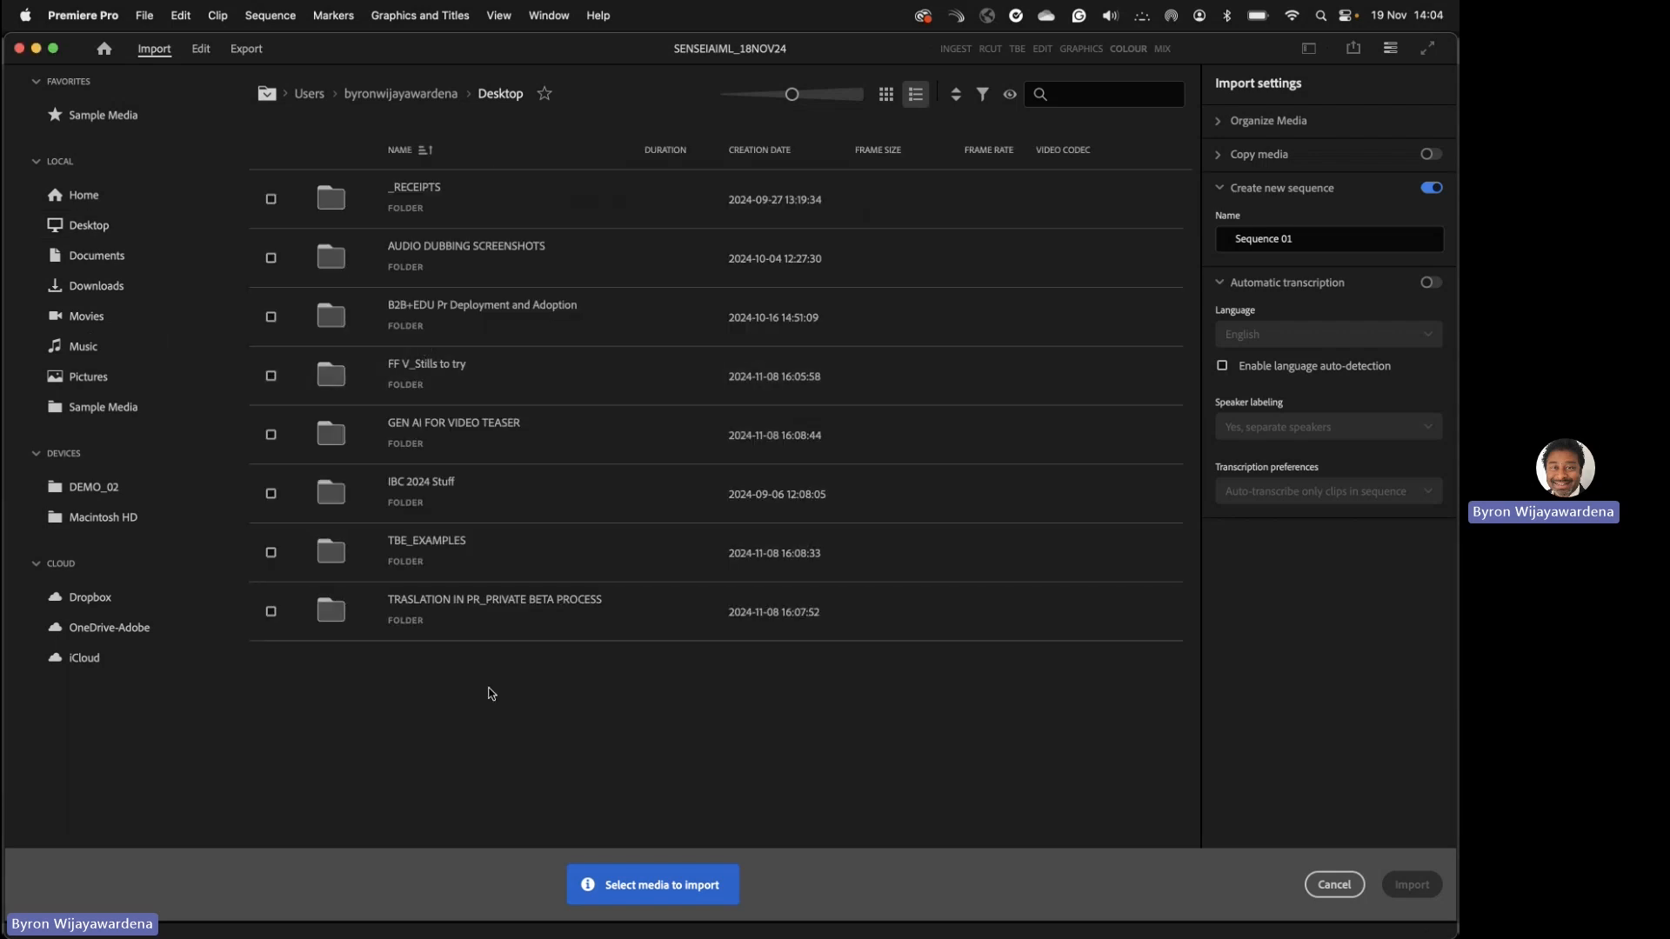
pyautogui.doubleClick(464, 552)
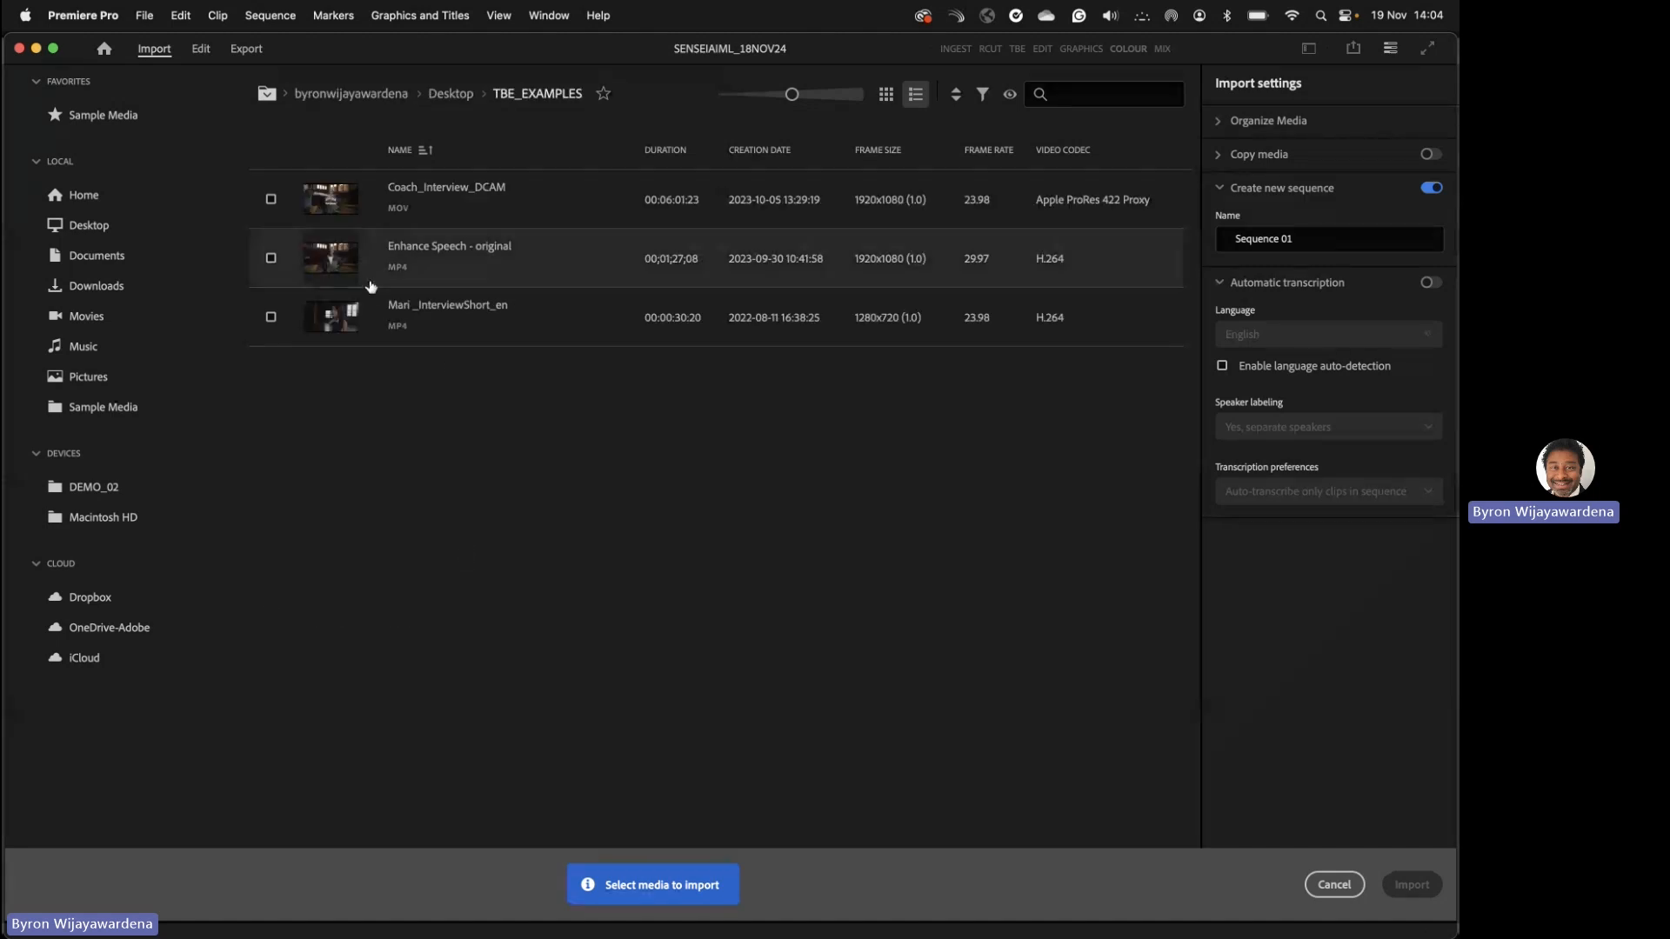
pyautogui.click(336, 198)
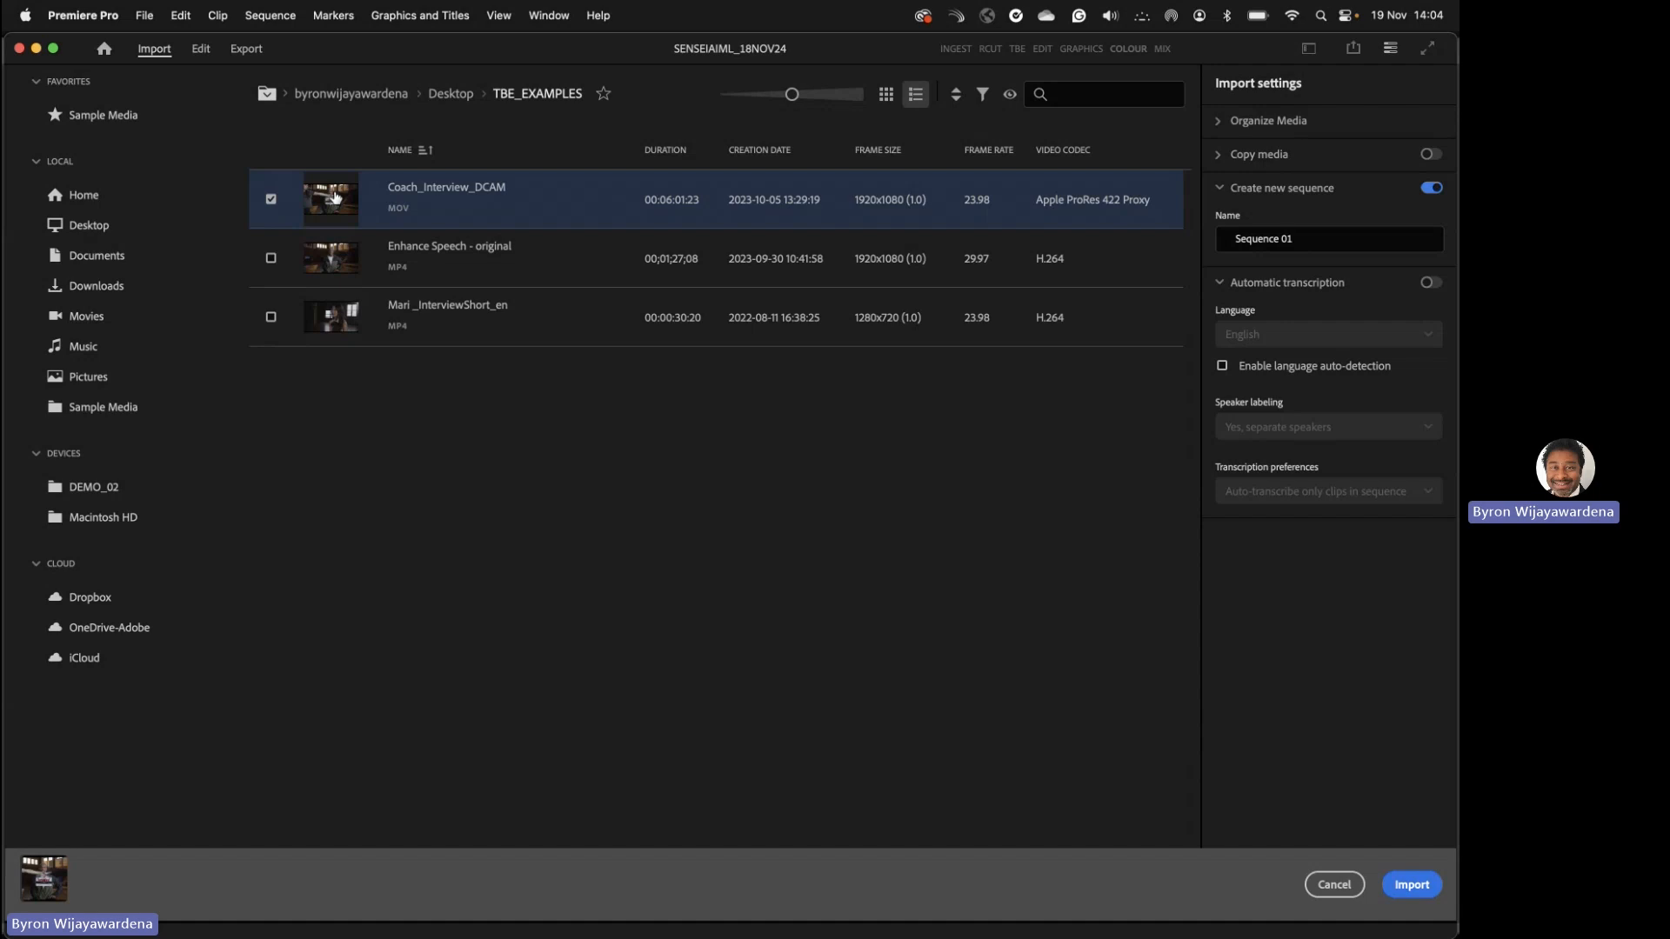
pyautogui.click(332, 258)
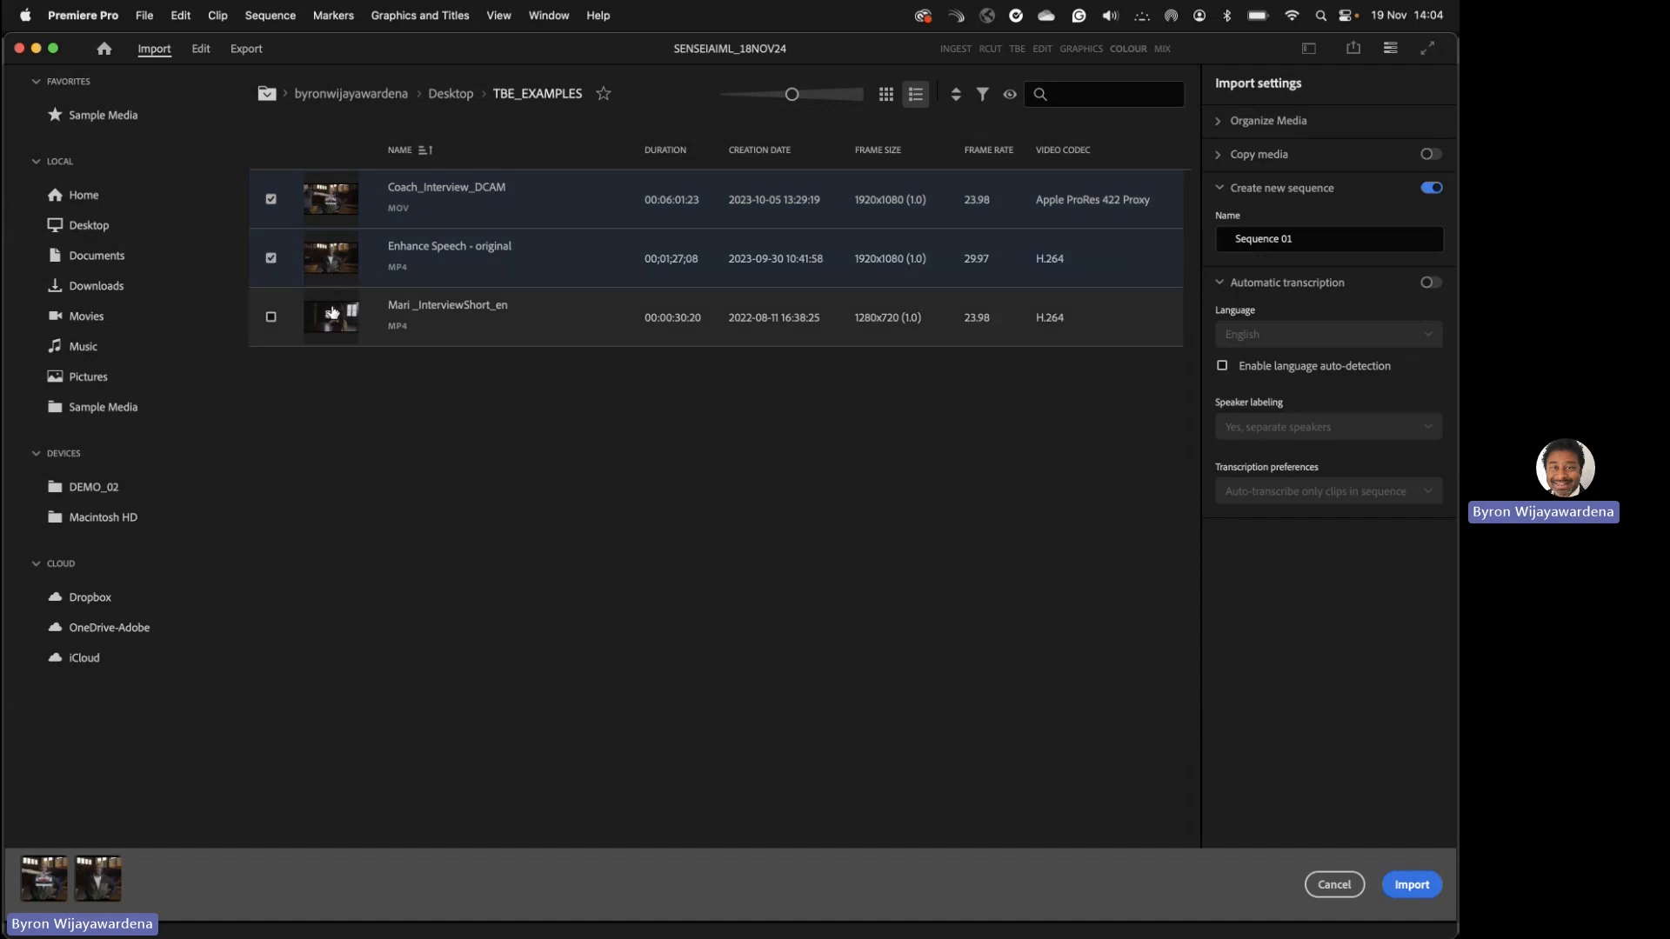
pyautogui.click(331, 312)
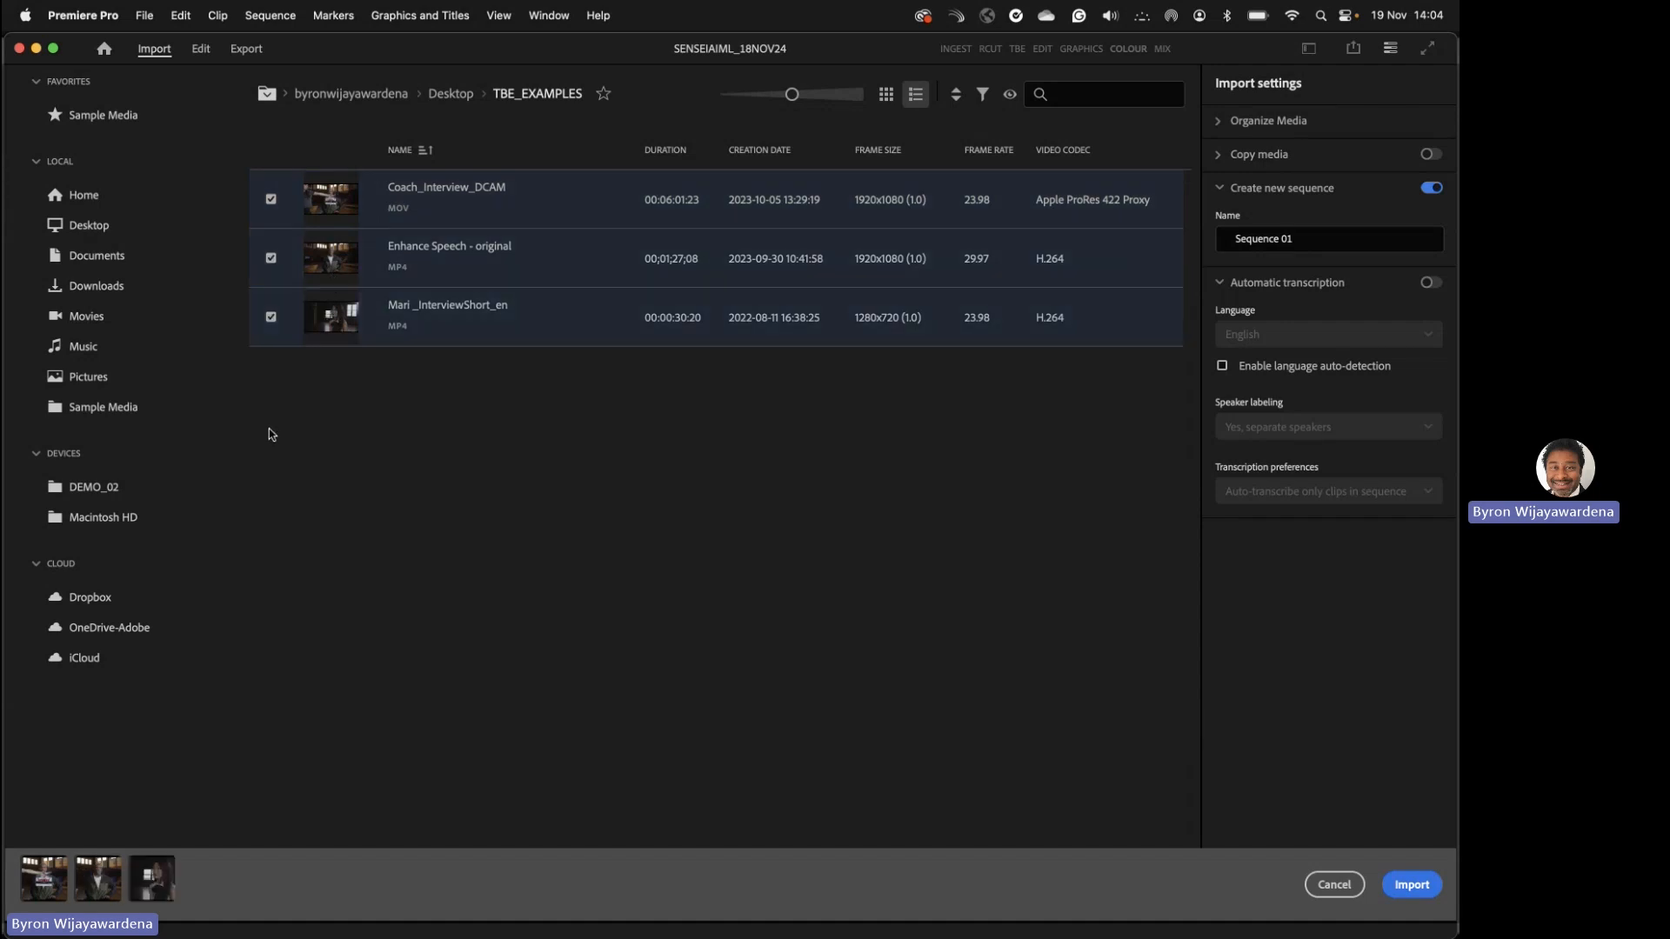
# - Disable new sequence creation, enable automatic transcription and review its language and speaker labeling options, then return to editing without importing
pyautogui.click(1428, 189)
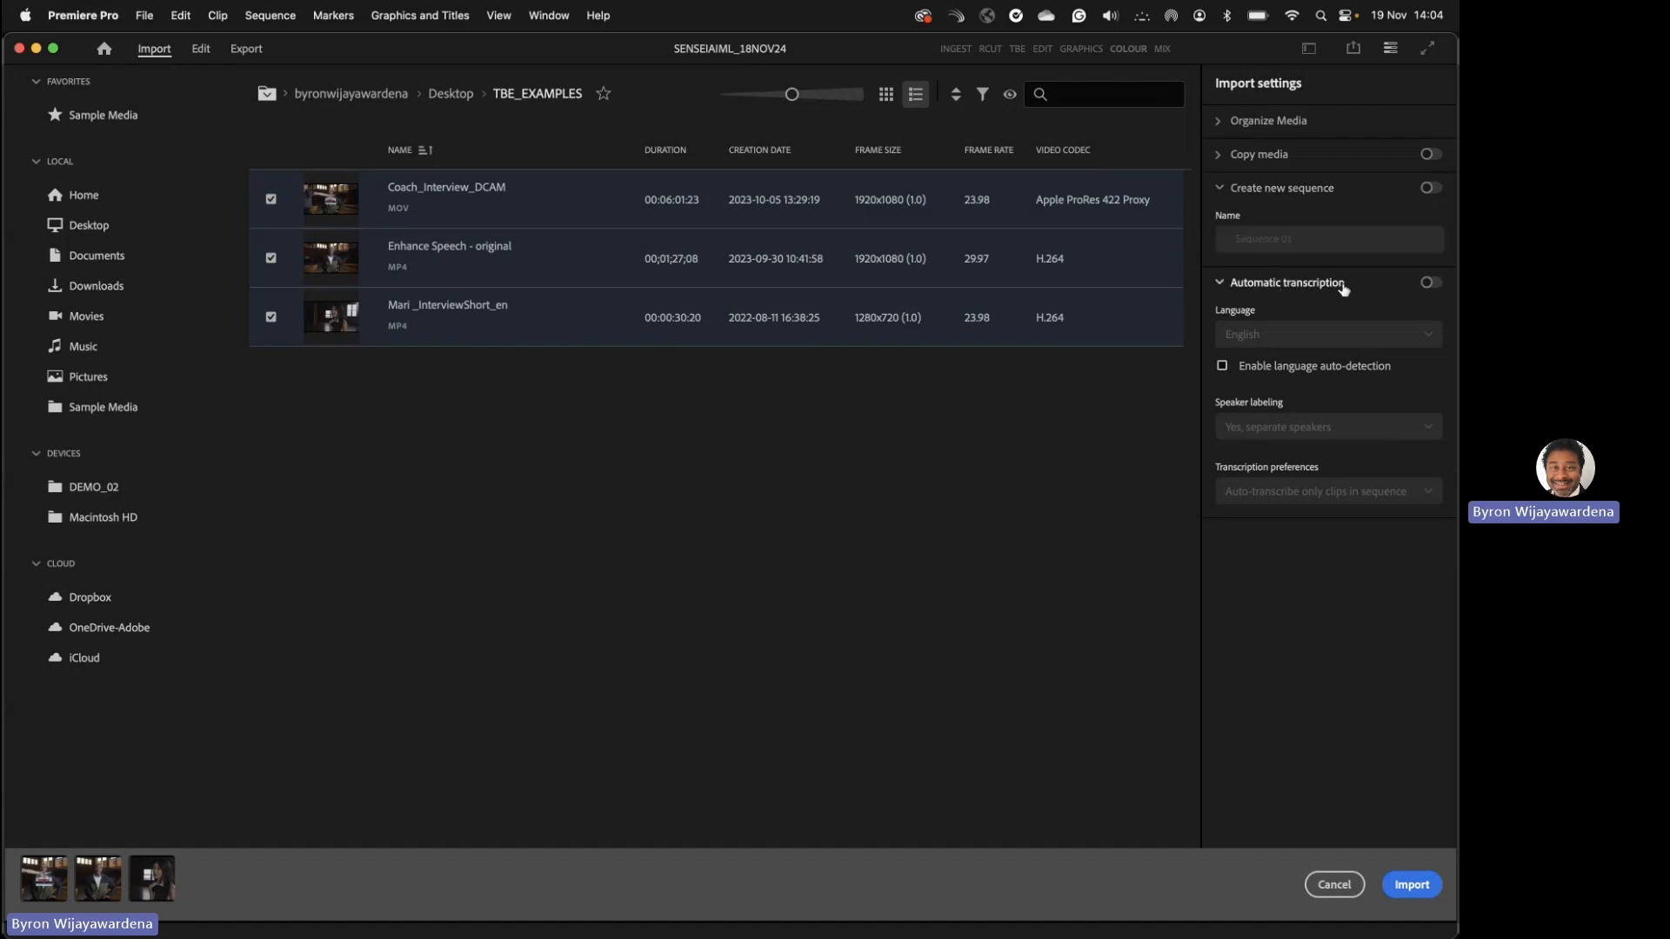
pyautogui.click(1431, 283)
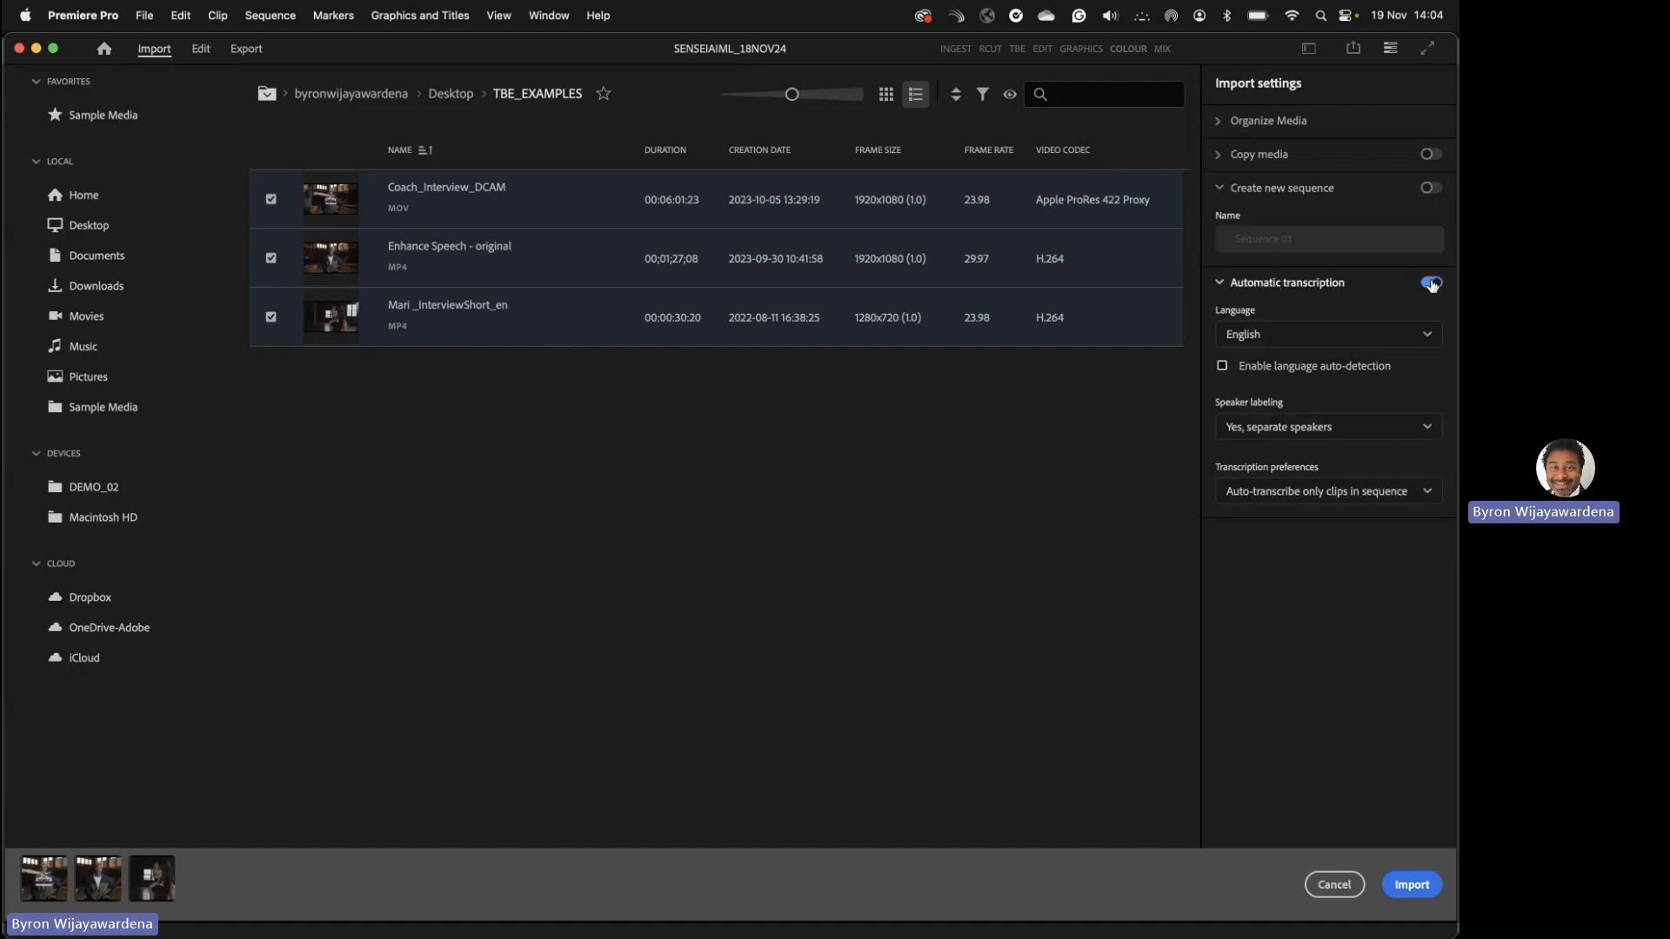
pyautogui.click(1268, 334)
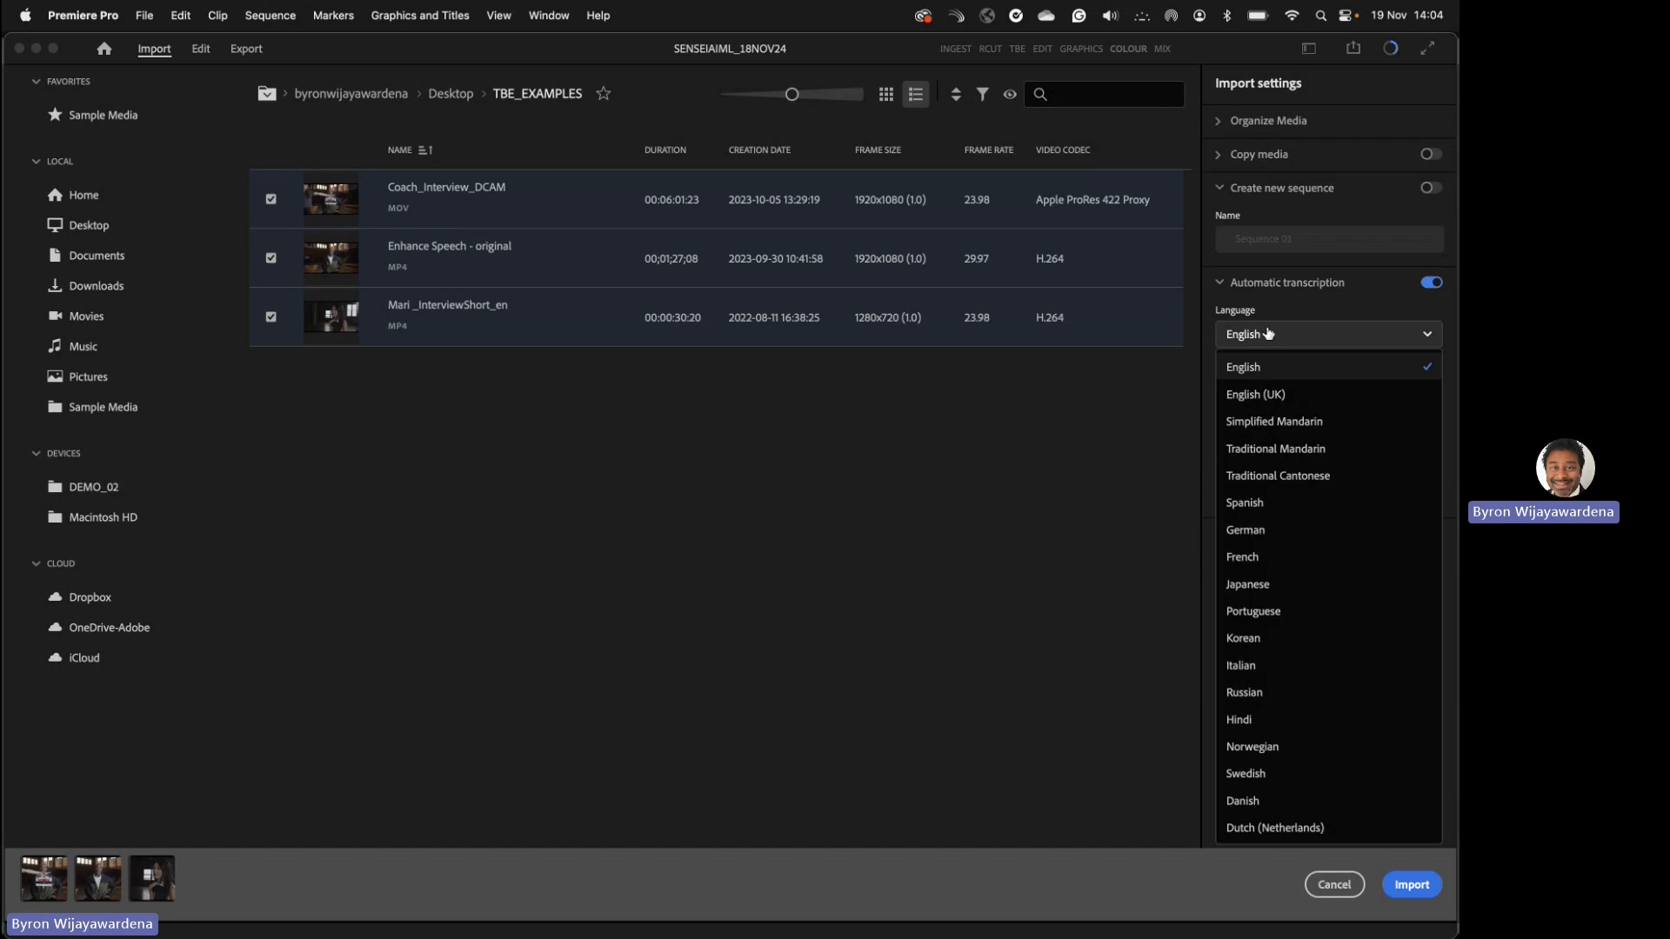
pyautogui.click(1321, 305)
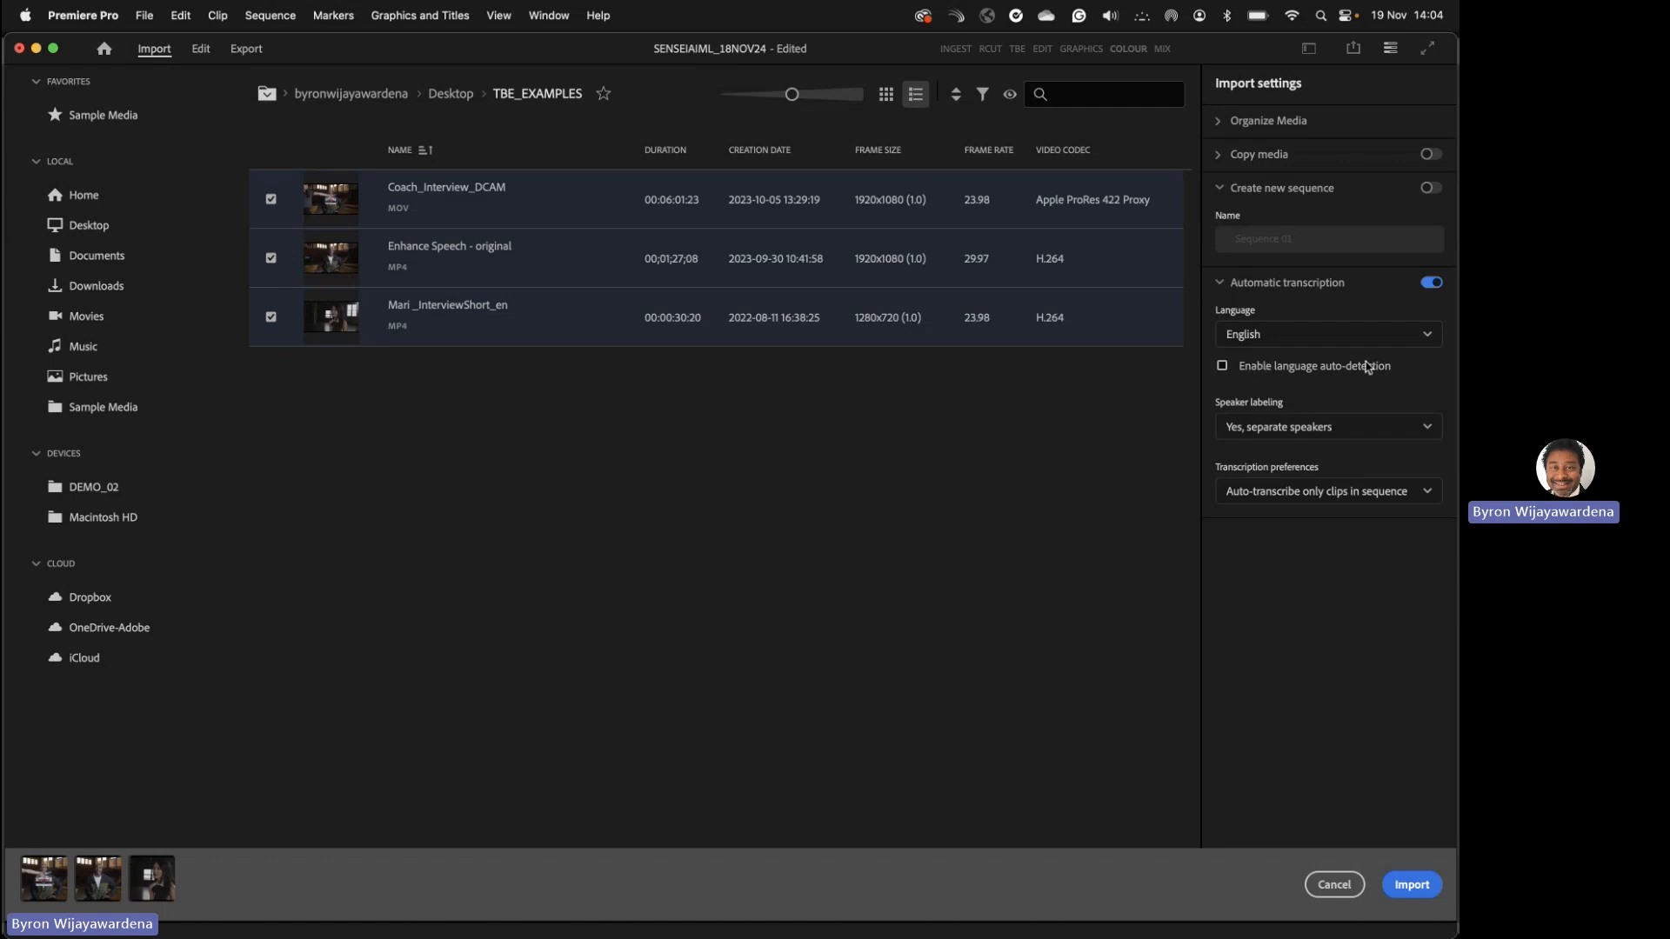
pyautogui.click(1287, 428)
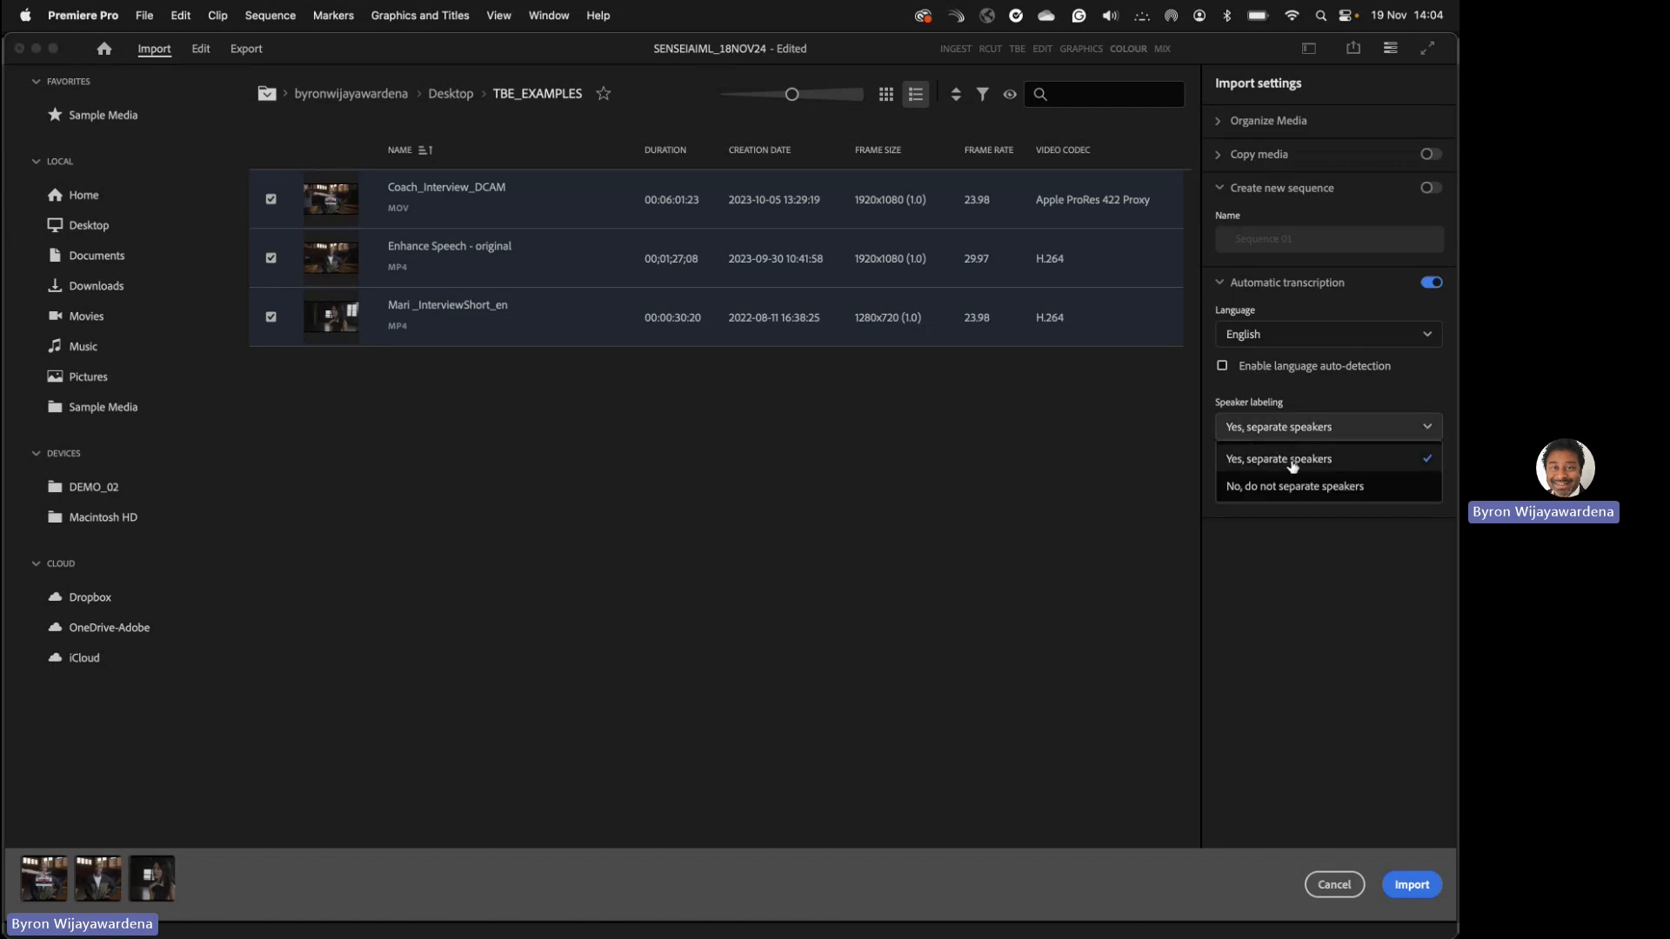
pyautogui.click(1329, 383)
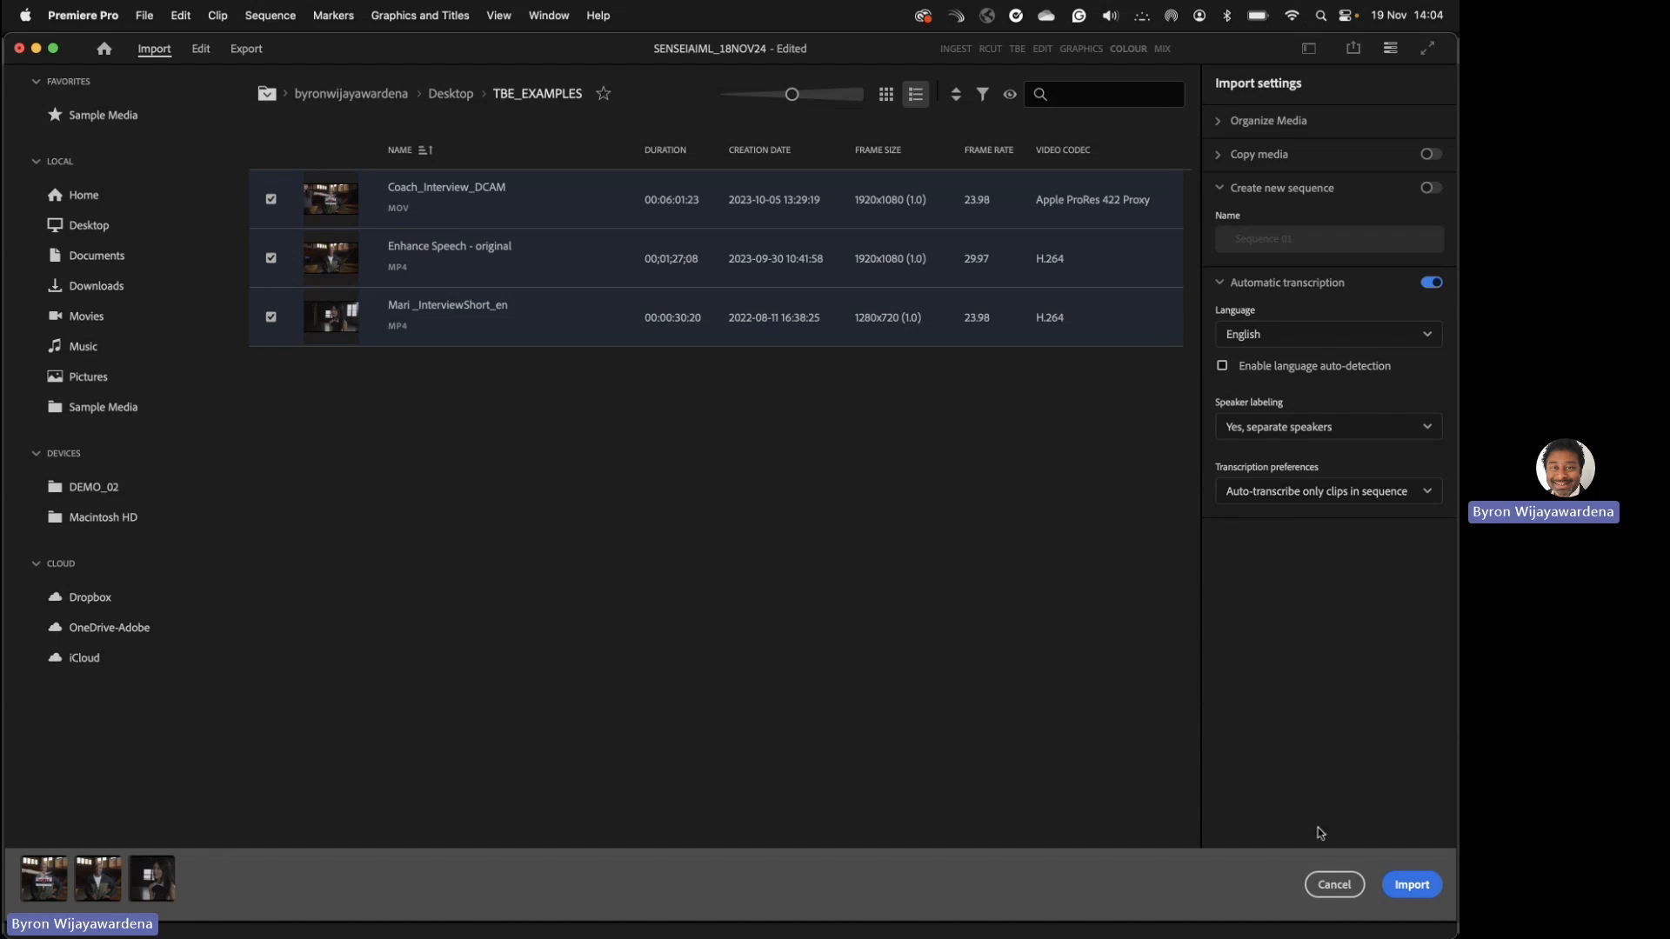
pyautogui.click(202, 48)
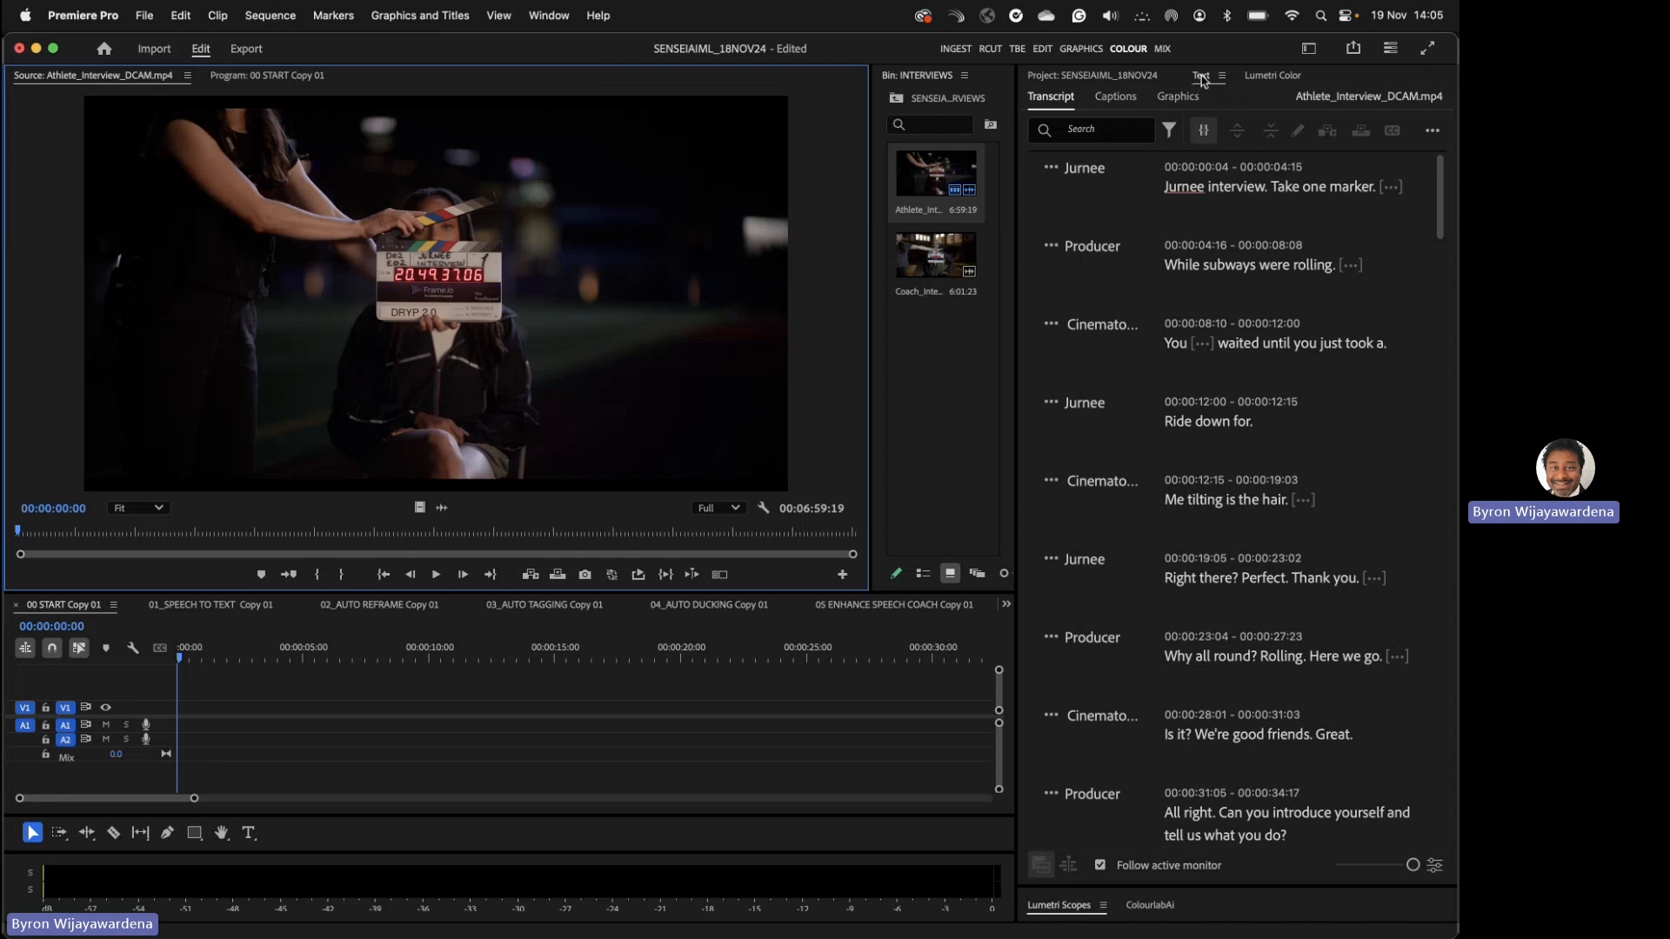
# - Bring up the Text transcript and play the athlete interview briefly from its first line
pyautogui.click(553, 17)
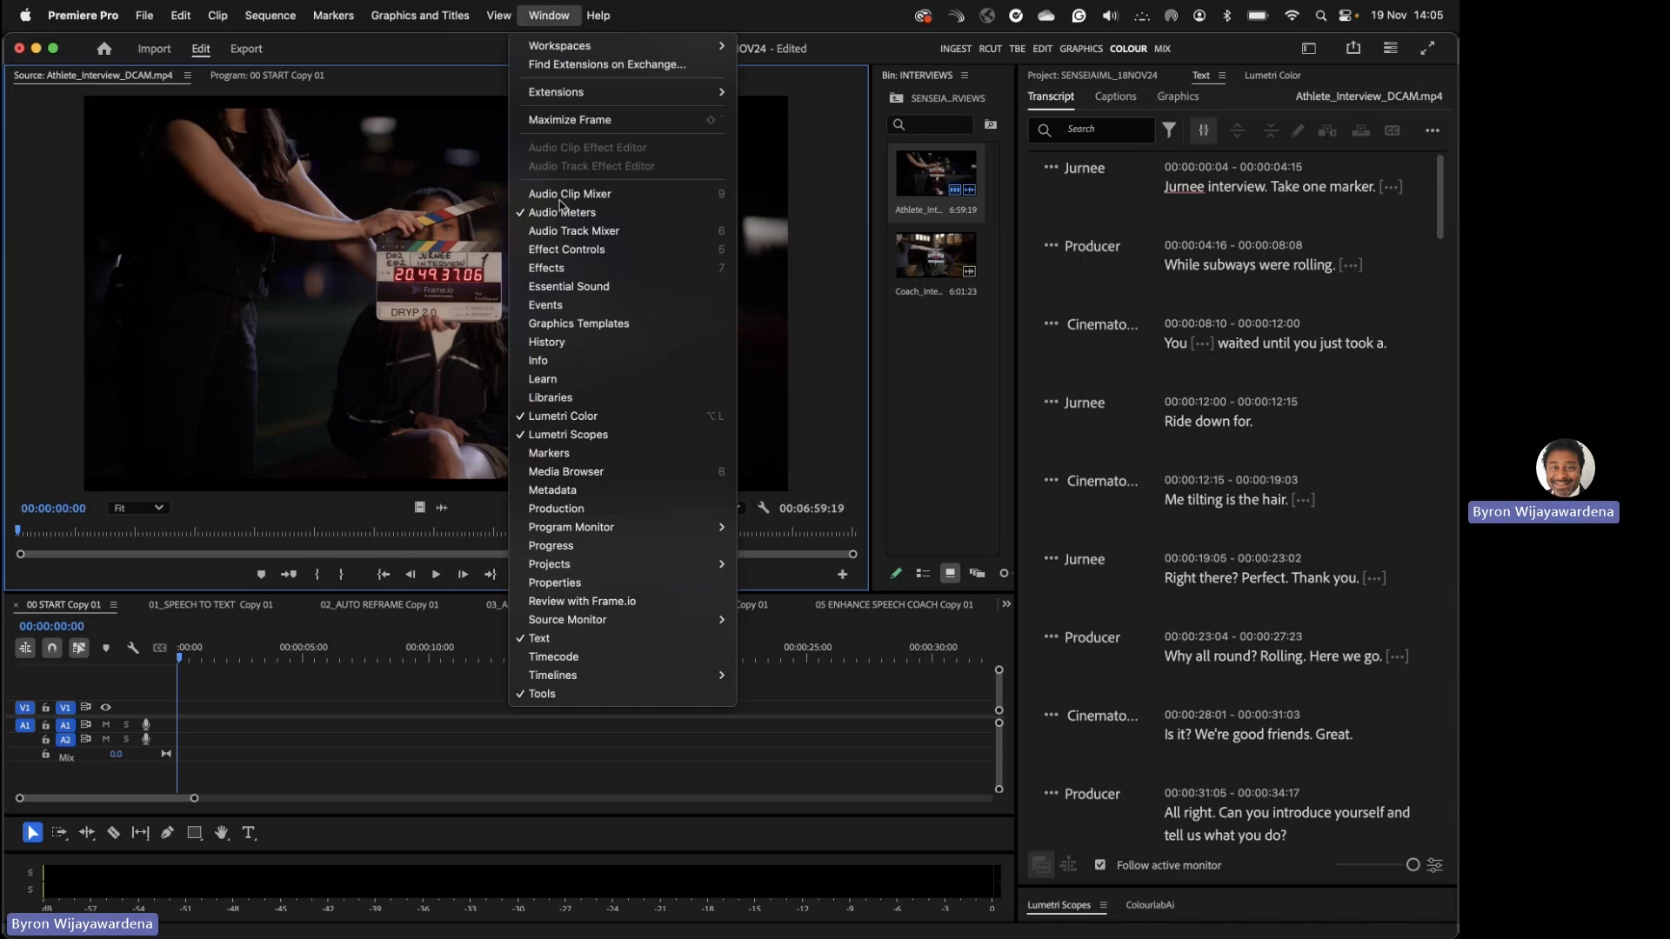
pyautogui.click(614, 648)
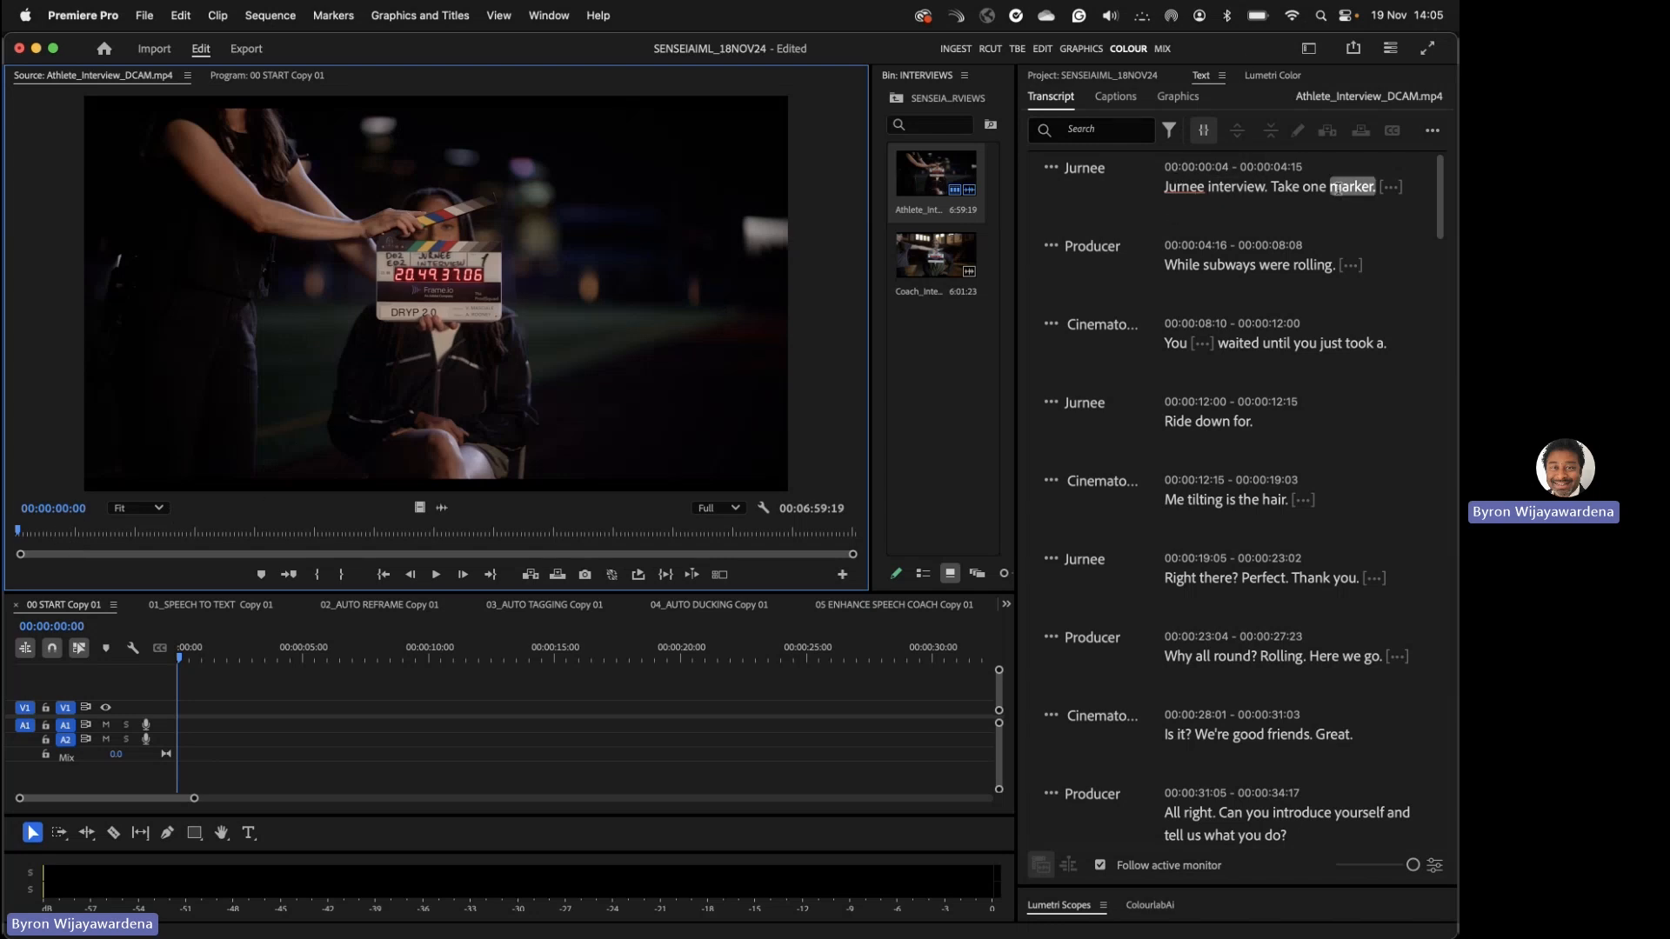
pyautogui.click(1176, 188)
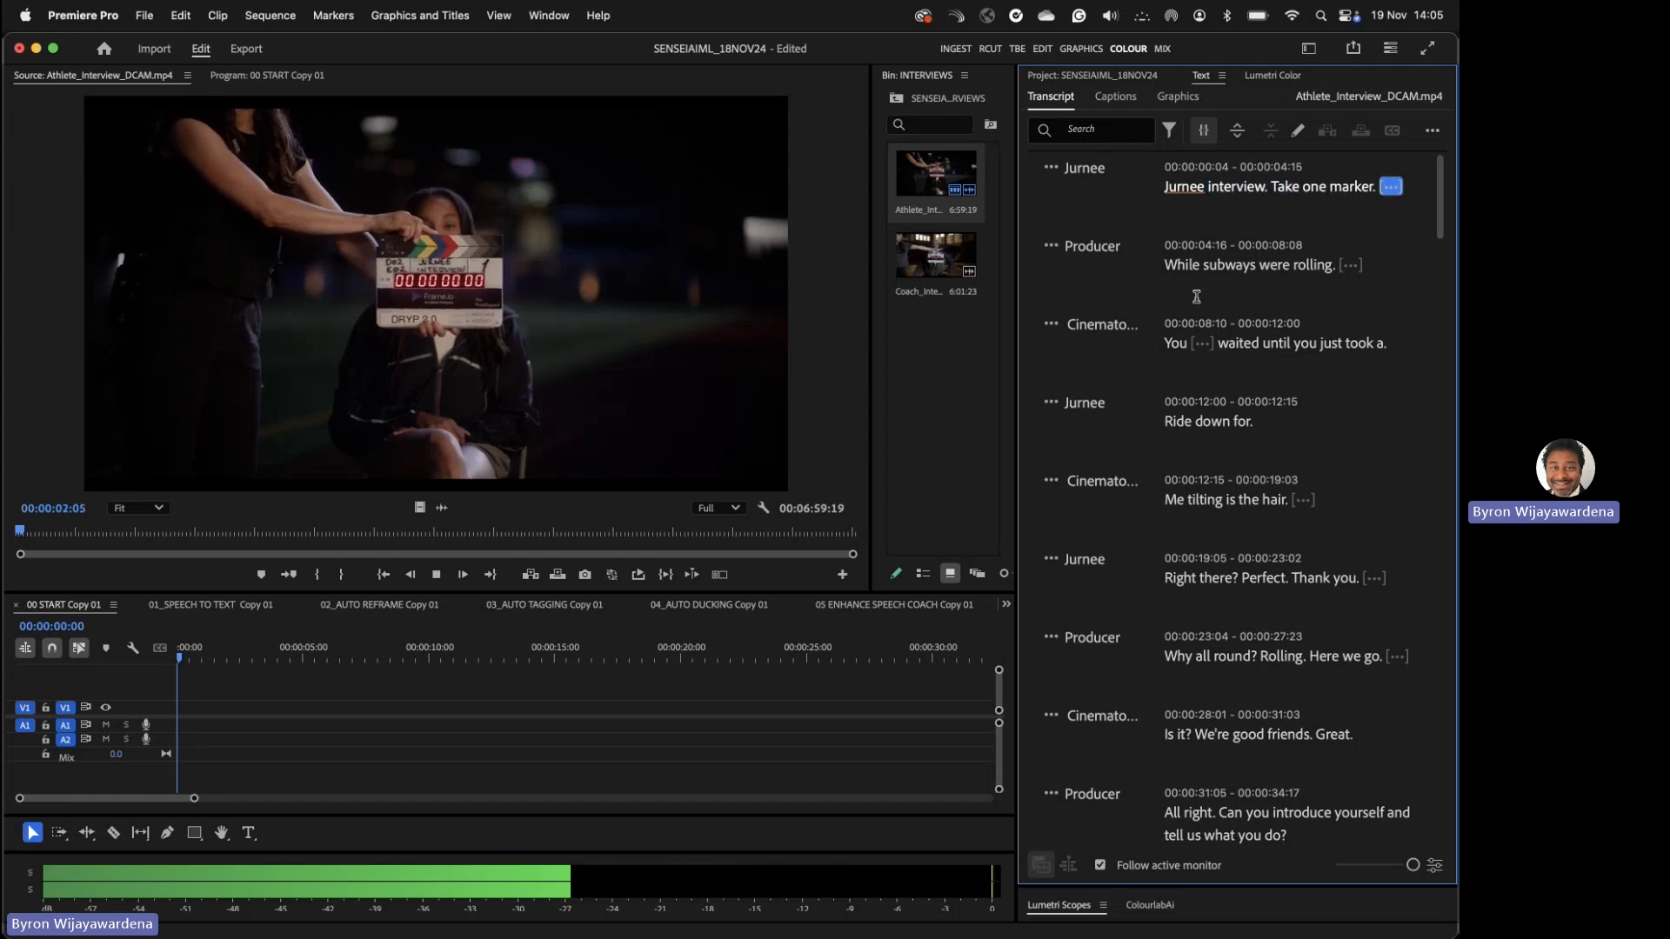
pyautogui.press('space')
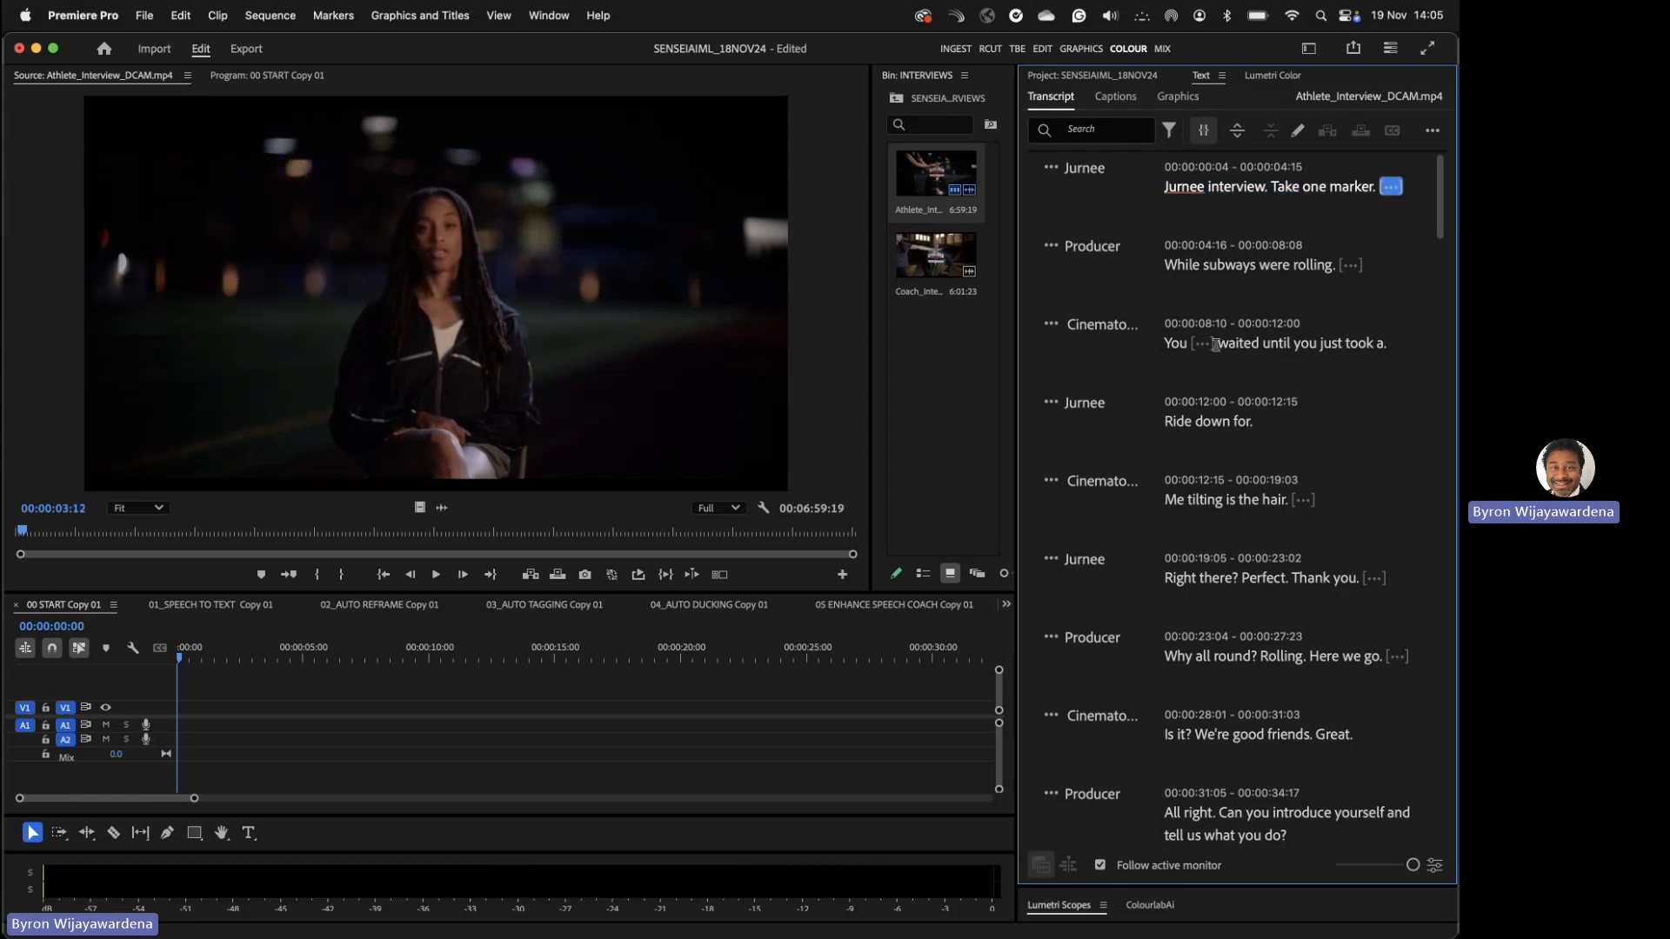
# - Find the athlete's self-introduction in the transcript and play it from the word "Hi" through "sprinter"
pyautogui.scroll(-4, 1187, 556)
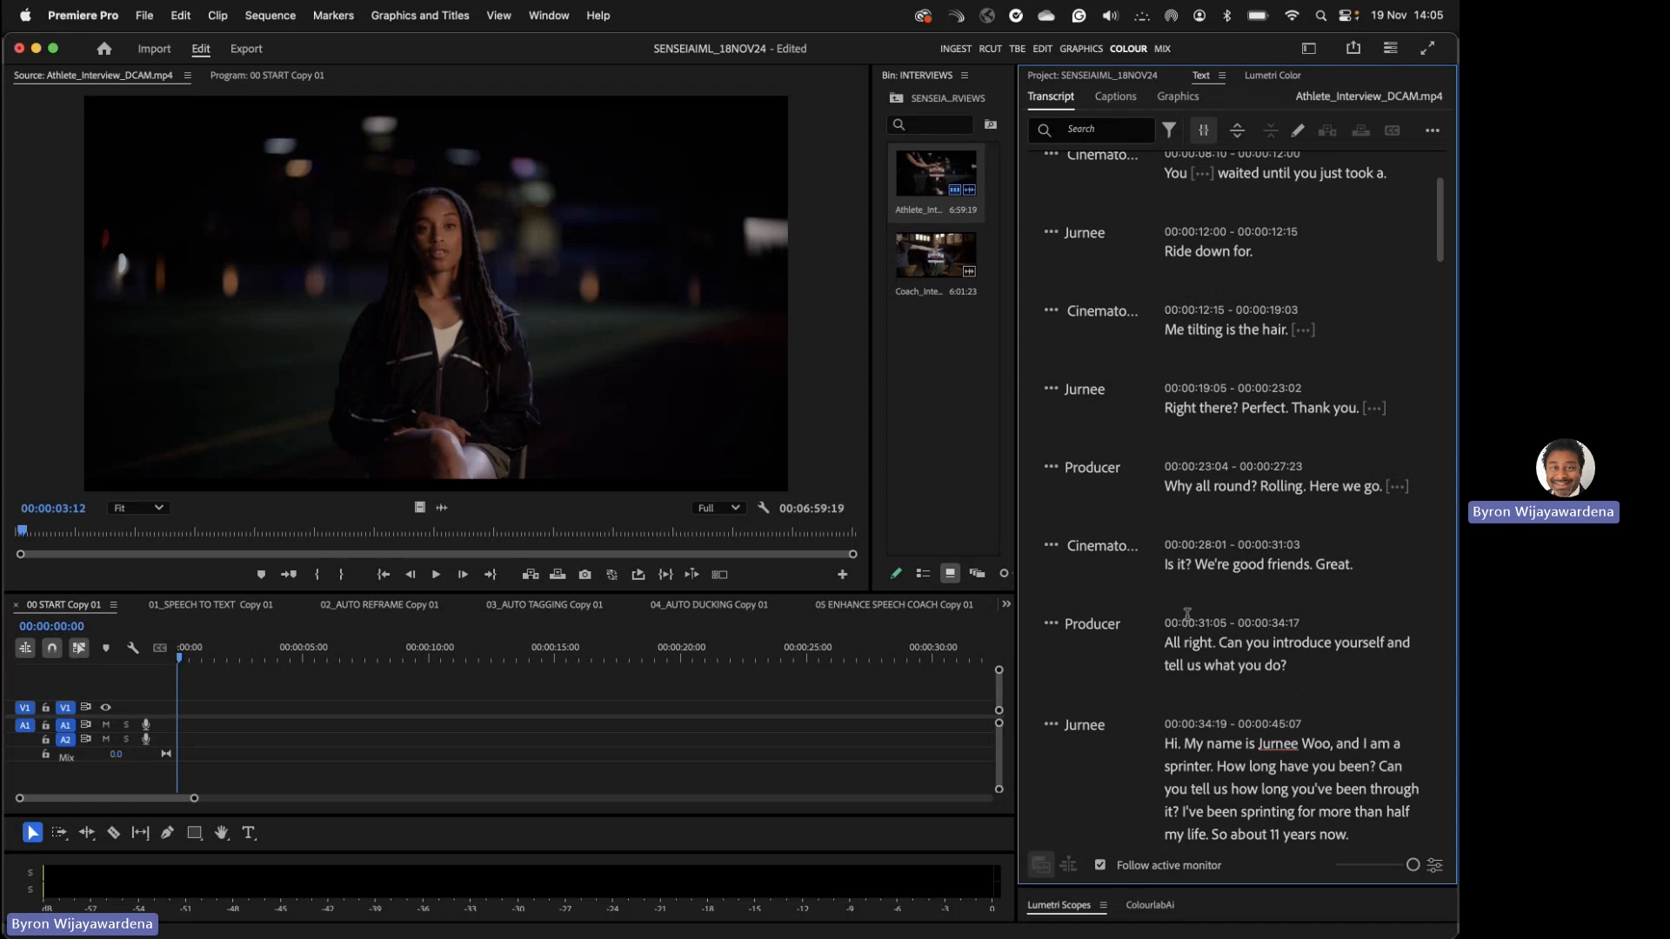
pyautogui.click(1171, 746)
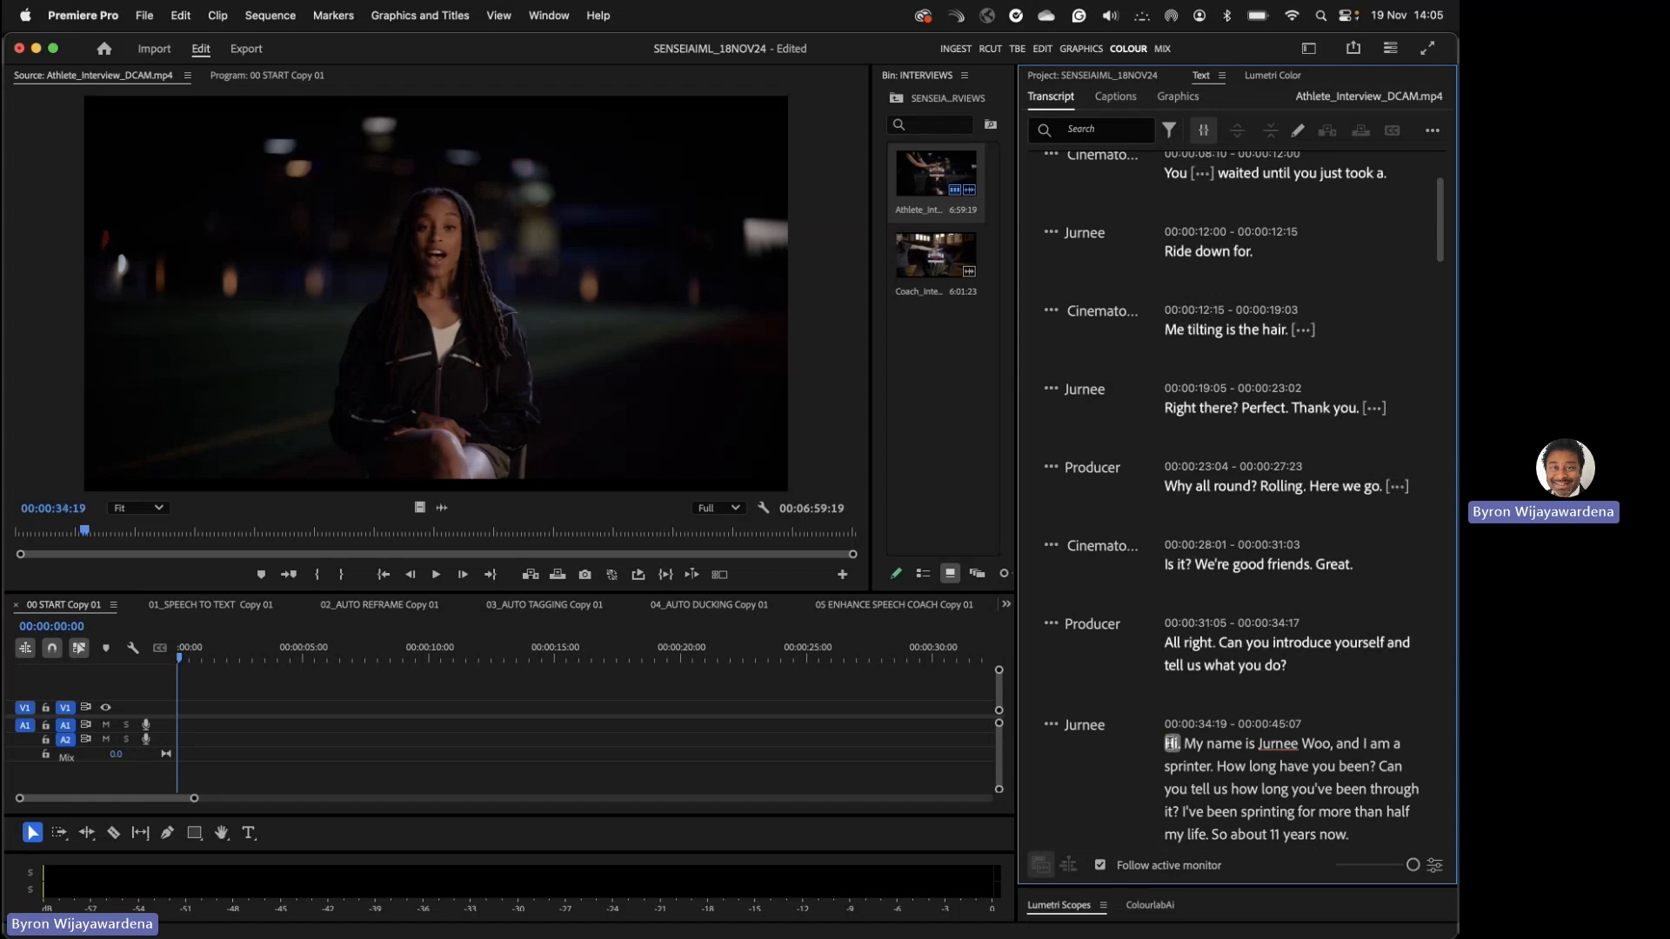
pyautogui.press('space')
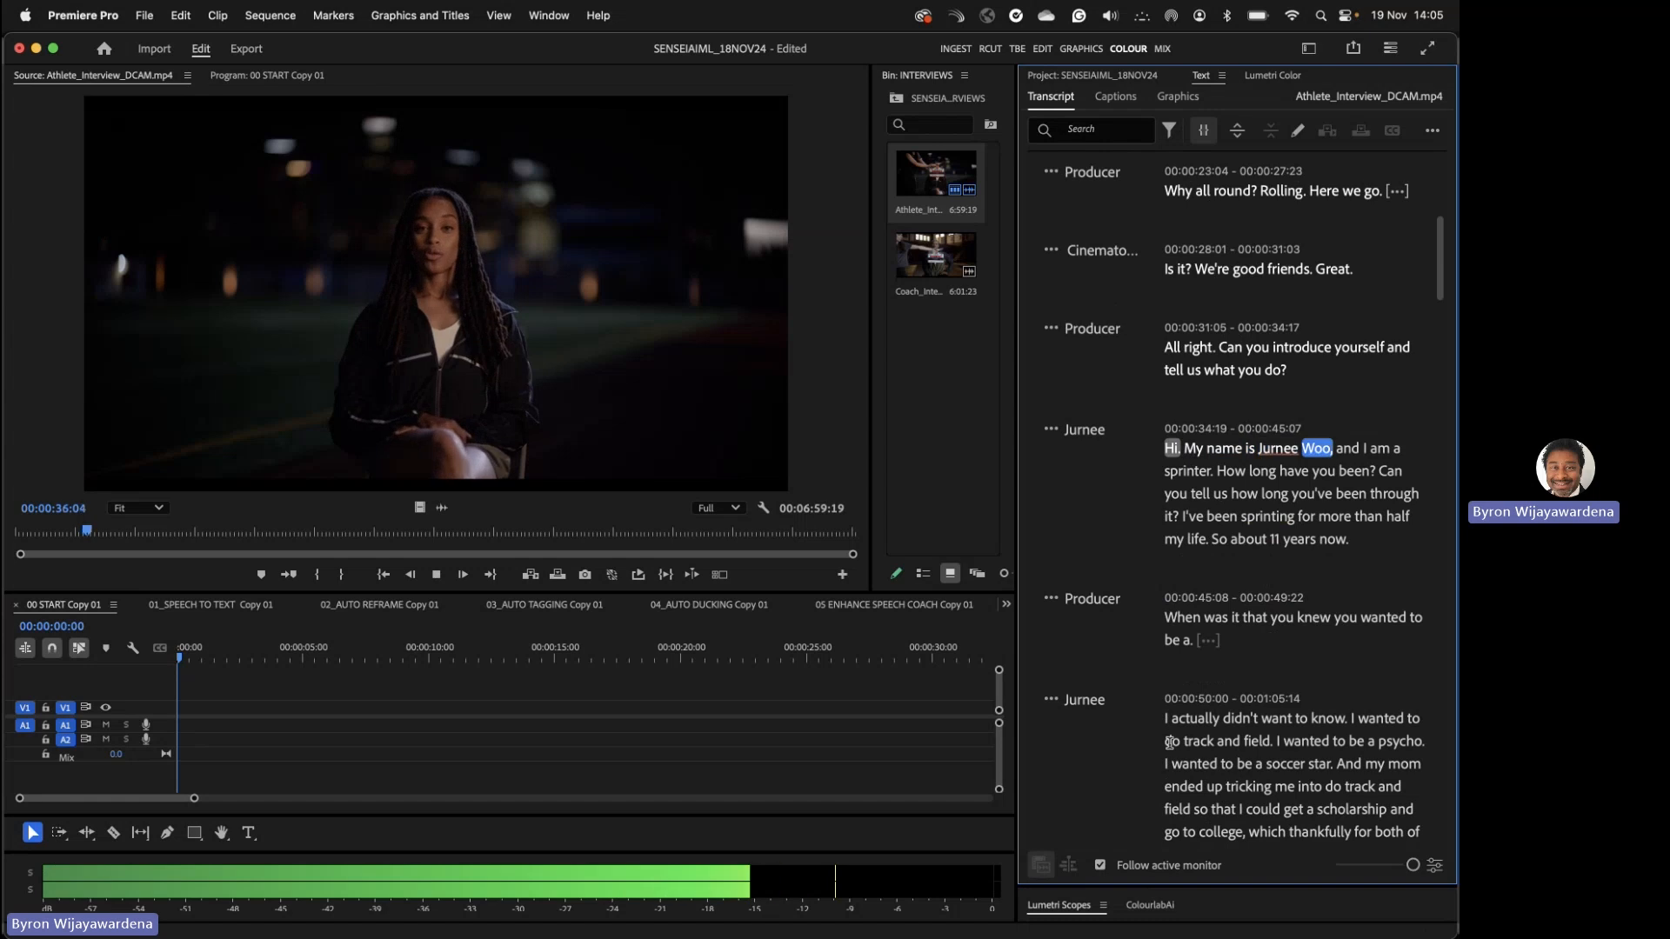
pyautogui.press('space')
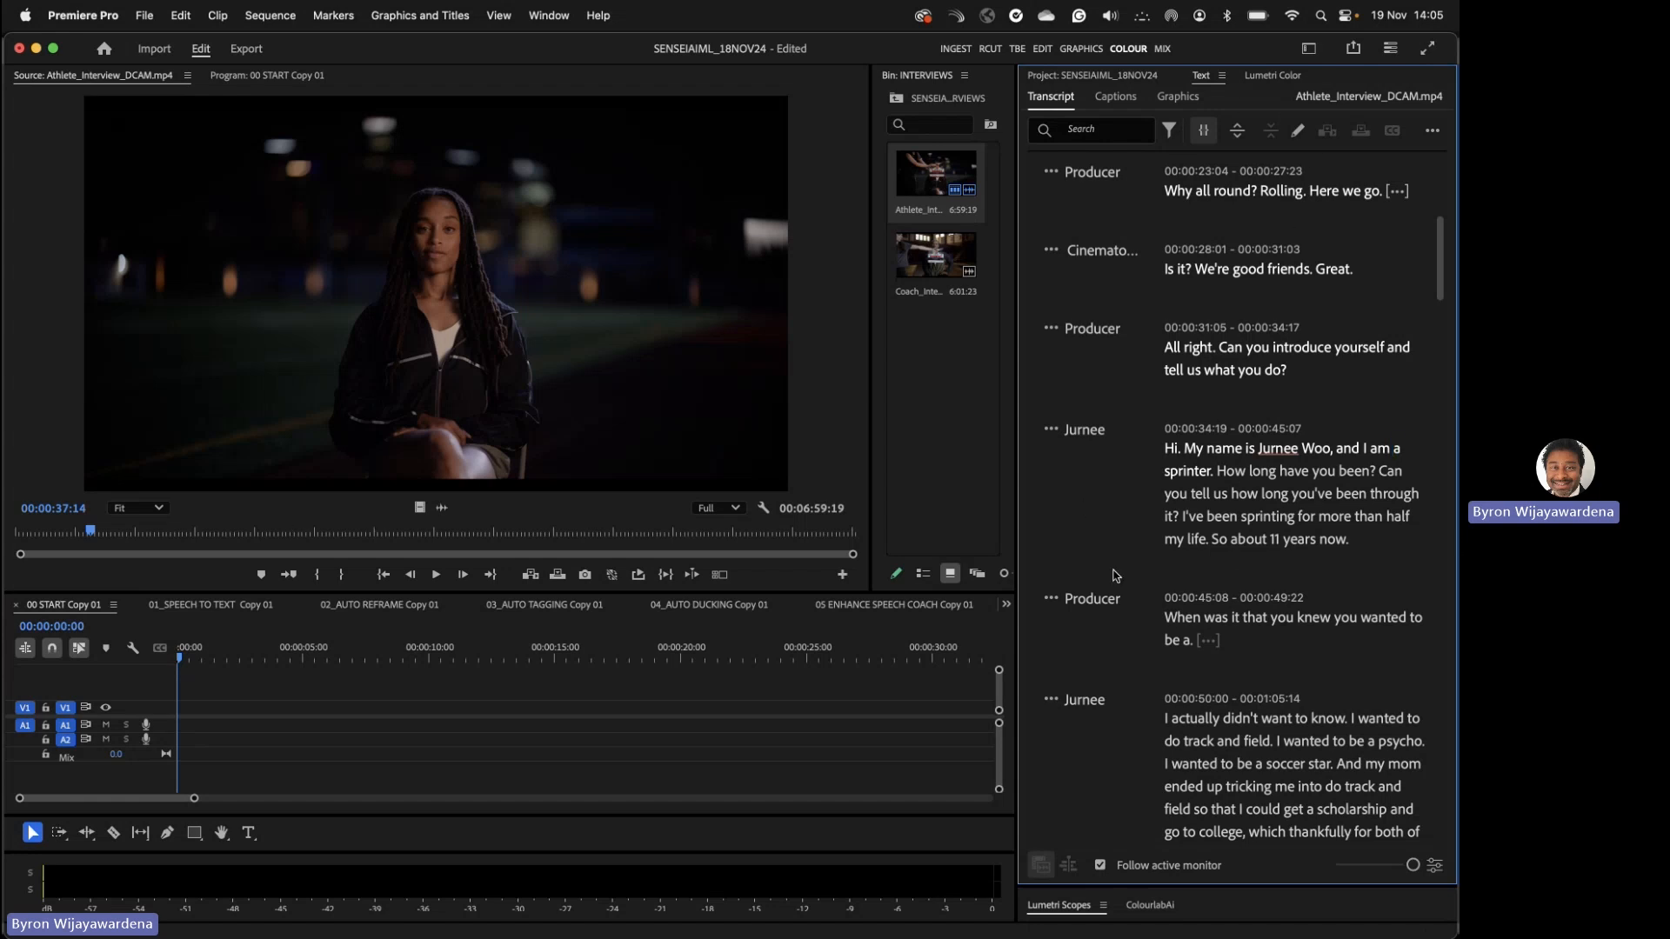
# - Review the transcript around the self-introduction and replay the answer from "Hi" to check where the passage ends
pyautogui.scroll(-4, 1209, 433)
pyautogui.scroll(9, 1209, 433)
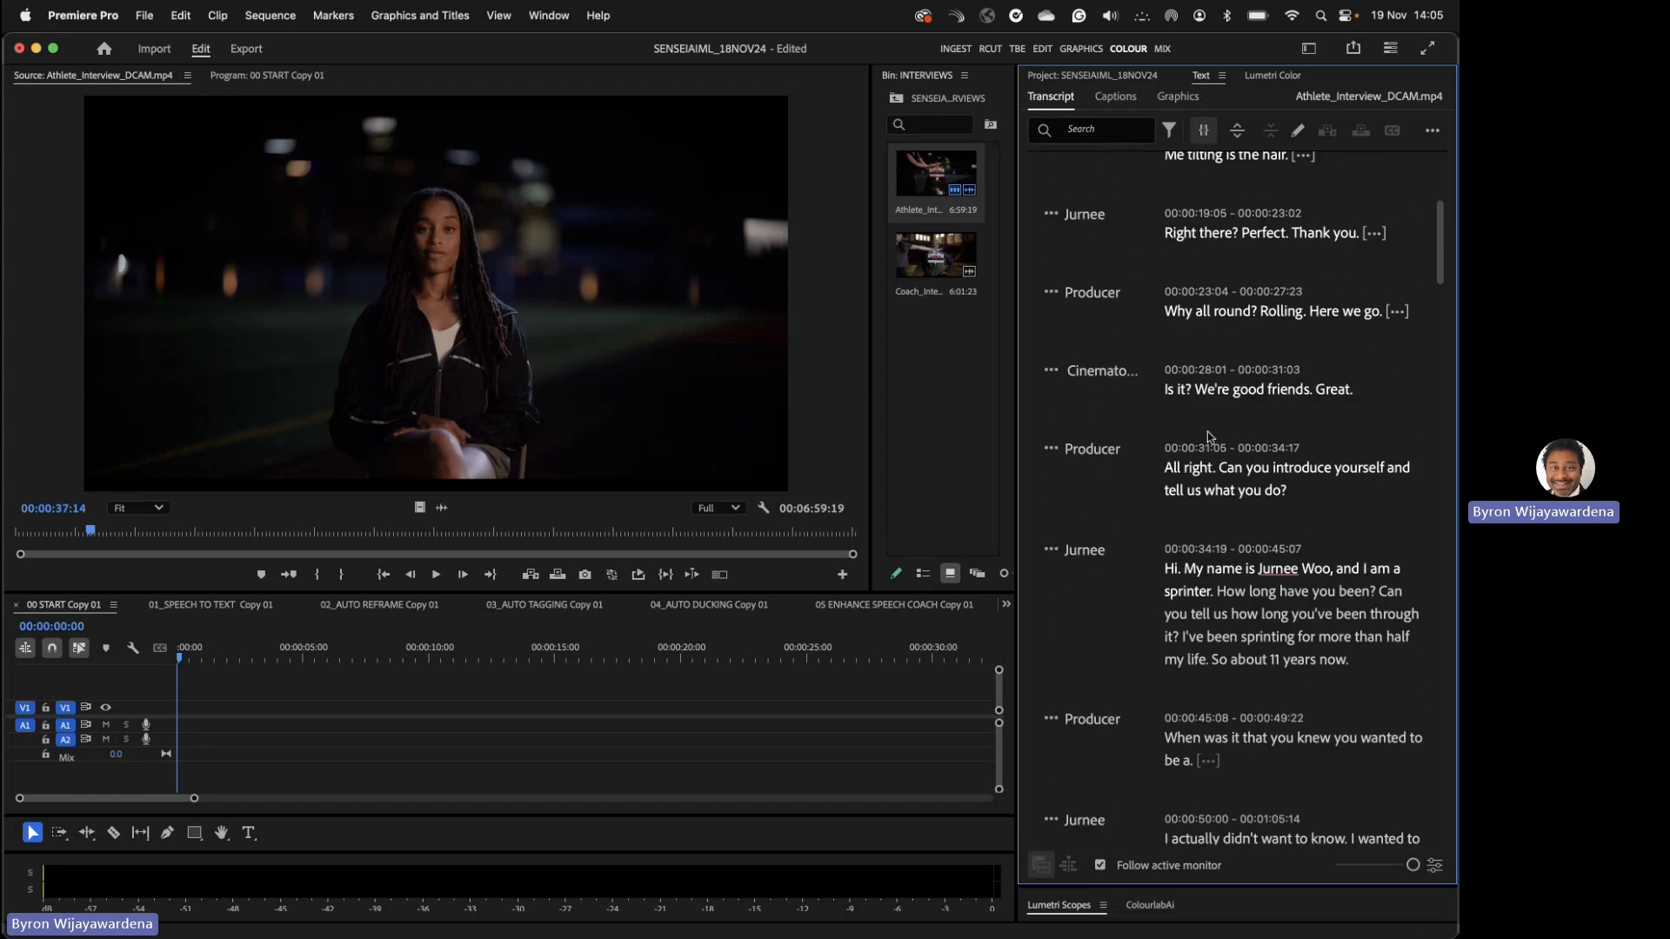
pyautogui.scroll(-3, 1206, 405)
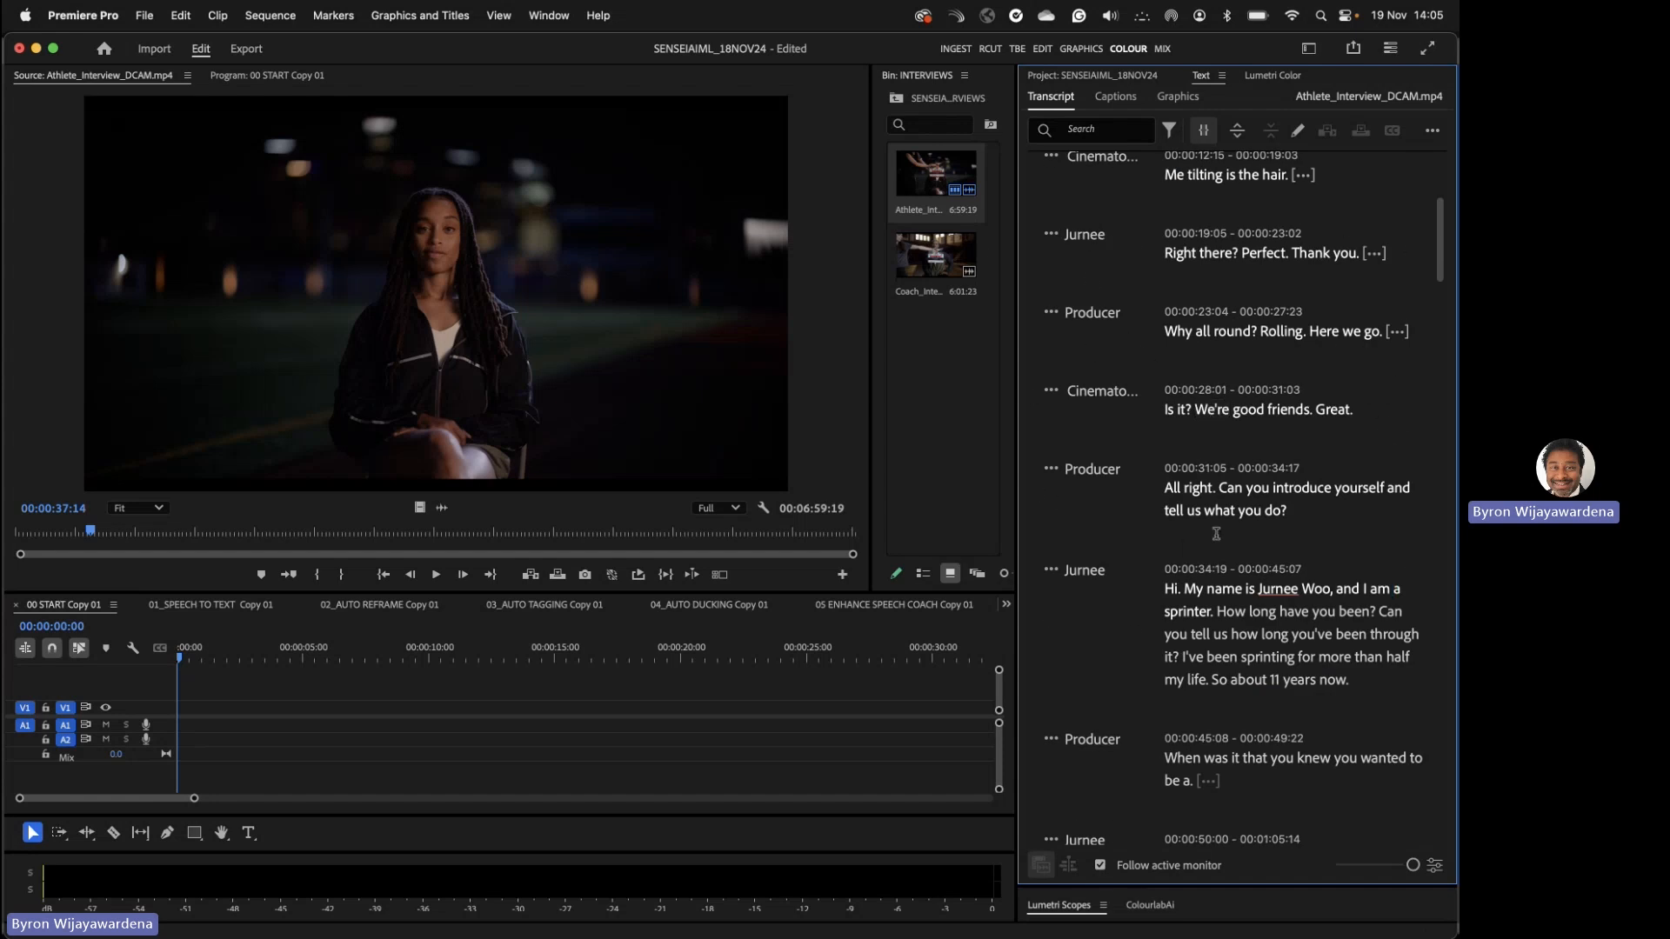
pyautogui.scroll(-2, 1215, 533)
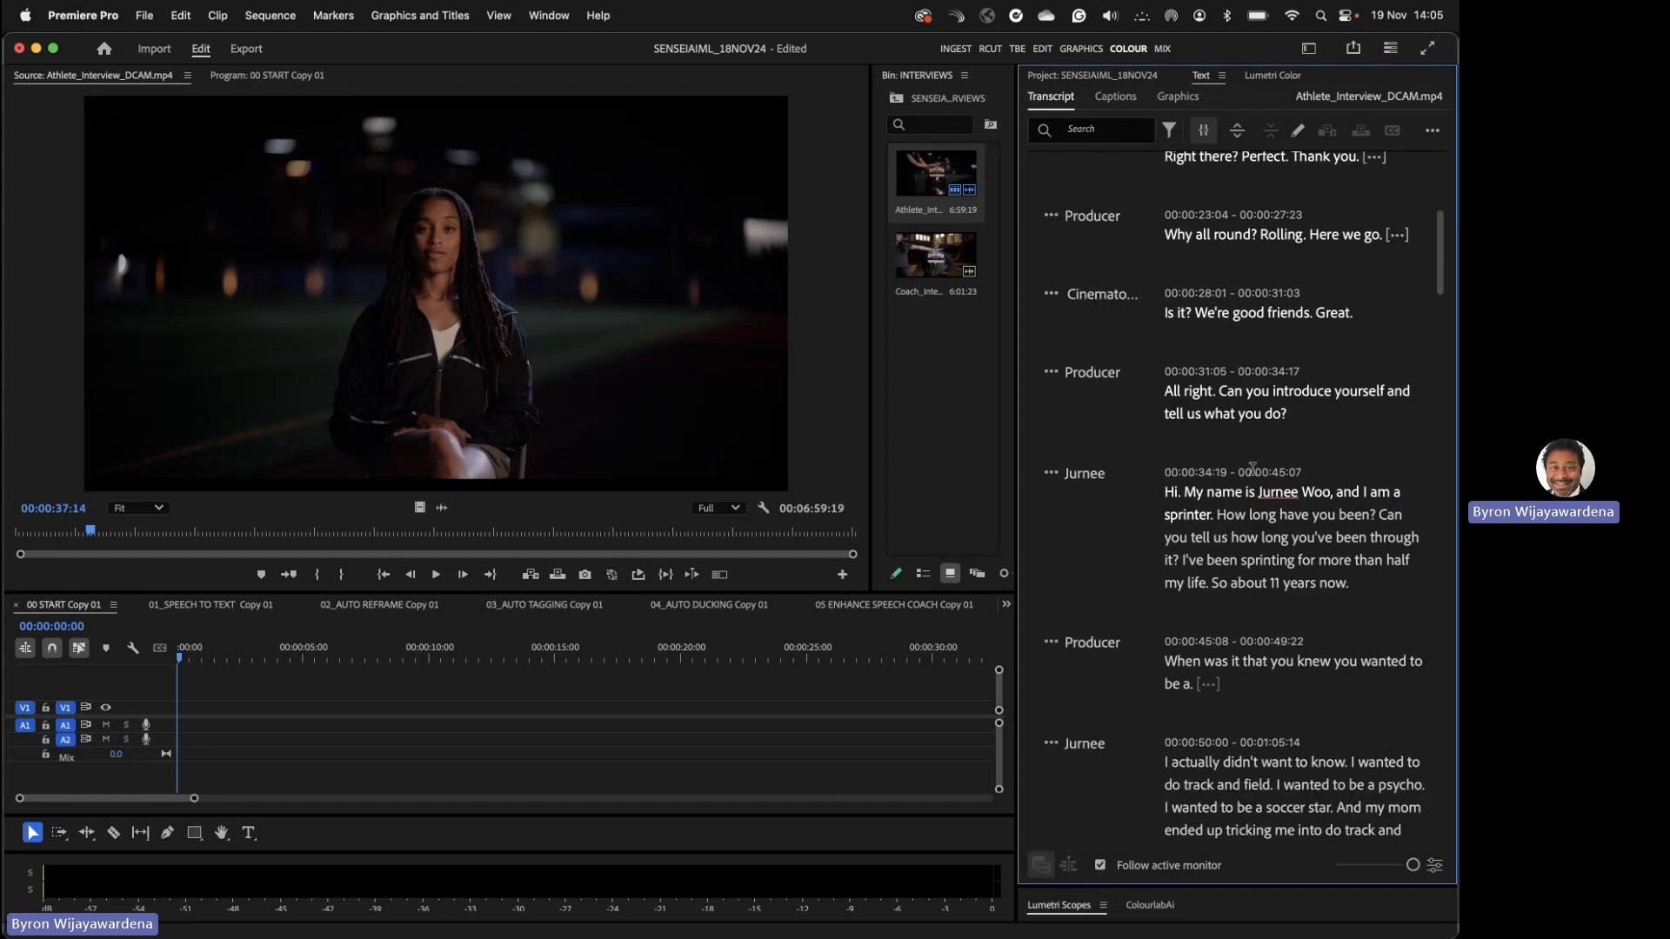
pyautogui.click(1169, 493)
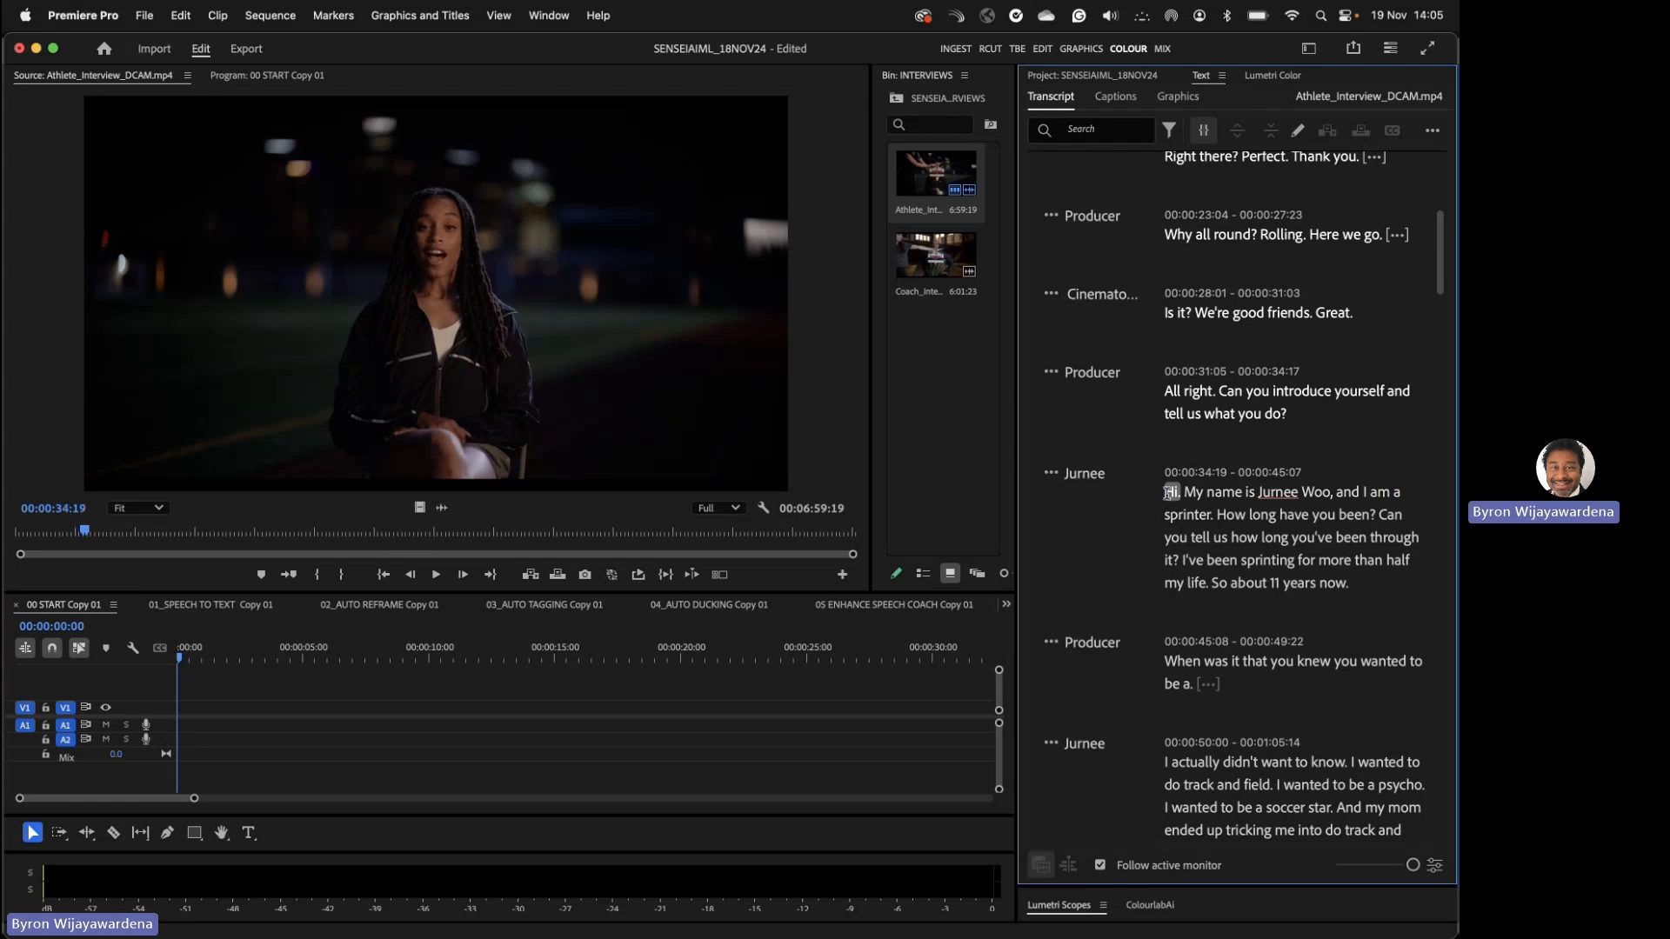
pyautogui.scroll(-1, 1169, 493)
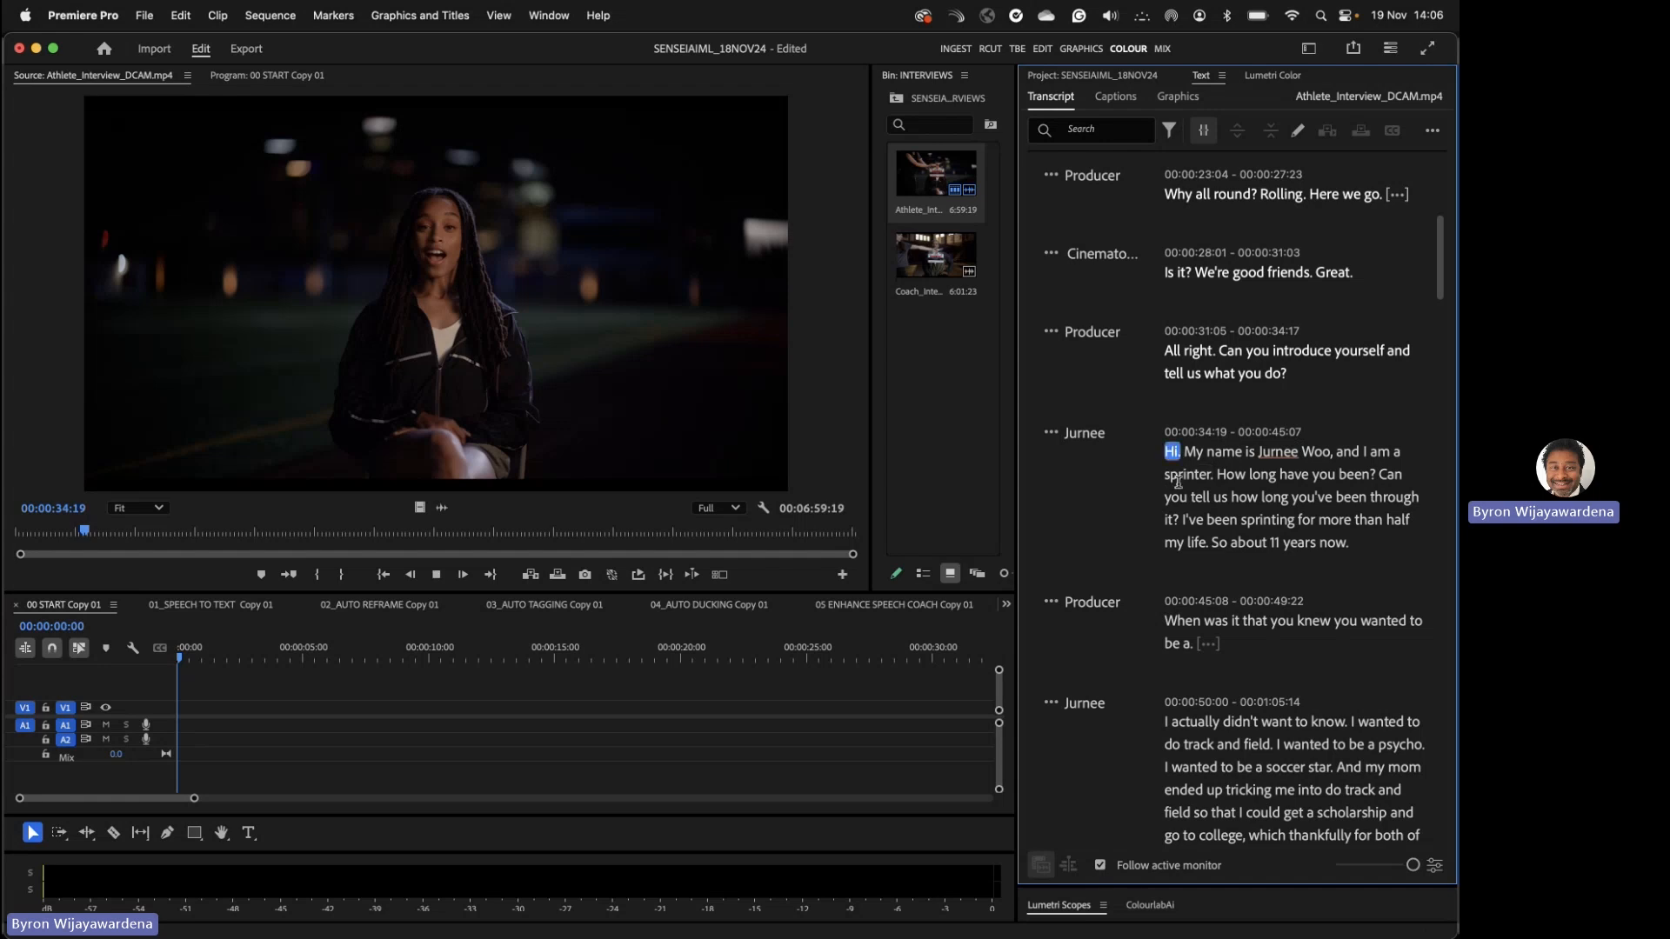
pyautogui.press('space')
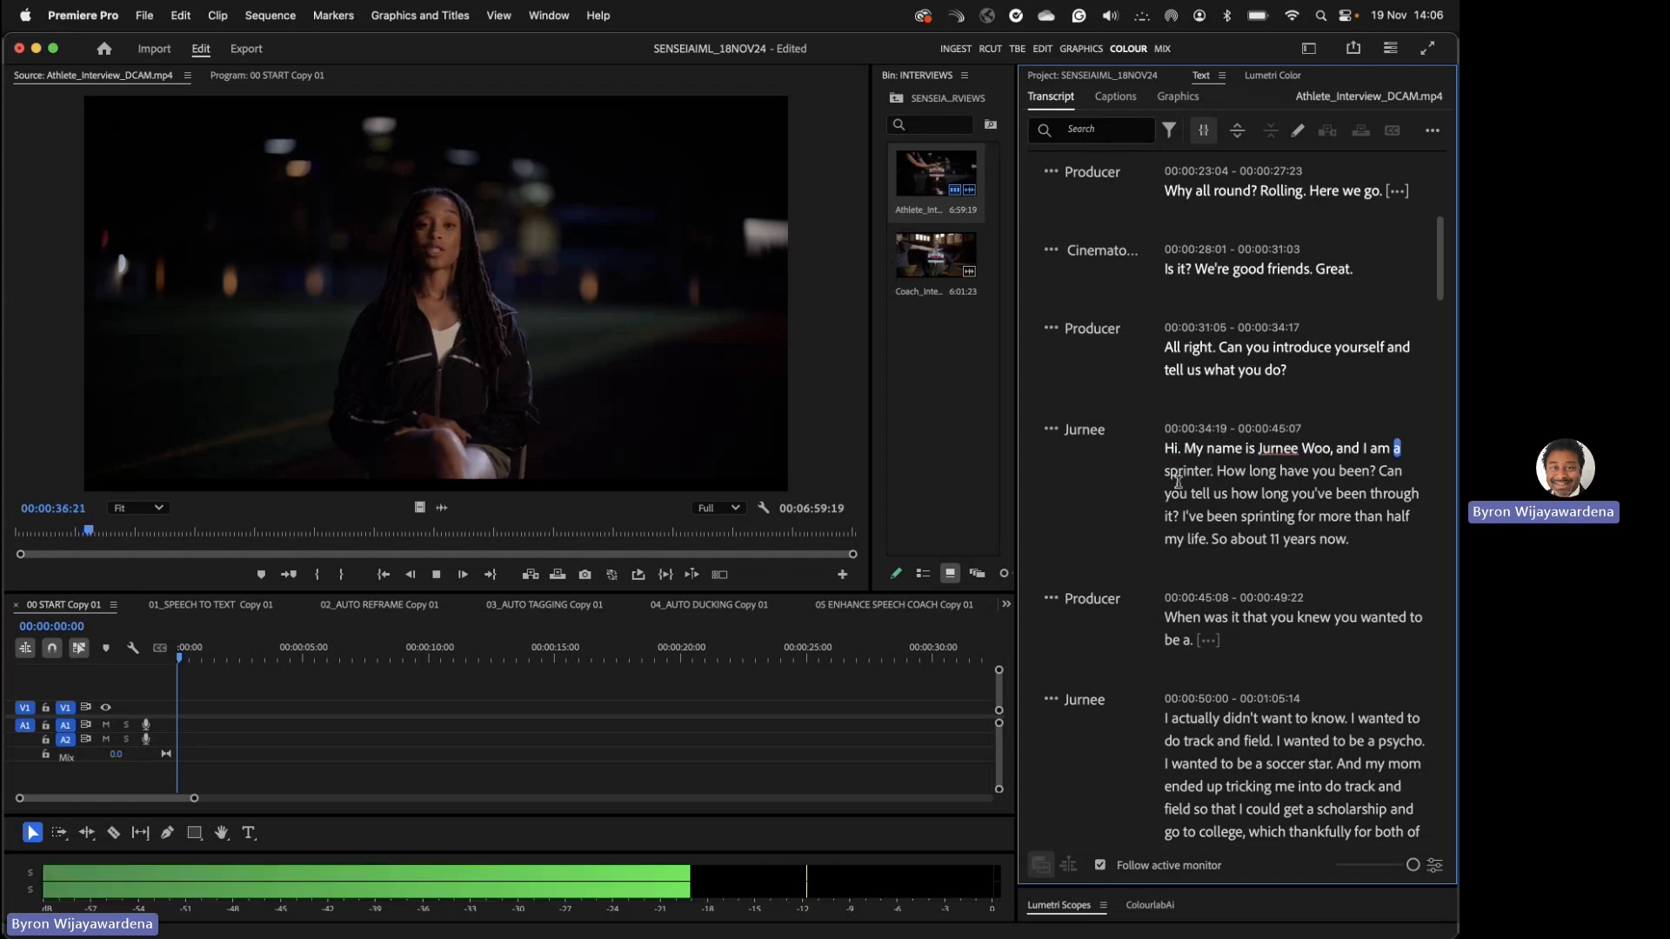
pyautogui.press('space')
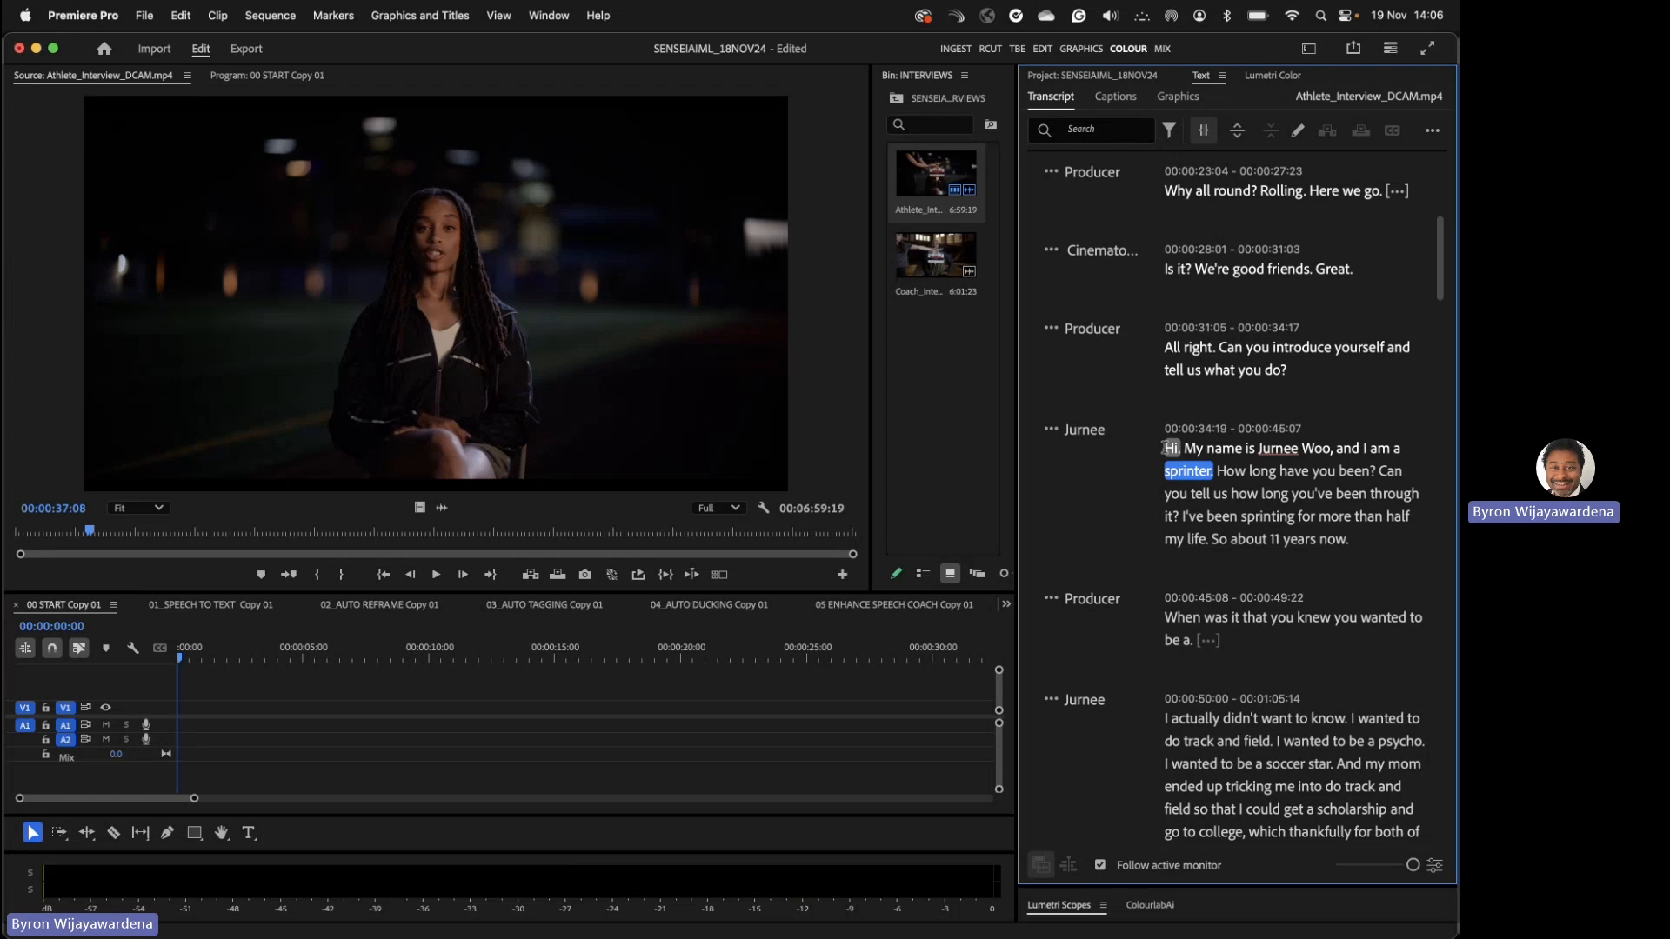
# - Insert the transcript passage from "Hi" through "I am a sprinter" into the 00 START Copy 01 sequence and return the playhead to its start
pyautogui.moveTo(1167, 448); pyautogui.dragTo(1214, 476)
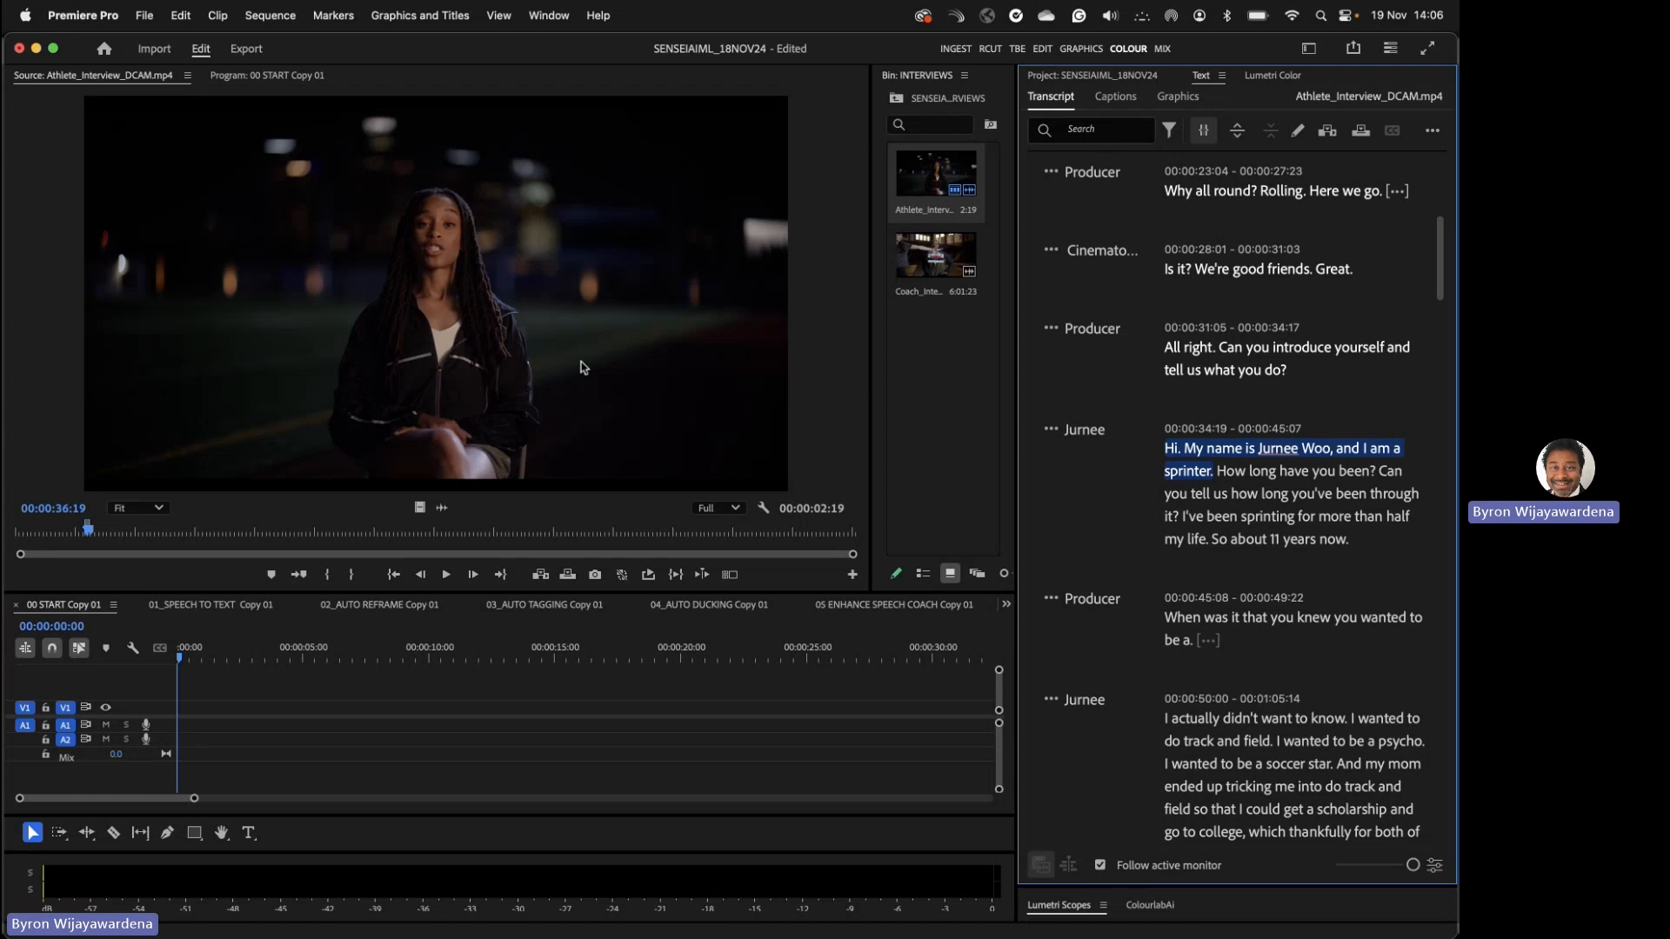
pyautogui.press(',')
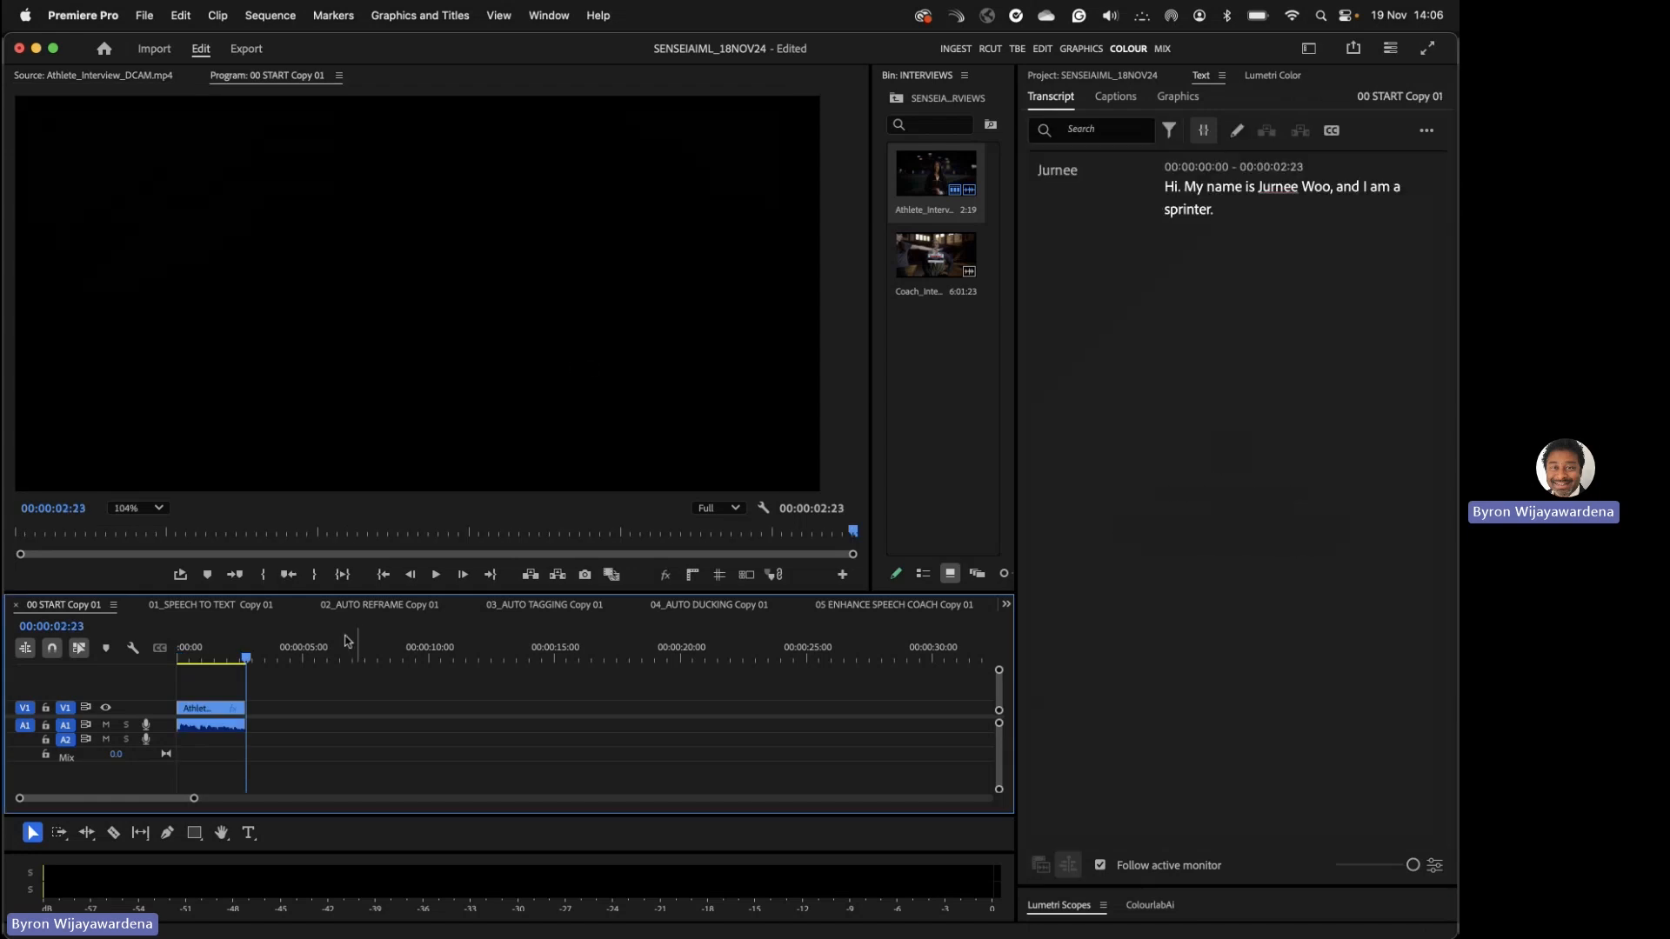
pyautogui.click(178, 656)
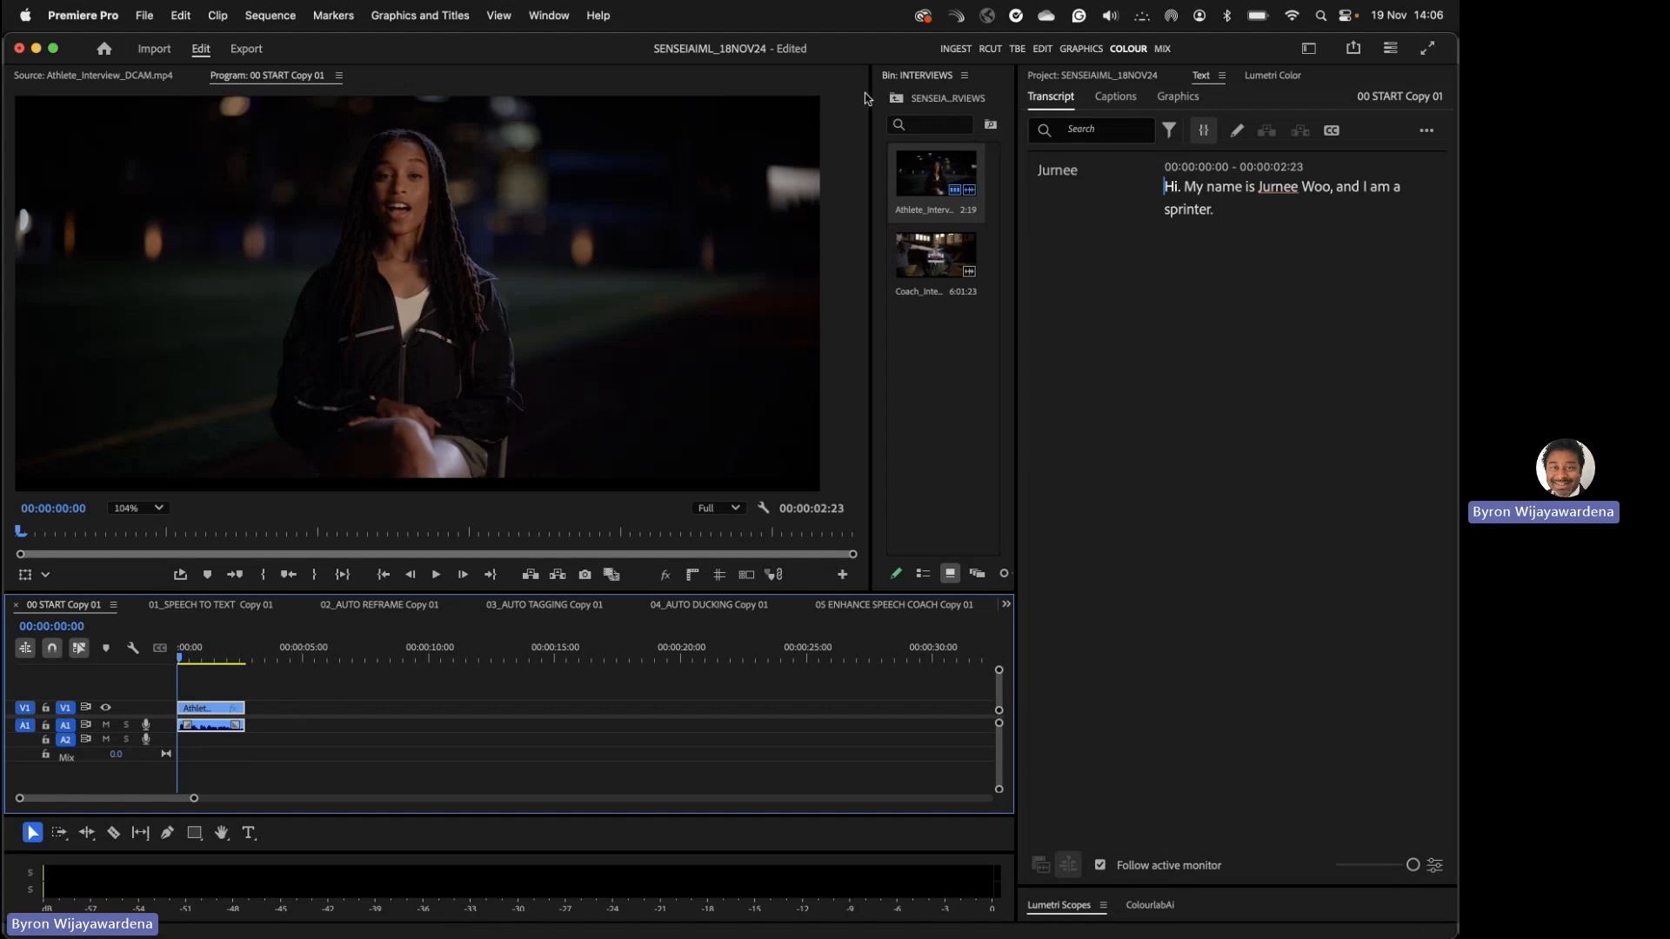
# - Set the playhead to the end of the first clip and reopen the athlete interview's transcript past the self-introduction
pyautogui.click(927, 166)
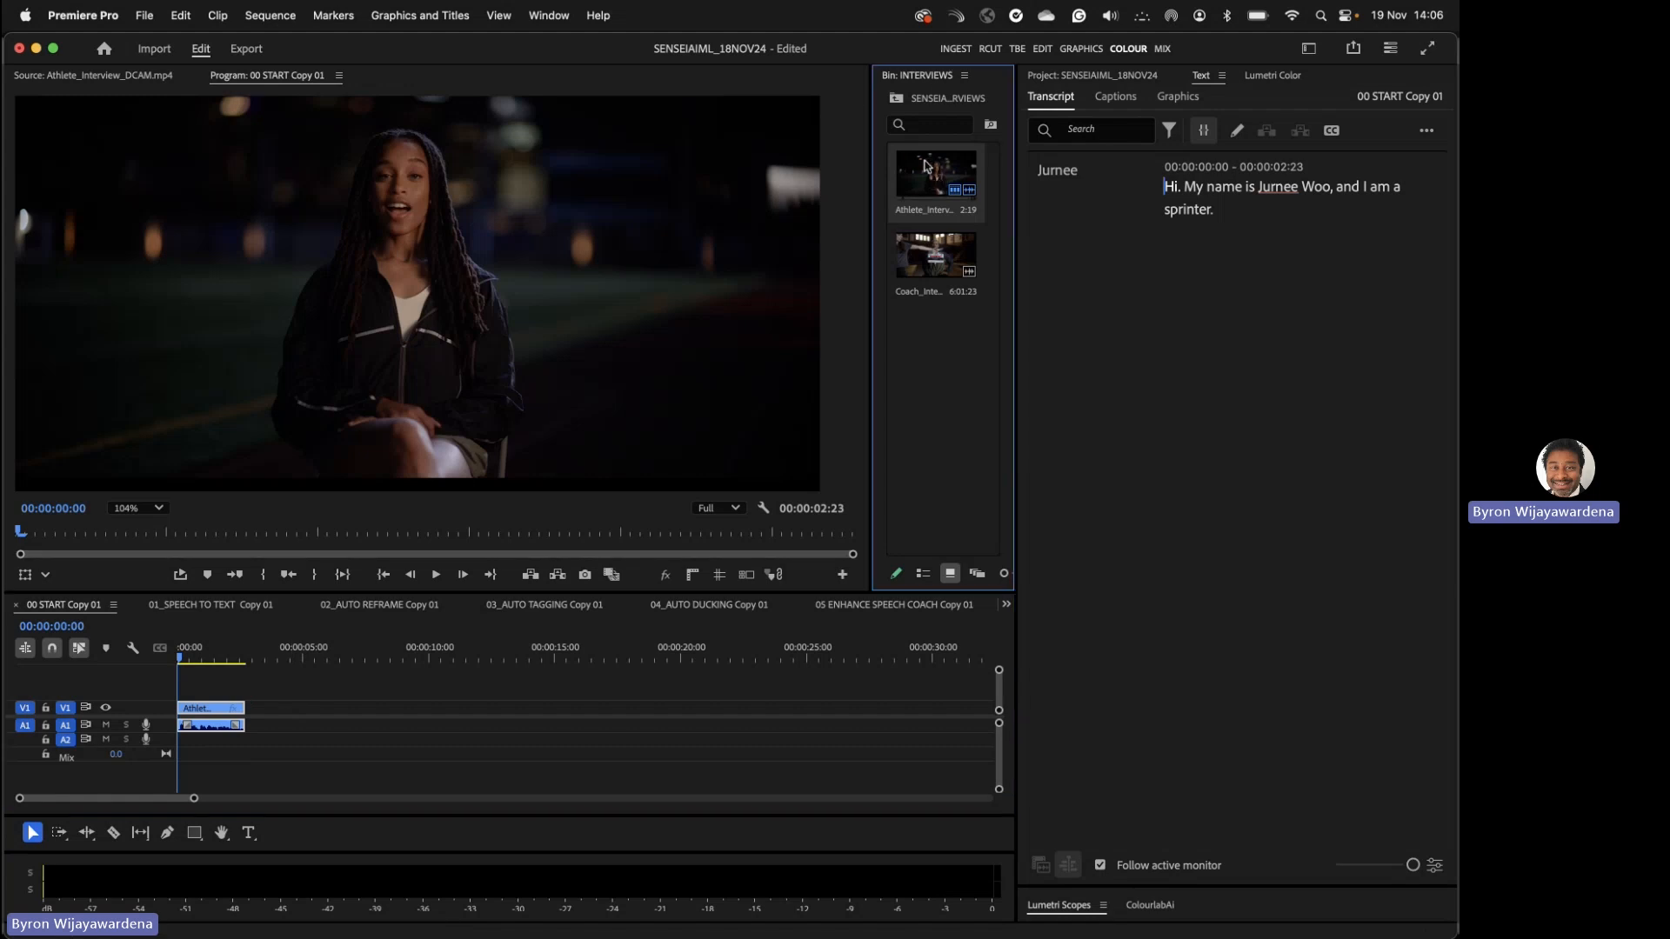
pyautogui.doubleClick(928, 165)
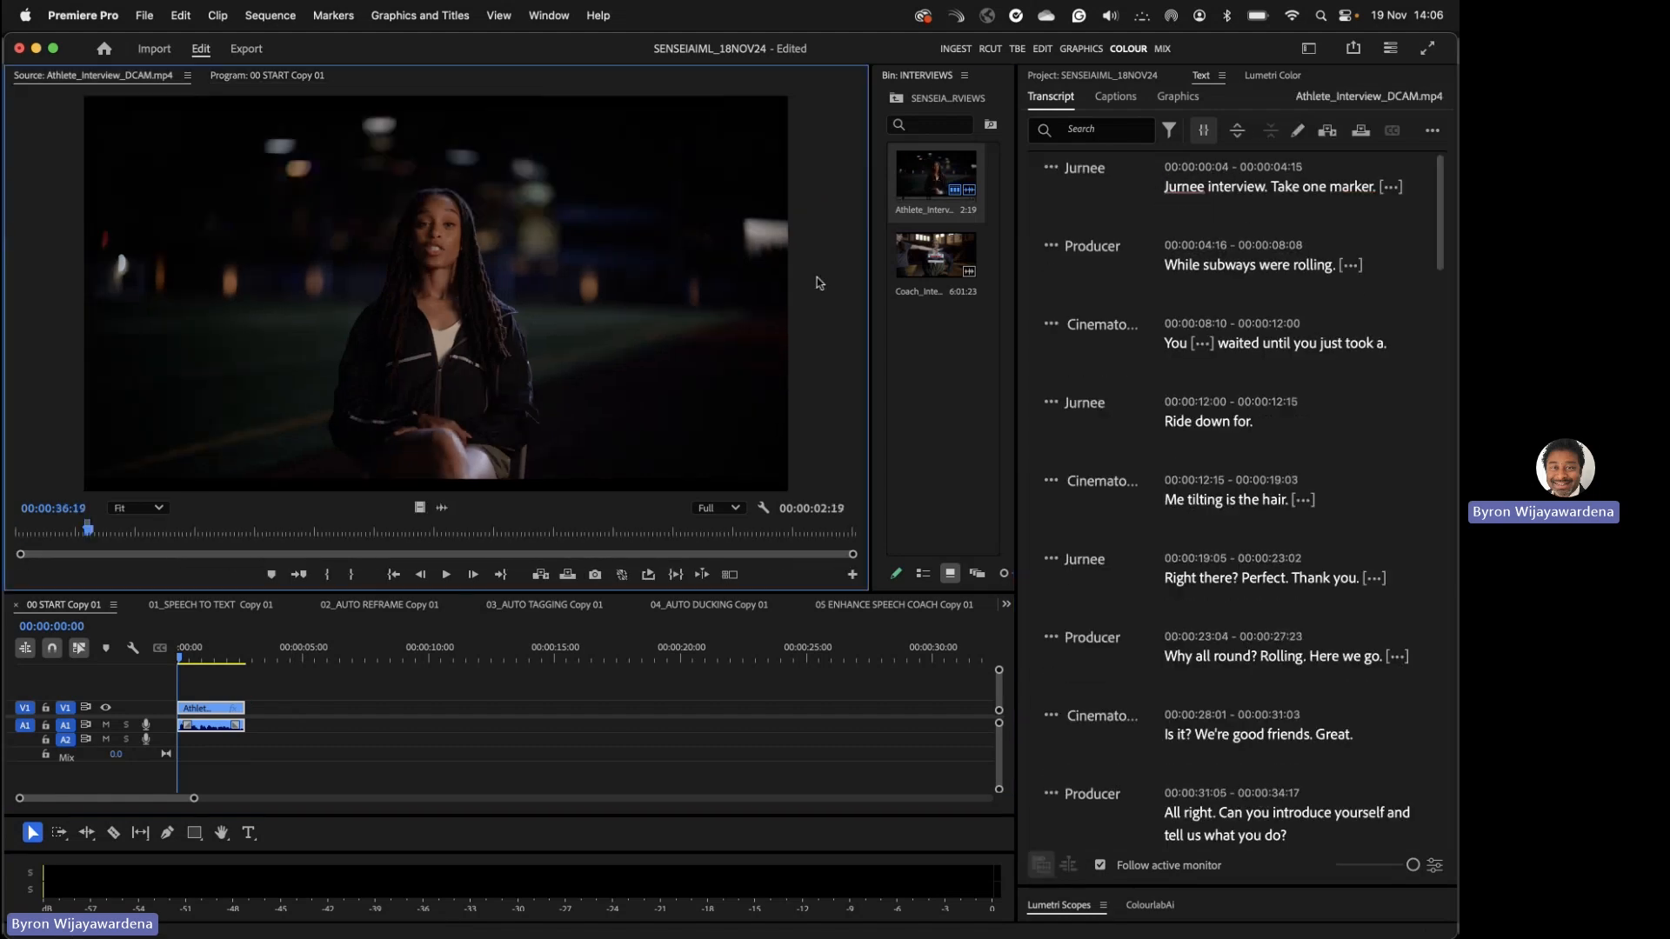
pyautogui.click(246, 659)
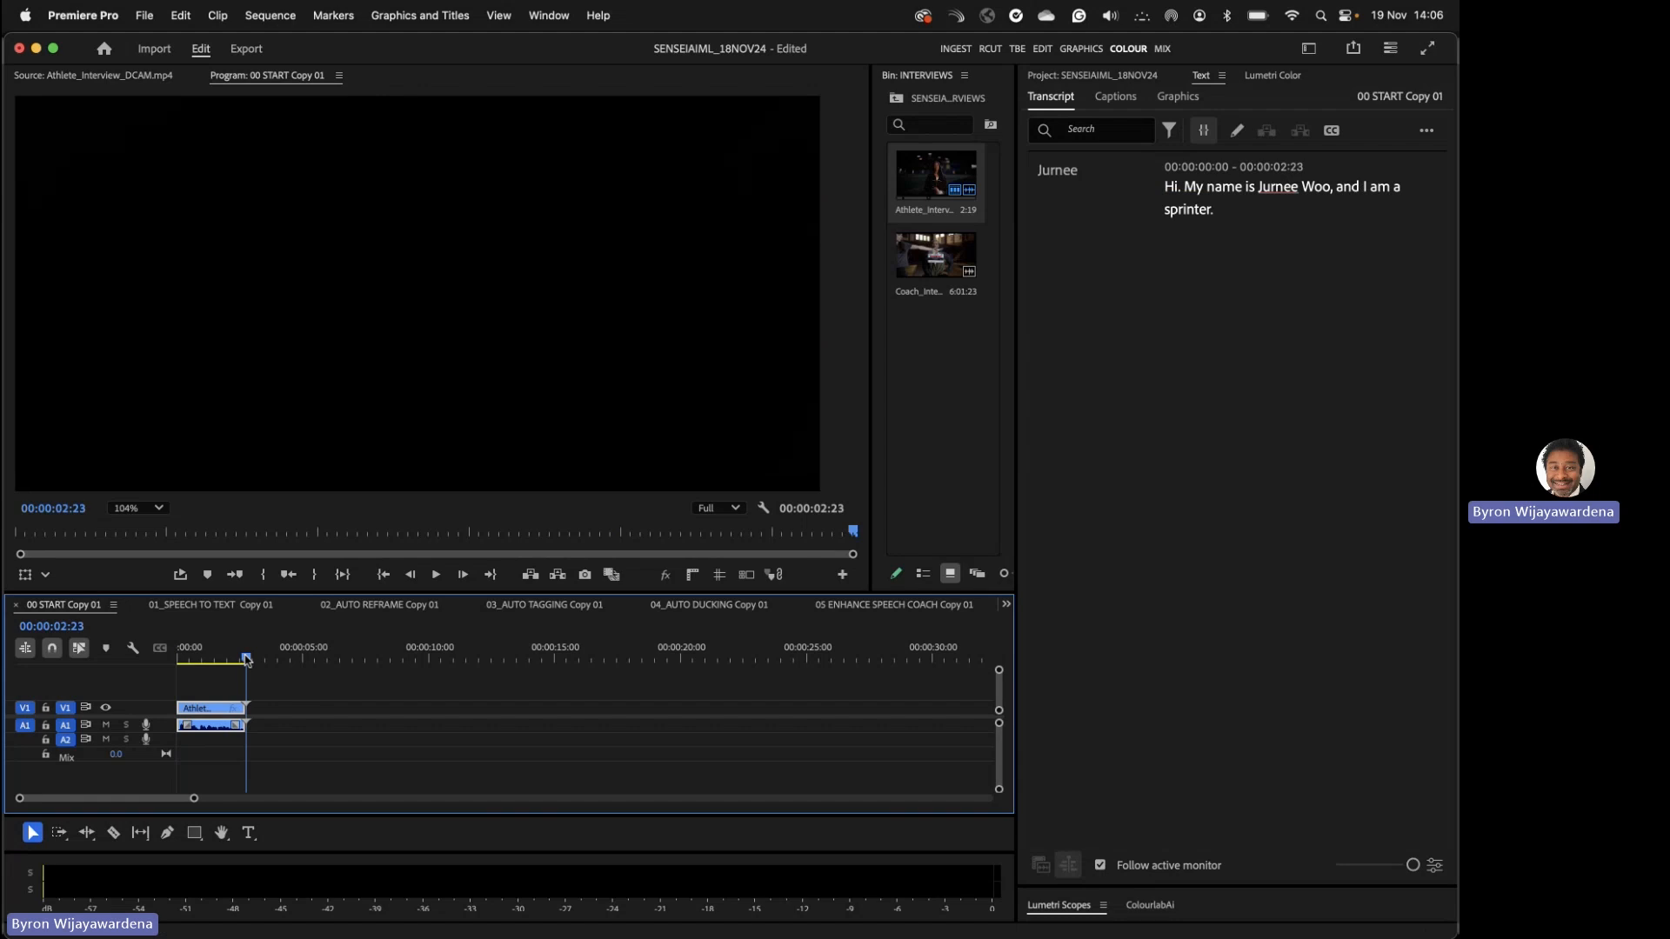
pyautogui.doubleClick(936, 174)
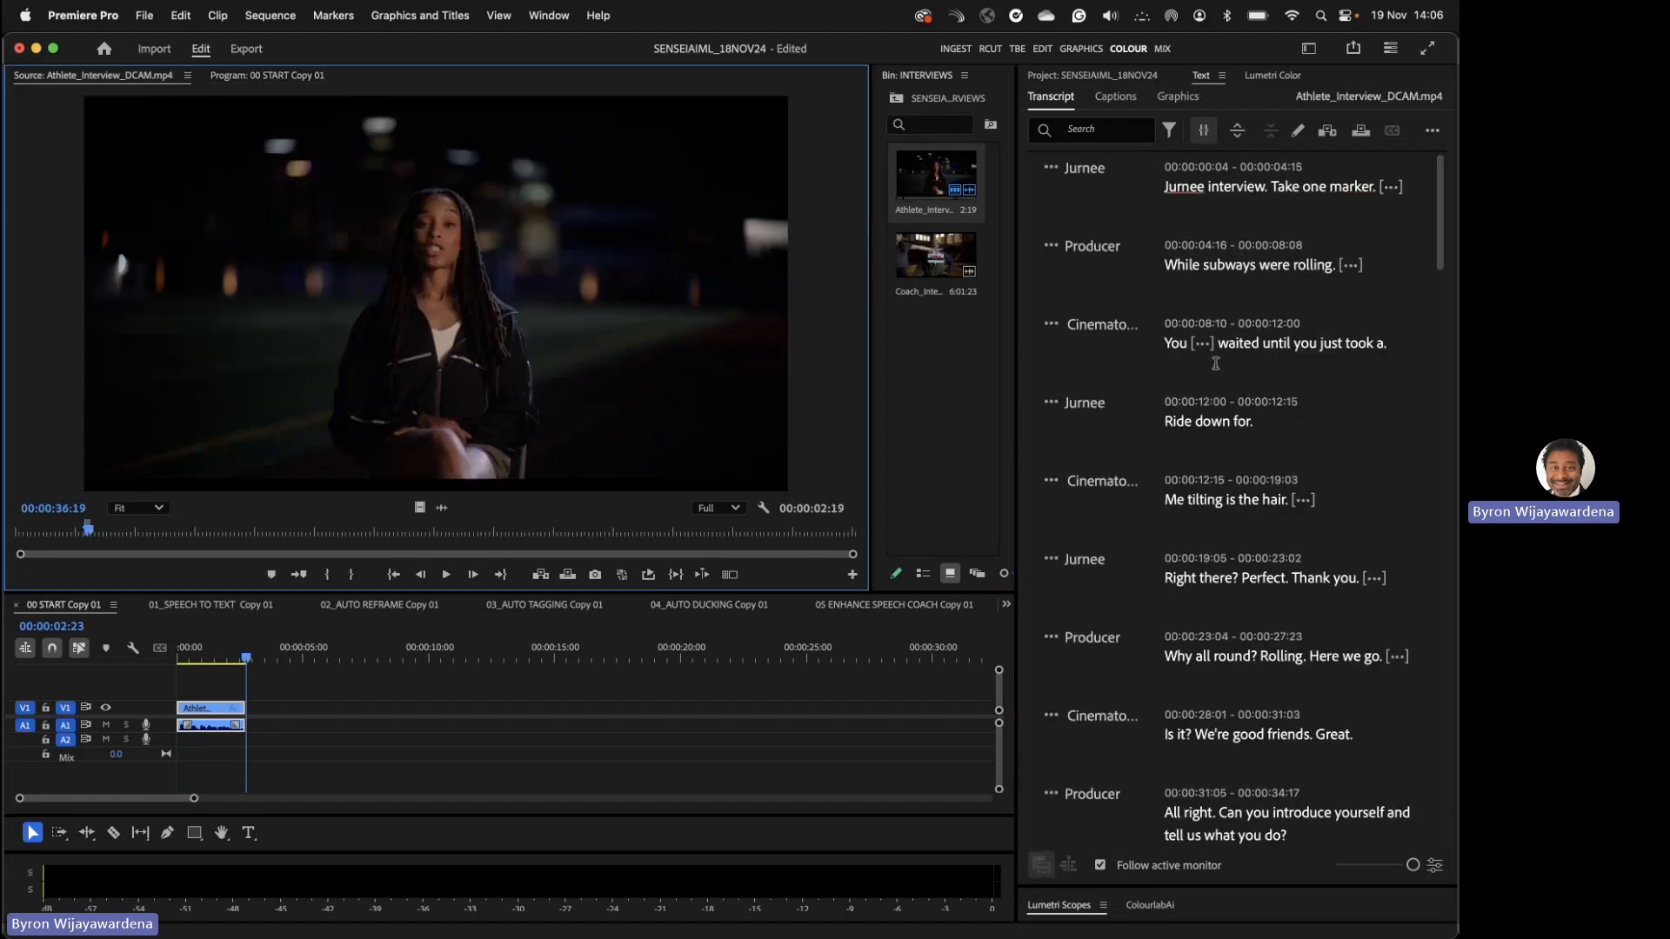
pyautogui.scroll(-2, 1215, 363)
pyautogui.scroll(-12, 1215, 368)
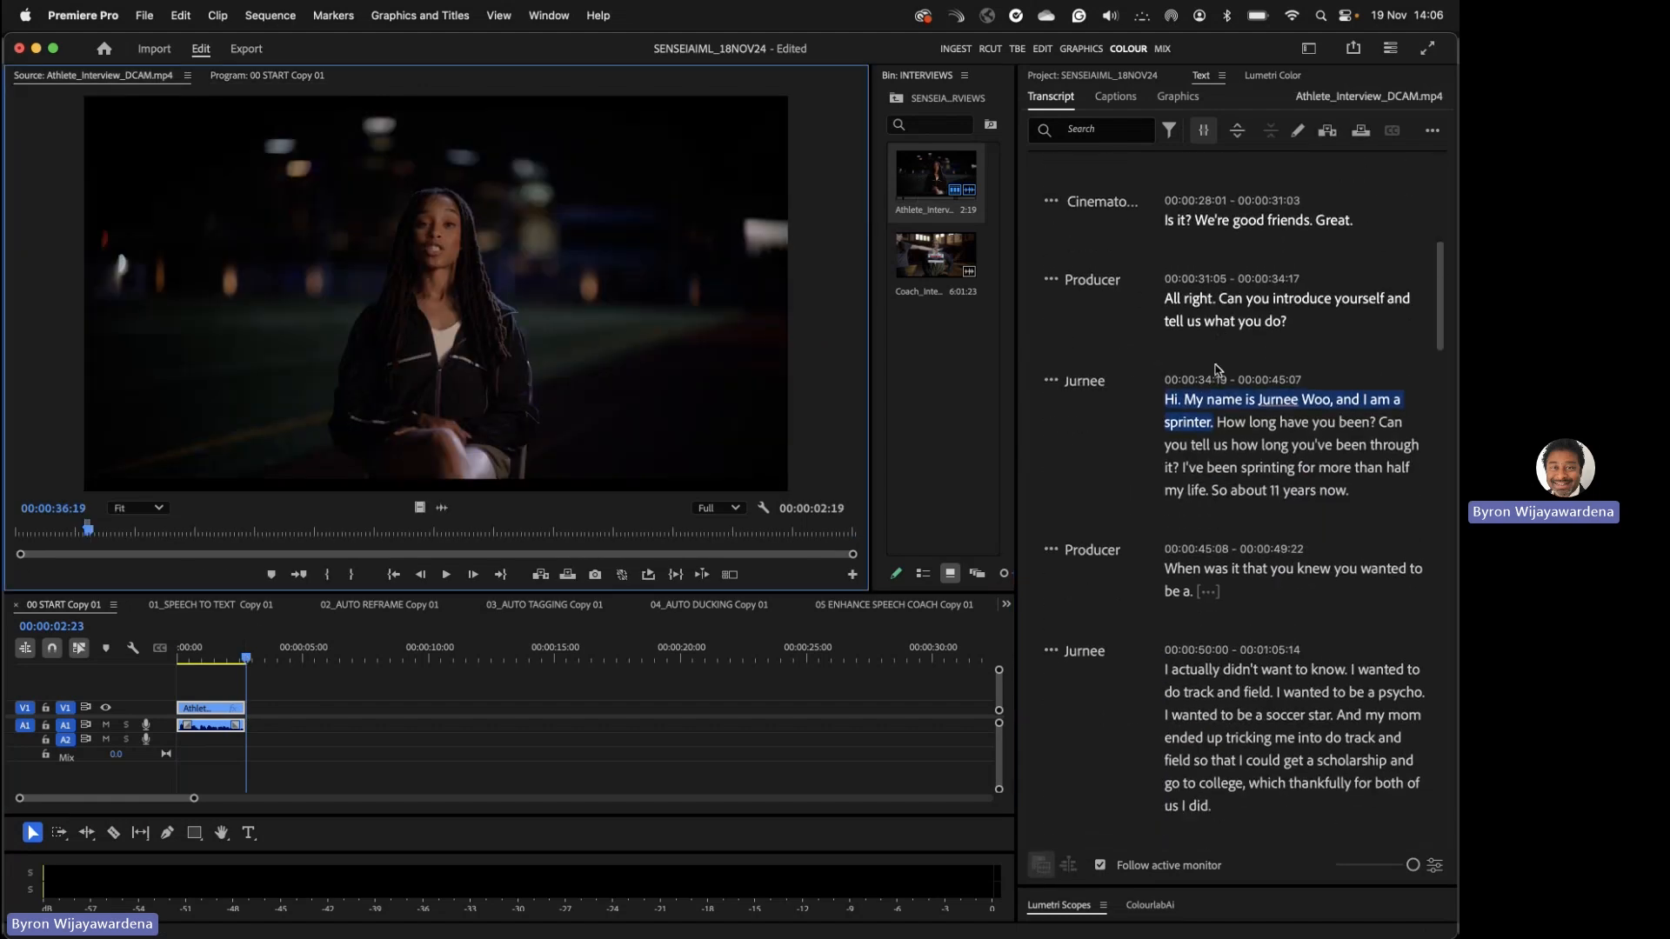
pyautogui.scroll(-5, 1215, 369)
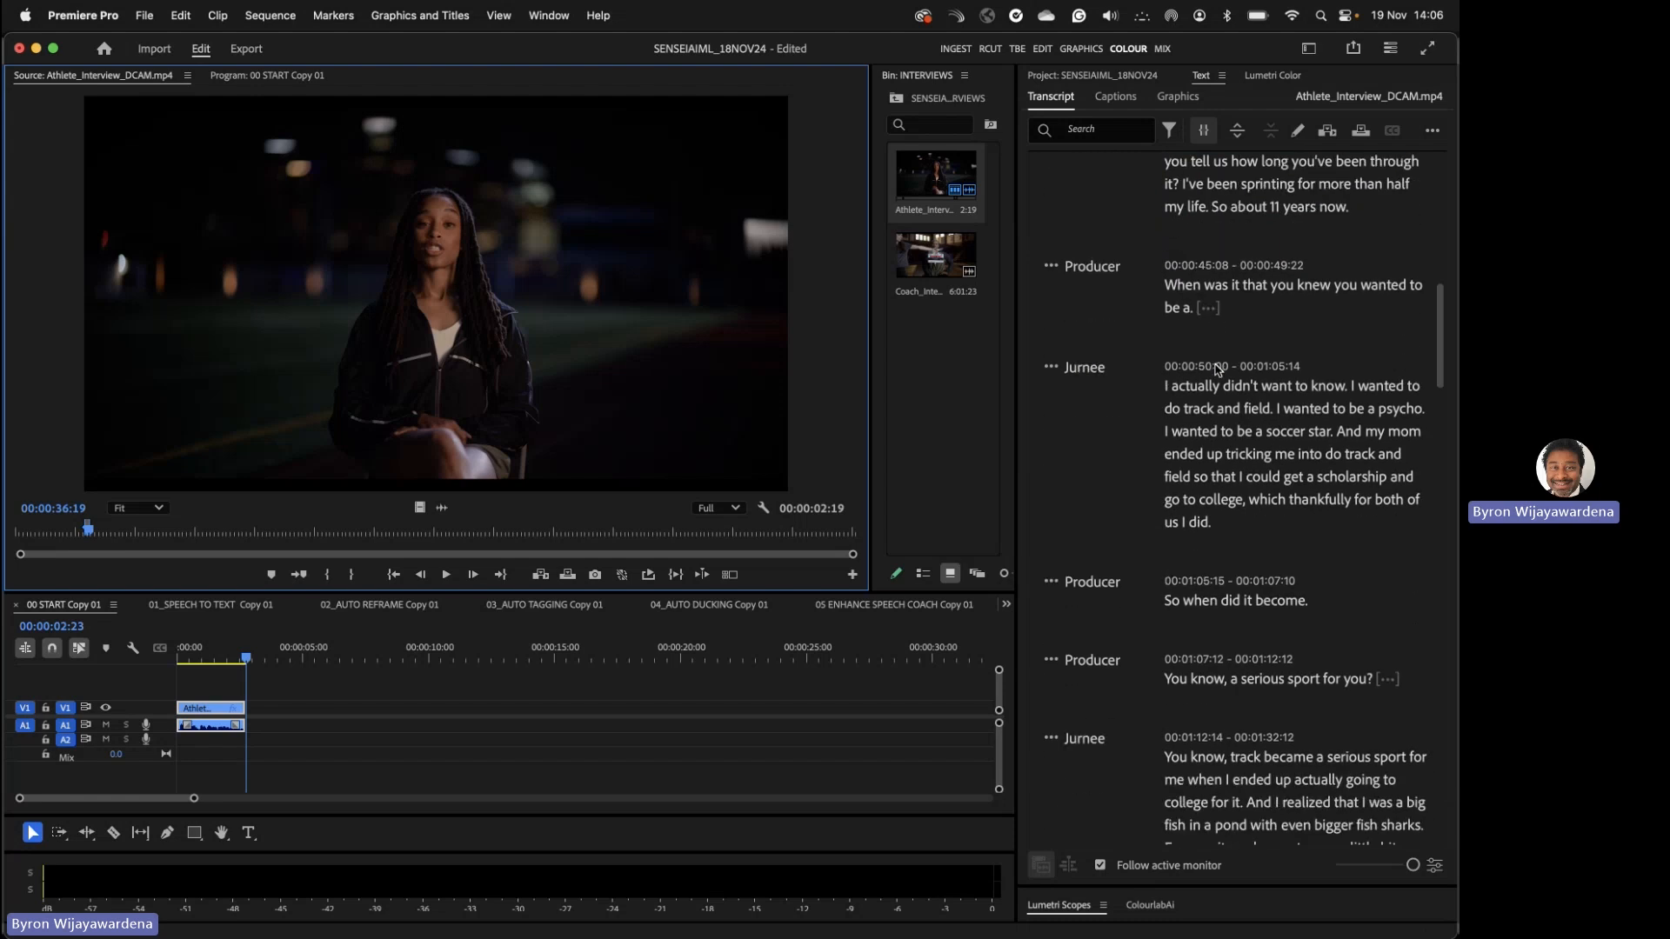
# - Search the transcript for "soccer" and insert the passage from "I wanted to be a soccer star" through "us I did" into the sequence
pyautogui.click(1116, 131)
pyautogui.write('socc')
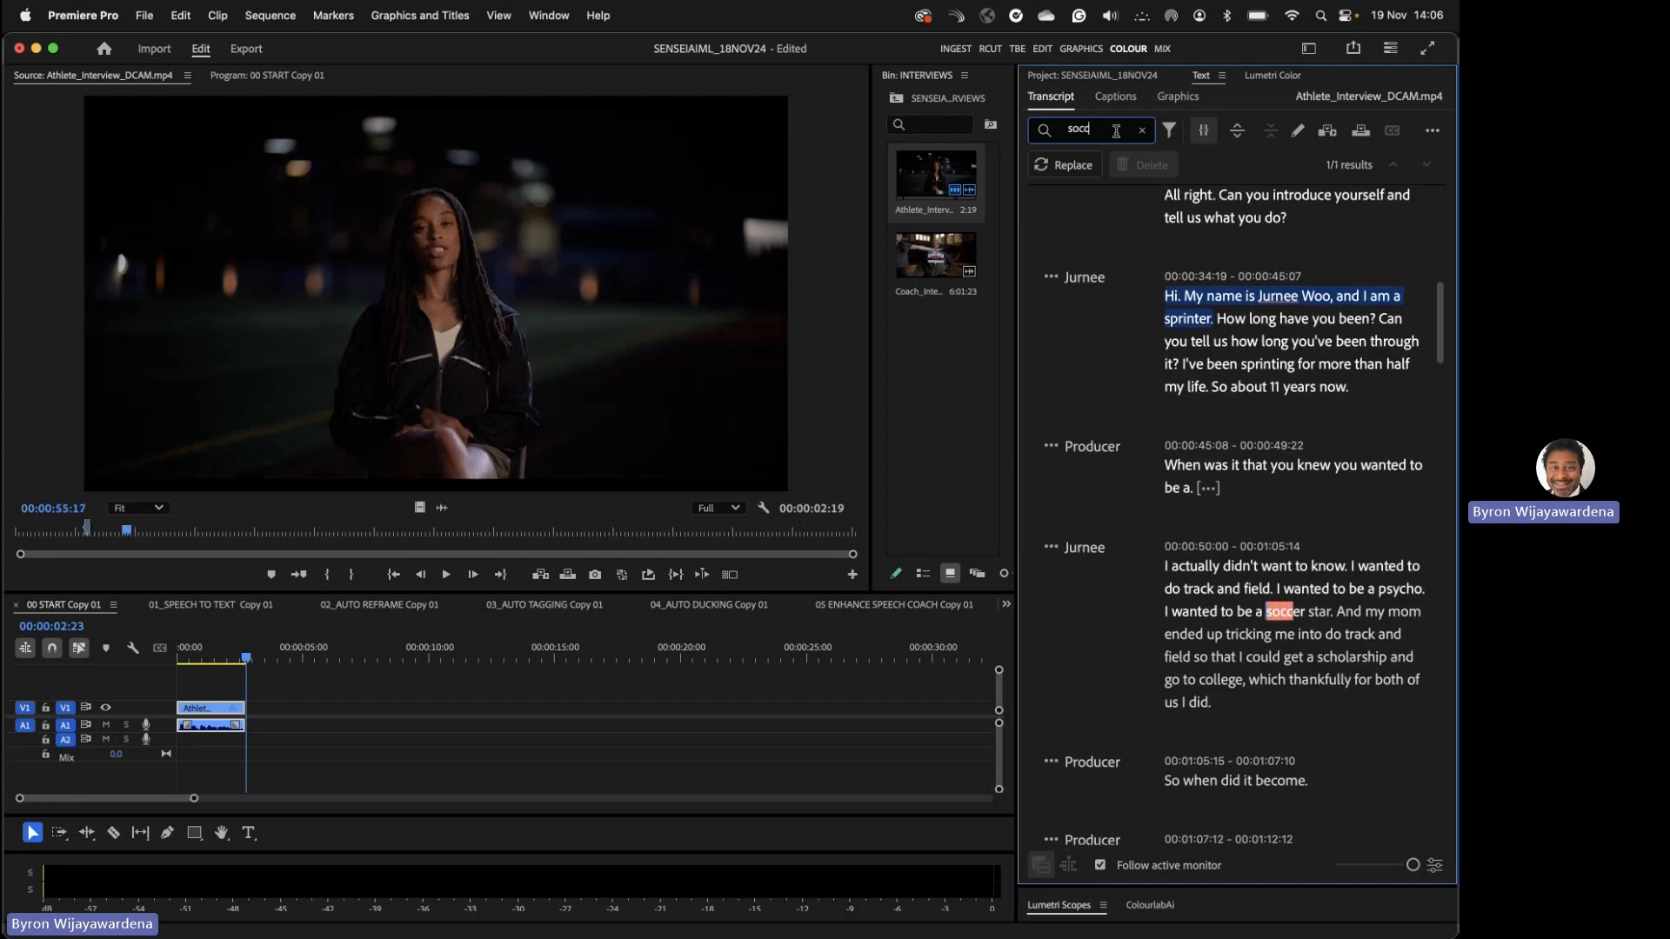
pyautogui.write('er')
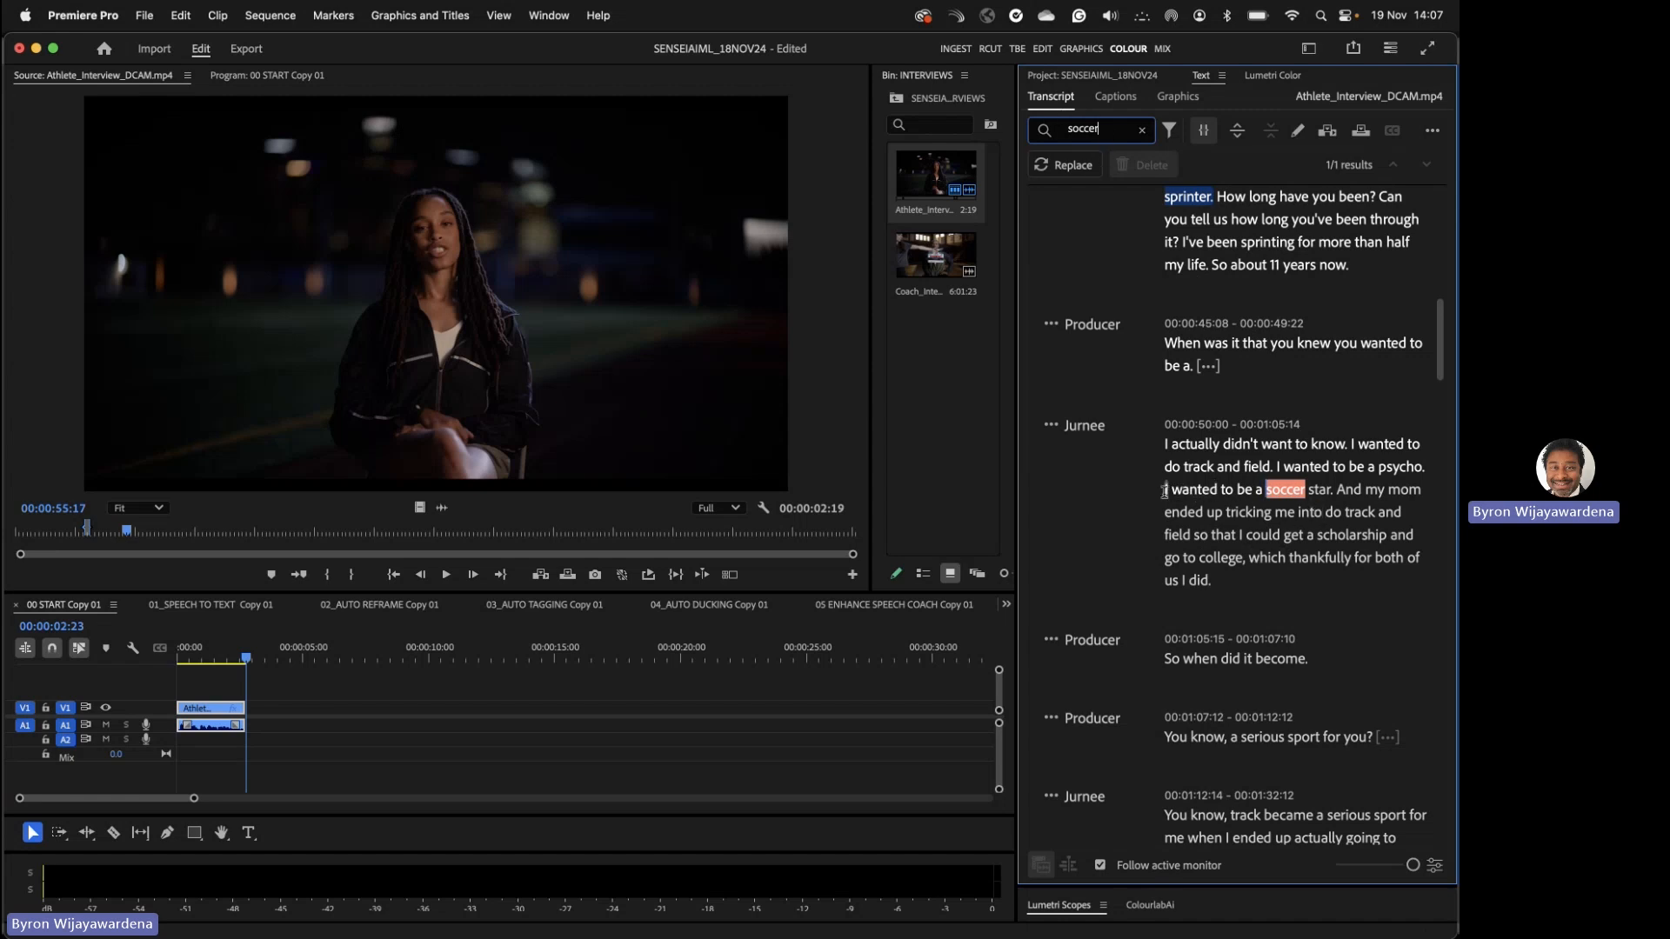
pyautogui.moveTo(1167, 489); pyautogui.dragTo(1351, 581)
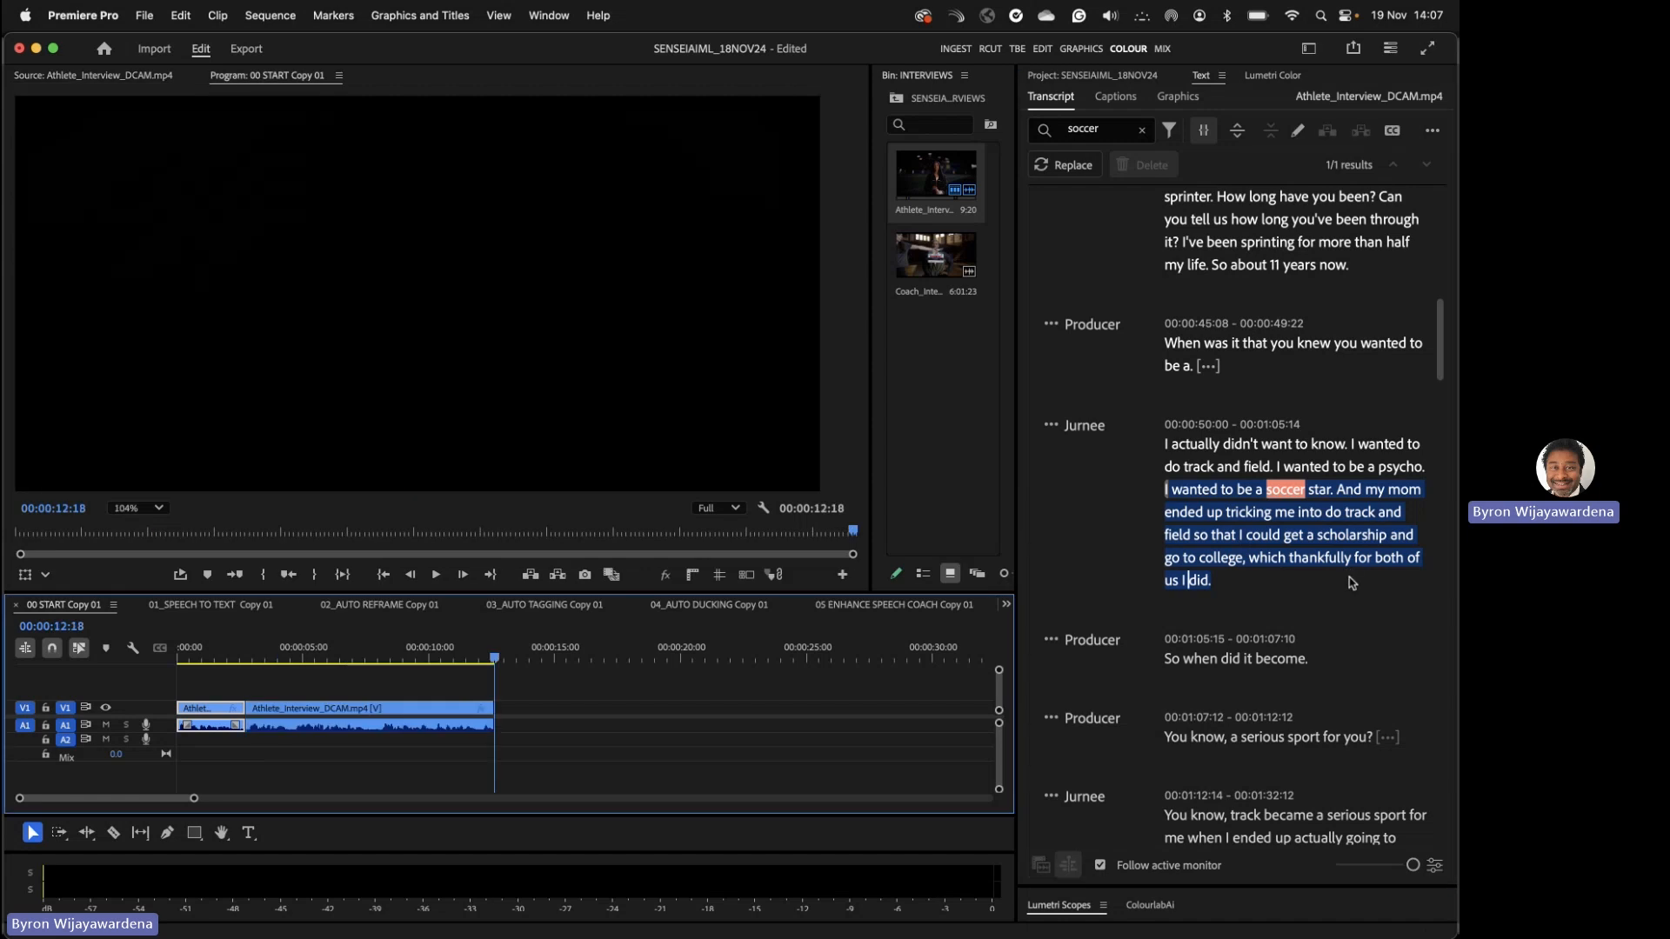
# - Add the interview passage from "So typically what I would normally do" through "sisters" to the end of the 00 START Copy 01 sequence
pyautogui.doubleClick(913, 174)
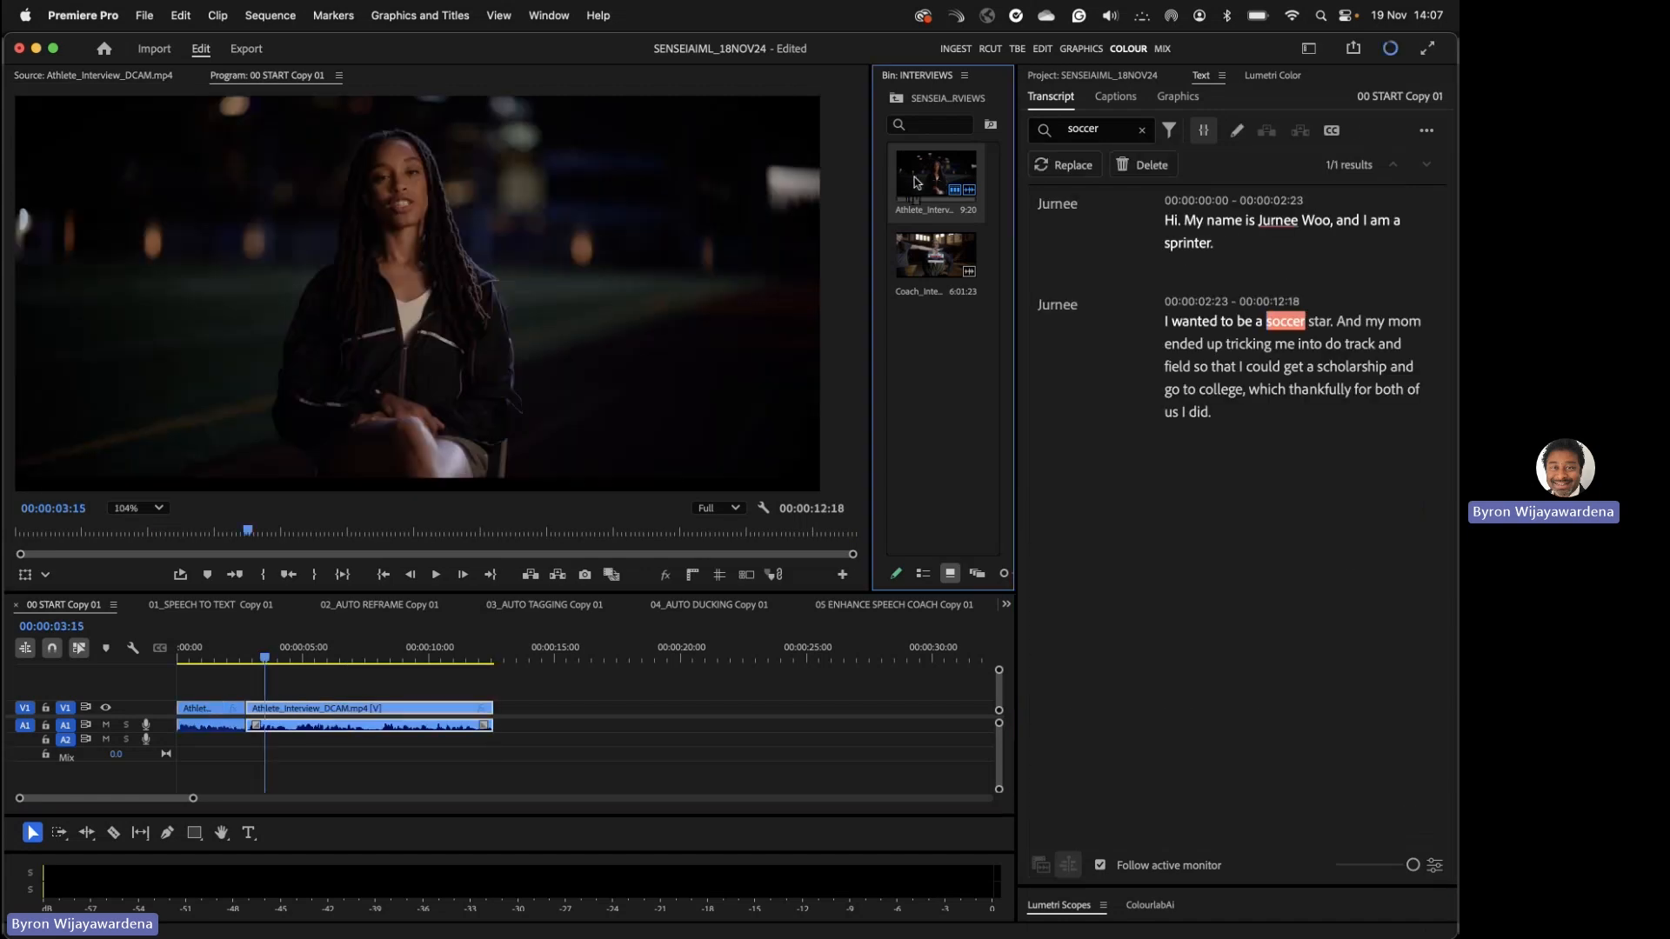
pyautogui.scroll(-5, 1143, 572)
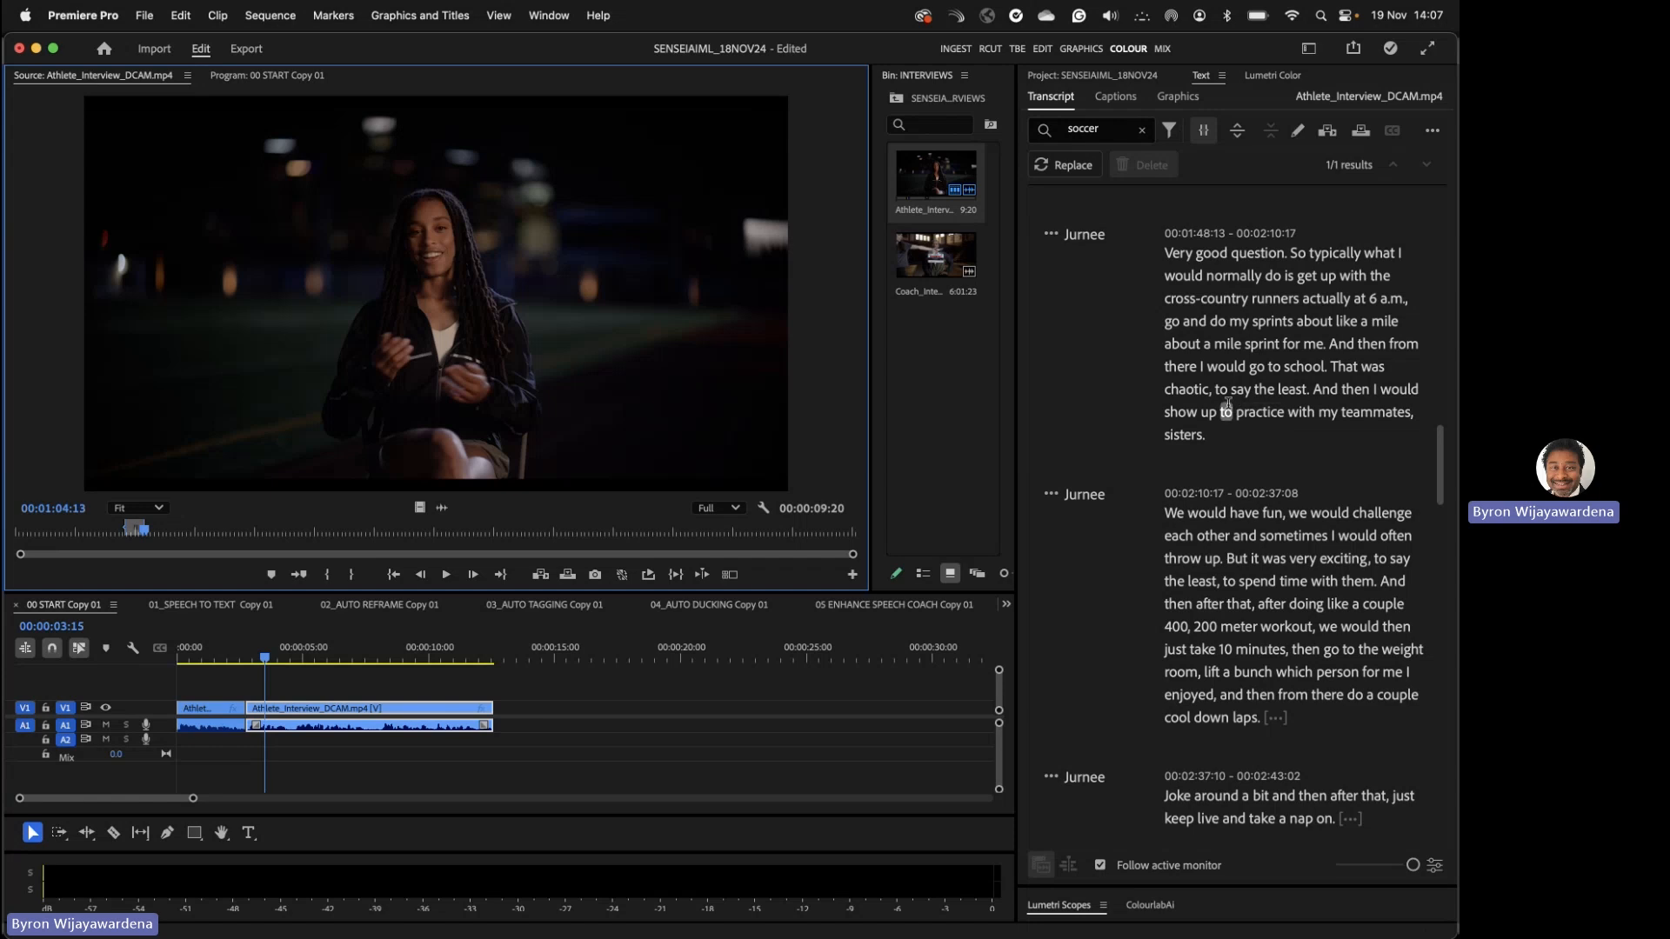
pyautogui.scroll(1, 1261, 408)
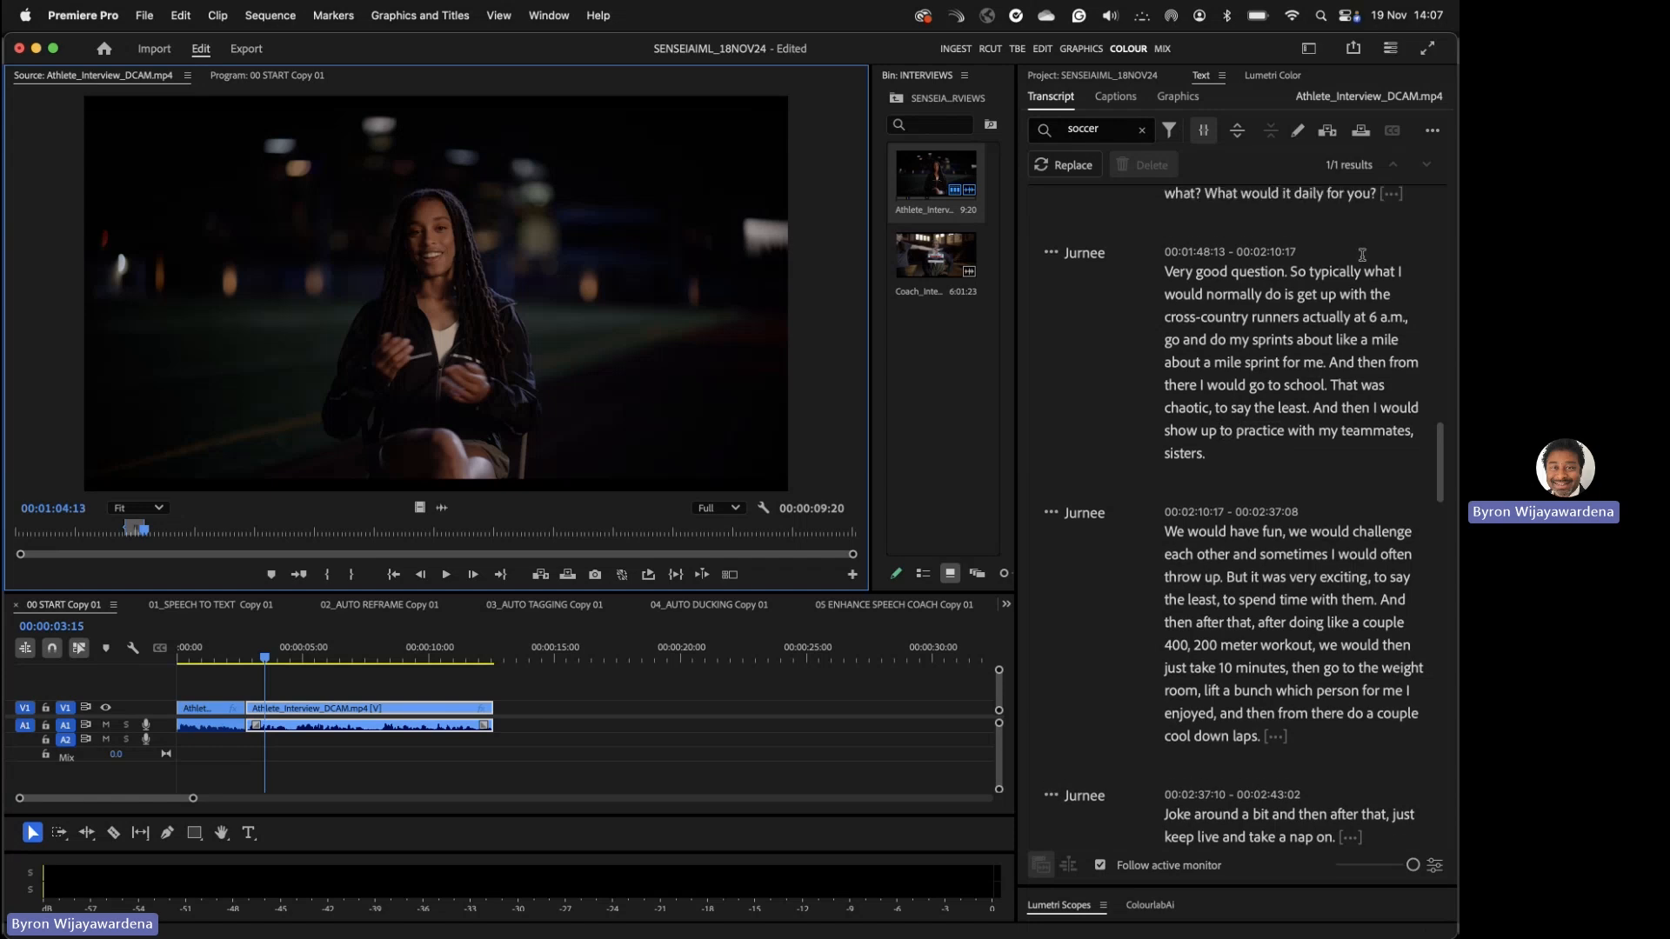
pyautogui.moveTo(1295, 272); pyautogui.dragTo(1311, 451)
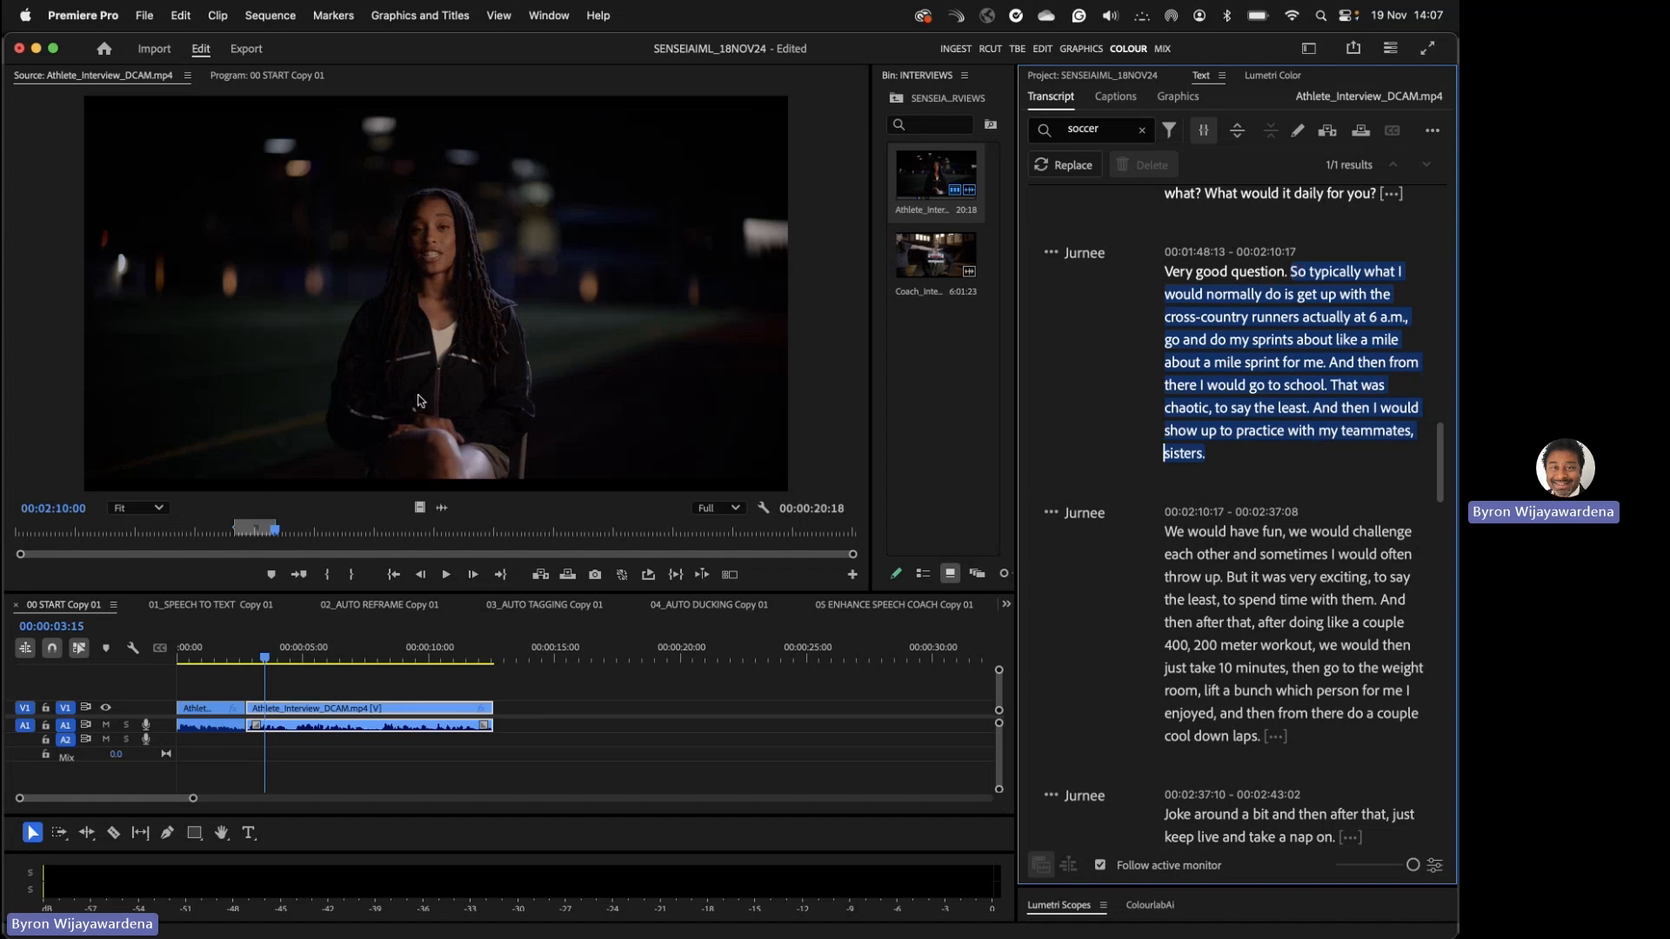
pyautogui.moveTo(417, 400); pyautogui.dragTo(502, 709)
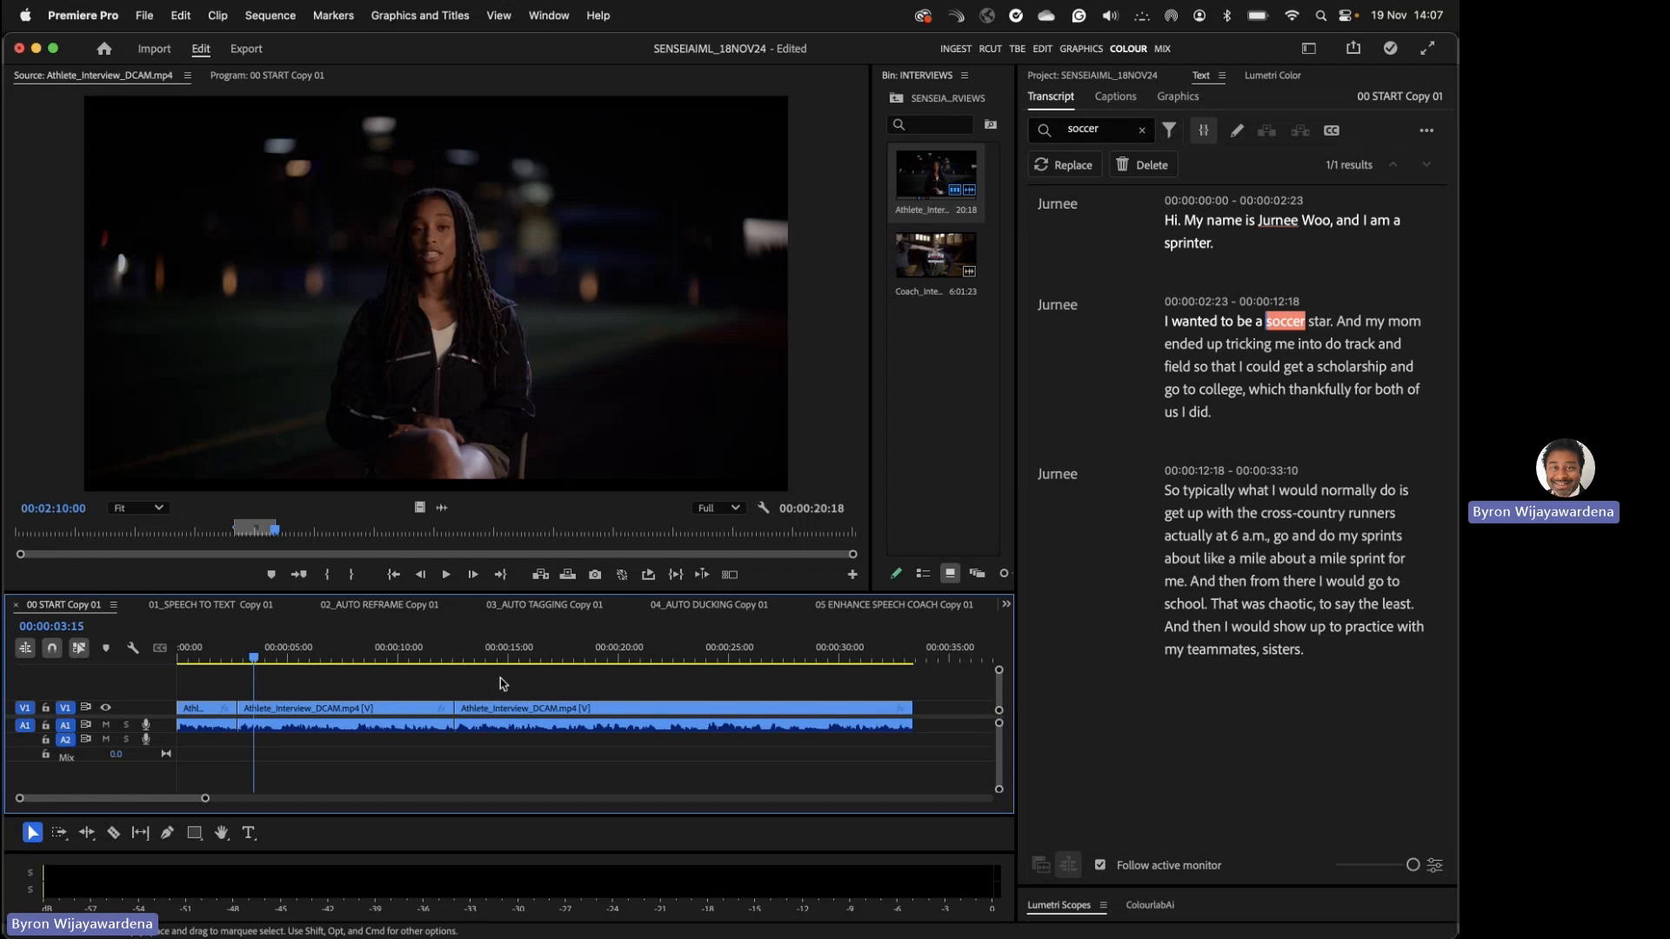
# - Delete the text from "That was chaotic" through "sisters" from the third soundbite in the sequence transcript
pyautogui.click(474, 657)
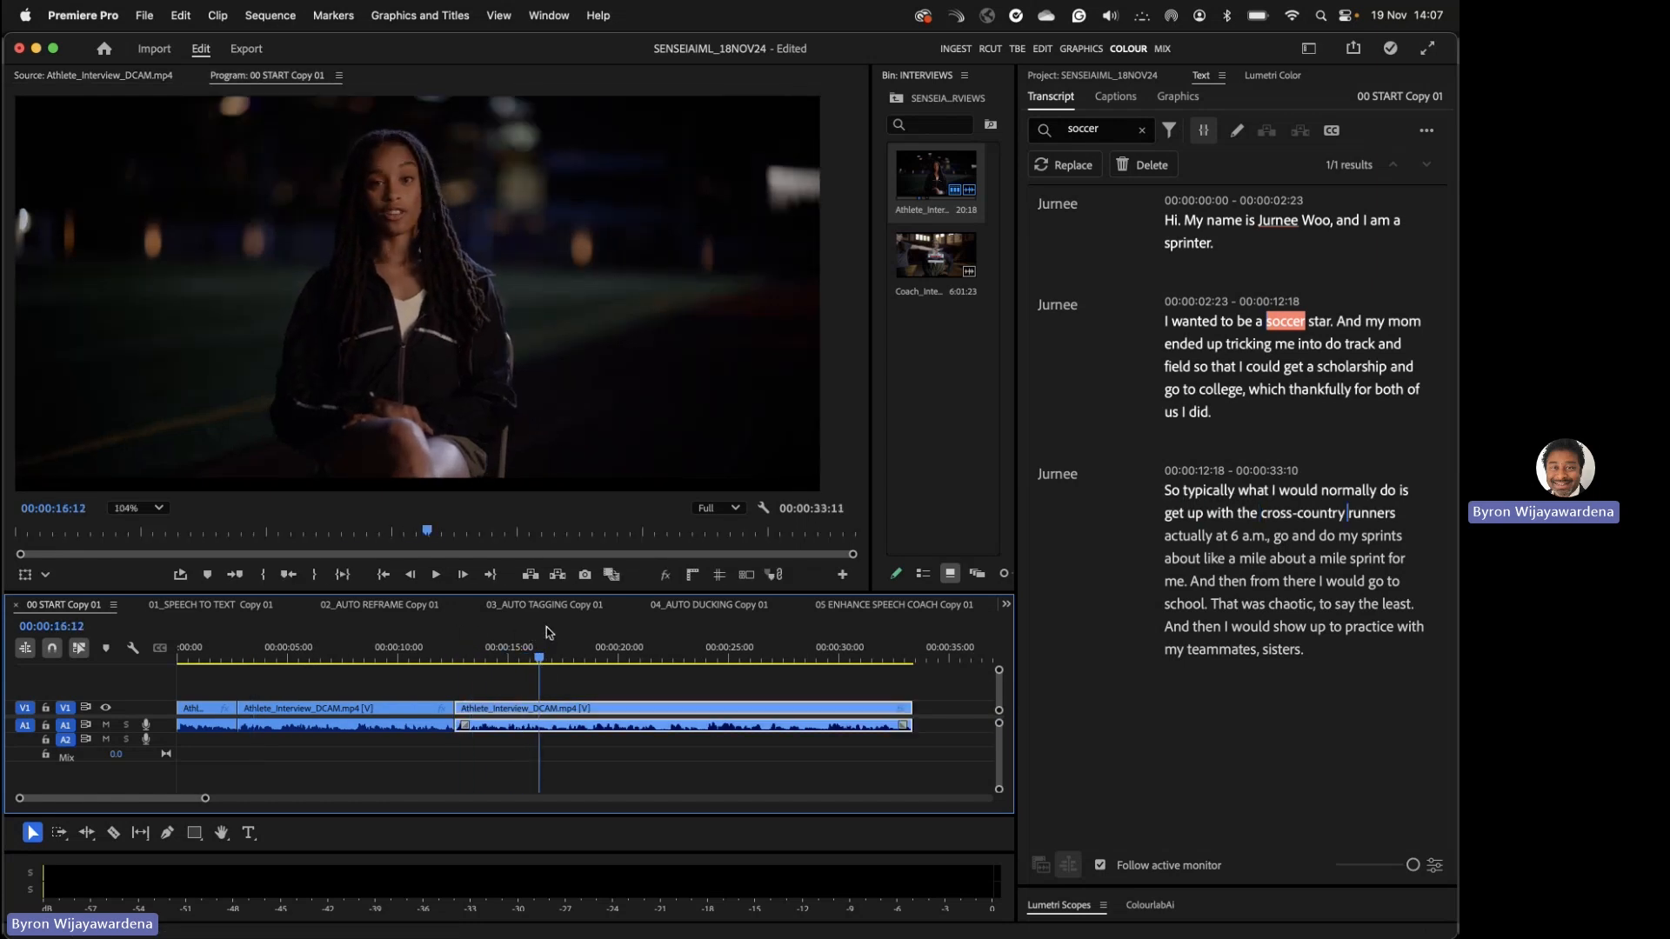
pyautogui.click(654, 656)
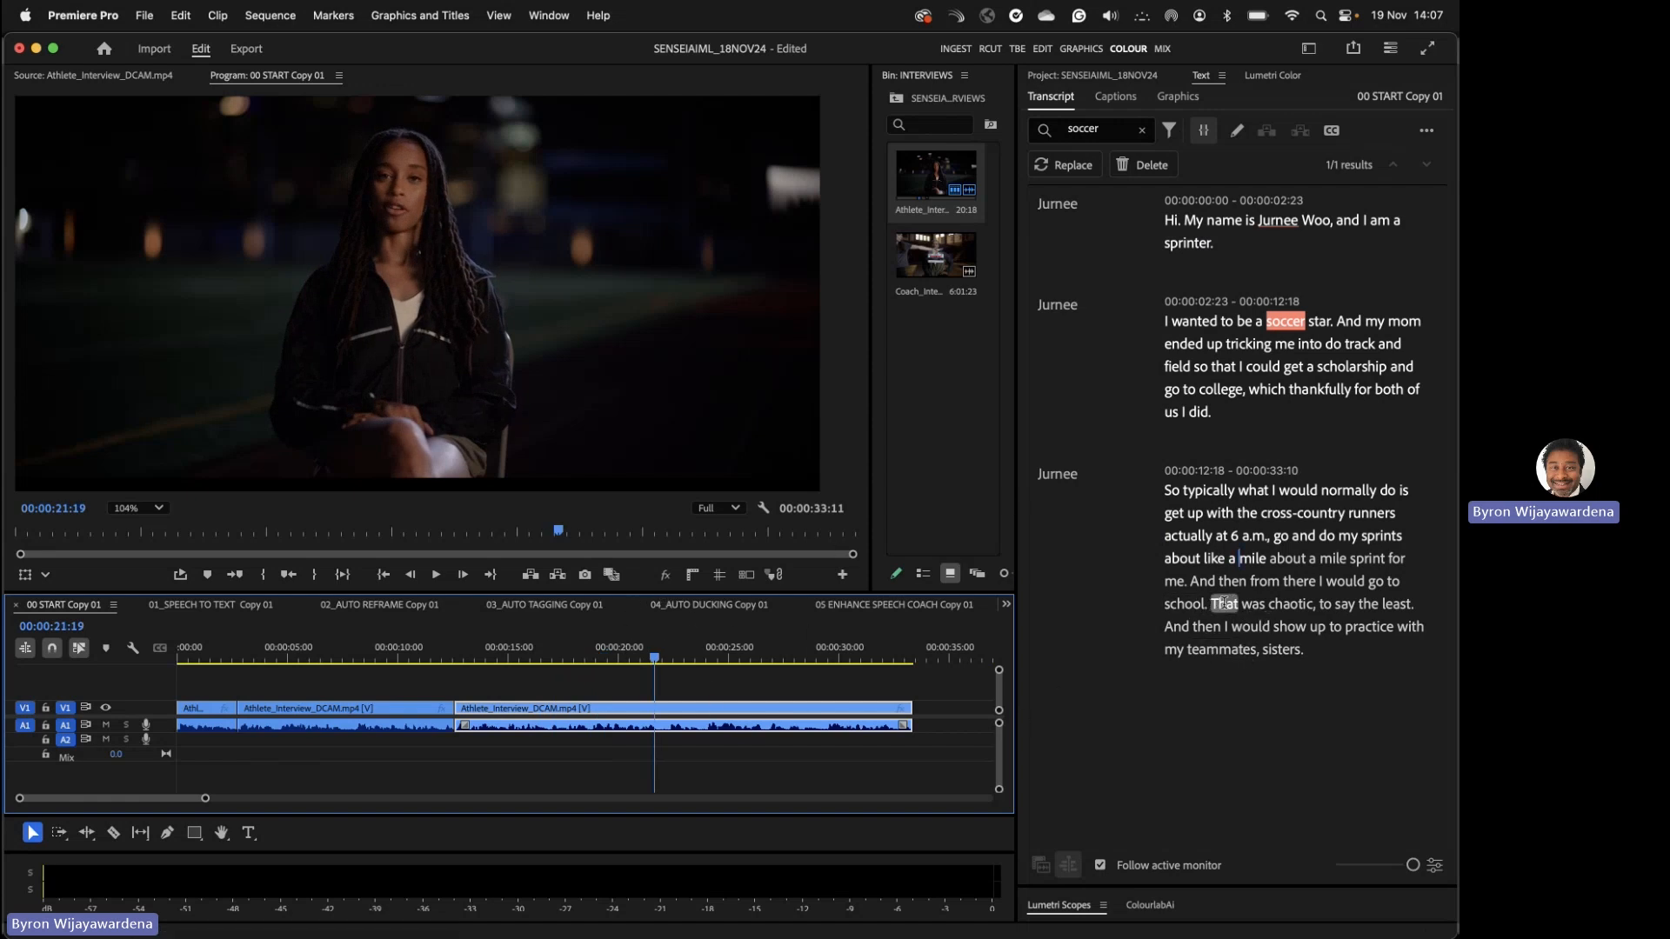
pyautogui.moveTo(1210, 606); pyautogui.dragTo(1311, 656)
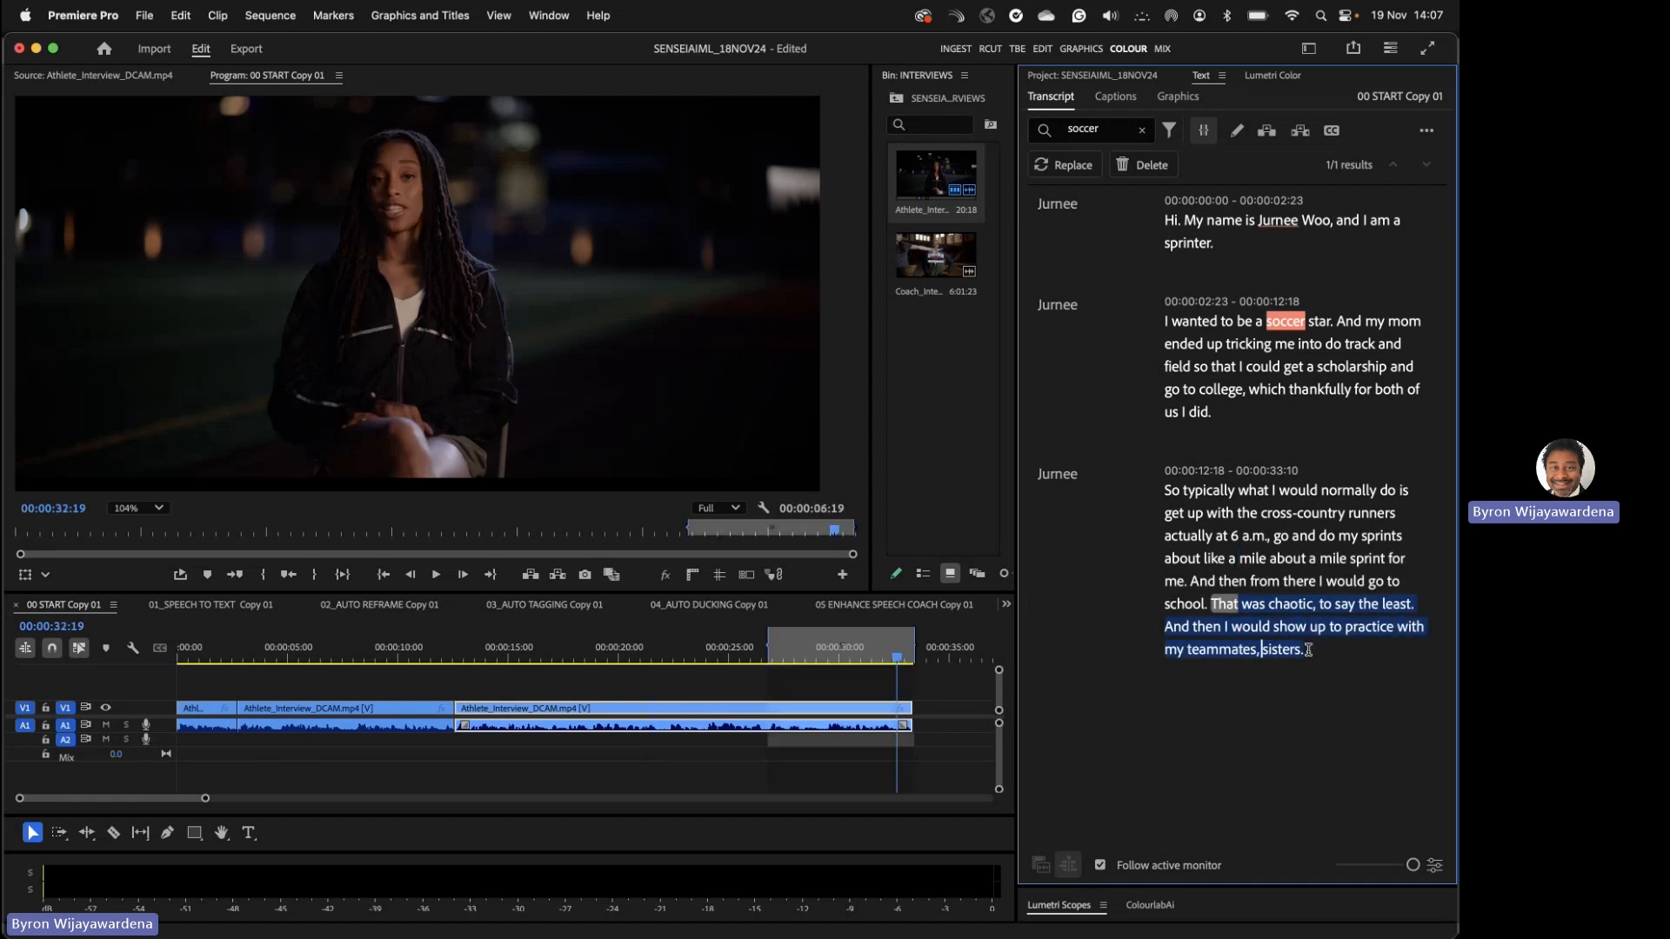
pyautogui.press('BackSpace')
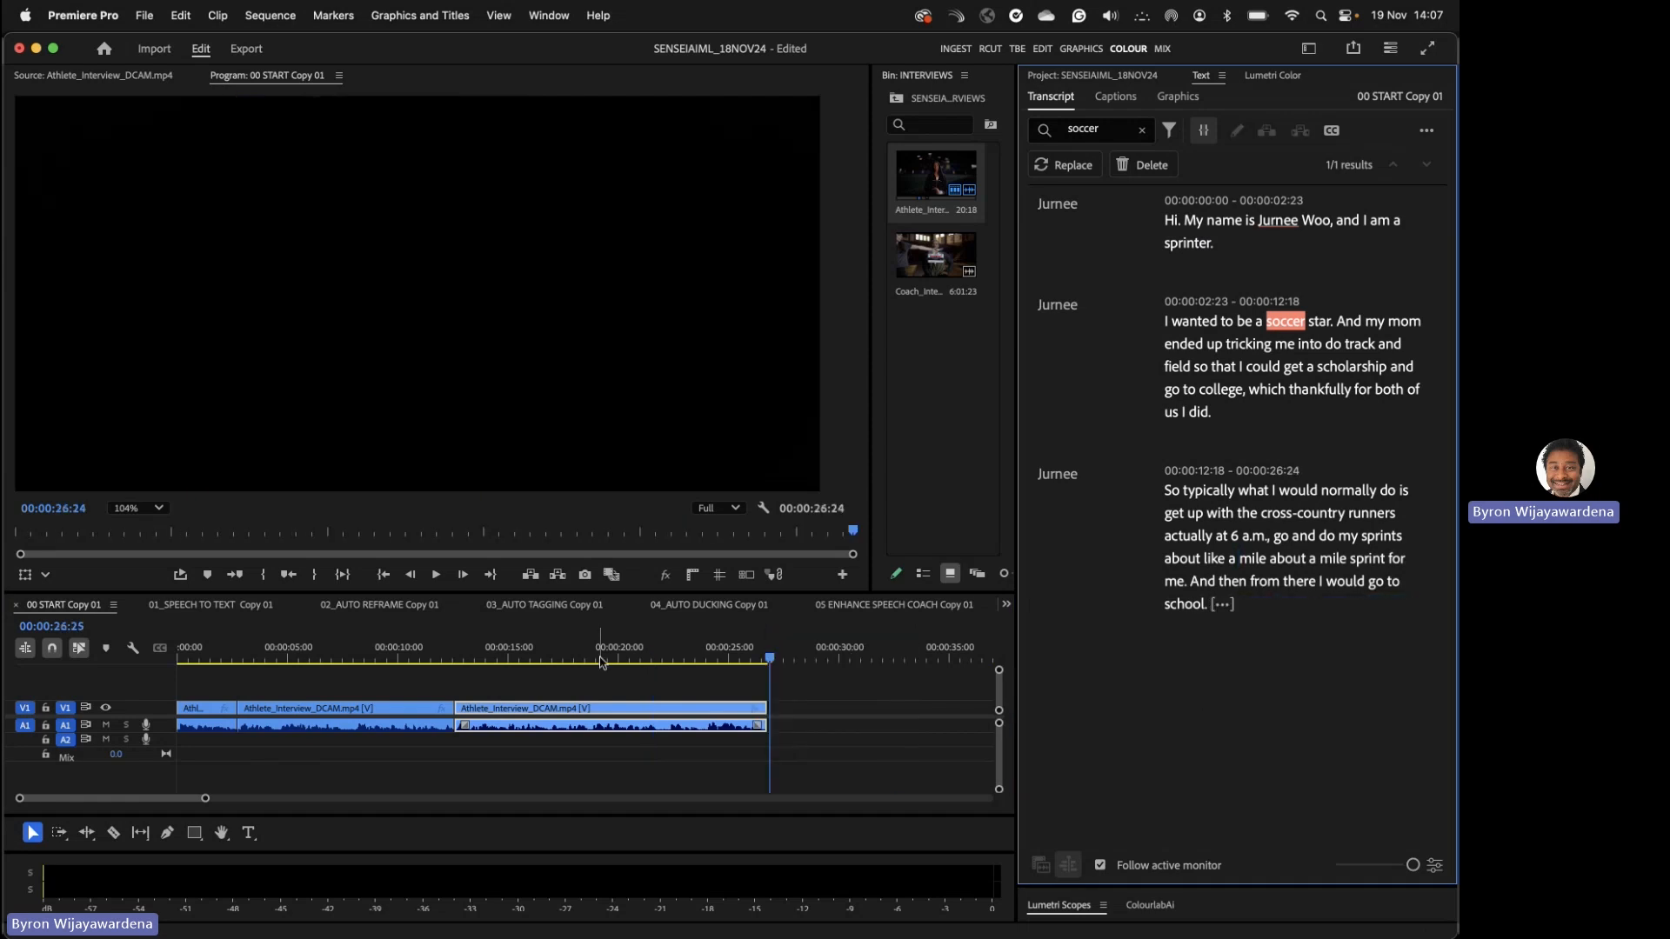
# - Play the assembled soundbites from the first clip into the start of the third one
pyautogui.click(455, 659)
pyautogui.moveTo(458, 659); pyautogui.dragTo(210, 676)
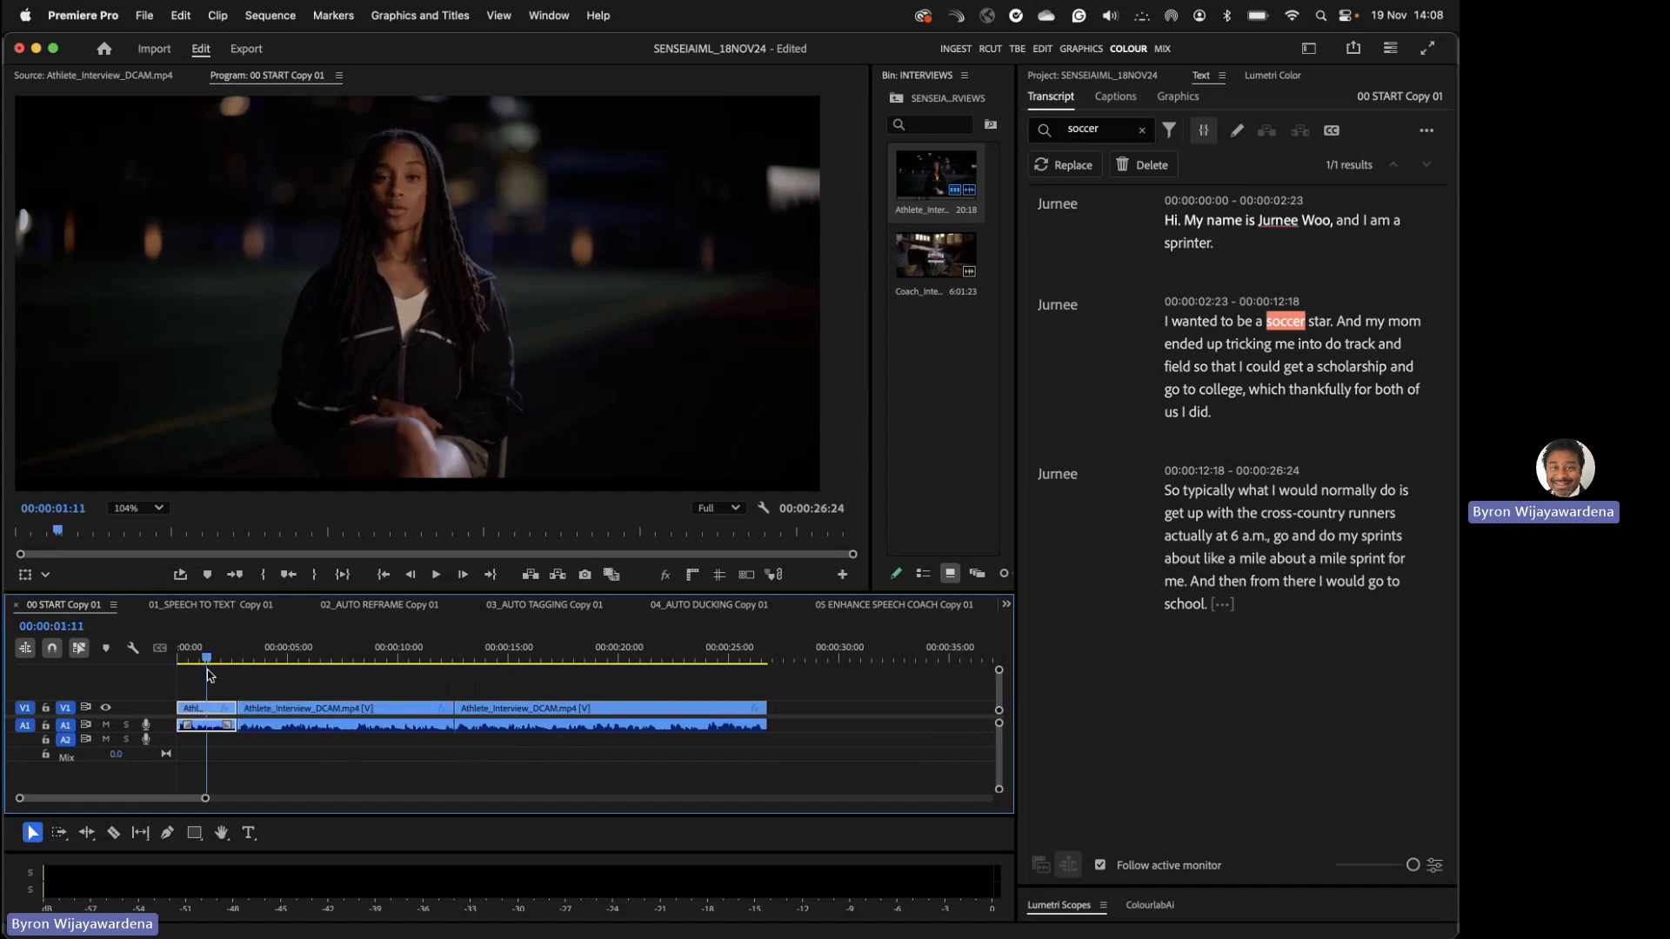
pyautogui.press('Left')
pyautogui.press('space')
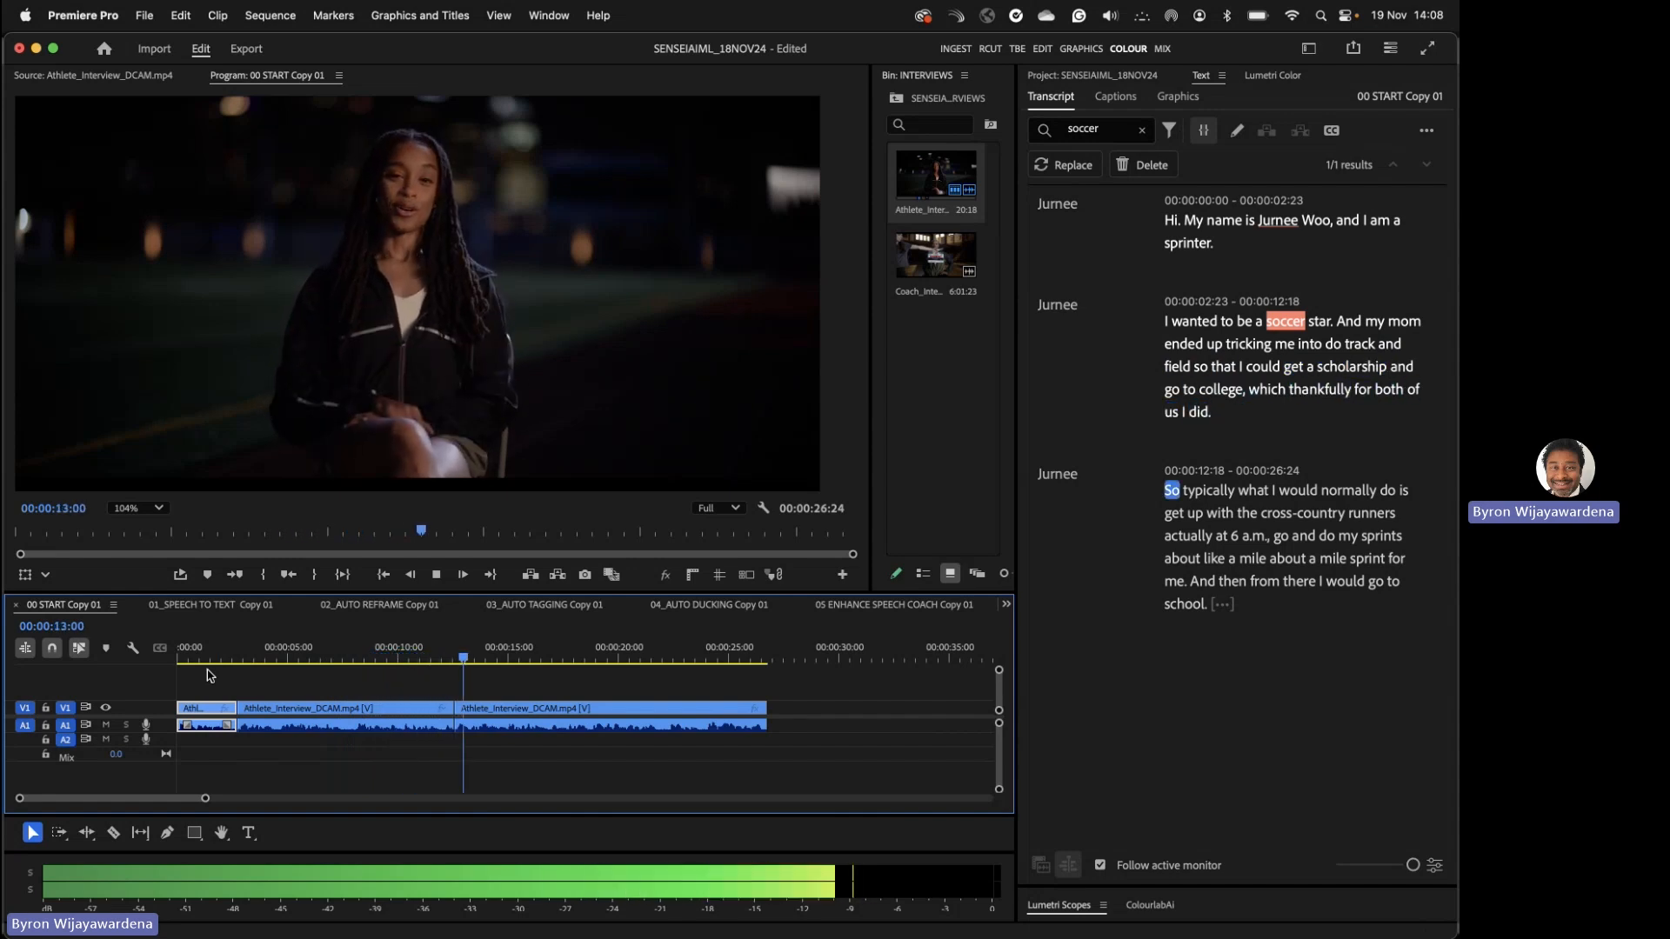
pyautogui.press('space')
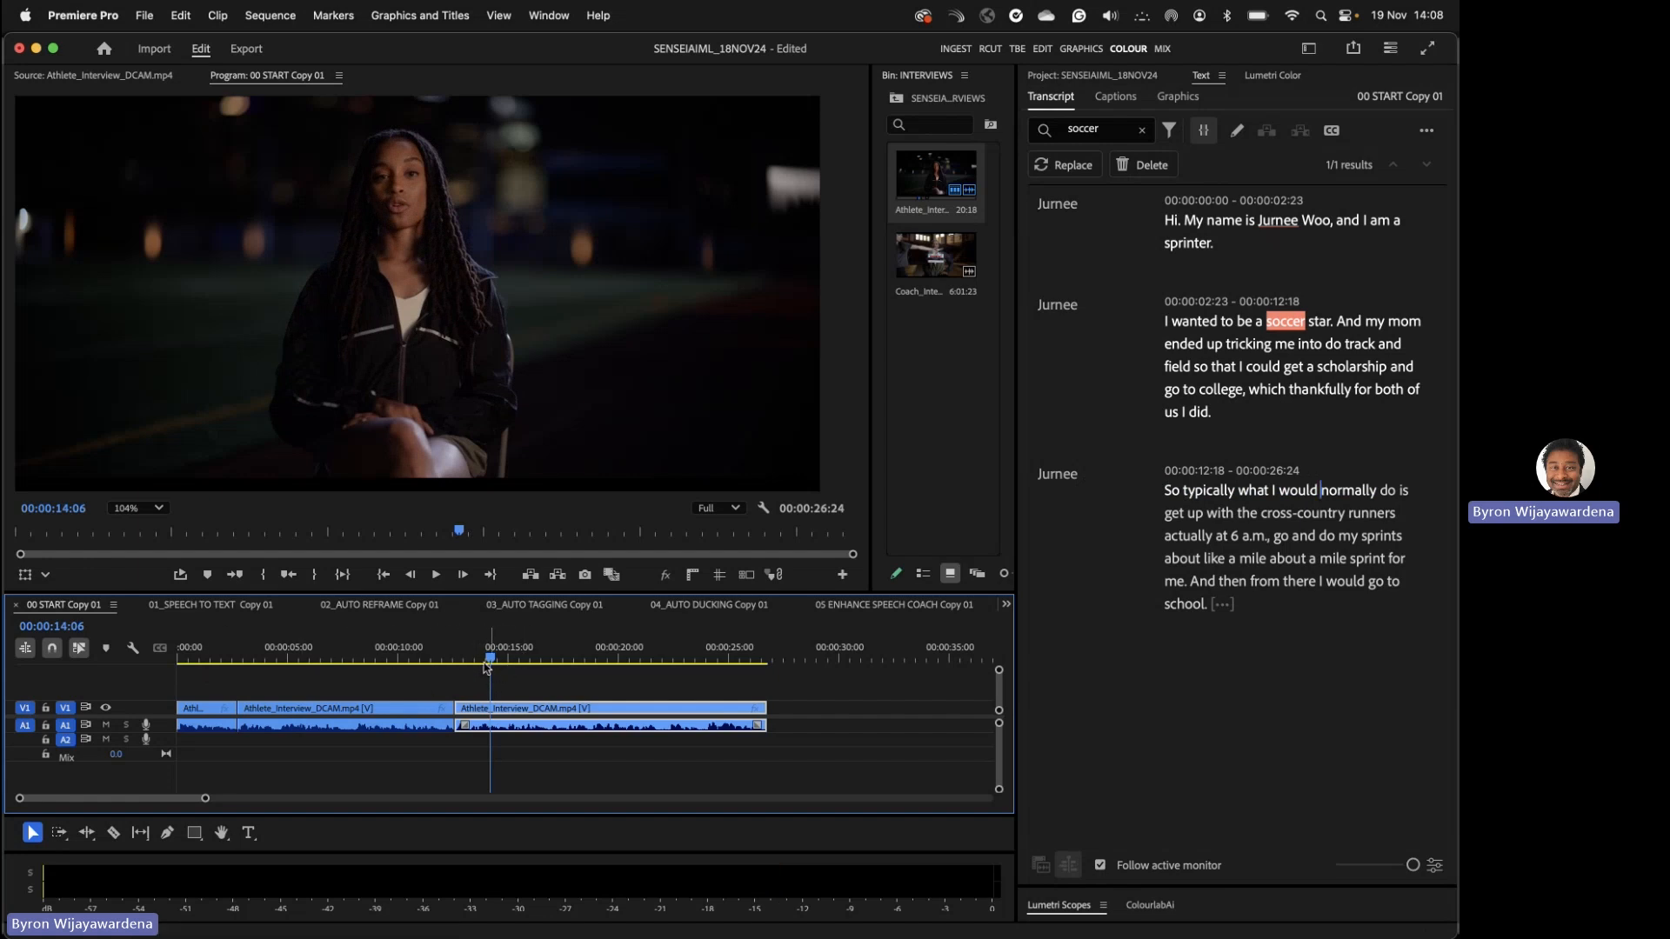
# - Park the playhead at the start of the third clip and look through the athlete interview's transcript beyond the training-routine answer
pyautogui.click(456, 656)
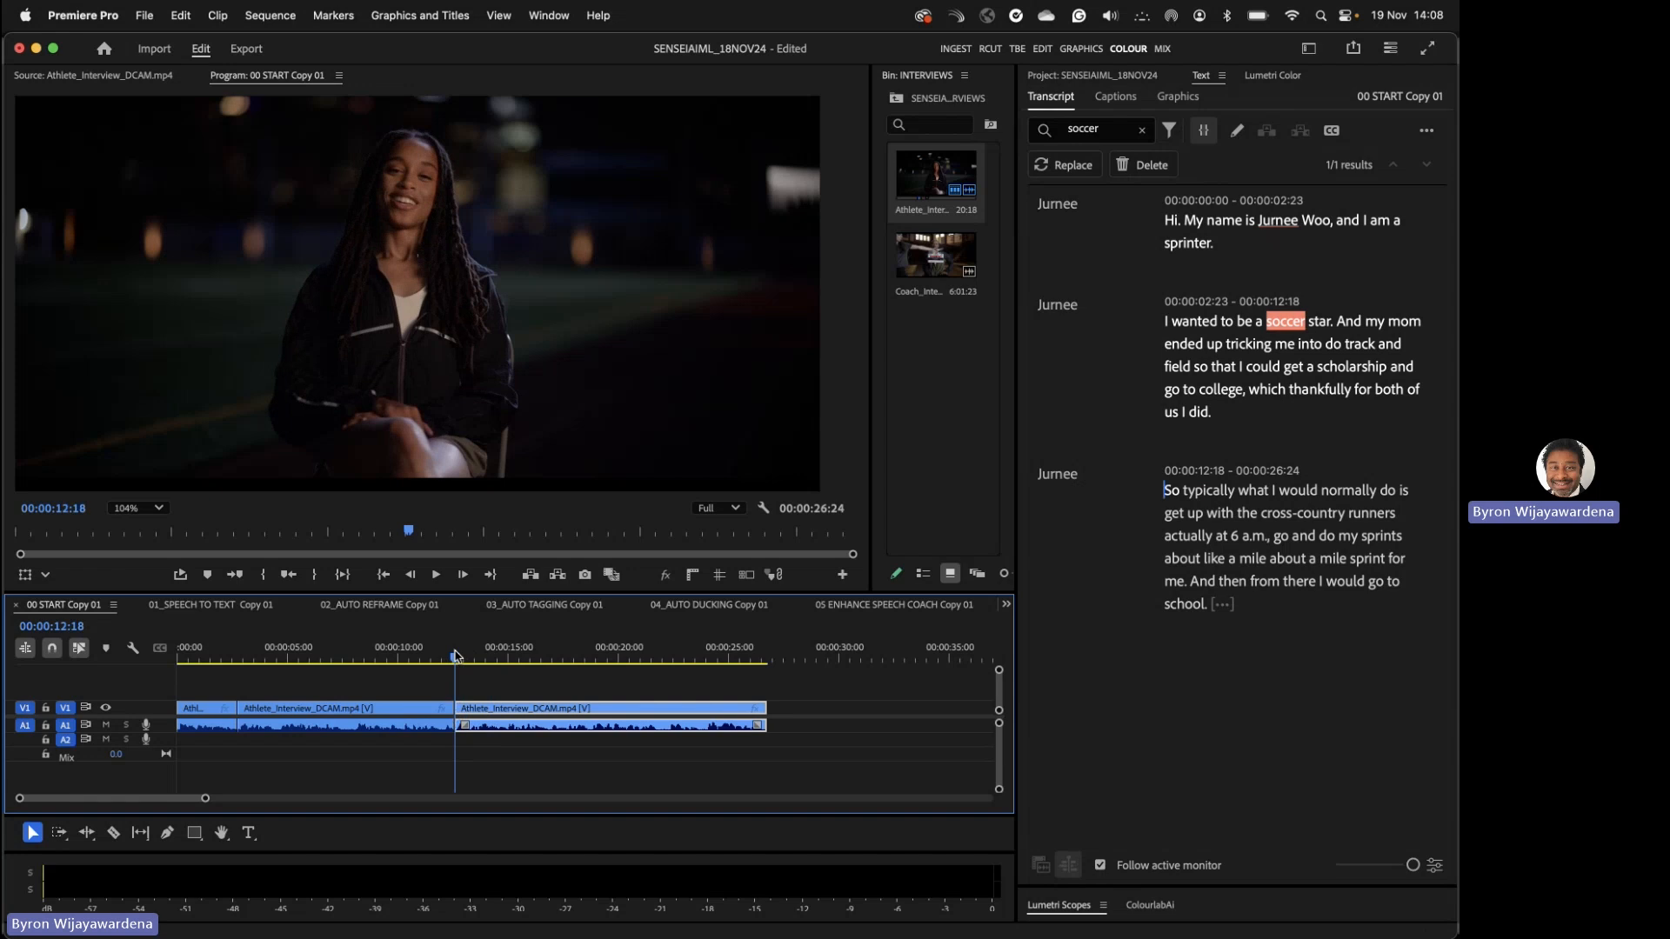
pyautogui.doubleClick(936, 174)
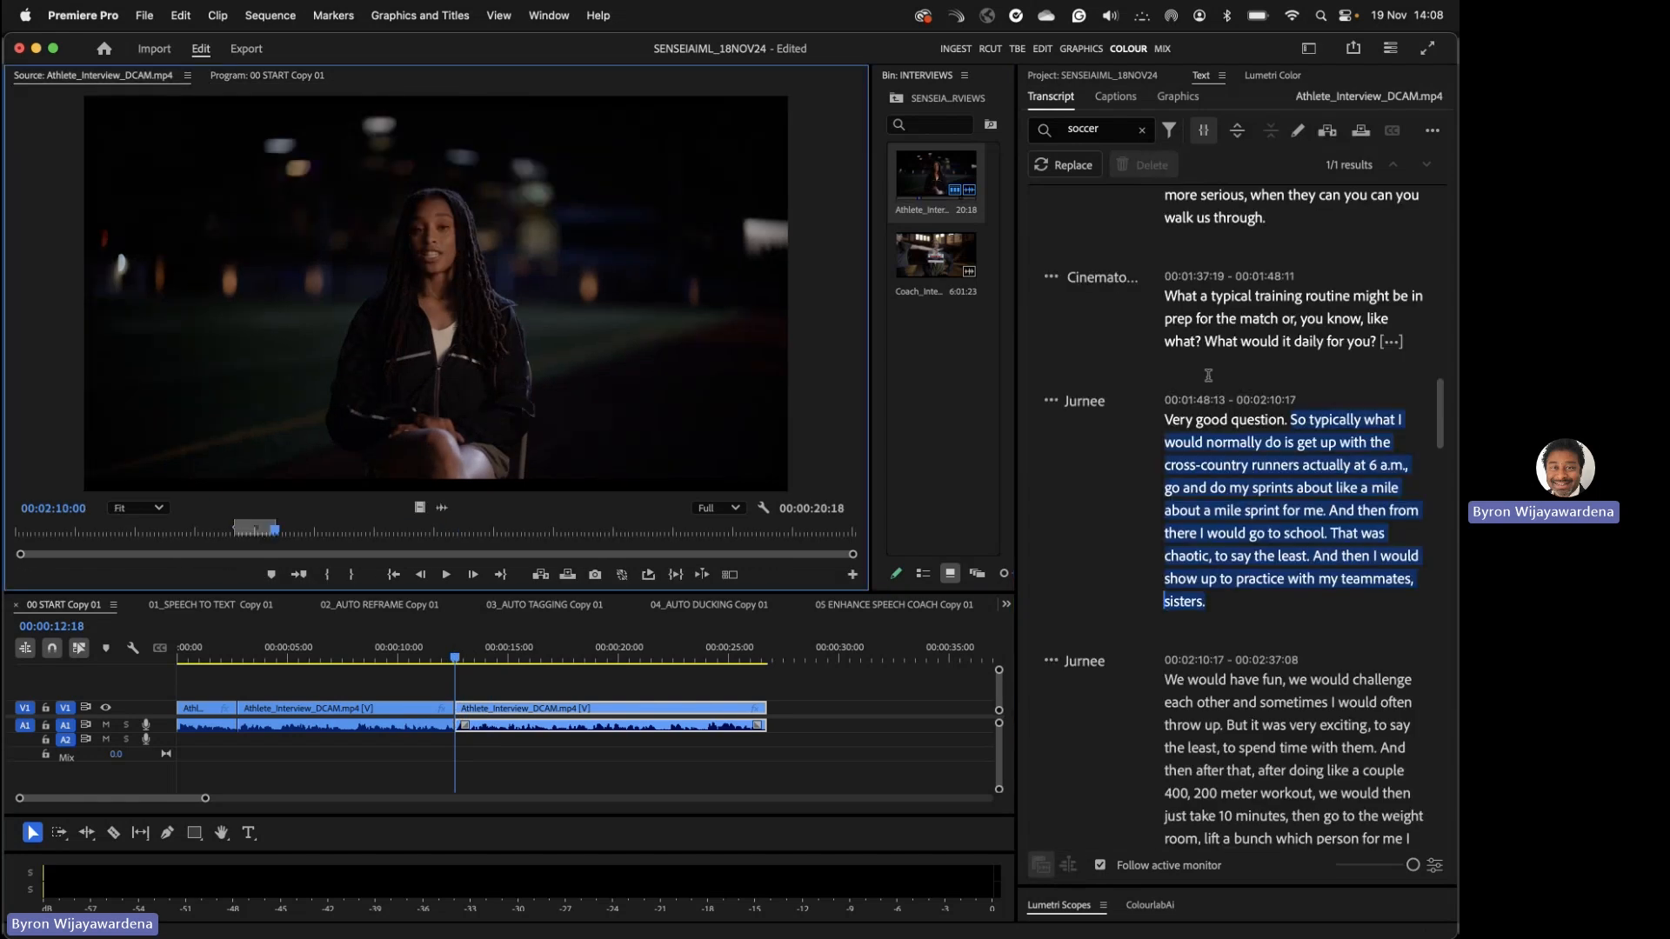
pyautogui.scroll(-6, 1208, 375)
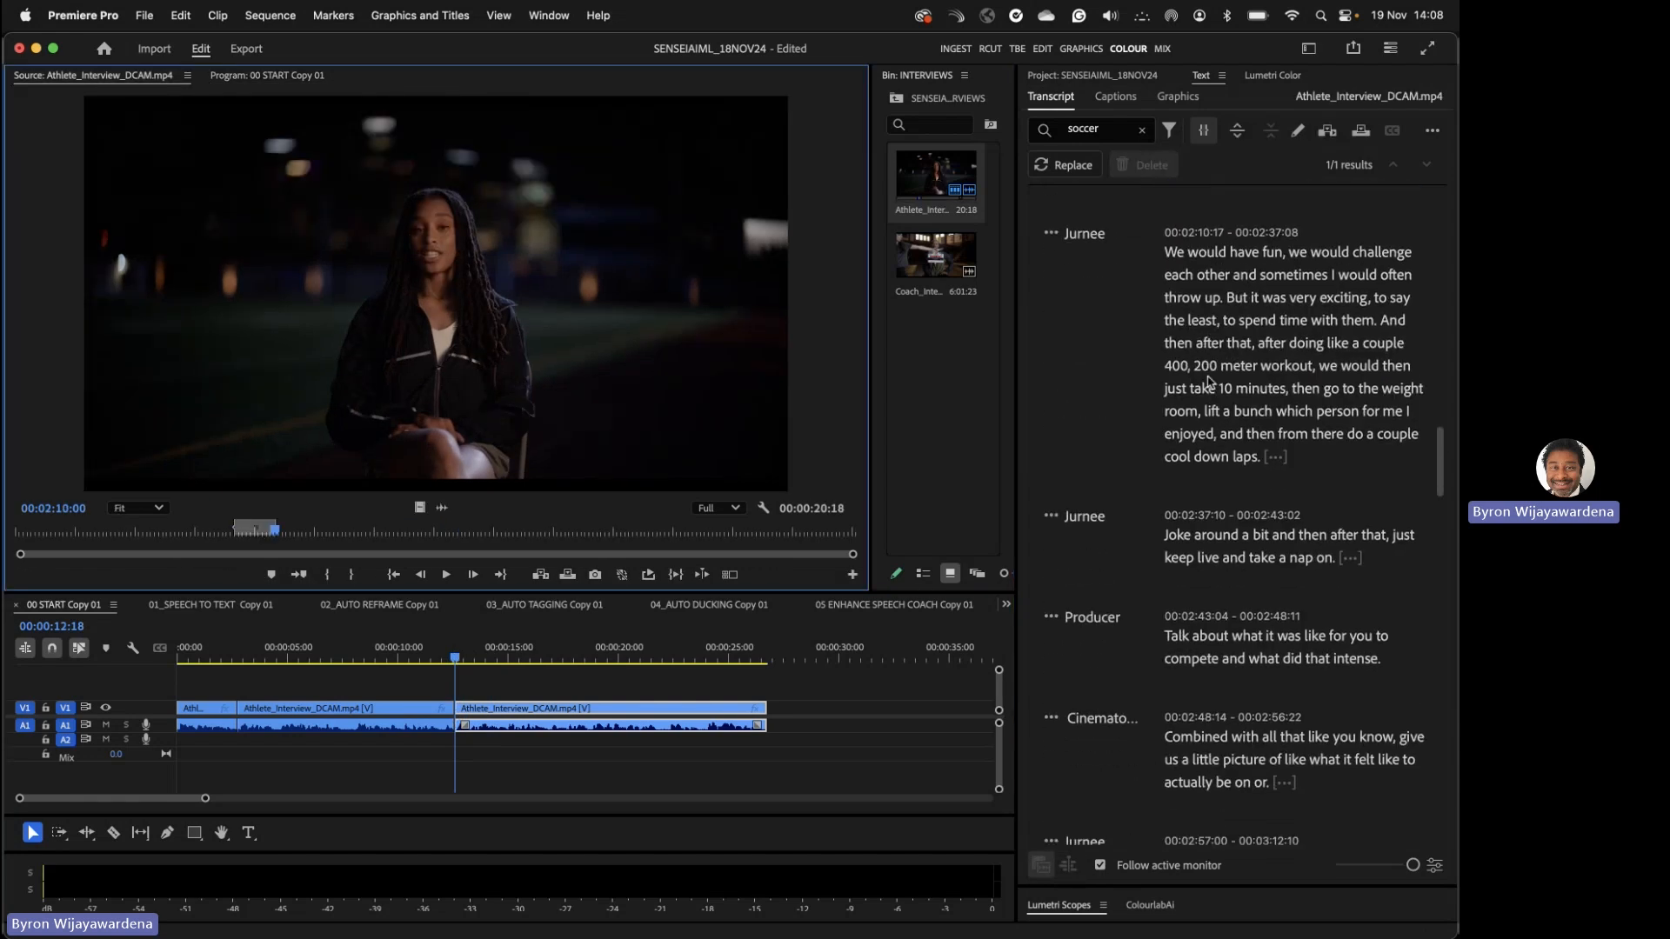
pyautogui.scroll(-2, 1209, 381)
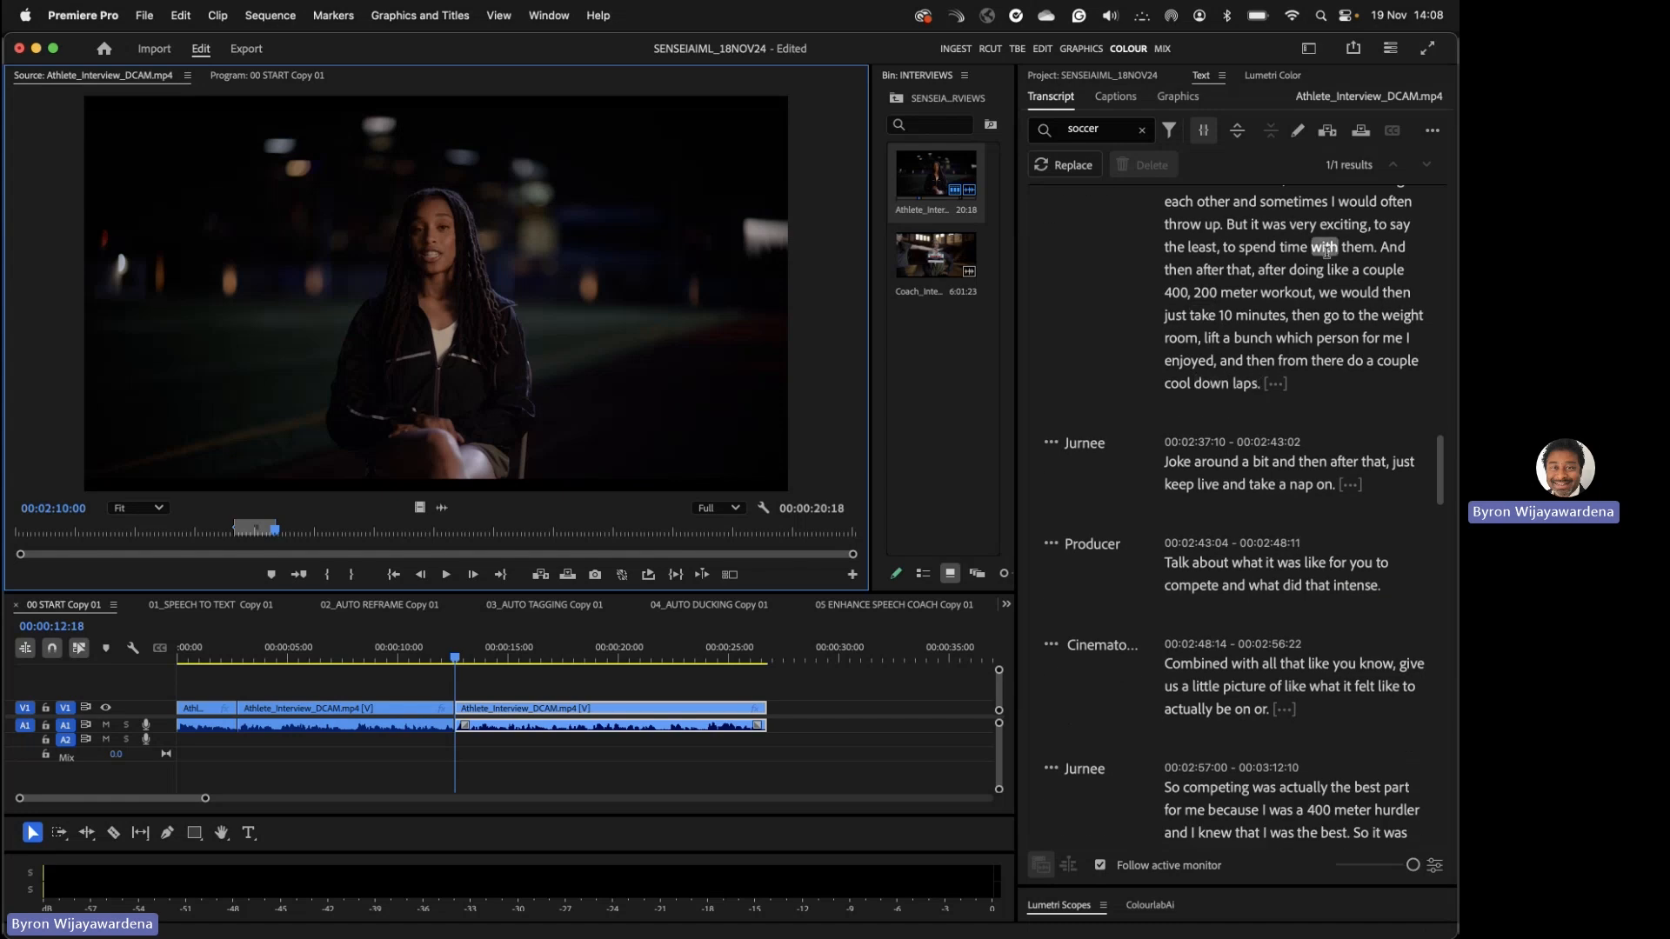
# - Open the 01_SPEECH TO TEXT Copy 01 sequence and review its soundbites against the transcript, playing from "You can't put" to "winning"
pyautogui.click(225, 606)
pyautogui.click(242, 654)
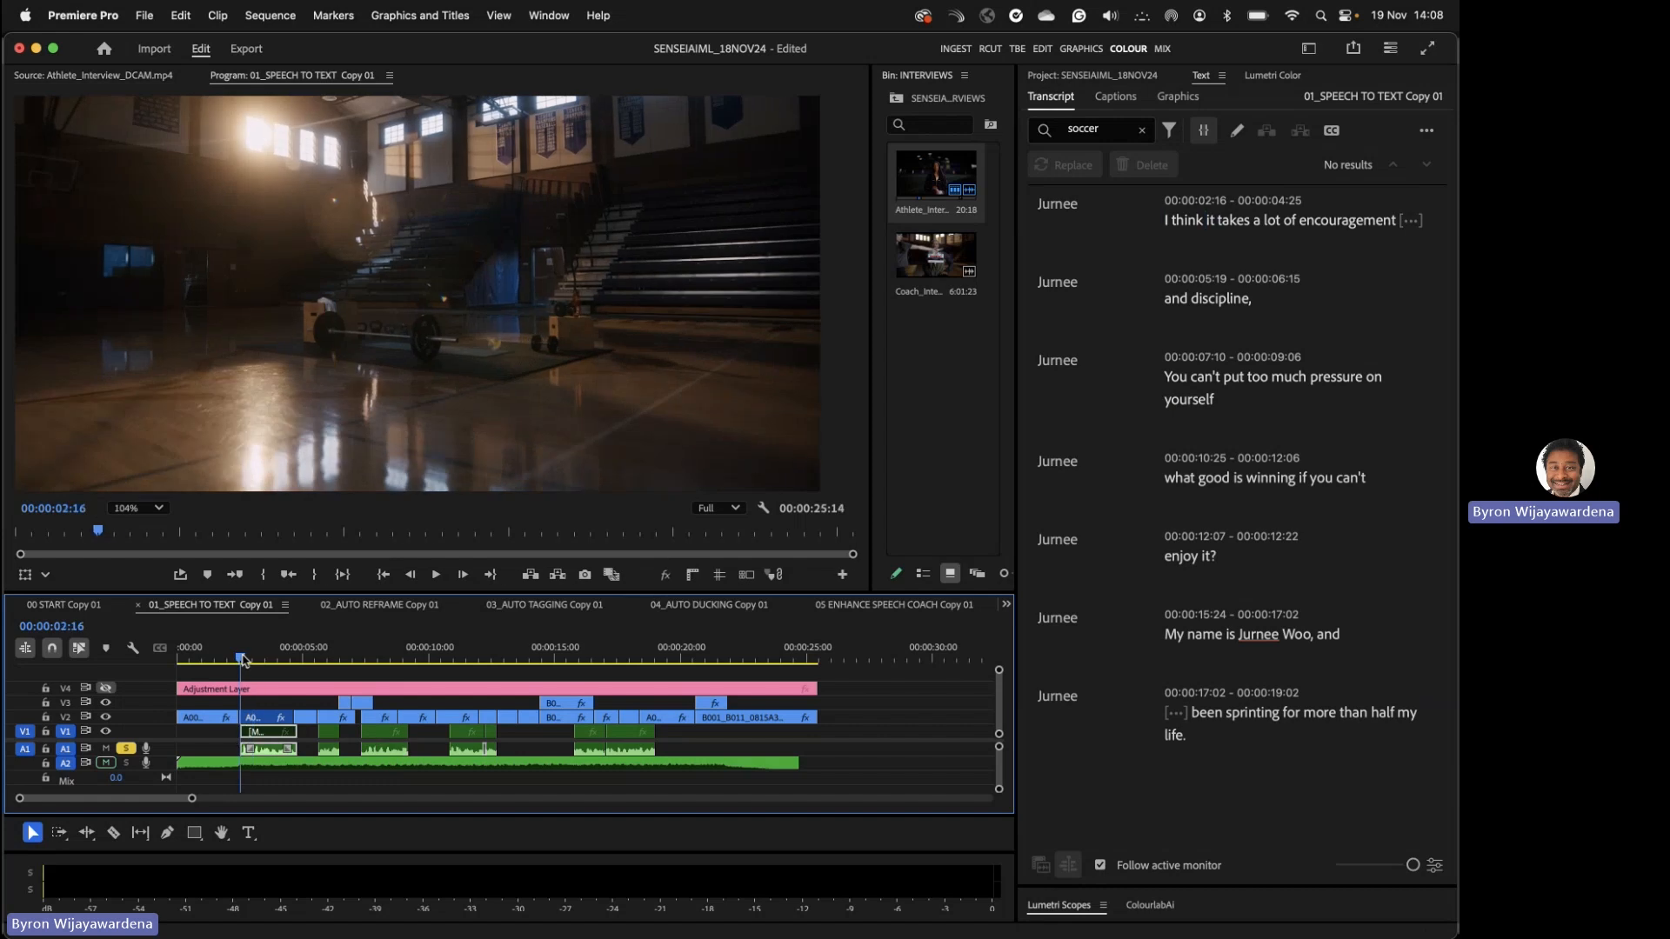
pyautogui.moveTo(243, 659); pyautogui.dragTo(375, 656)
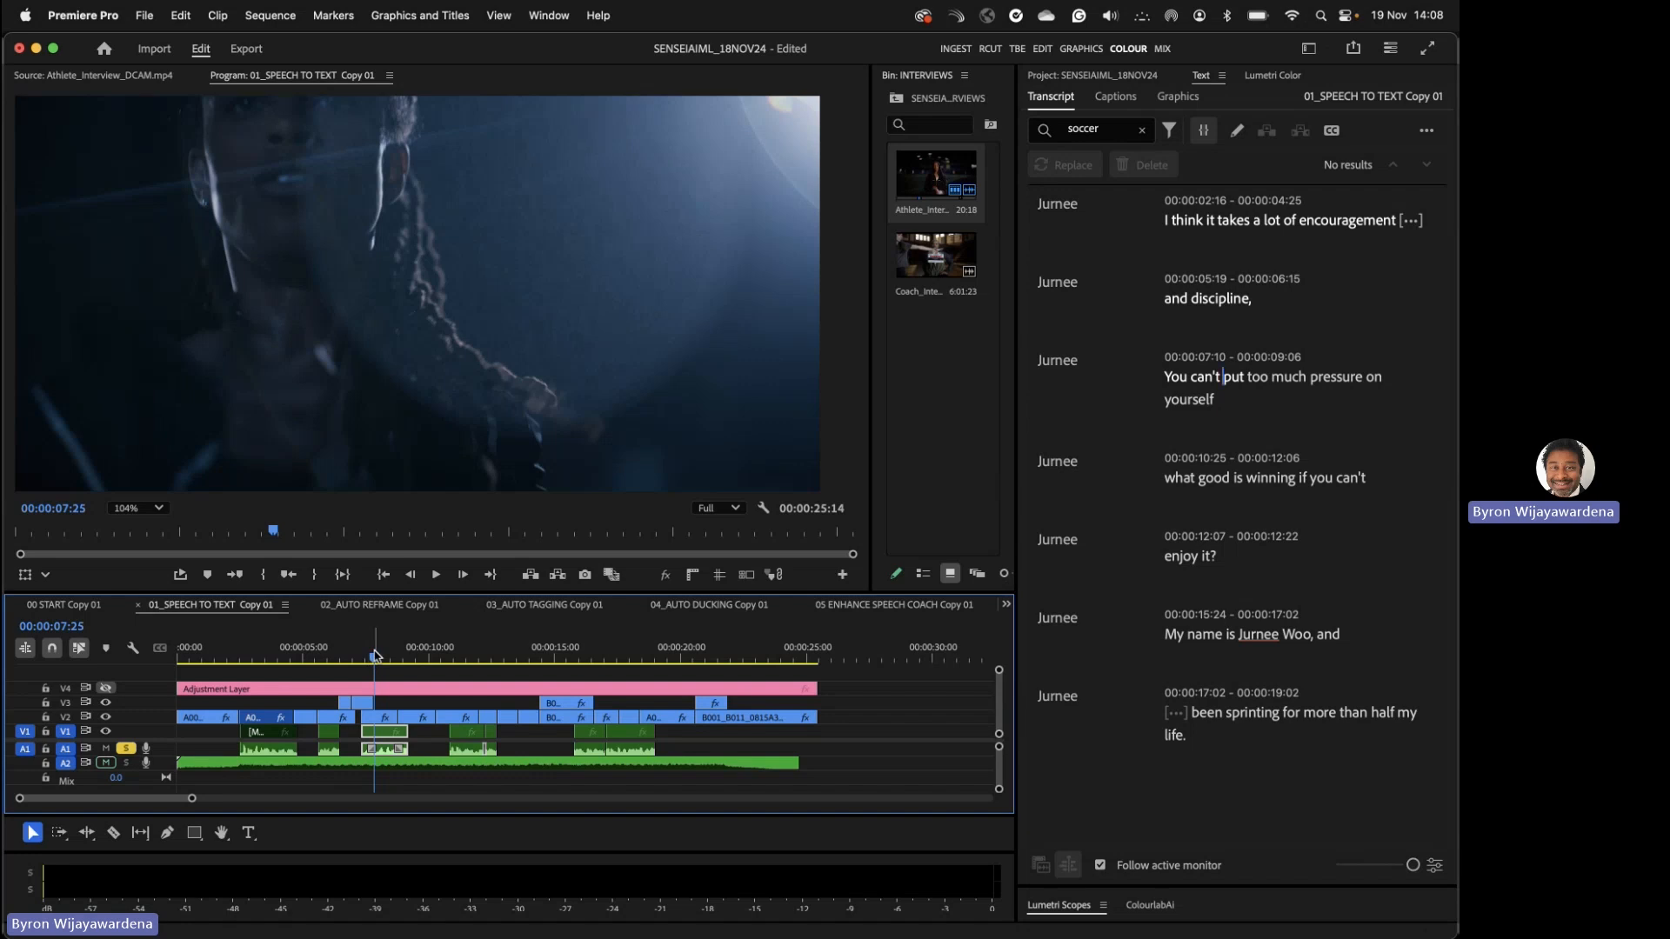
pyautogui.press('space')
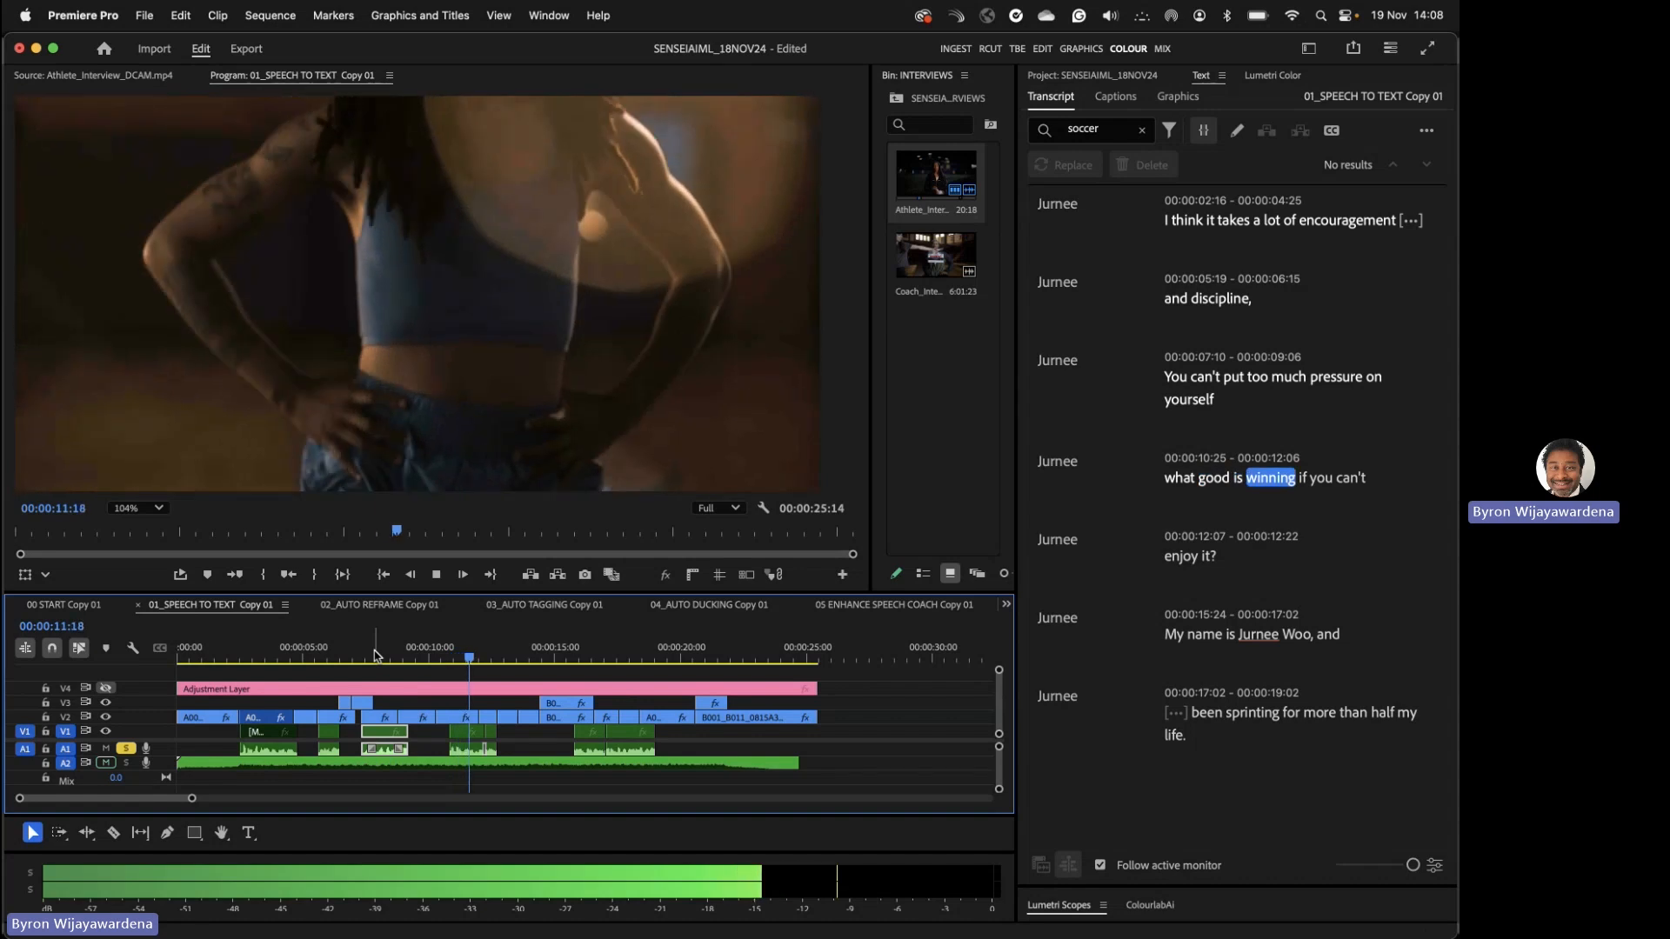
pyautogui.press('space')
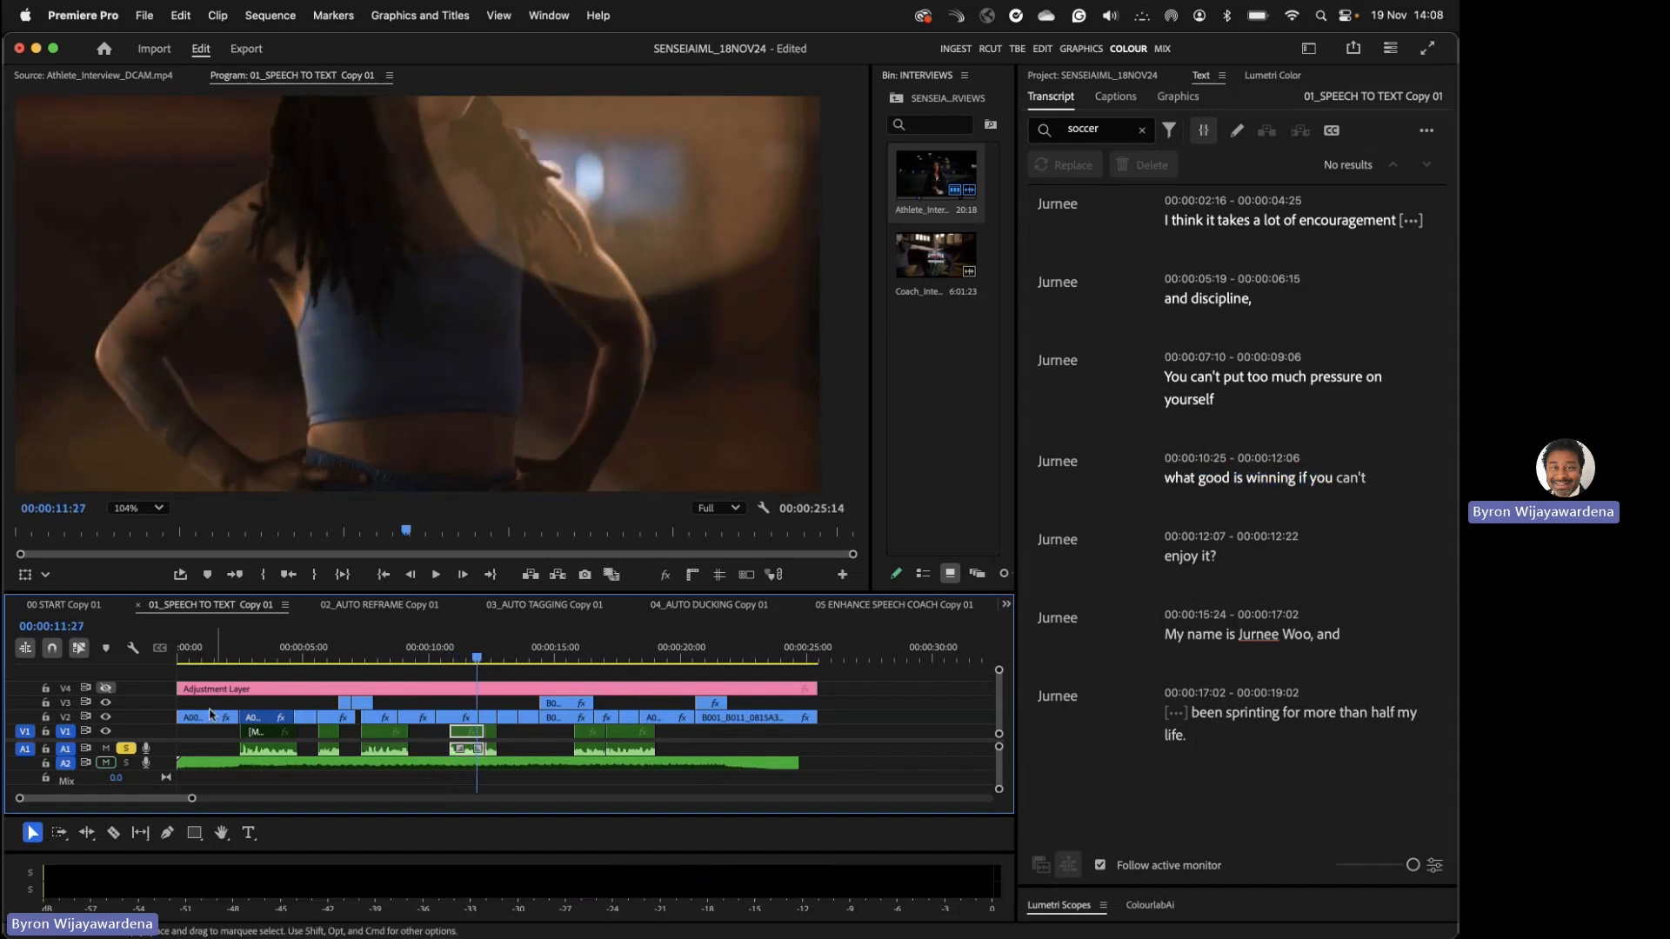
pyautogui.click(580, 654)
pyautogui.click(621, 654)
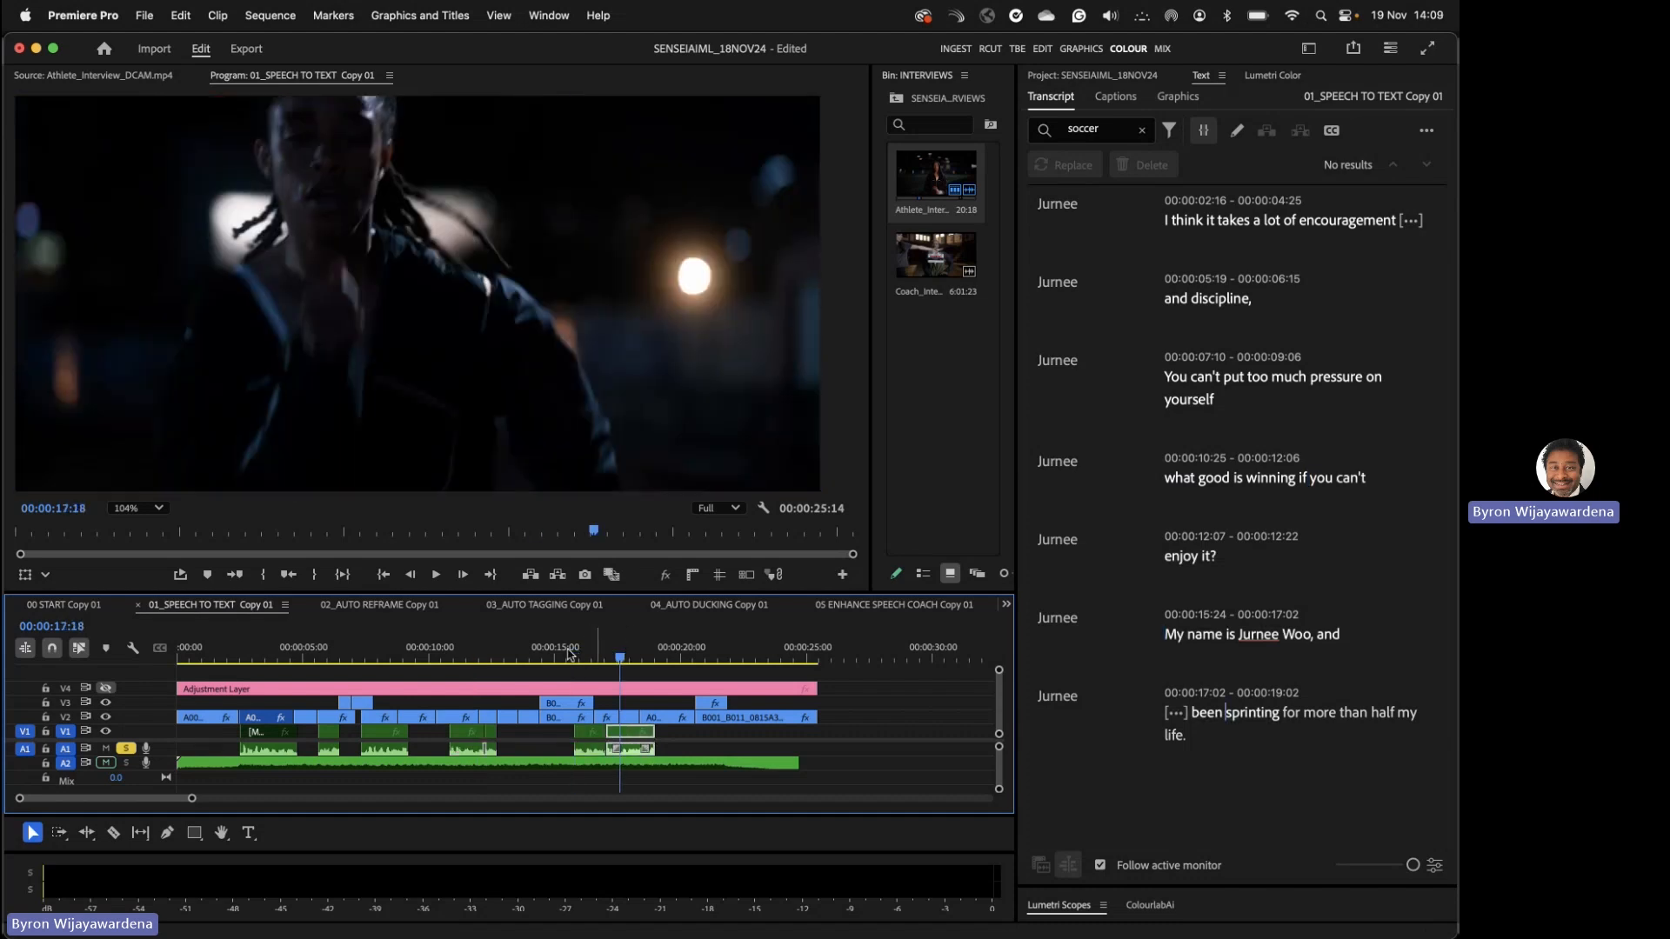
pyautogui.click(461, 645)
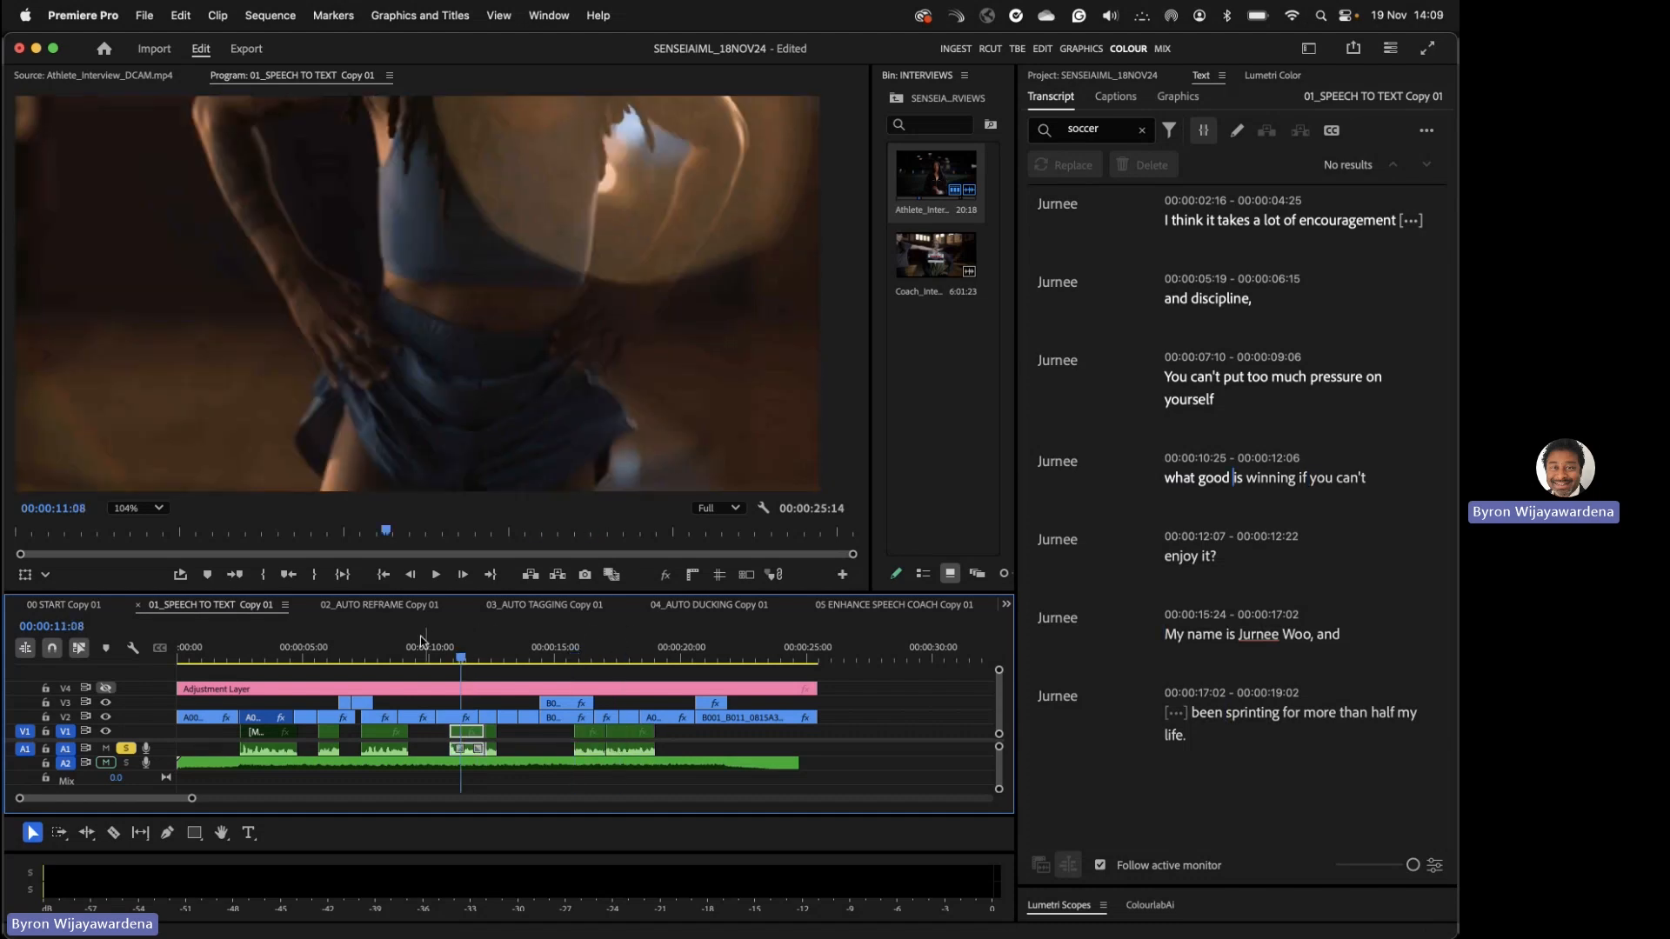
pyautogui.click(376, 645)
# - Select all the dialogue clips on V1 and A1, bring up Essential Sound and display the Adobe Stock sound effects
pyautogui.moveTo(677, 736); pyautogui.dragTo(269, 753)
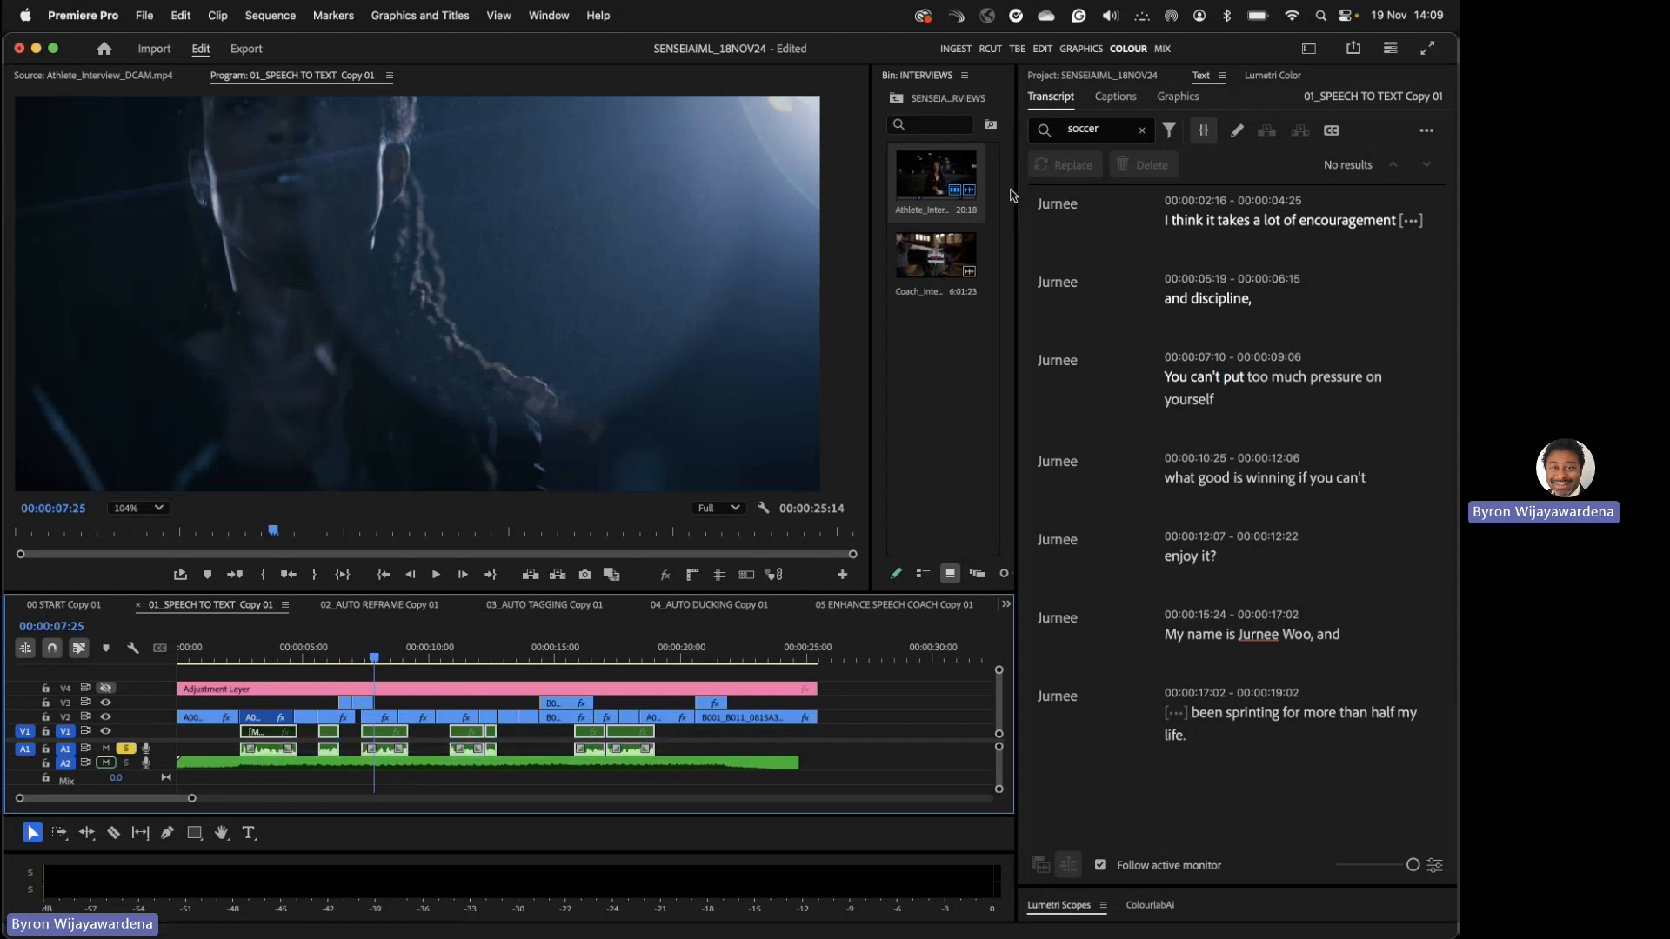
pyautogui.click(550, 16)
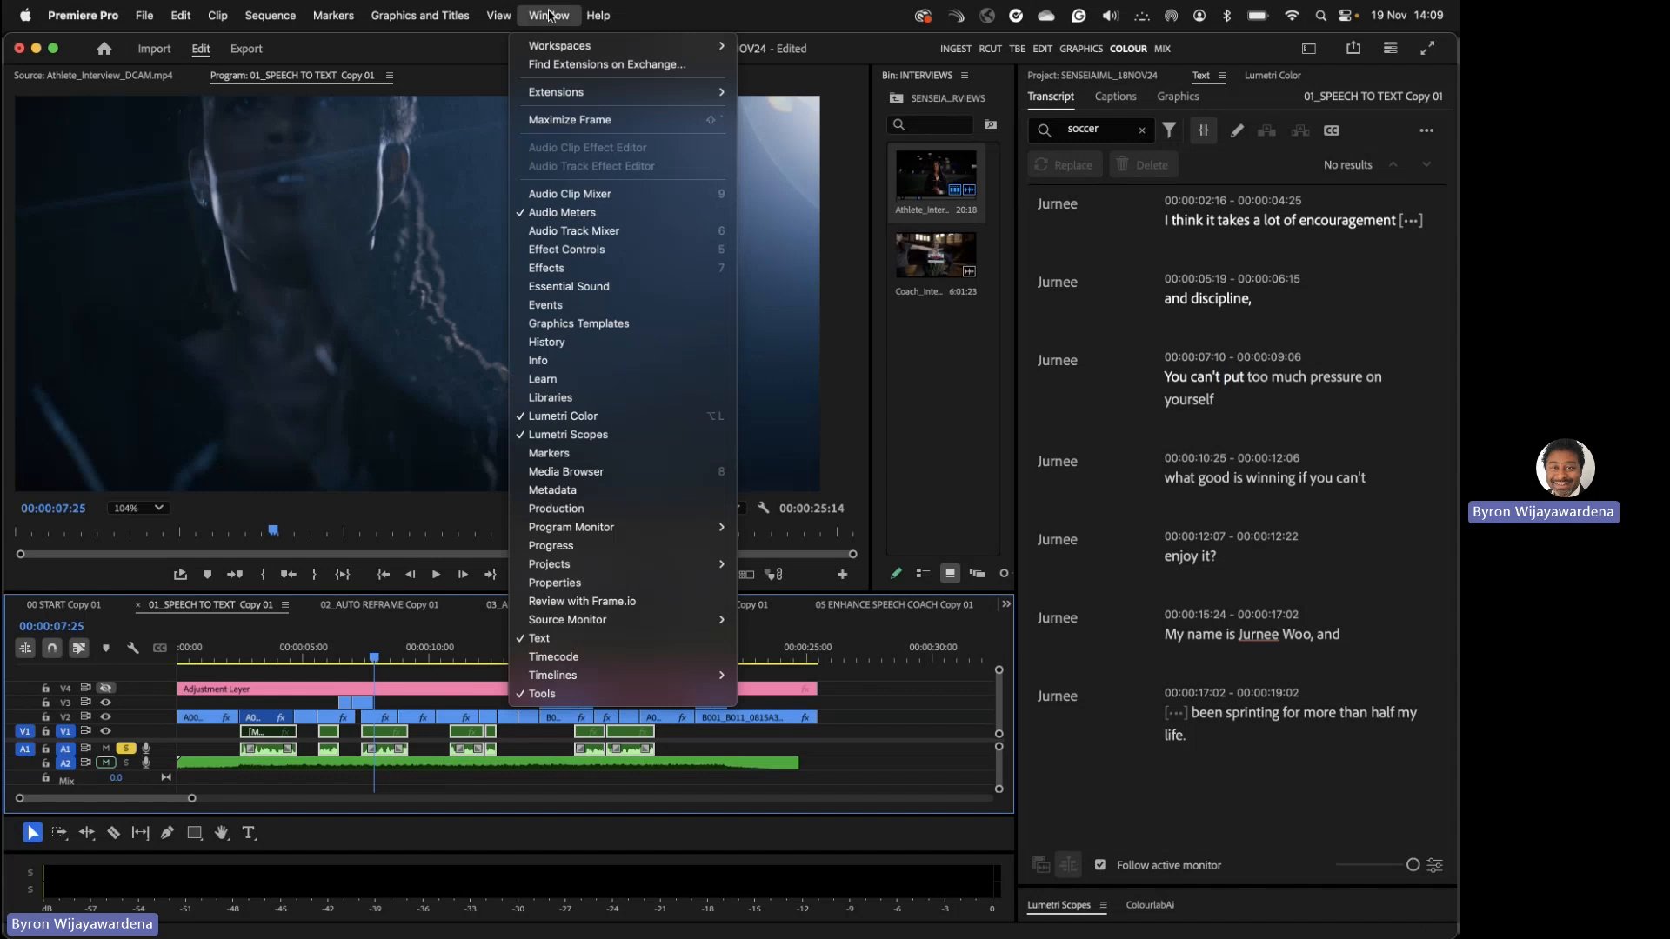
pyautogui.click(621, 290)
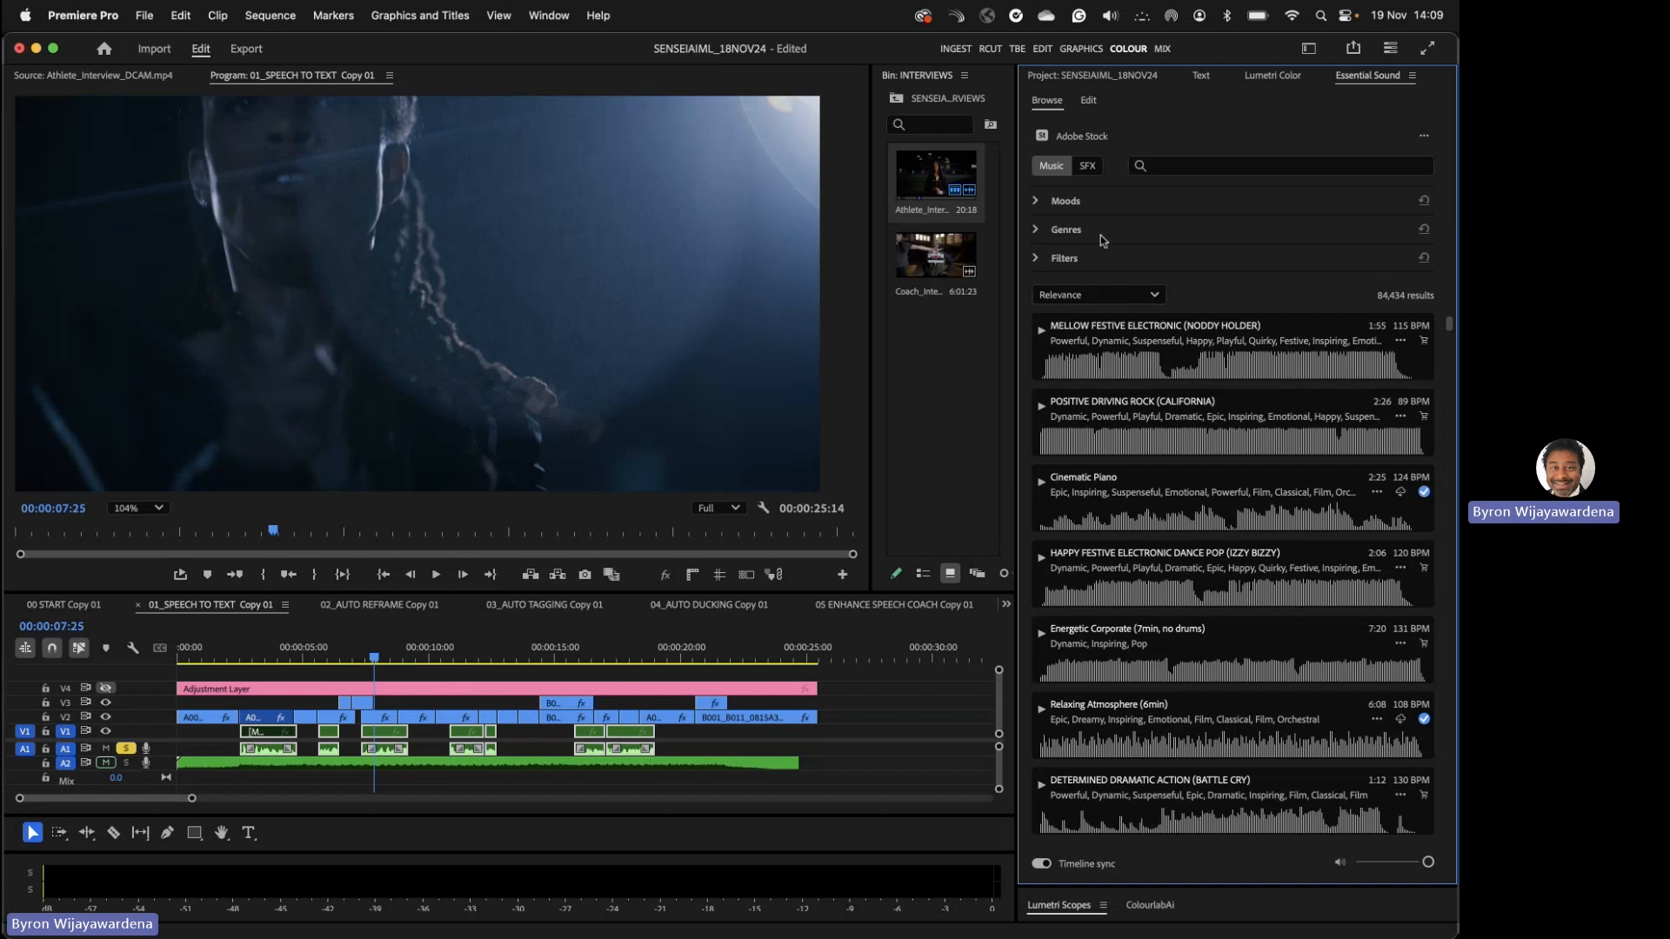
pyautogui.click(1087, 167)
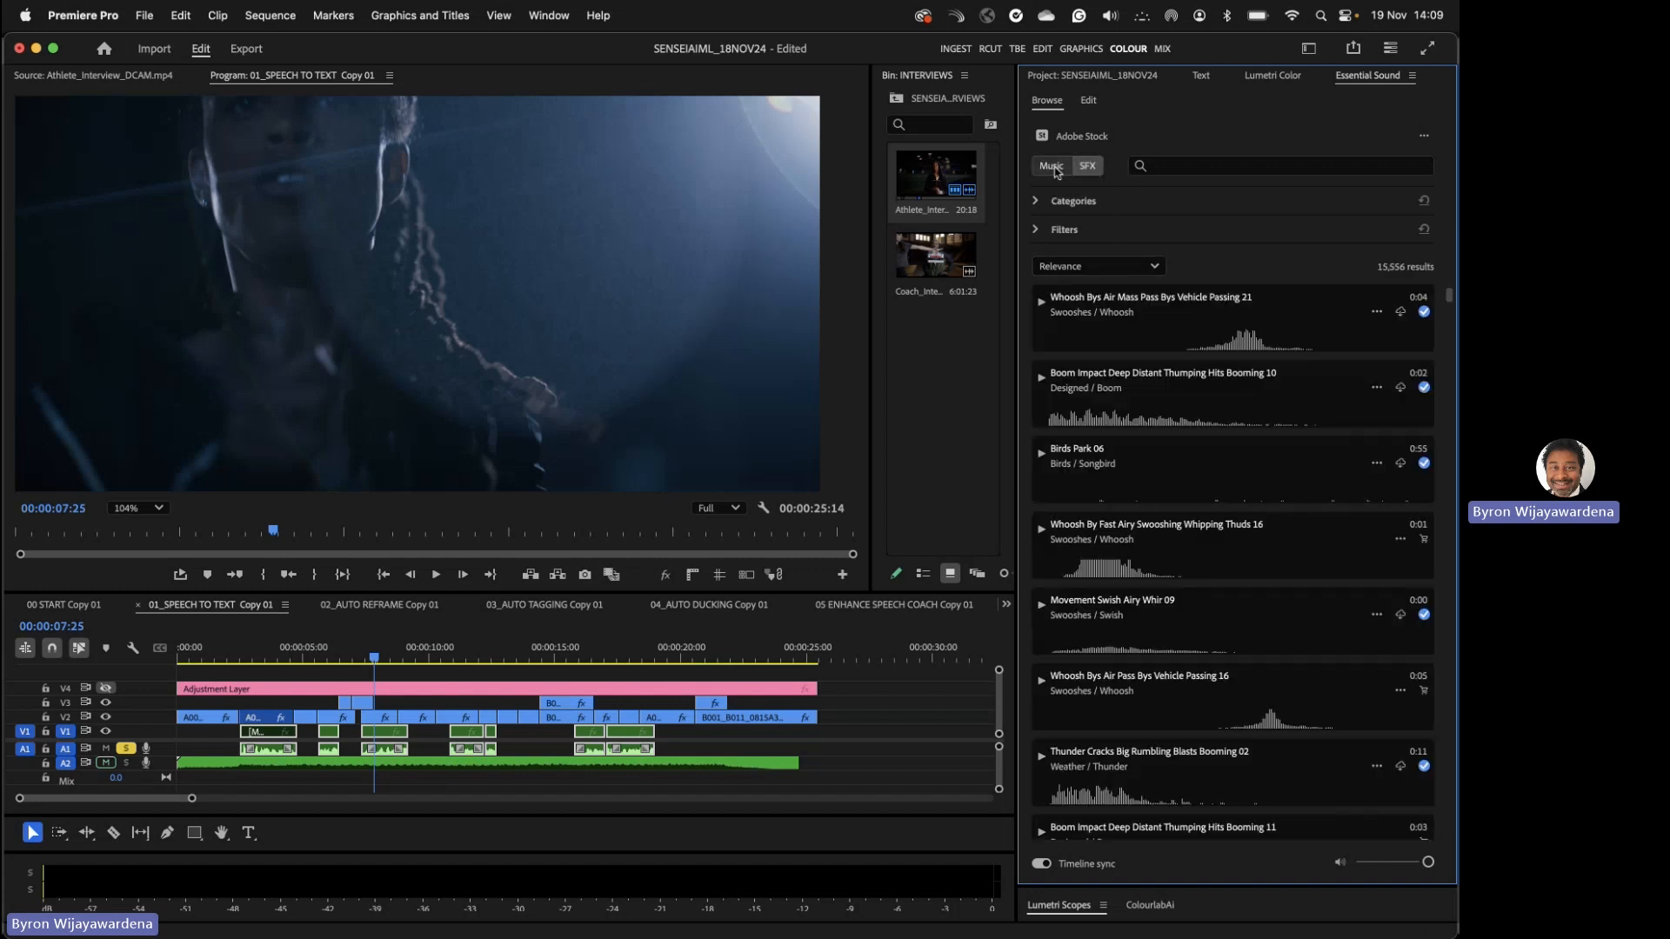
# - Glance at the Adobe Stock music, save the project, and auto-match the loudness of the selected dialogue clips
pyautogui.click(1054, 167)
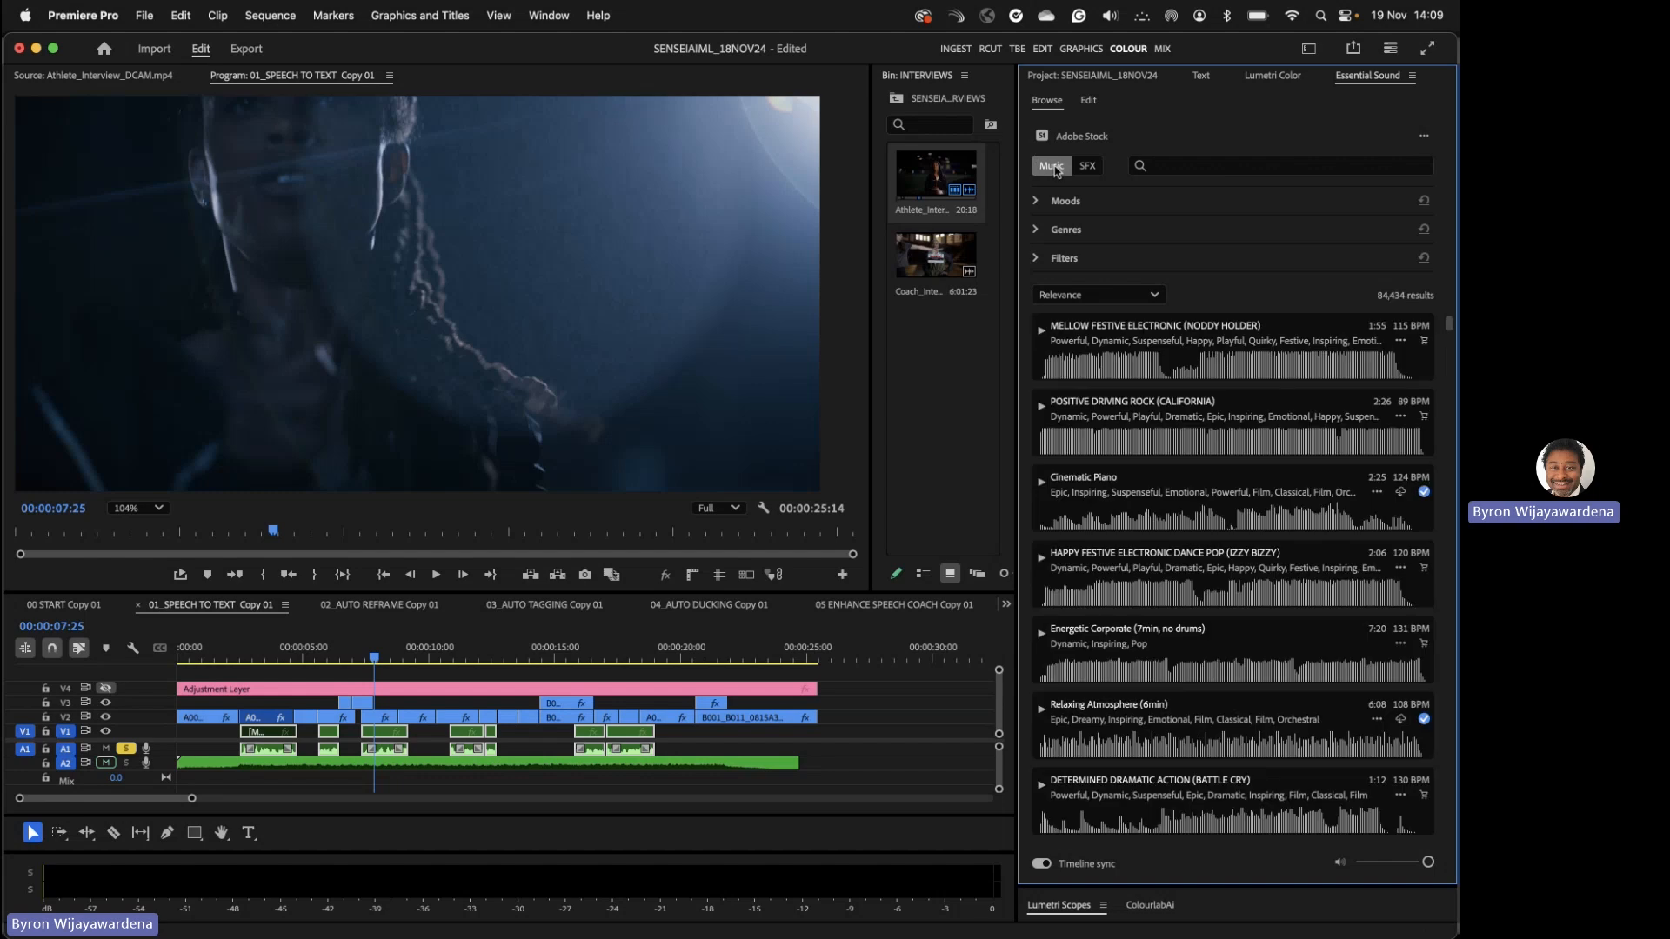
pyautogui.click(1092, 103)
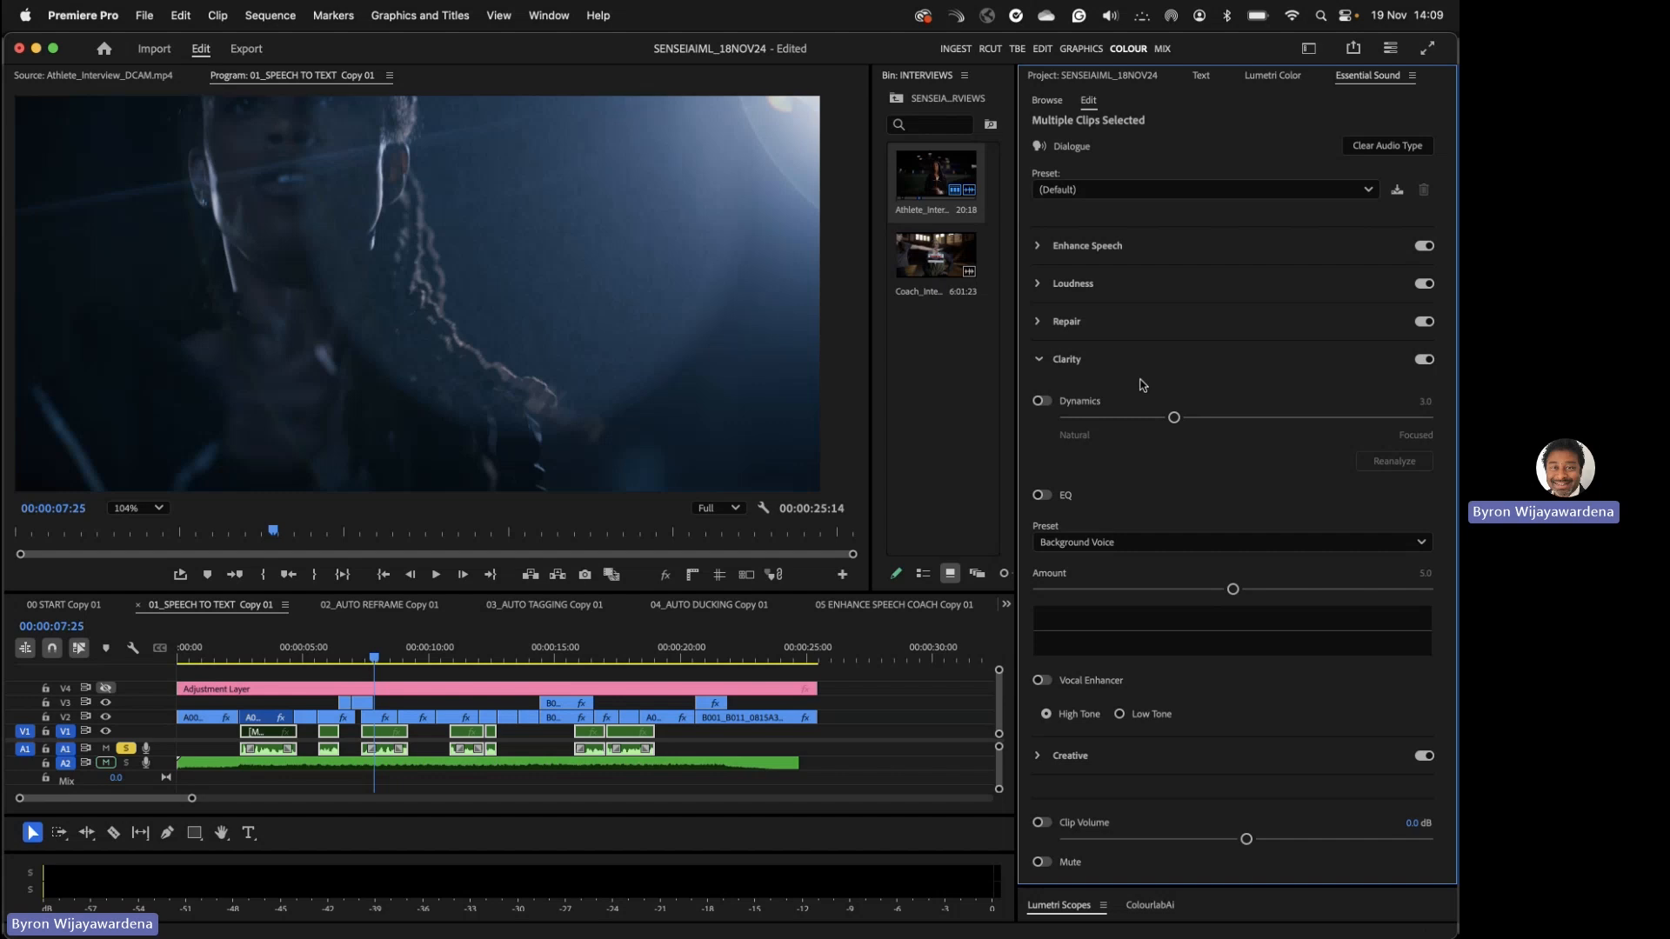
pyautogui.press('super+s')
pyautogui.click(1042, 360)
pyautogui.click(1039, 284)
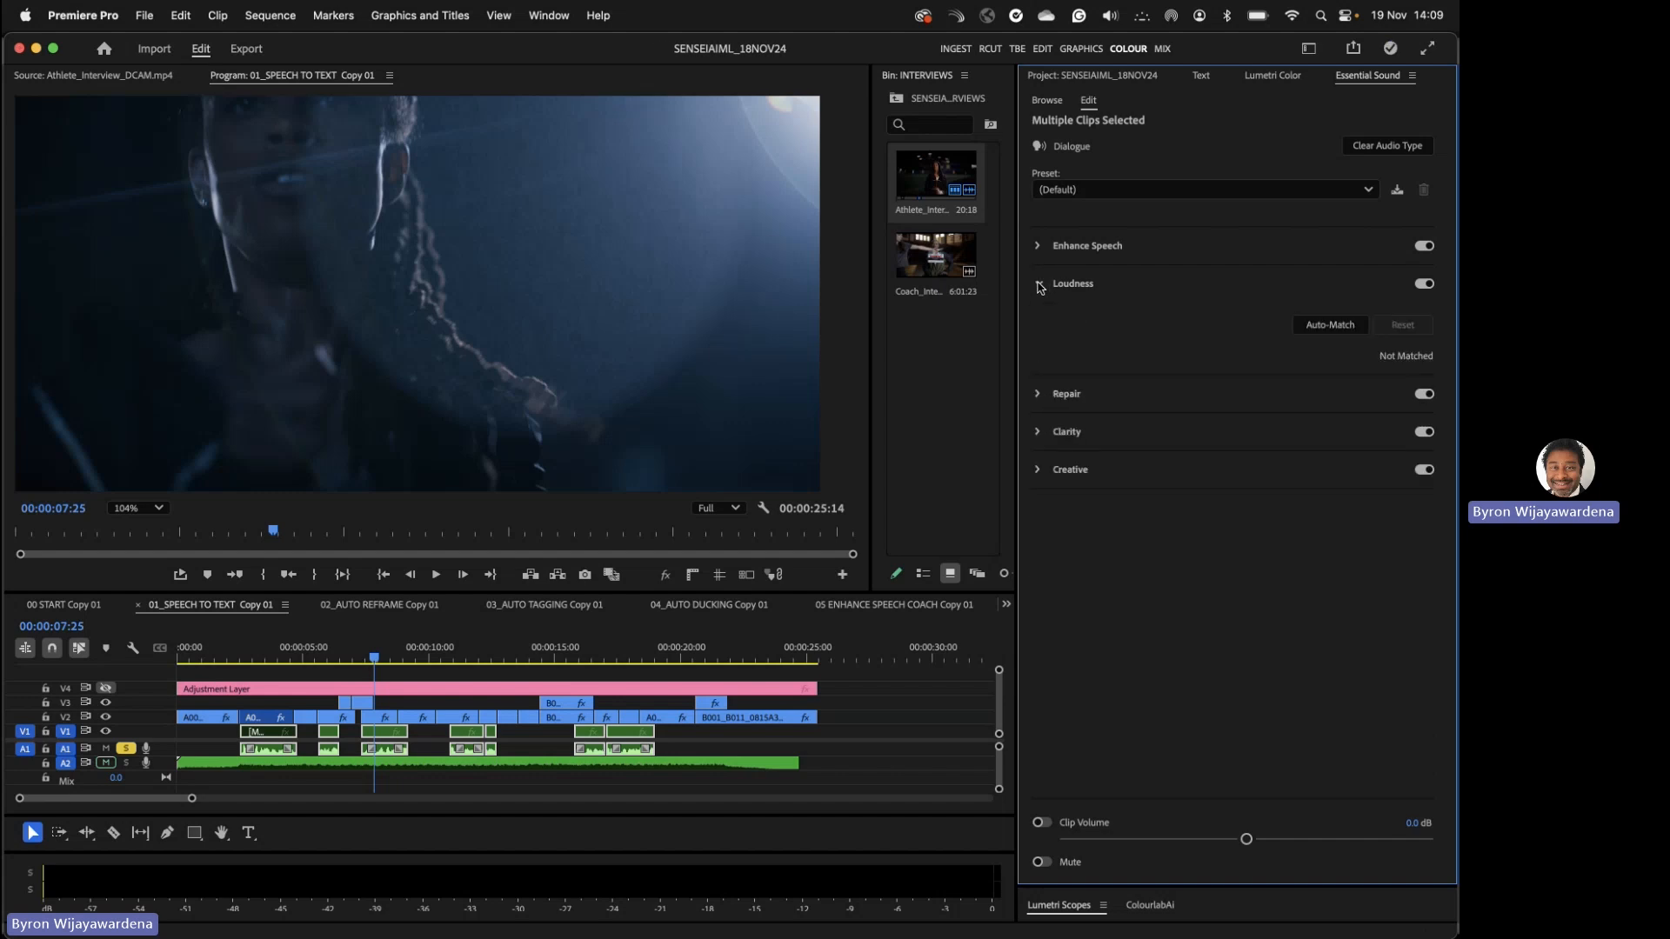
pyautogui.click(1330, 325)
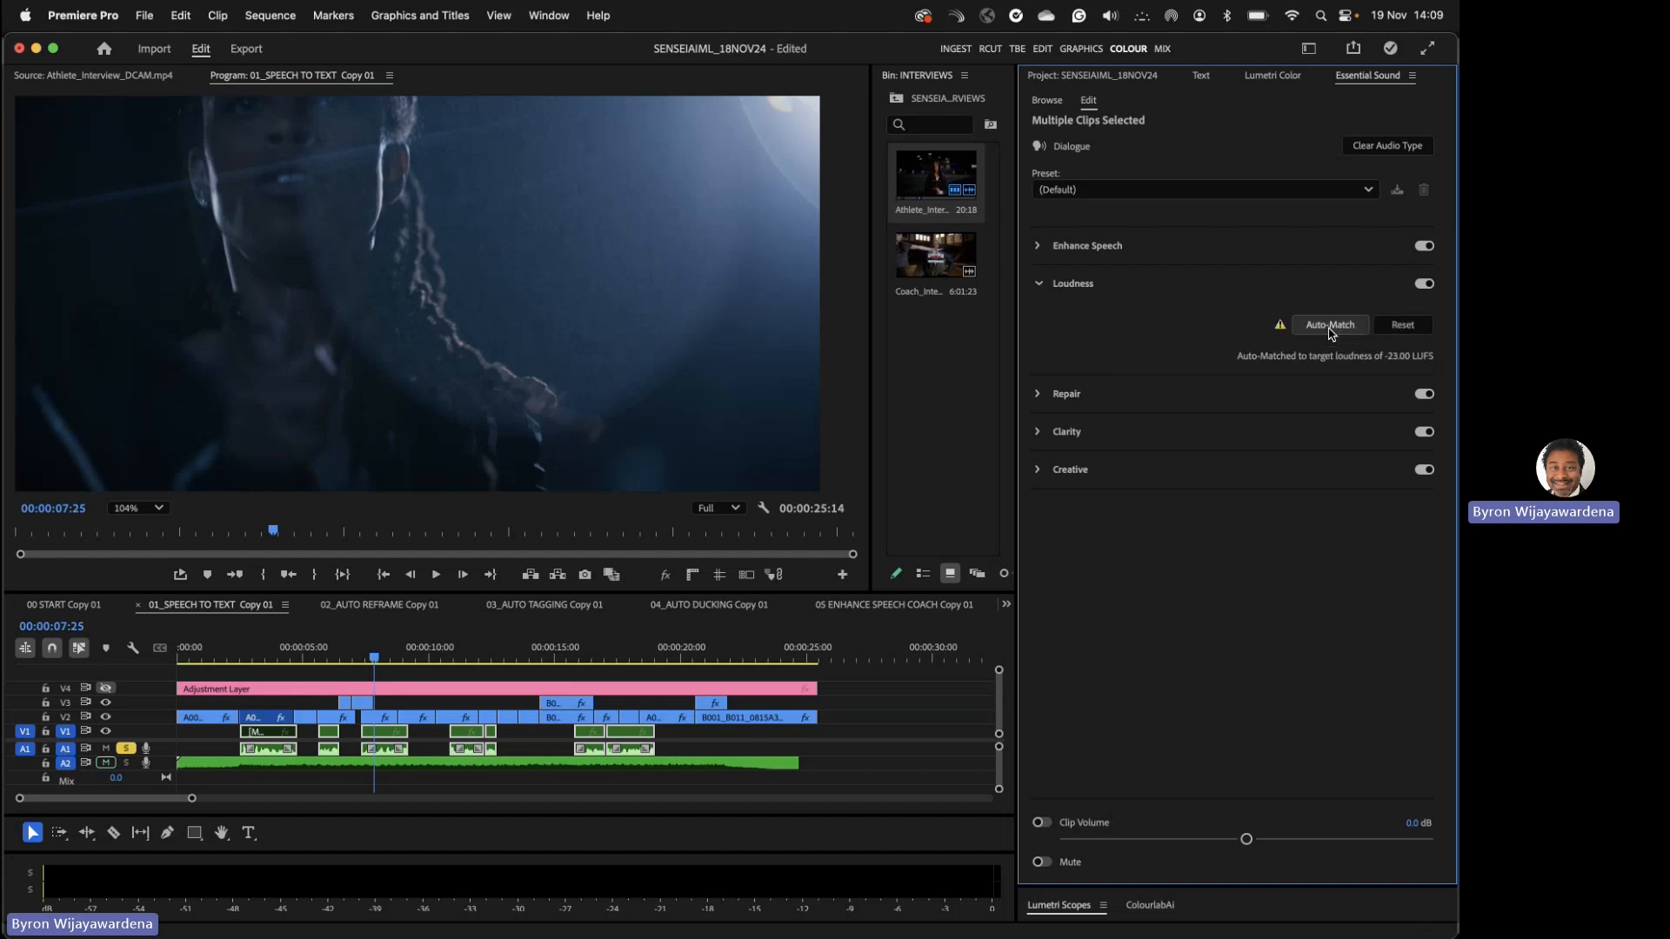
# - Play the loudness-matched soundbites from the start of the first dialogue clip at 00:00:02:15
pyautogui.click(241, 647)
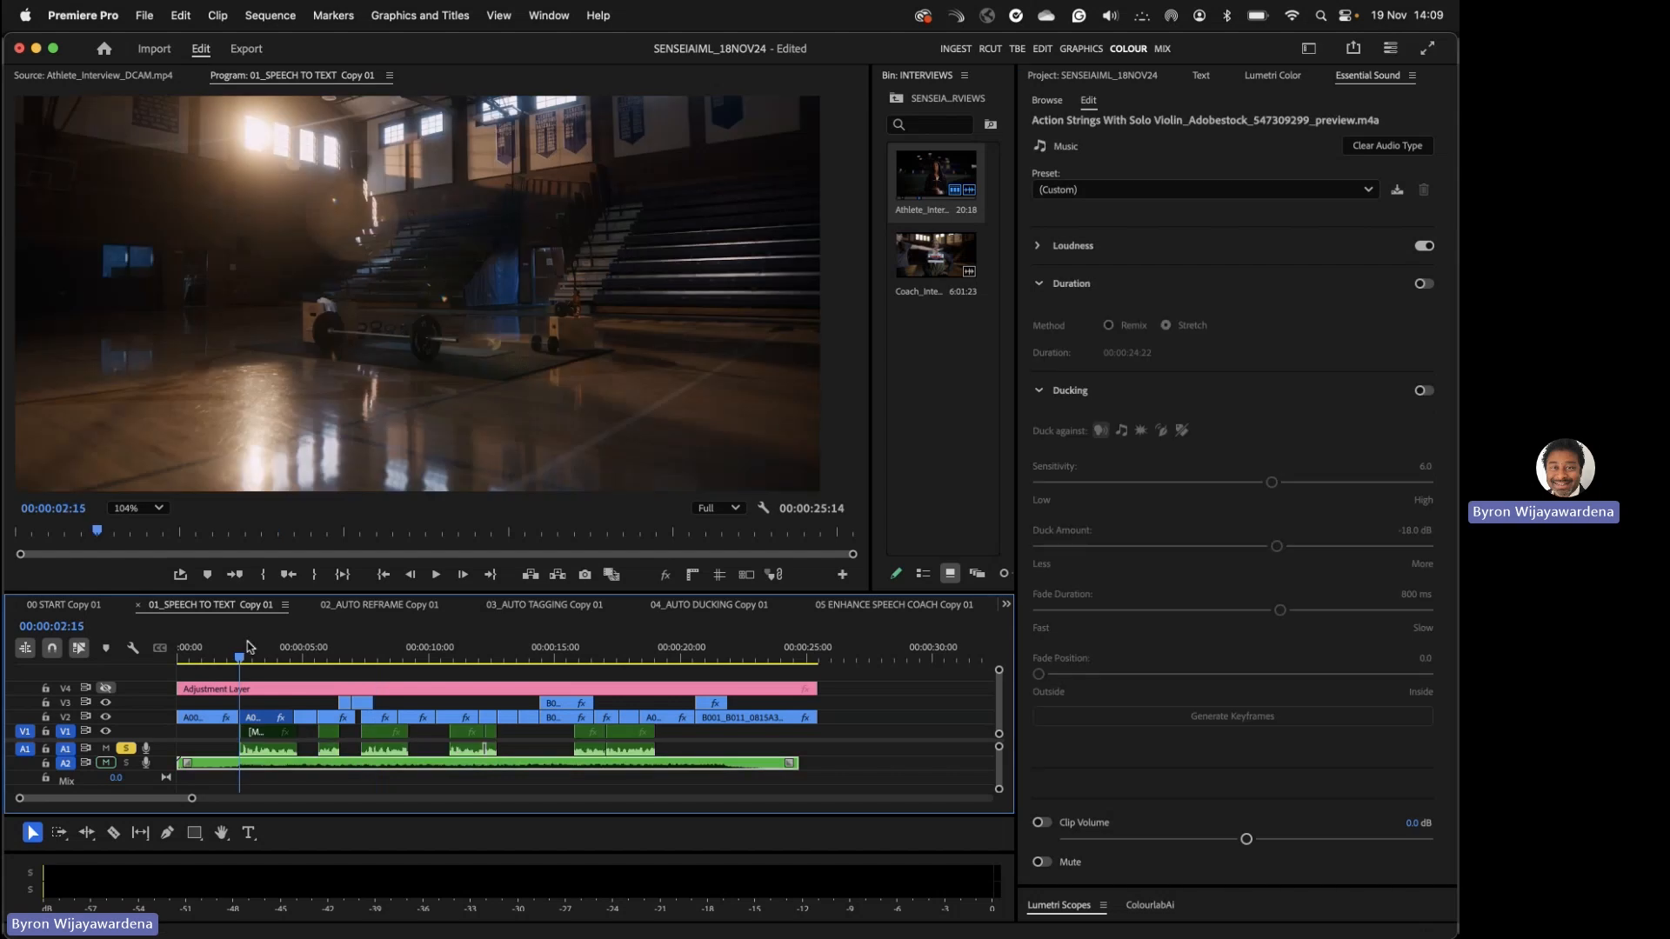
pyautogui.press('space')
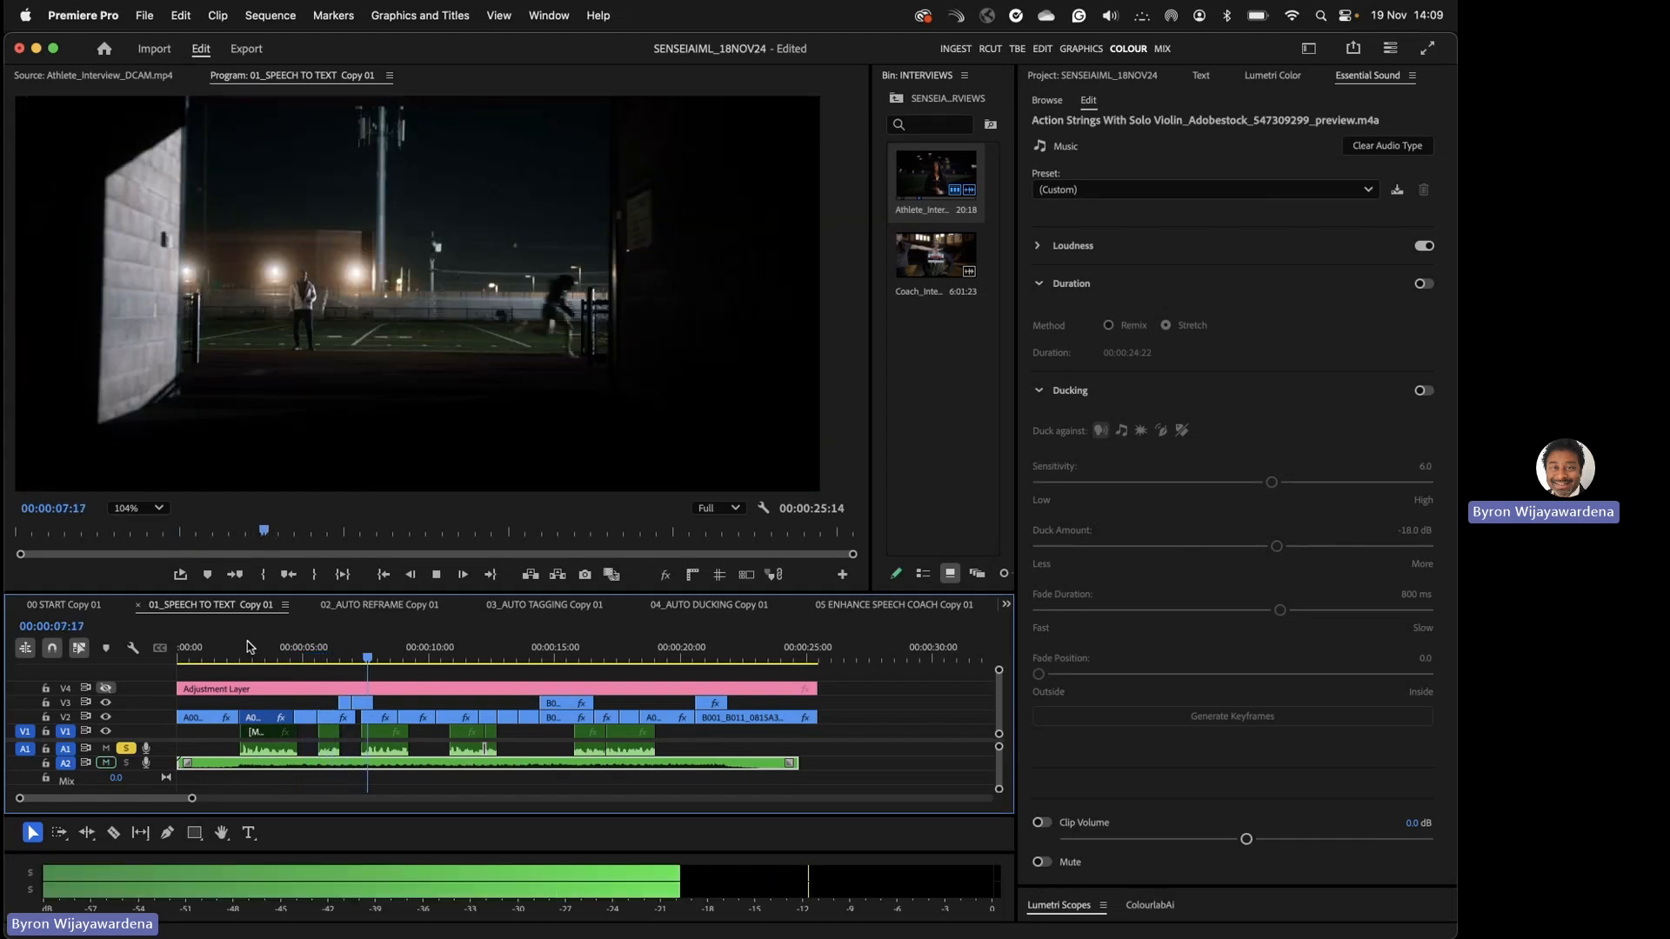
pyautogui.press('space')
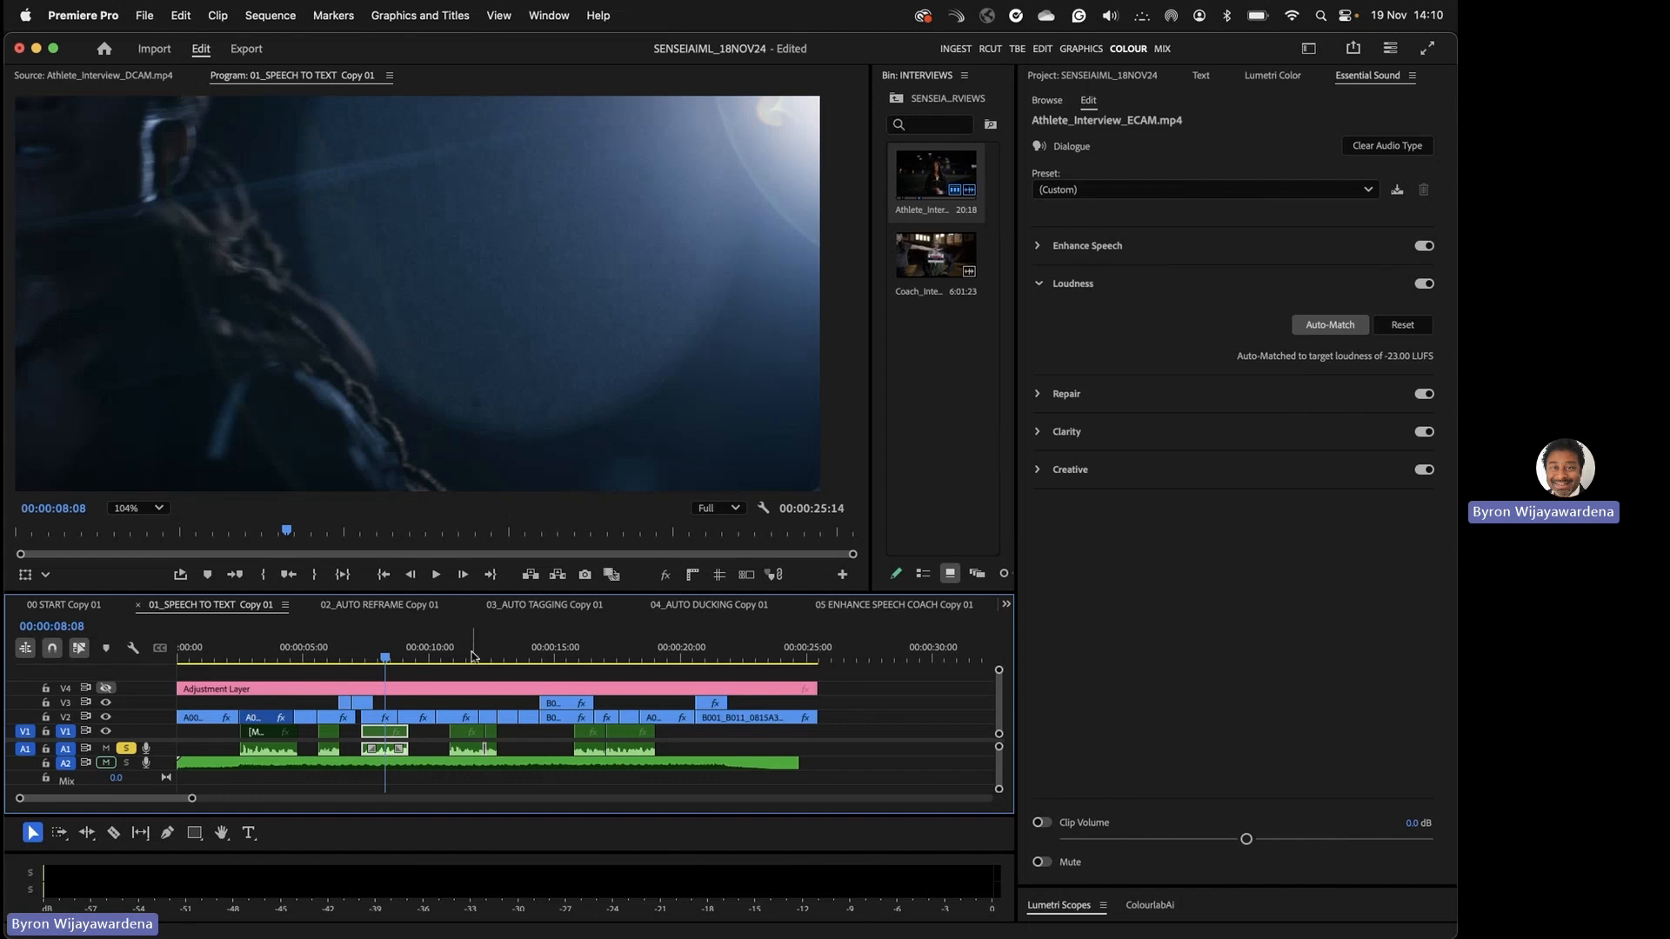
# - Take A1 off solo and enlarge the timeline and the A2 track to show the music clip's waveform
pyautogui.click(126, 748)
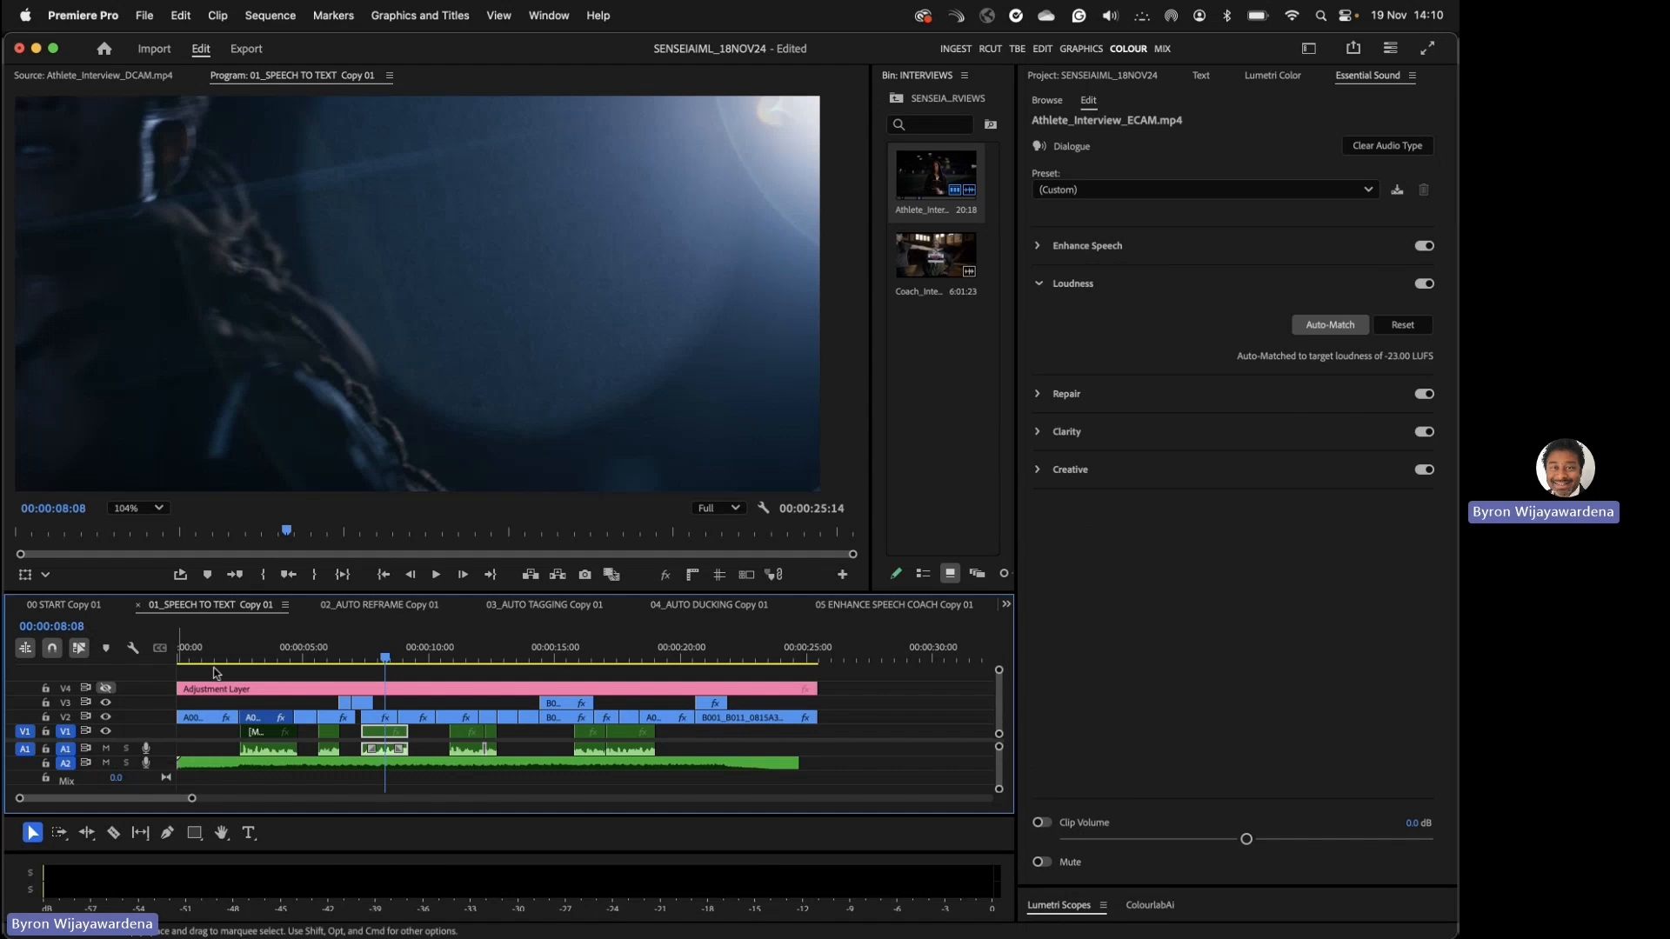
pyautogui.moveTo(452, 594); pyautogui.dragTo(452, 502)
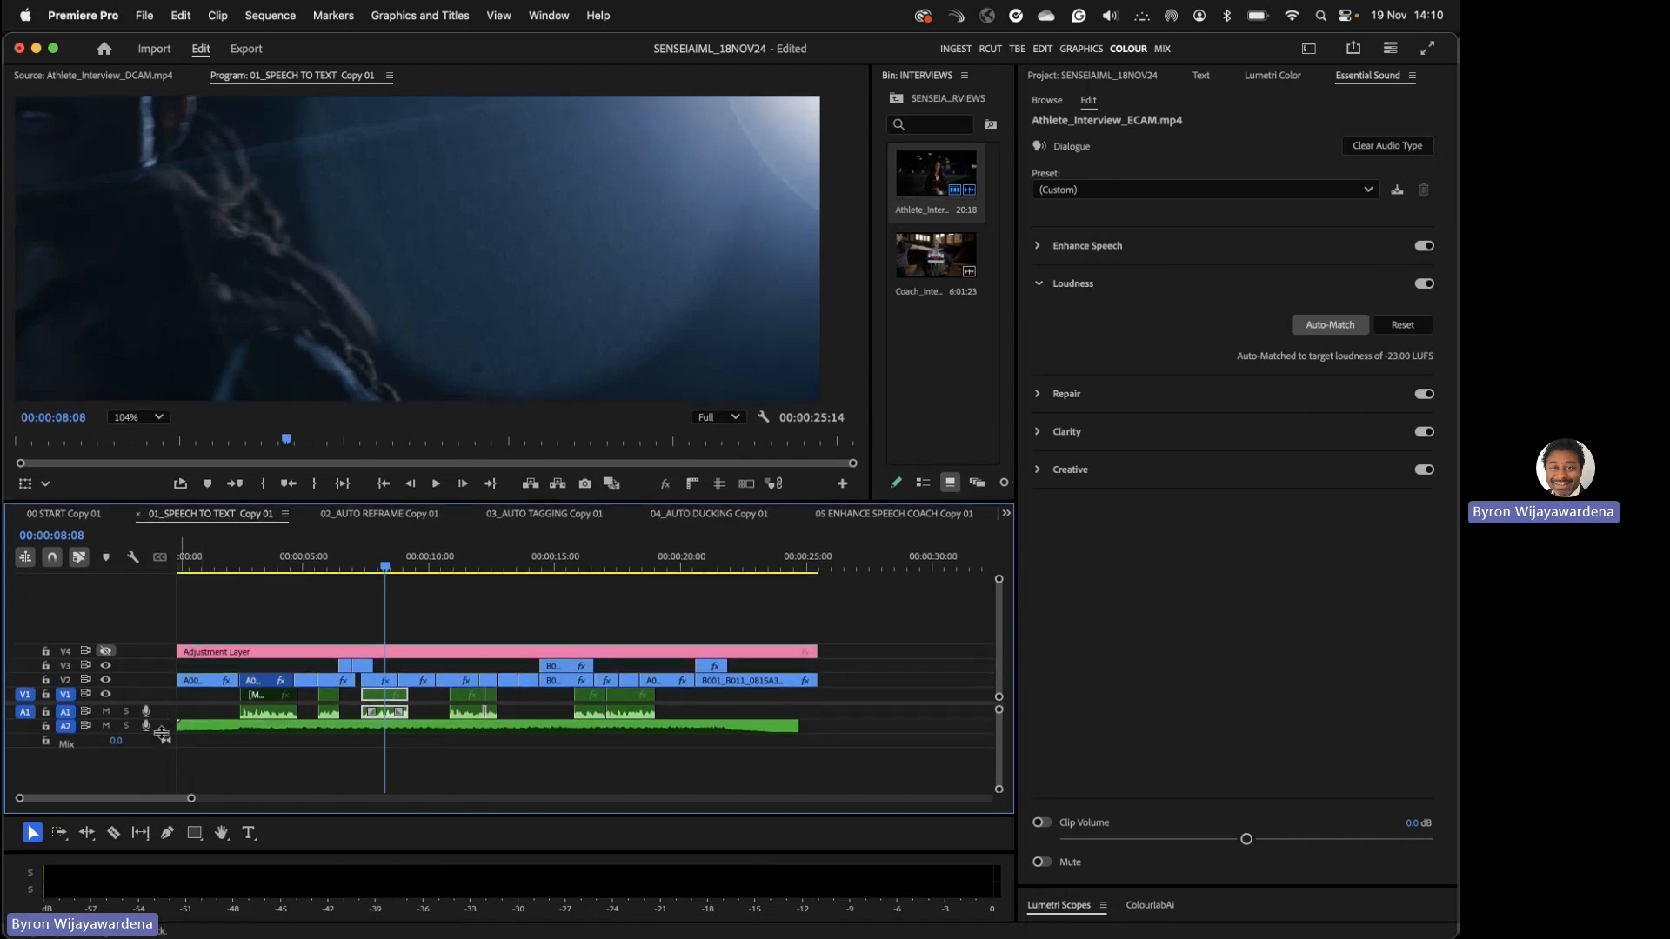
pyautogui.moveTo(162, 732); pyautogui.dragTo(162, 763)
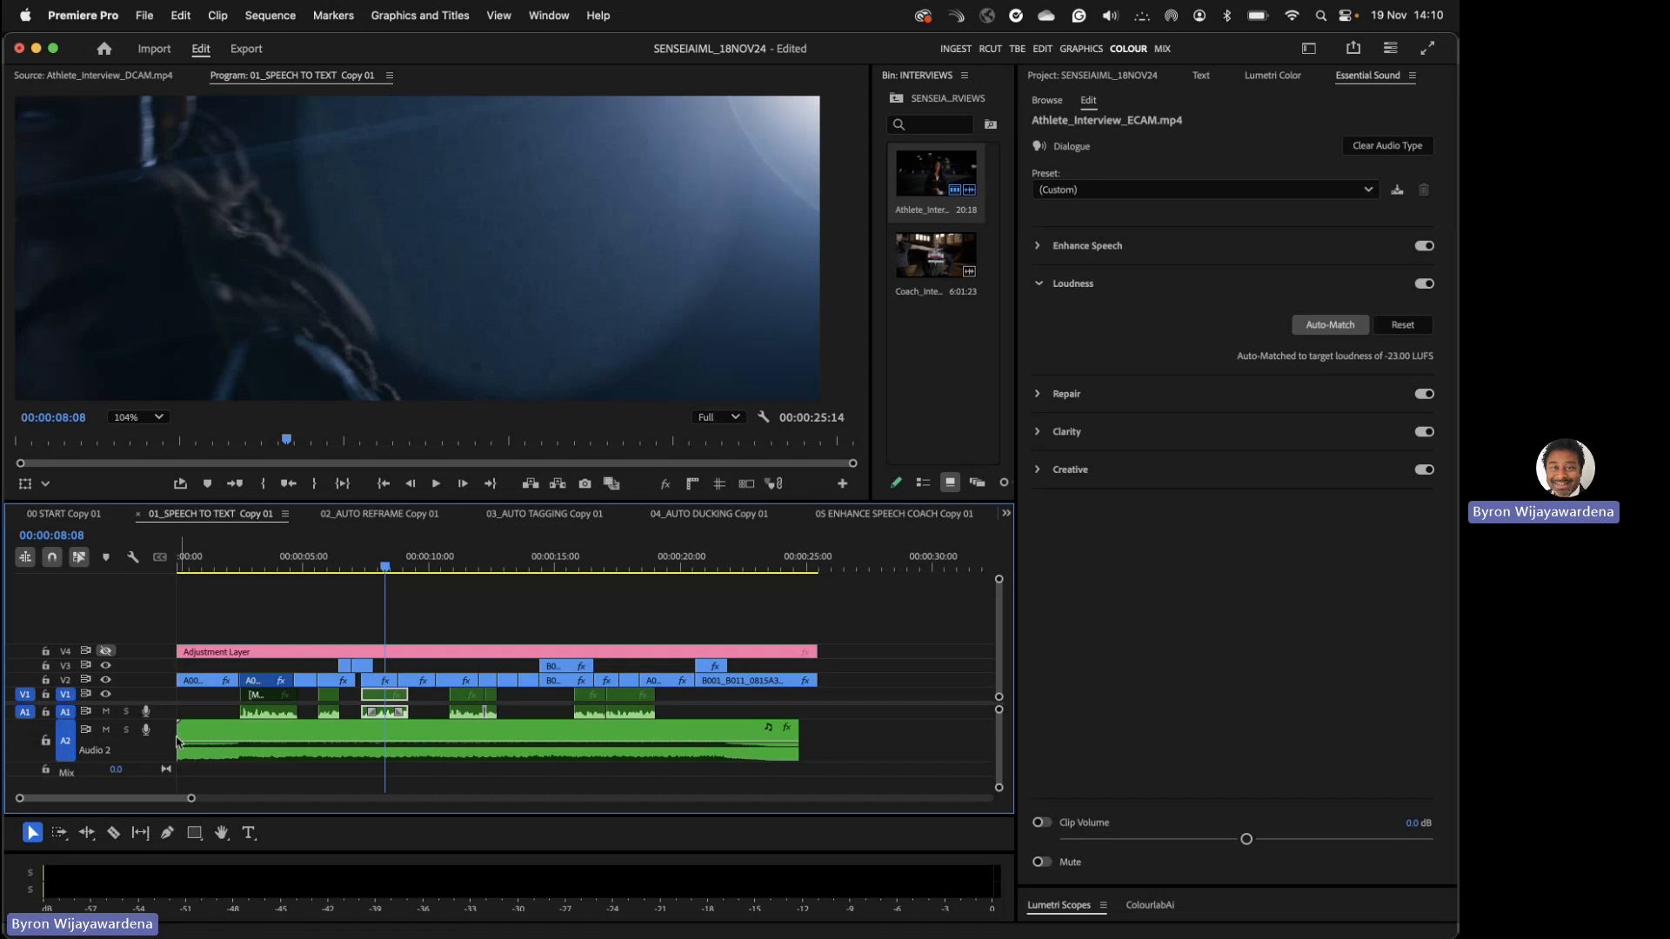
# - Play the opening from 00:00:00:00 to hear the music against the first soundbite
pyautogui.click(178, 561)
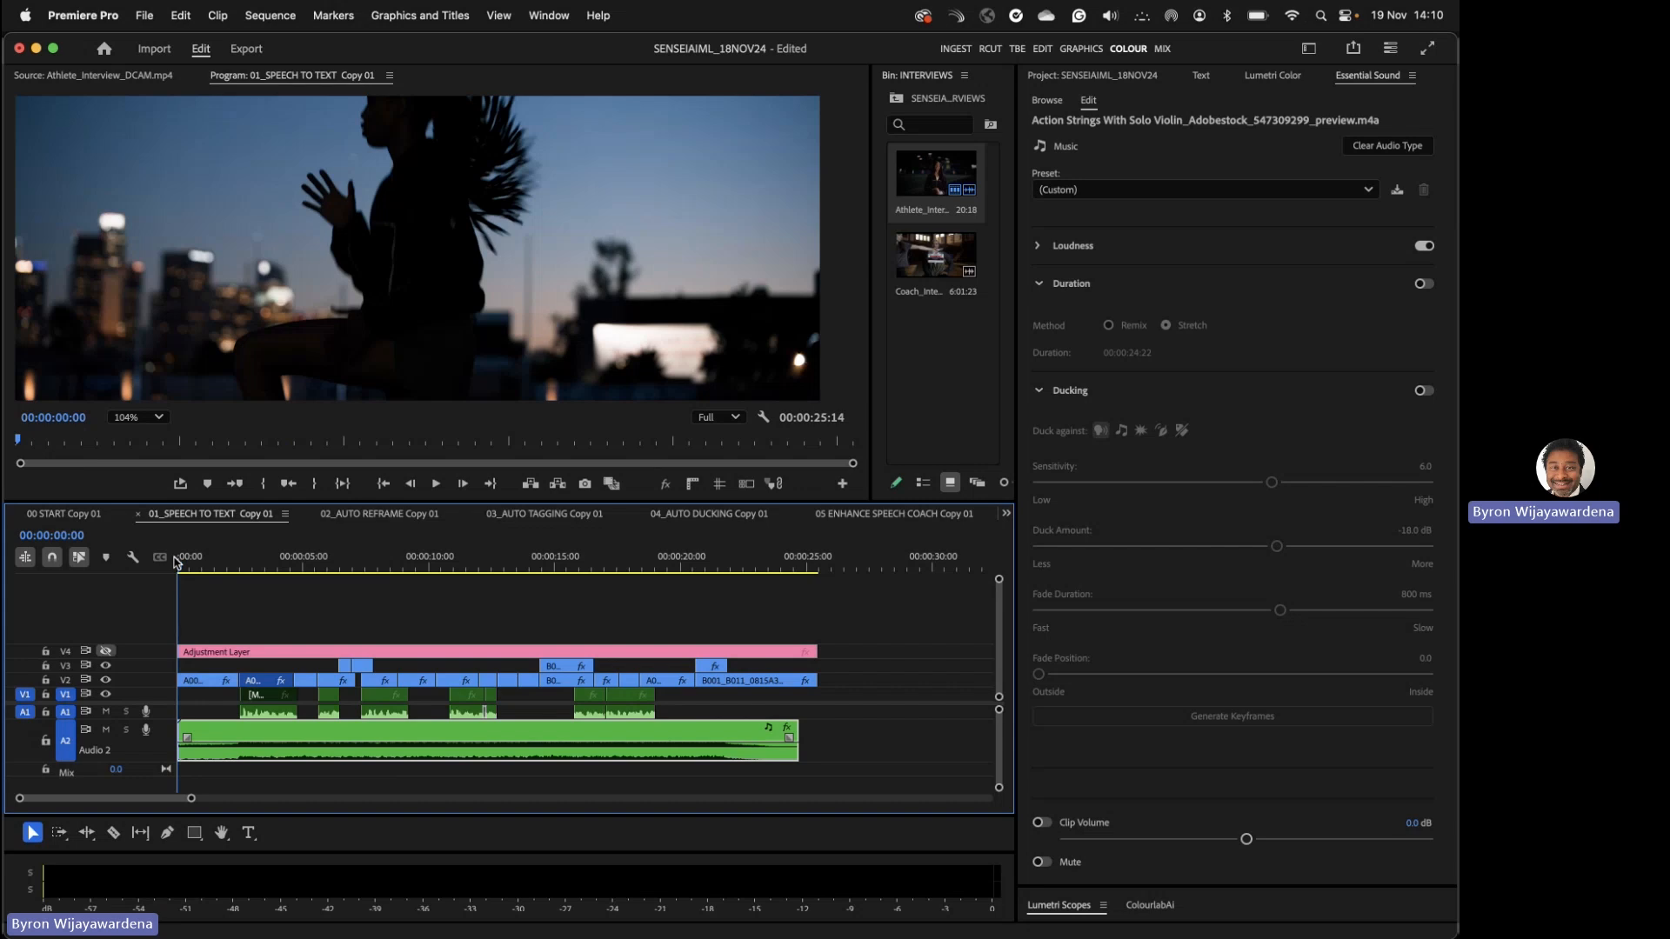
pyautogui.press('space')
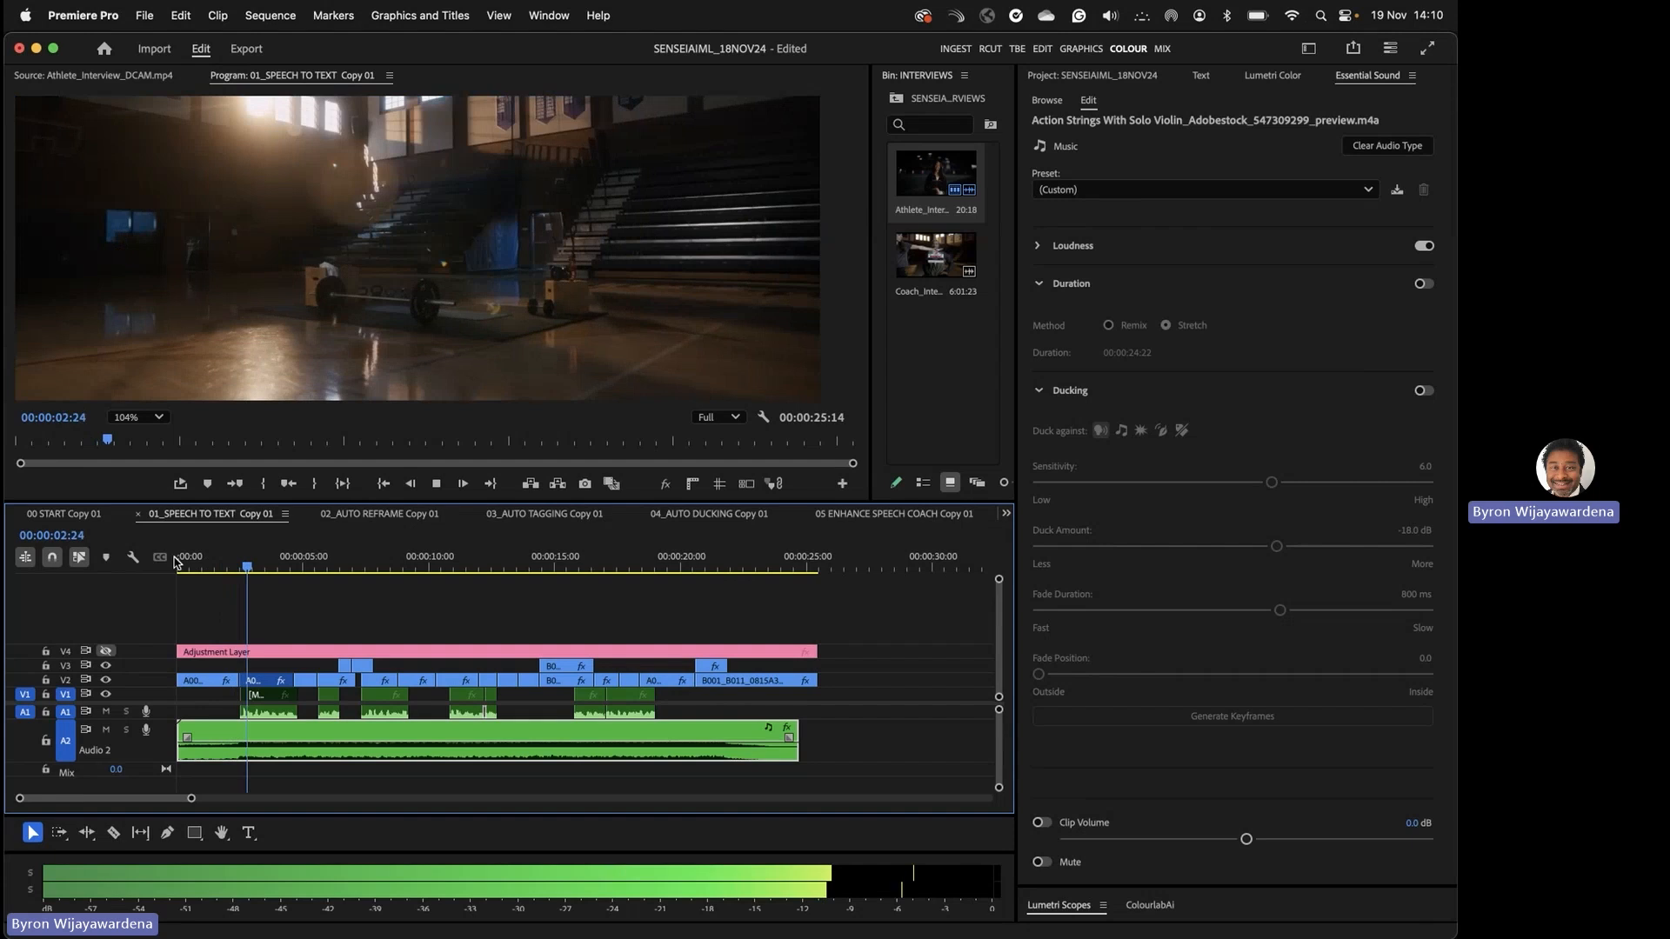
pyautogui.press('space')
pyautogui.press('d')
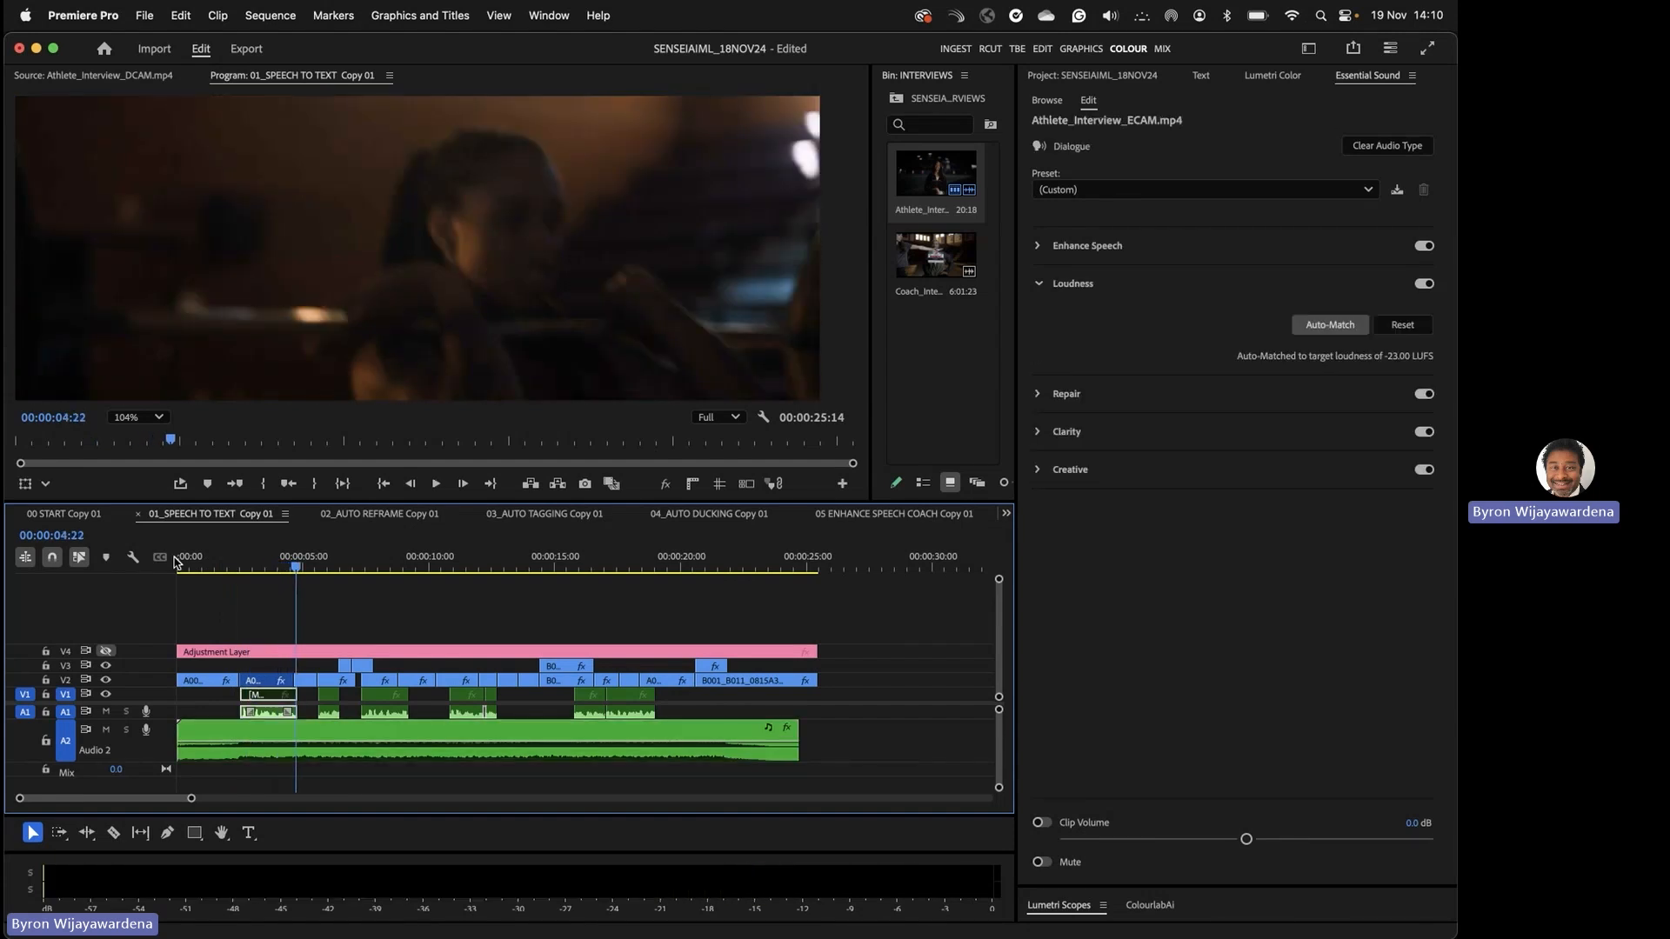
# - Clear the audio type of the music clip on A2 and auto-tag it again
pyautogui.click(265, 735)
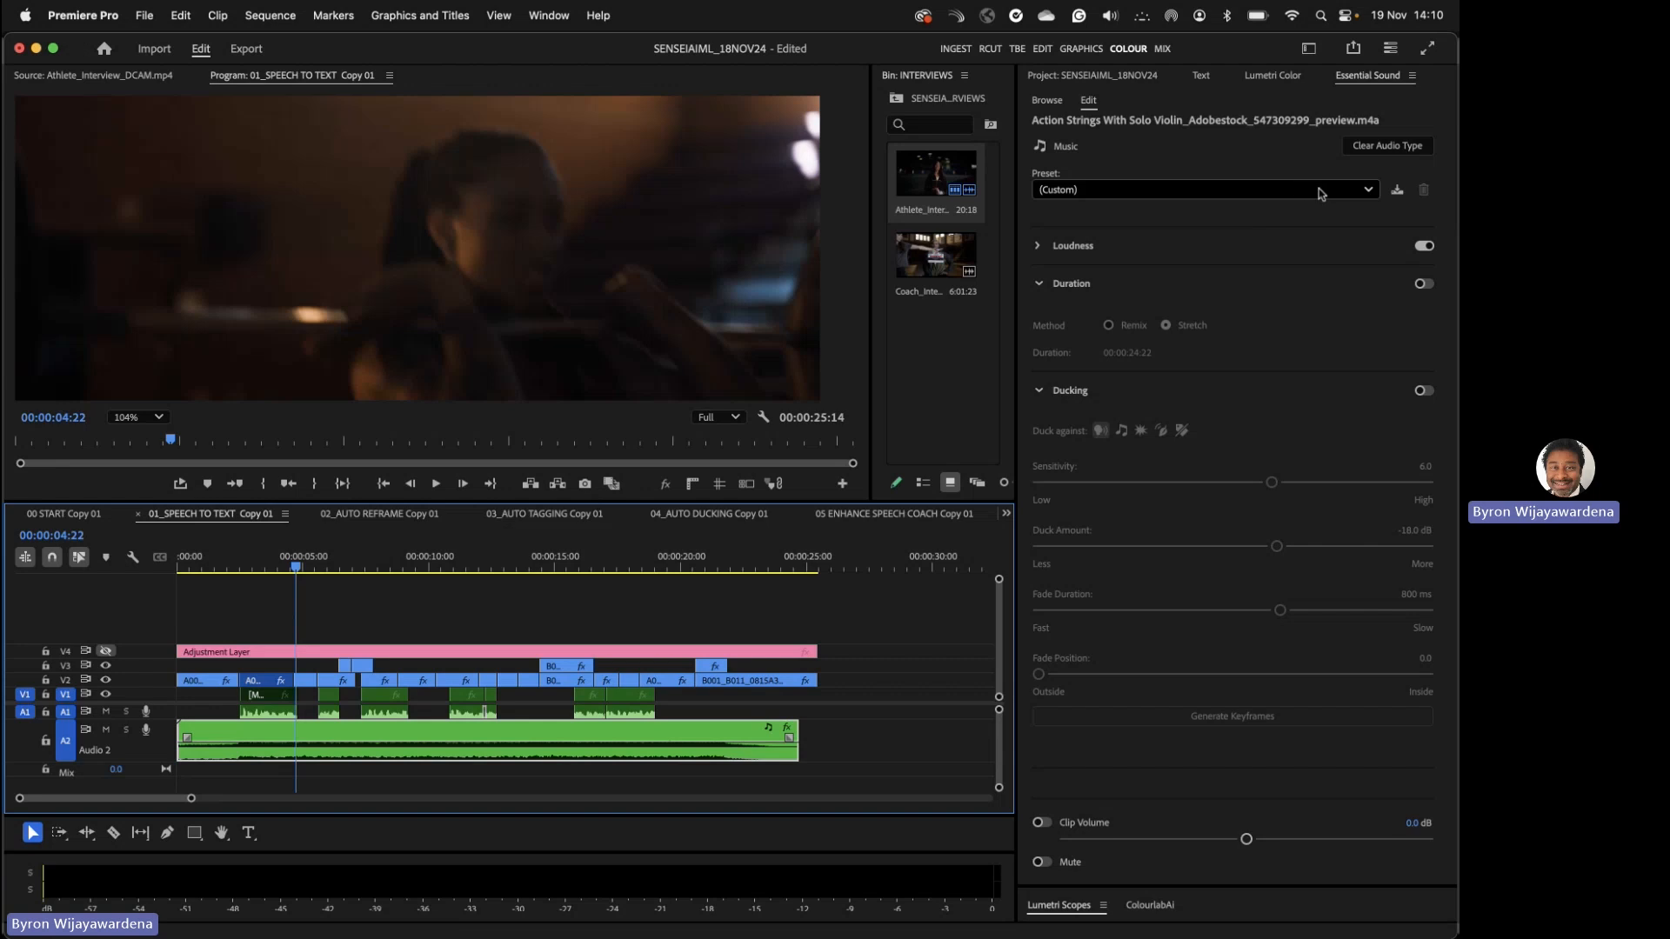
pyautogui.click(1387, 147)
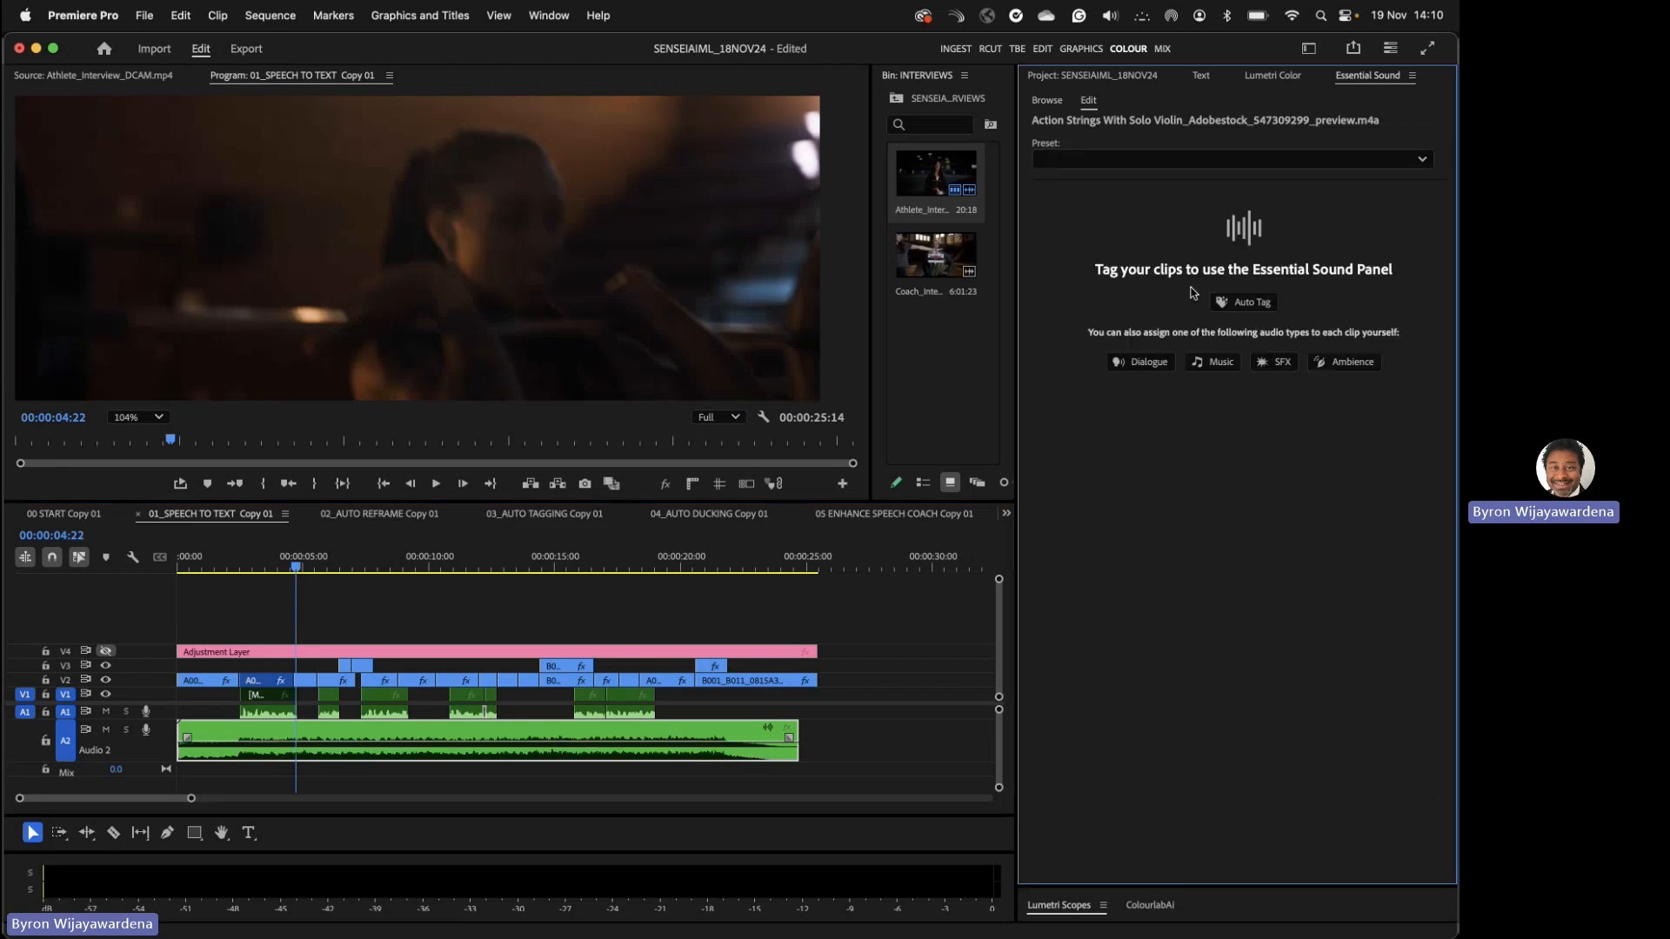
pyautogui.click(1248, 309)
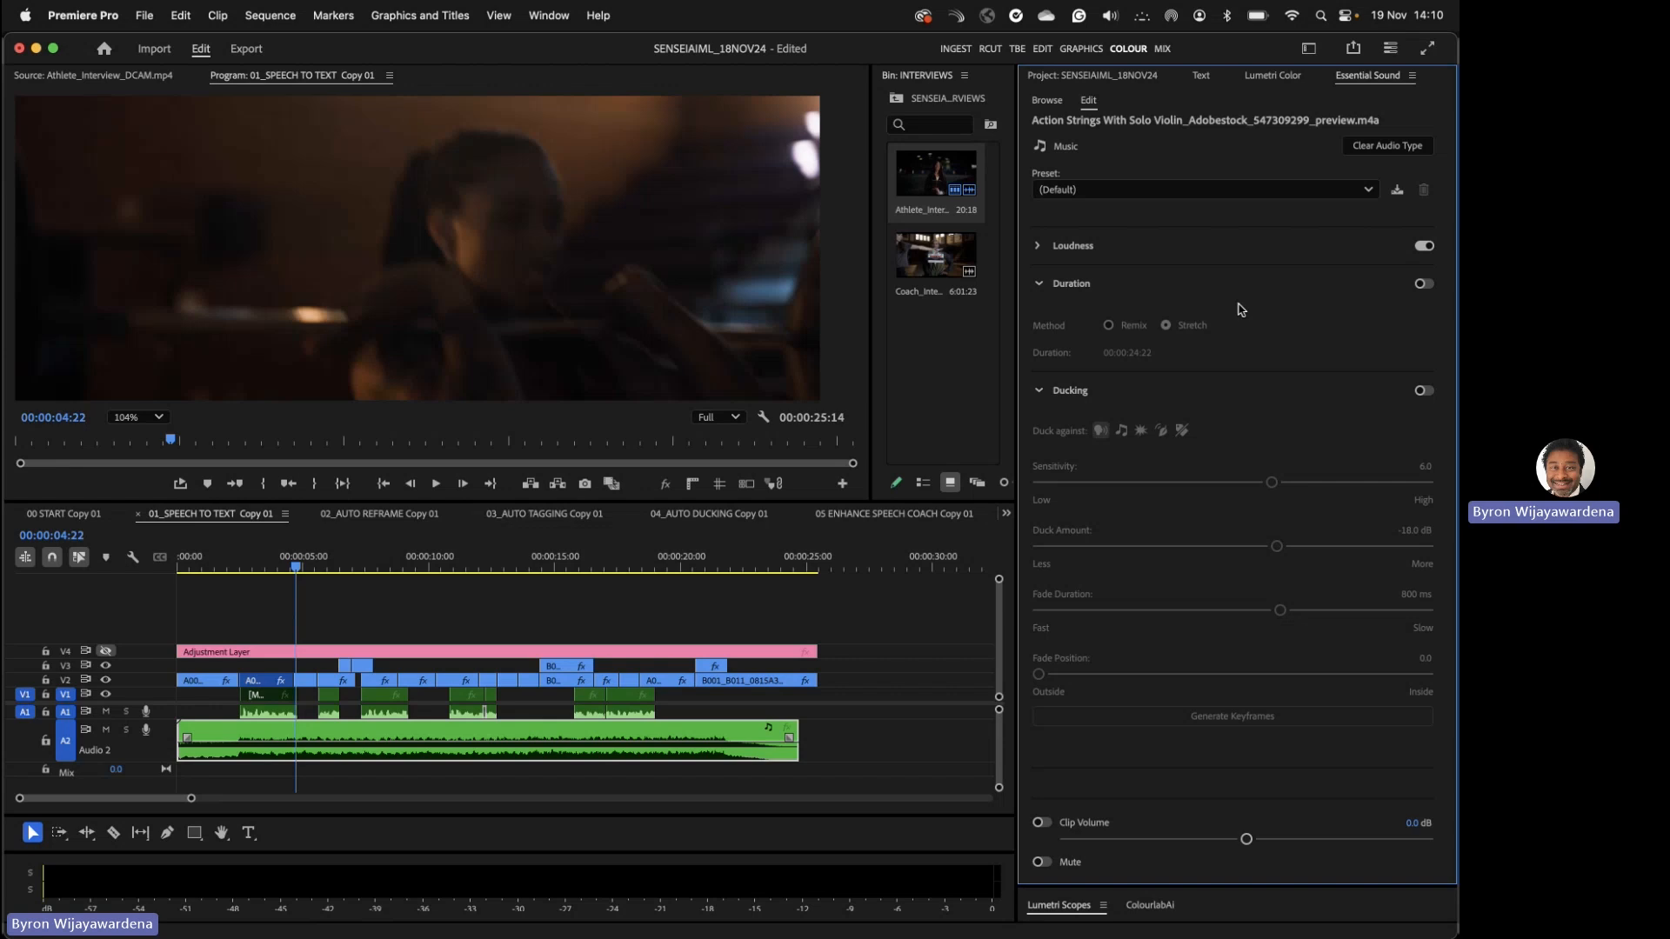
# - Enable Ducking against dialogue on the music clip and generate its keyframes
pyautogui.click(1040, 284)
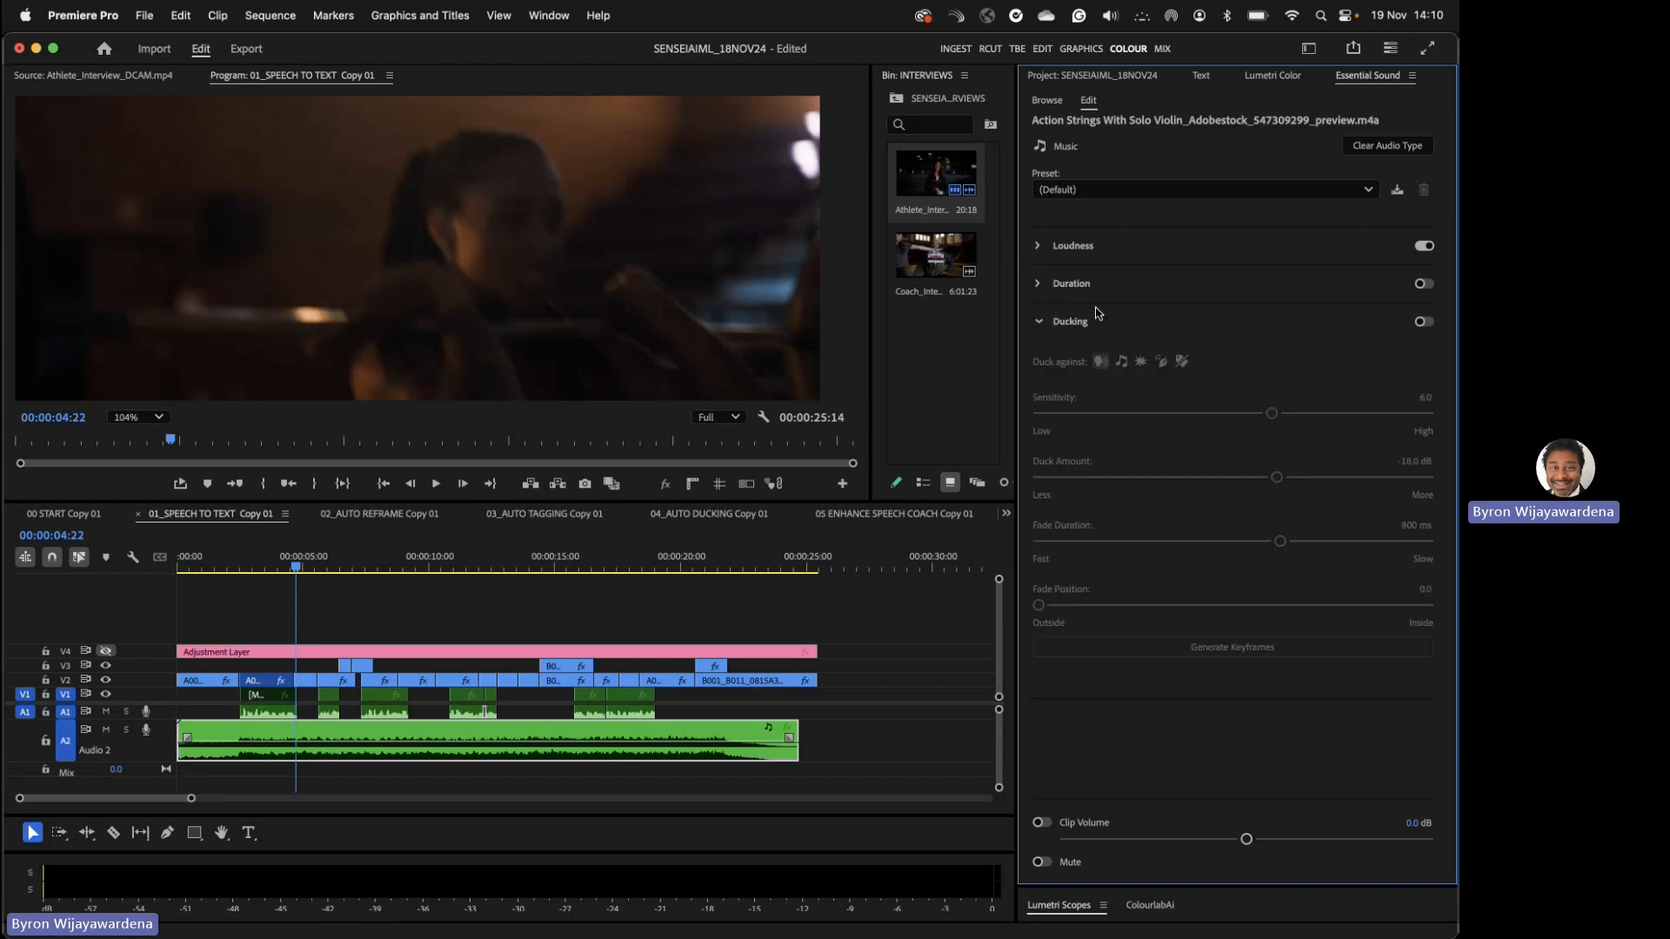
pyautogui.click(1424, 322)
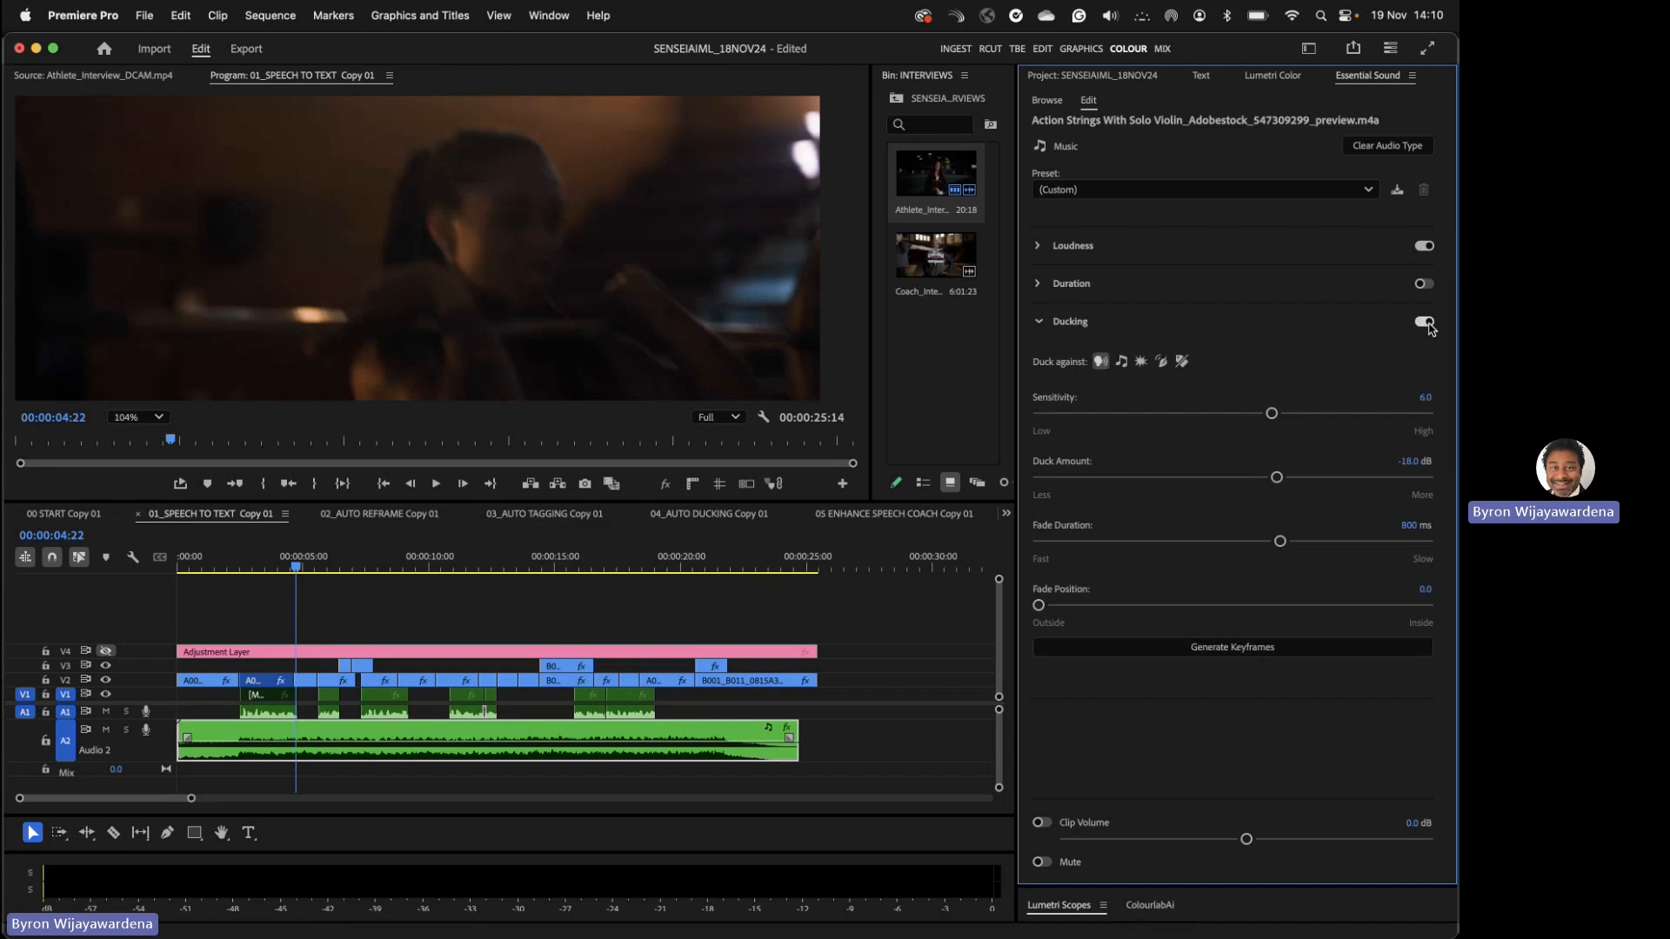
pyautogui.click(1231, 648)
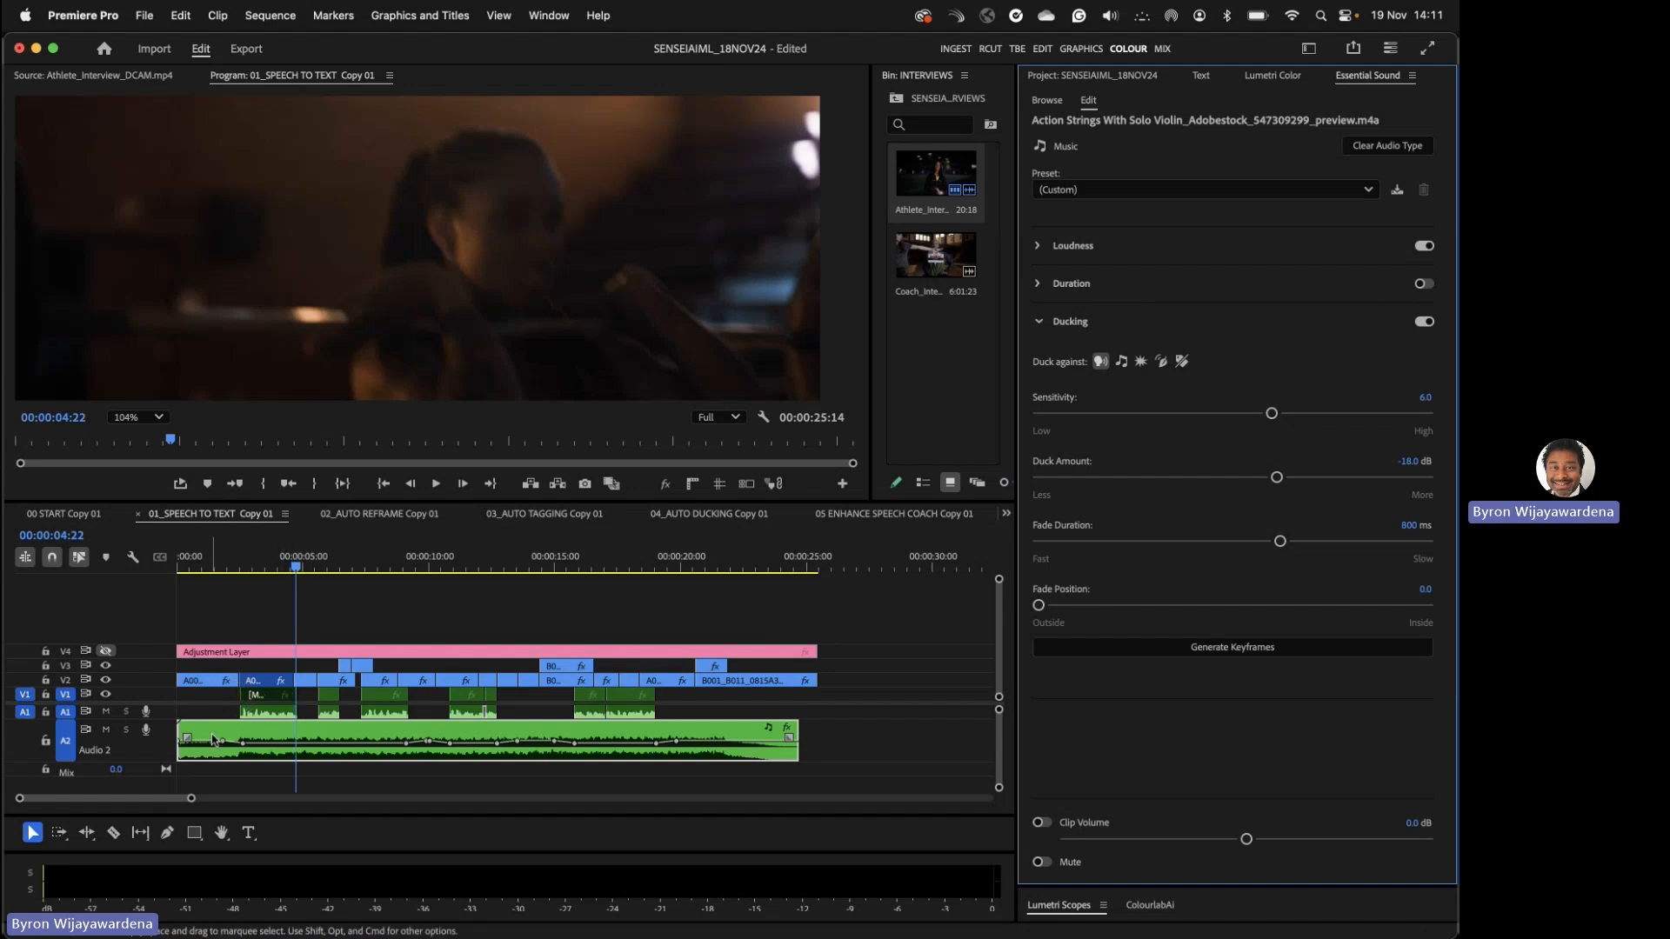
# - Play the ducked mix from 00:00:01:20 to hear the music dip under the dialogue
pyautogui.click(223, 563)
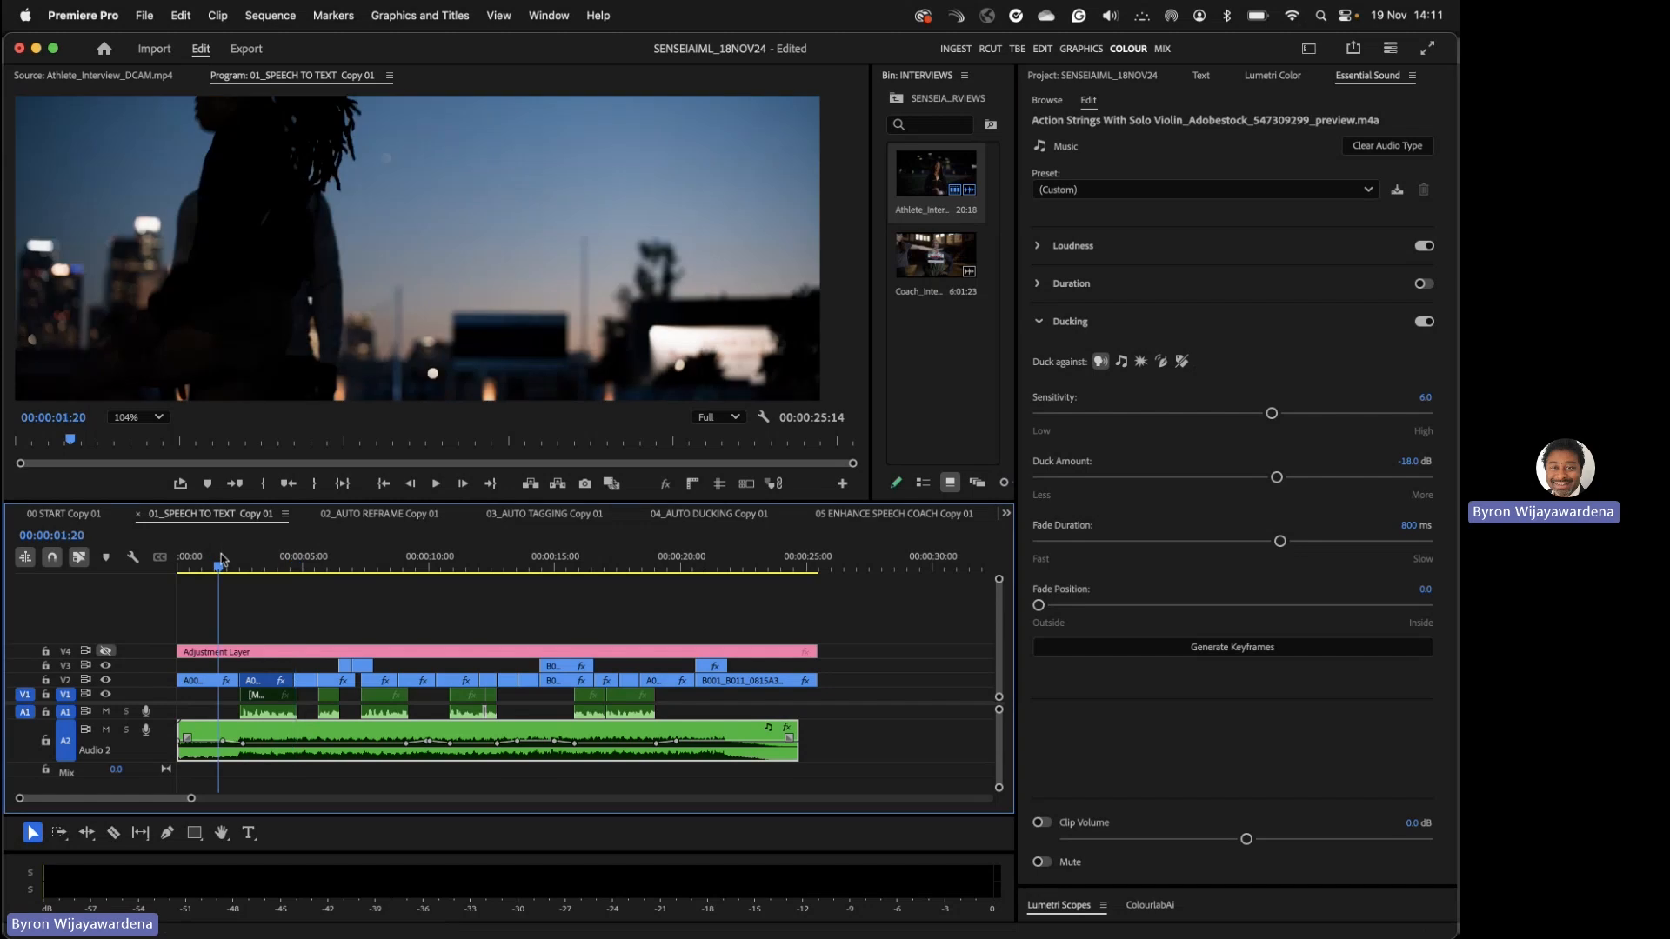
pyautogui.press('space')
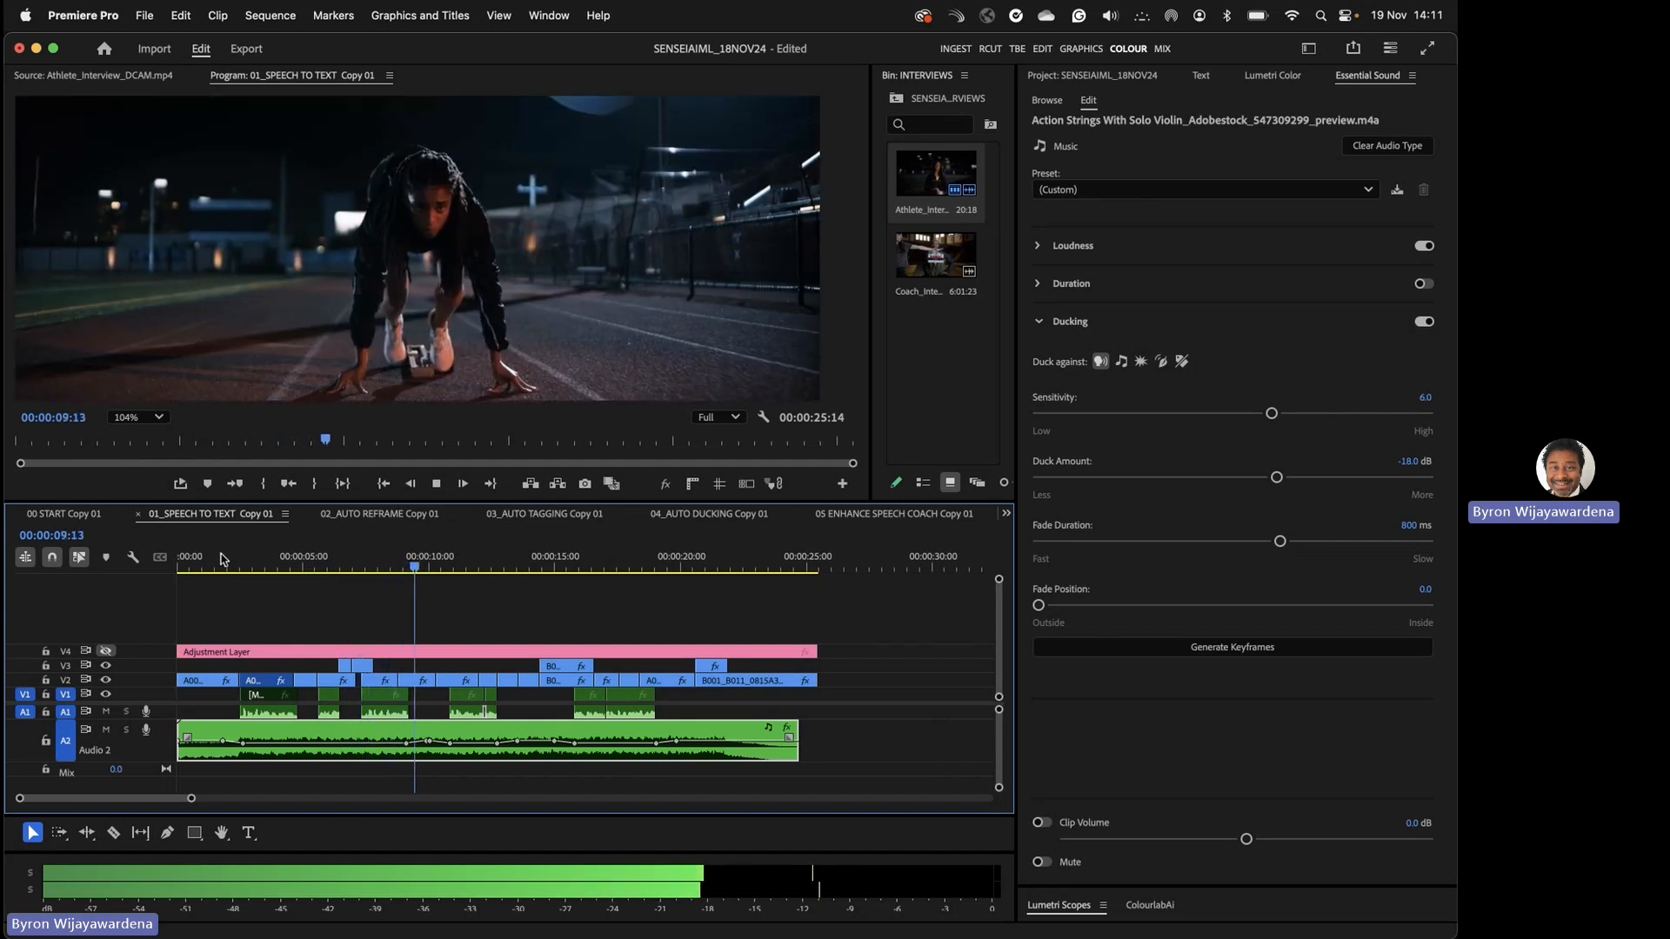
pyautogui.press('space')
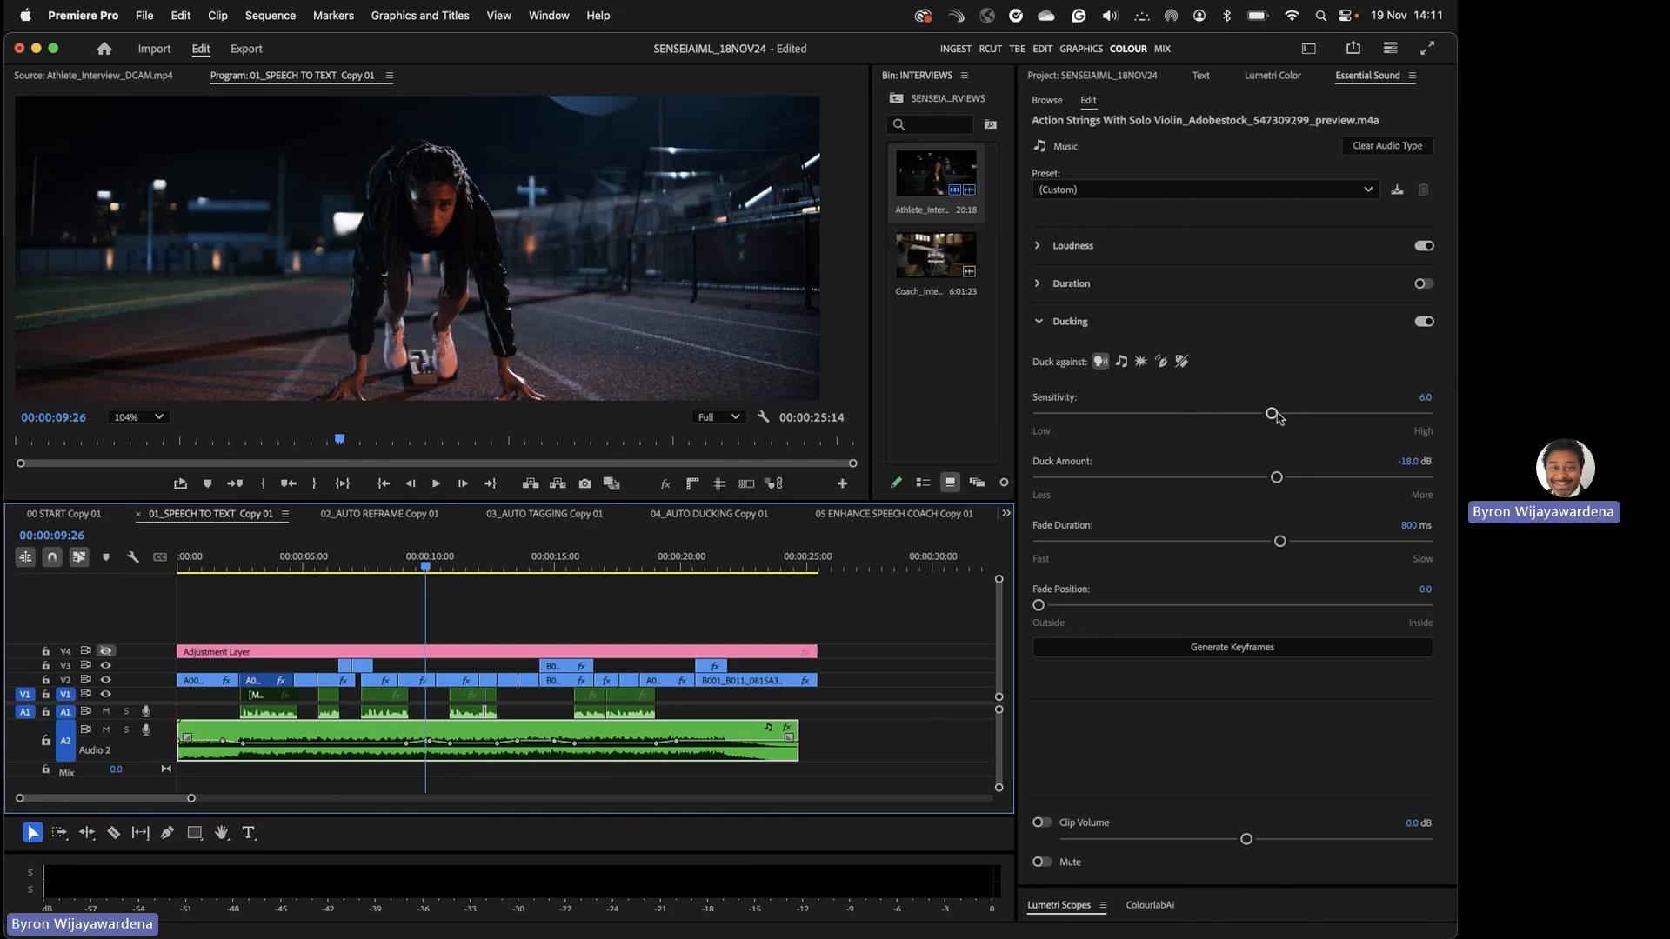
# - Set ducking Sensitivity to 7.0, Duck Amount to -20.0 dB, Fade Duration to 958 ms and Fade Position to 1.4, and regenerate the keyframes
pyautogui.moveTo(1276, 418); pyautogui.dragTo(1313, 417)
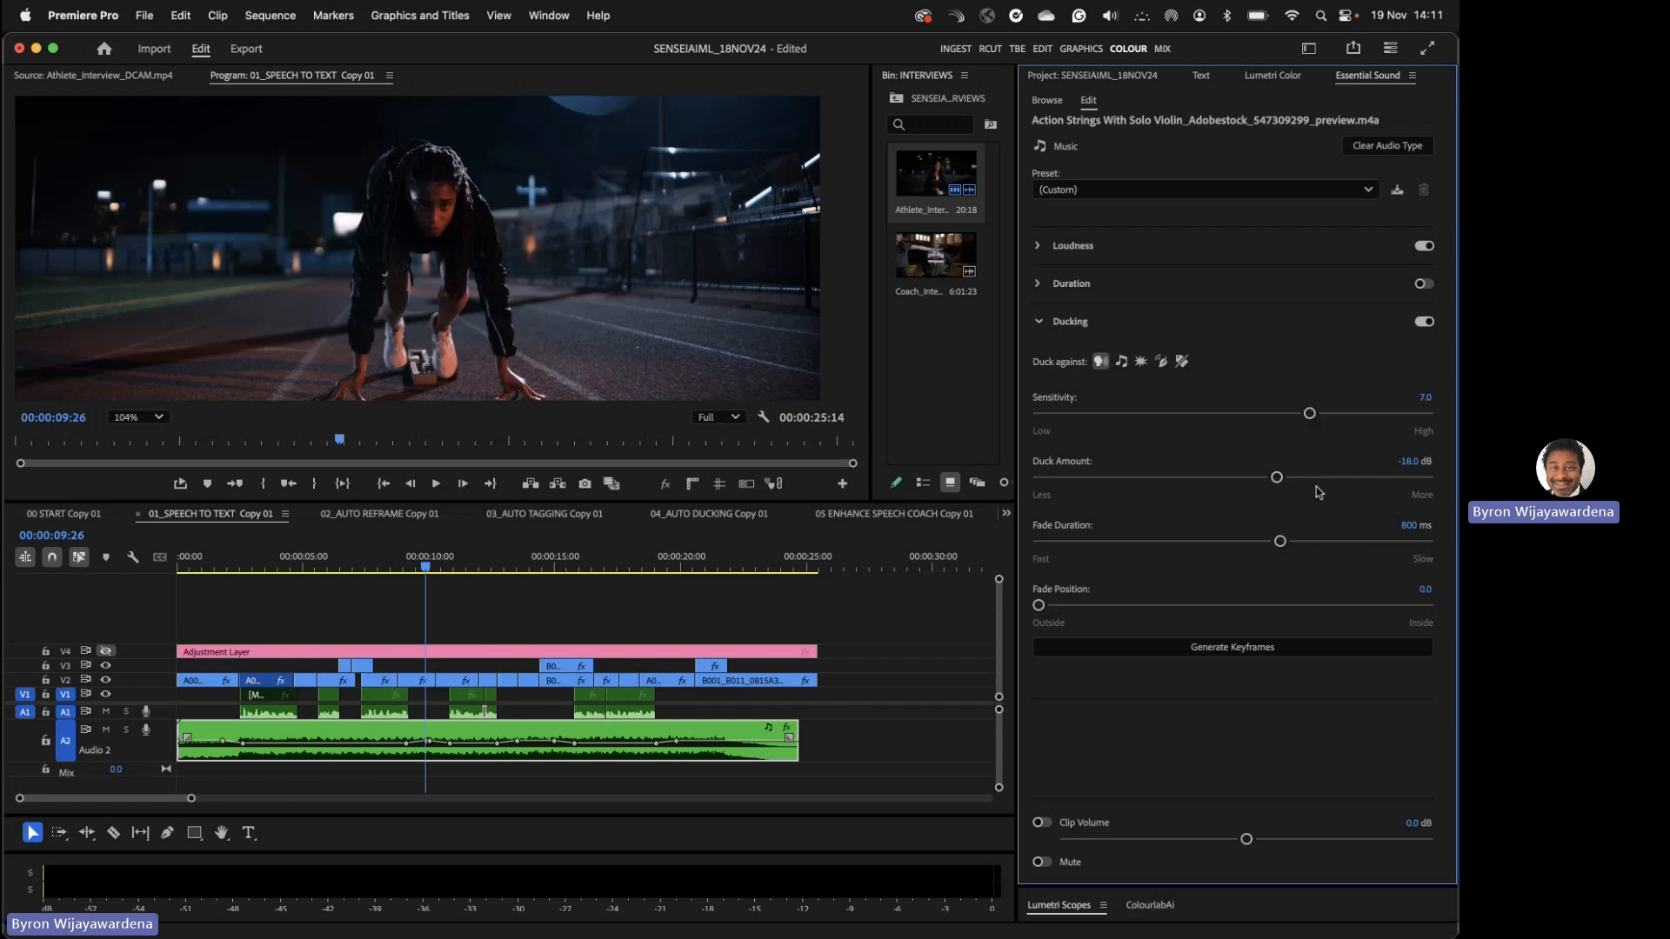
pyautogui.moveTo(1276, 477)
pyautogui.mouseDown()
pyautogui.moveTo(1244, 486)
pyautogui.moveTo(1298, 481)
pyautogui.mouseUp()
pyautogui.moveTo(1280, 542)
pyautogui.mouseDown()
pyautogui.moveTo(1263, 545)
pyautogui.moveTo(1307, 545)
pyautogui.mouseUp()
pyautogui.moveTo(1038, 605); pyautogui.dragTo(1094, 614)
pyautogui.click(1178, 648)
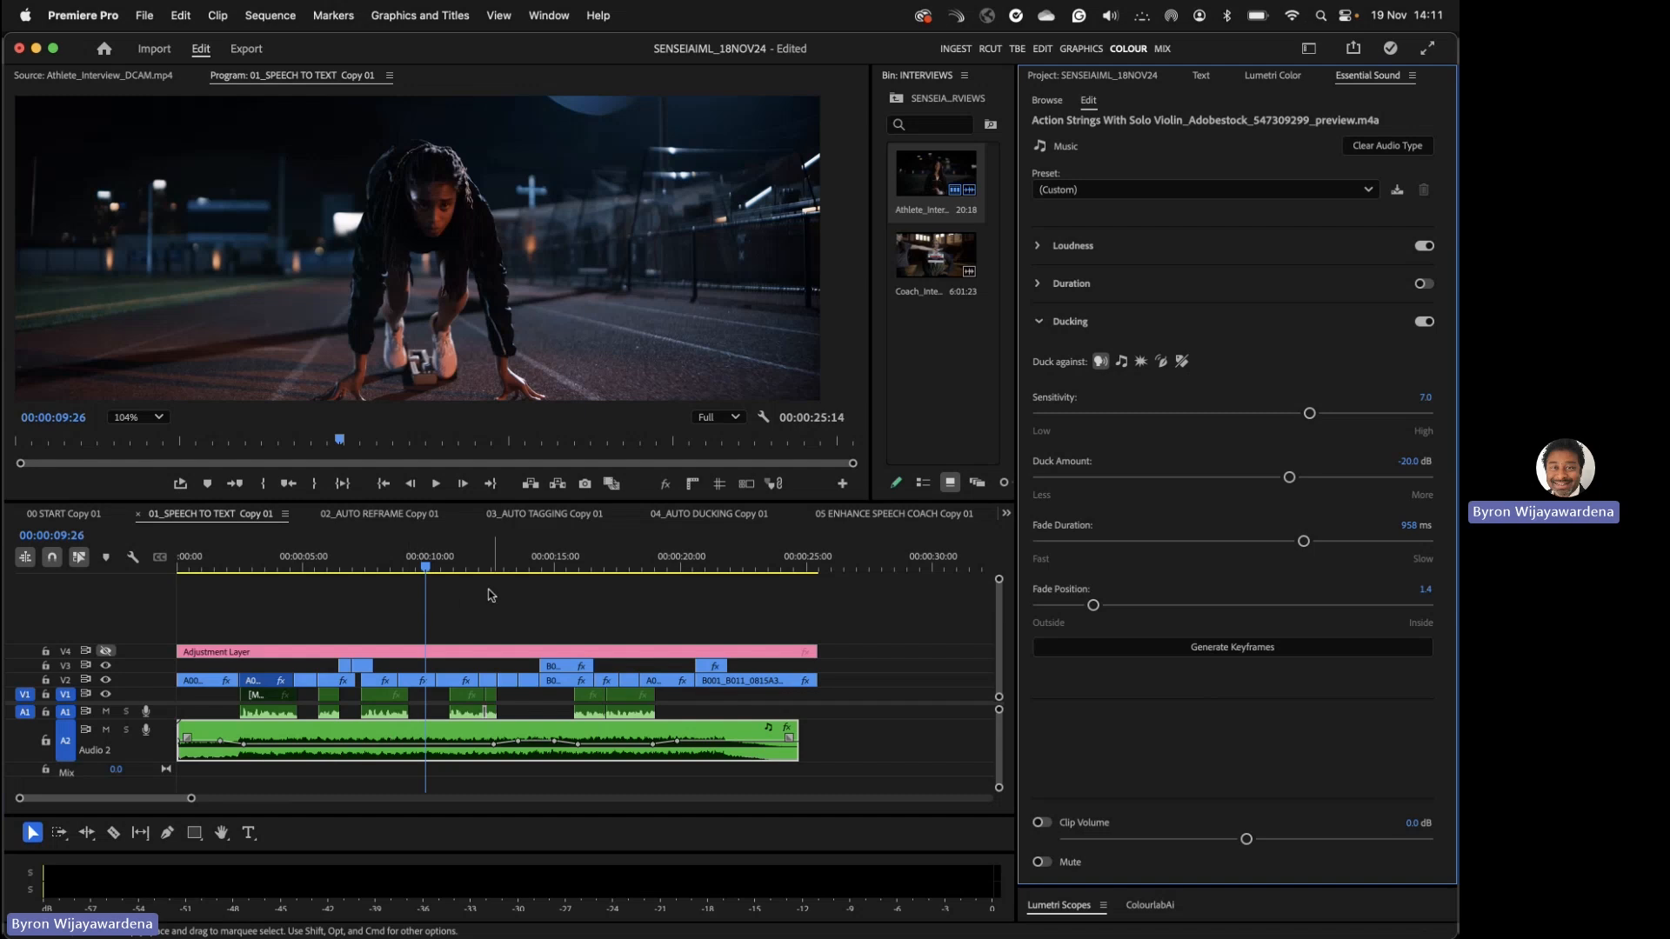
# - Play the sequence from 00:00:12:00 to check the adjusted ducking under the remaining soundbites
pyautogui.click(481, 561)
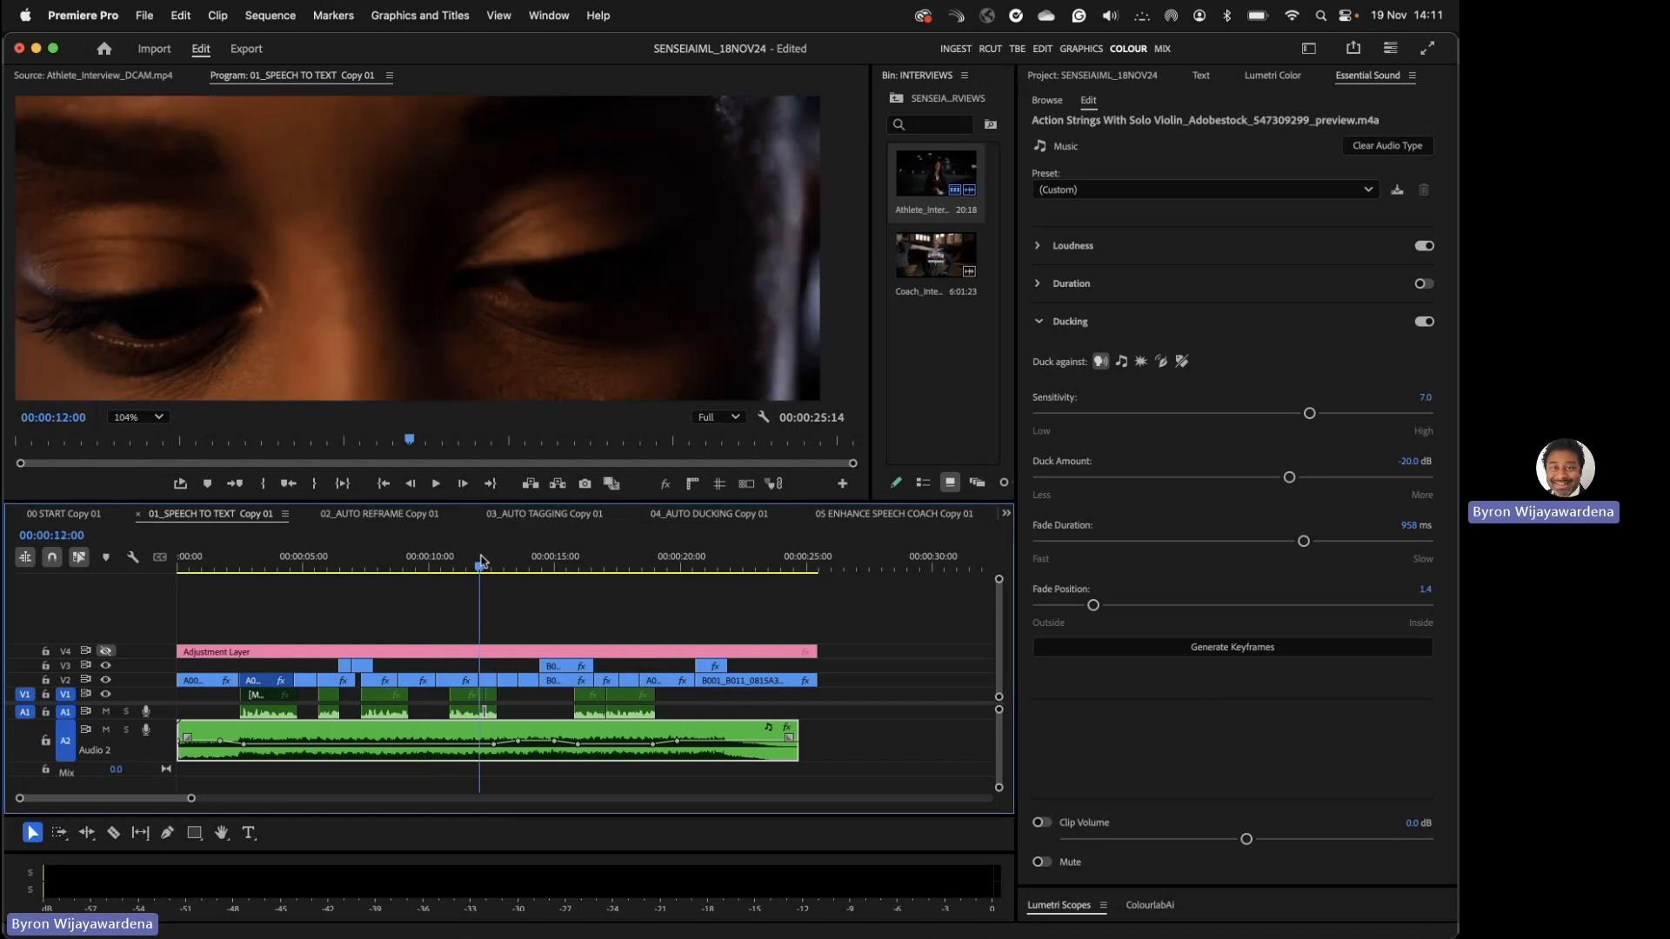
pyautogui.press('space')
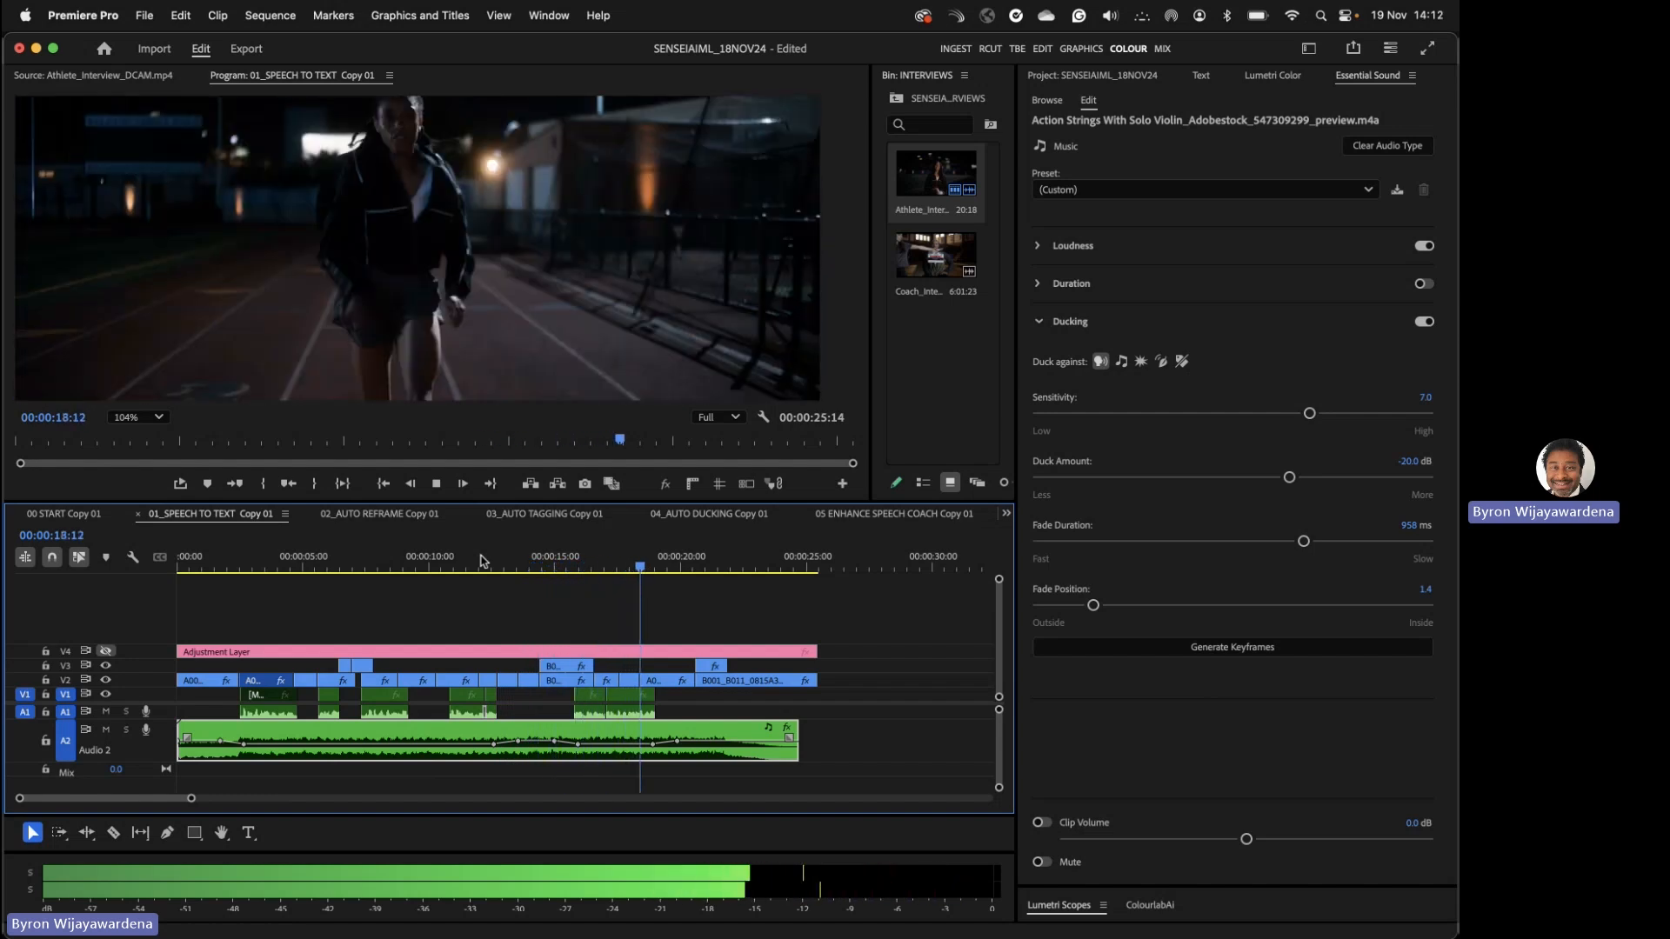
pyautogui.press('space')
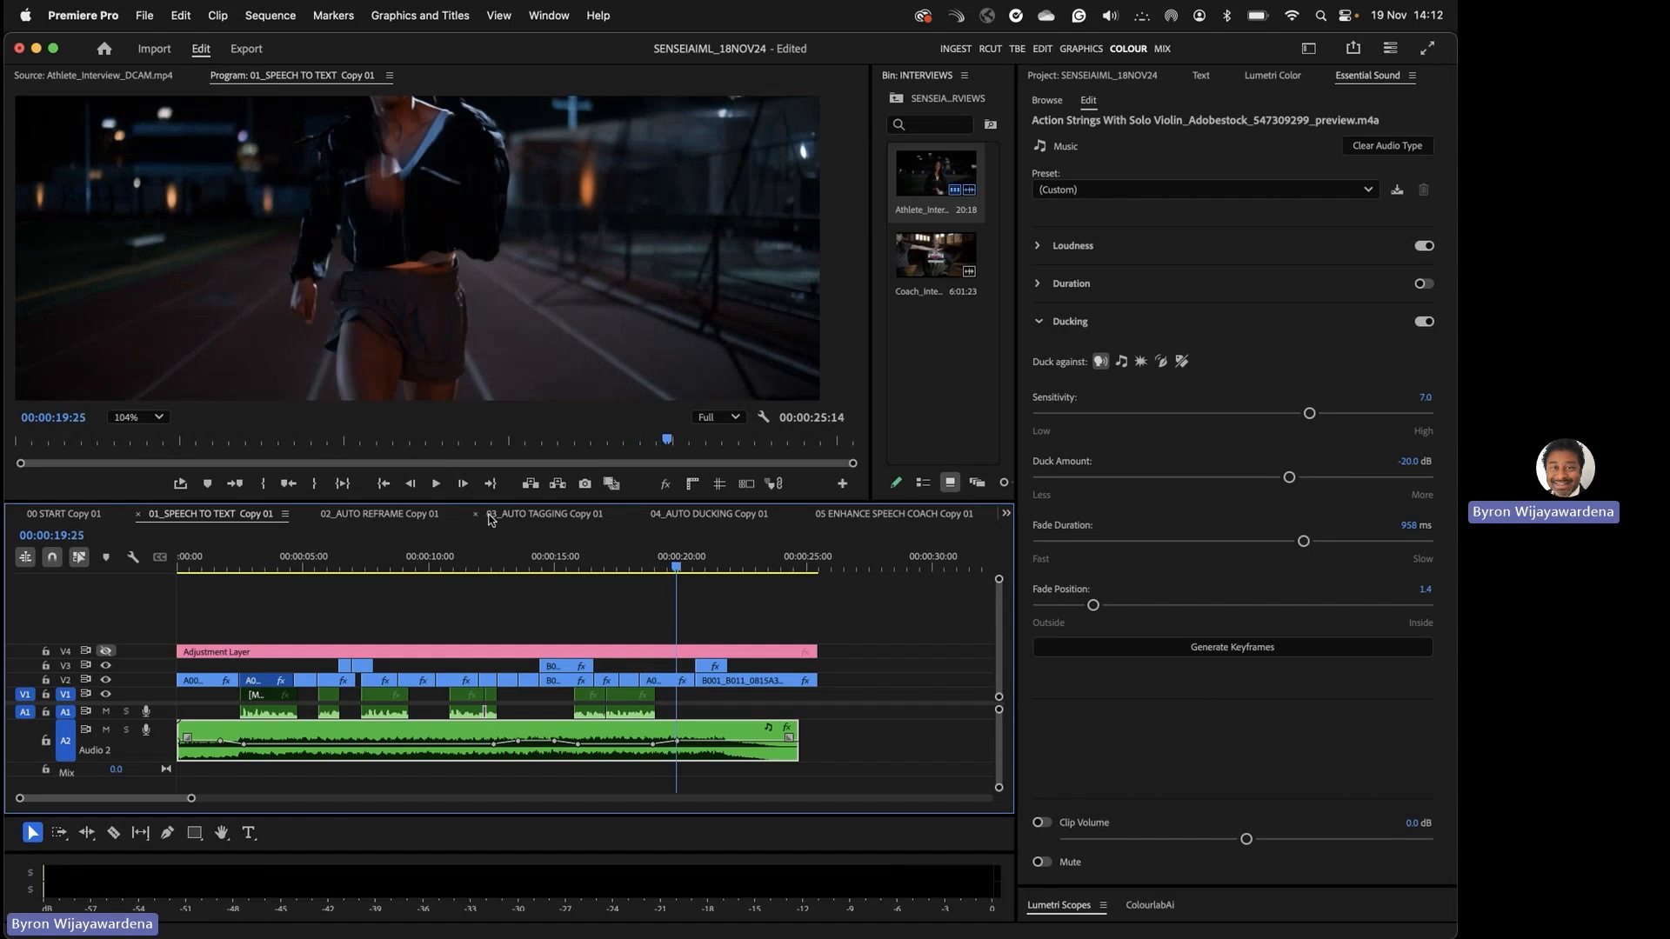
# - Enlarge the timeline, mute A2, and show the Adobe Stock music with the playhead parked at the sequence start
pyautogui.moveTo(474, 502); pyautogui.dragTo(453, 407)
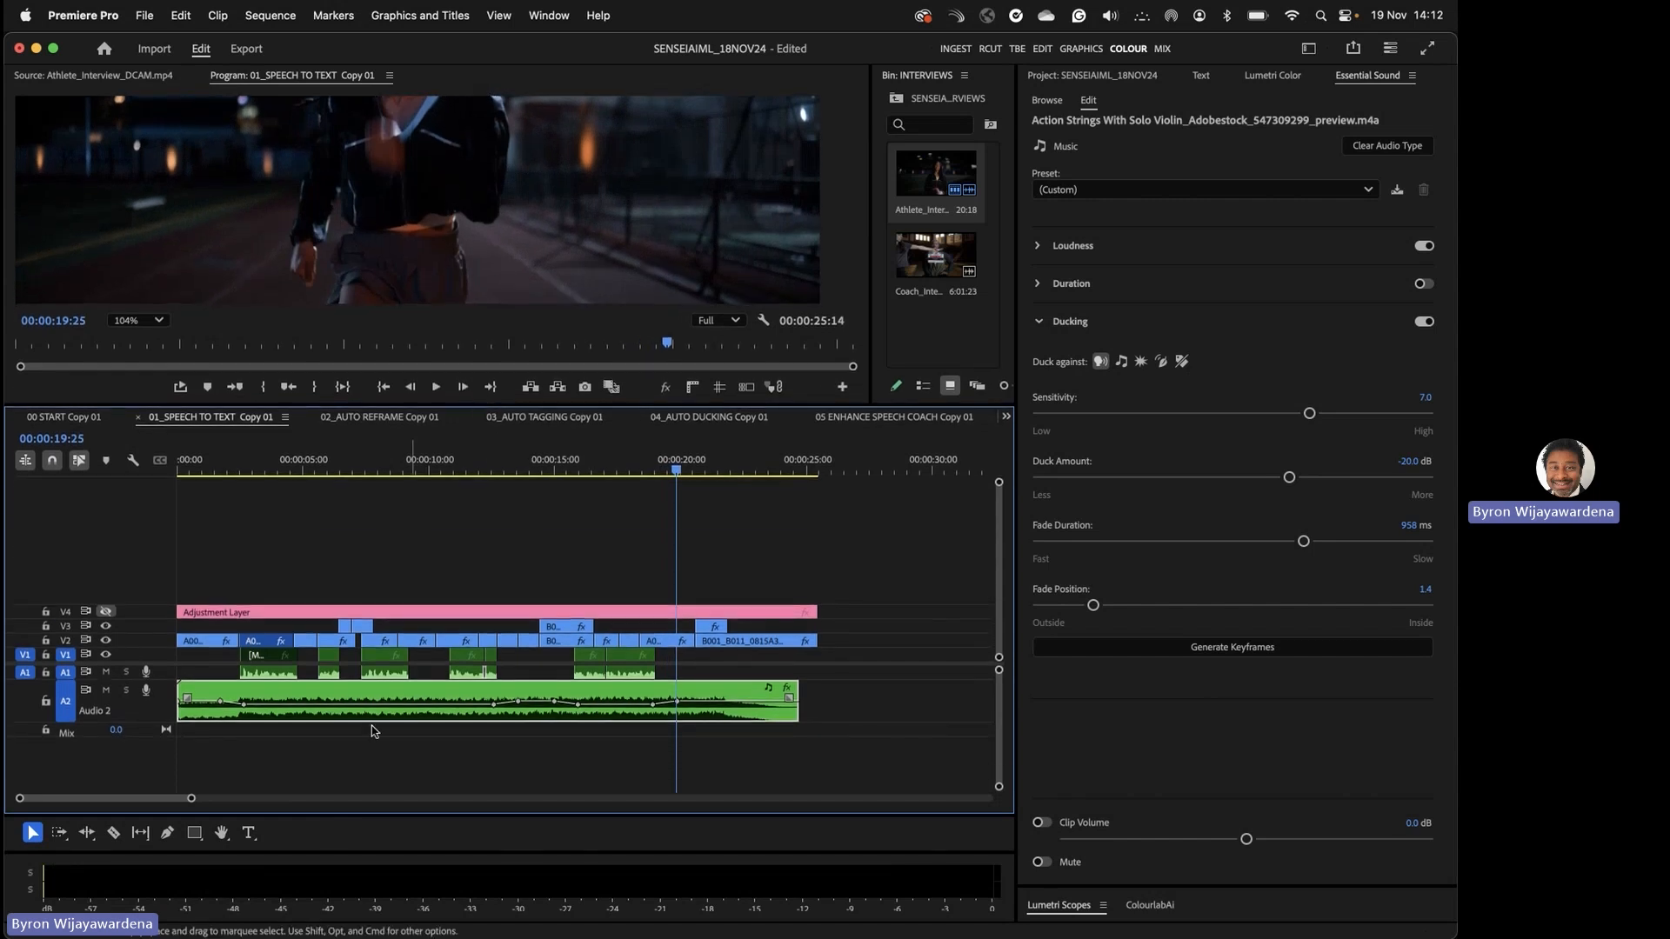
pyautogui.click(106, 691)
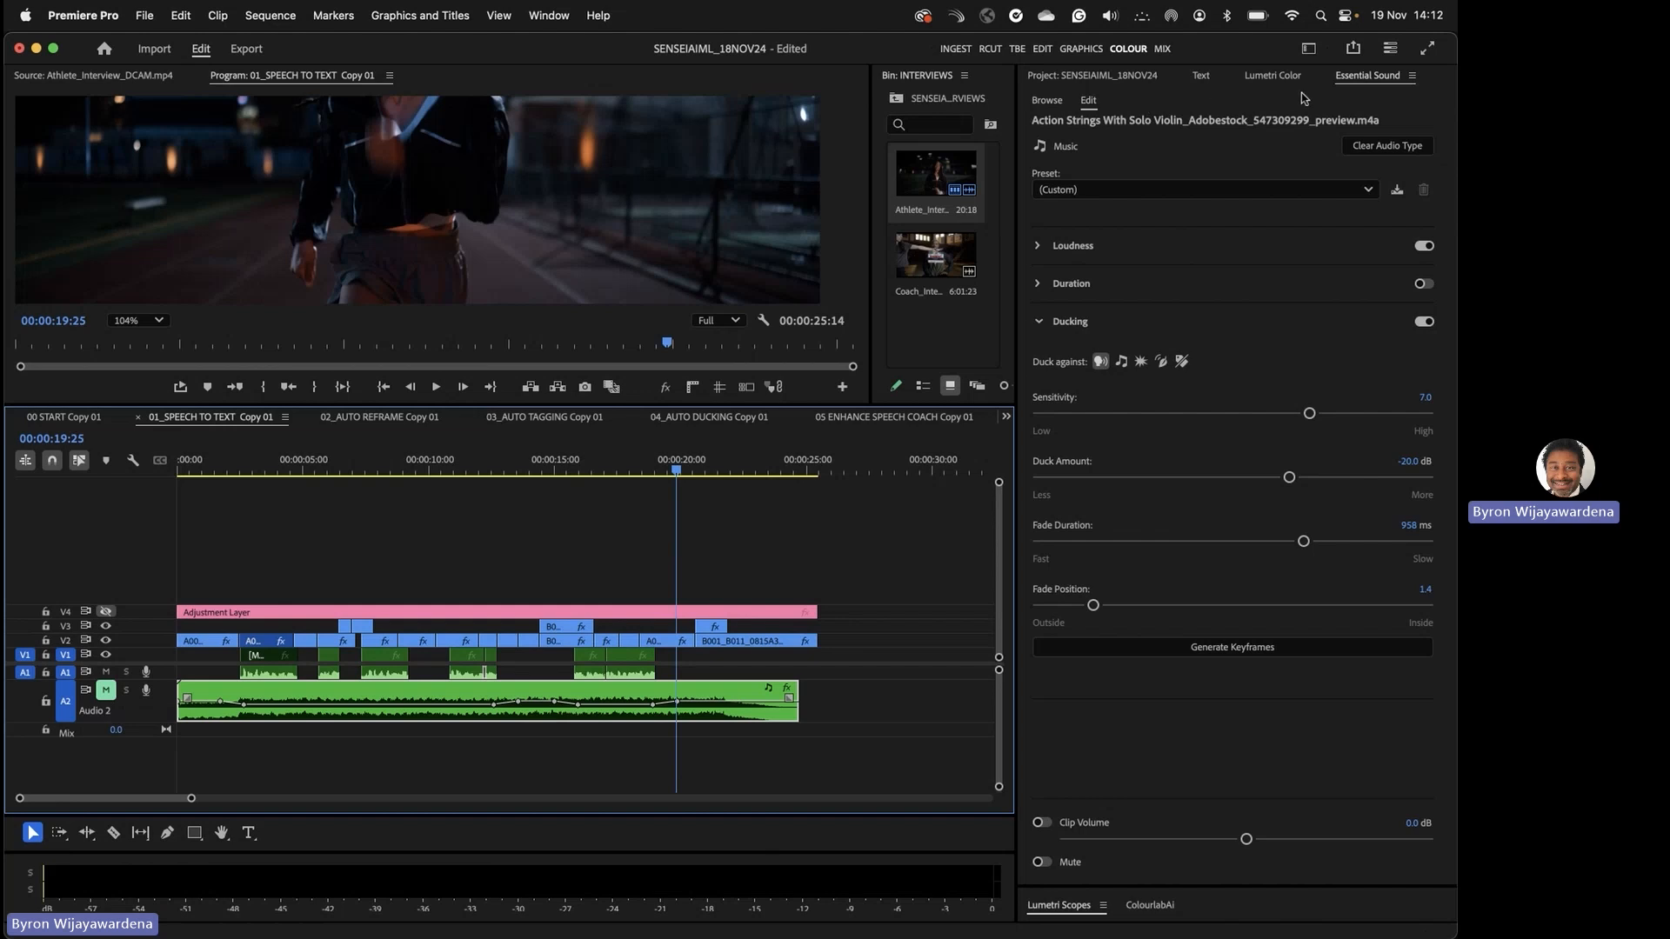
pyautogui.click(1047, 100)
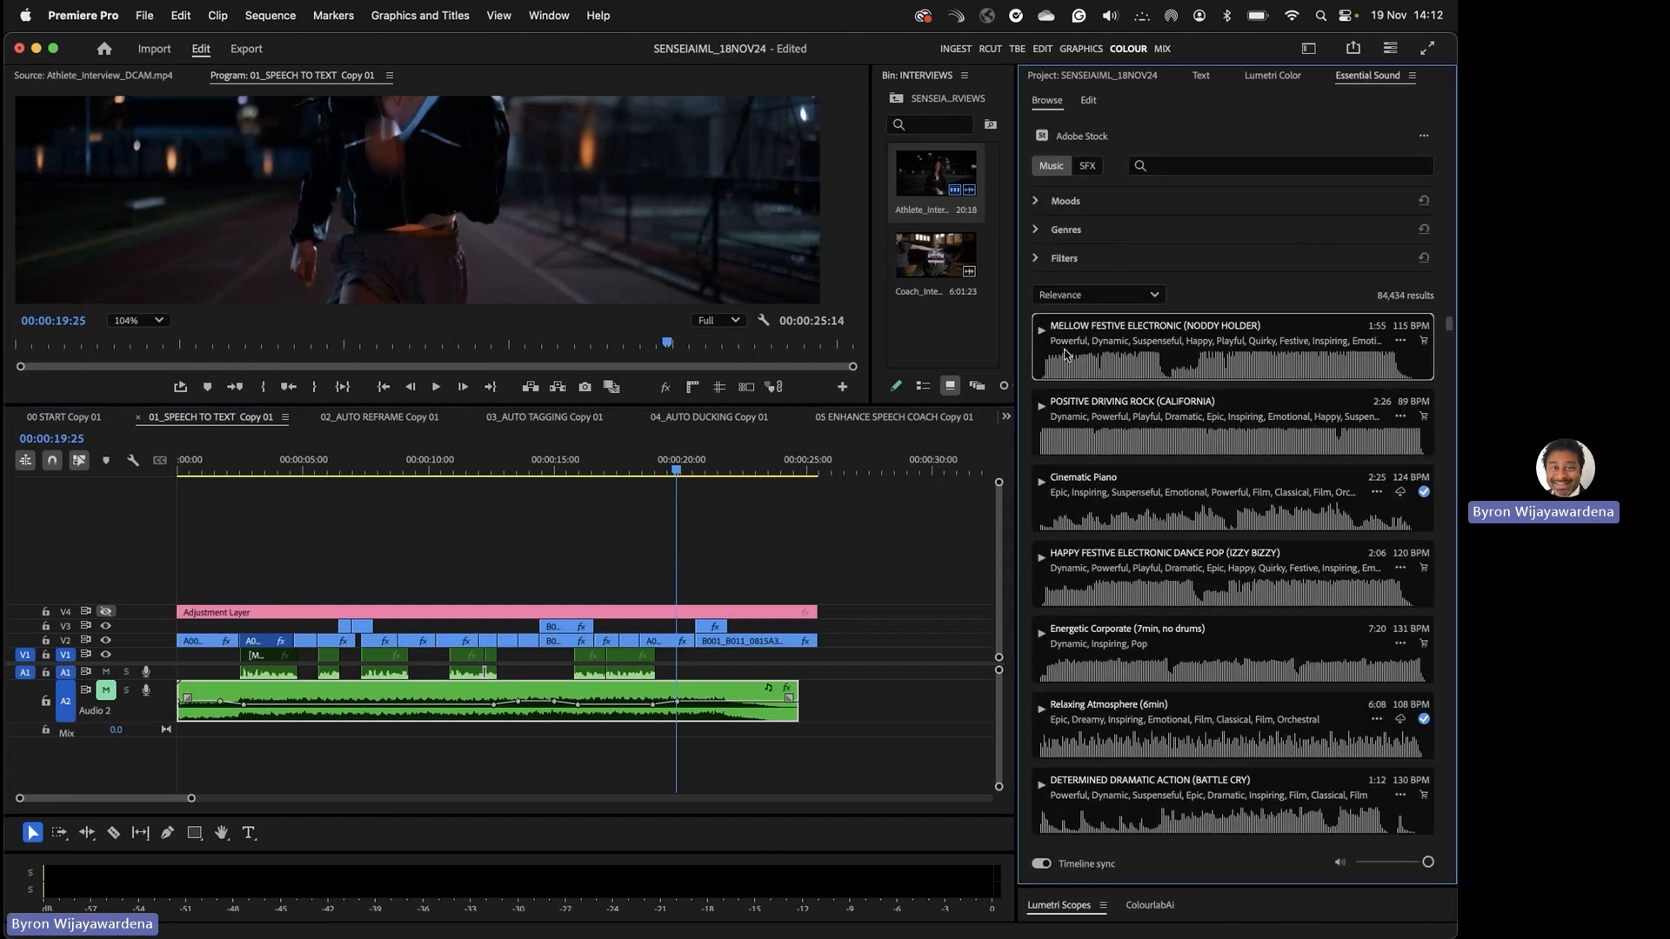
pyautogui.moveTo(216, 454); pyautogui.dragTo(151, 450)
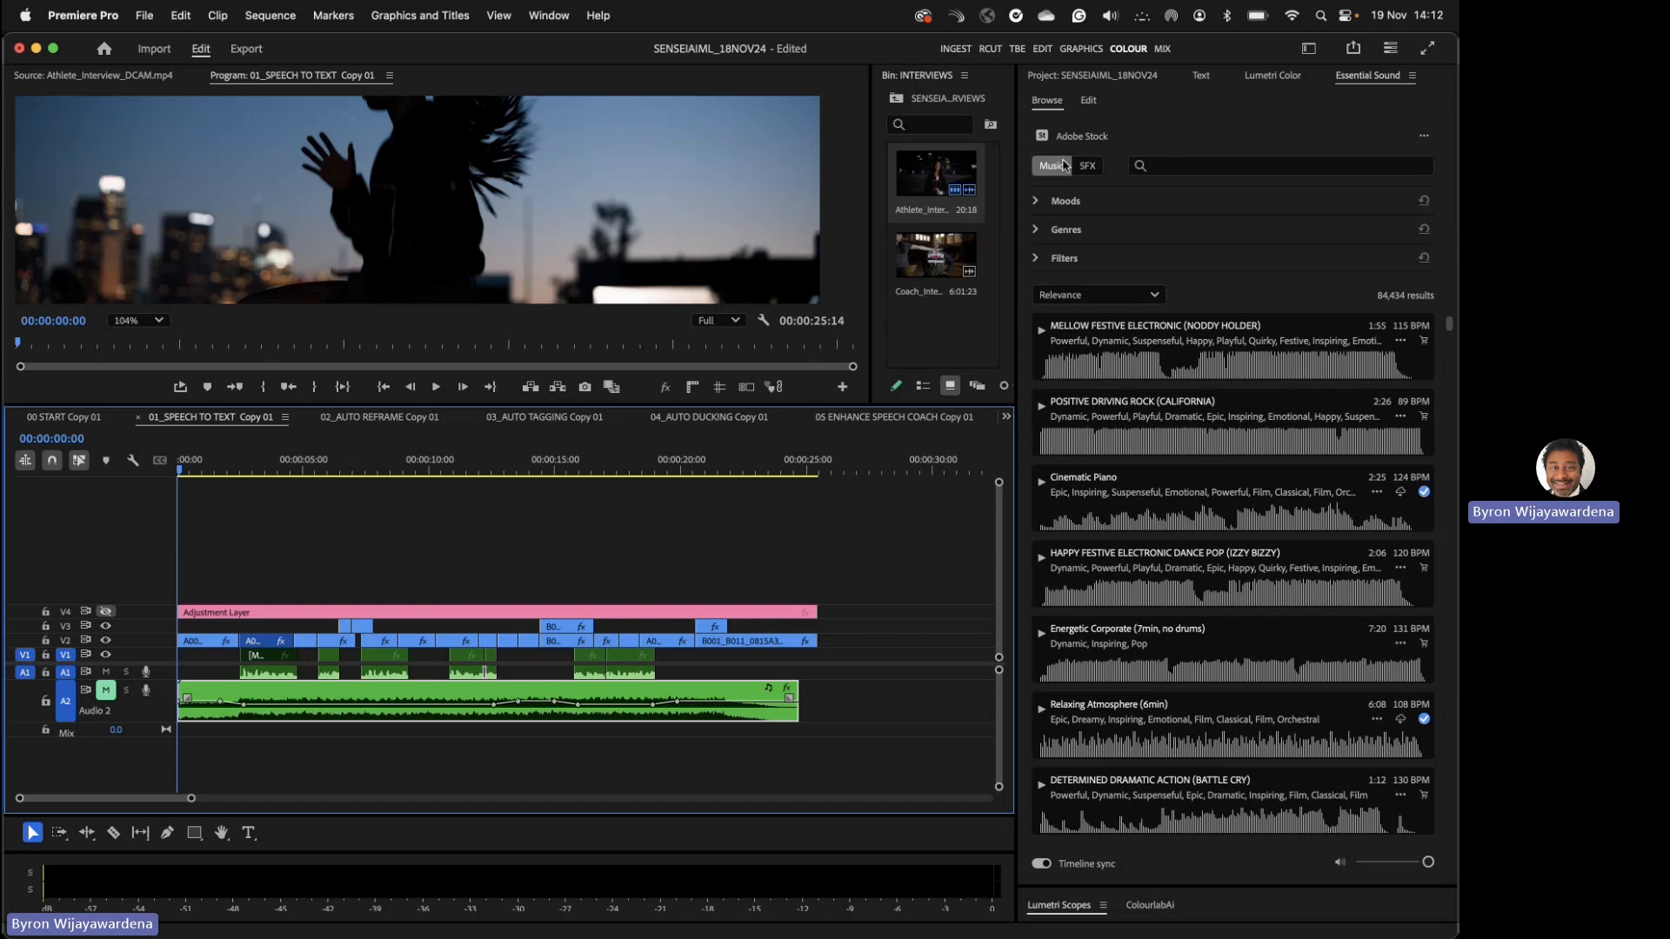
# - Filter the Adobe Stock music by the Dramatic mood and the Electronic genre, and look over the additional filter options
pyautogui.click(1036, 201)
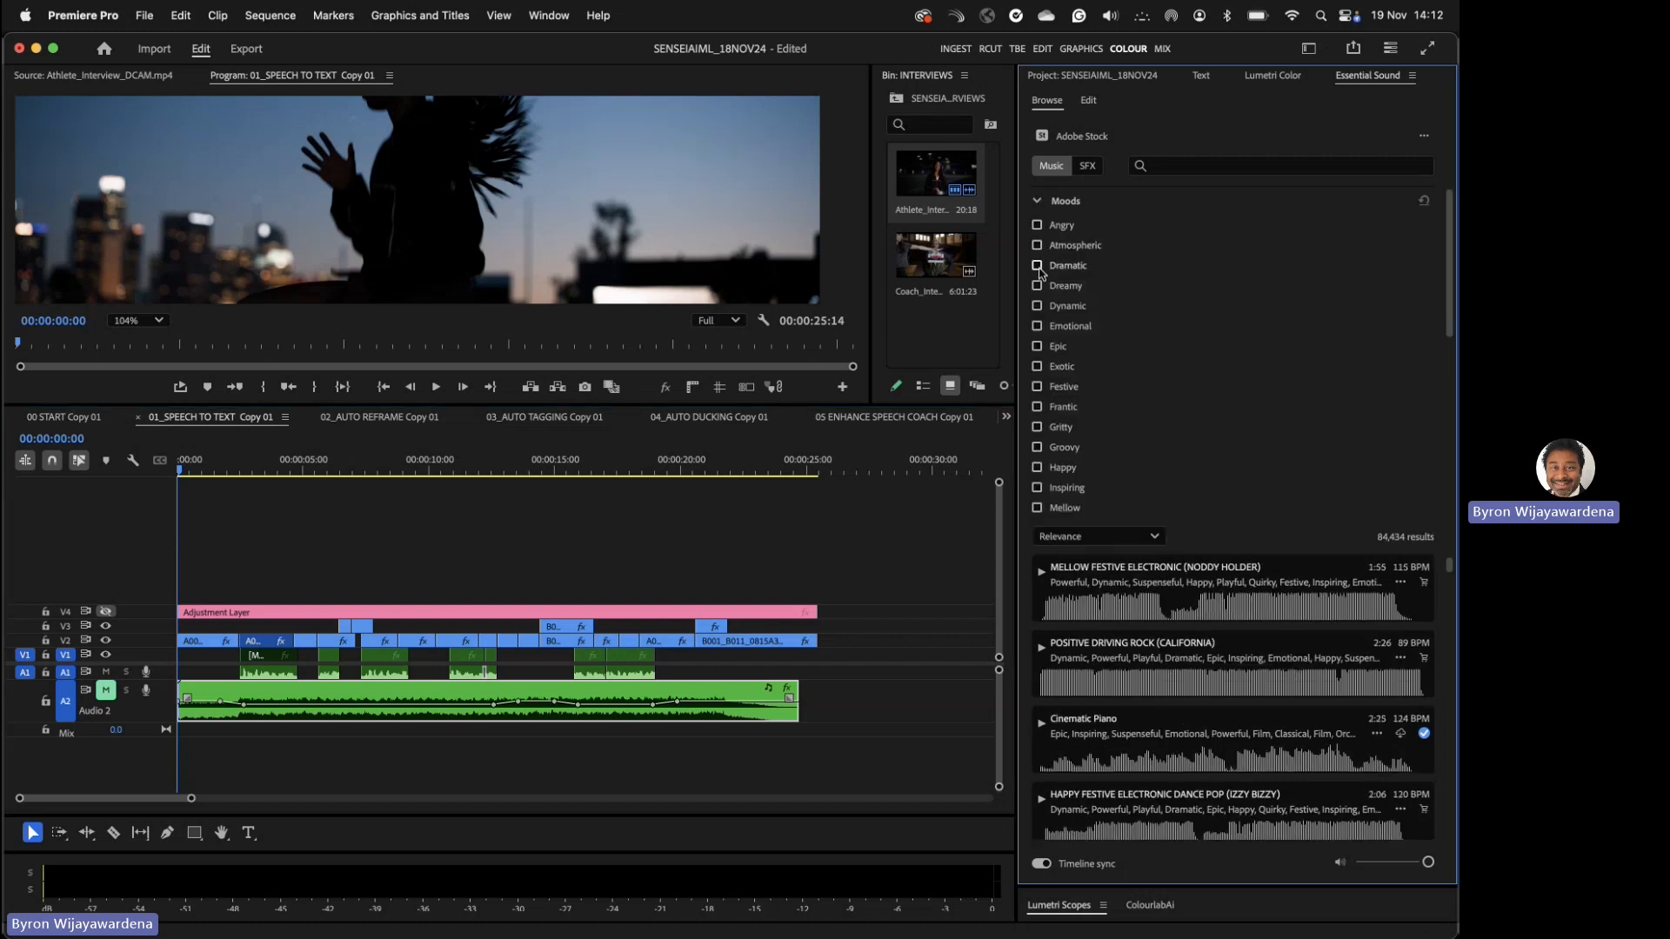
pyautogui.click(1037, 267)
pyautogui.click(1037, 201)
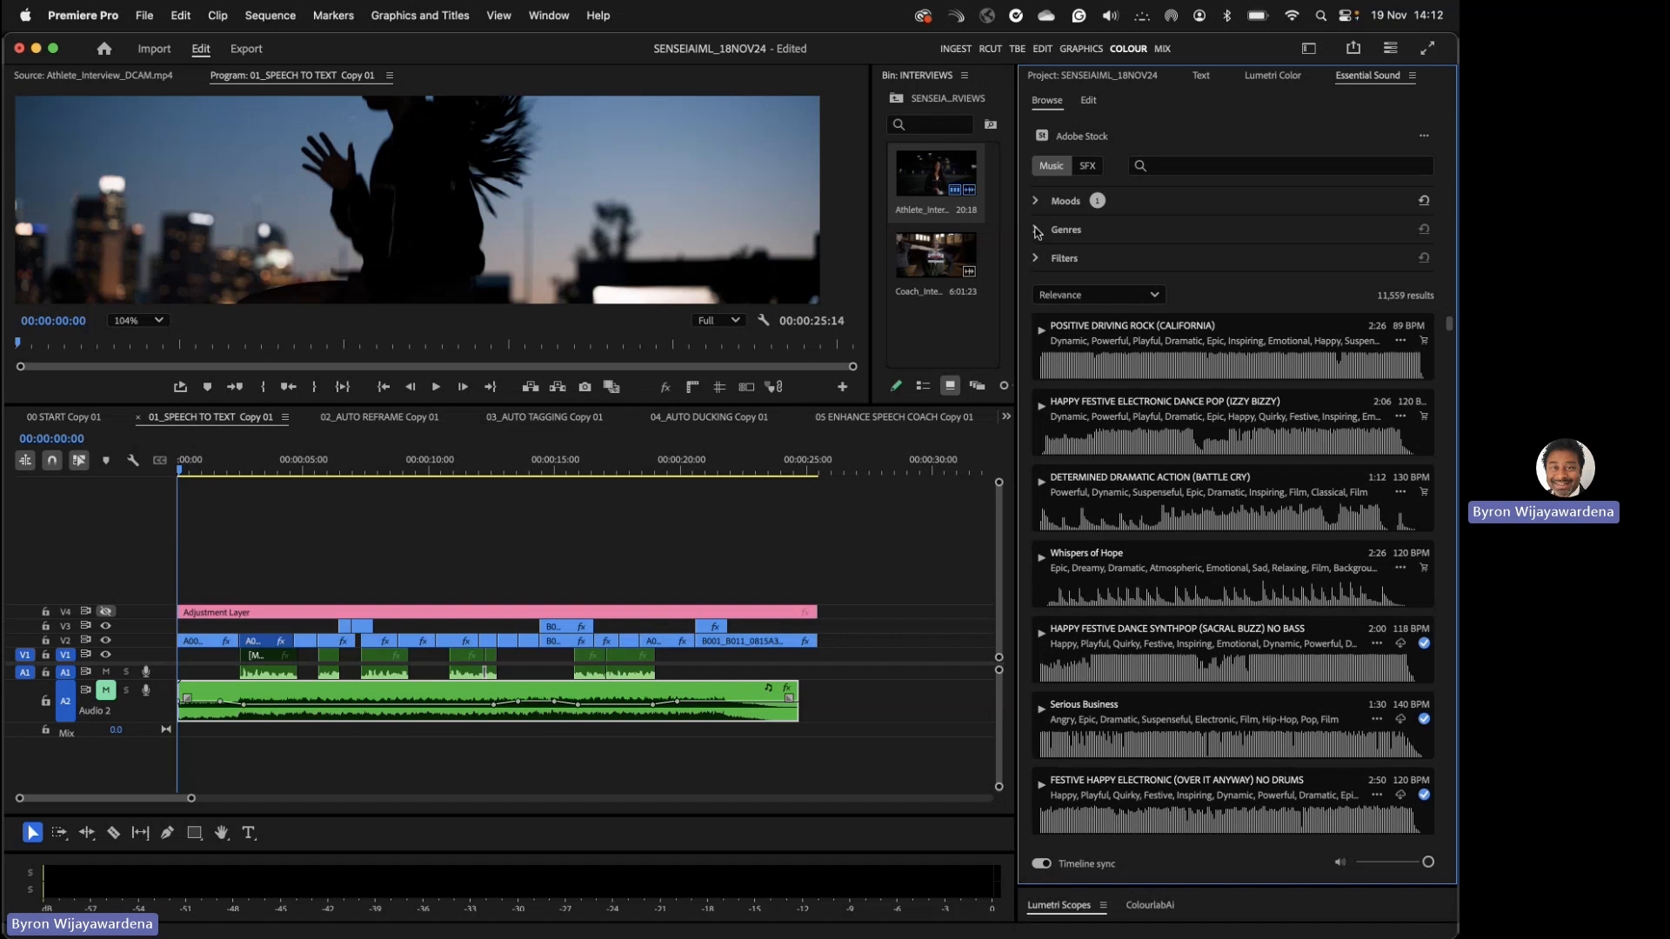
pyautogui.click(1037, 230)
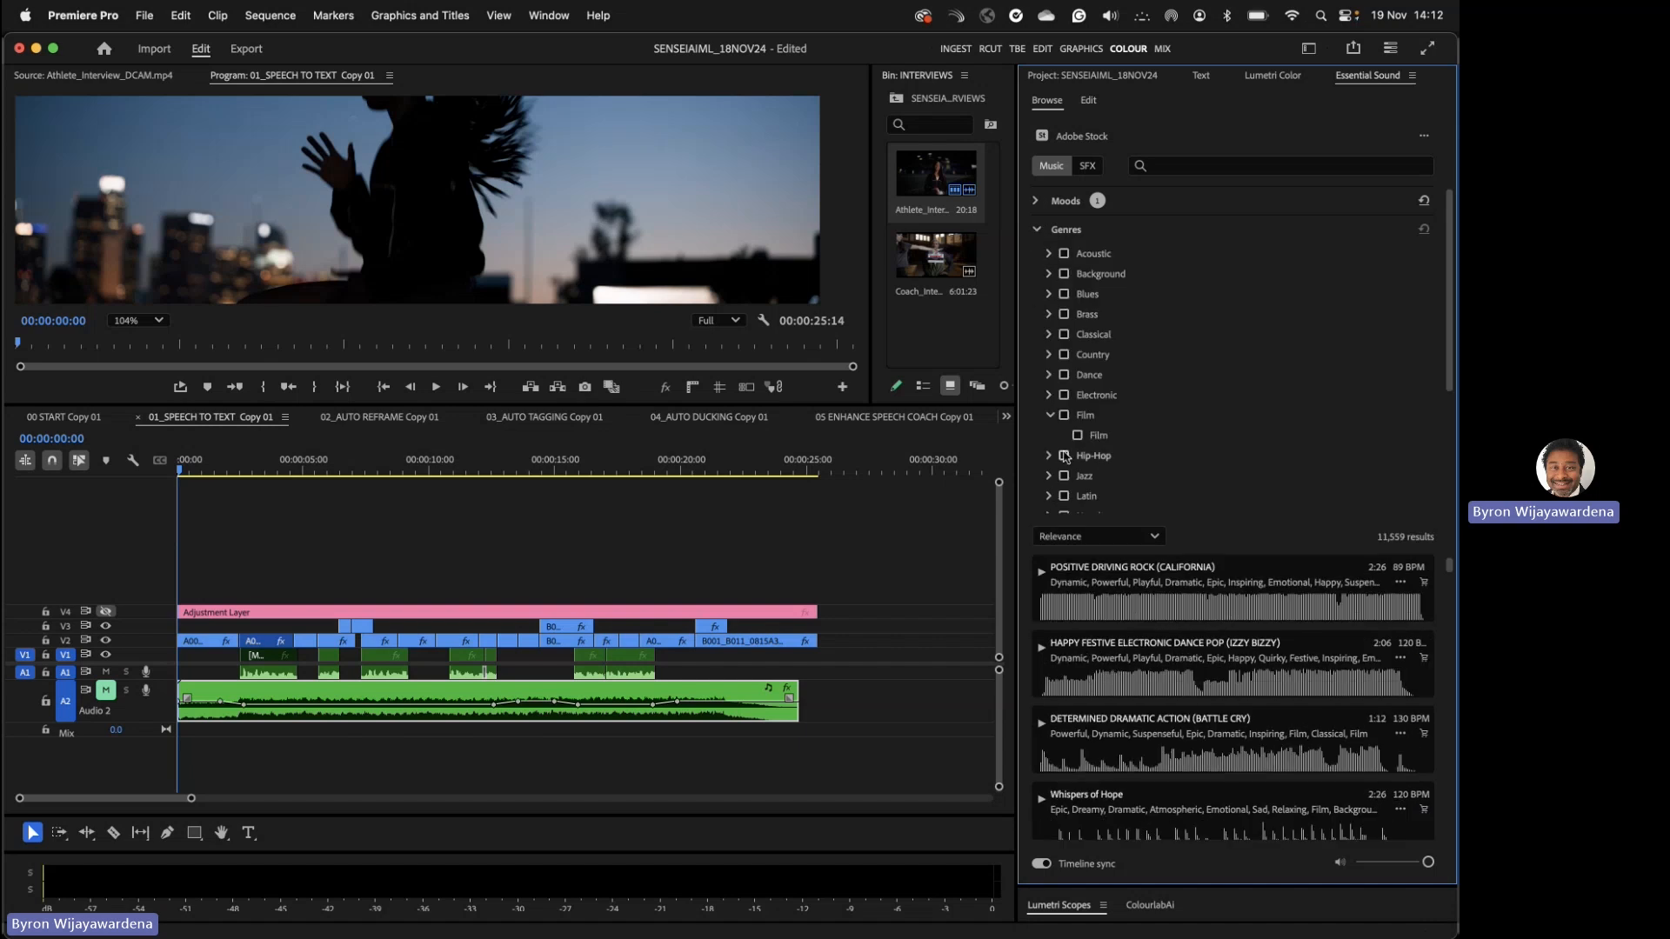
pyautogui.click(1050, 415)
pyautogui.click(1063, 394)
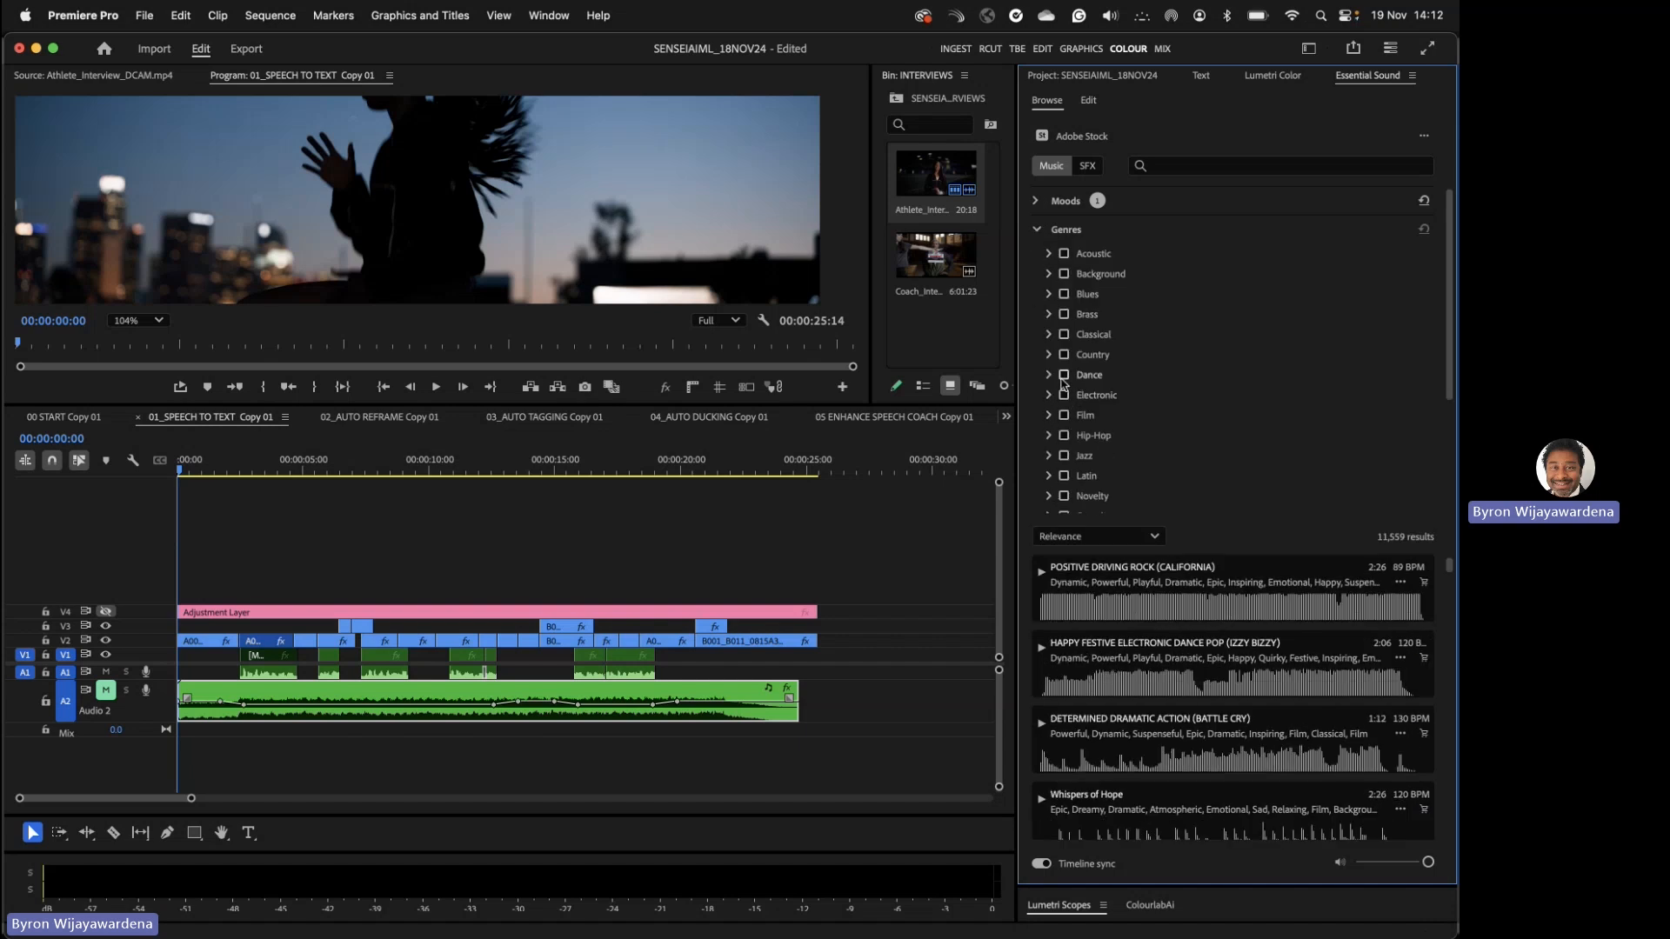
pyautogui.click(1037, 231)
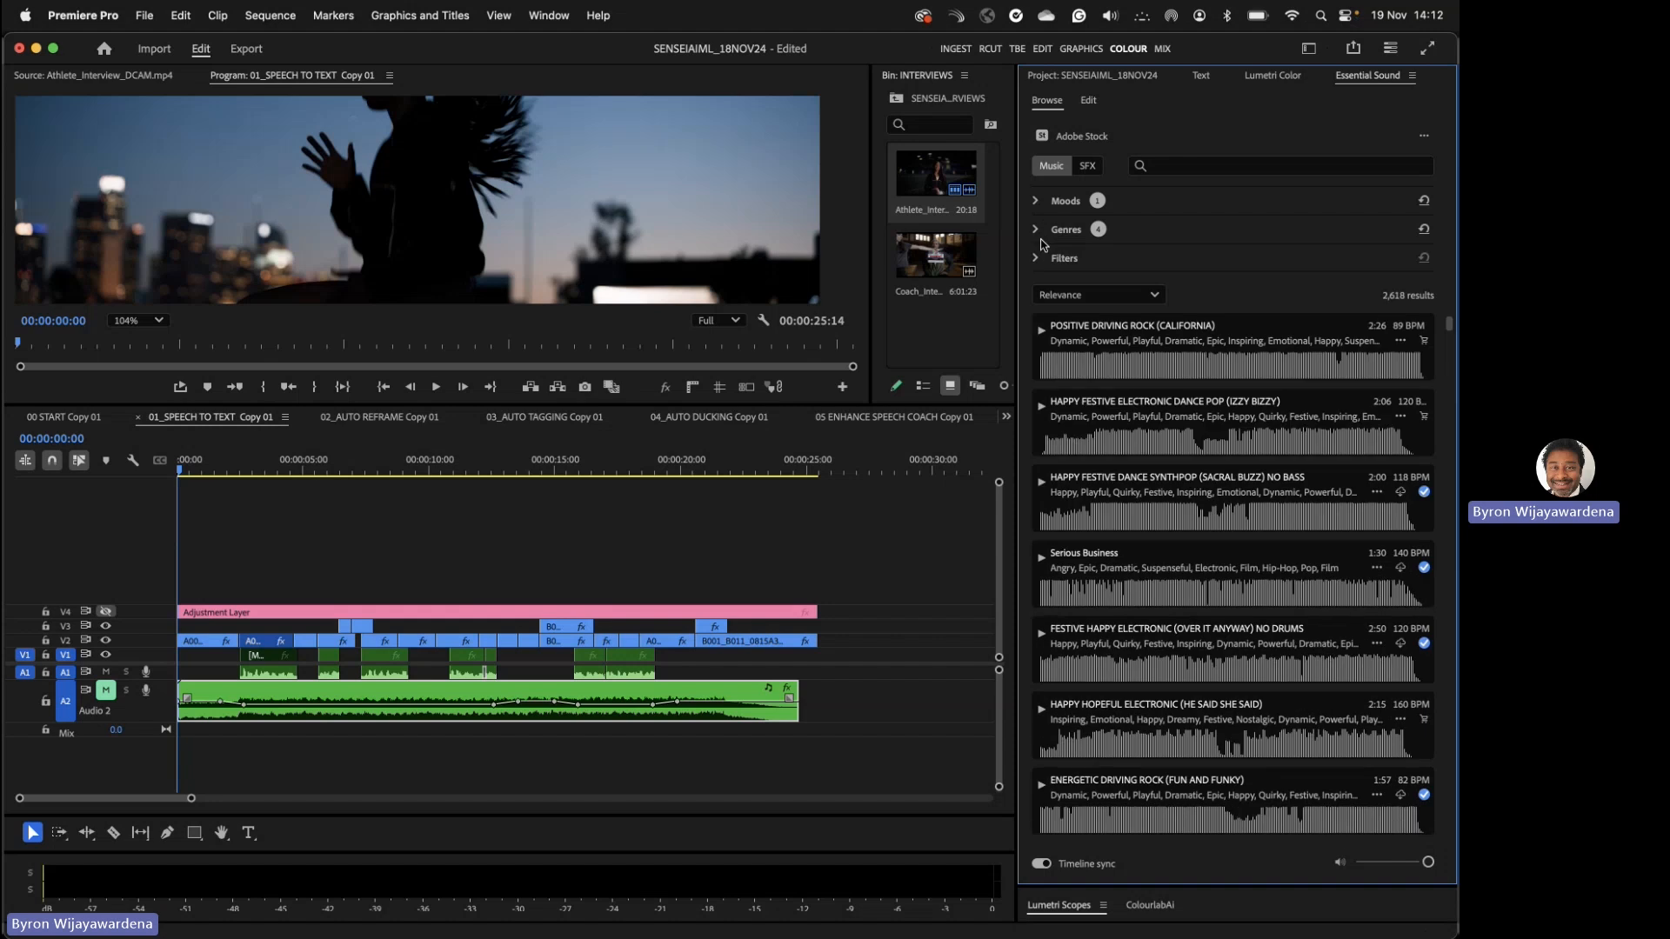
pyautogui.click(1036, 260)
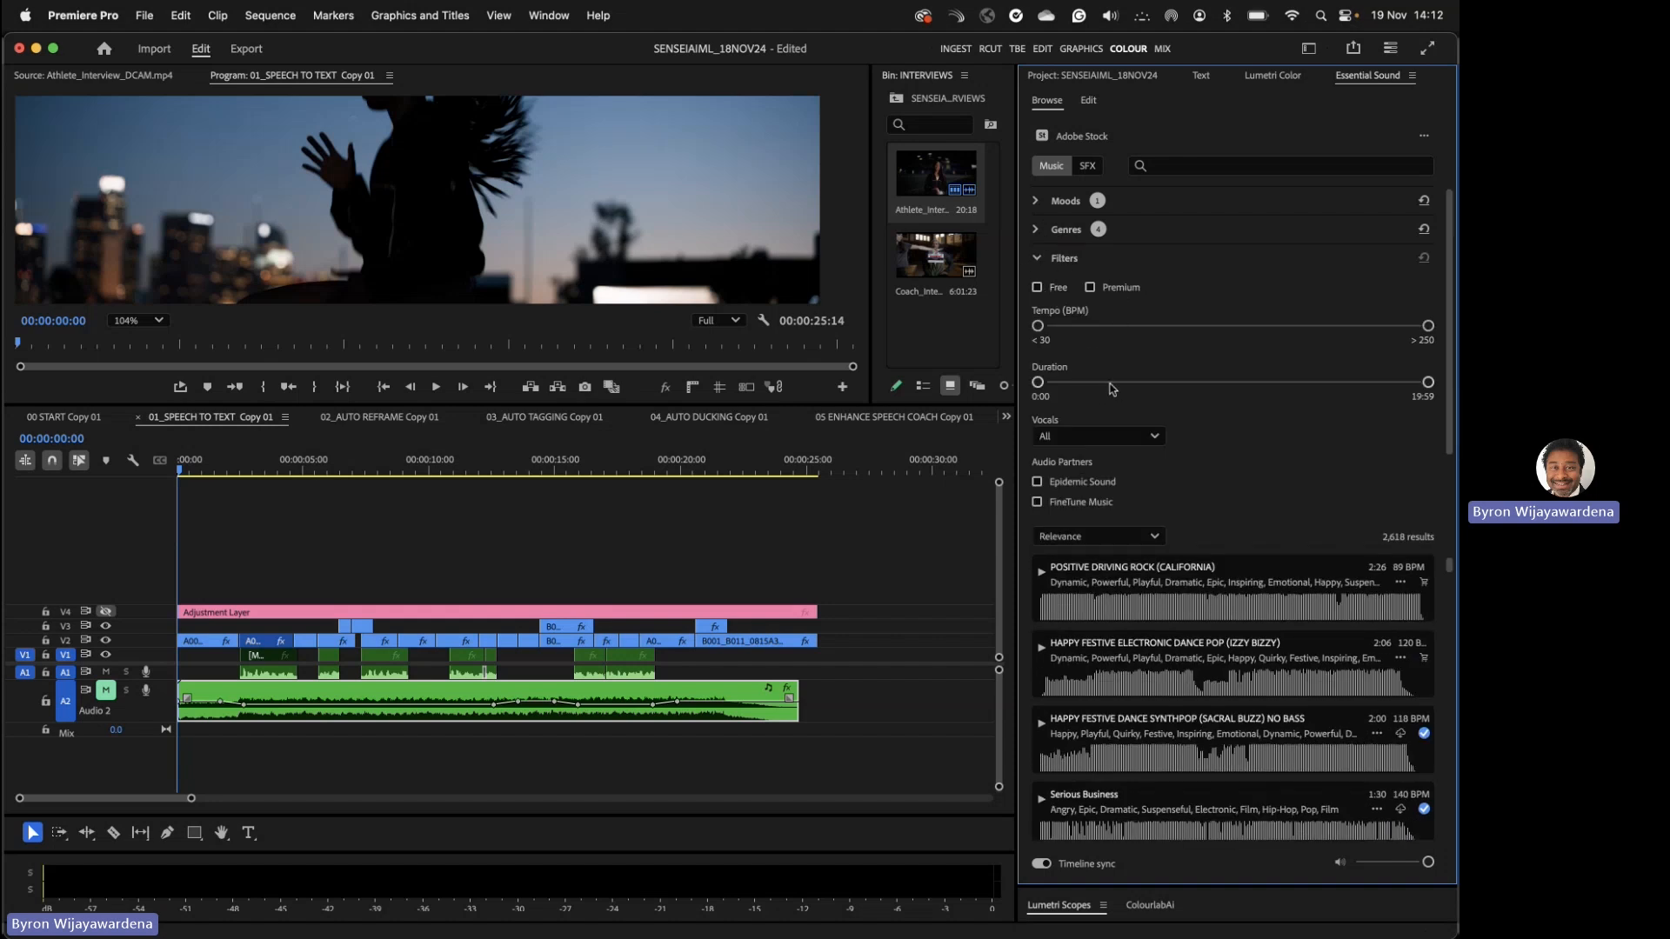
pyautogui.click(1037, 259)
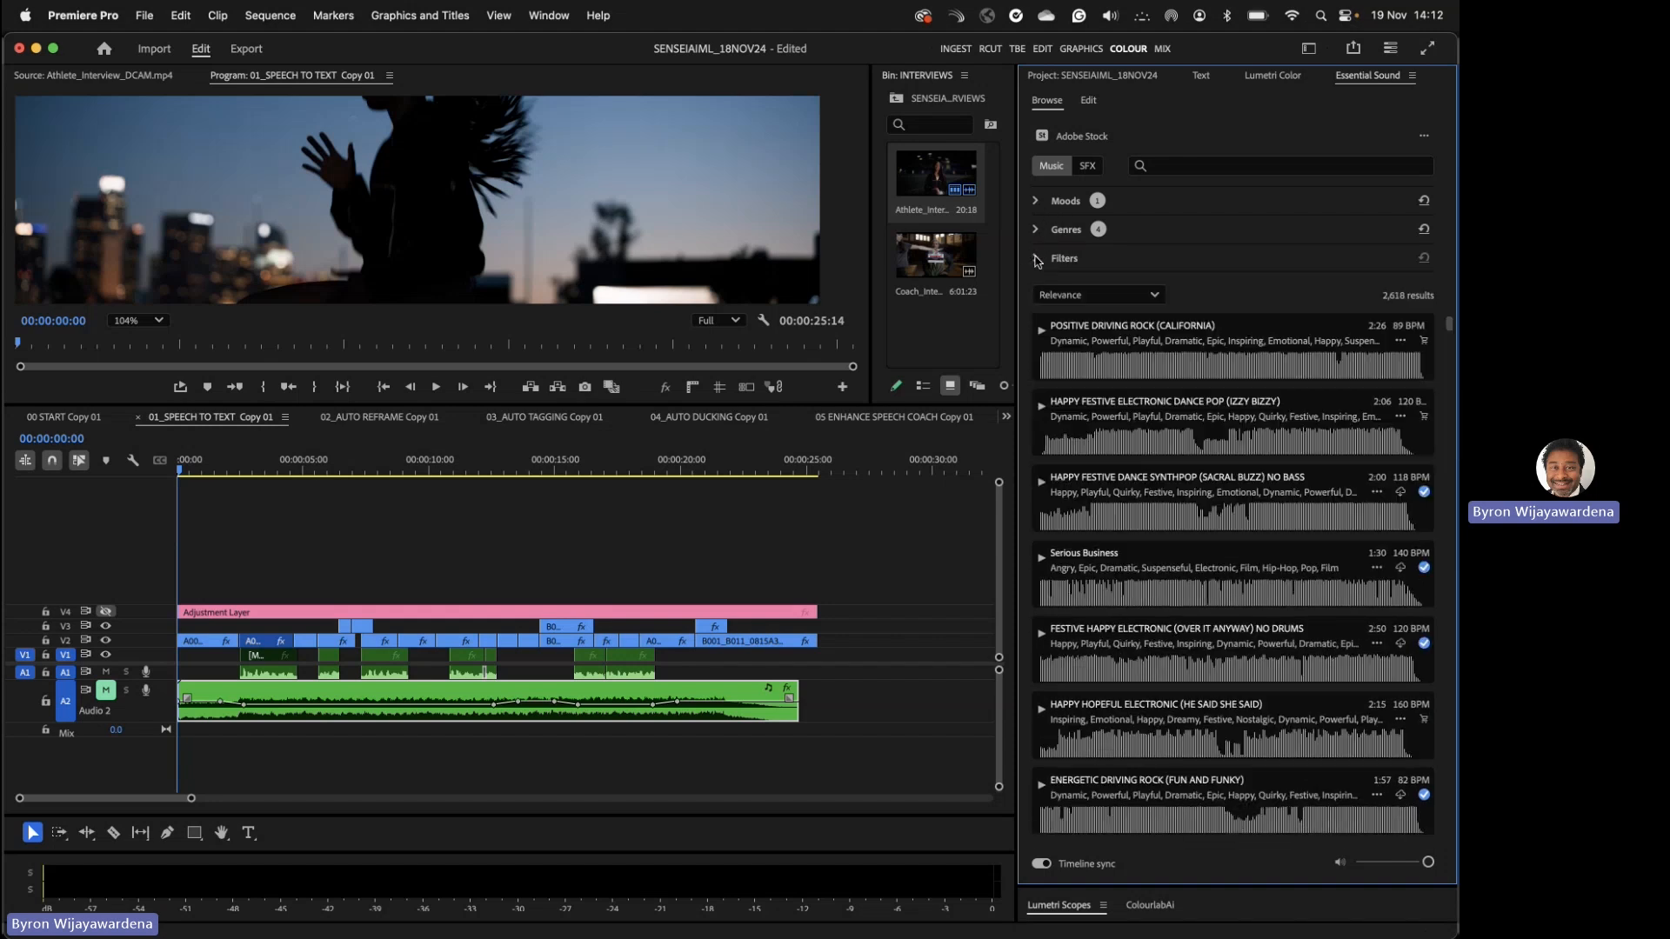
# - Preview the first three filtered stock tracks in sync with the sequence, from POSITIVE DRIVING ROCK to HAPPY FESTIVE DANCE SYNTHPOP
pyautogui.click(1042, 333)
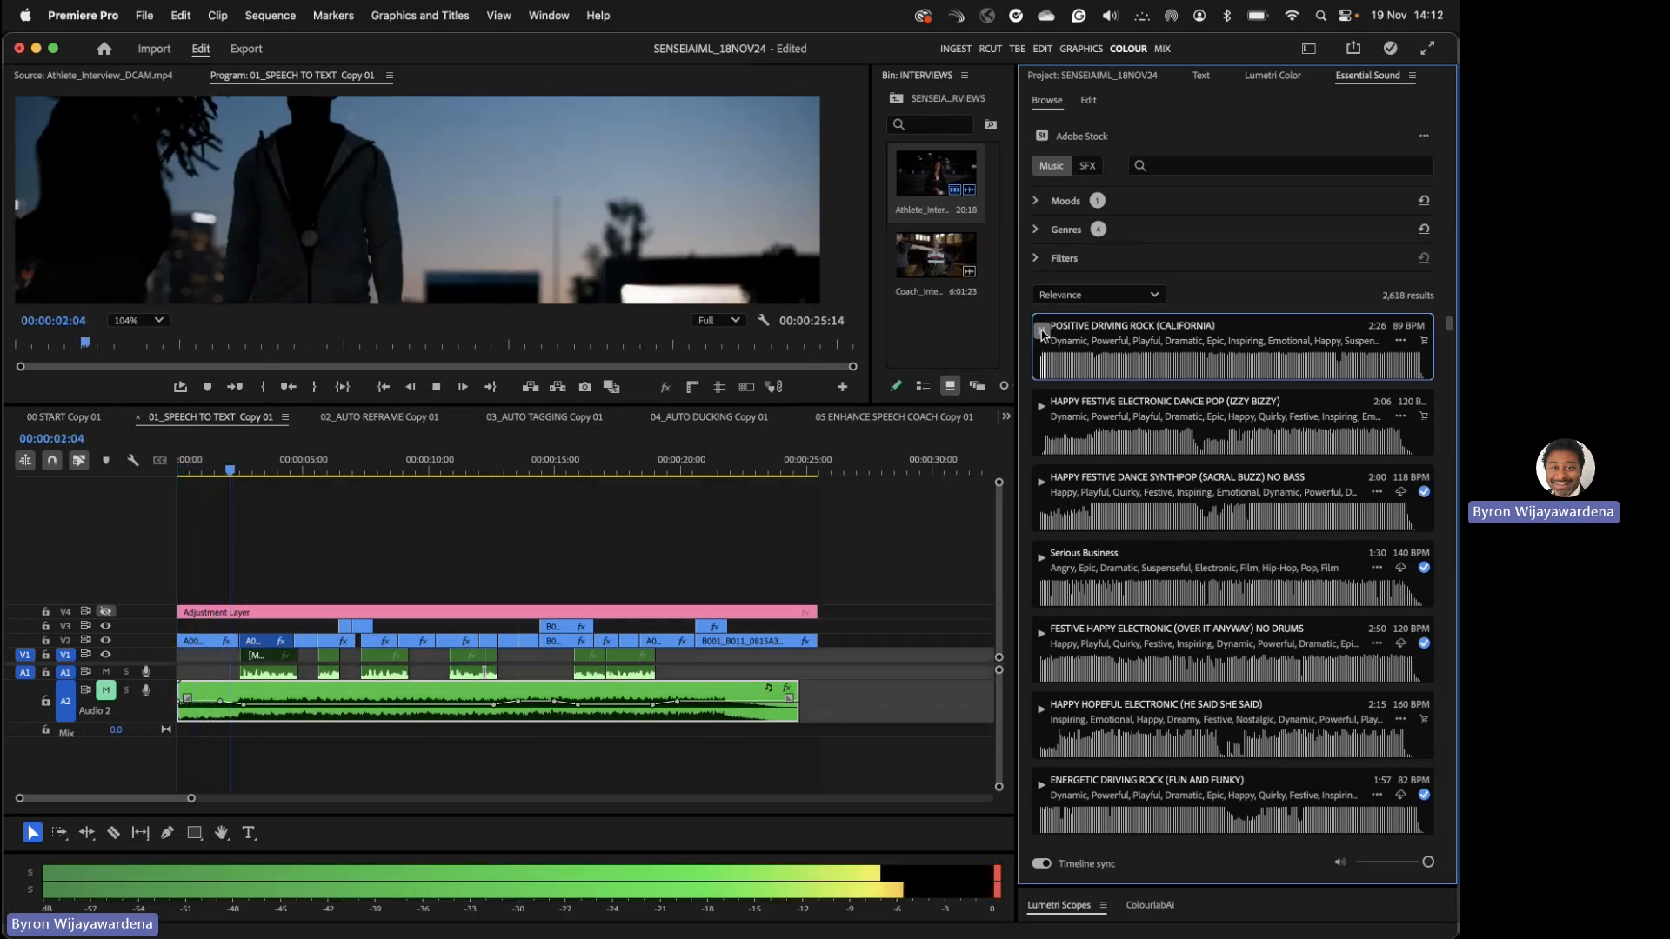
pyautogui.click(1042, 407)
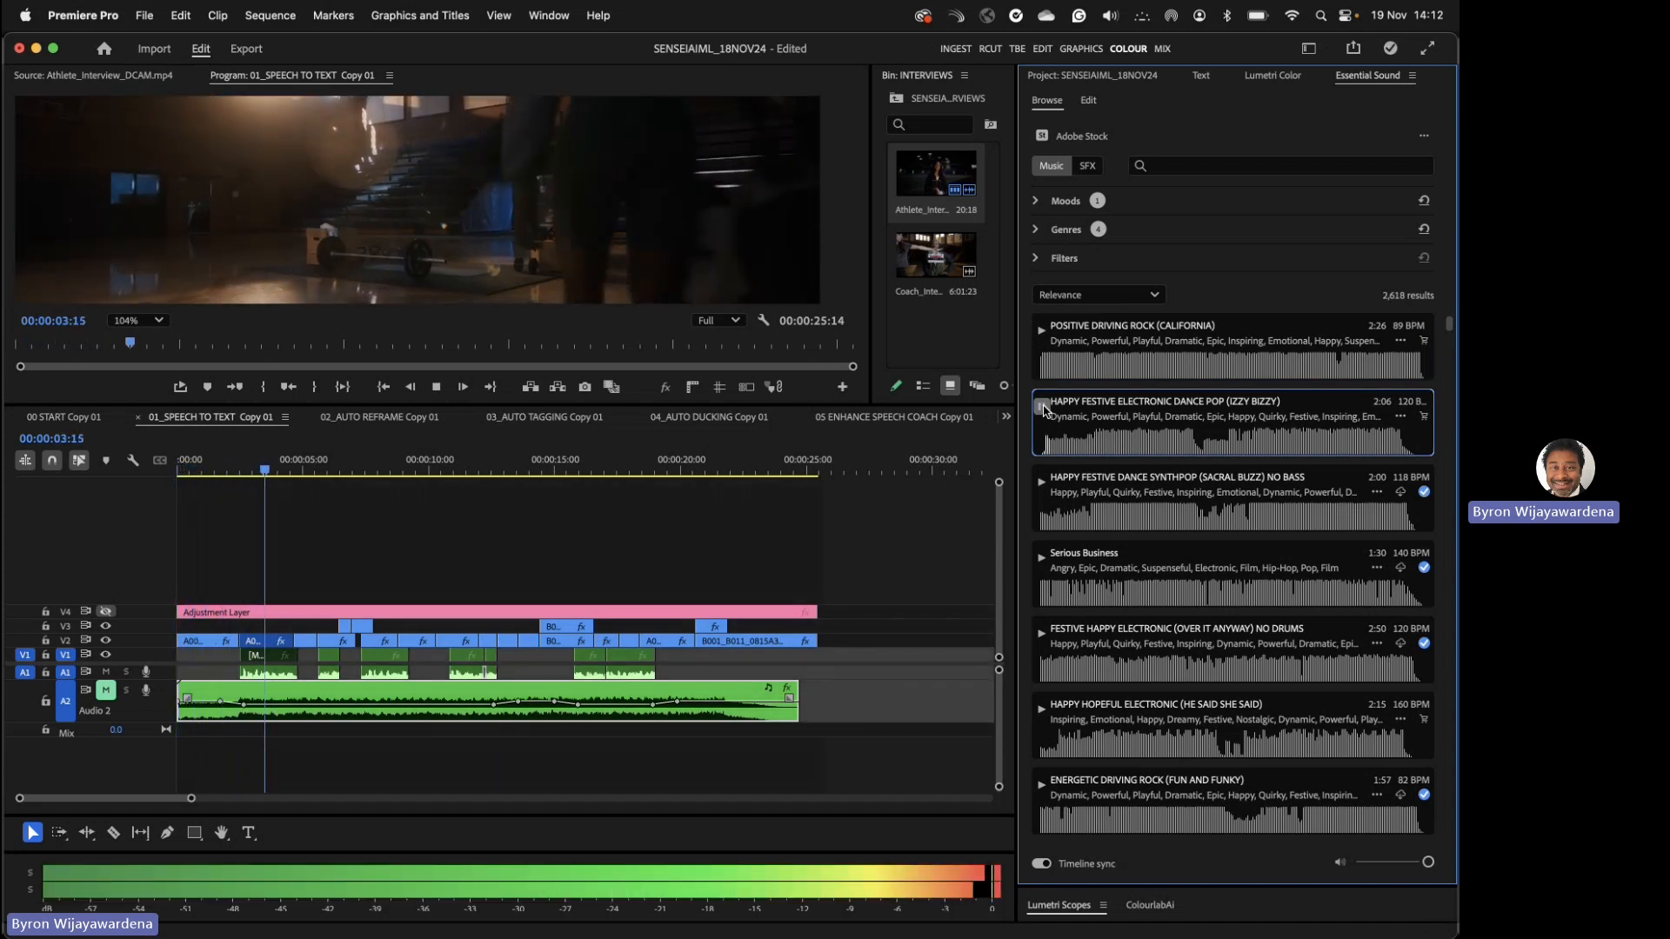
pyautogui.click(1043, 407)
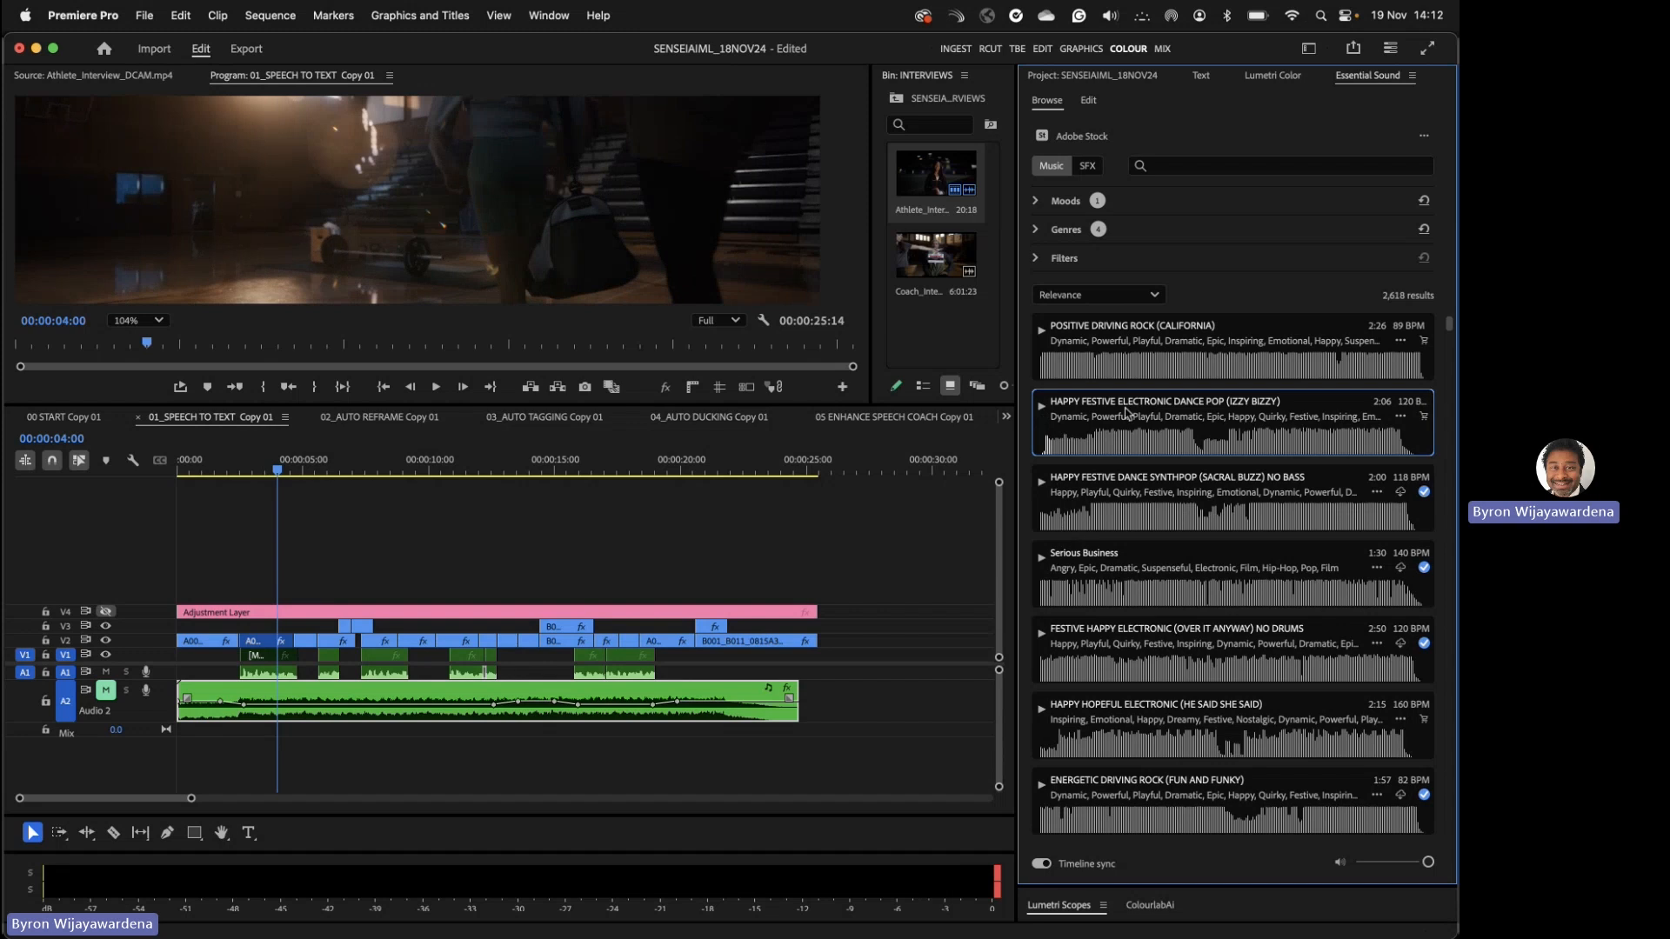
pyautogui.click(1042, 483)
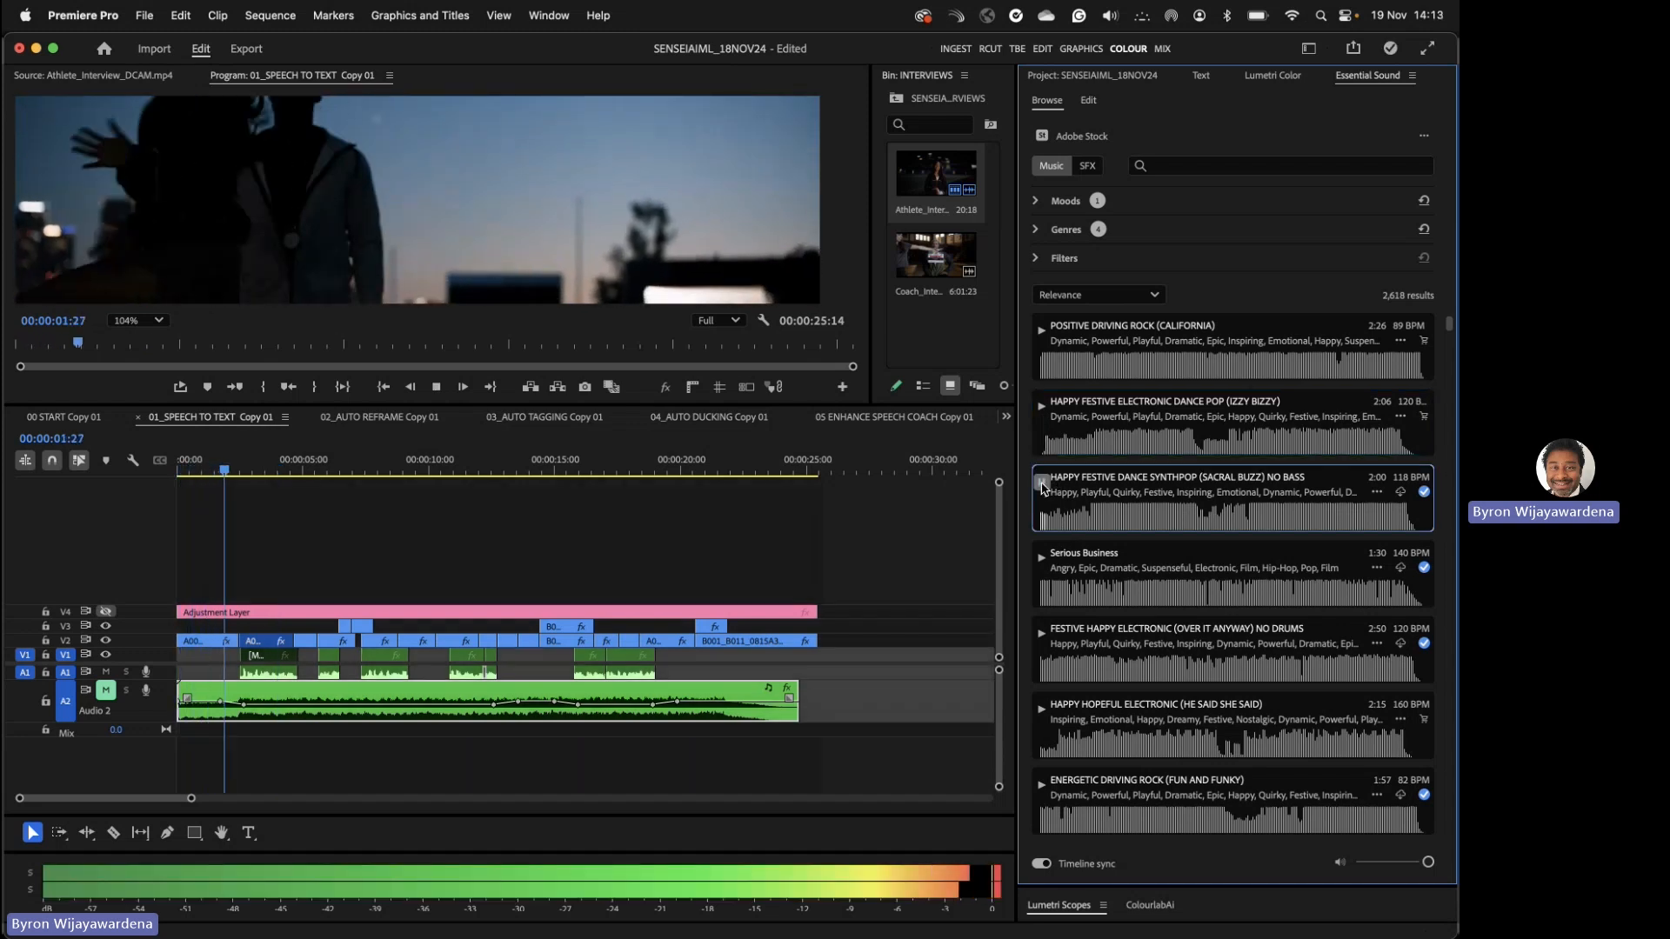
pyautogui.click(1042, 487)
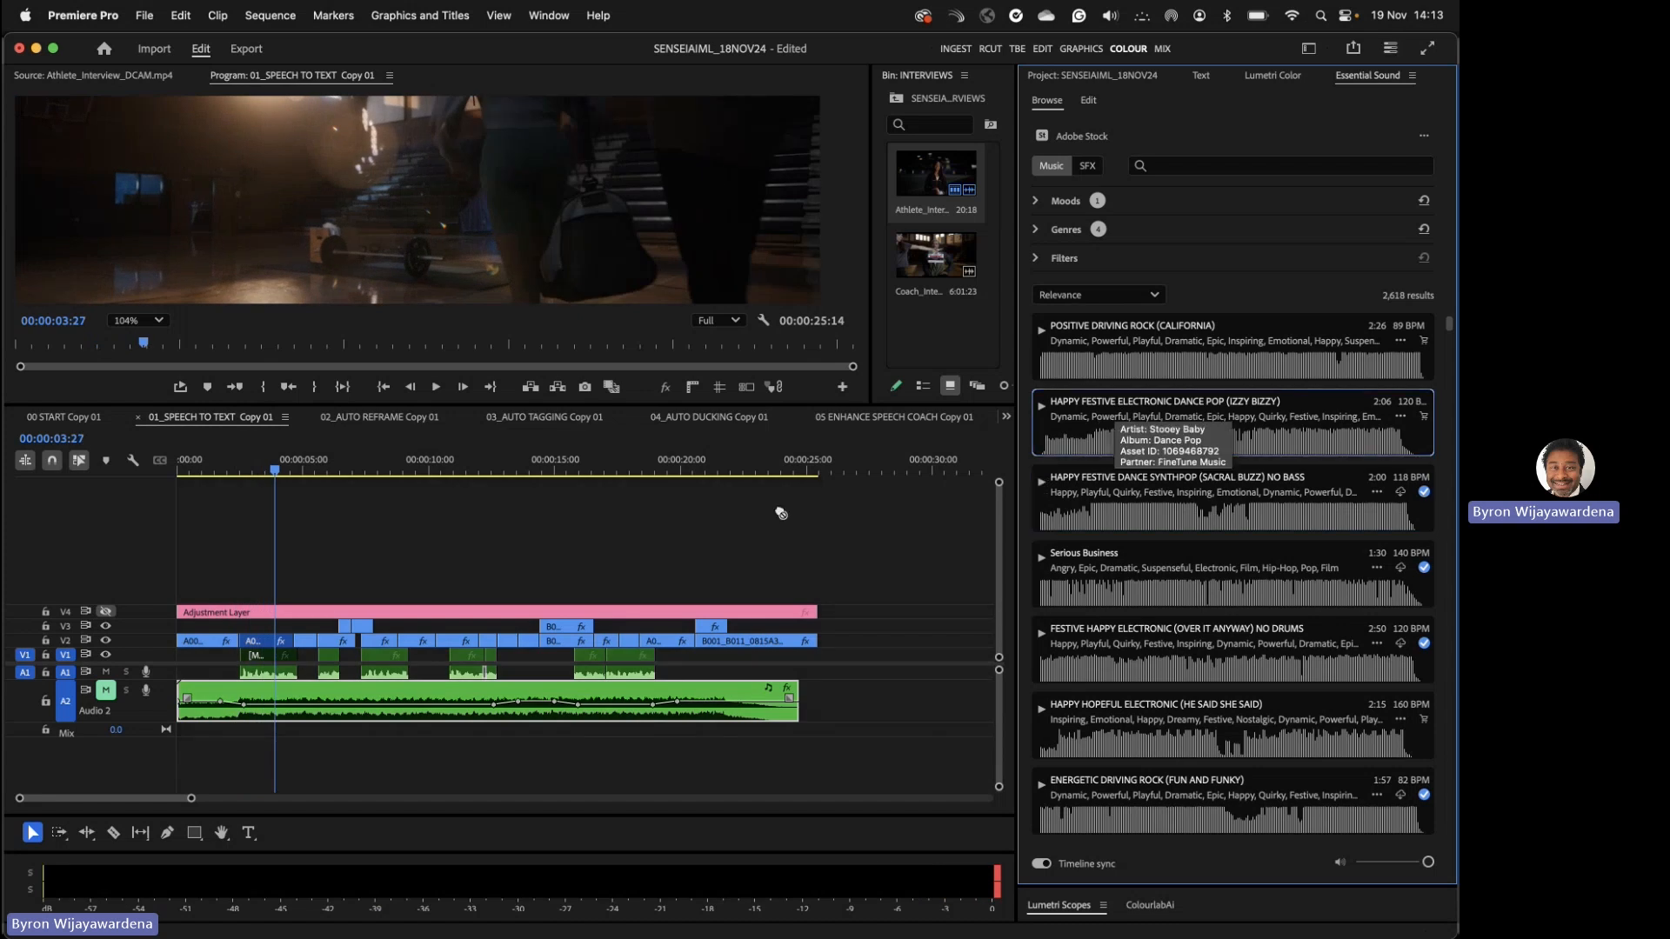
# - Place HAPPY FESTIVE ELECTRONIC DANCE POP (IZZY BIZZY) on track A3 at the sequence start, with about 17 seconds trimmed off its head
pyautogui.moveTo(1117, 409); pyautogui.dragTo(218, 769)
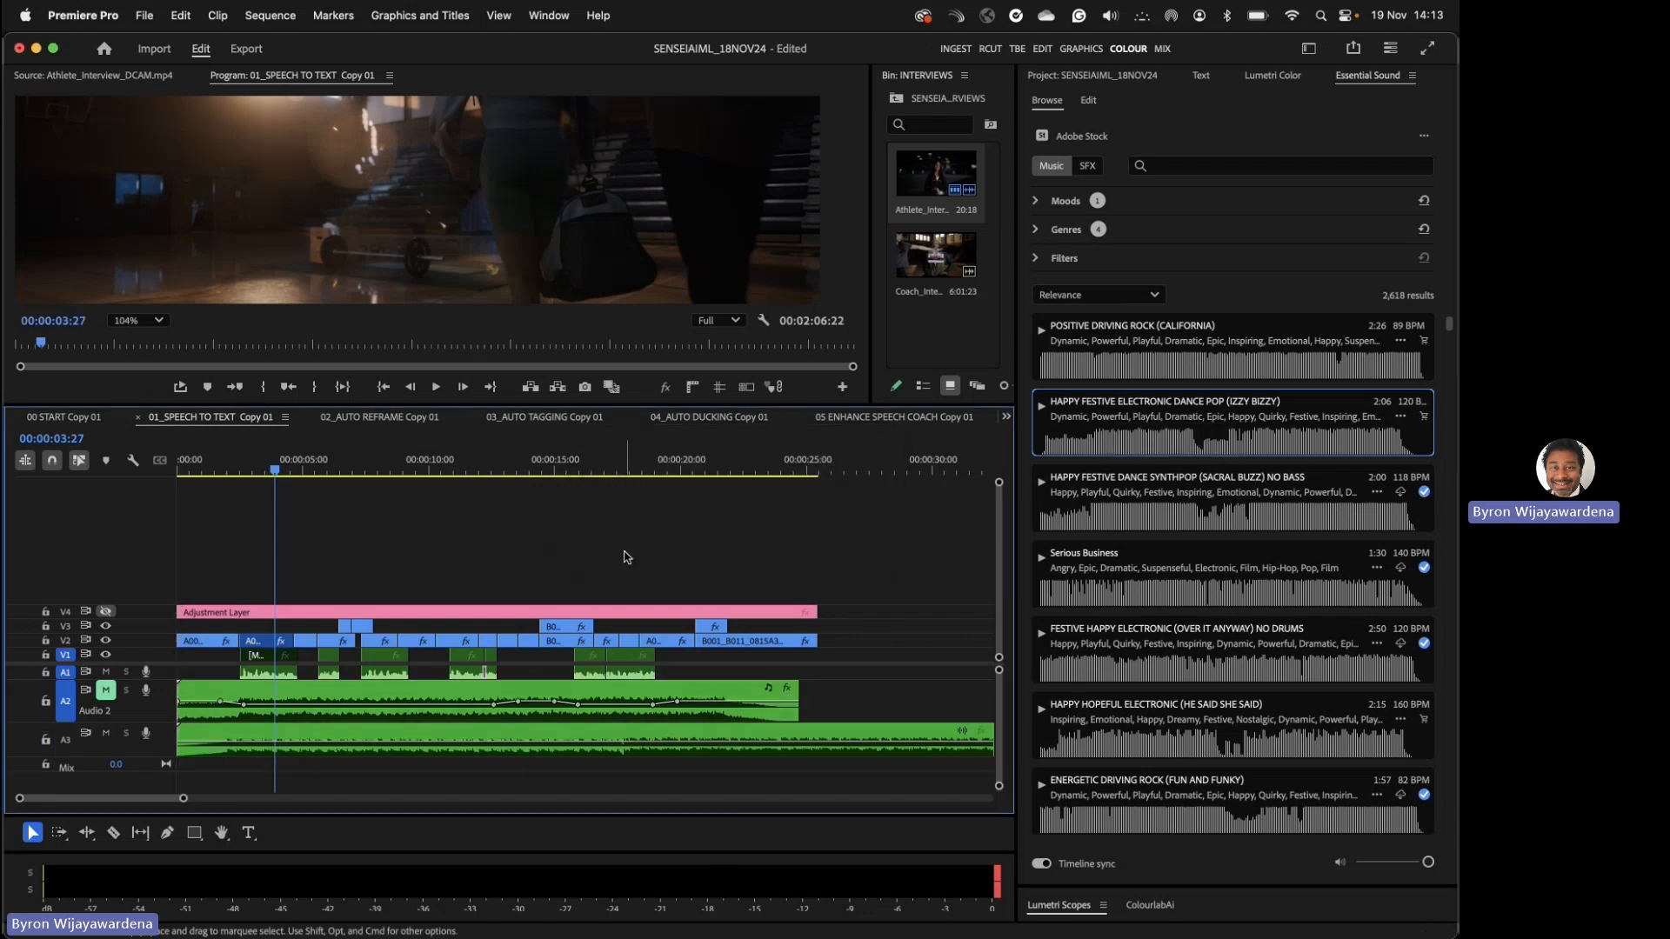
pyautogui.press('\\')
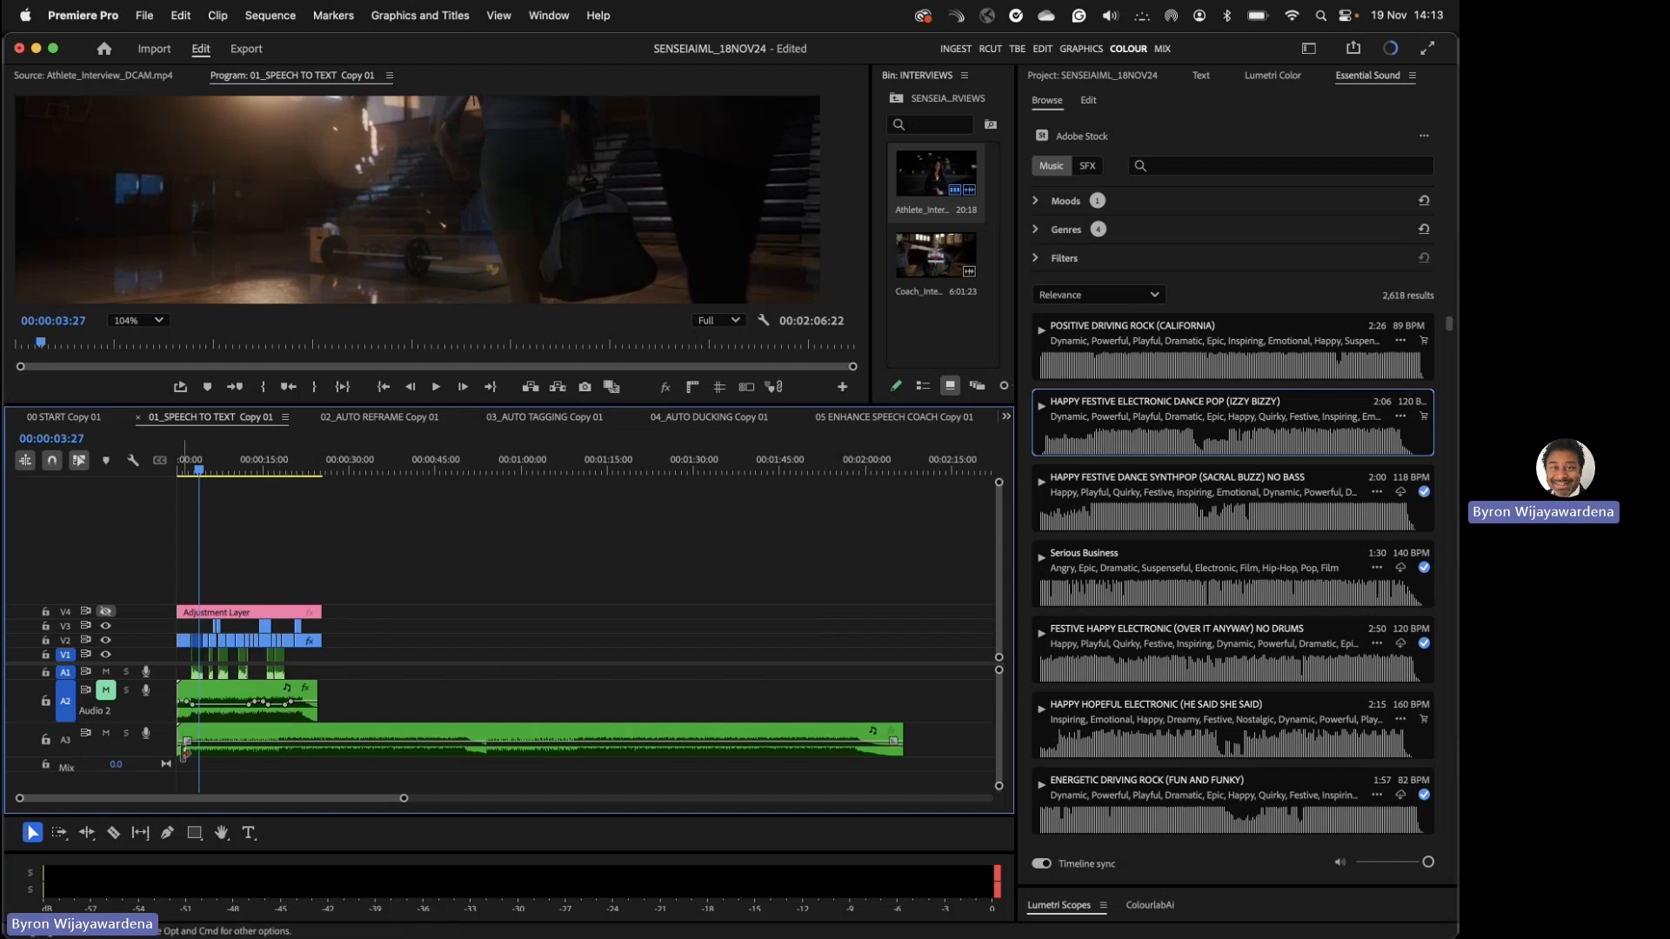
pyautogui.moveTo(182, 733); pyautogui.dragTo(274, 735)
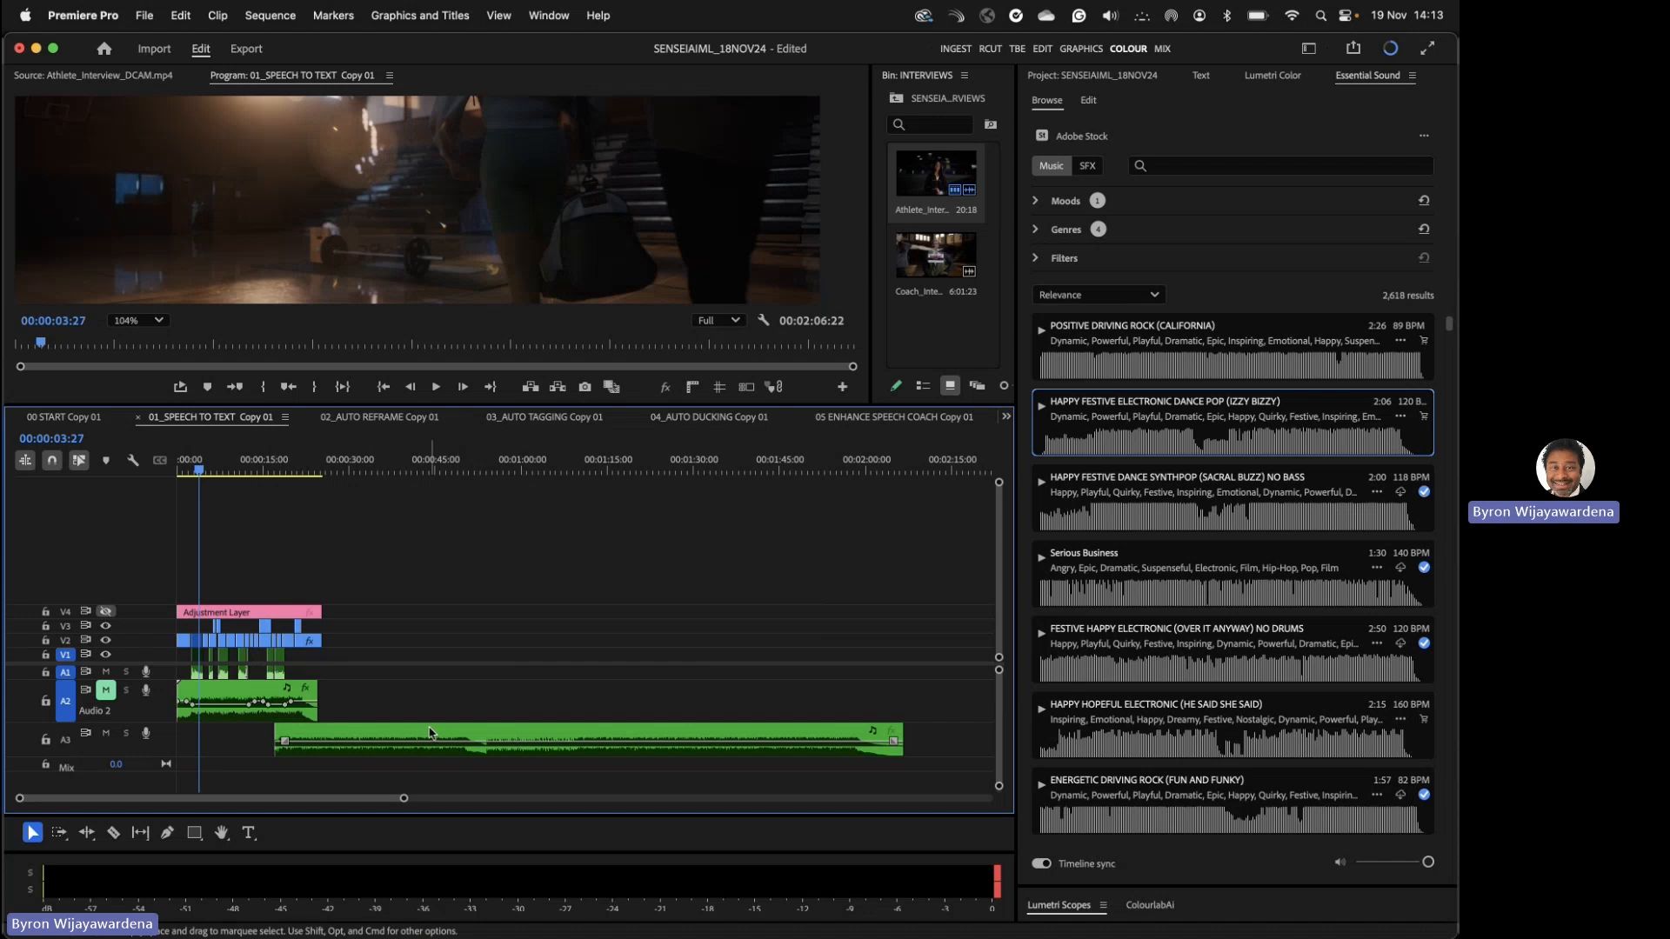
pyautogui.moveTo(426, 729); pyautogui.dragTo(330, 746)
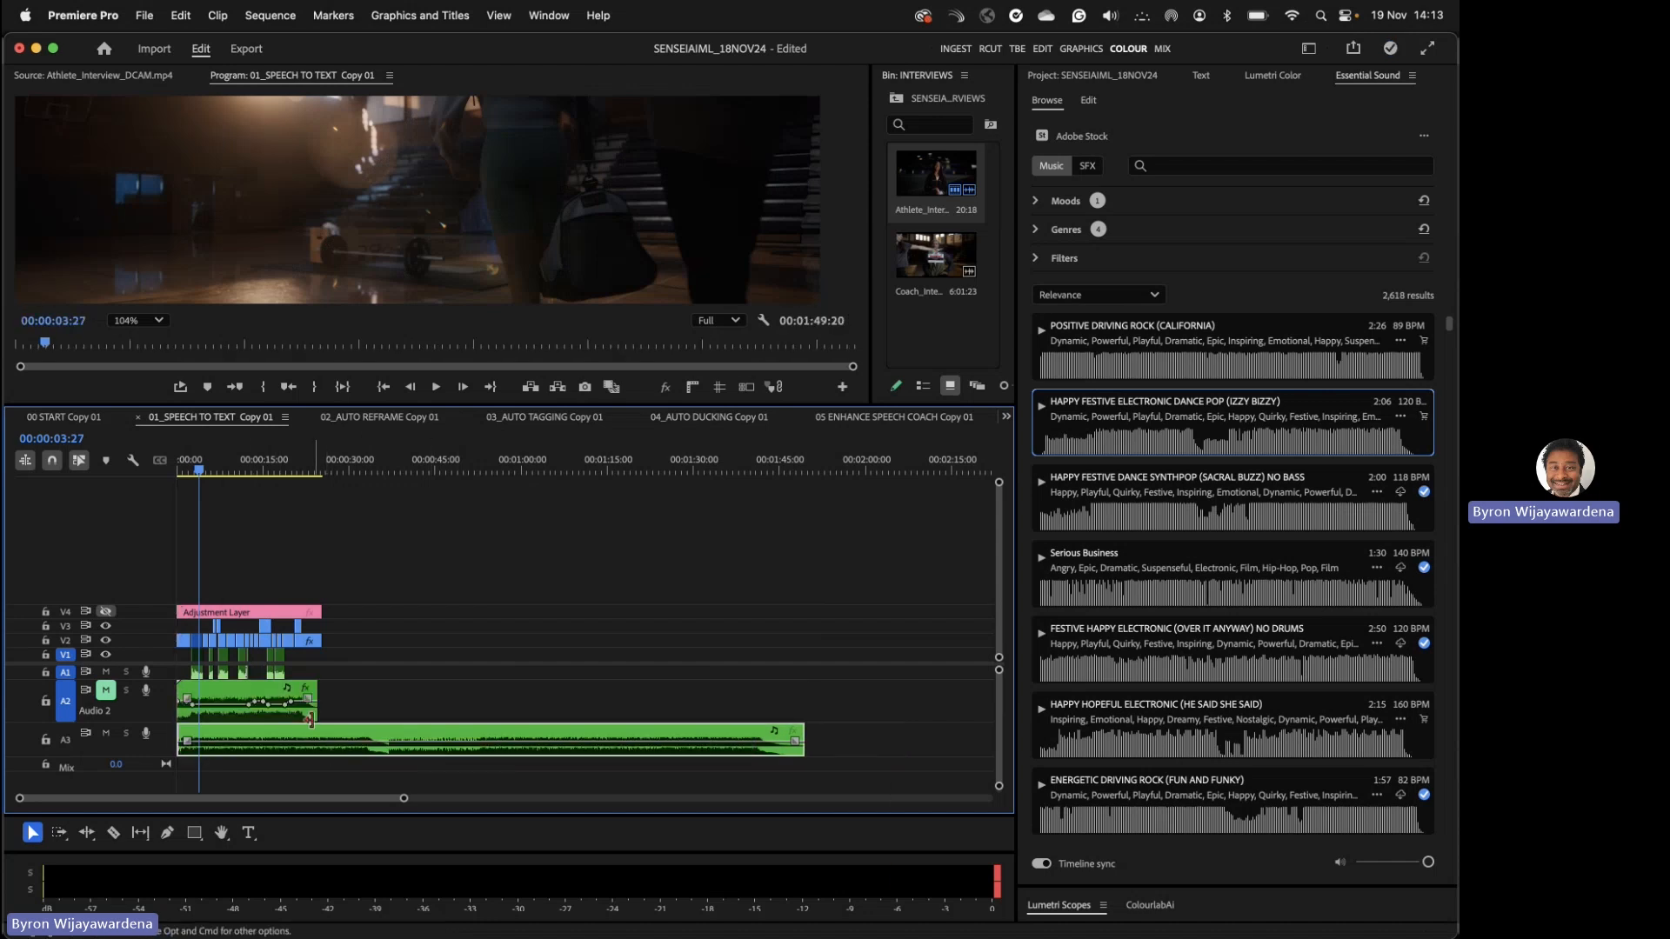
# - Play the sequence from its beginning to hear how the trimmed A3 music starts
pyautogui.click(178, 467)
pyautogui.press('space')
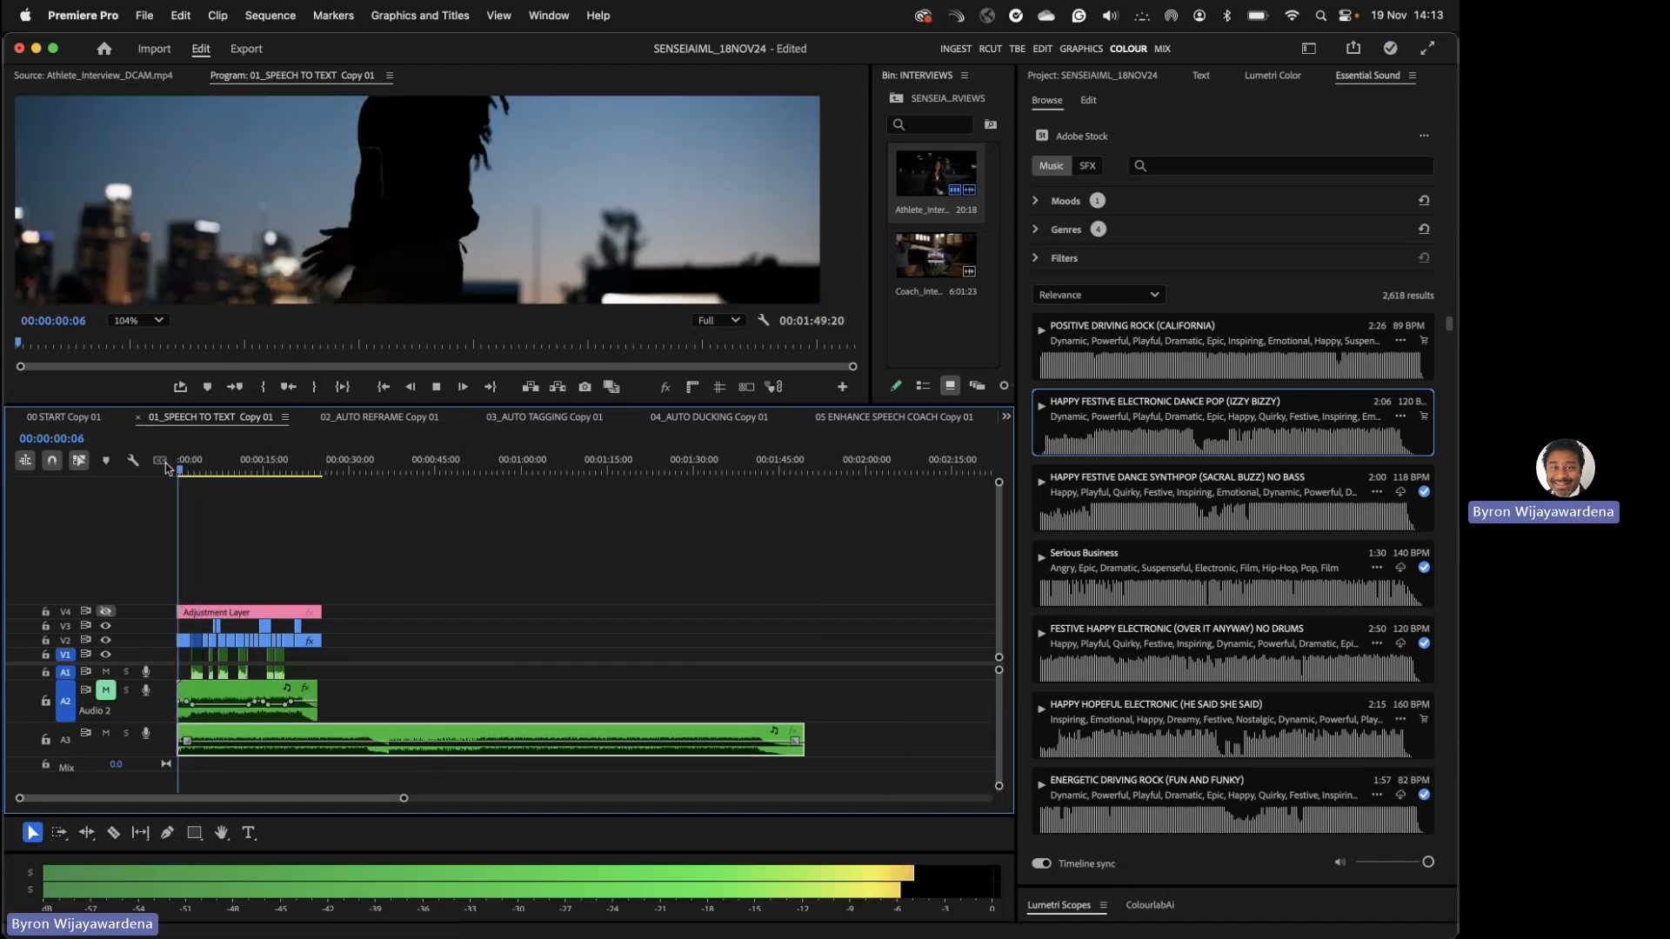
pyautogui.press('space')
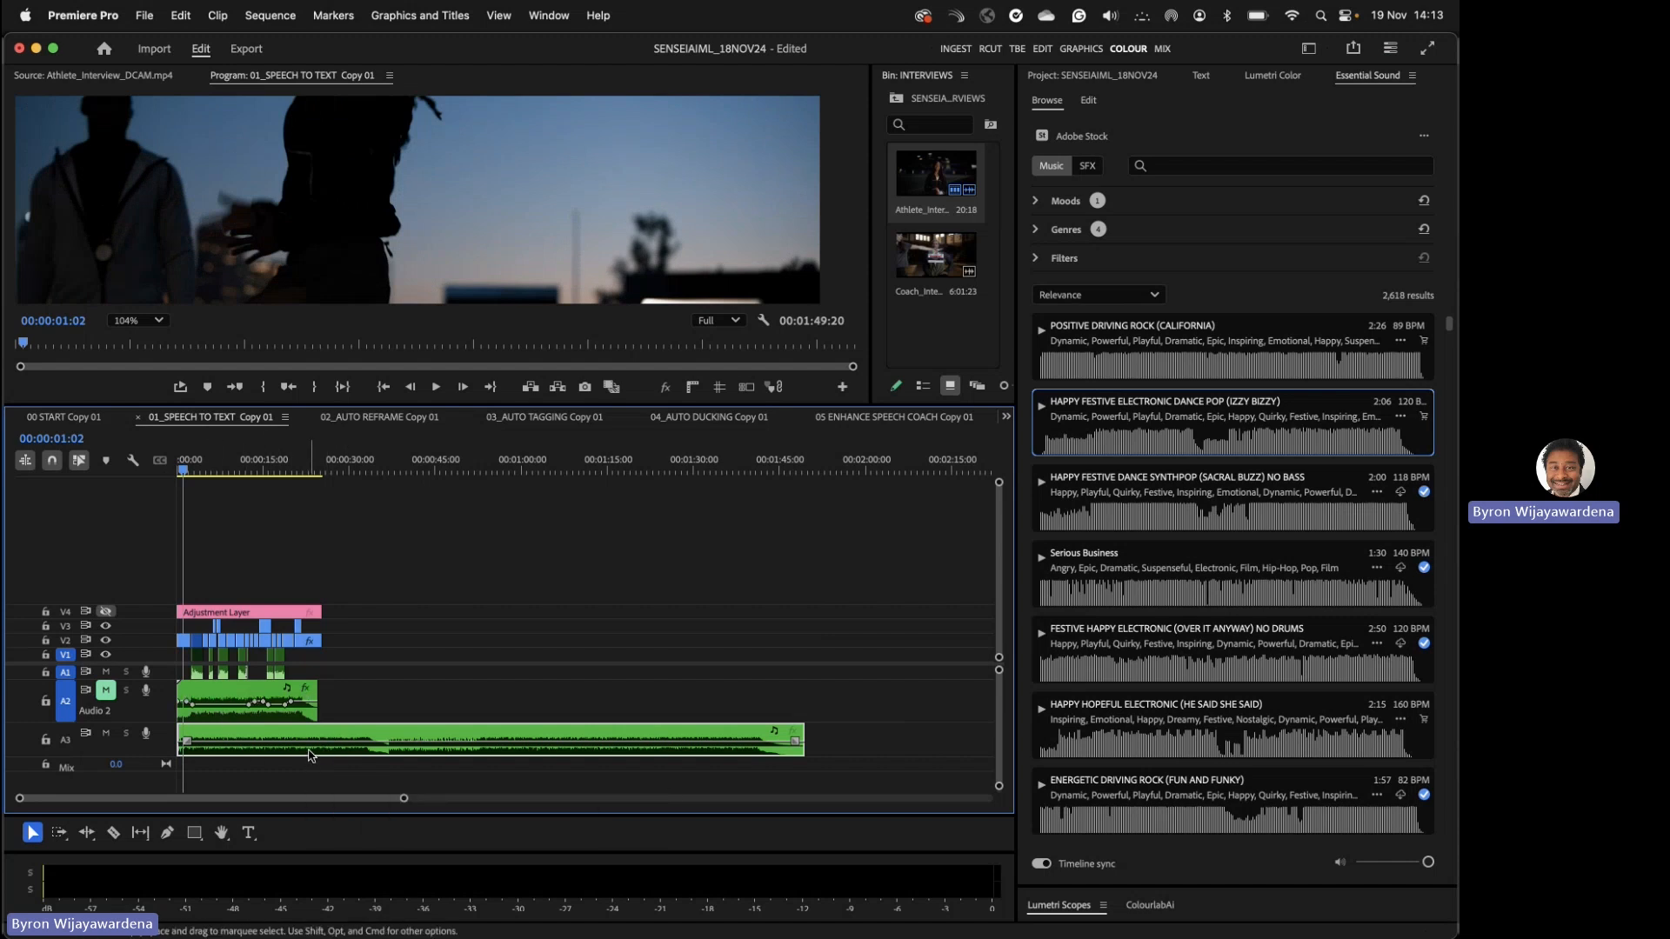
# - Remix the A3 music with the Remix Tool to a target duration of 00:00:25:14, and enlarge track A3 to show its waveform
pyautogui.click(87, 833)
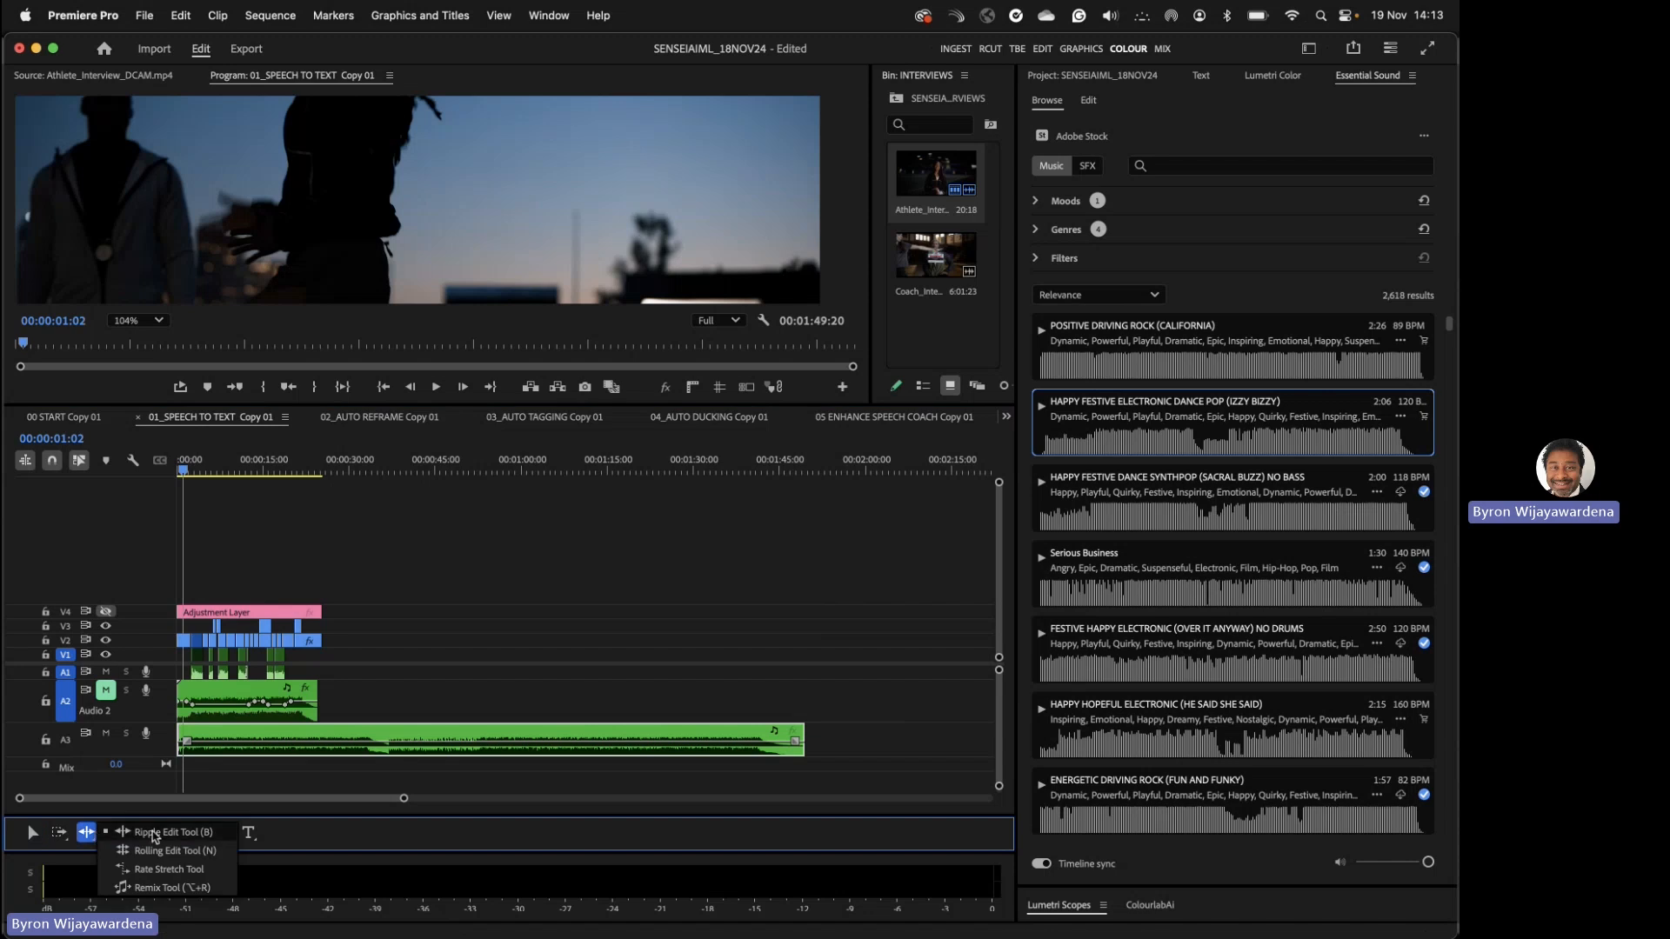
pyautogui.click(171, 888)
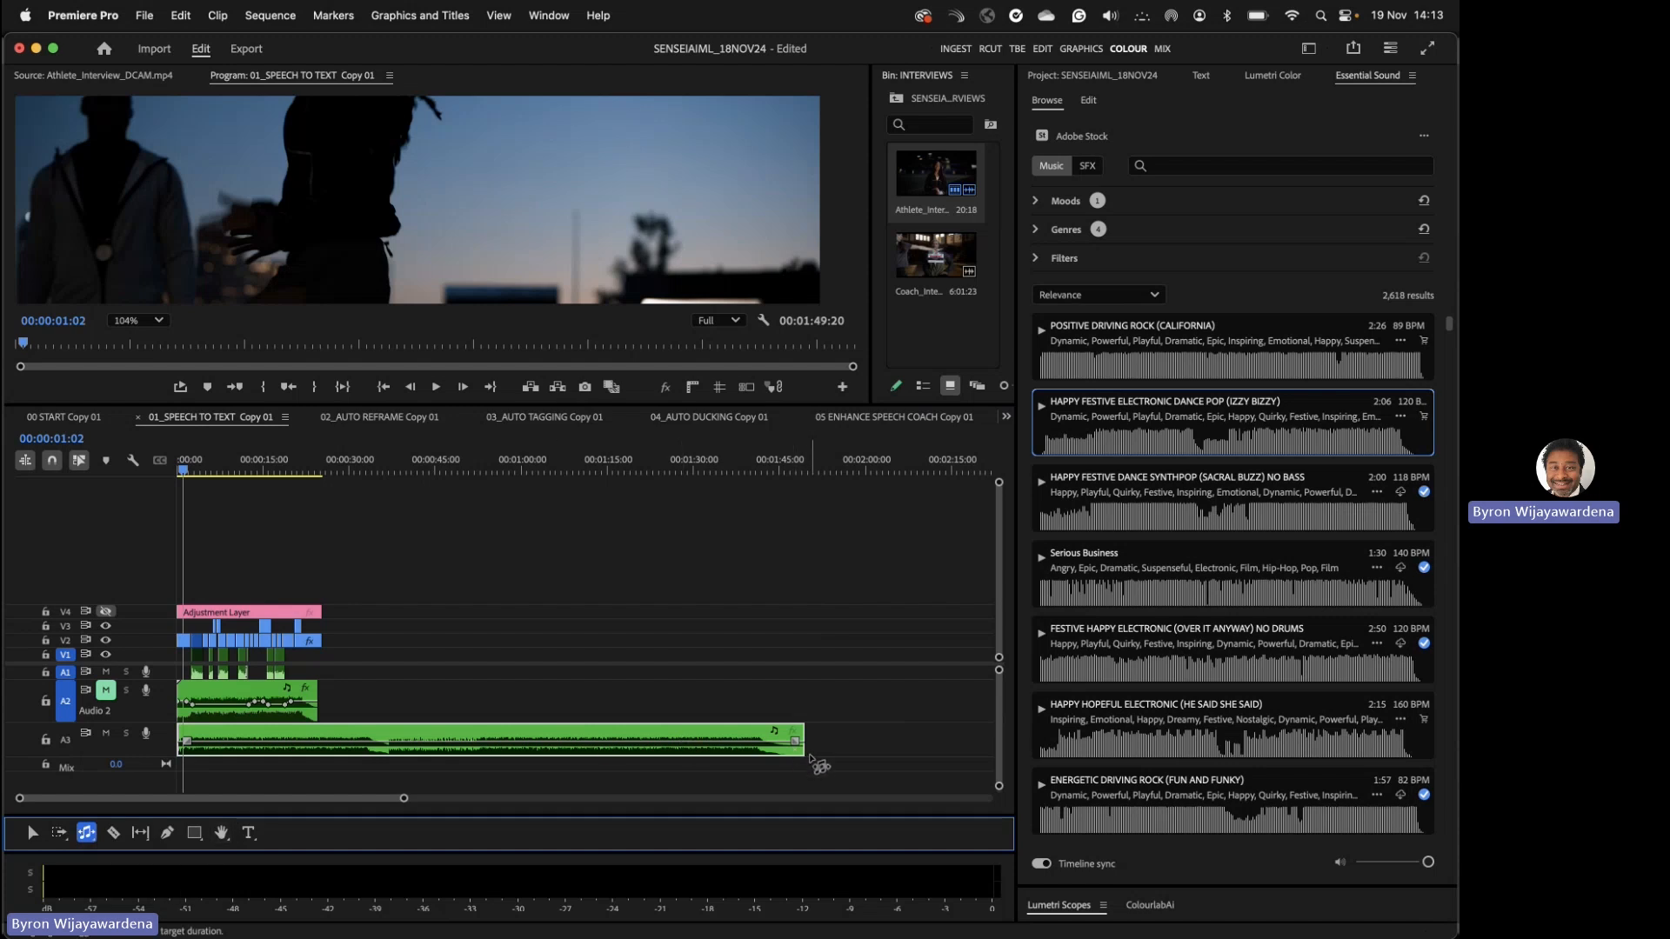
pyautogui.moveTo(813, 762); pyautogui.dragTo(323, 756)
pyautogui.press('\\')
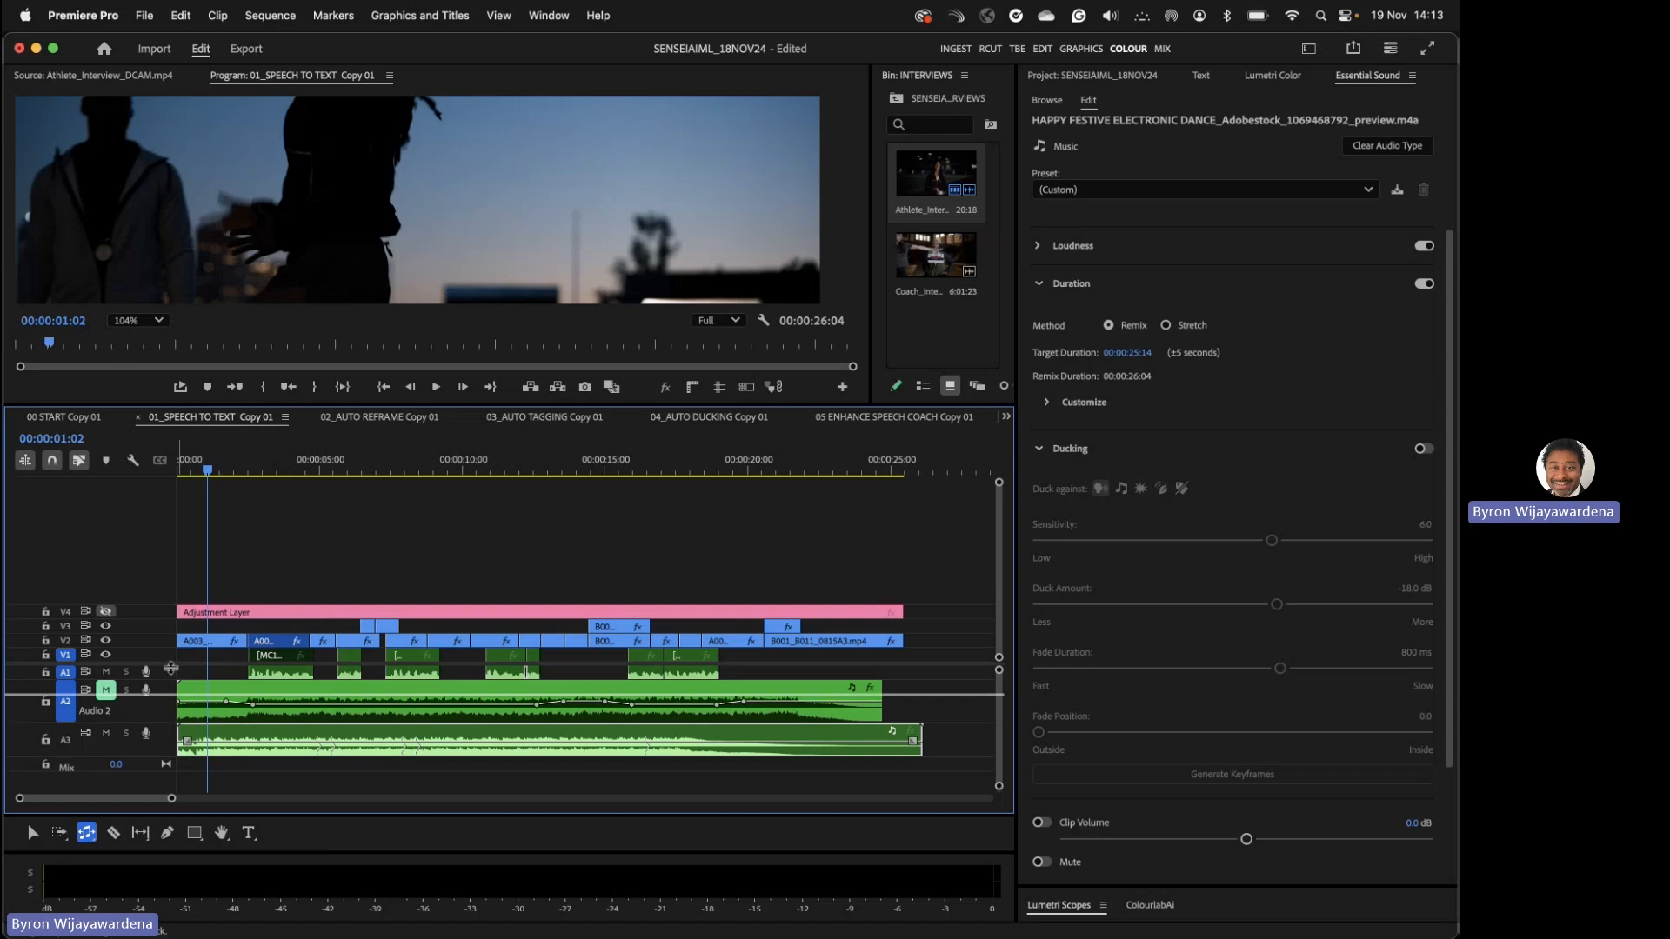
pyautogui.moveTo(172, 669); pyautogui.dragTo(171, 668)
pyautogui.moveTo(160, 727); pyautogui.dragTo(158, 757)
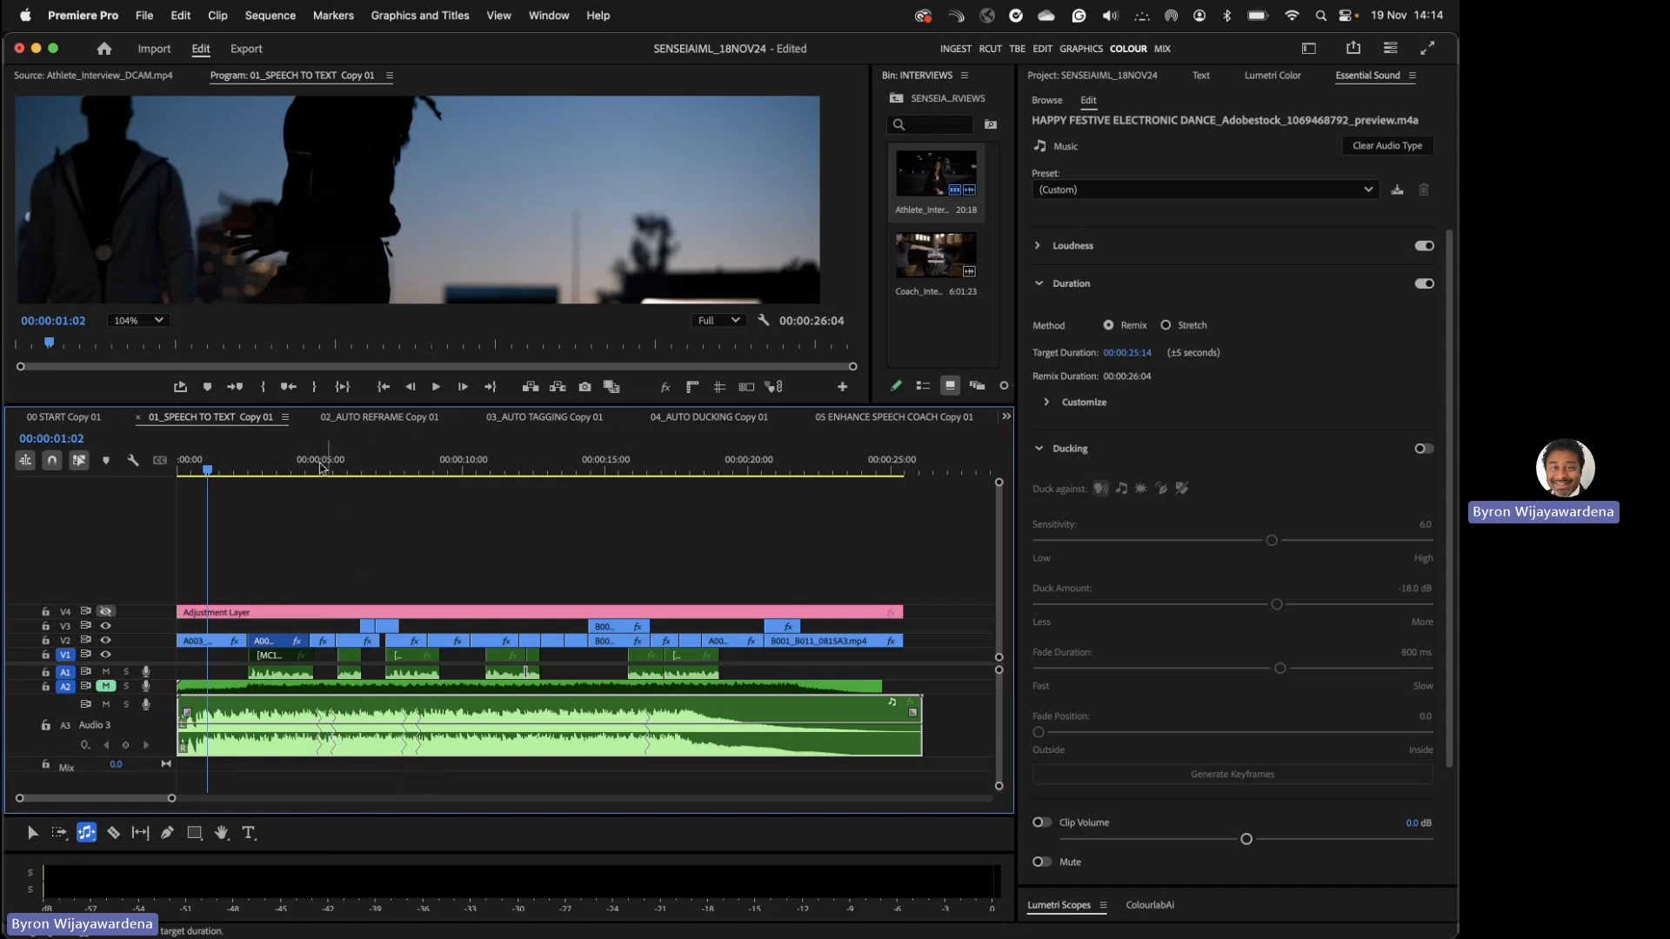
# - Play the remixed music from shortly before its first remix edit points to check how smoothly the segments join
pyautogui.moveTo(321, 467); pyautogui.dragTo(294, 468)
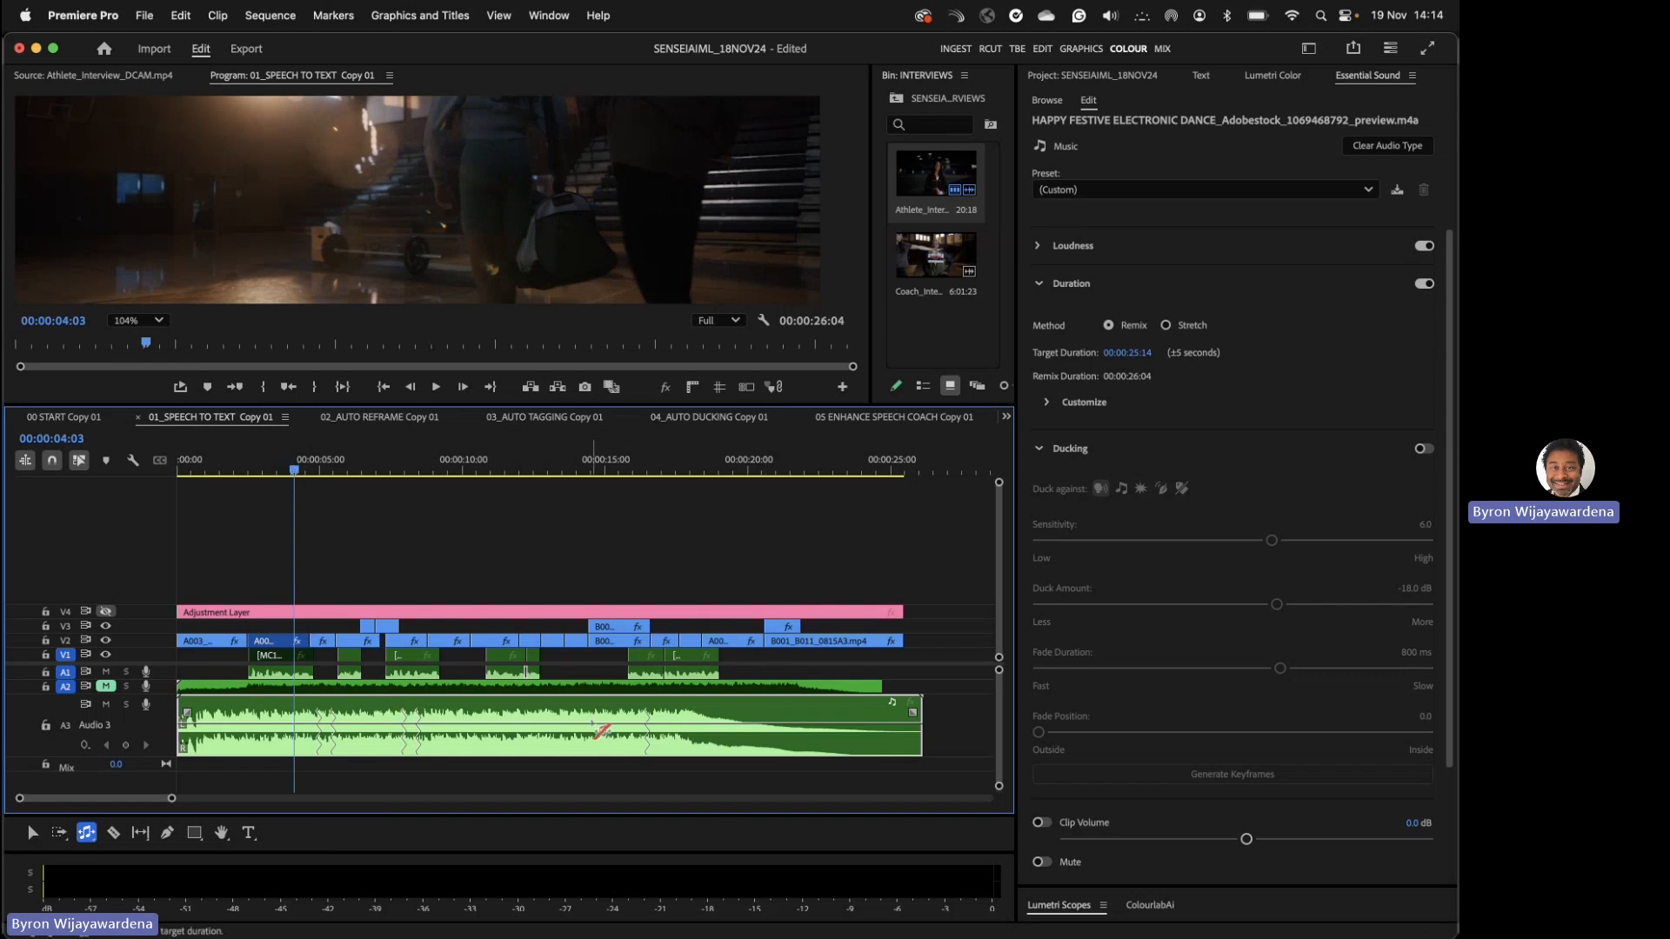
pyautogui.press('v')
pyautogui.moveTo(593, 721); pyautogui.dragTo(591, 733)
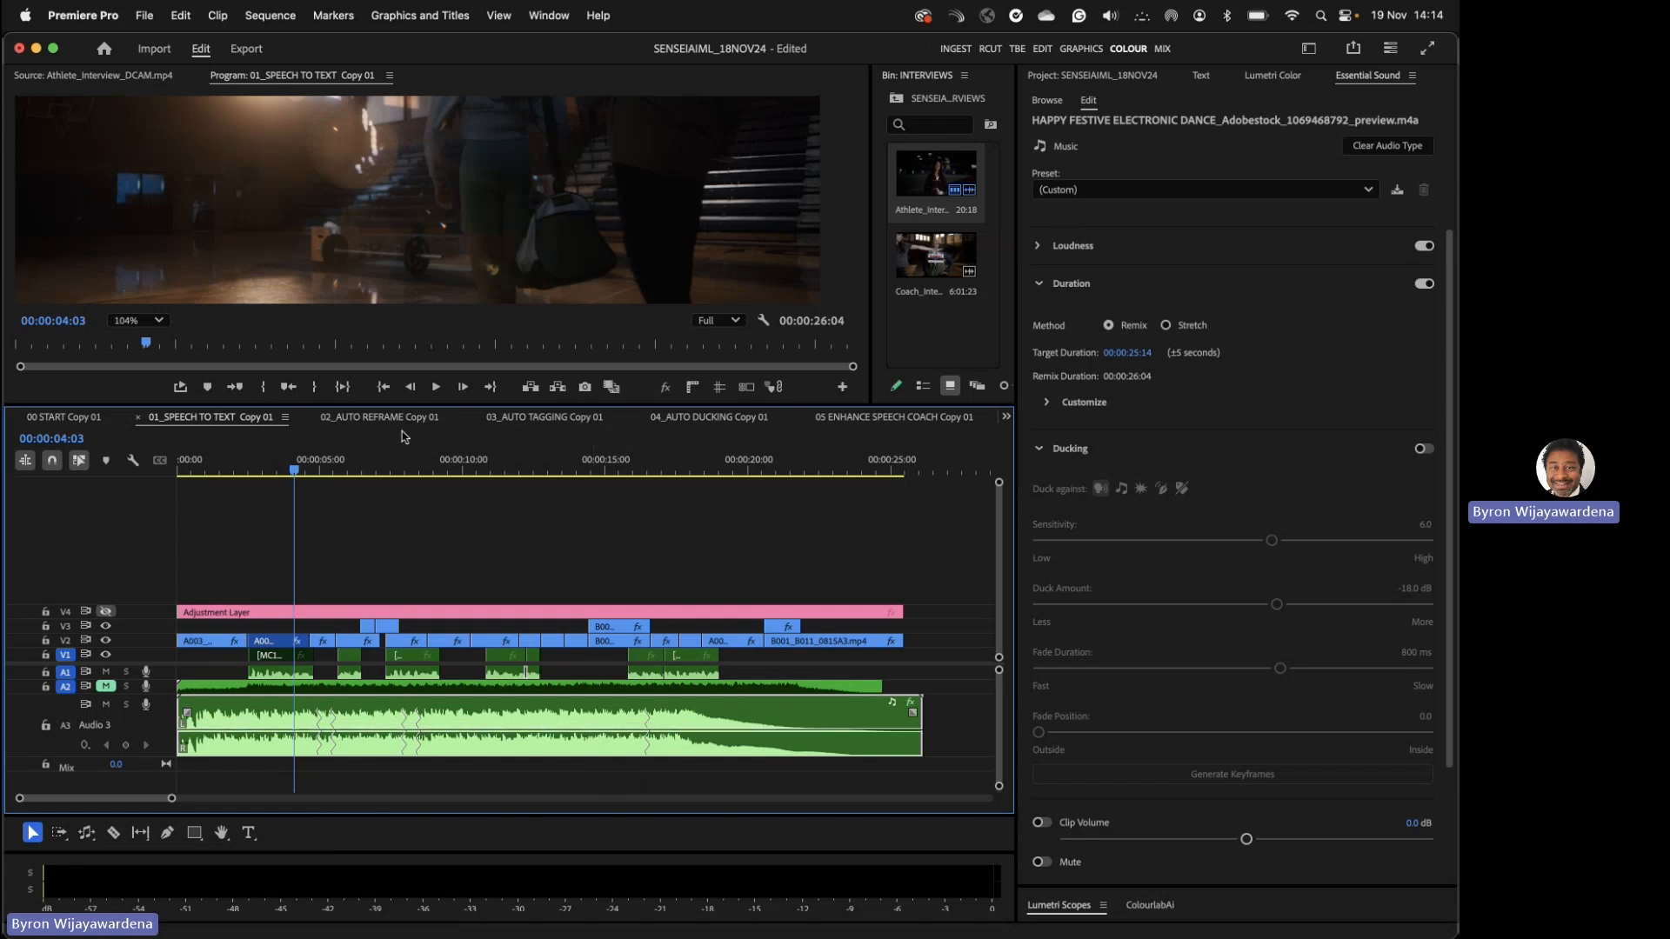
pyautogui.click(277, 467)
pyautogui.press('space')
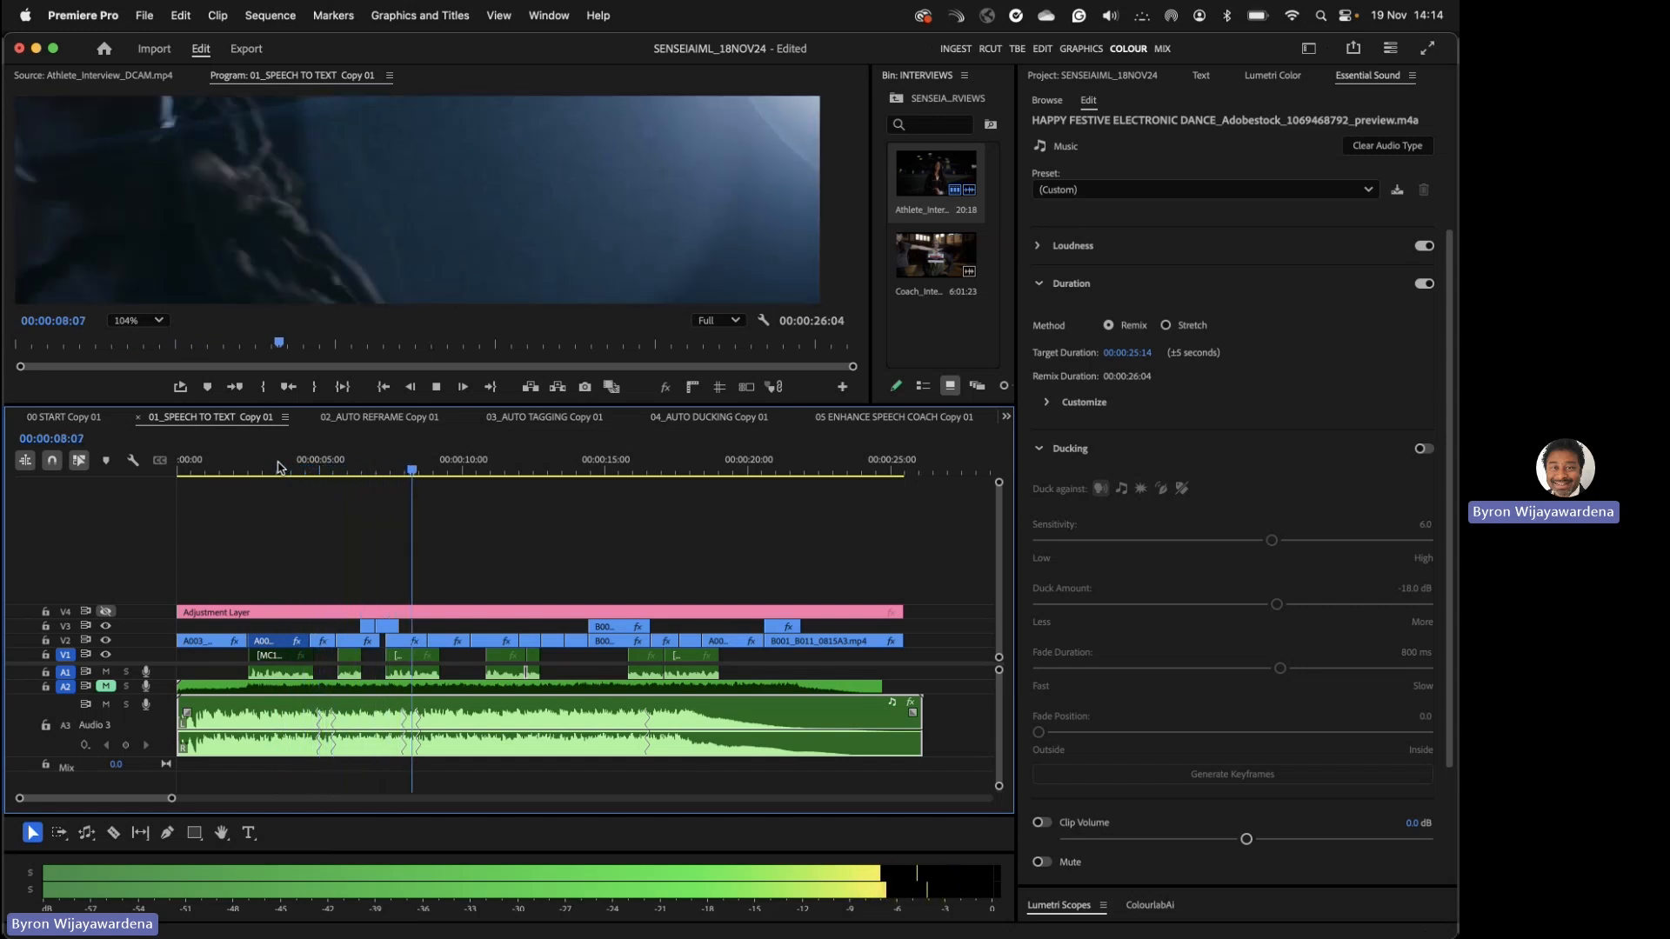
pyautogui.press('space')
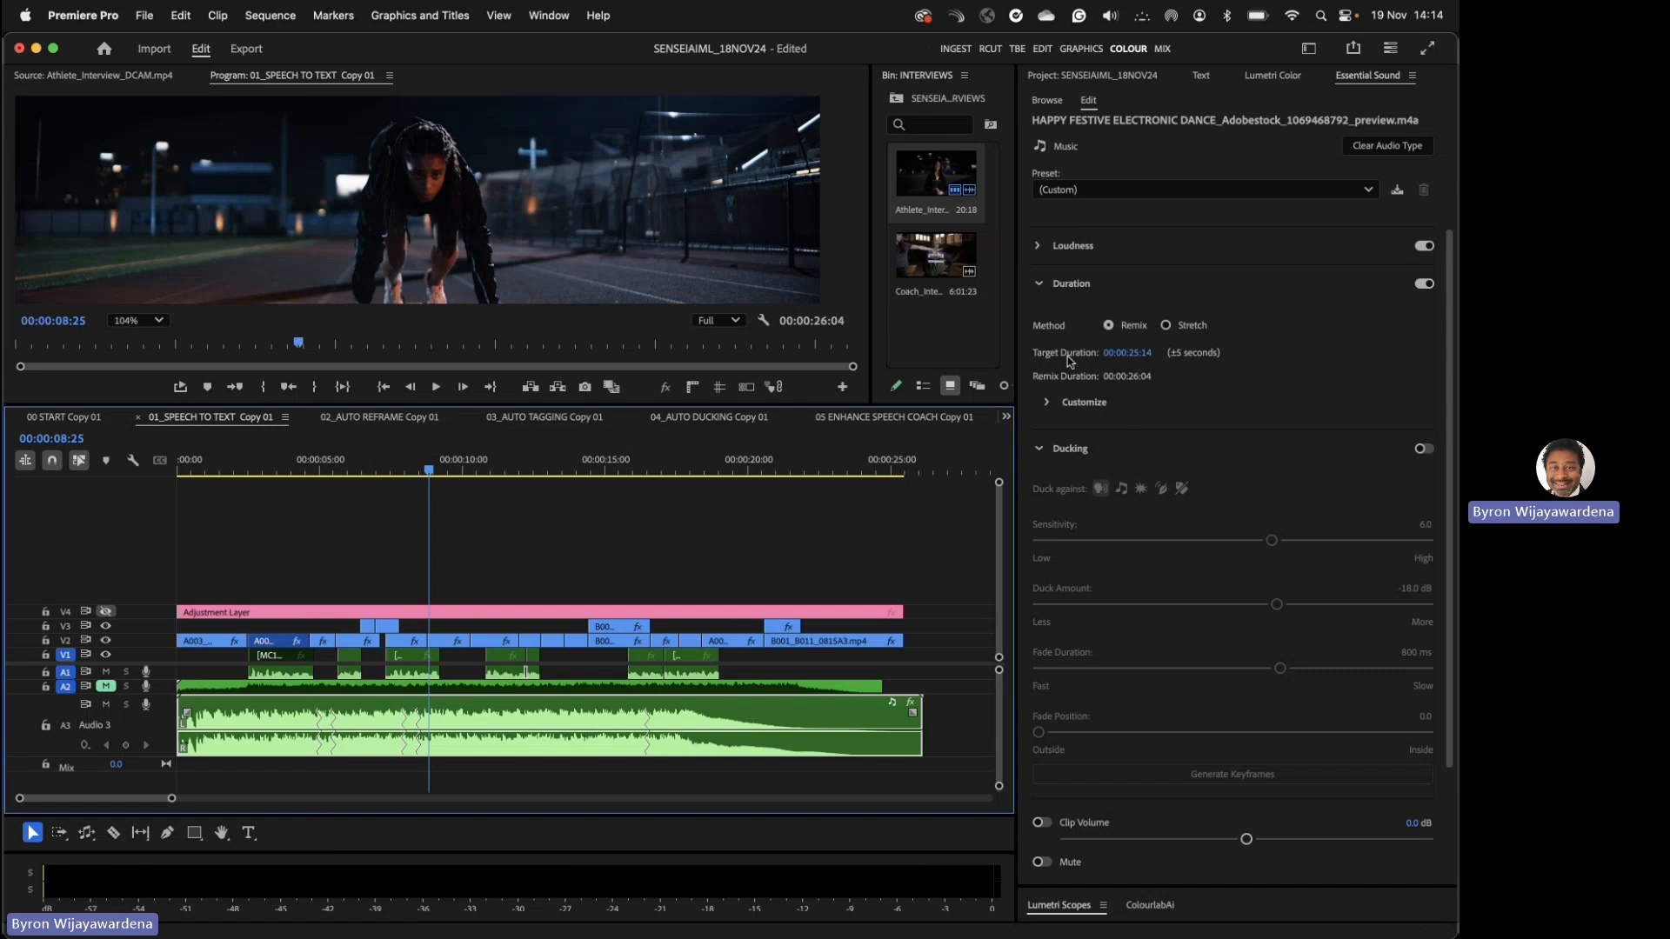
# - Enable ducking against dialogue for the remixed A3 music and generate its keyframes with the default settings
pyautogui.click(1044, 285)
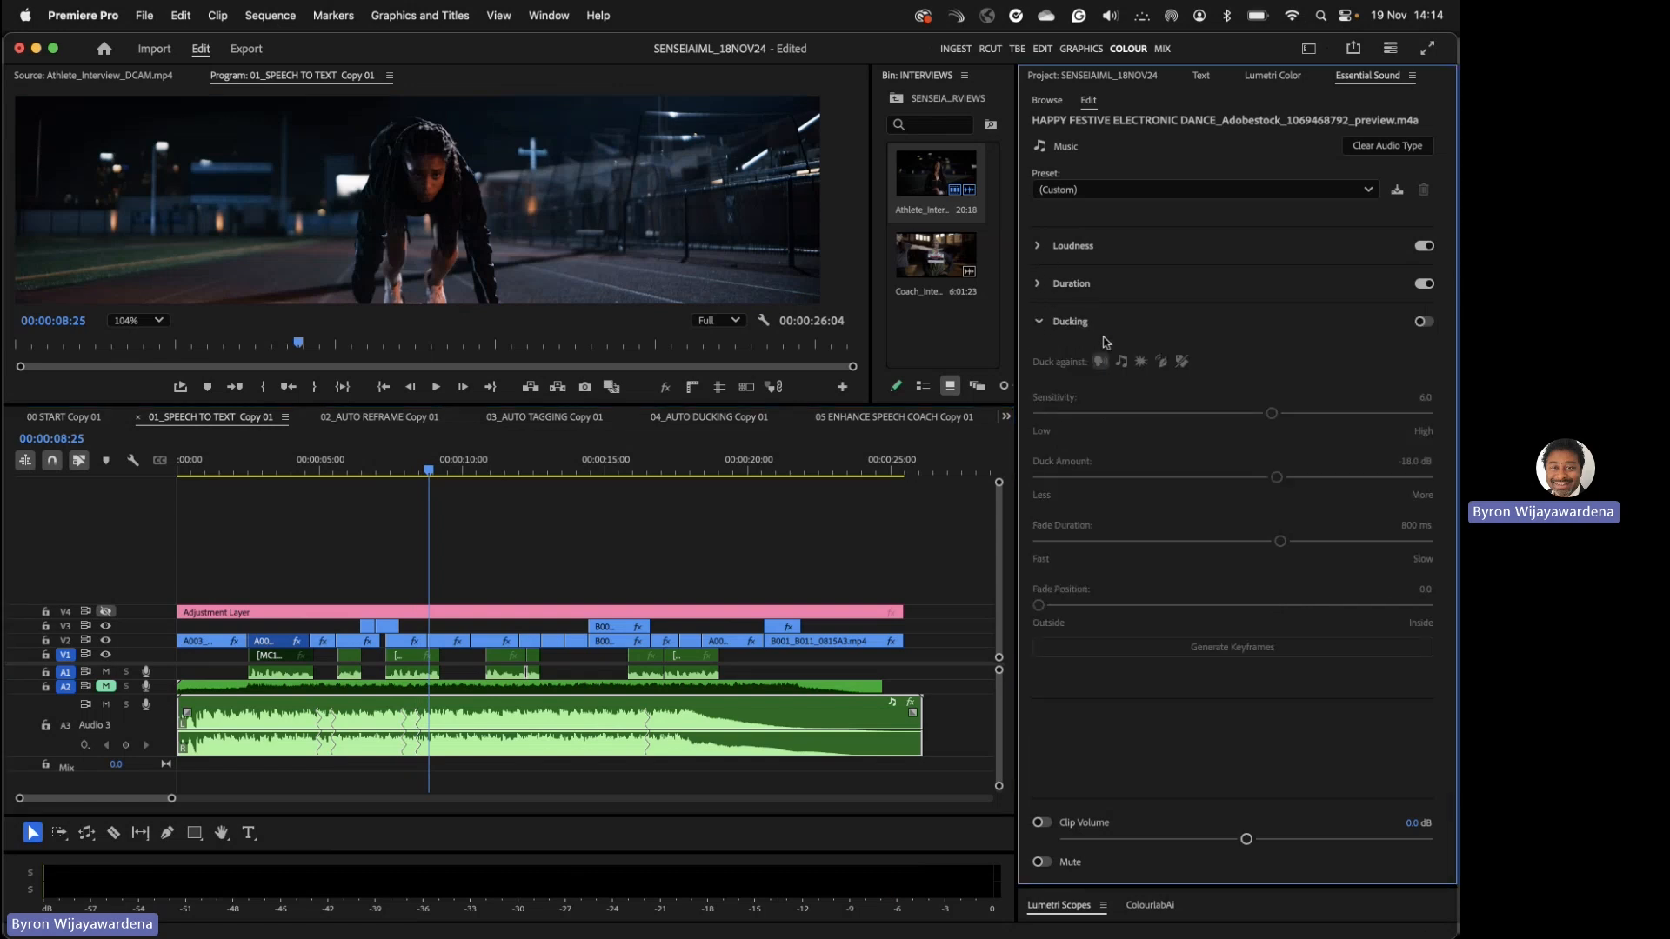
pyautogui.click(1431, 321)
pyautogui.click(1259, 648)
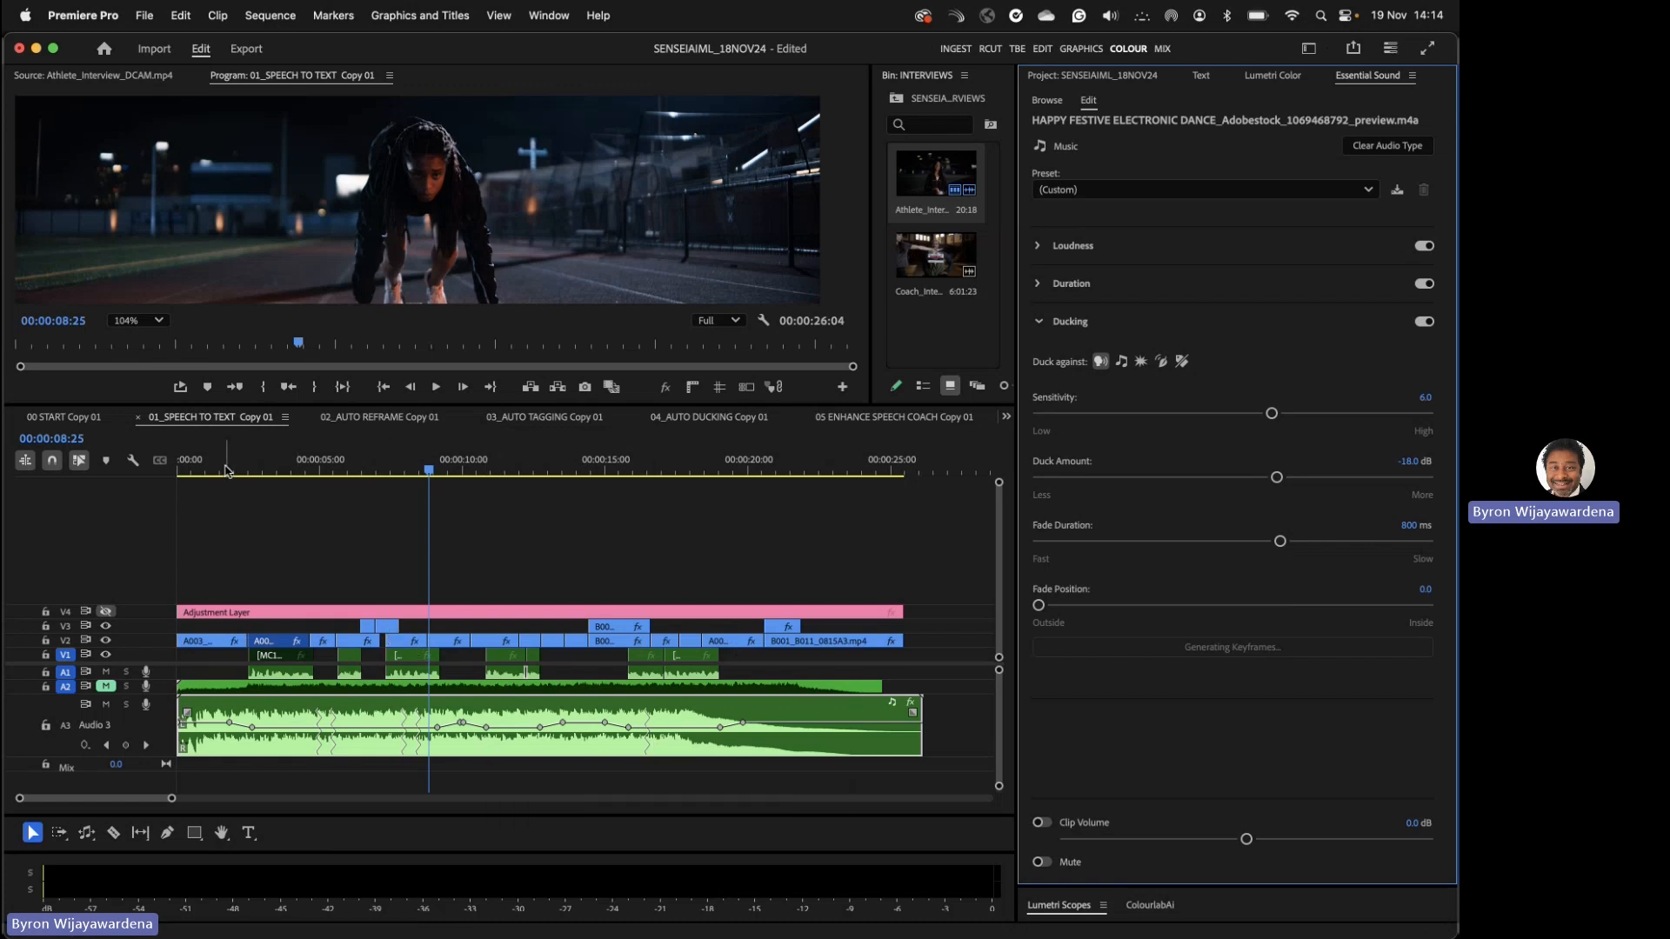
# - Play the sequence from near its start to about 00:00:10:27 to hear the remixed music duck under the dialogue
pyautogui.click(198, 467)
pyautogui.press('space')
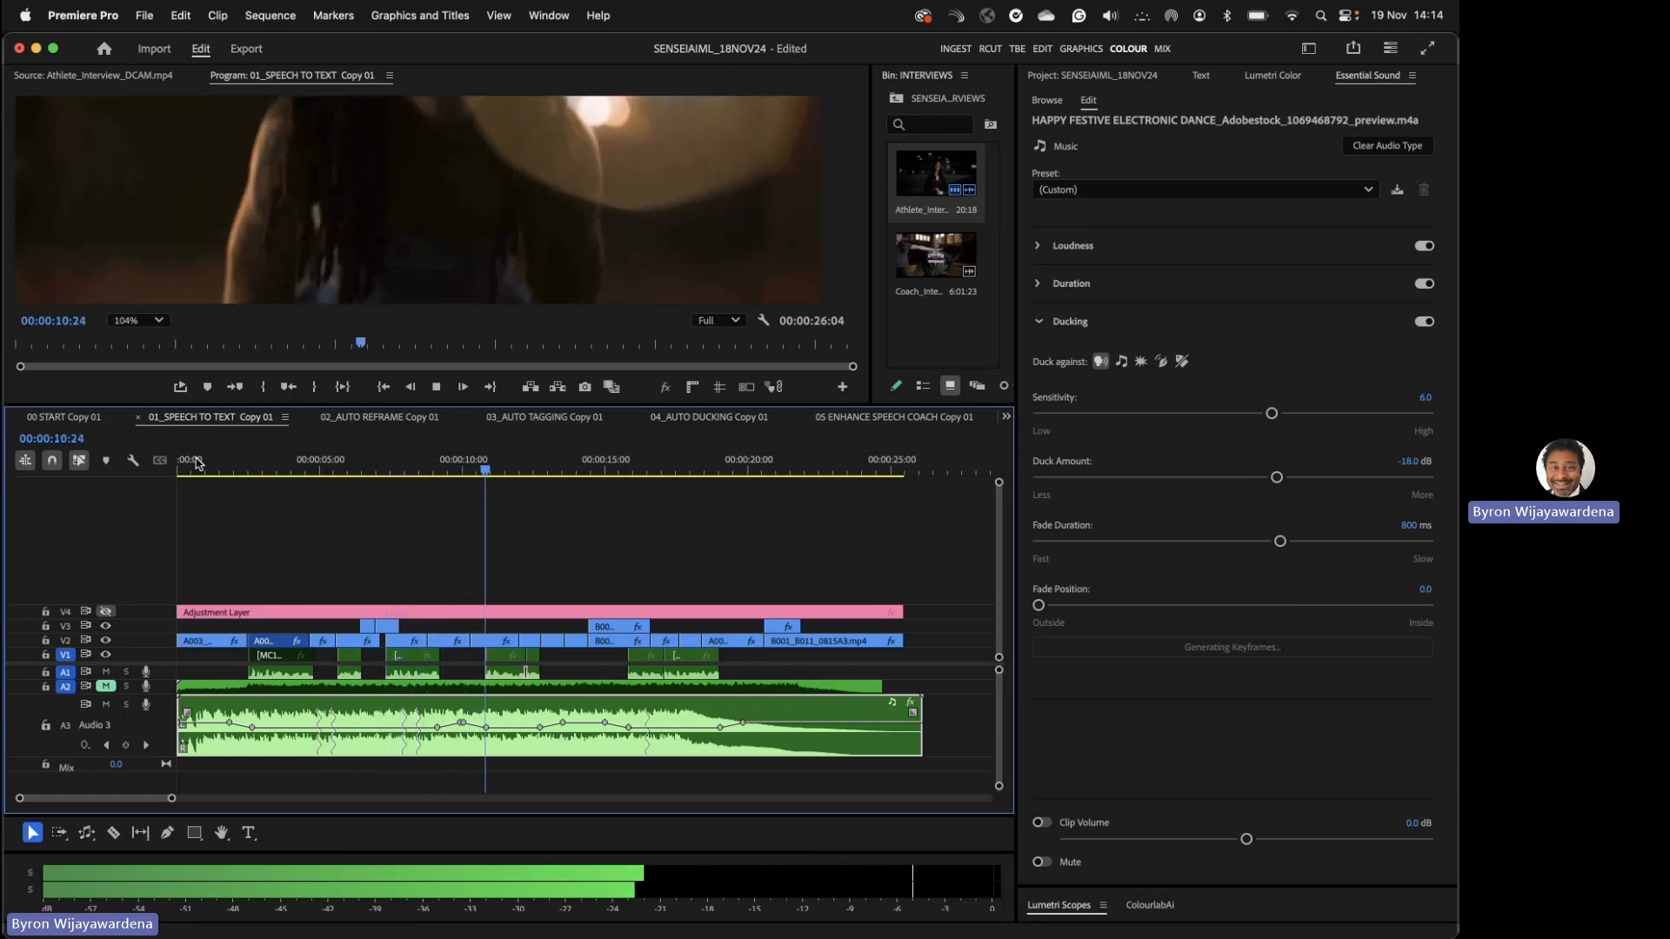
pyautogui.press('space')
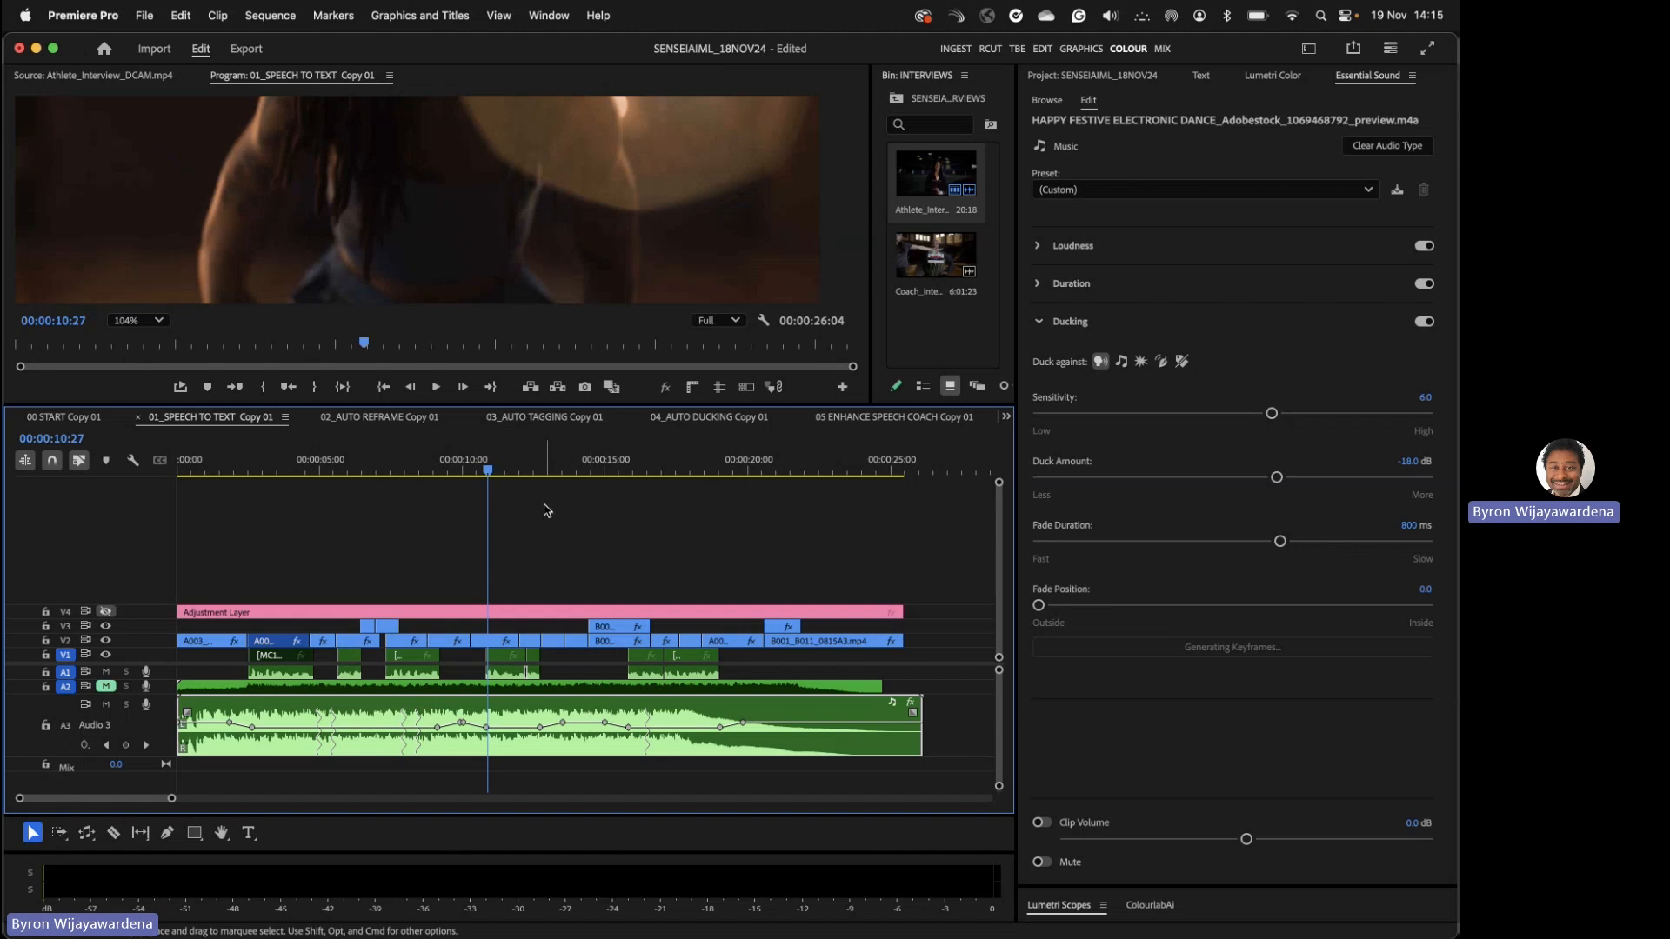
# - Open the 02_AUTO REFRAME Copy 01 sequence and examine its transcript, captions and graphics text, ending on the transcript
pyautogui.click(381, 417)
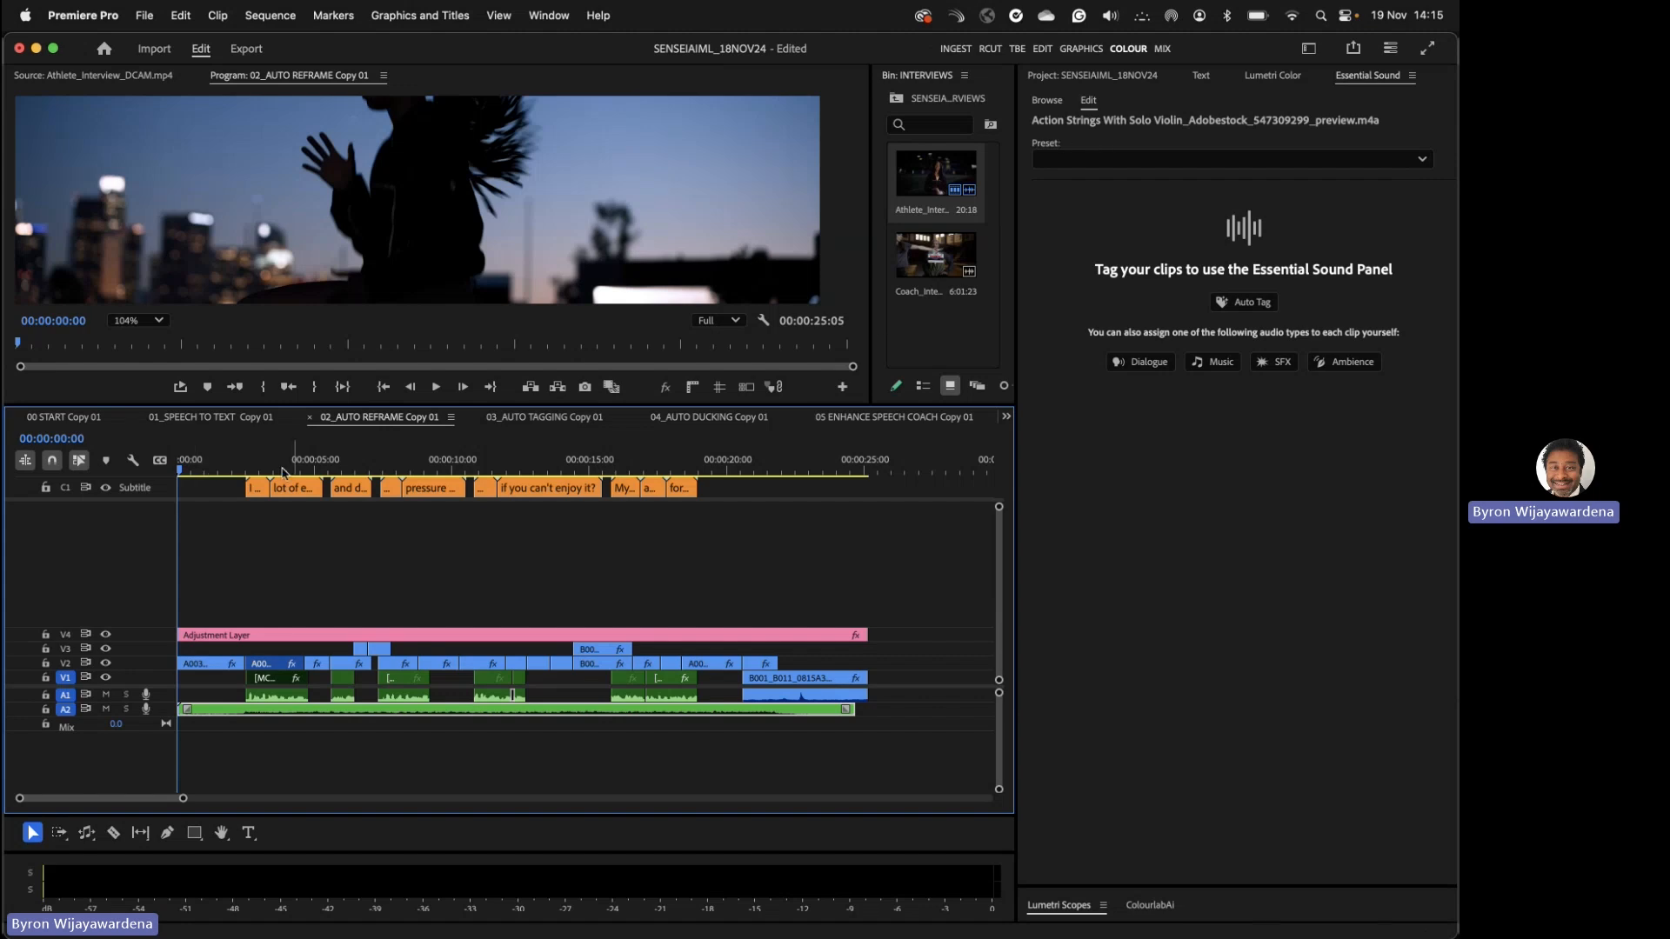
pyautogui.click(1196, 76)
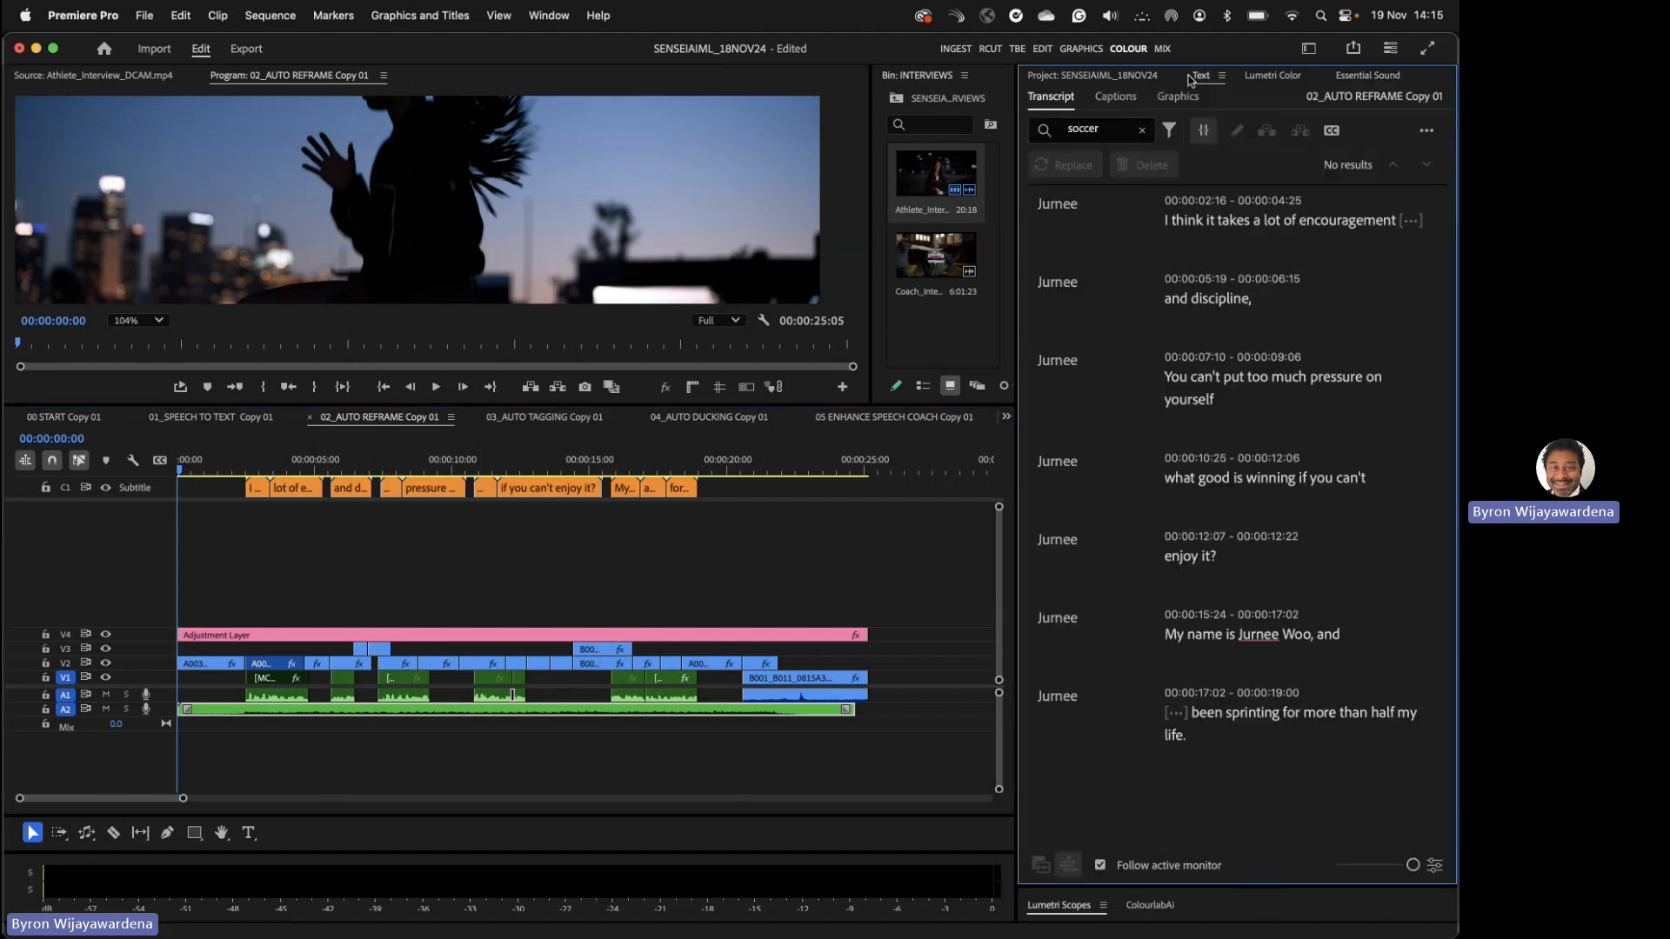
pyautogui.click(1116, 97)
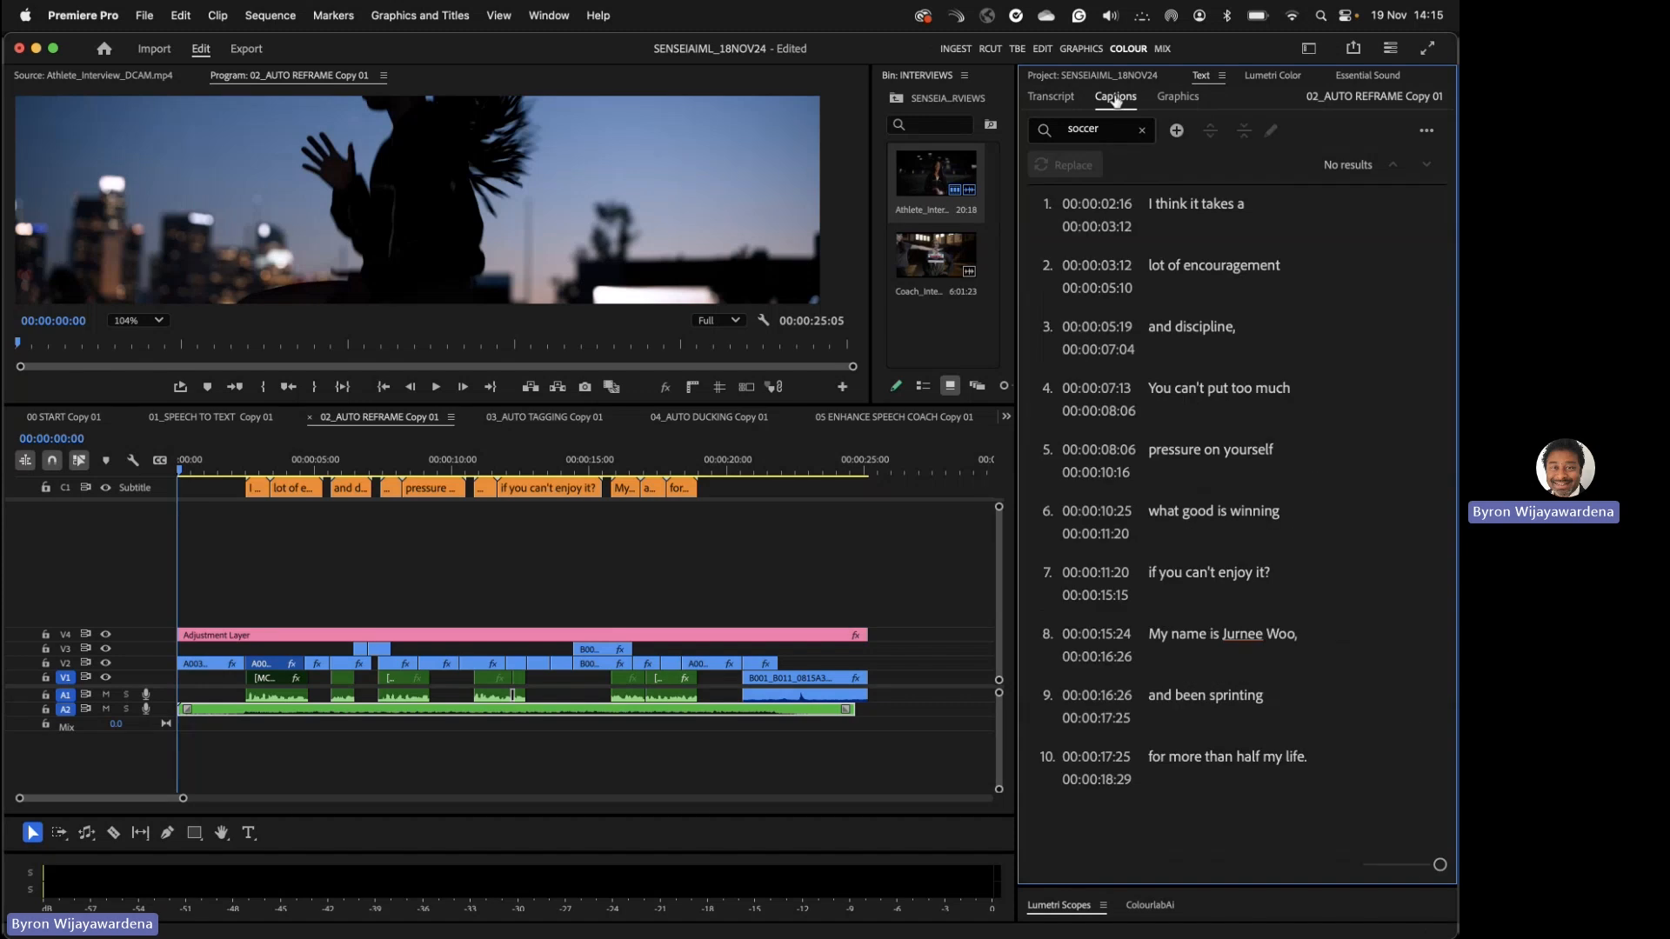
pyautogui.click(1177, 97)
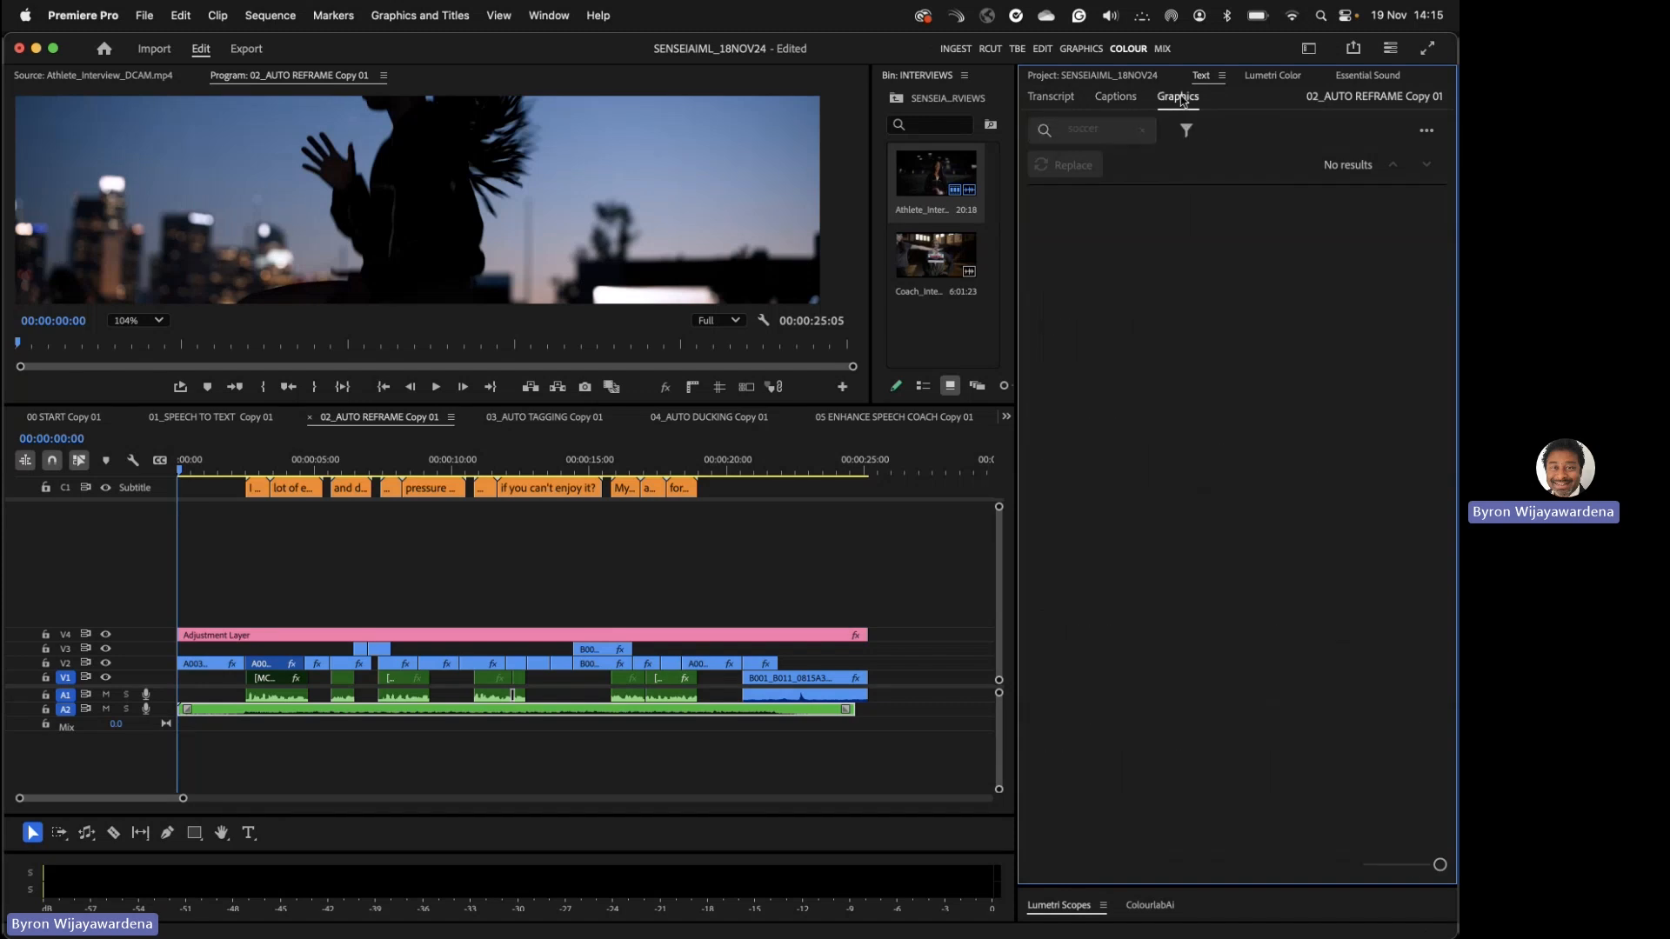
pyautogui.click(1054, 97)
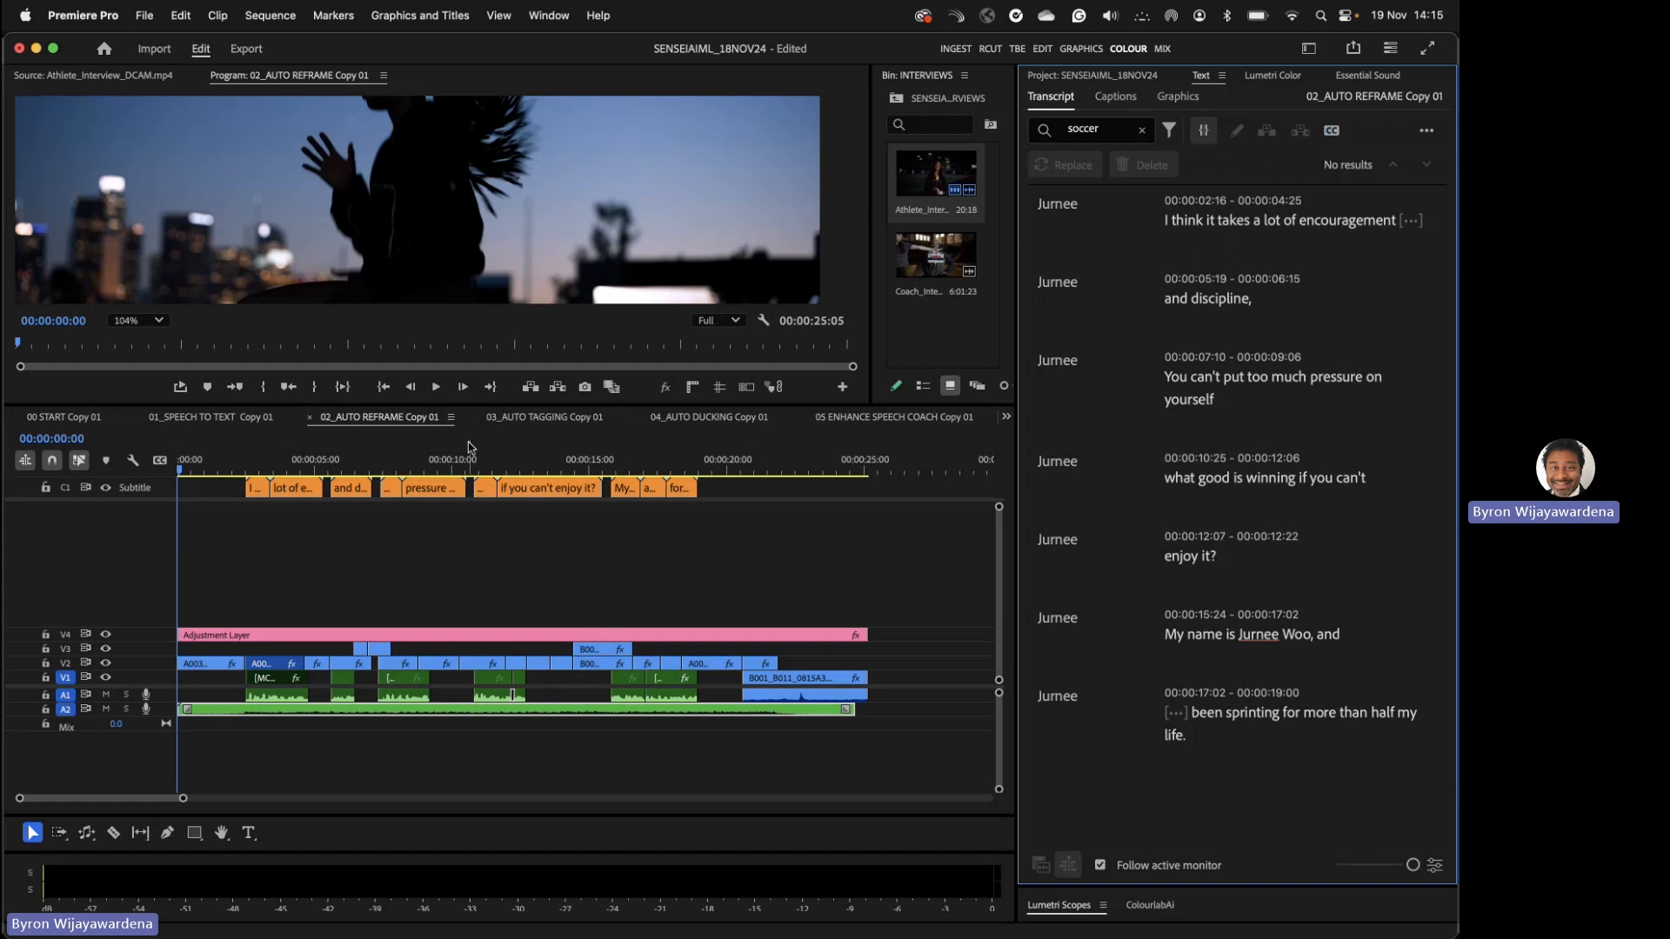
# - Enlarge the Program Monitor and play the captions from about 00:00:02:15, hiding and reshowing the Subtitle track to compare the picture
pyautogui.moveTo(261, 461); pyautogui.dragTo(296, 461)
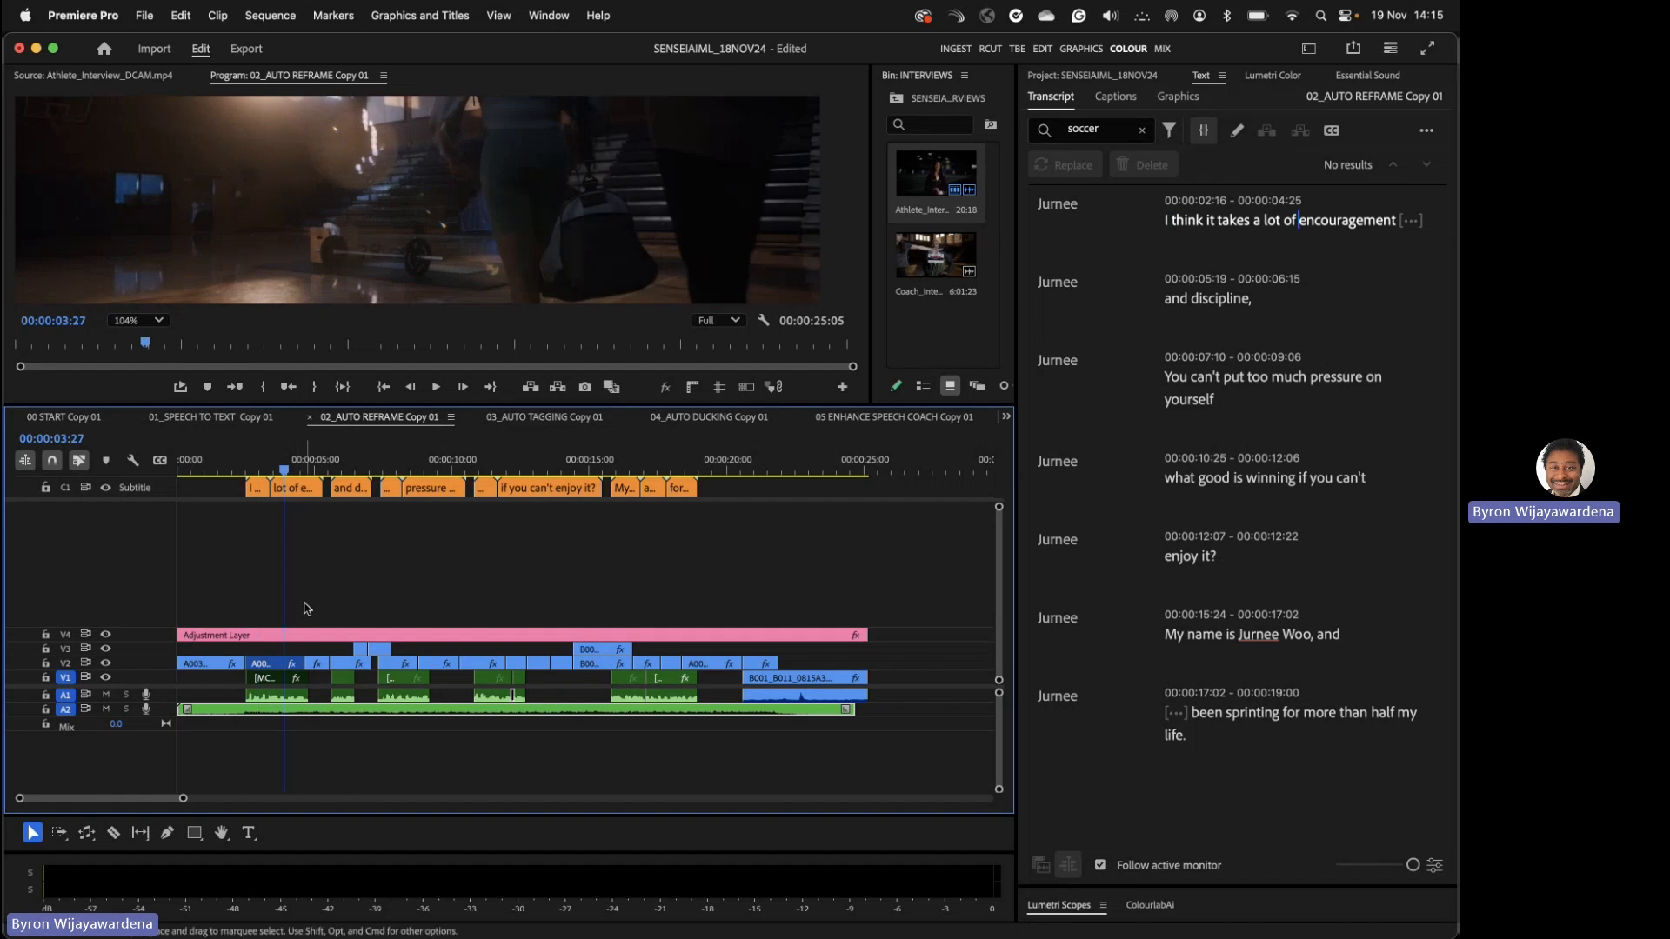
pyautogui.moveTo(367, 406); pyautogui.dragTo(360, 554)
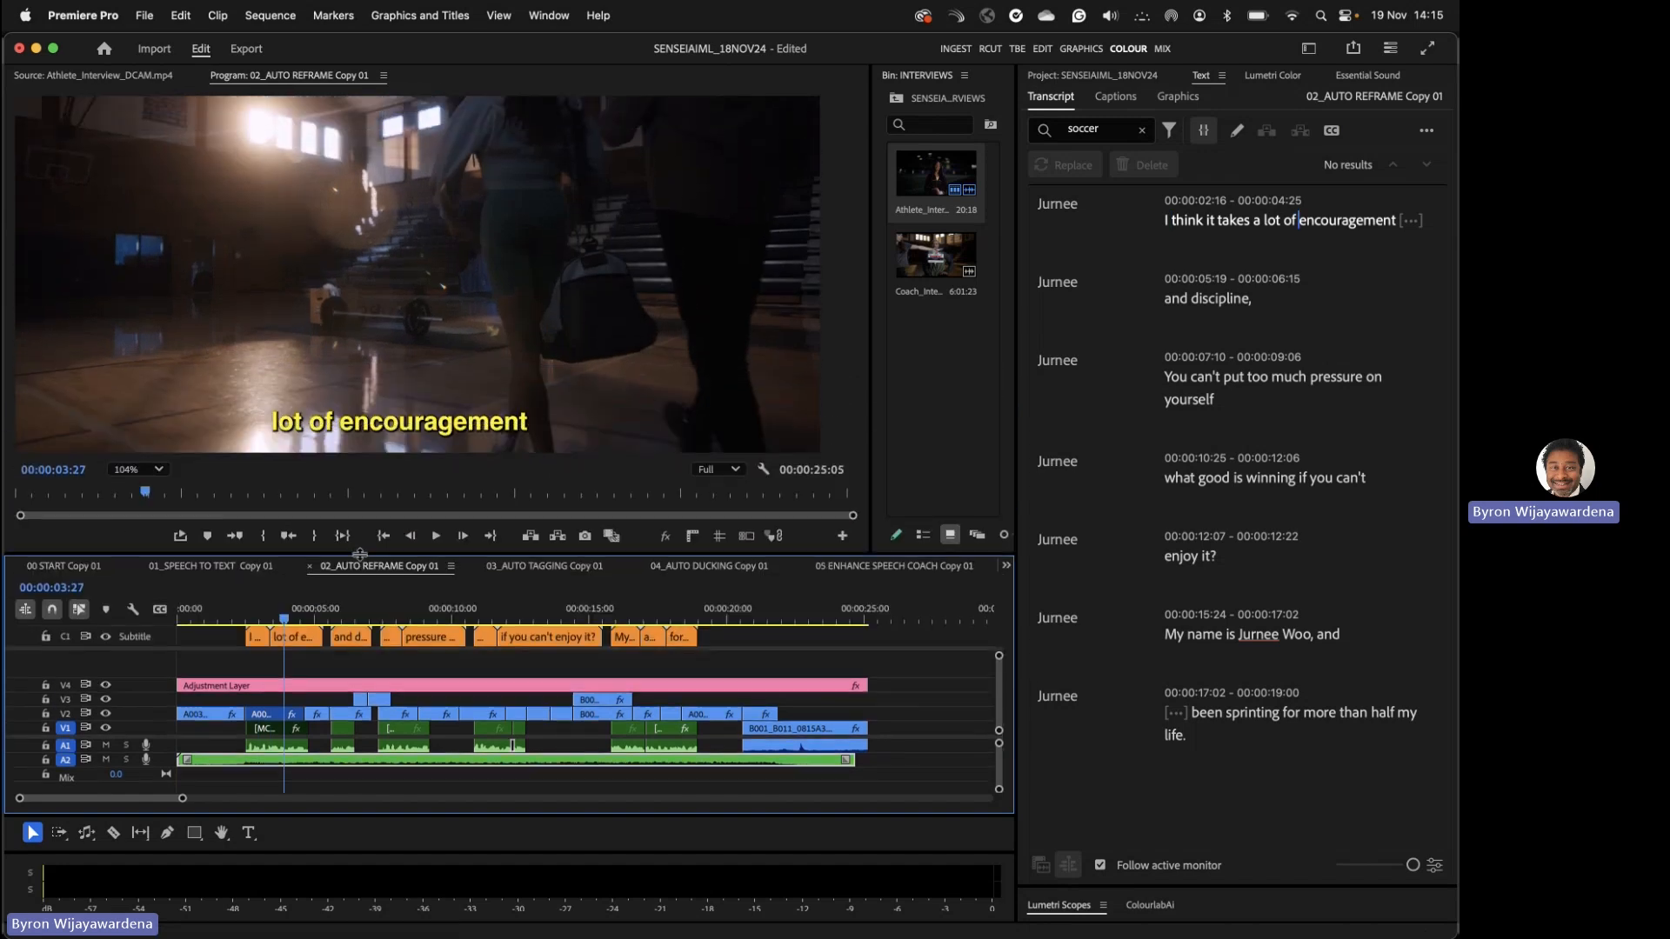
pyautogui.click(248, 616)
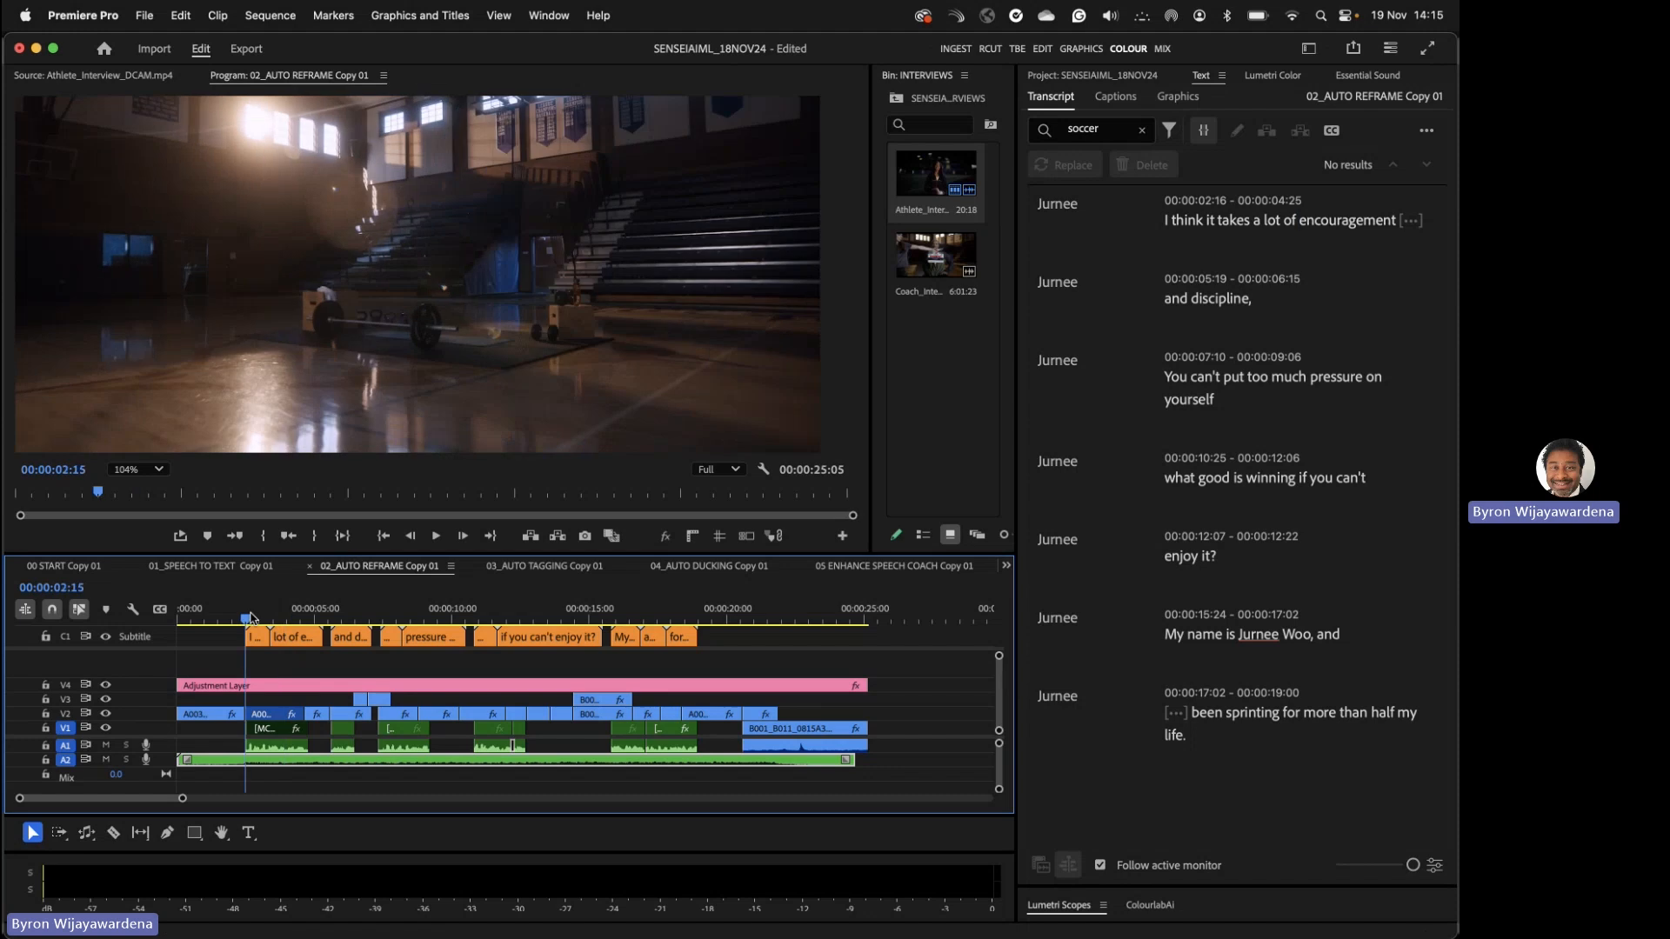
pyautogui.press('space')
pyautogui.click(106, 636)
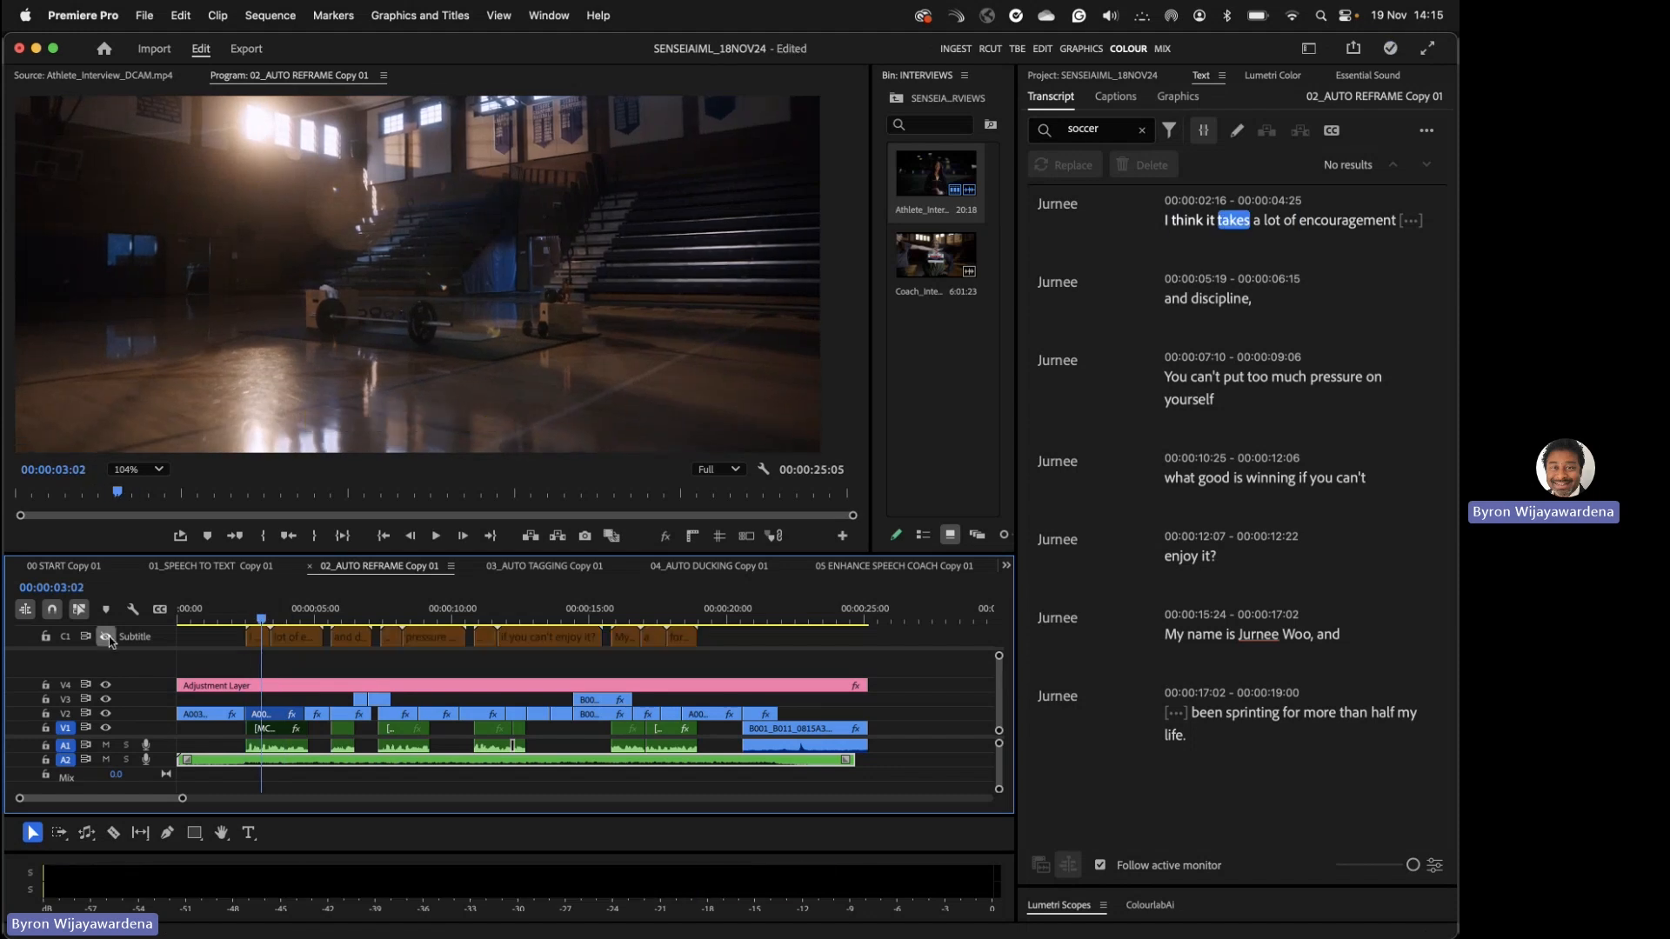
pyautogui.click(105, 635)
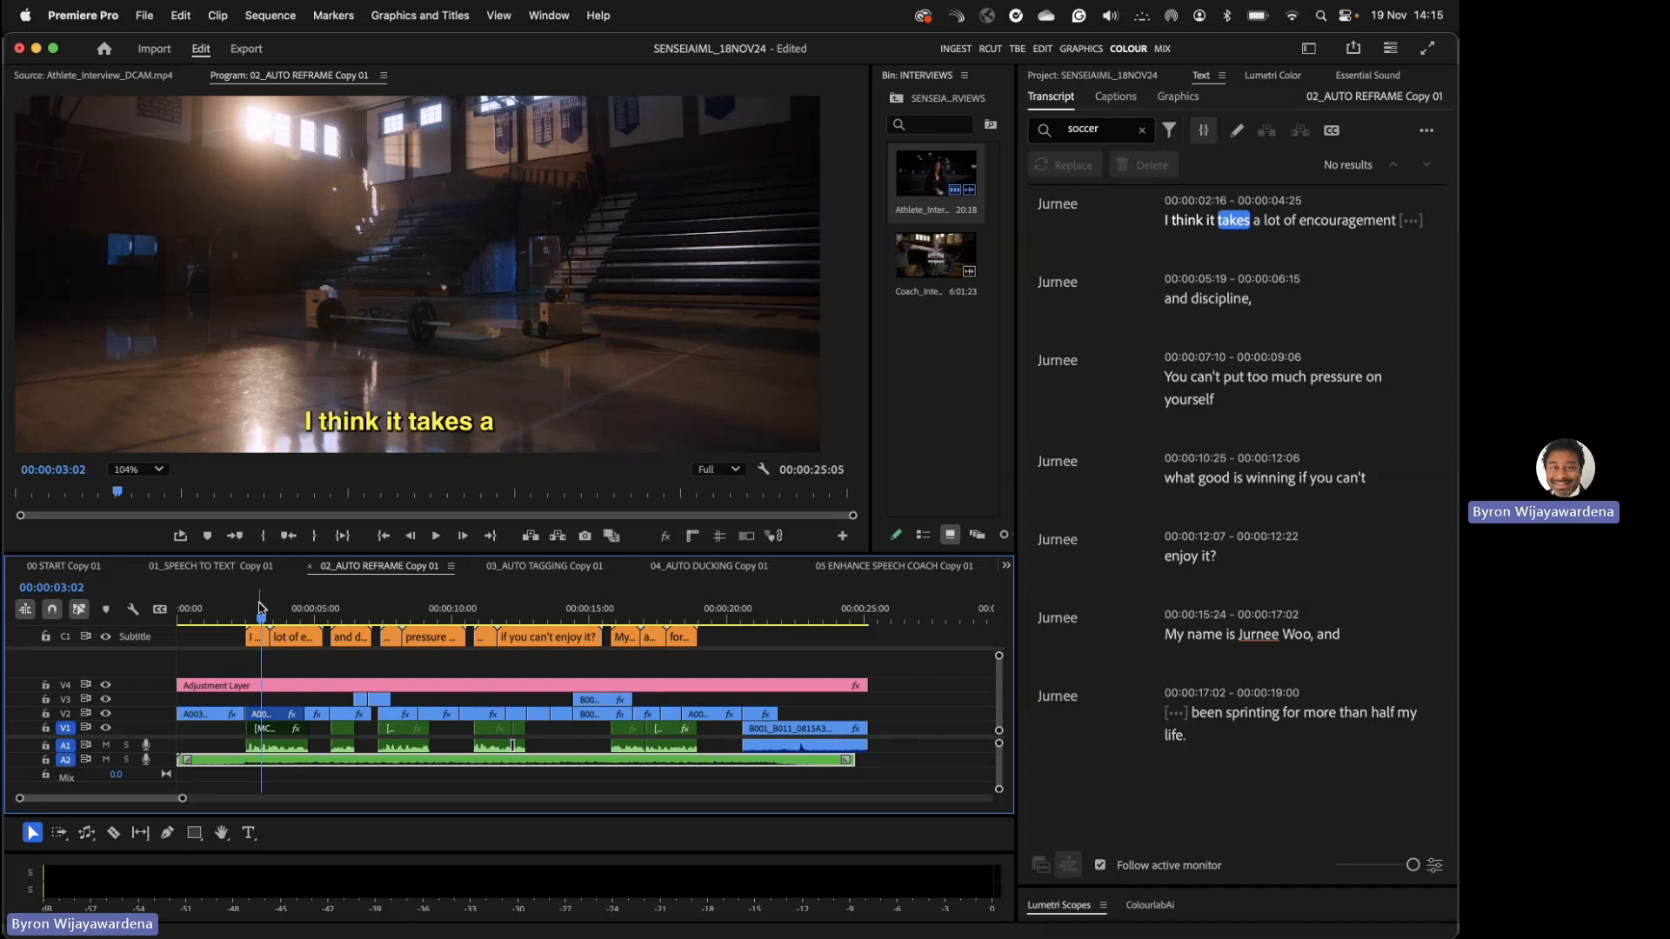
# - Play the captioned sequence to about 00:00:06:11 and move the playhead to 00:00:09:07 to check the captions
pyautogui.press('space')
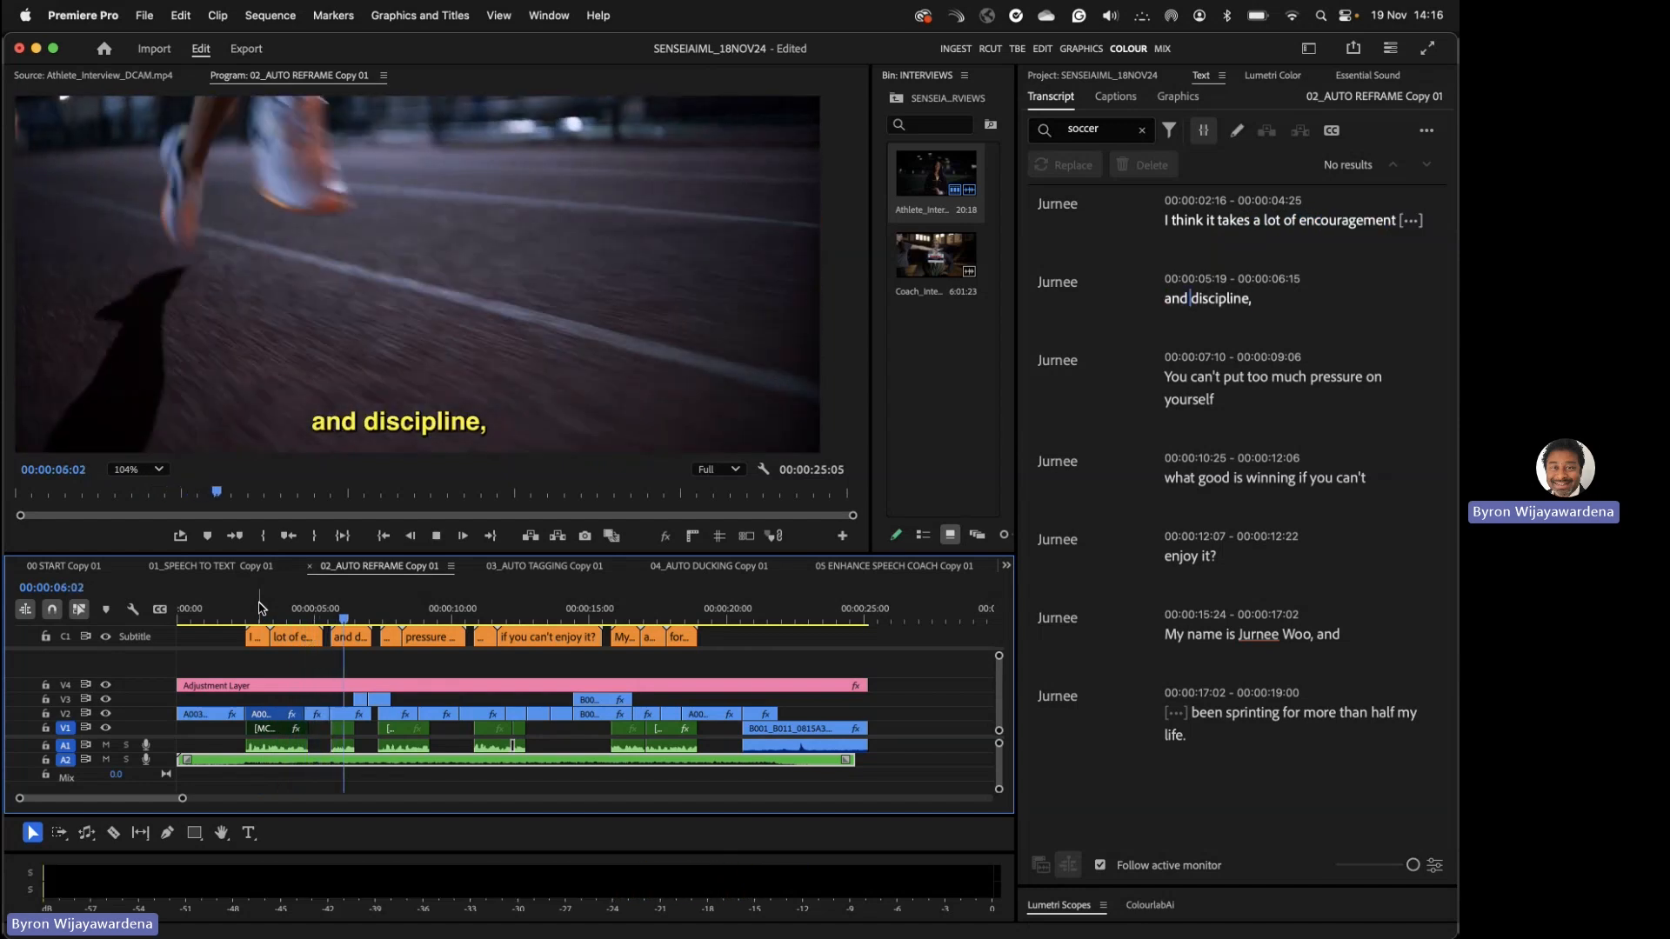
pyautogui.press('space')
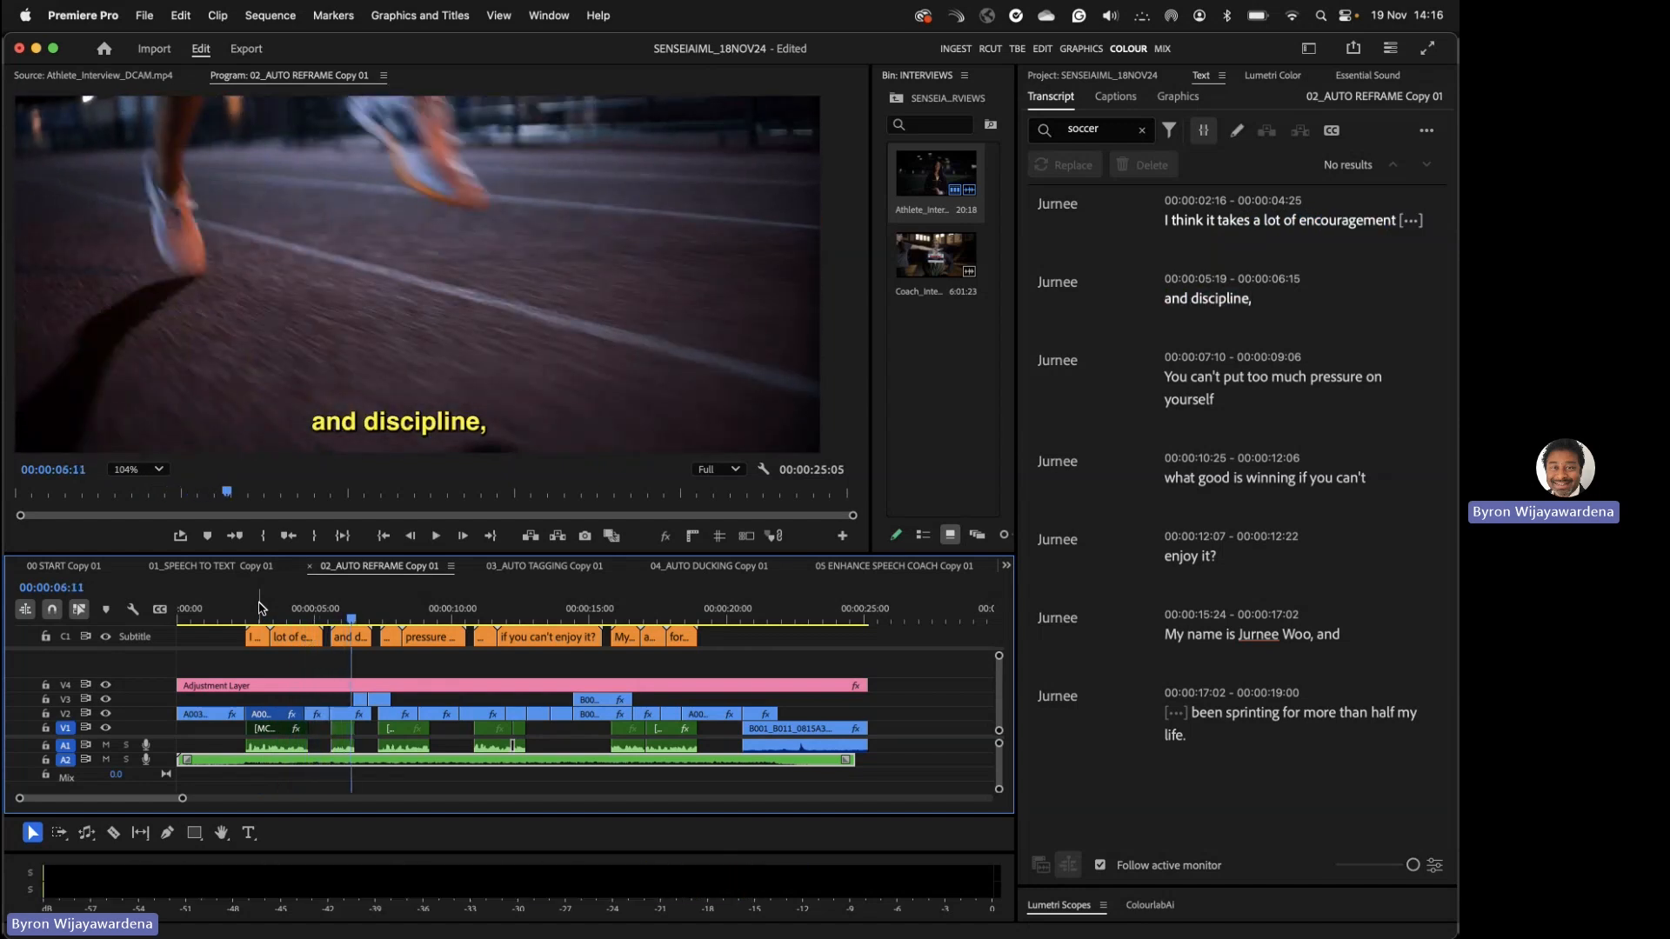
pyautogui.click(435, 616)
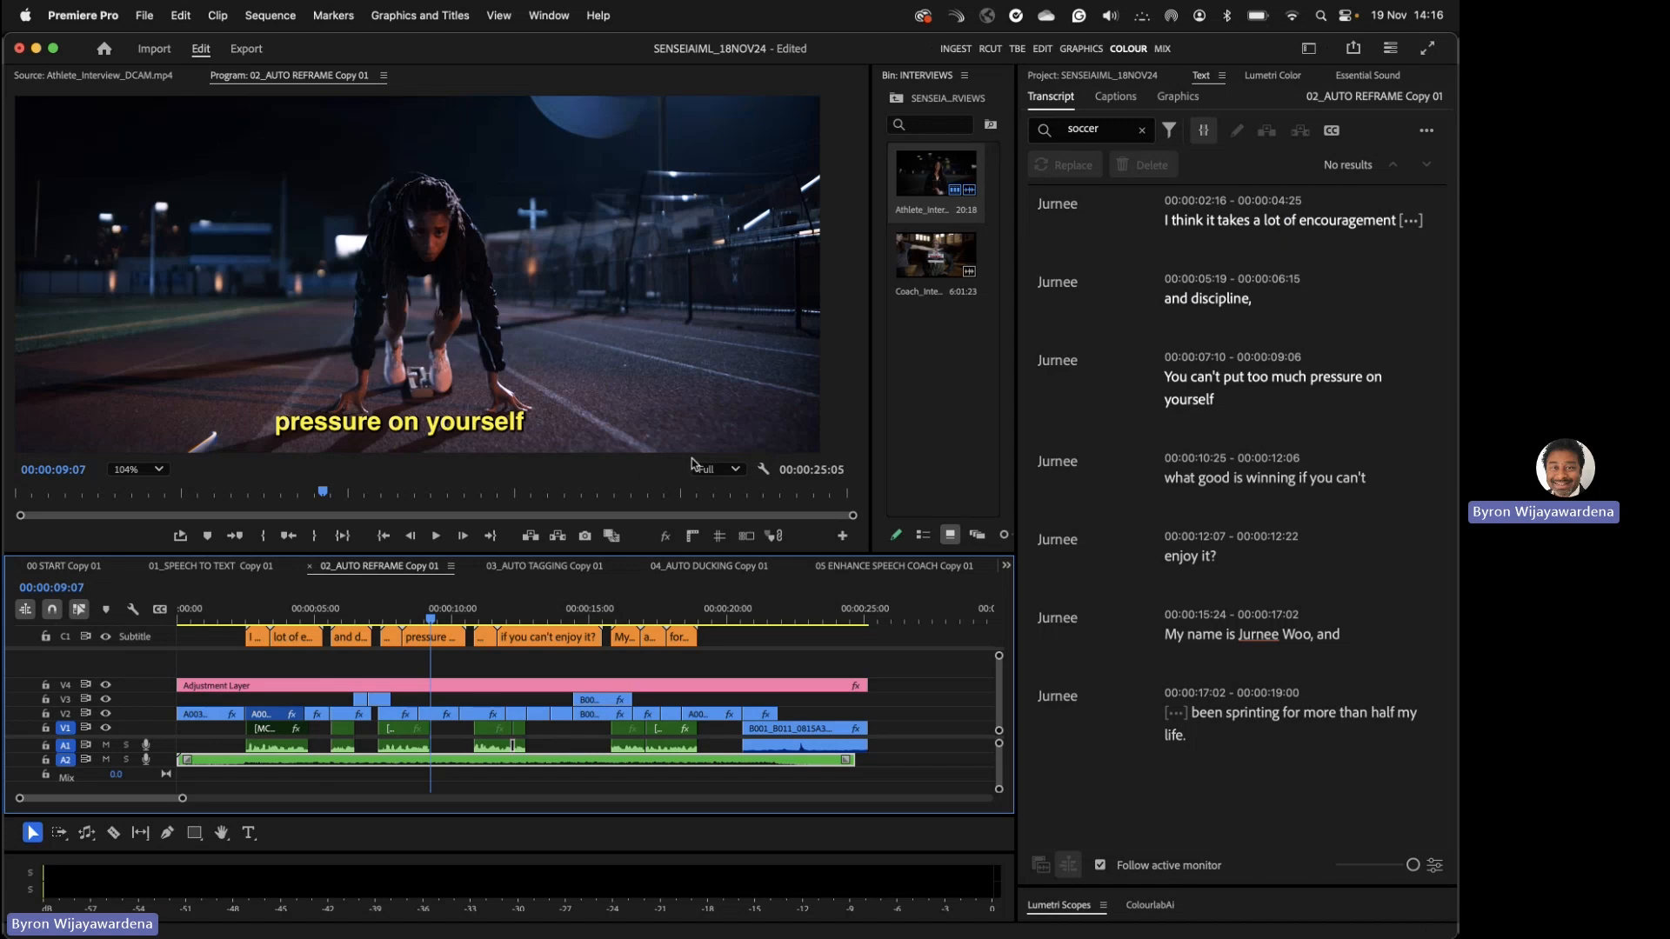
# - Create a Square 1:1 auto-reframed duplicate of the 02_AUTO REFRAME Copy 01 sequence with Faster Motion tracking and clips not nested
pyautogui.click(452, 567)
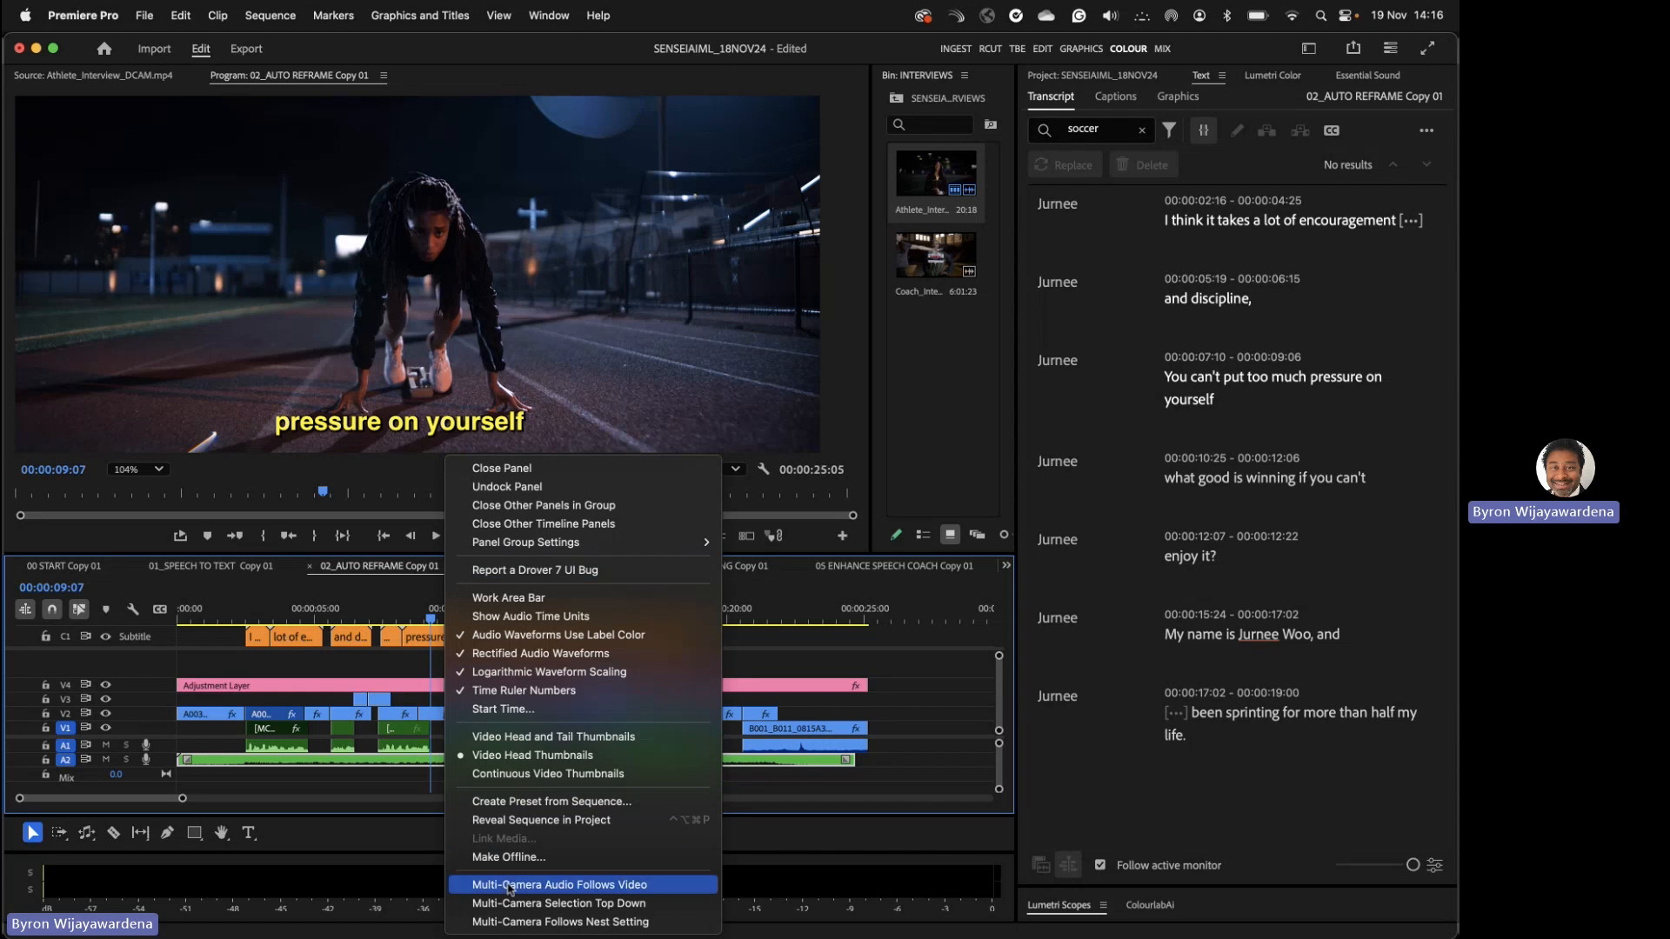
pyautogui.click(538, 822)
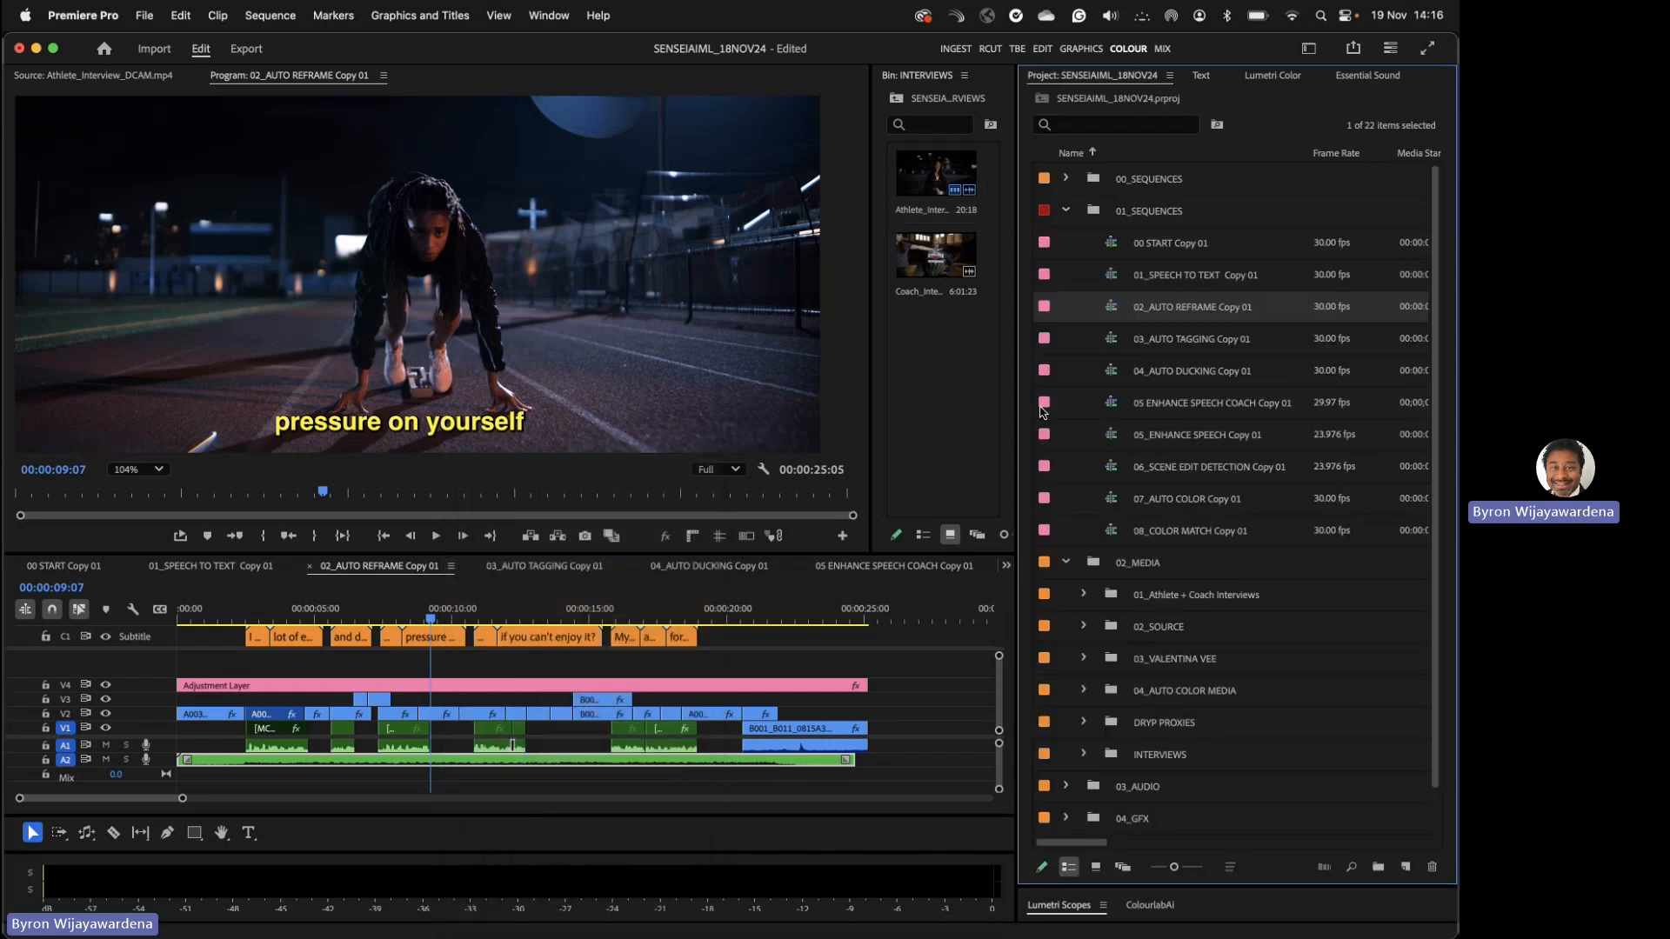
pyautogui.rightClick(1114, 311)
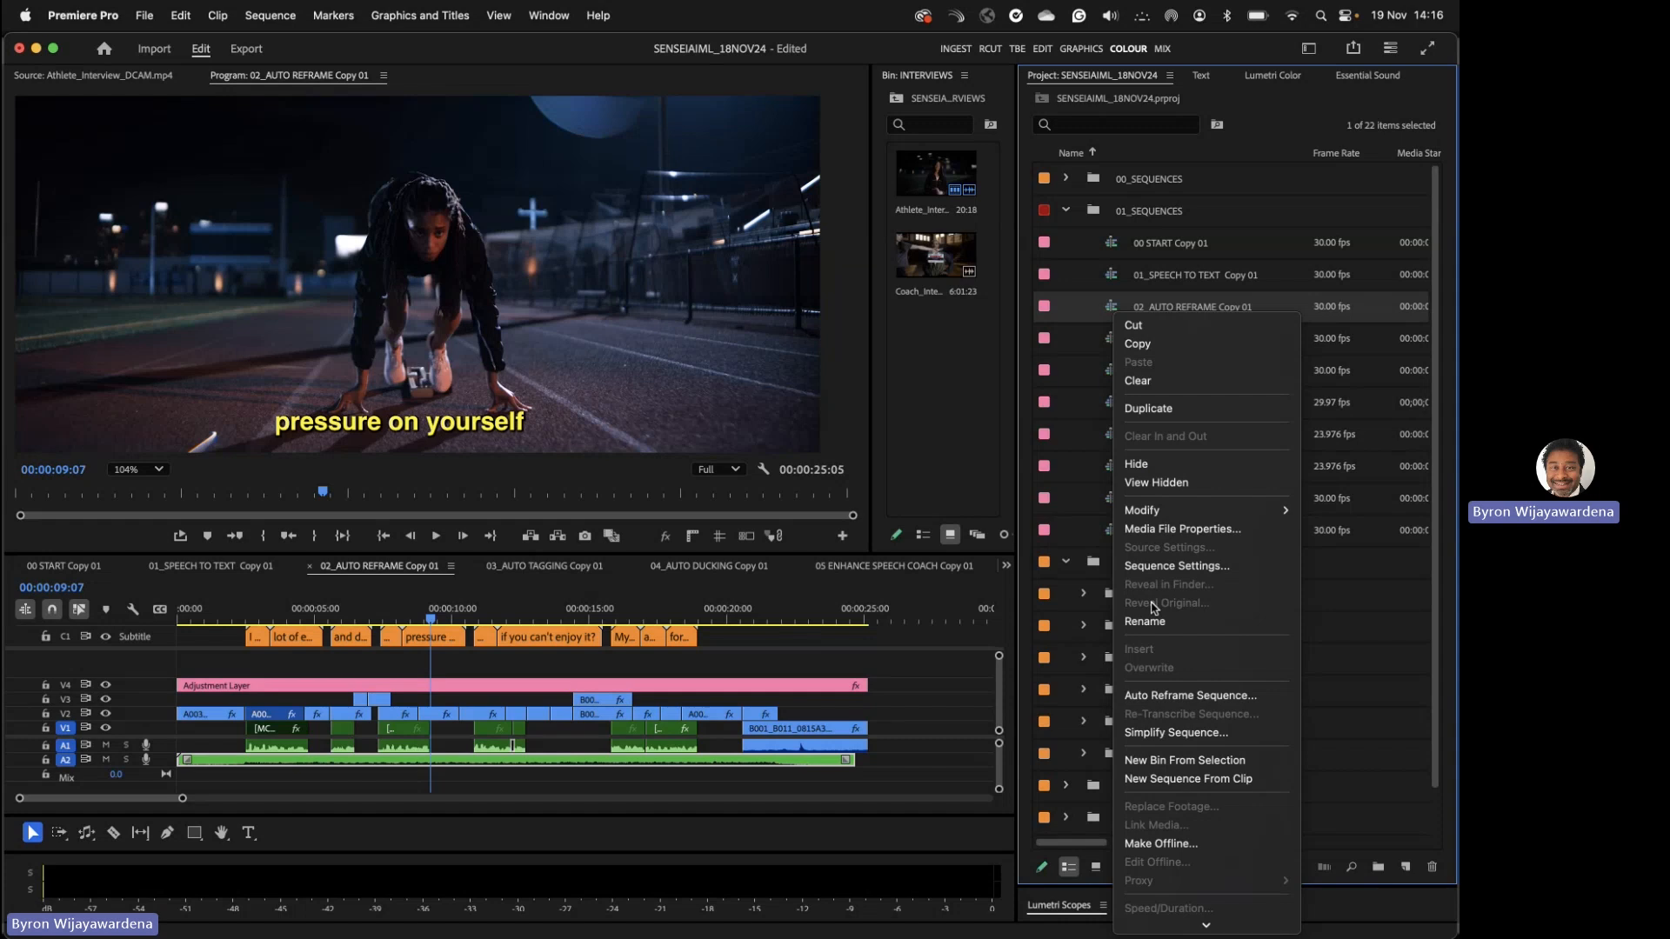
pyautogui.click(1274, 695)
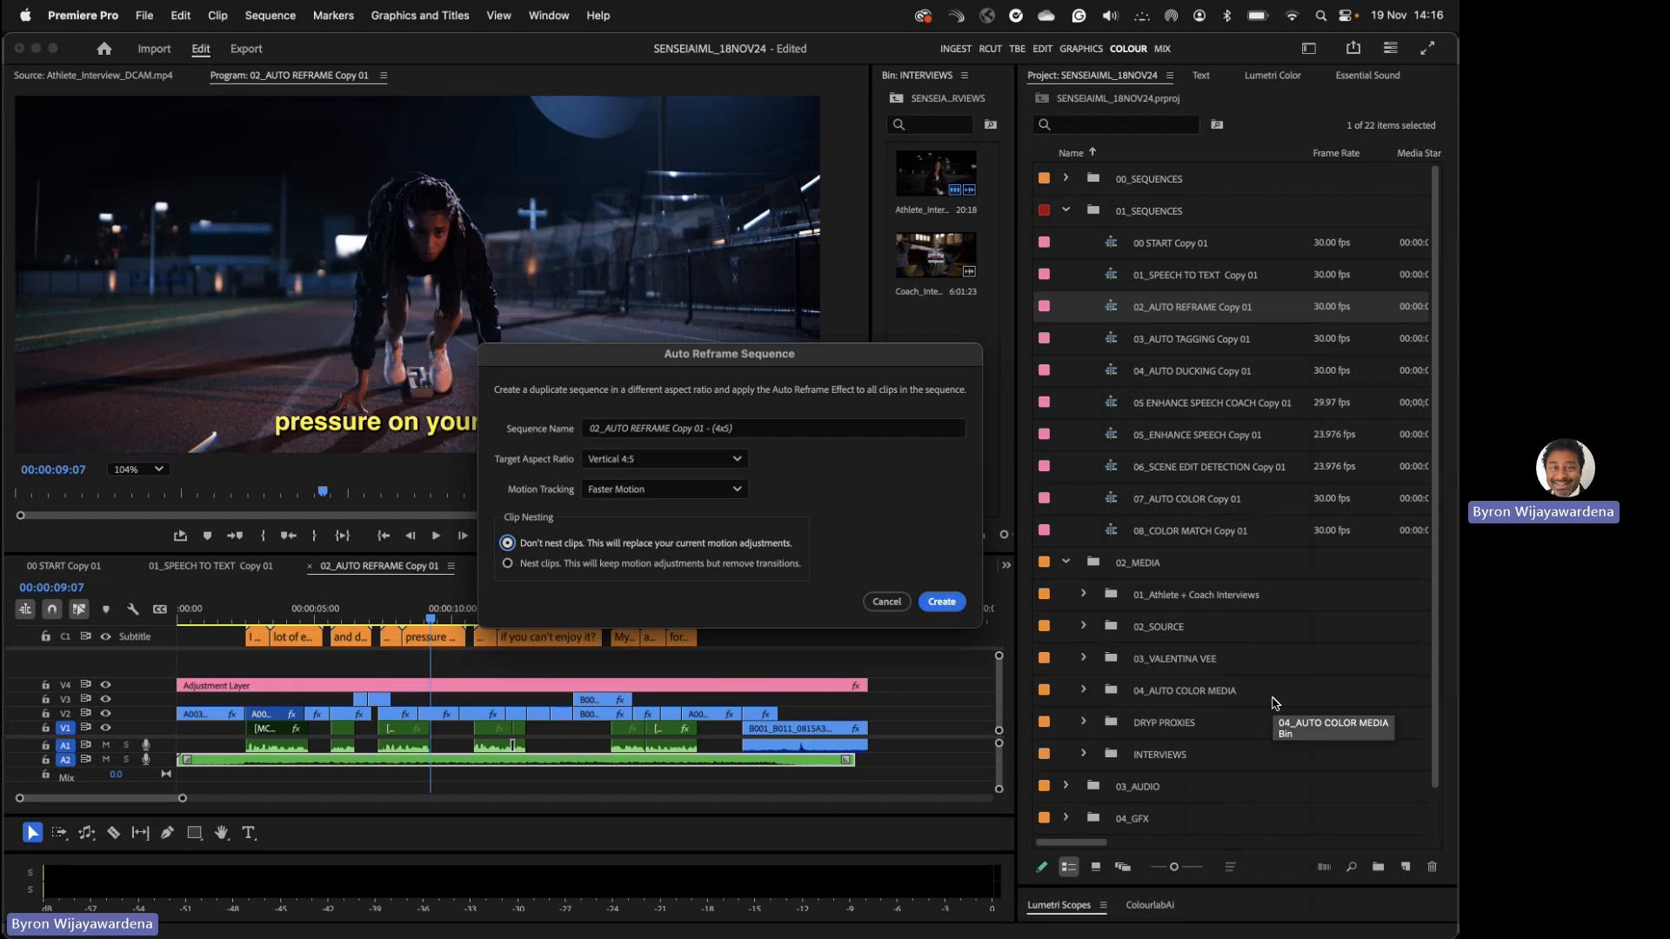
pyautogui.click(767, 430)
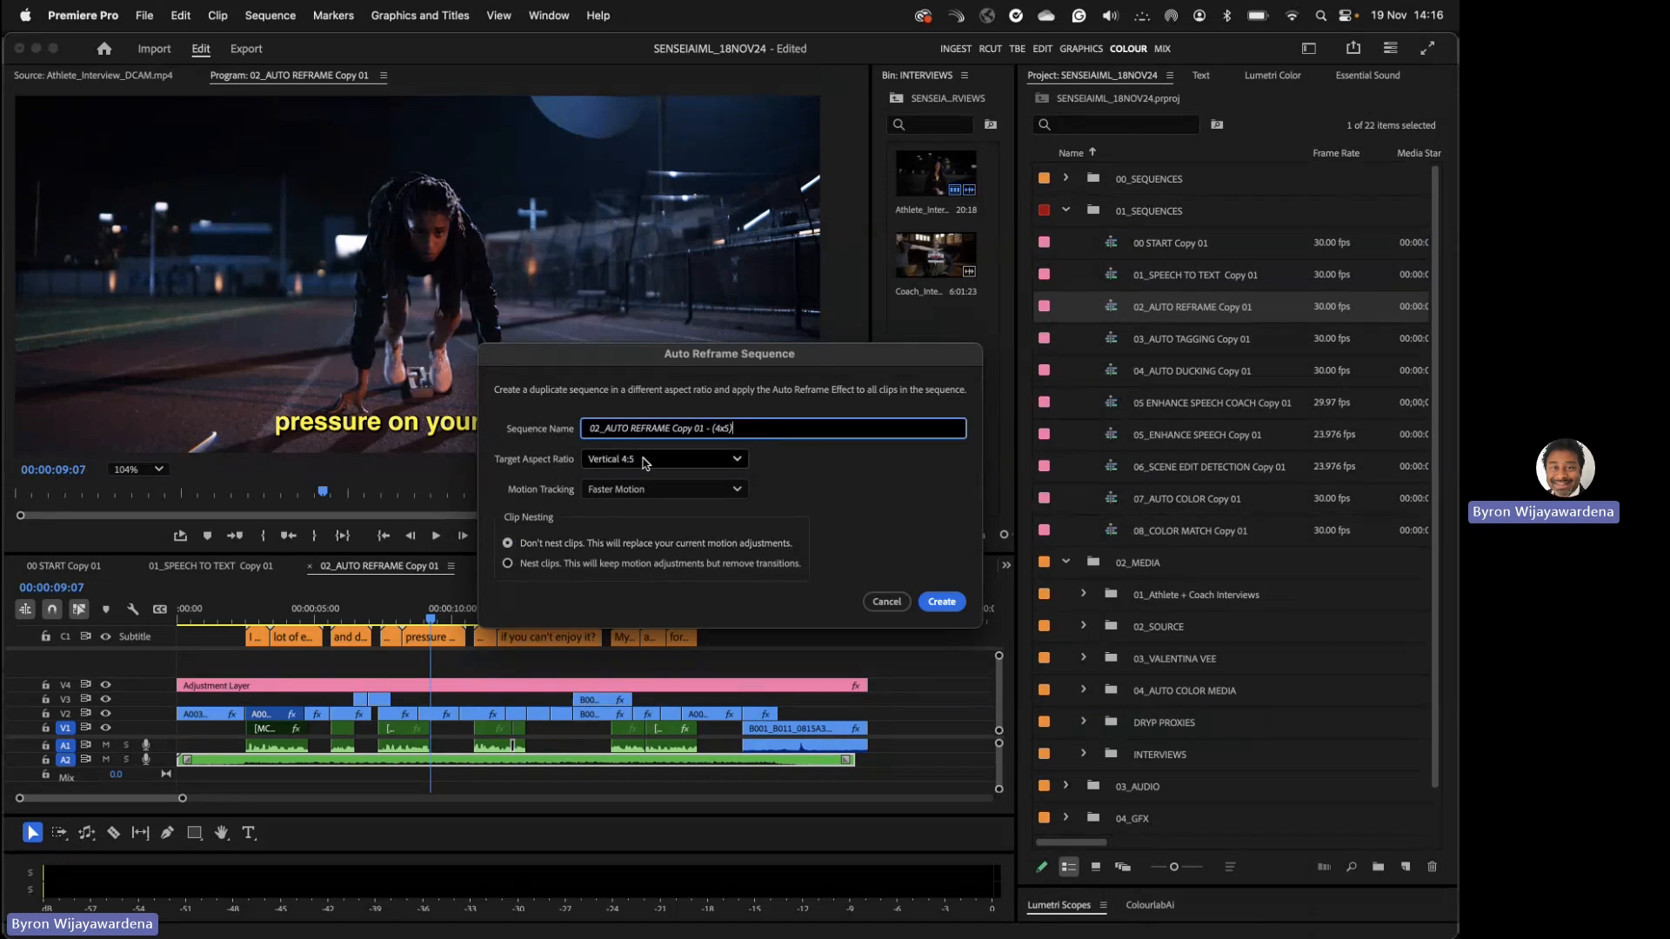
pyautogui.click(645, 460)
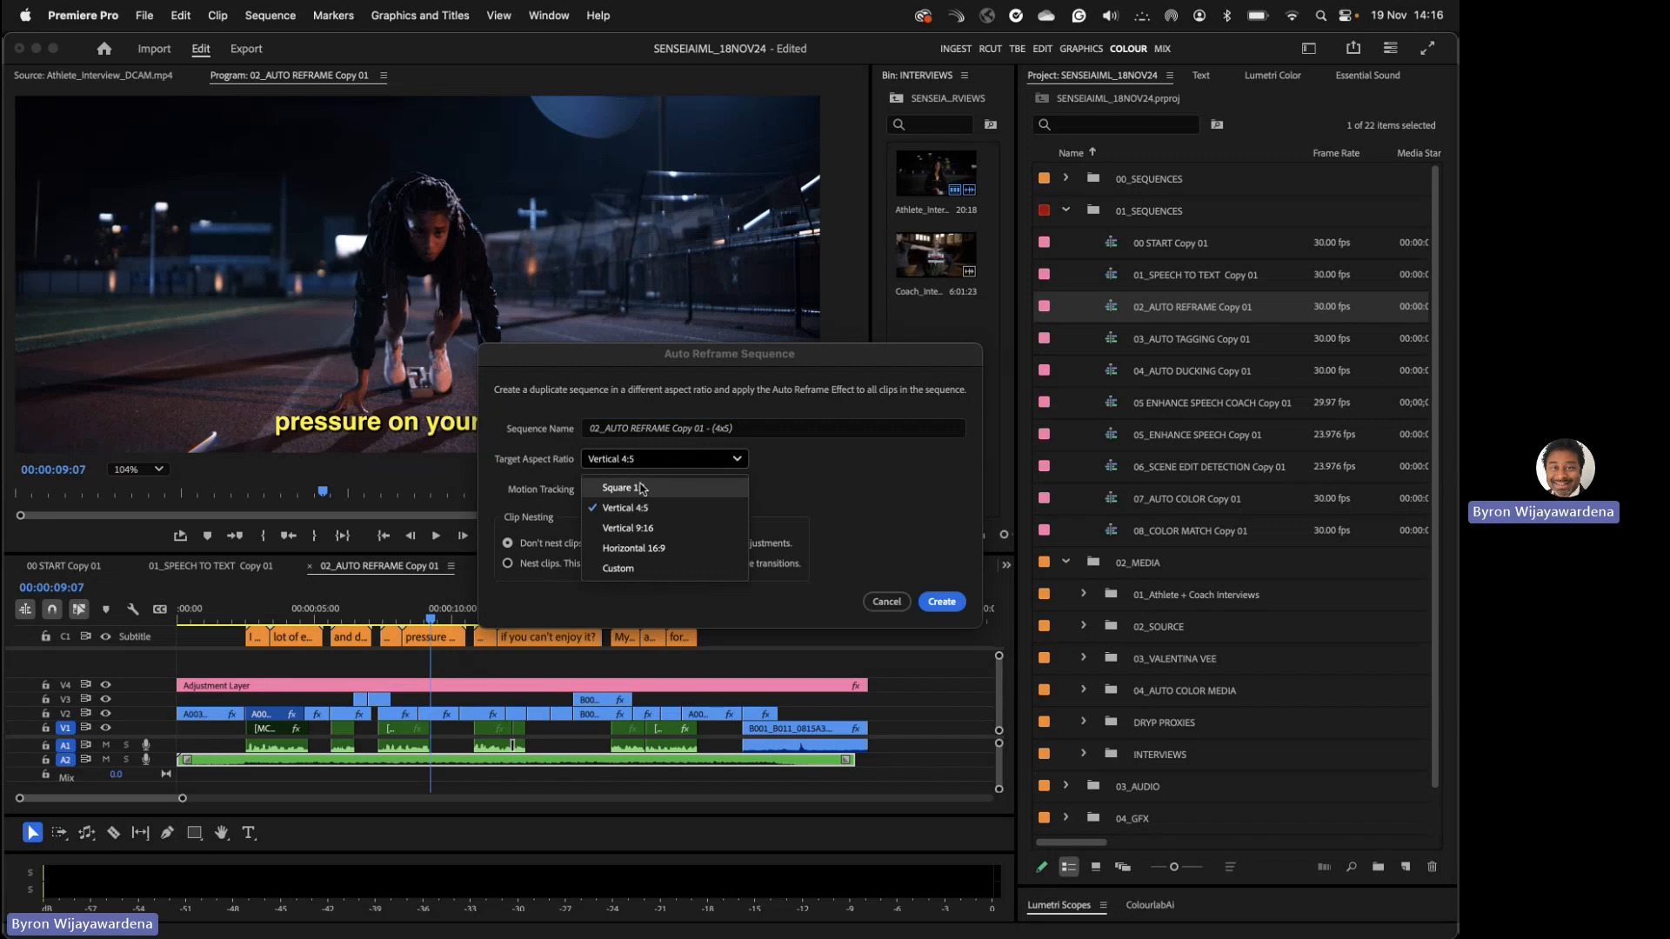
pyautogui.click(640, 488)
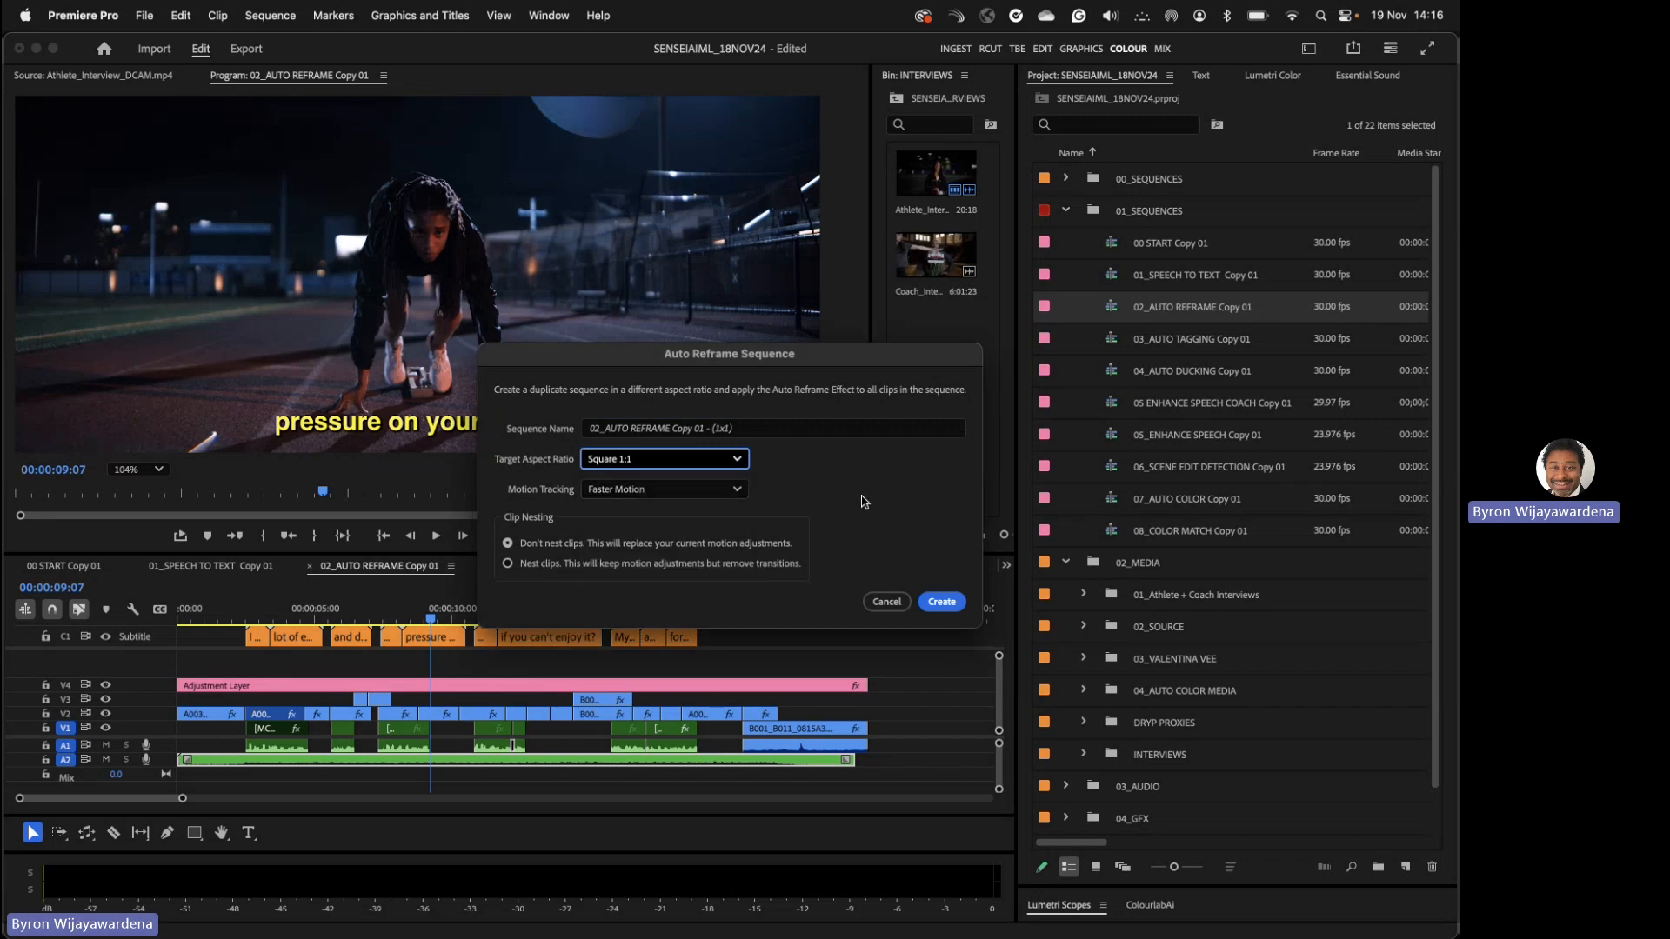
pyautogui.click(734, 459)
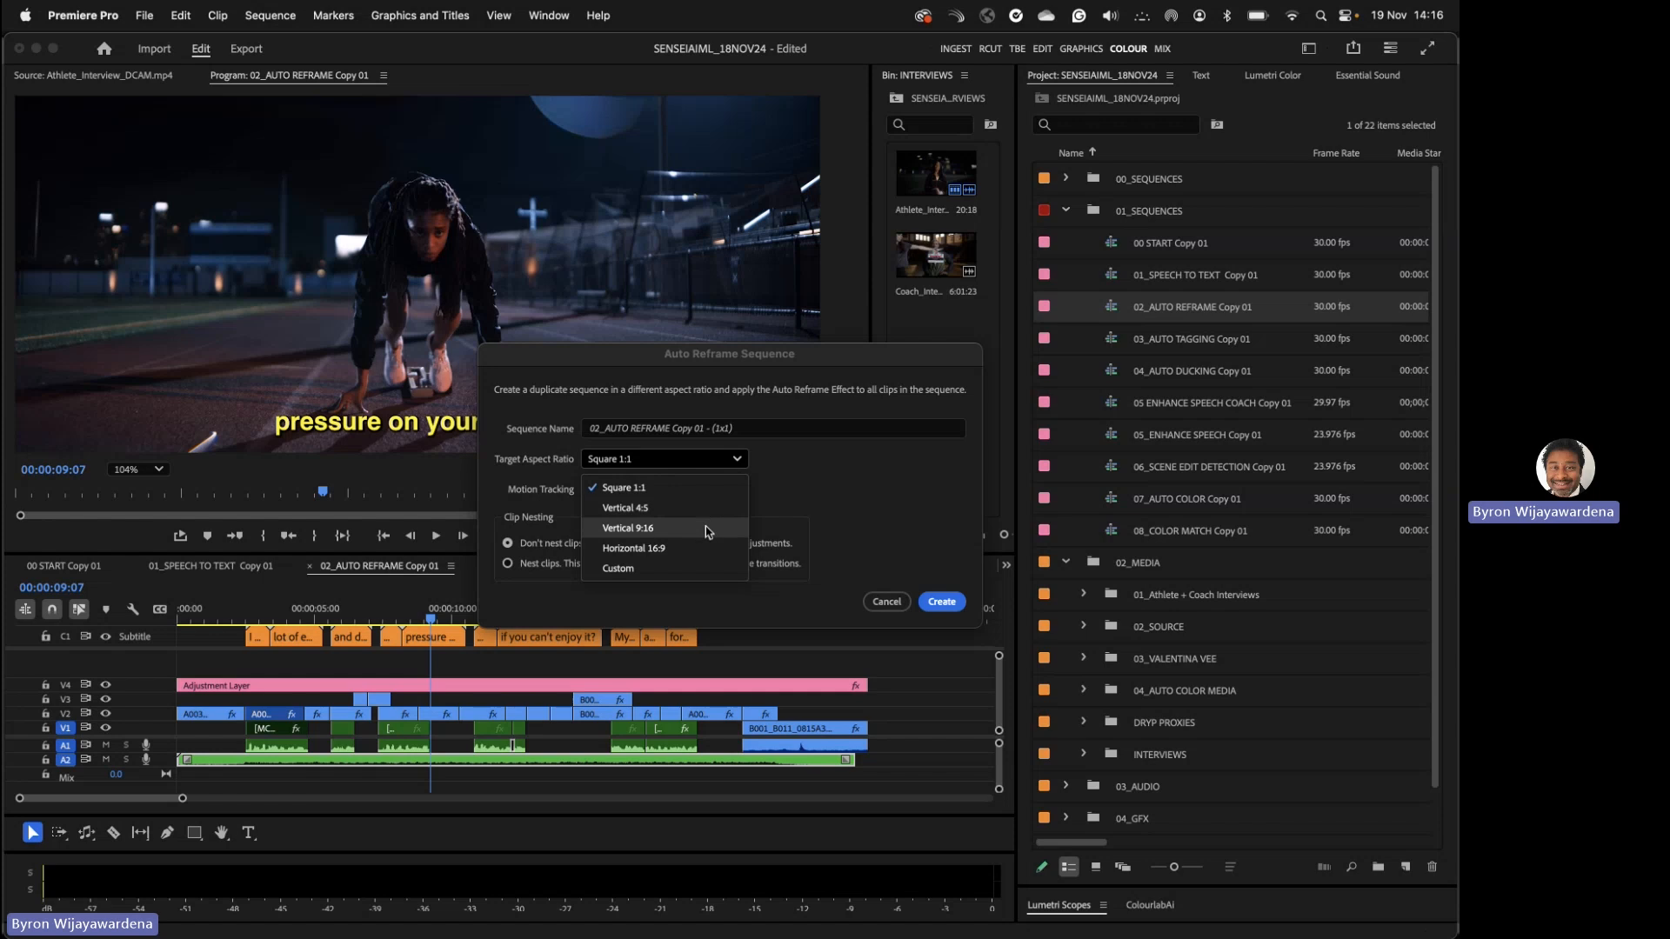
pyautogui.click(846, 500)
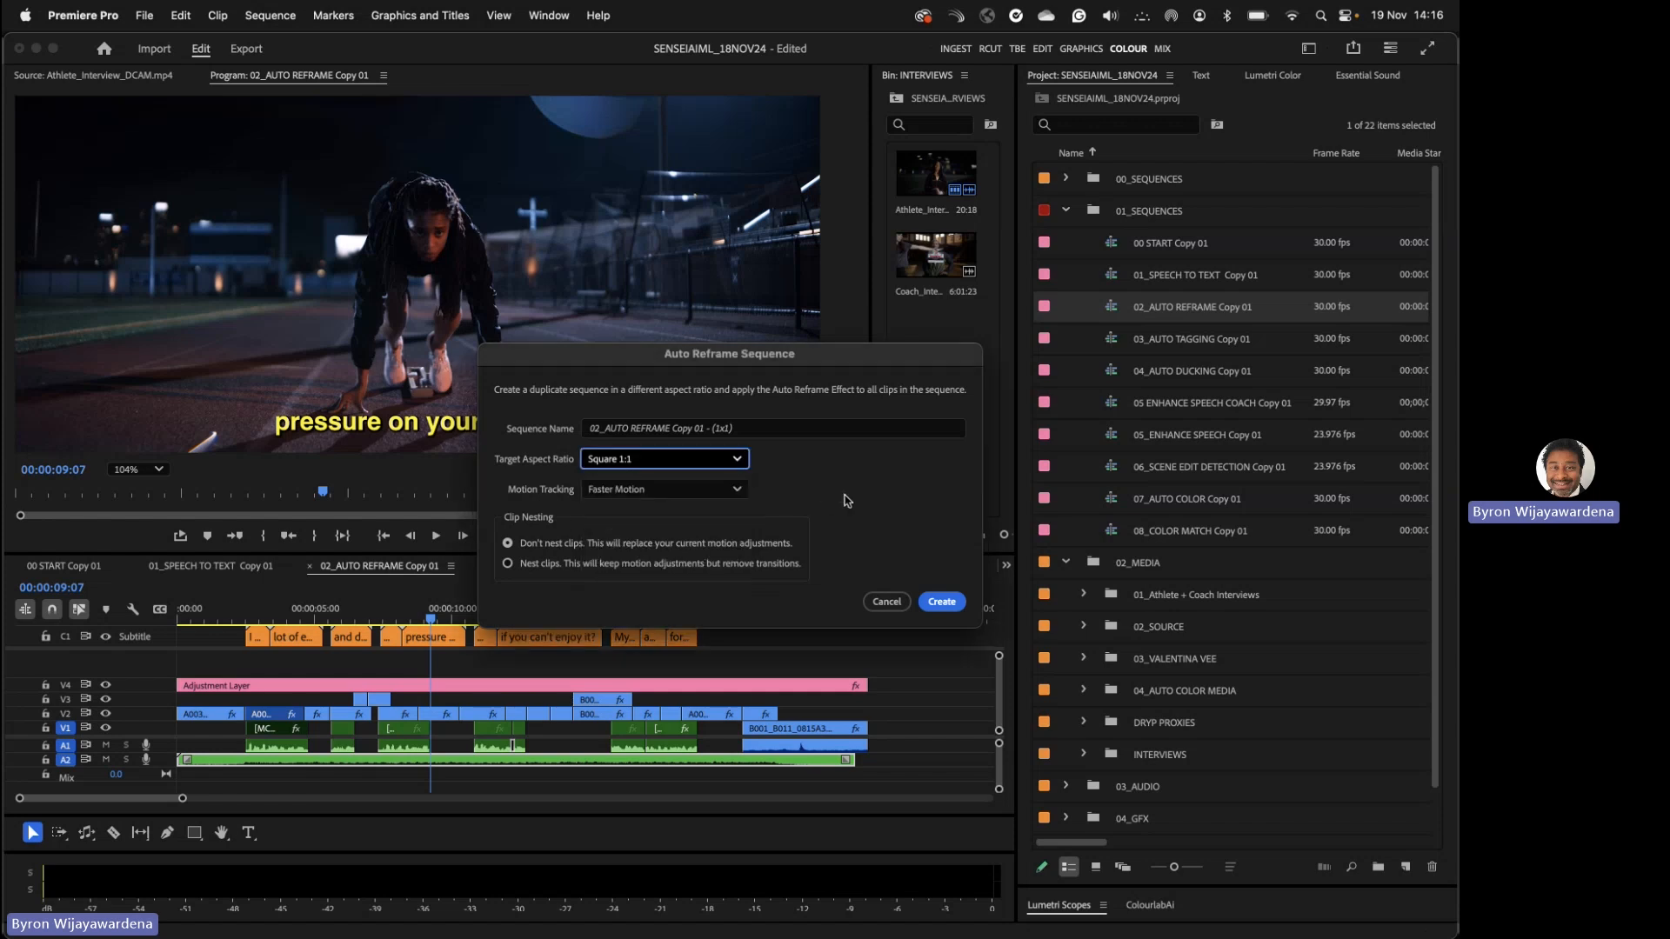
pyautogui.click(931, 606)
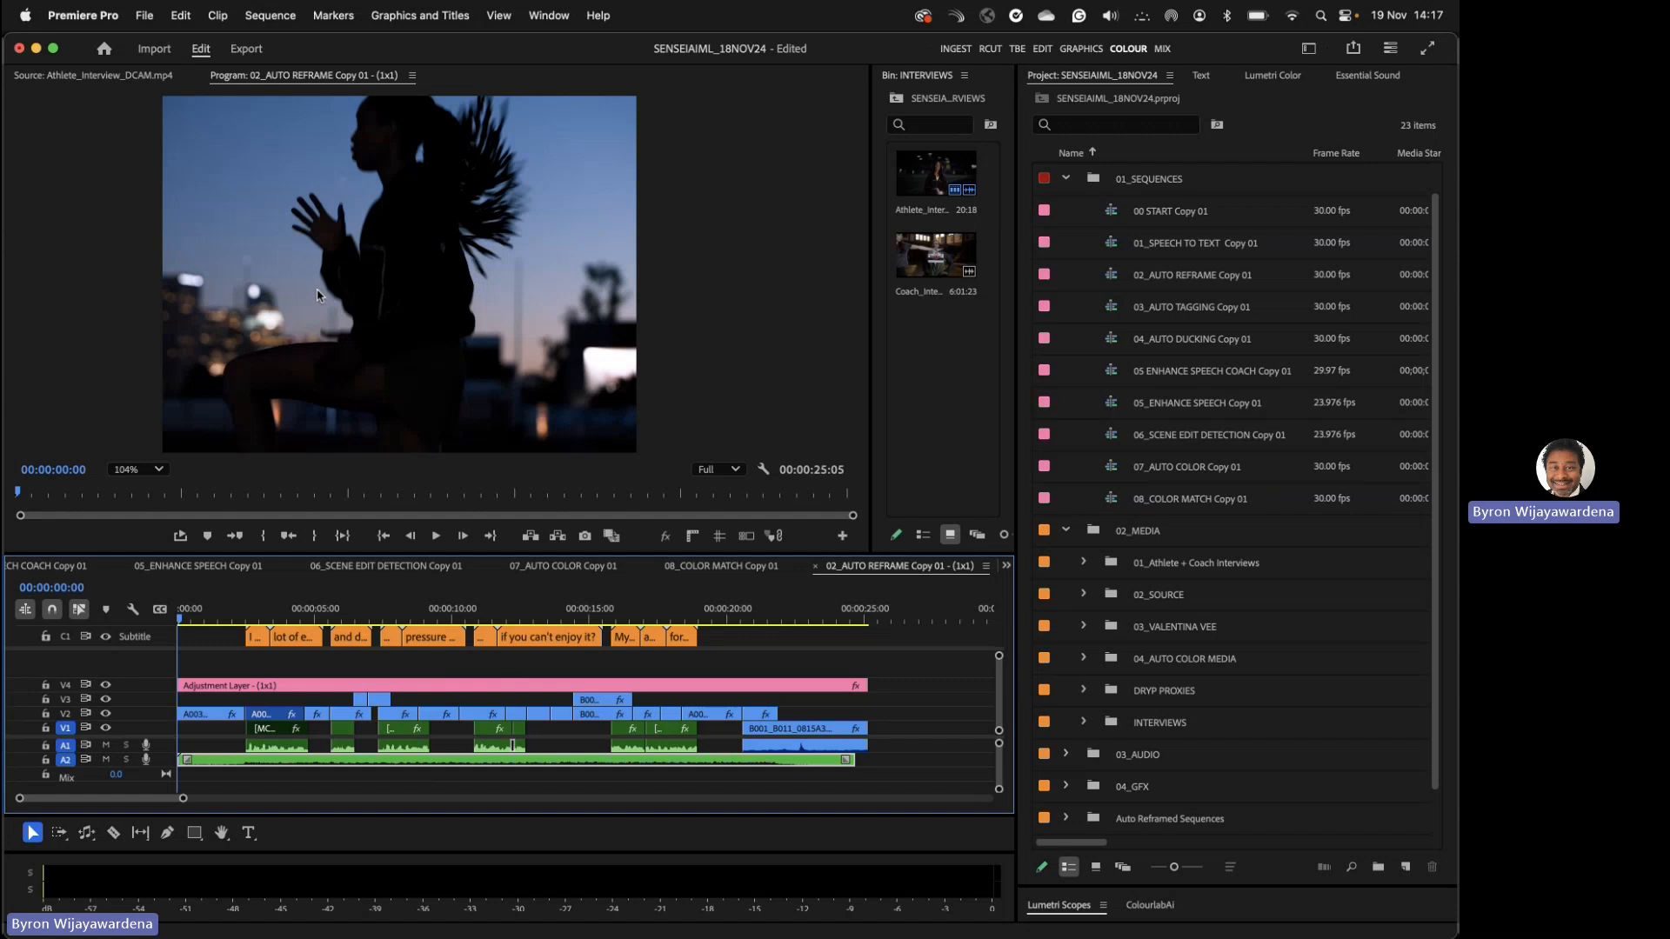
# - Mute audio tracks A1 and A2 and play the 1x1 sequence to about 00:00:23:02 to check the reframed shots
pyautogui.click(105, 744)
pyautogui.click(106, 759)
pyautogui.press('space')
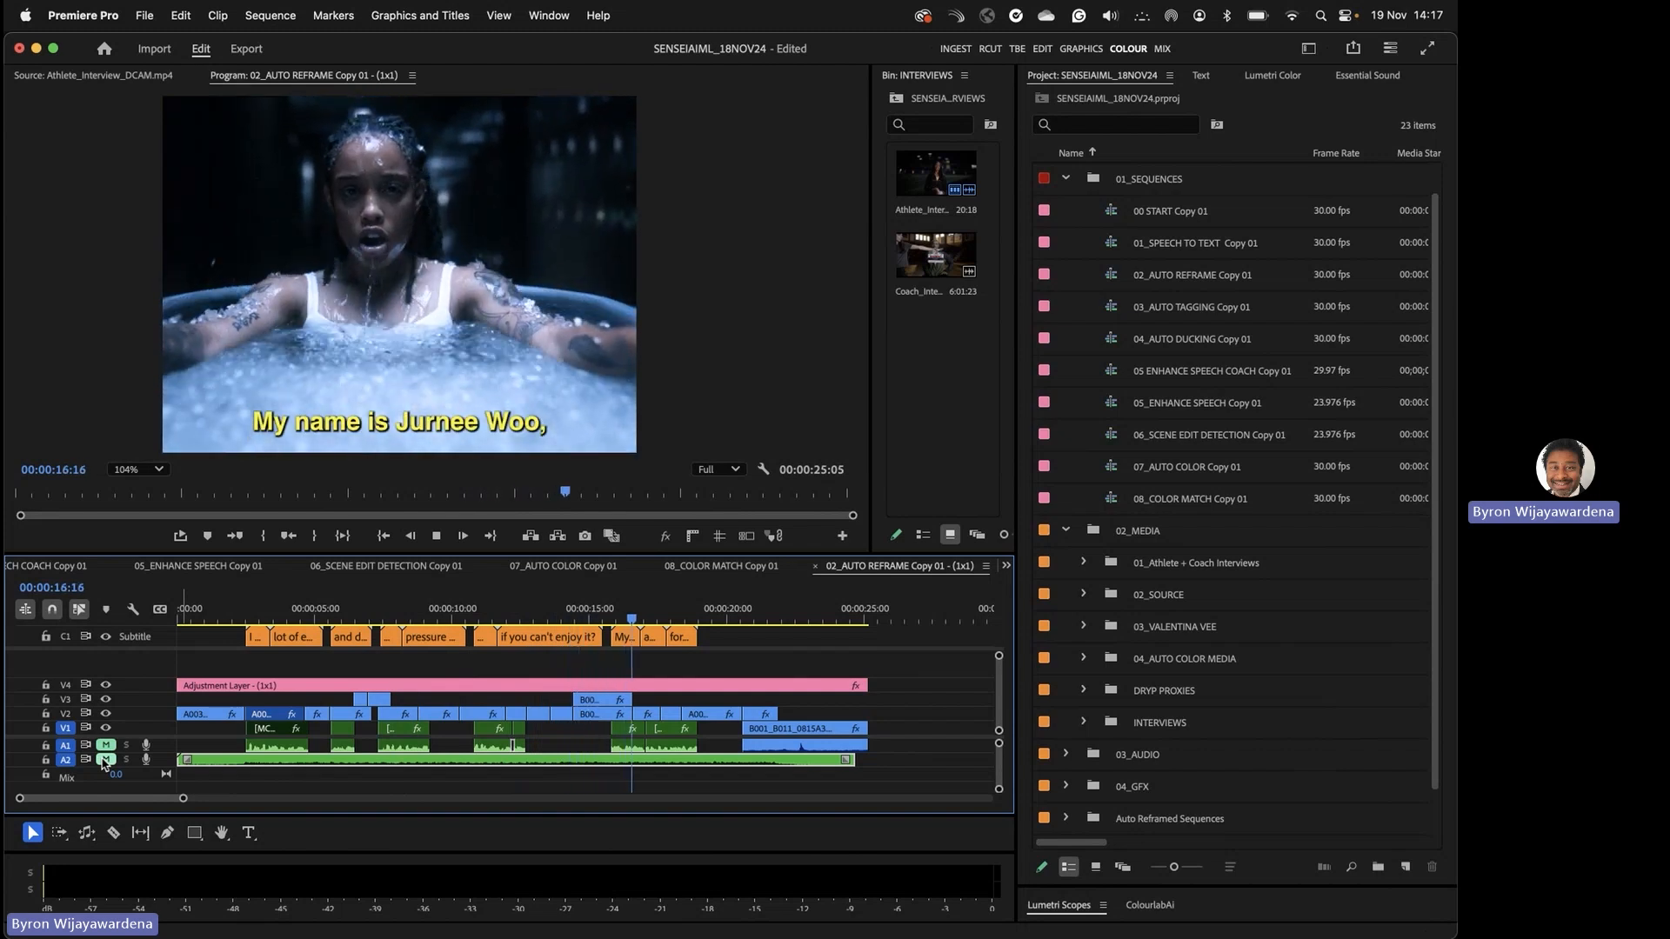
pyautogui.press('space')
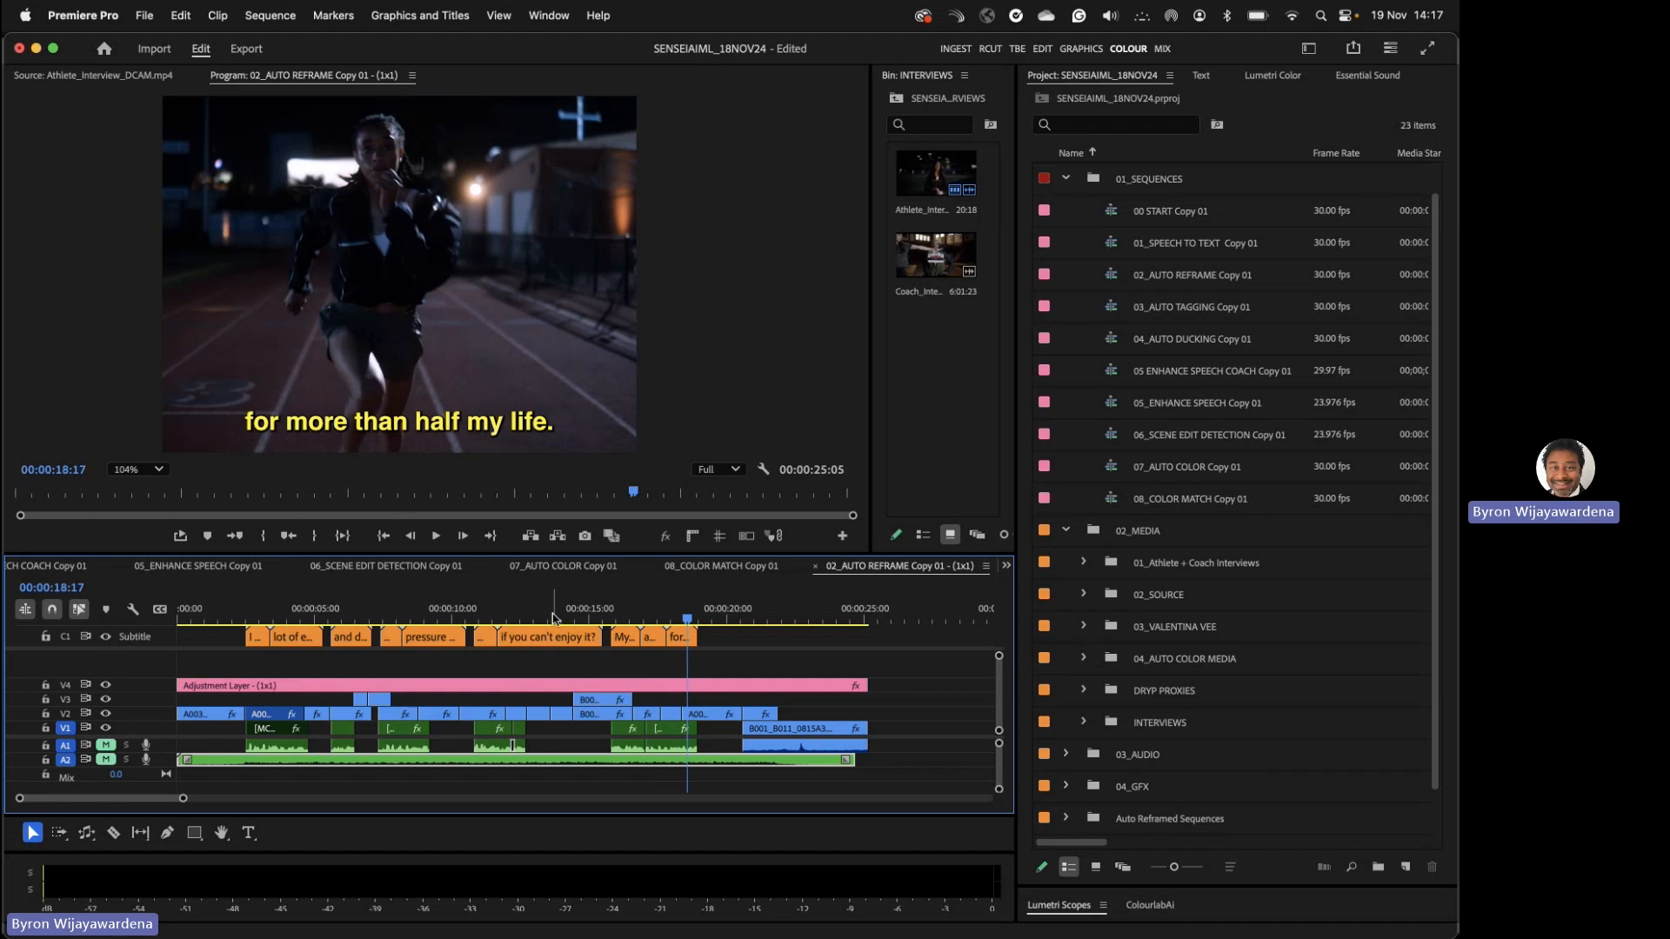
pyautogui.press('space')
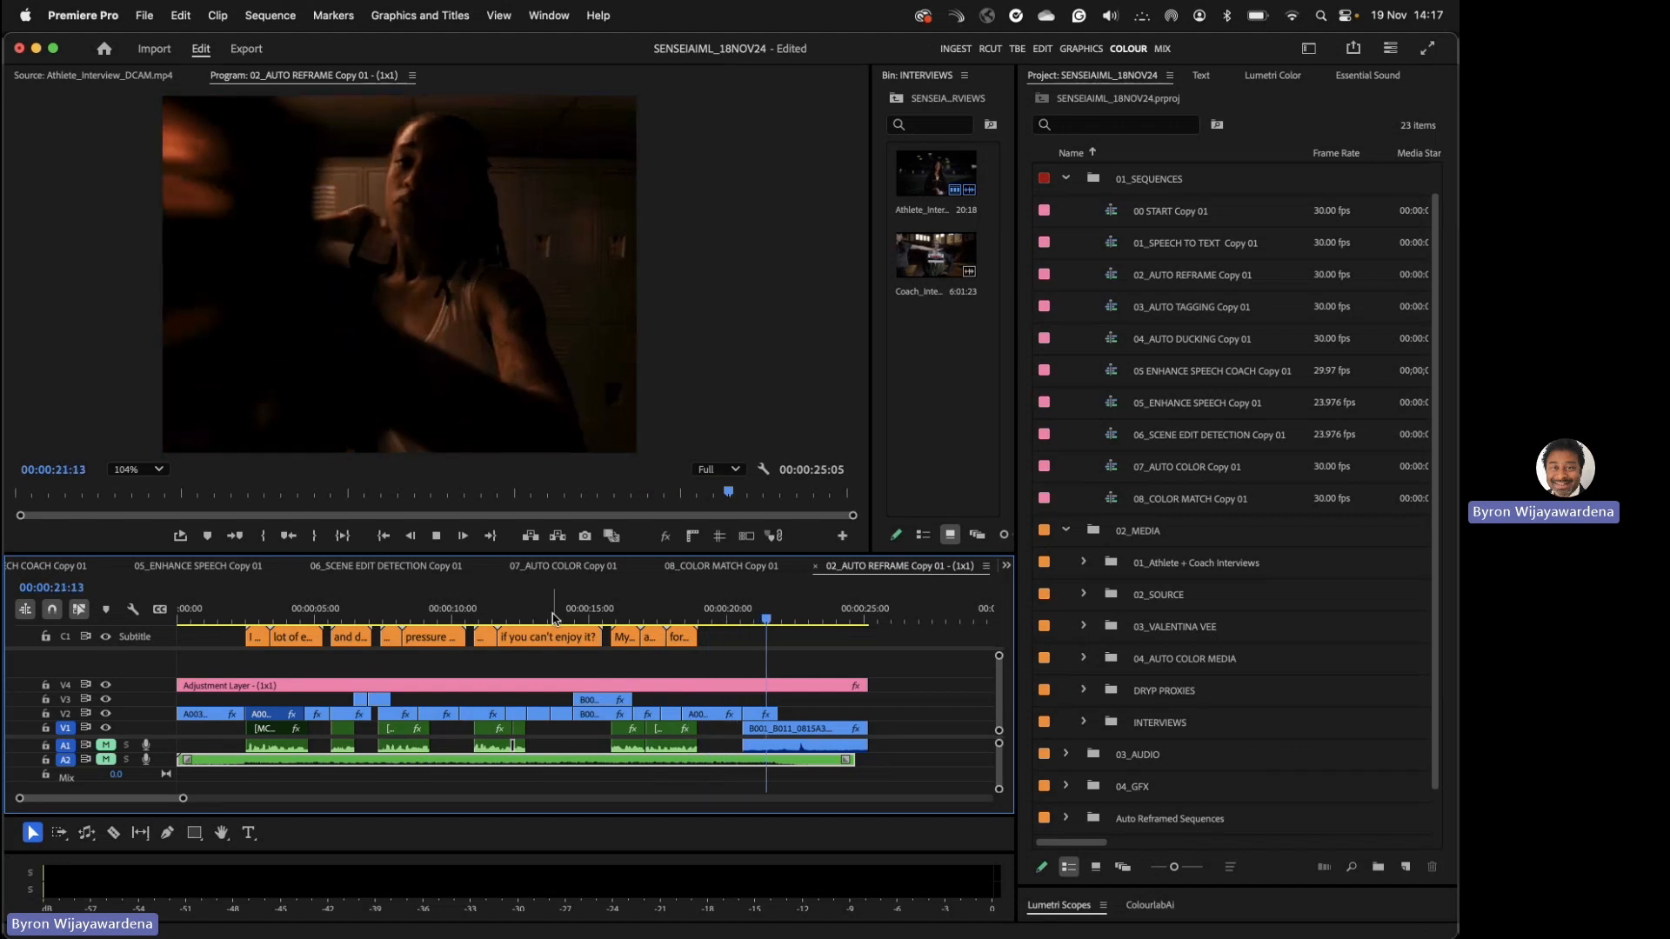
pyautogui.press('space')
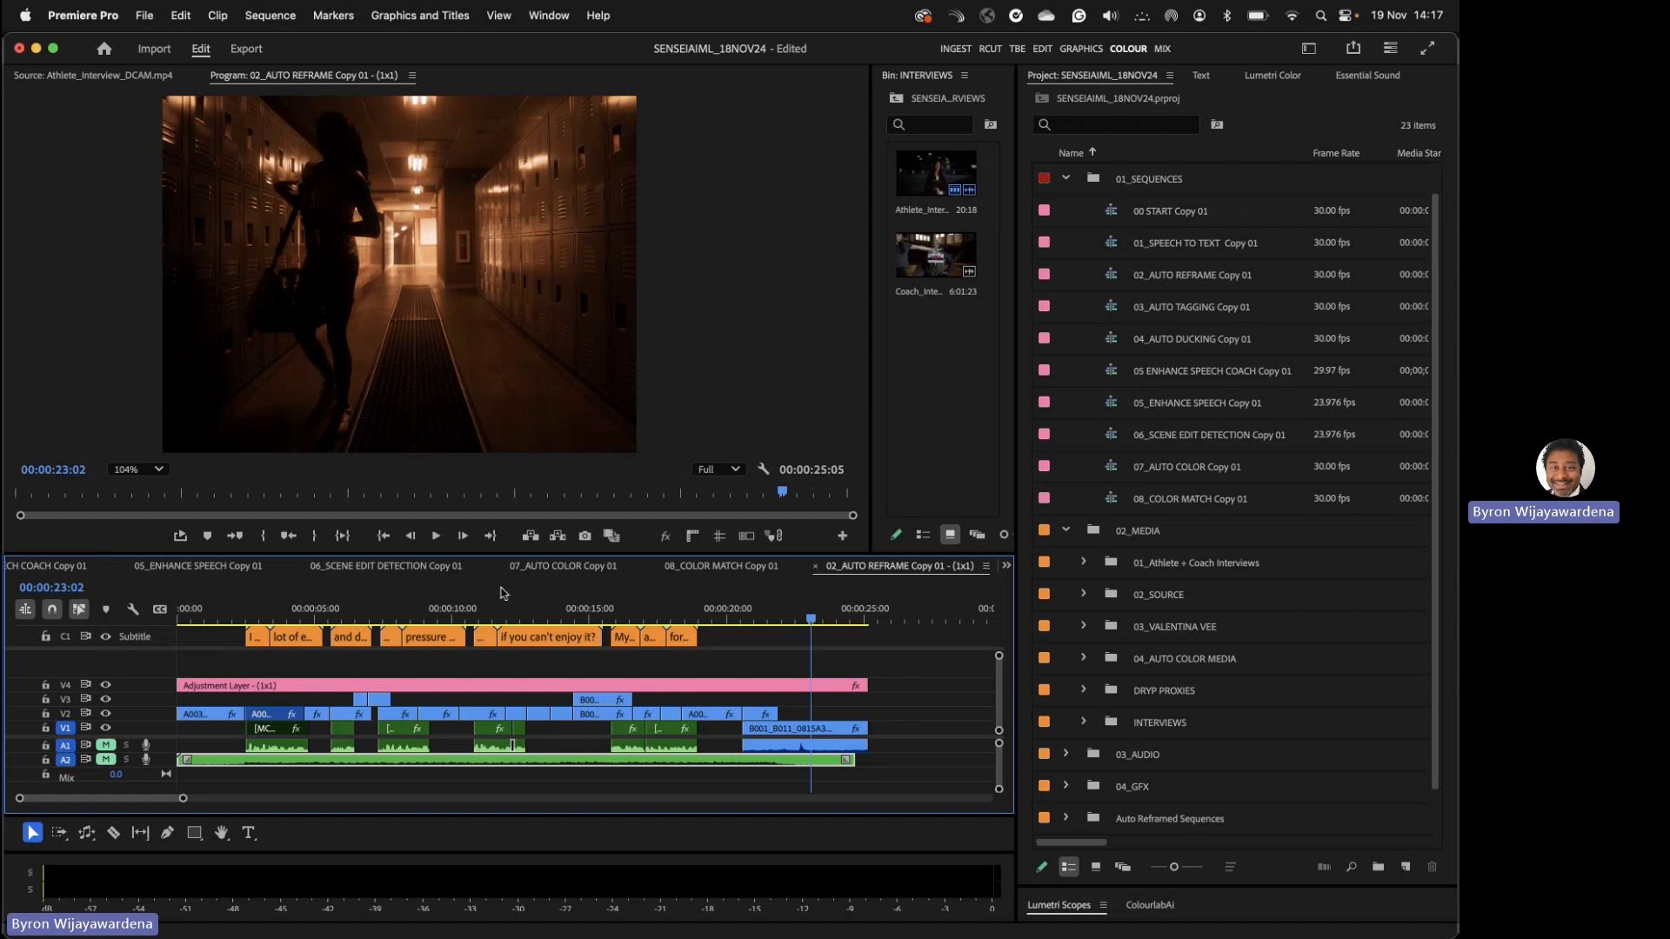
# - Return to the original 02_AUTO REFRAME Copy 01 sequence and reveal it in the project
pyautogui.click(389, 571)
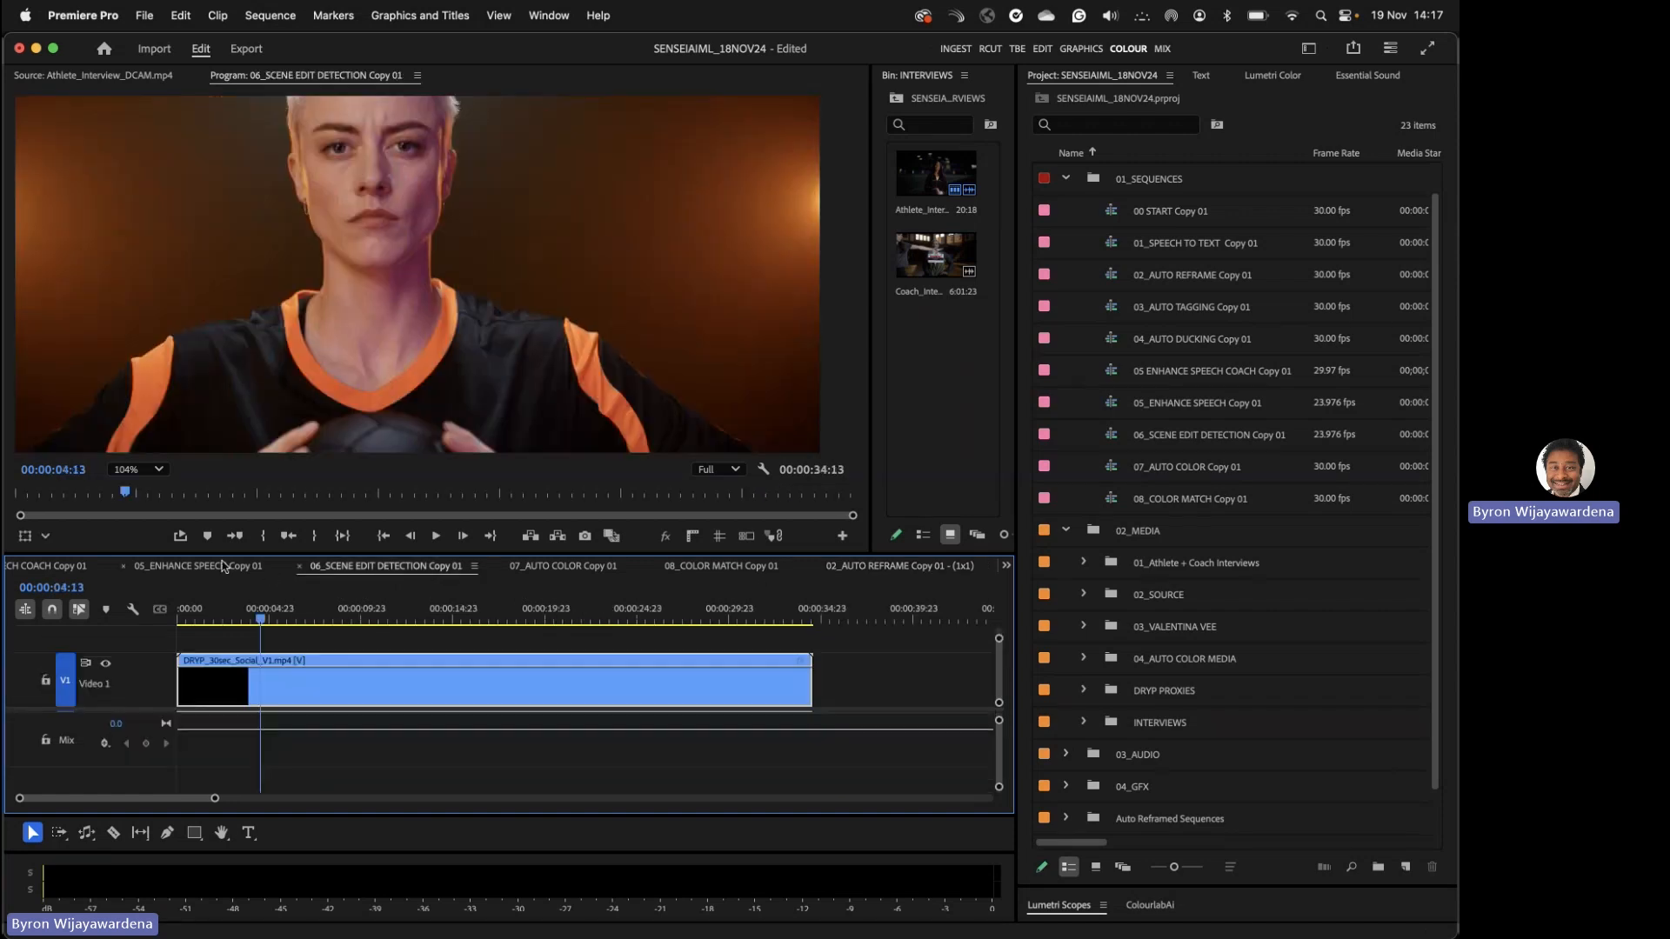
pyautogui.click(196, 565)
pyautogui.scroll(6, 196, 565)
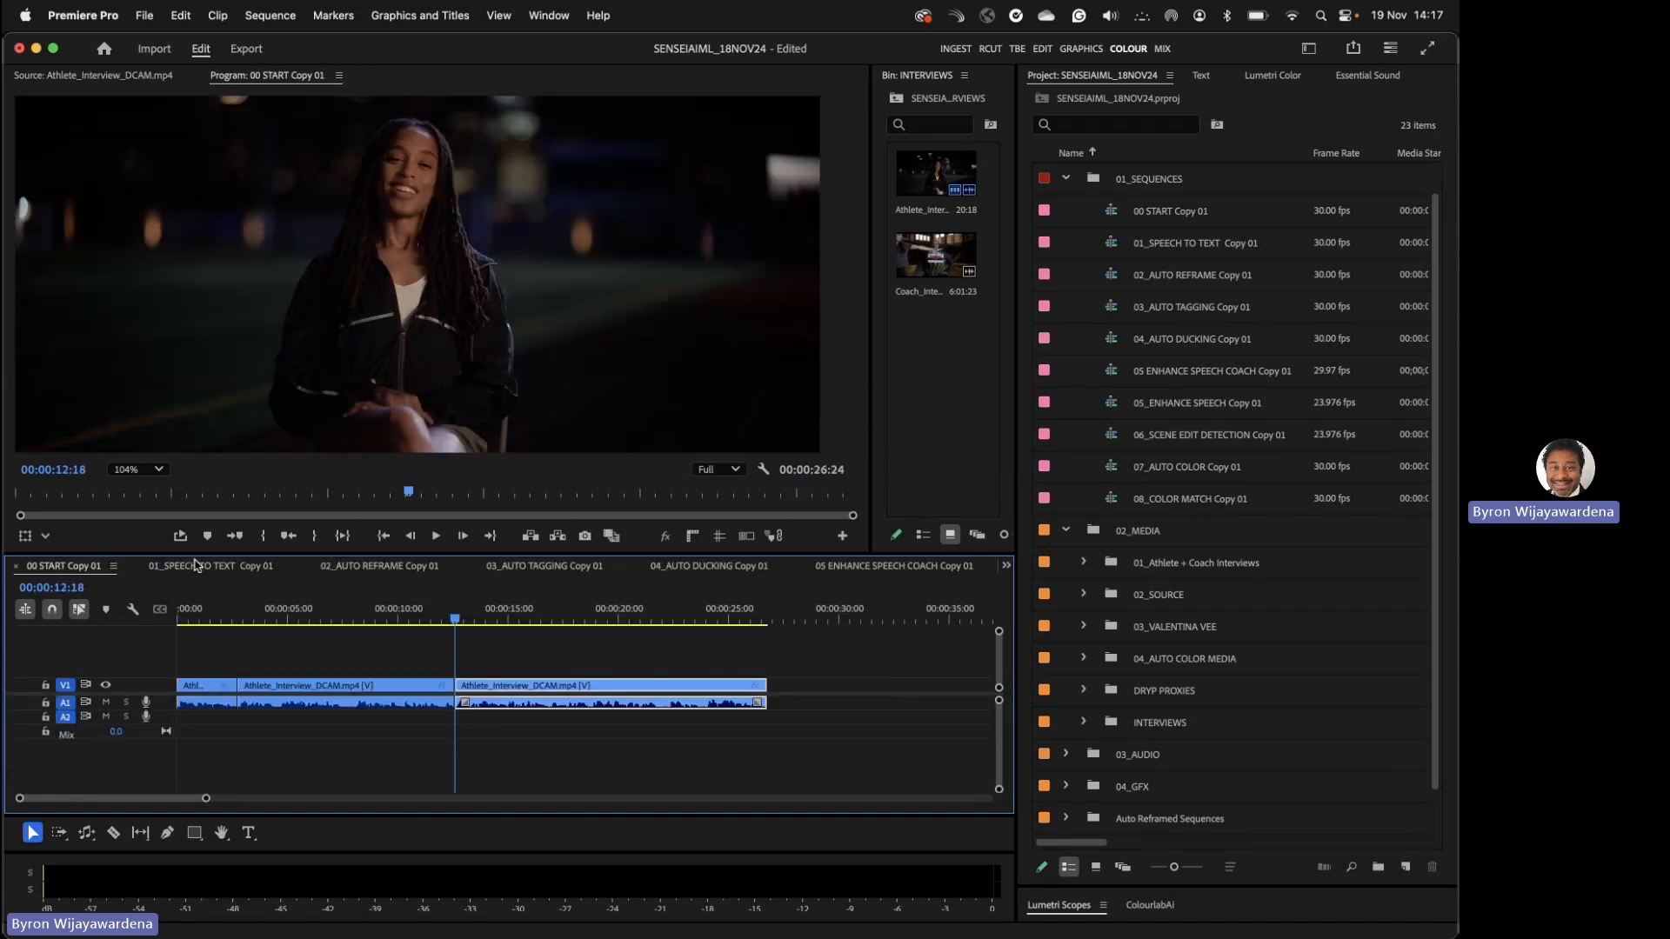
pyautogui.click(374, 566)
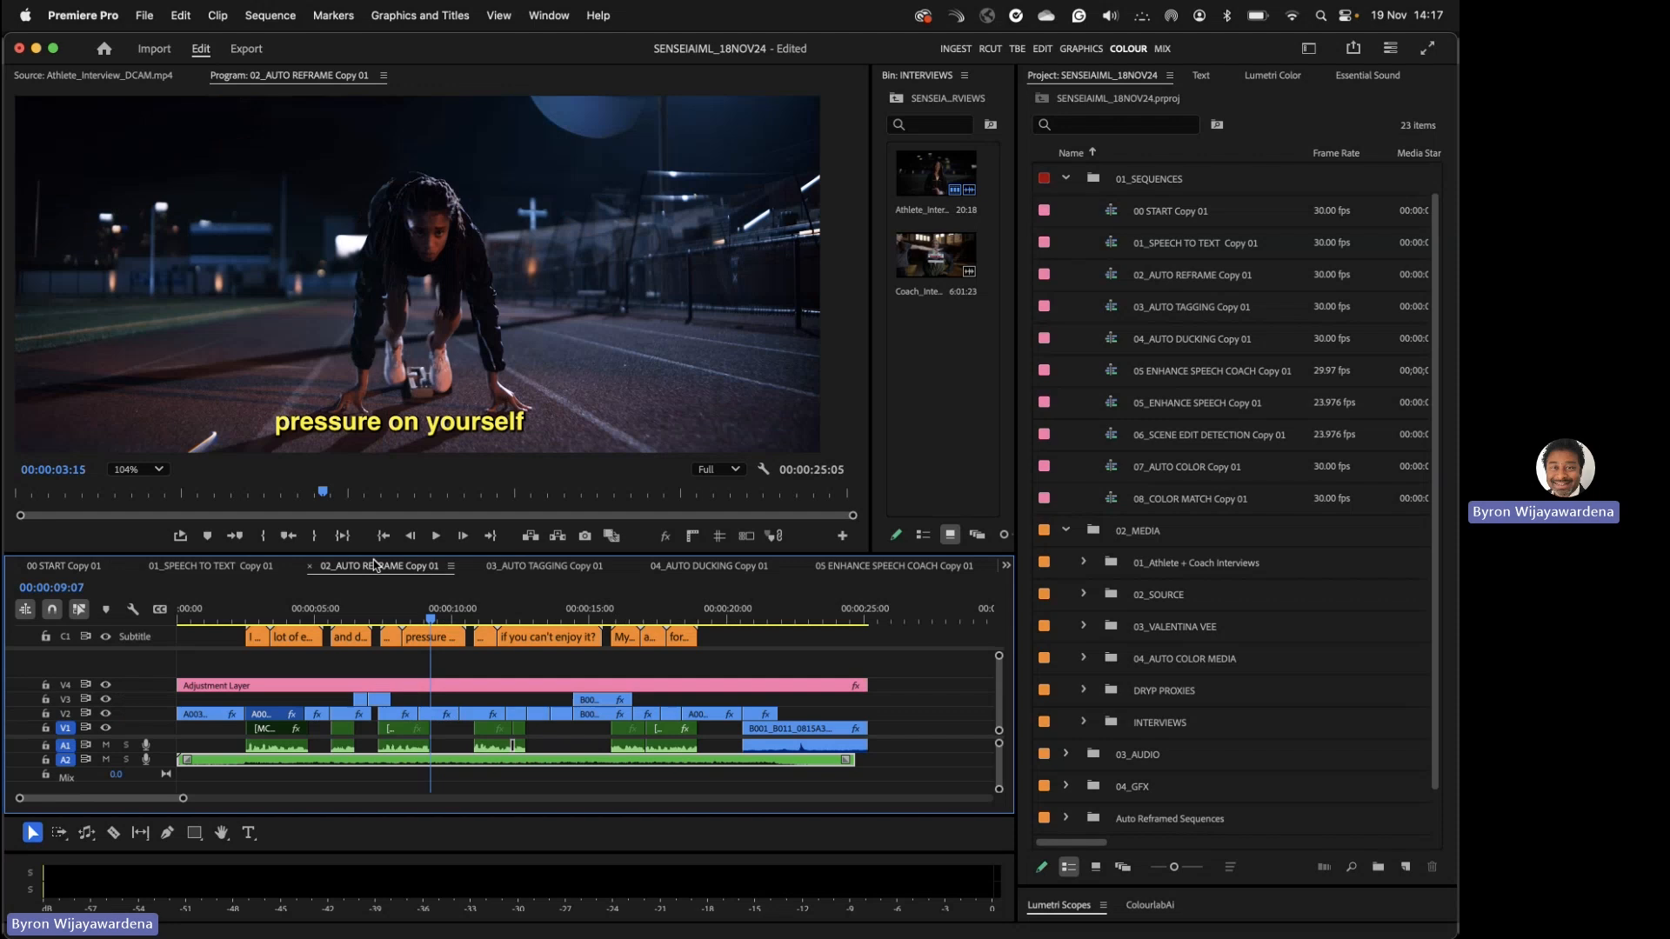
pyautogui.click(450, 568)
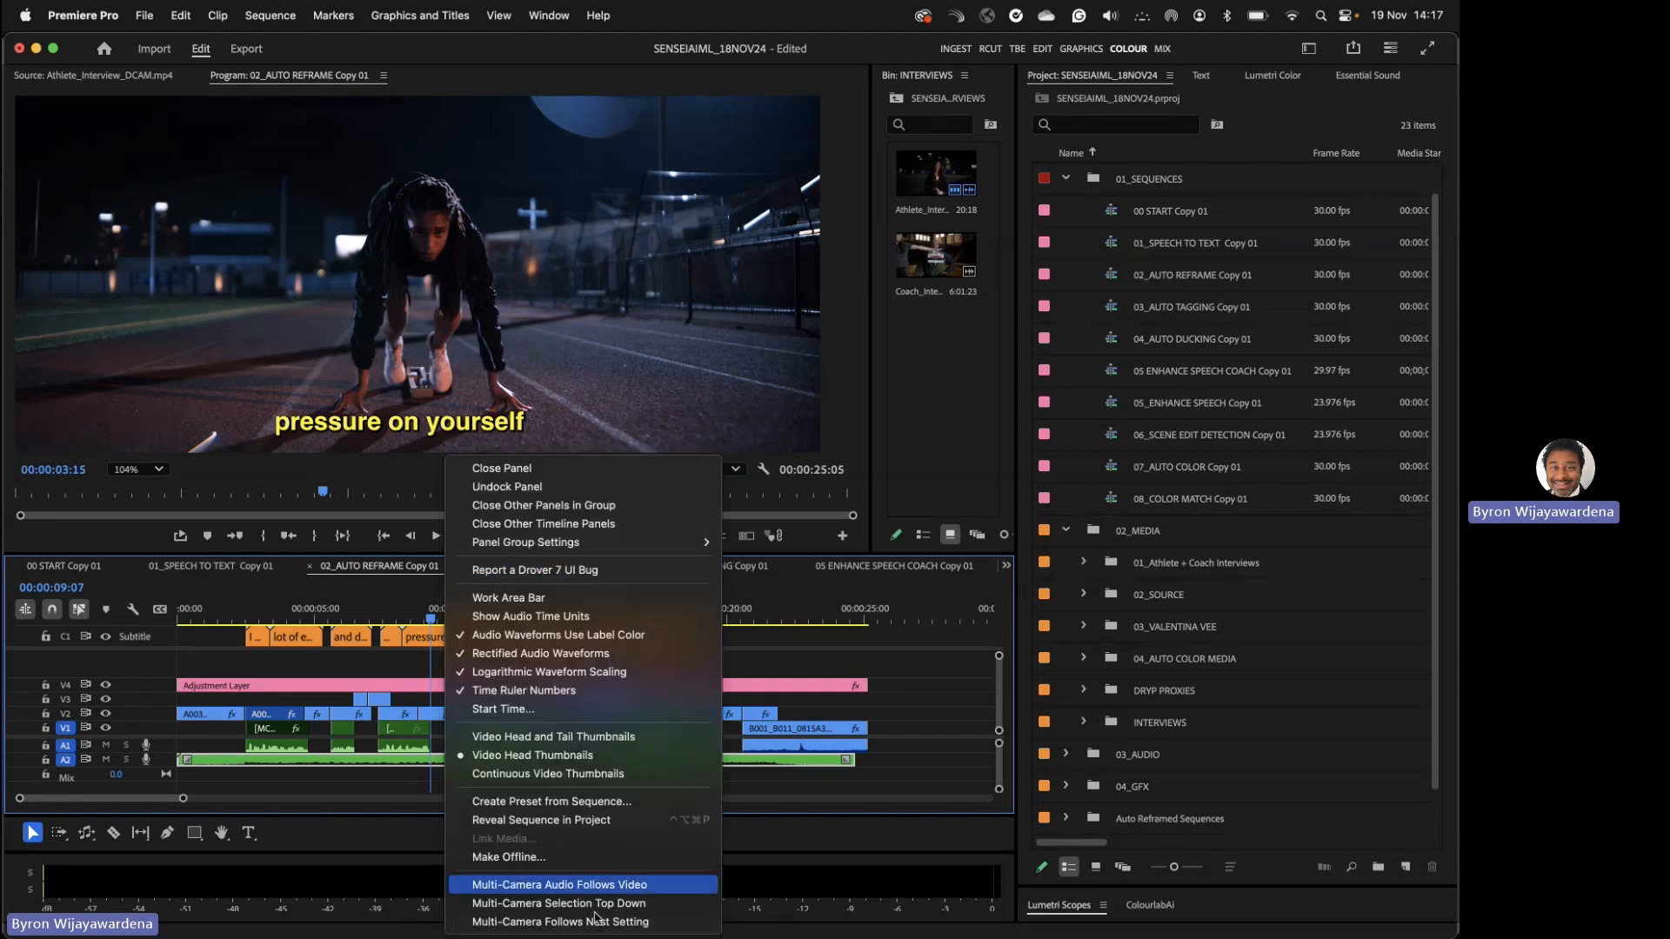
pyautogui.click(541, 819)
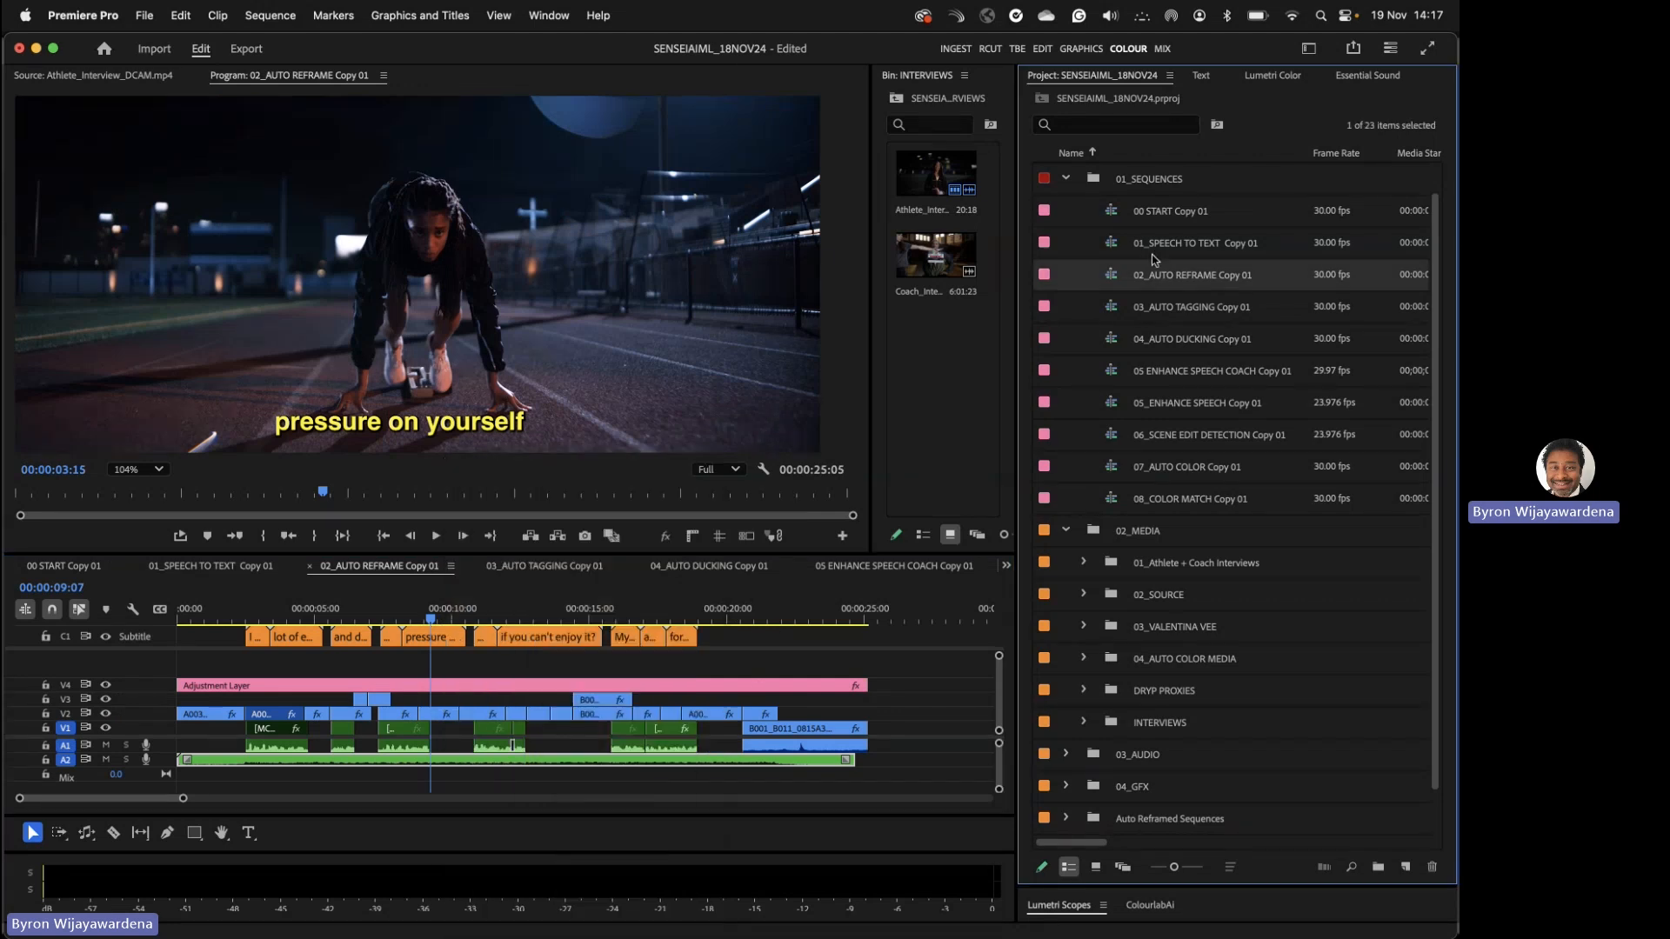
# - Create a Vertical 4:5 auto-reframed duplicate of the revealed sequence with Faster Motion tracking and clips not nested
pyautogui.rightClick(1109, 278)
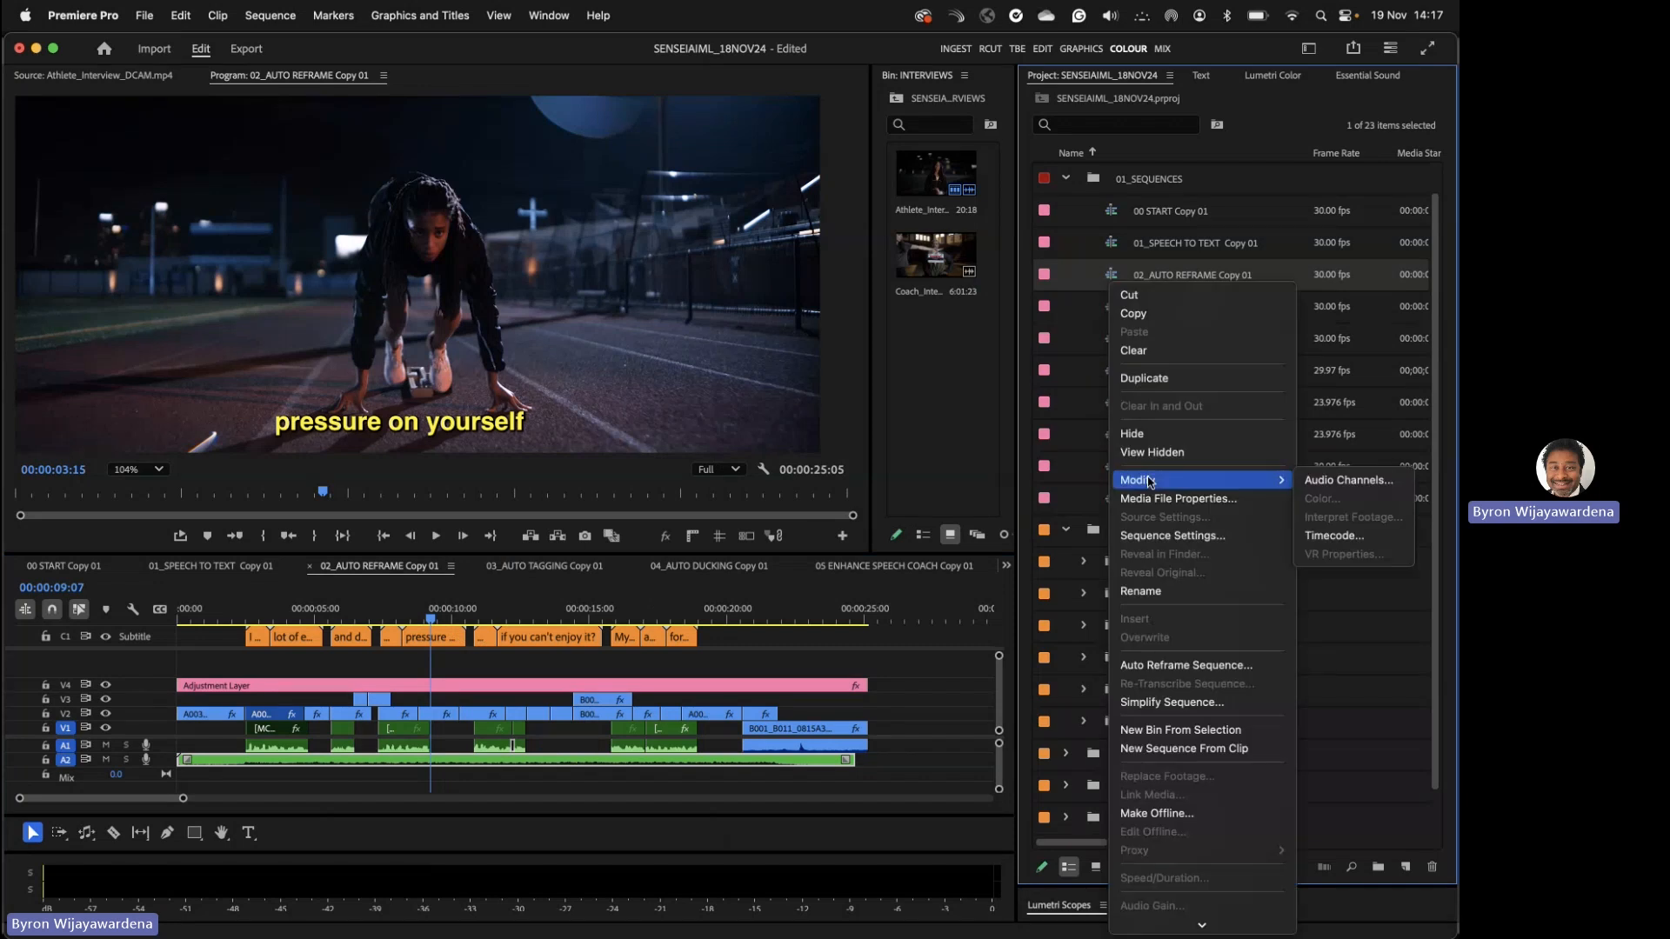
pyautogui.click(1167, 666)
pyautogui.click(668, 459)
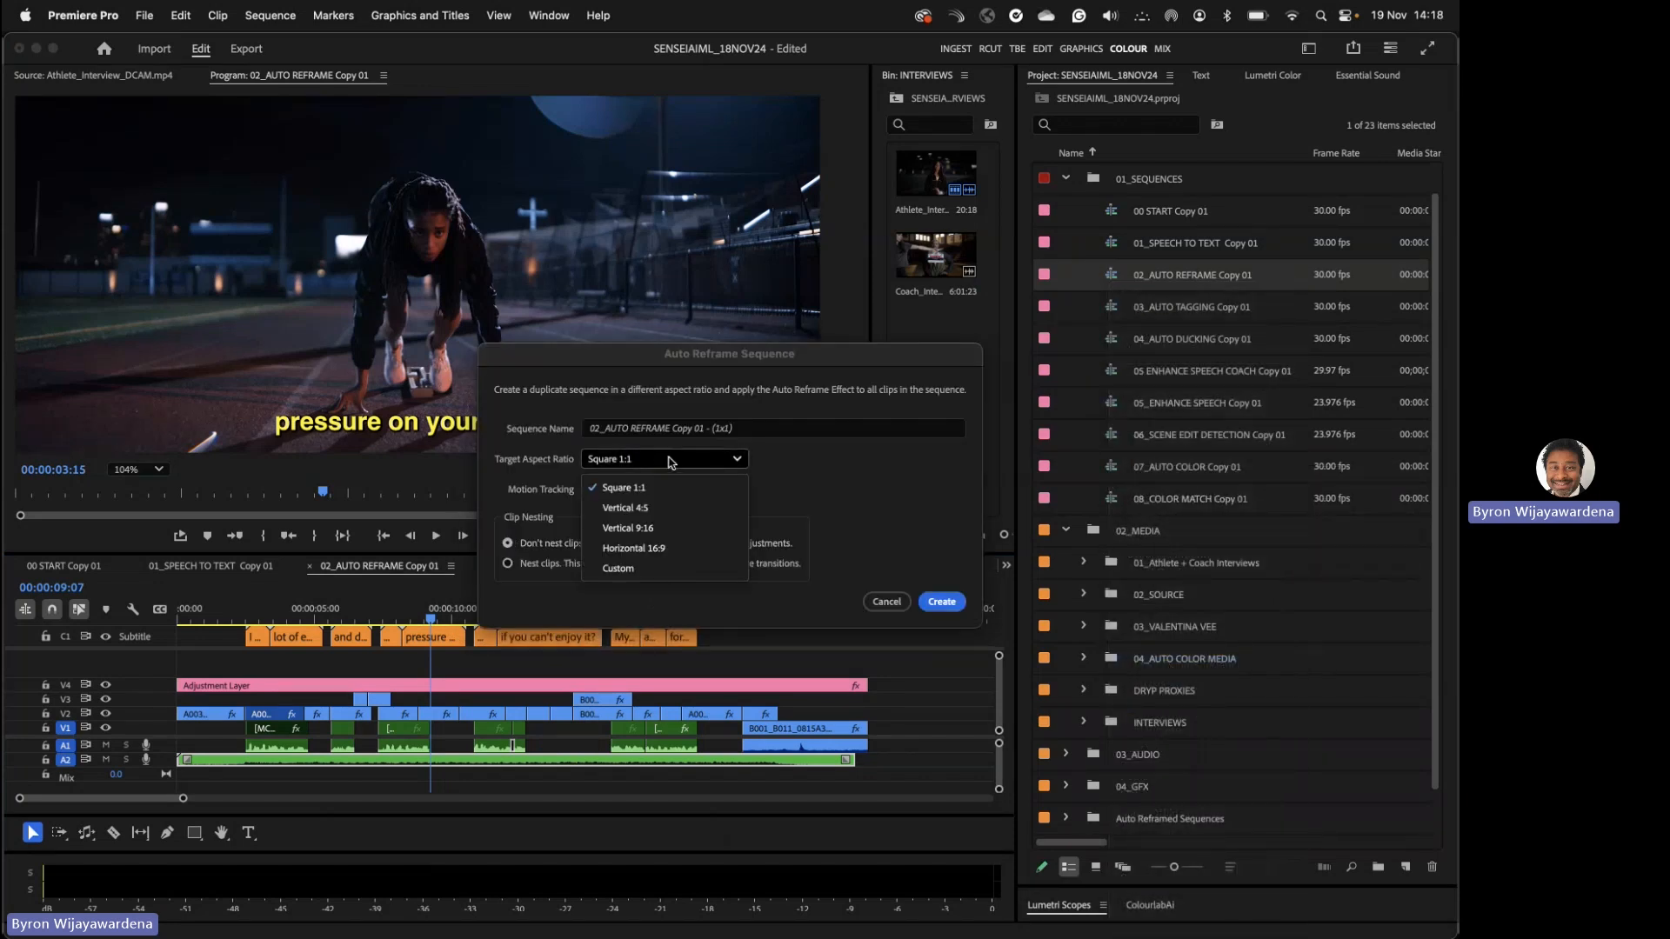
pyautogui.click(669, 531)
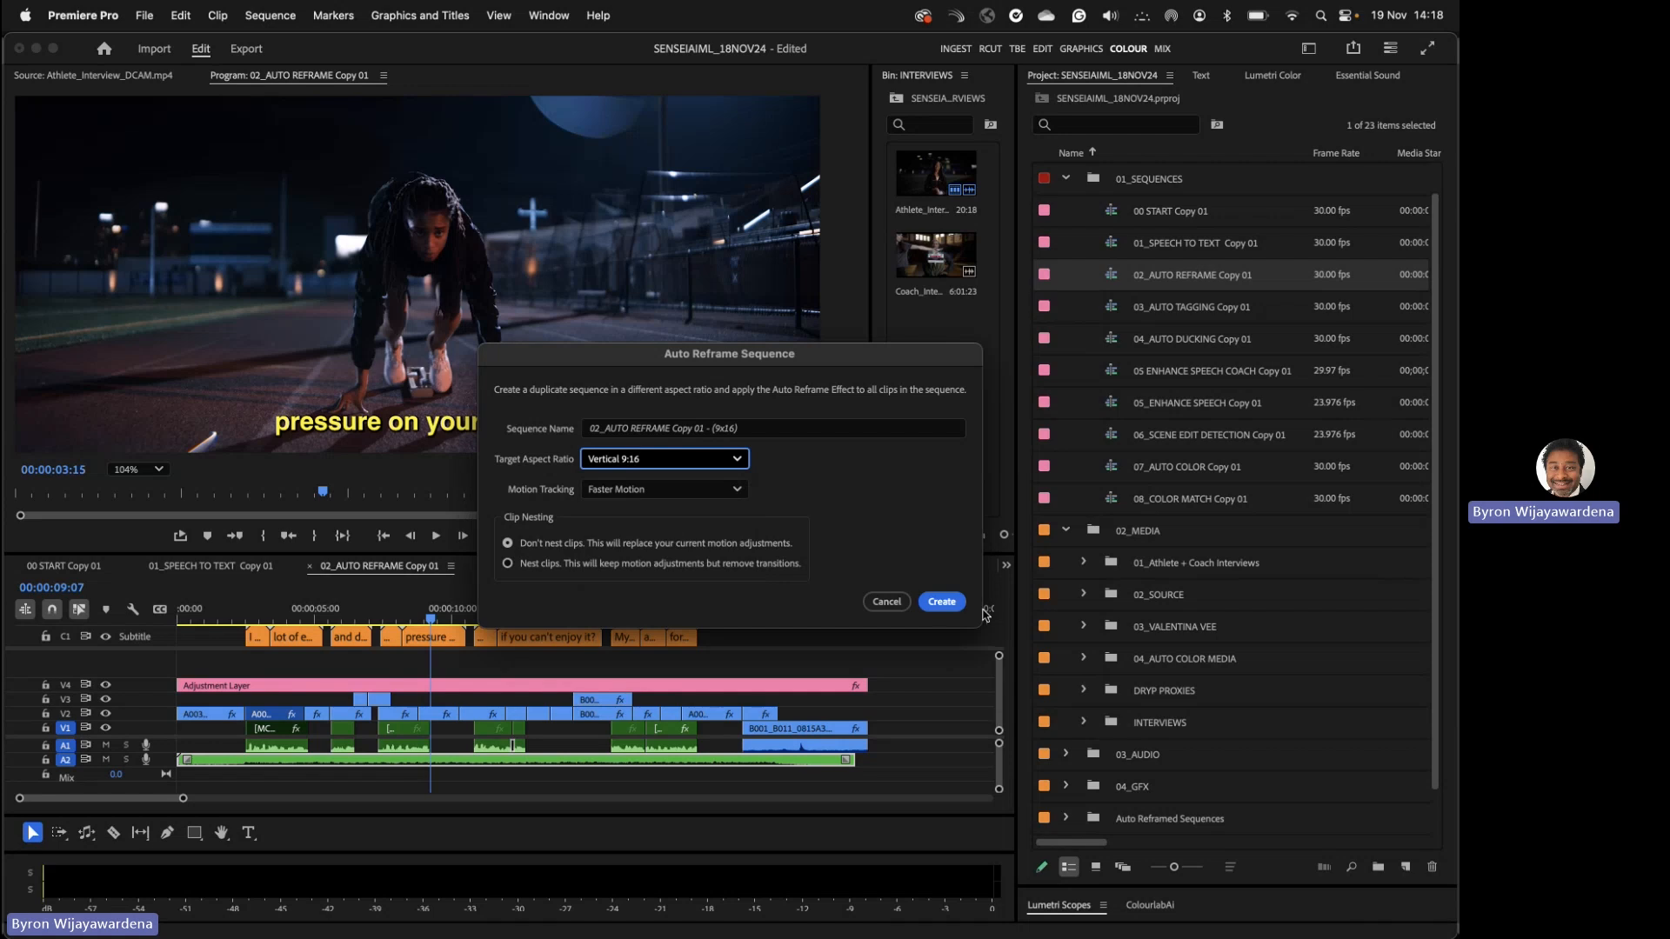
pyautogui.click(700, 463)
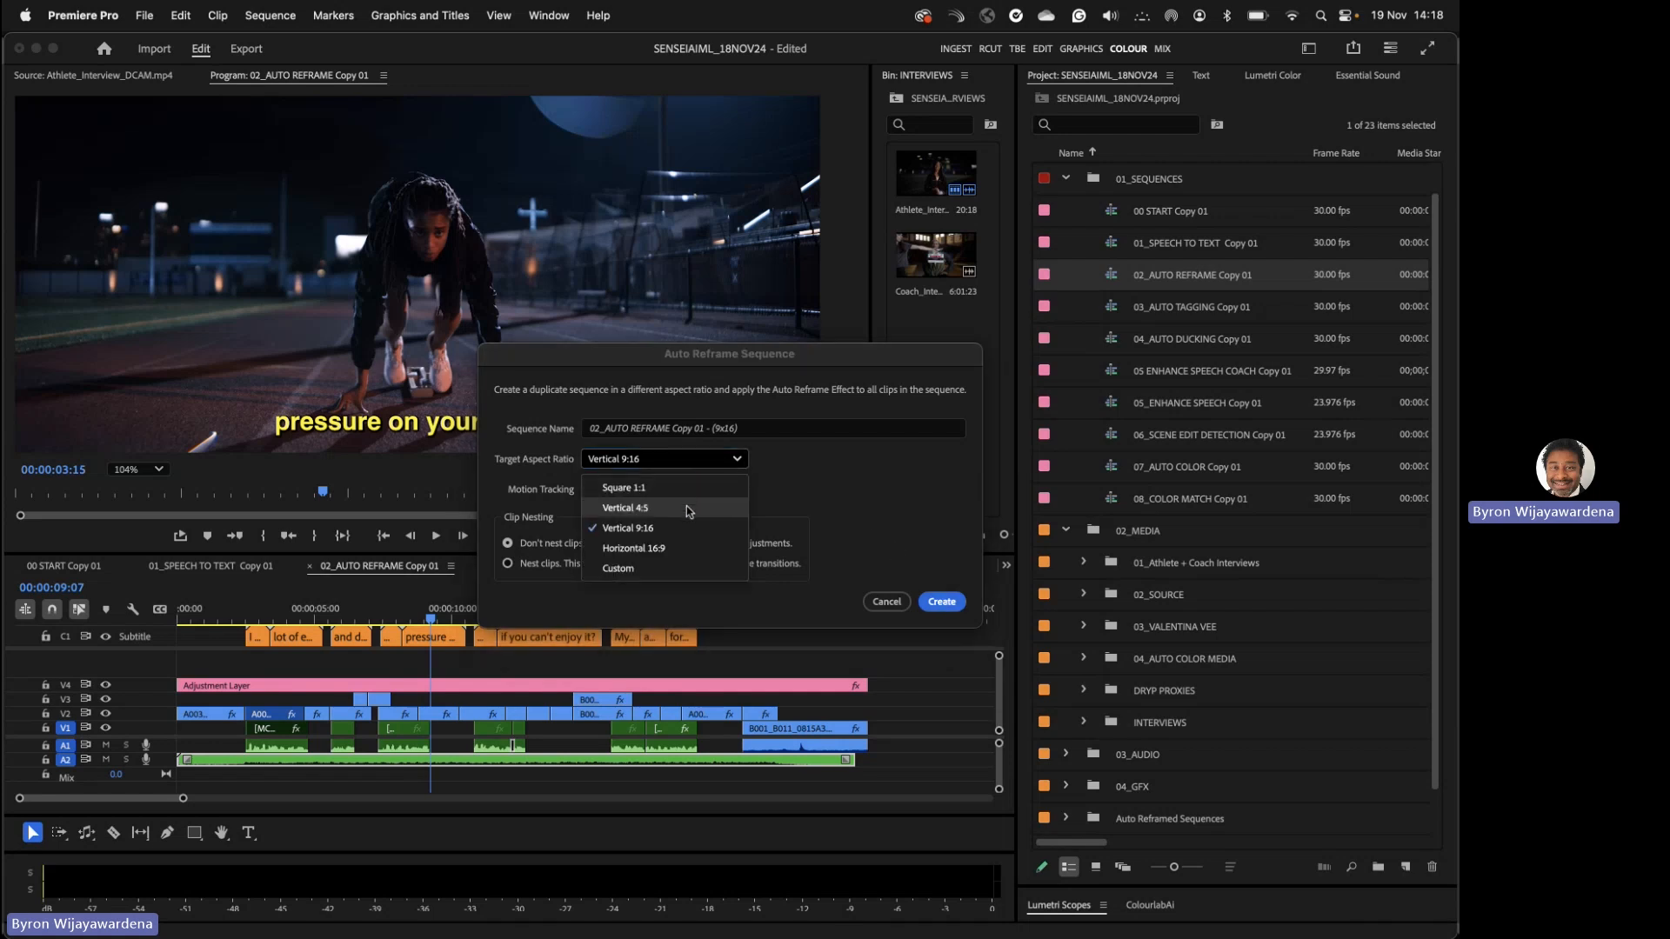
pyautogui.click(690, 508)
pyautogui.click(942, 602)
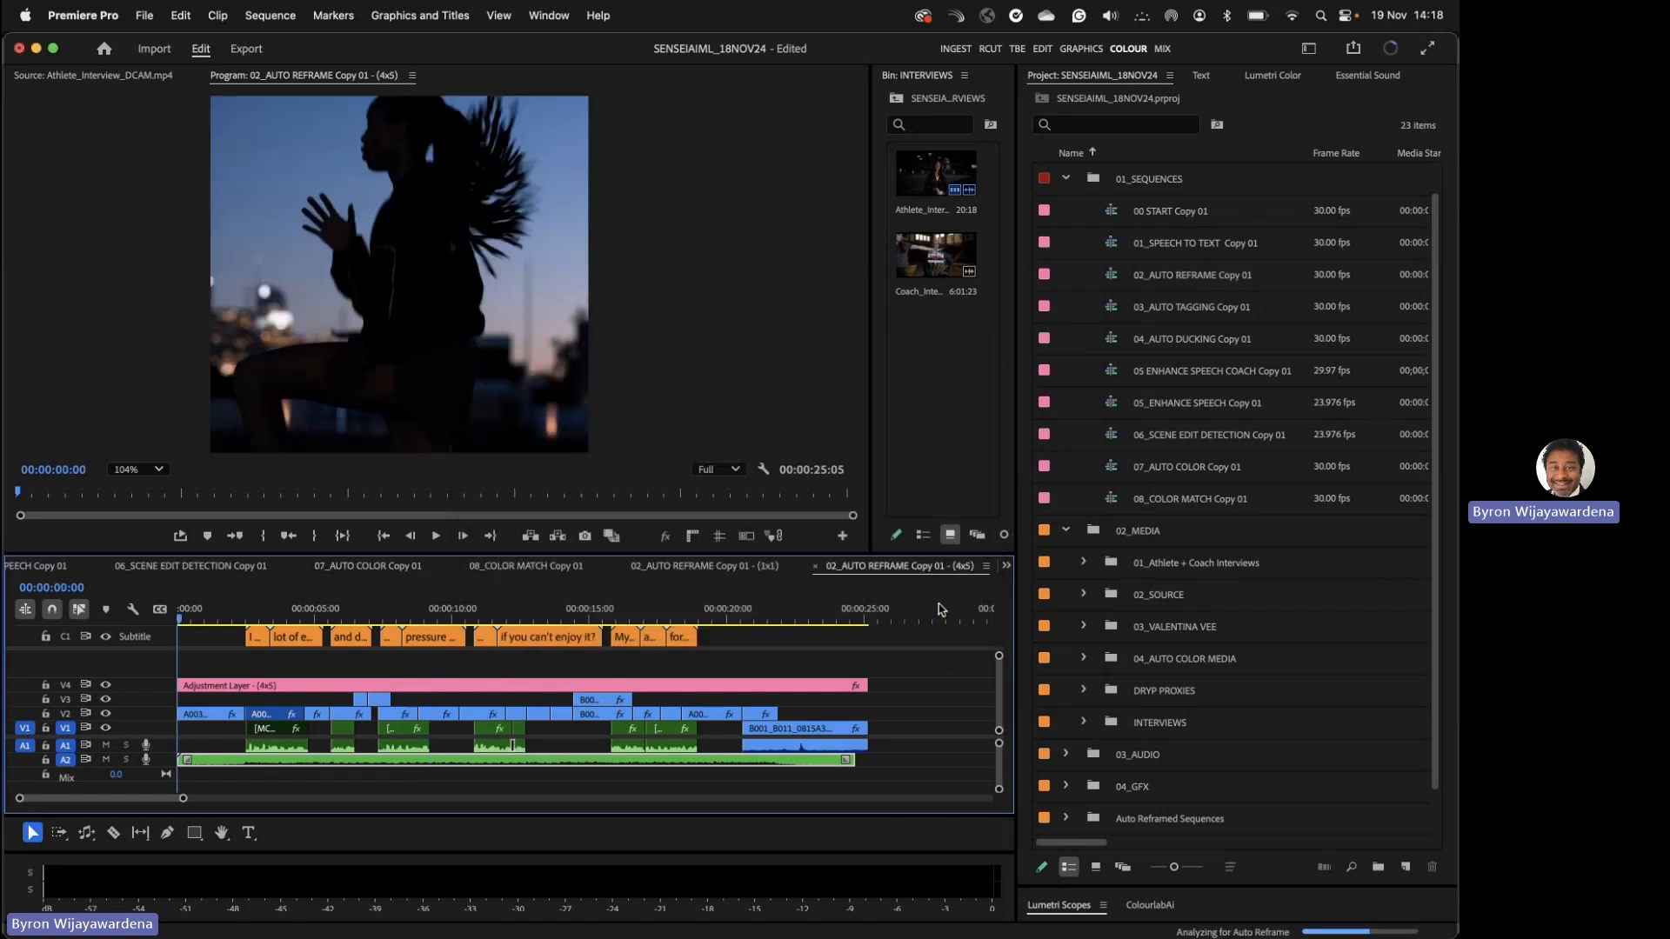
# - Compare the start of the 4x5 sequence with the 1x1 version and go back to the 00 START Copy 01 sequence
pyautogui.moveTo(180, 617)
pyautogui.mouseDown()
pyautogui.moveTo(287, 621)
pyautogui.moveTo(170, 629)
pyautogui.mouseUp()
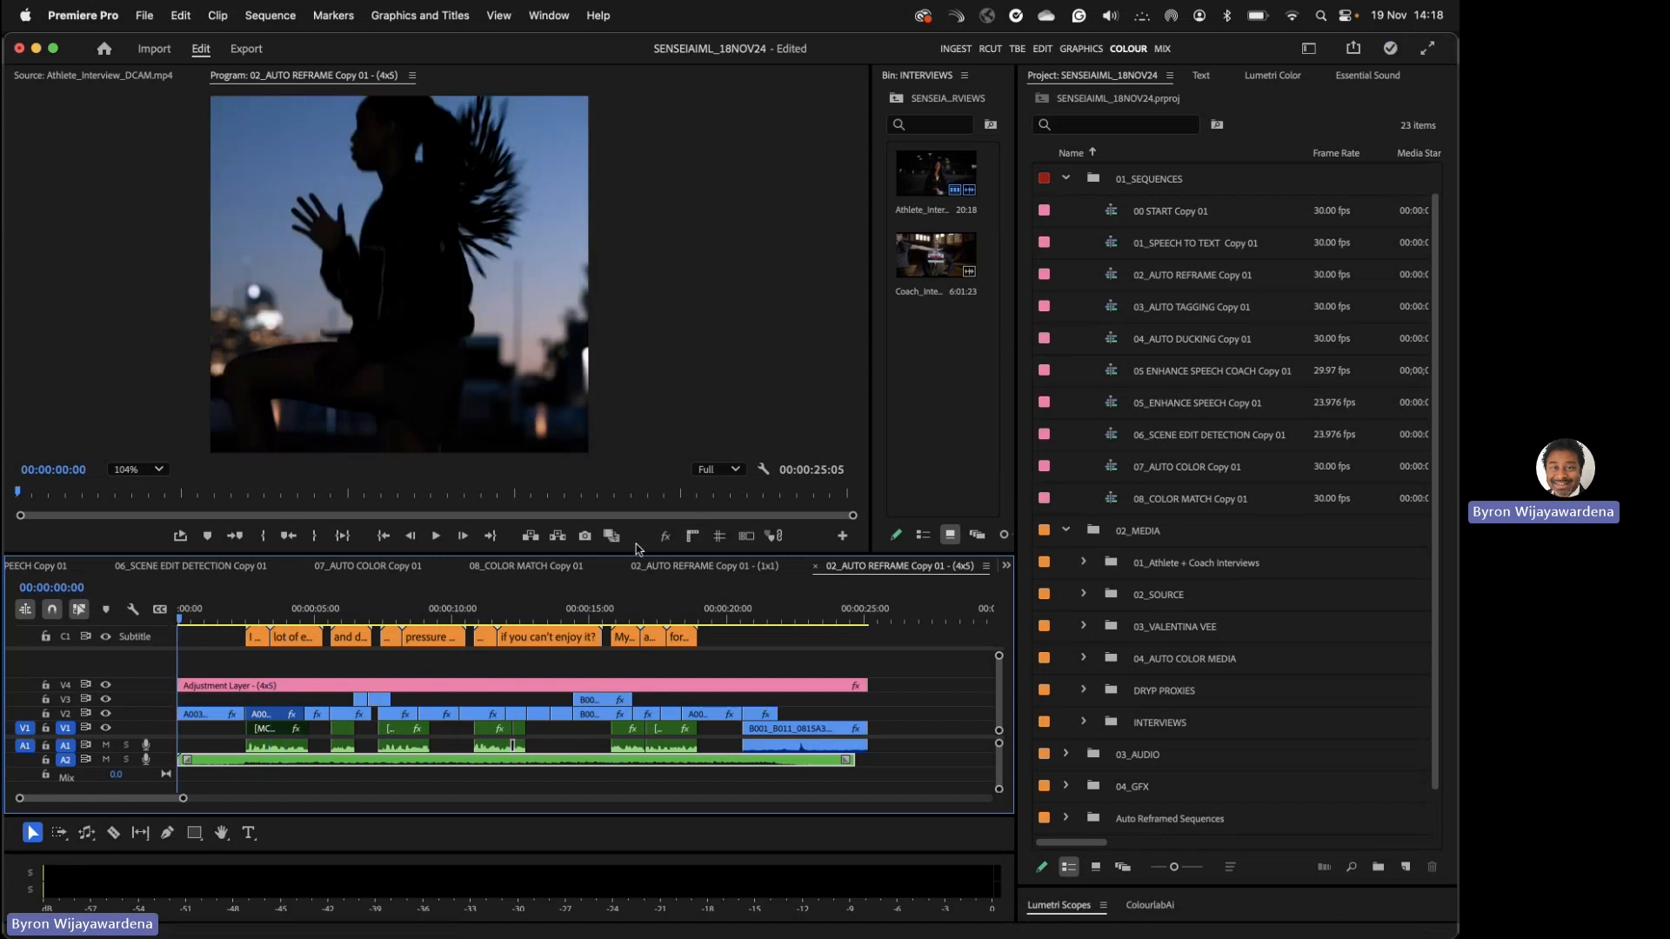
pyautogui.click(700, 567)
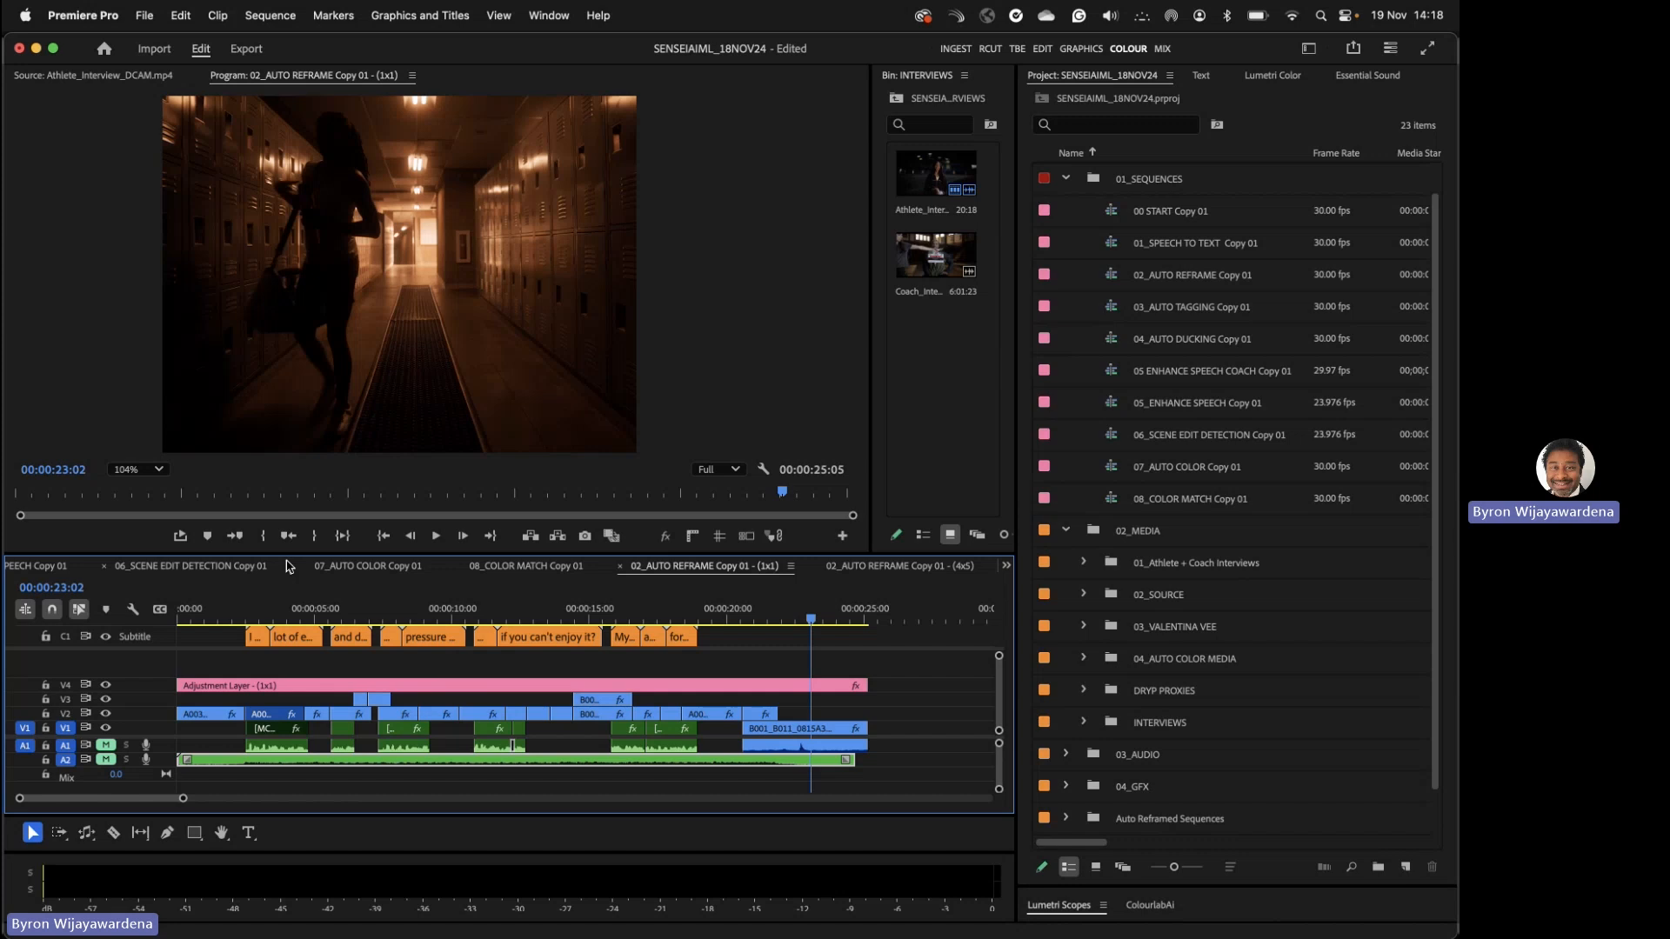
pyautogui.scroll(9, 290, 567)
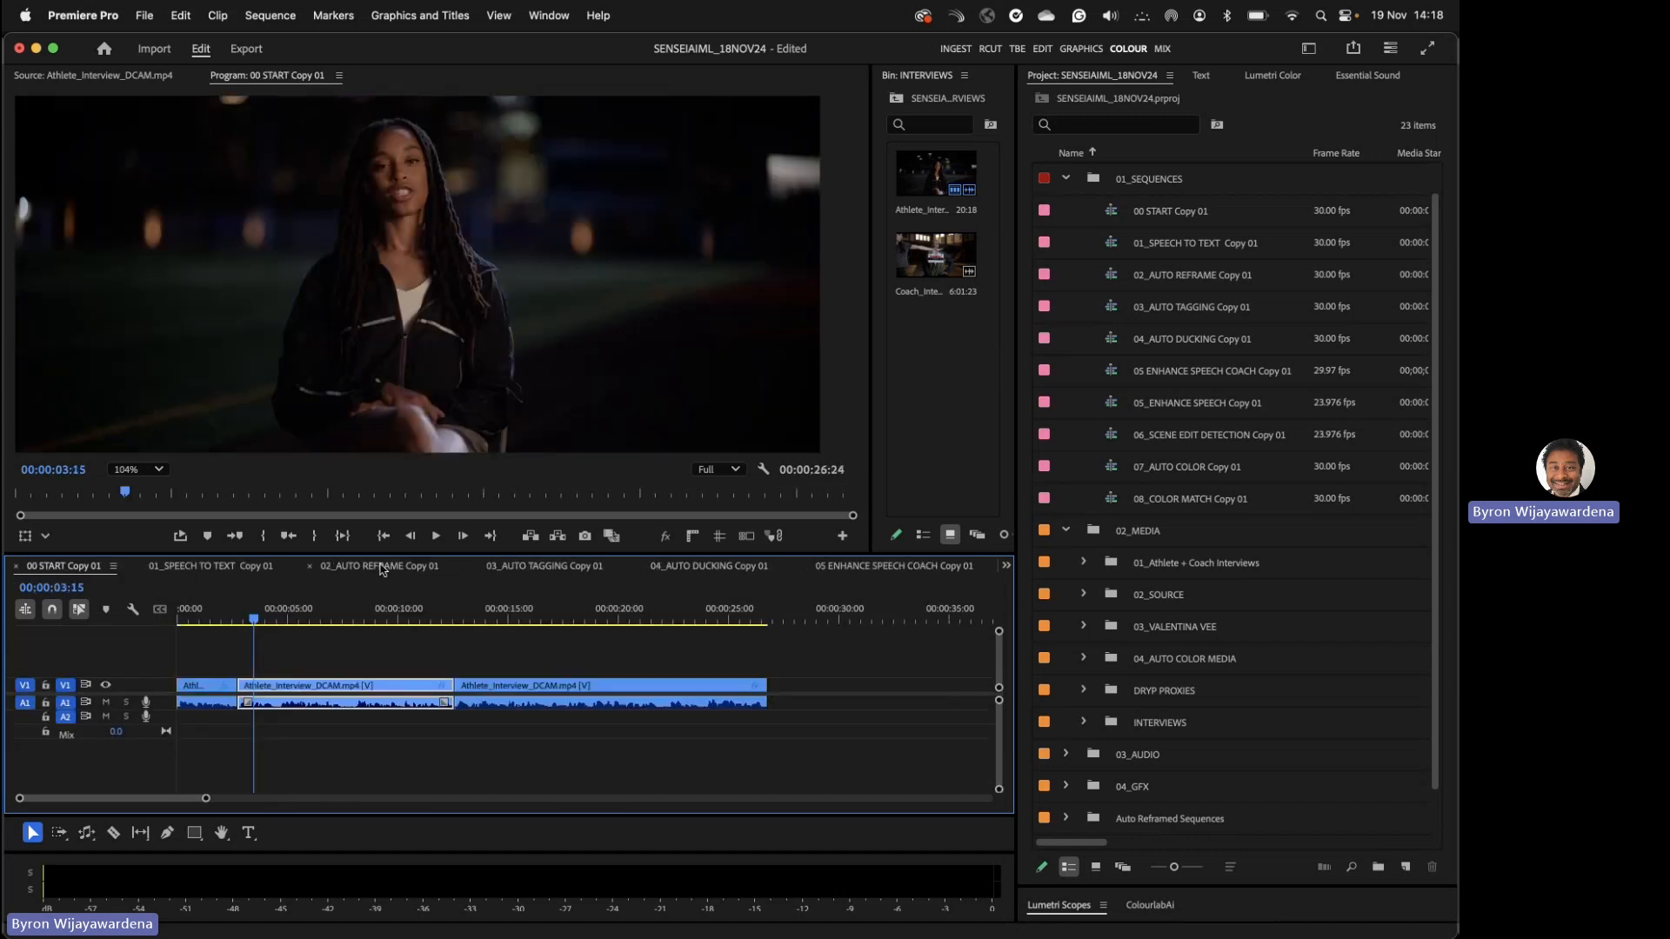
# - Open the 03_AUTO TAGGING Copy 01 sequence, enlarge the timeline to reveal all its tracks, and show the Essential Sound controls
pyautogui.click(545, 567)
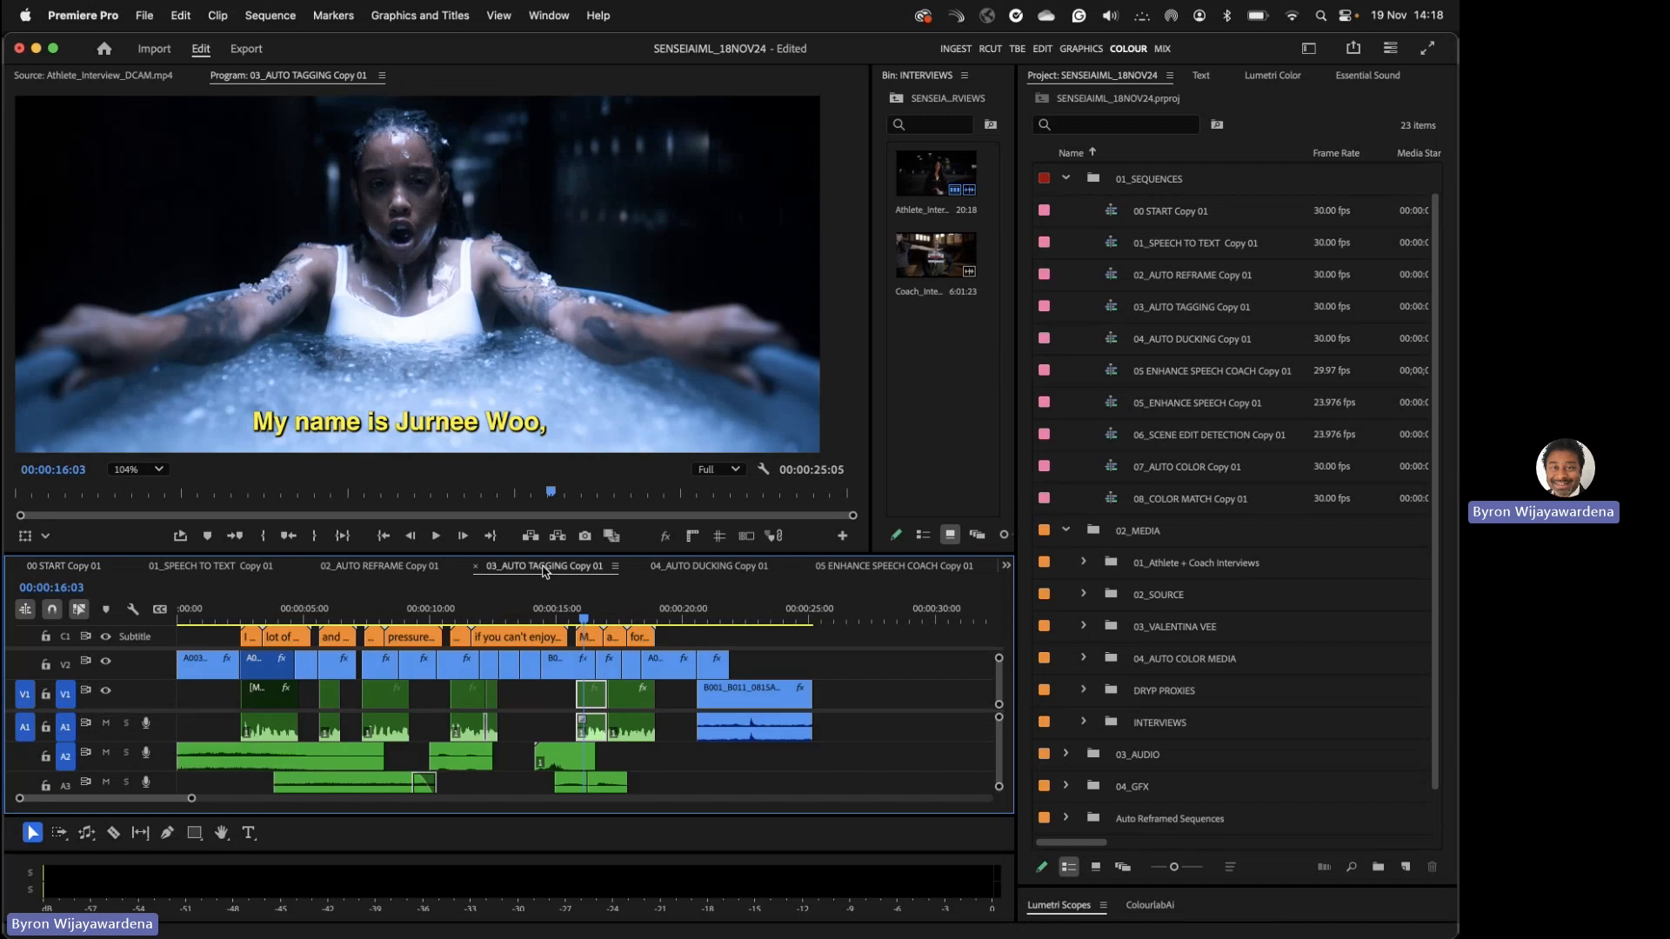
pyautogui.moveTo(453, 529); pyautogui.dragTo(485, 405)
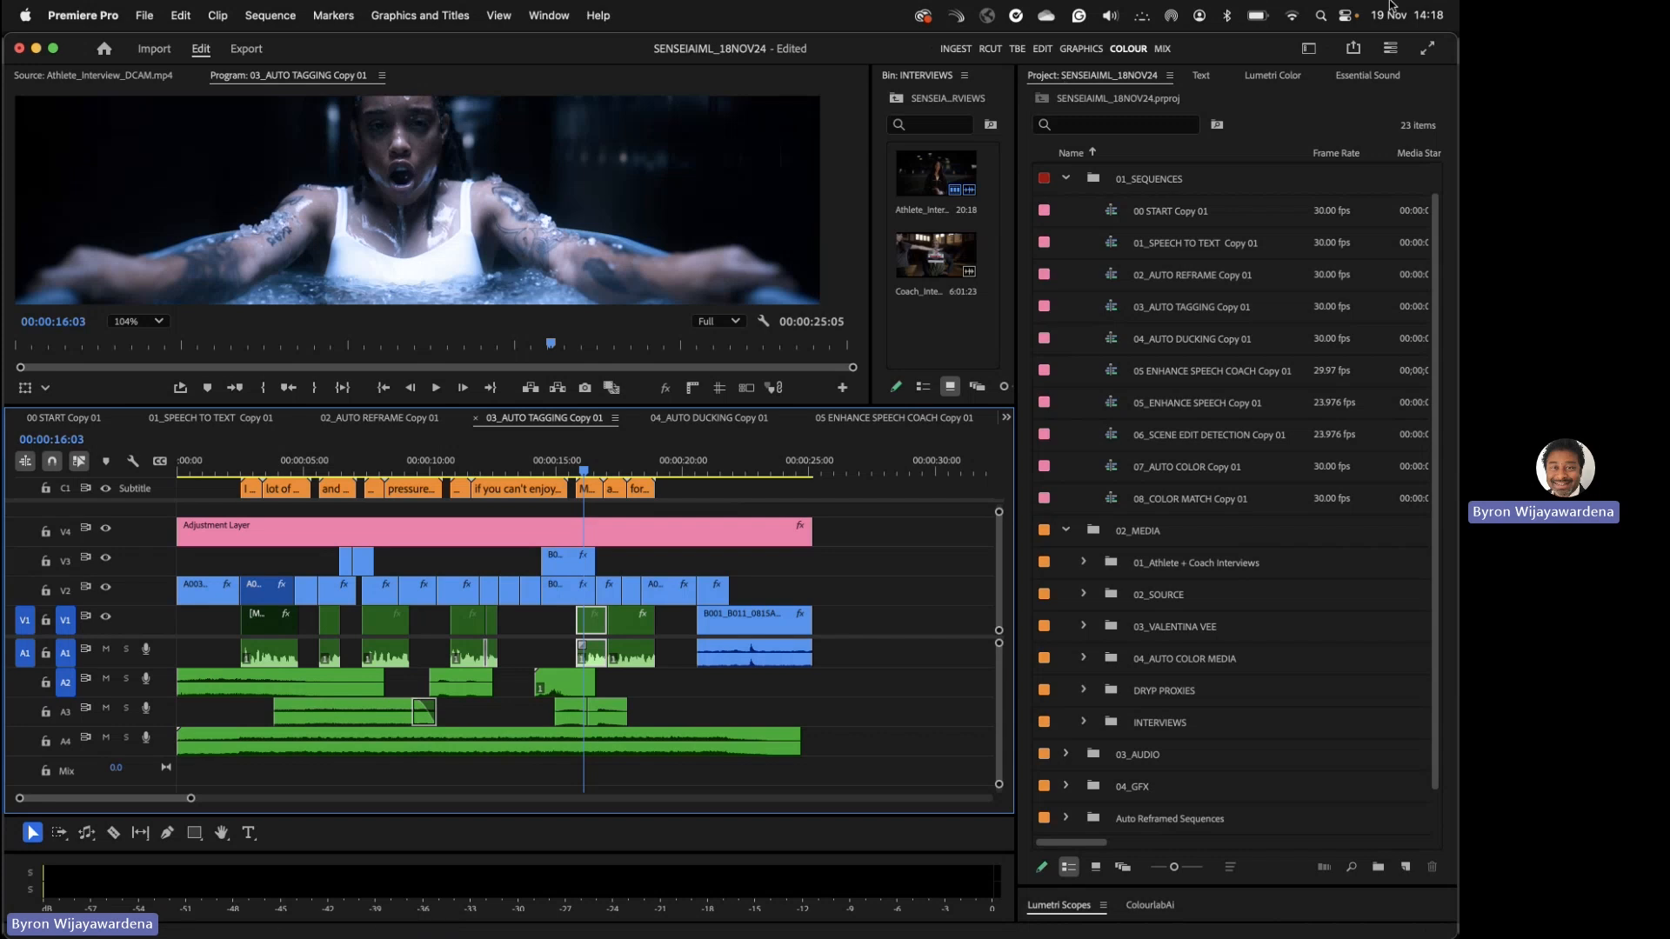
pyautogui.click(1362, 76)
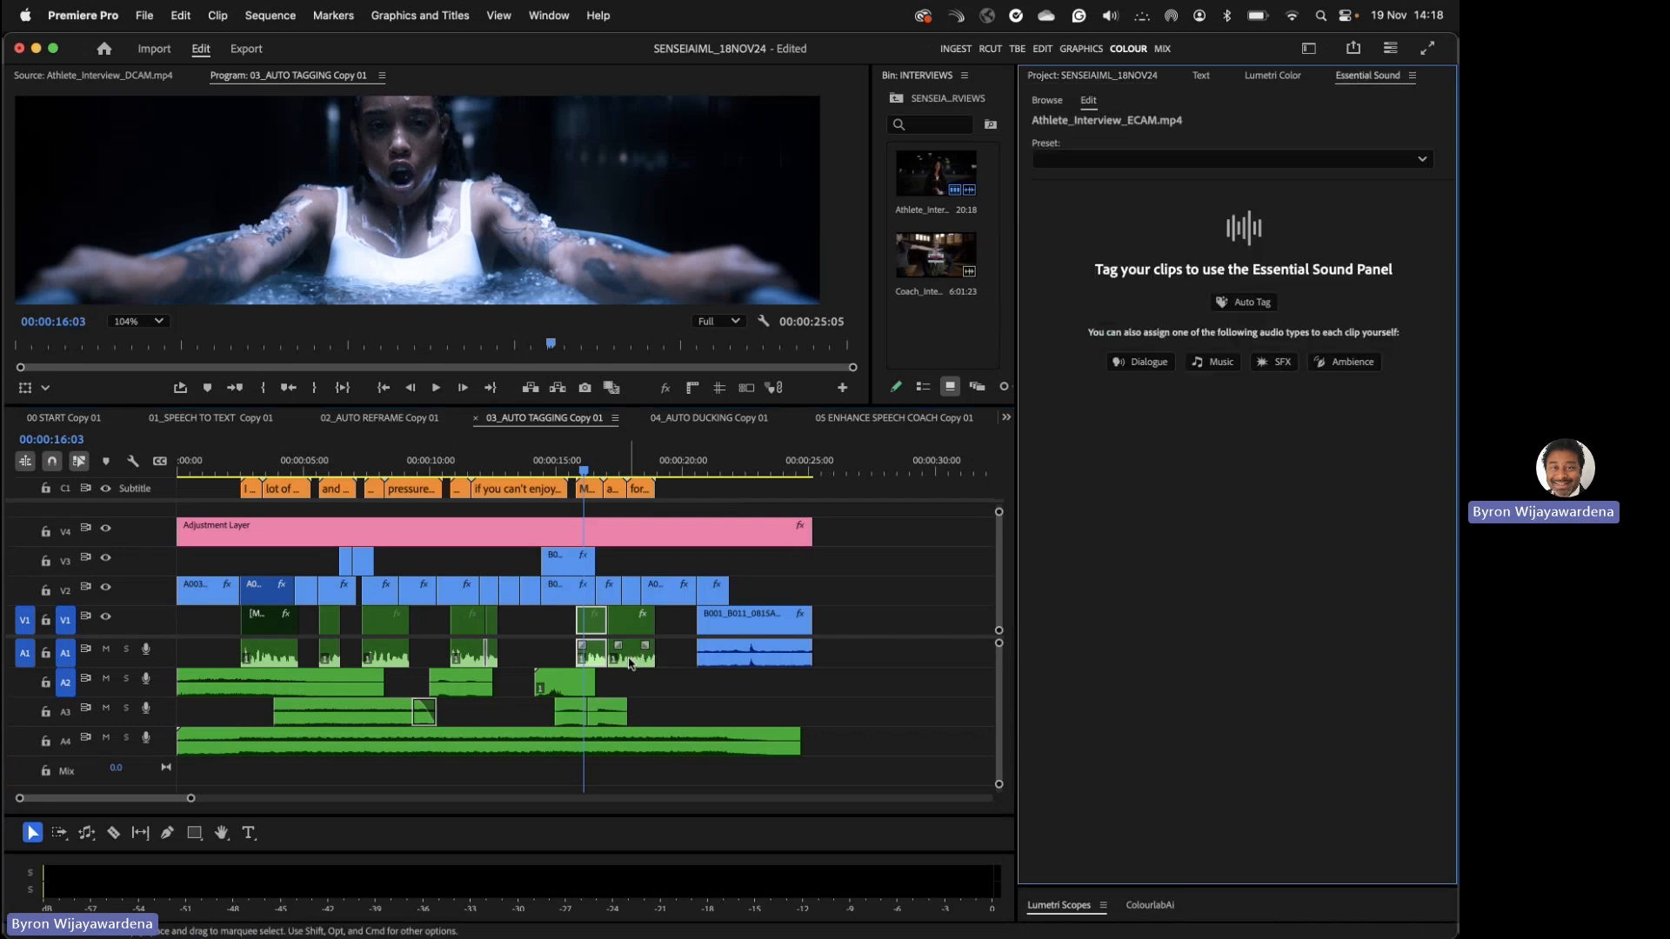
# - Check the Essential Sound audio type of the interview, B001_B011_0815A3, water bubble and wind sound clips
pyautogui.click(632, 664)
pyautogui.click(719, 660)
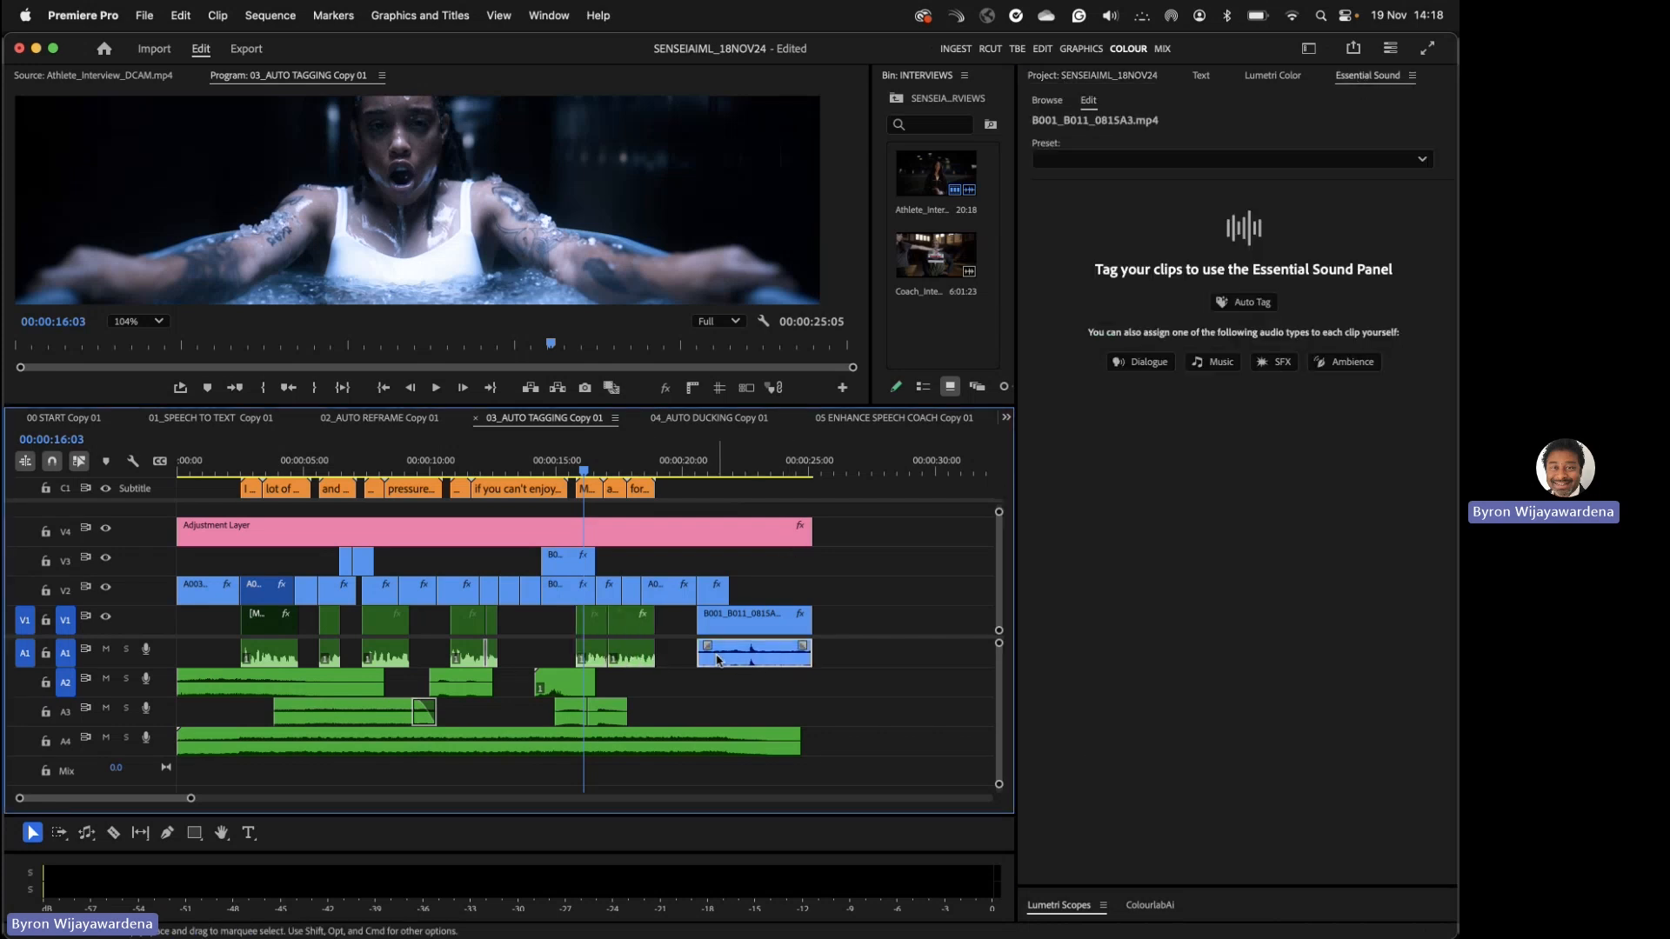
pyautogui.click(554, 694)
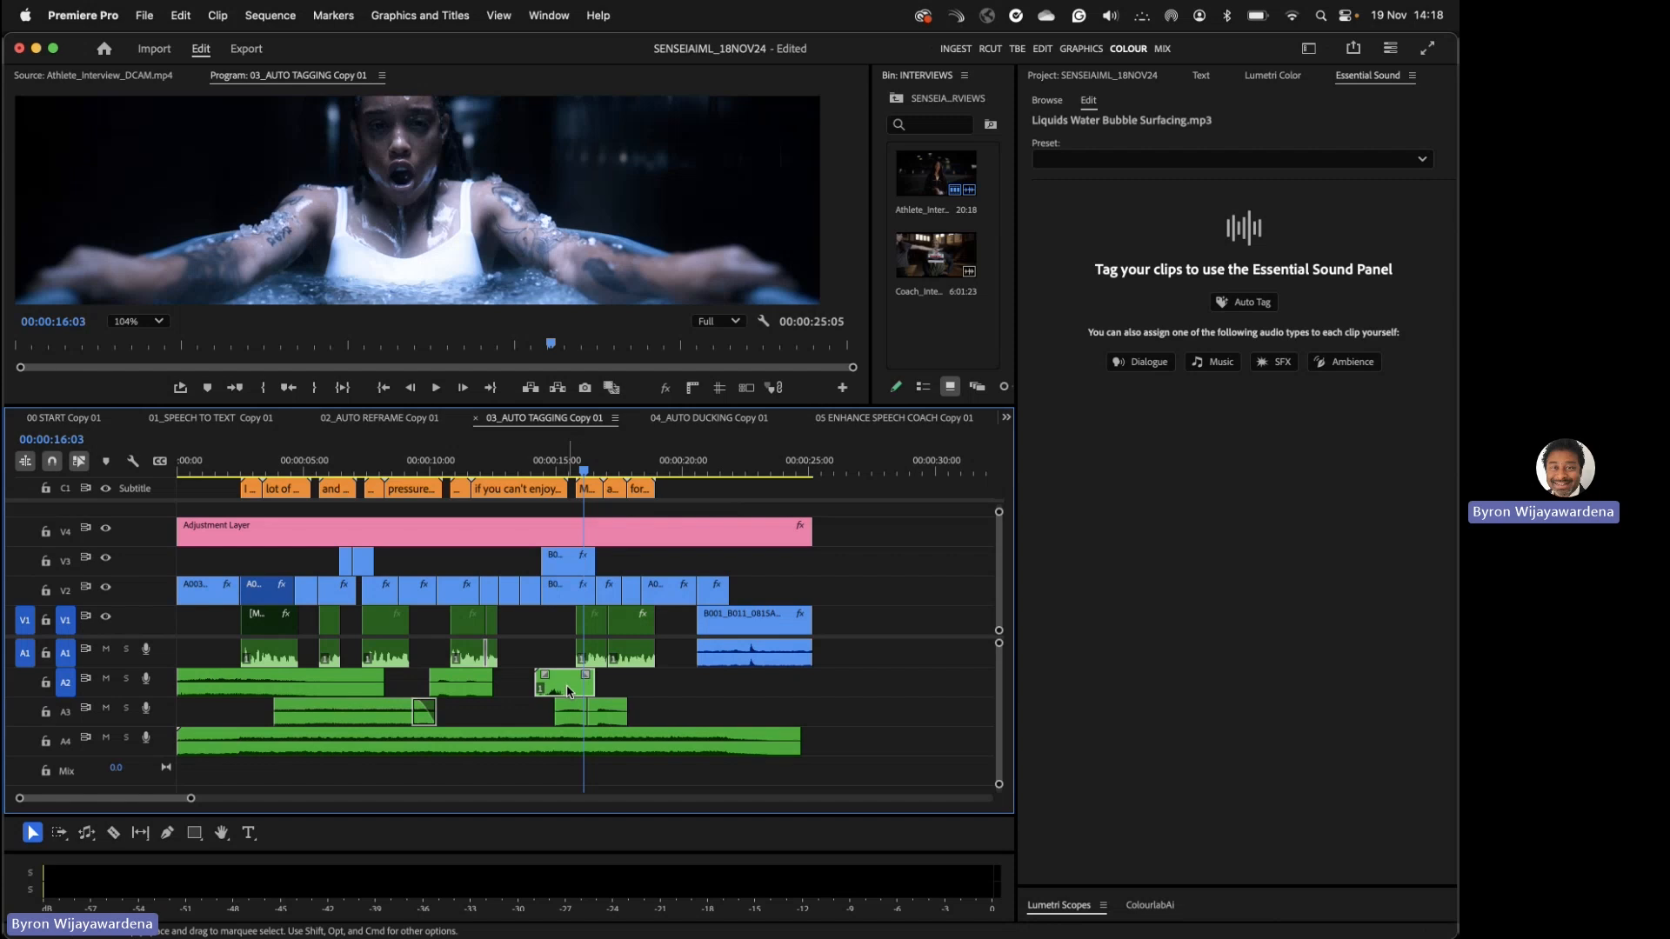
pyautogui.click(341, 711)
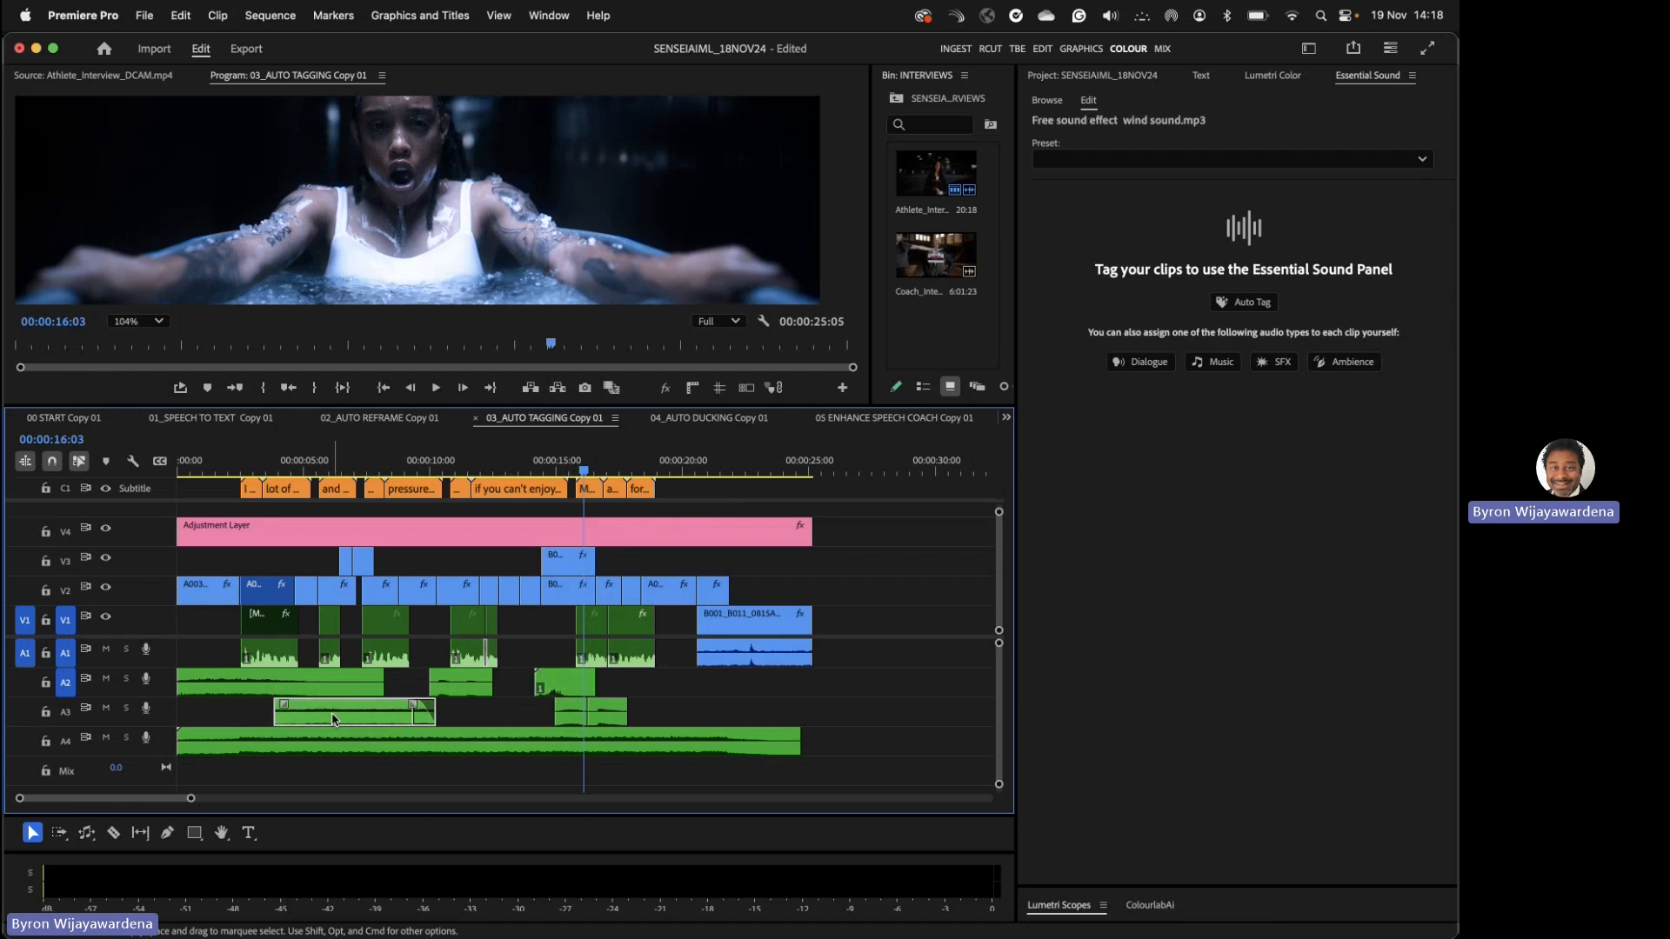
pyautogui.click(869, 746)
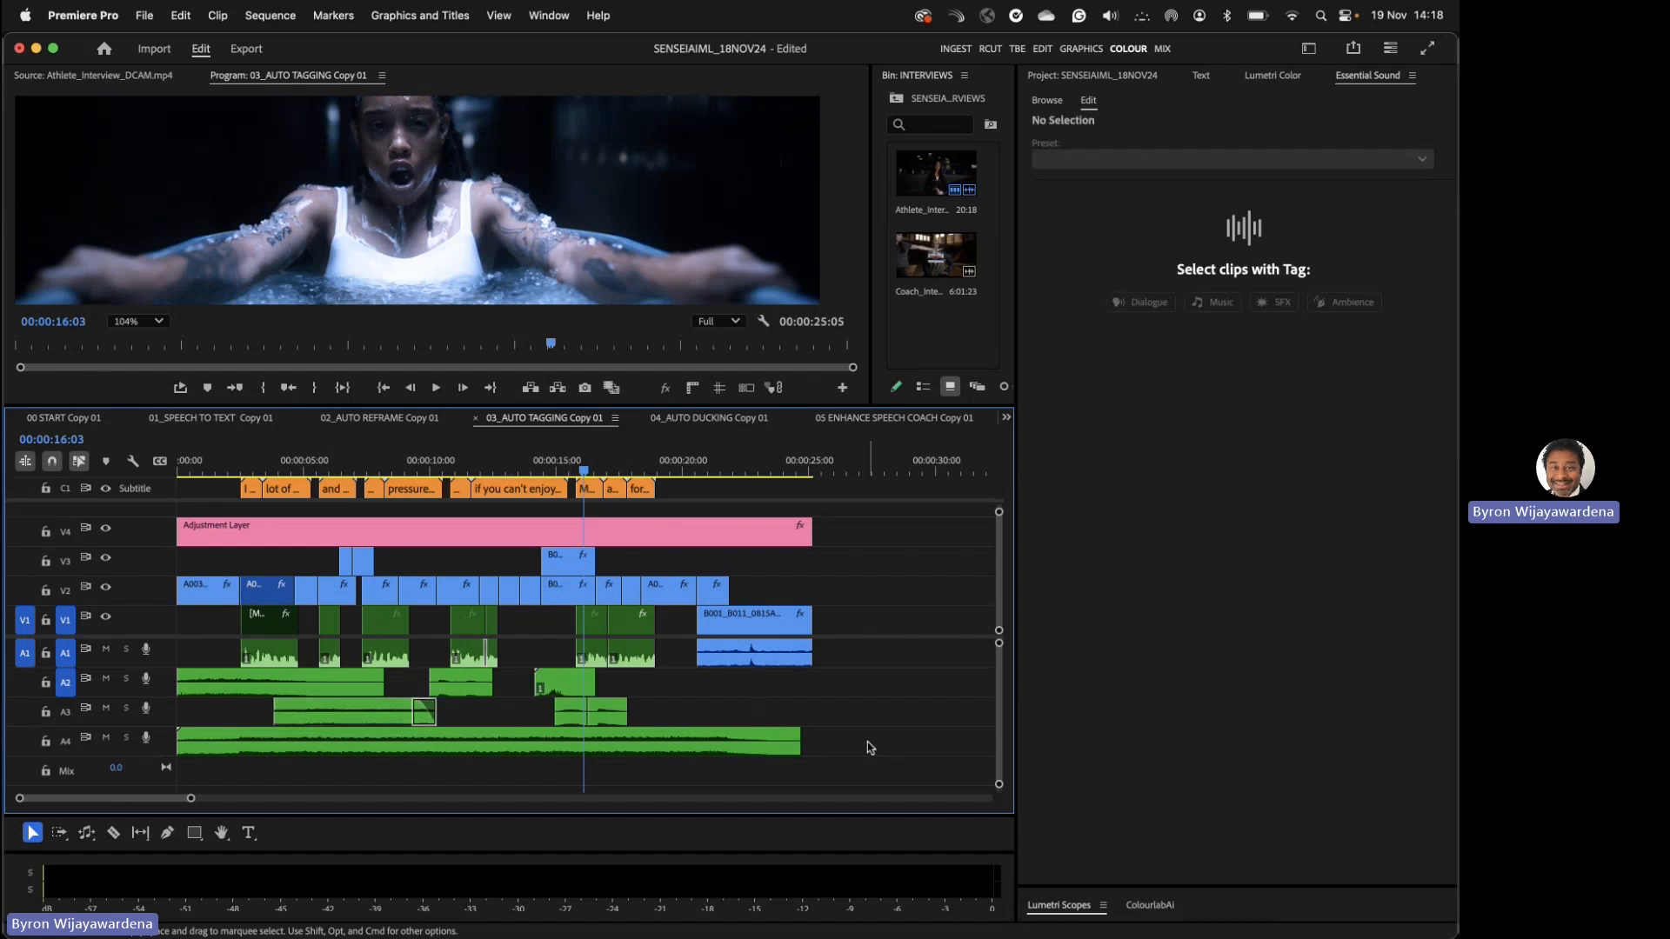
# - Auto-tag all the audio clips of the 03_AUTO TAGGING sequence with their audio types
pyautogui.press('super+a')
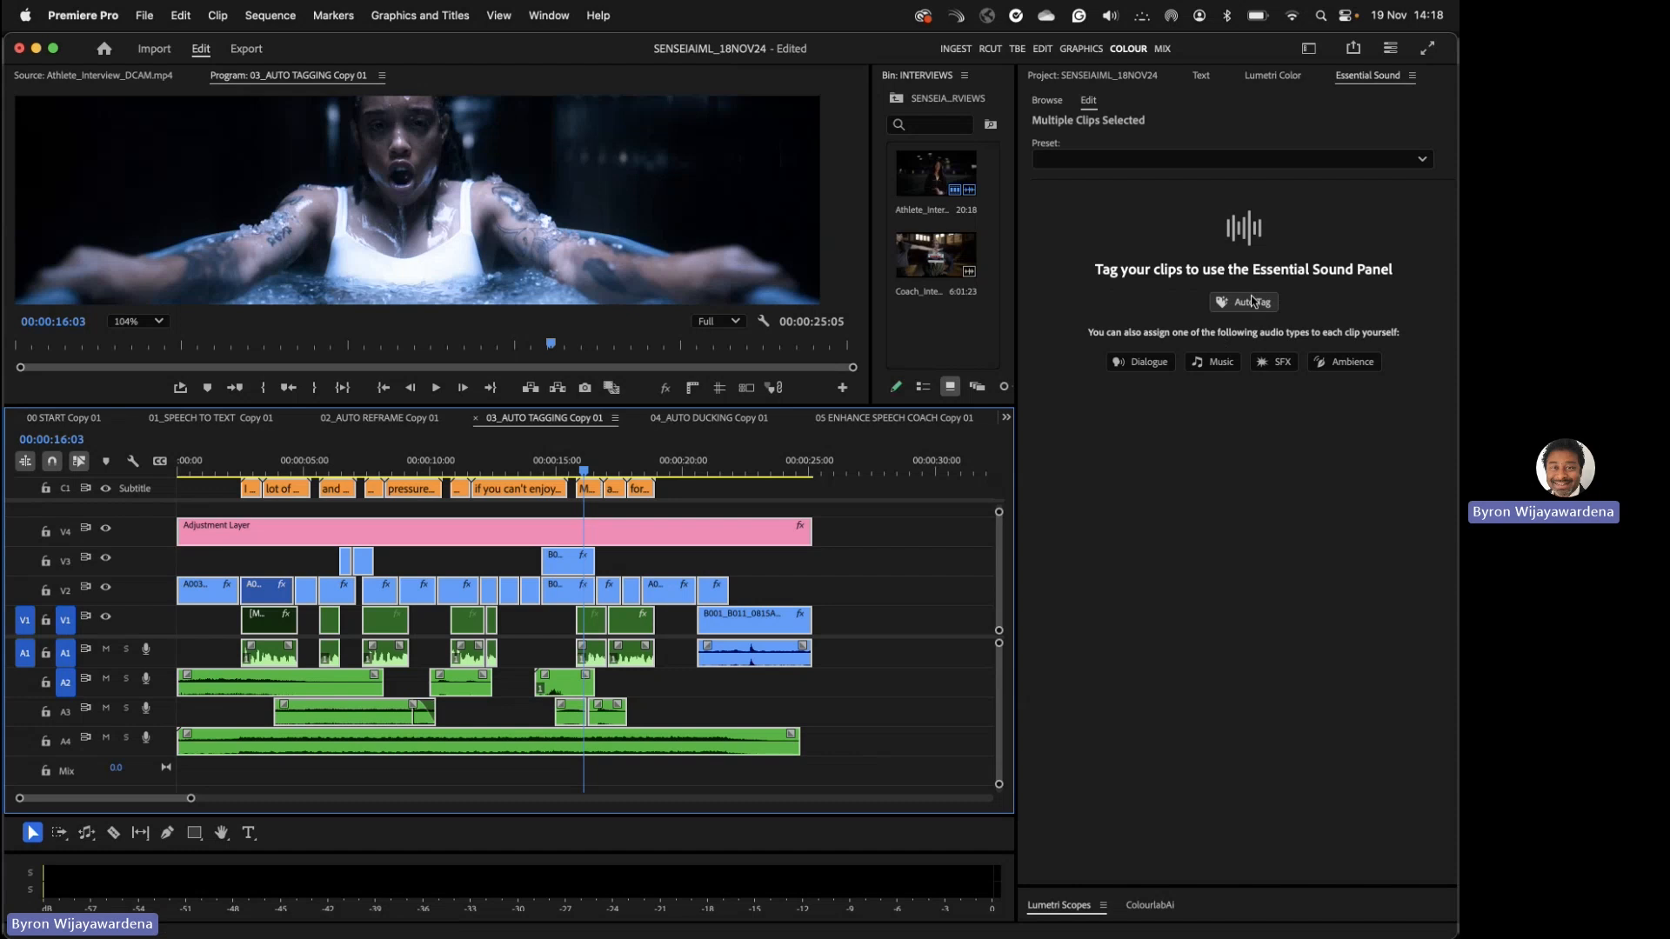
pyautogui.click(1252, 305)
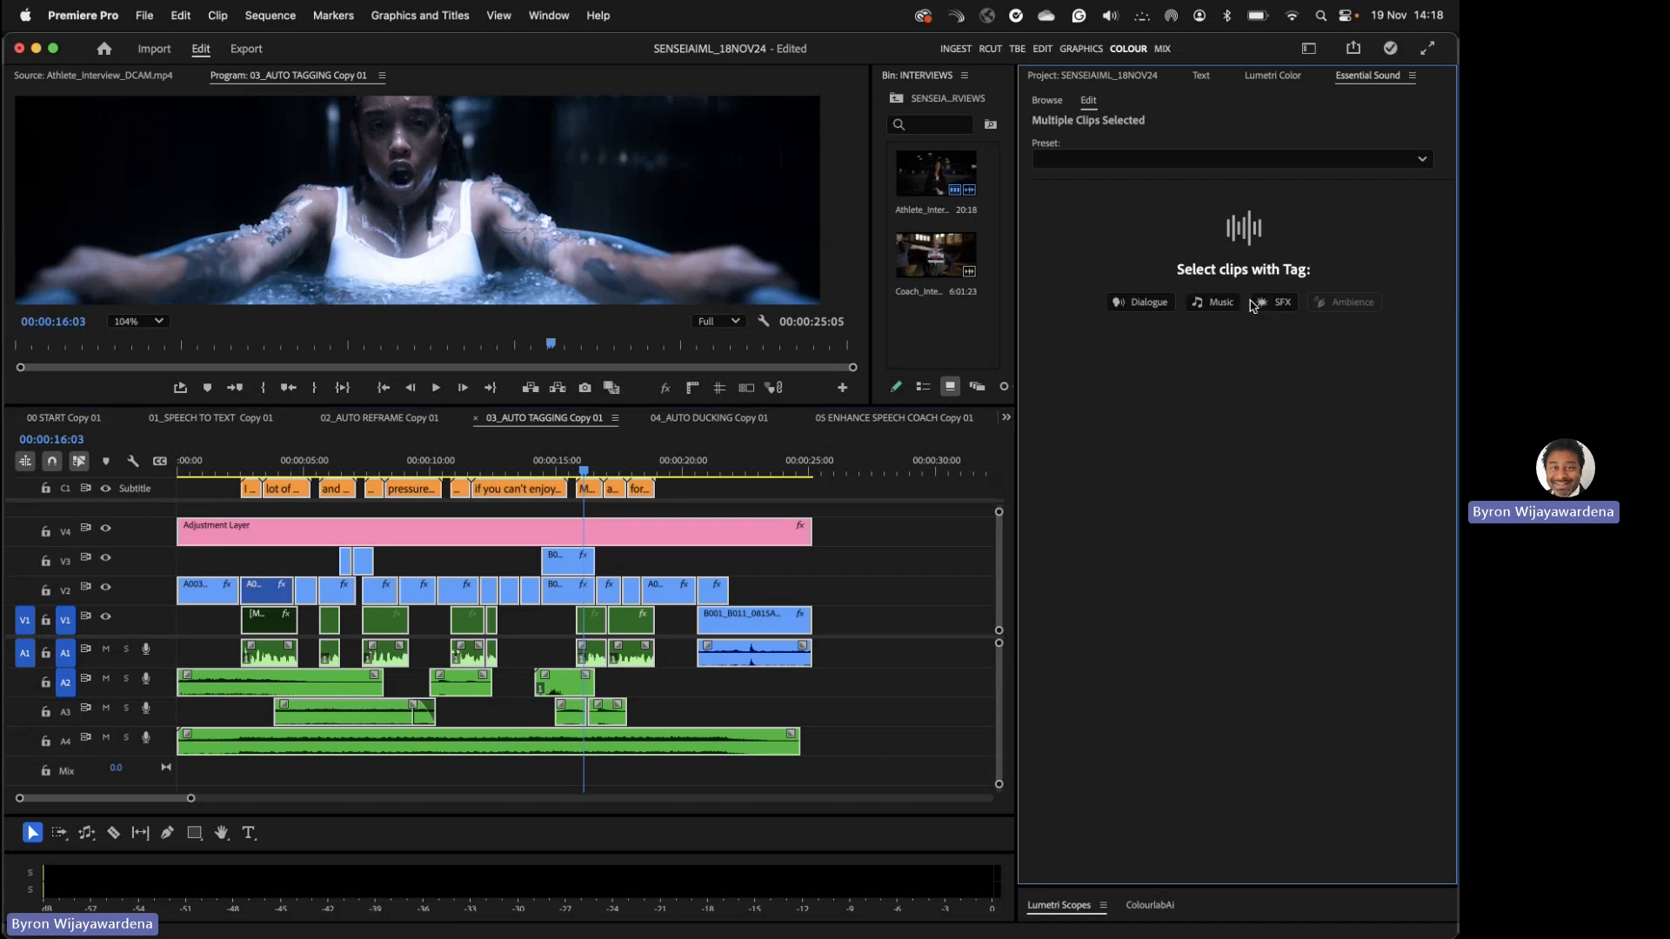
pyautogui.click(885, 571)
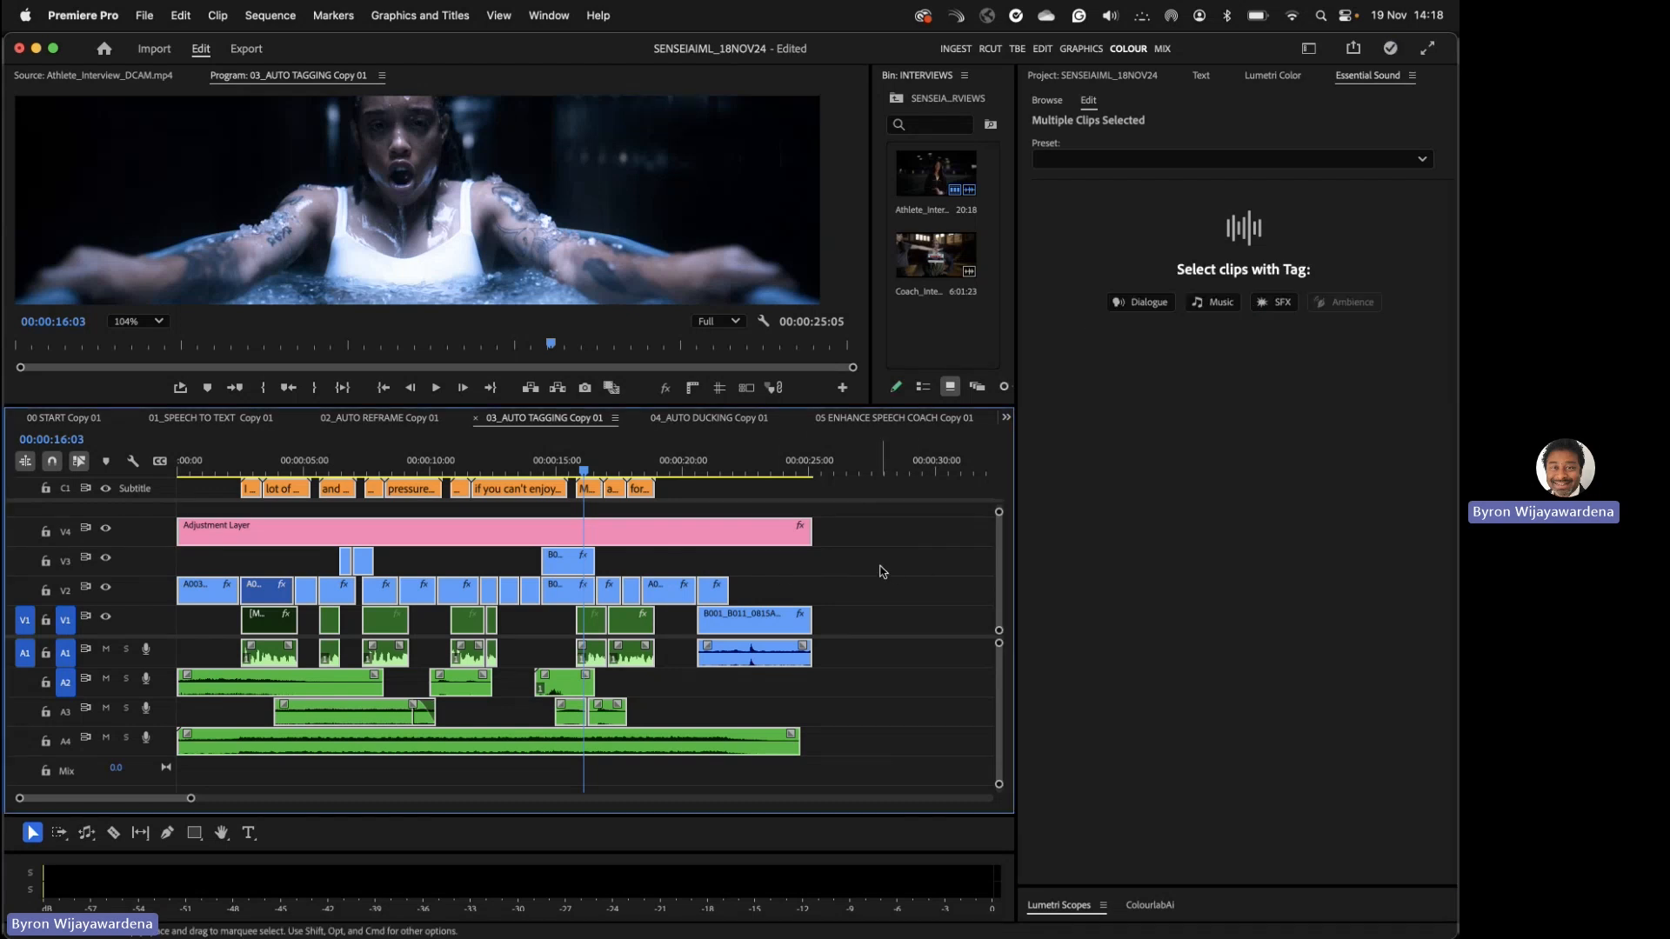
# - Check the assigned audio tags of the interview, A3 effect, Action Strings music and B001_B011_0815A3 clips, collapsing the music's Ducking settings
pyautogui.click(616, 659)
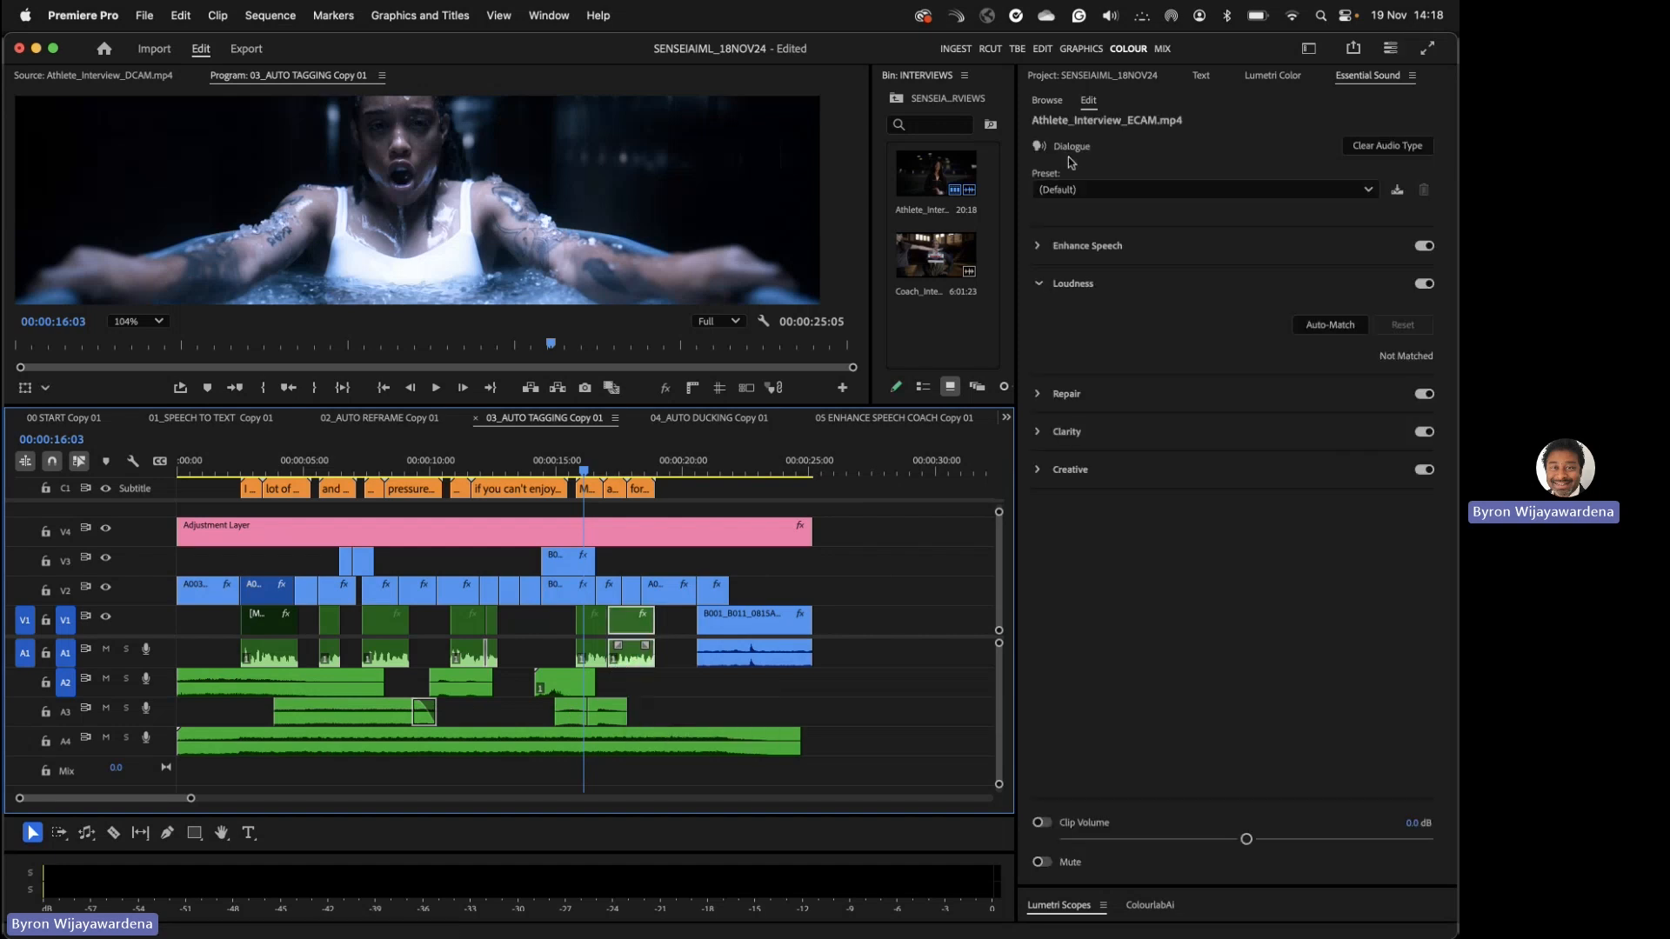
pyautogui.click(603, 720)
pyautogui.click(611, 753)
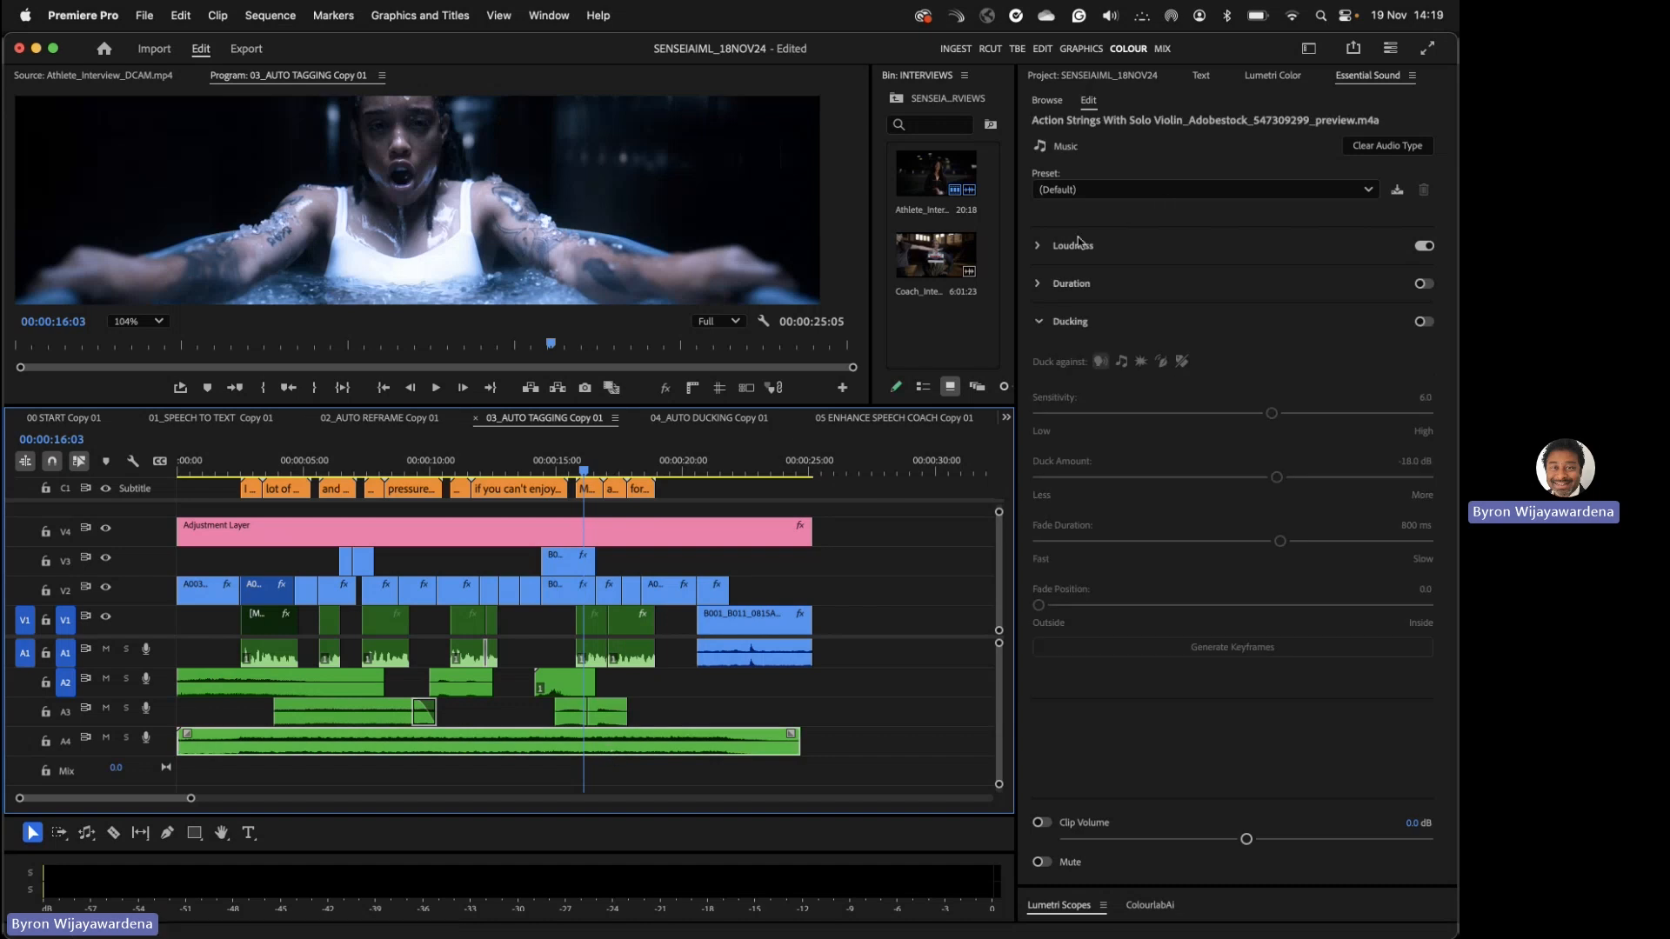
pyautogui.click(1040, 322)
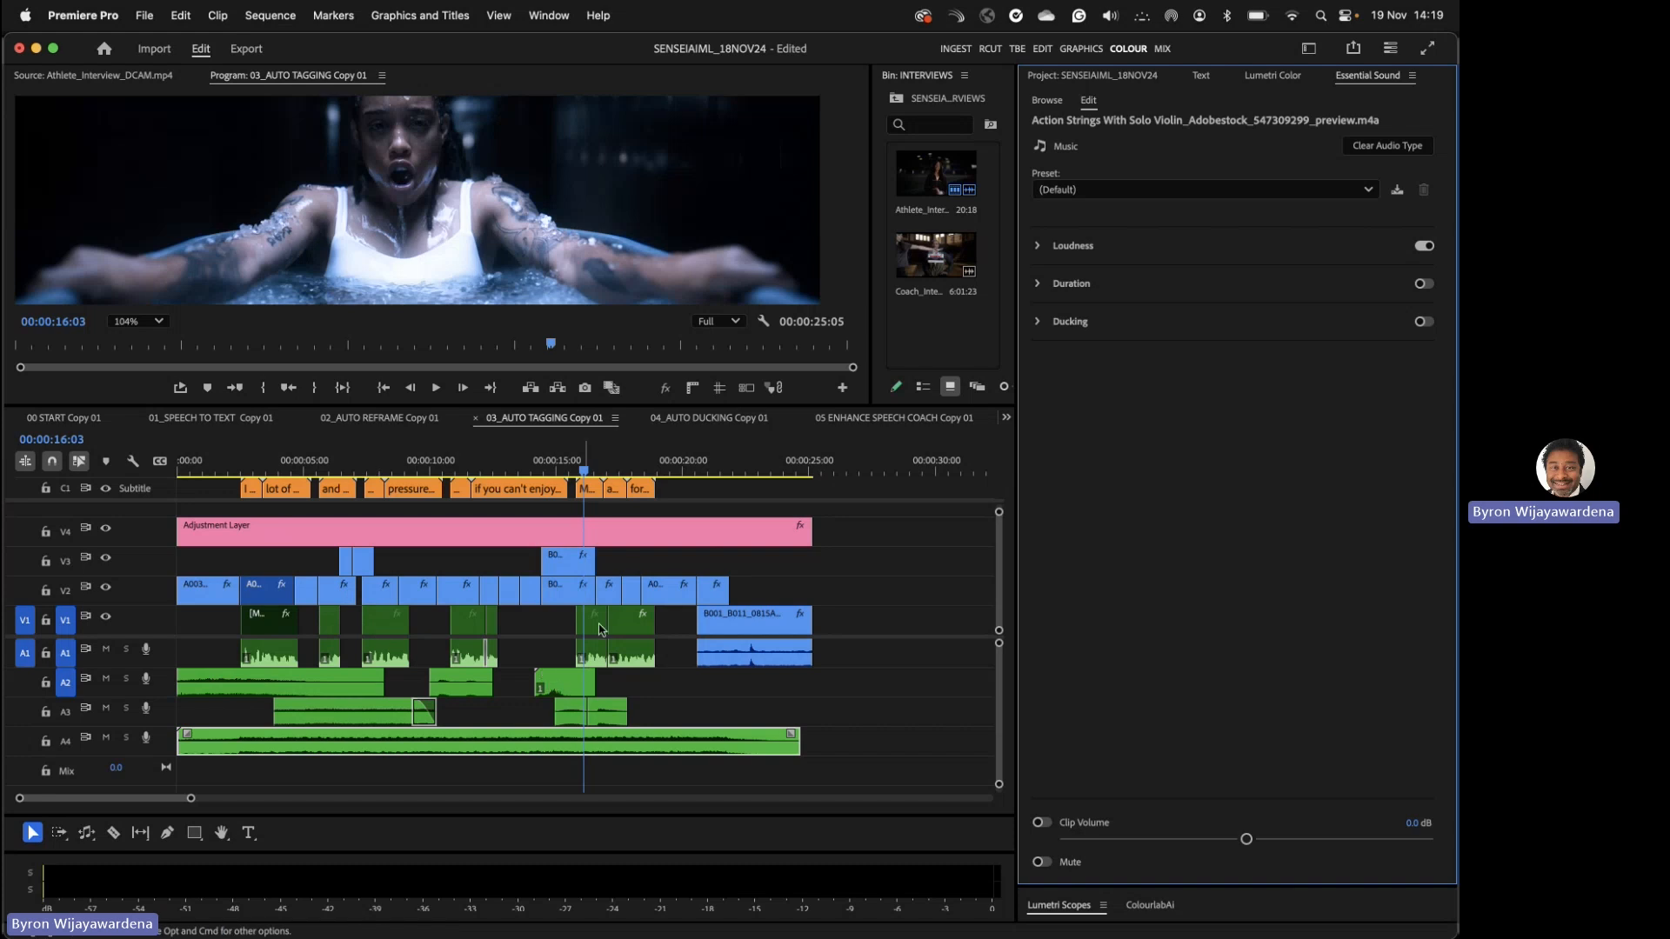
pyautogui.click(778, 663)
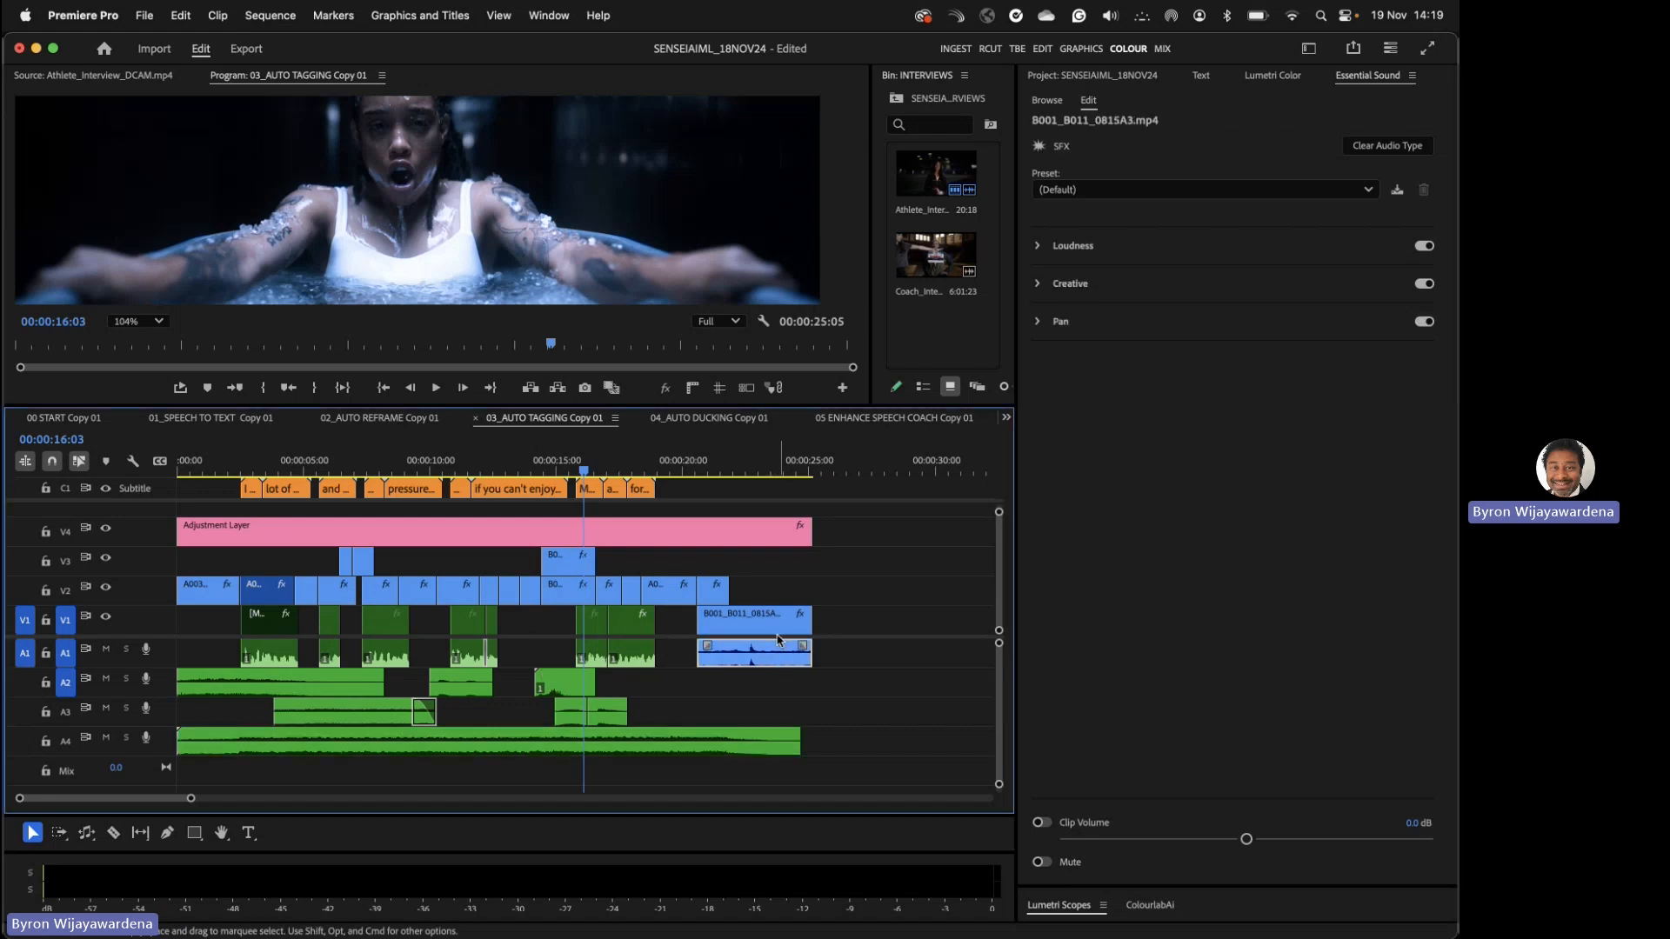
pyautogui.click(633, 665)
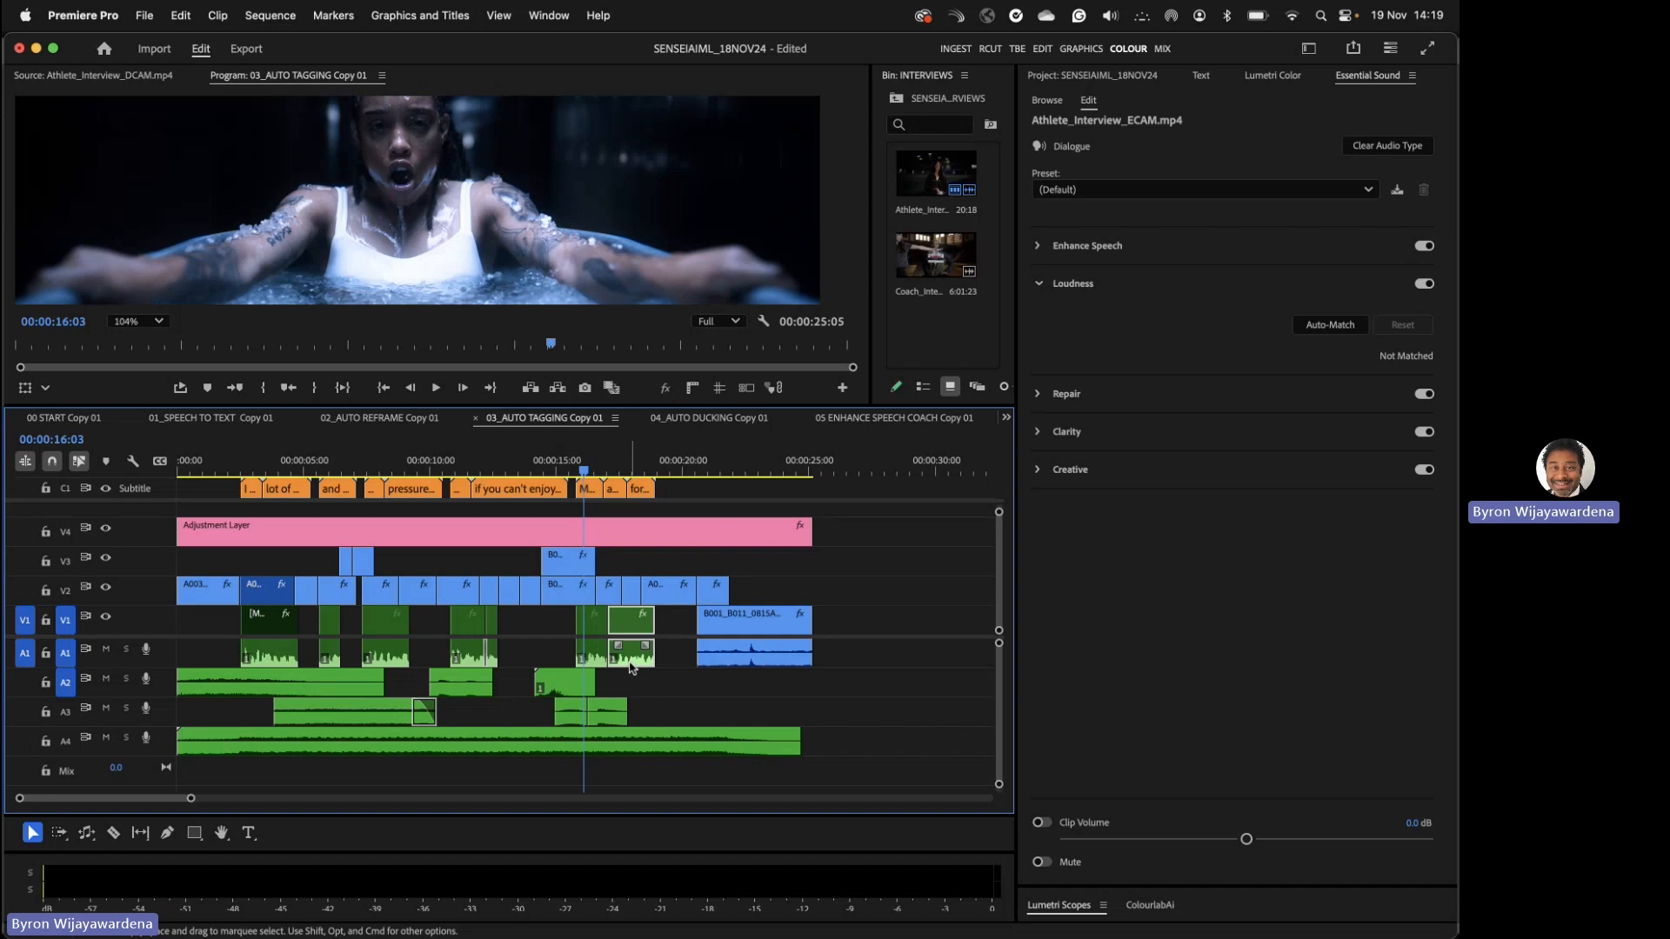
# - Open the 05 ENHANCE SPEECH COACH Copy 01 sequence at its start, zoomed in on the timeline, with an enlarged program monitor
pyautogui.click(715, 423)
pyautogui.click(857, 421)
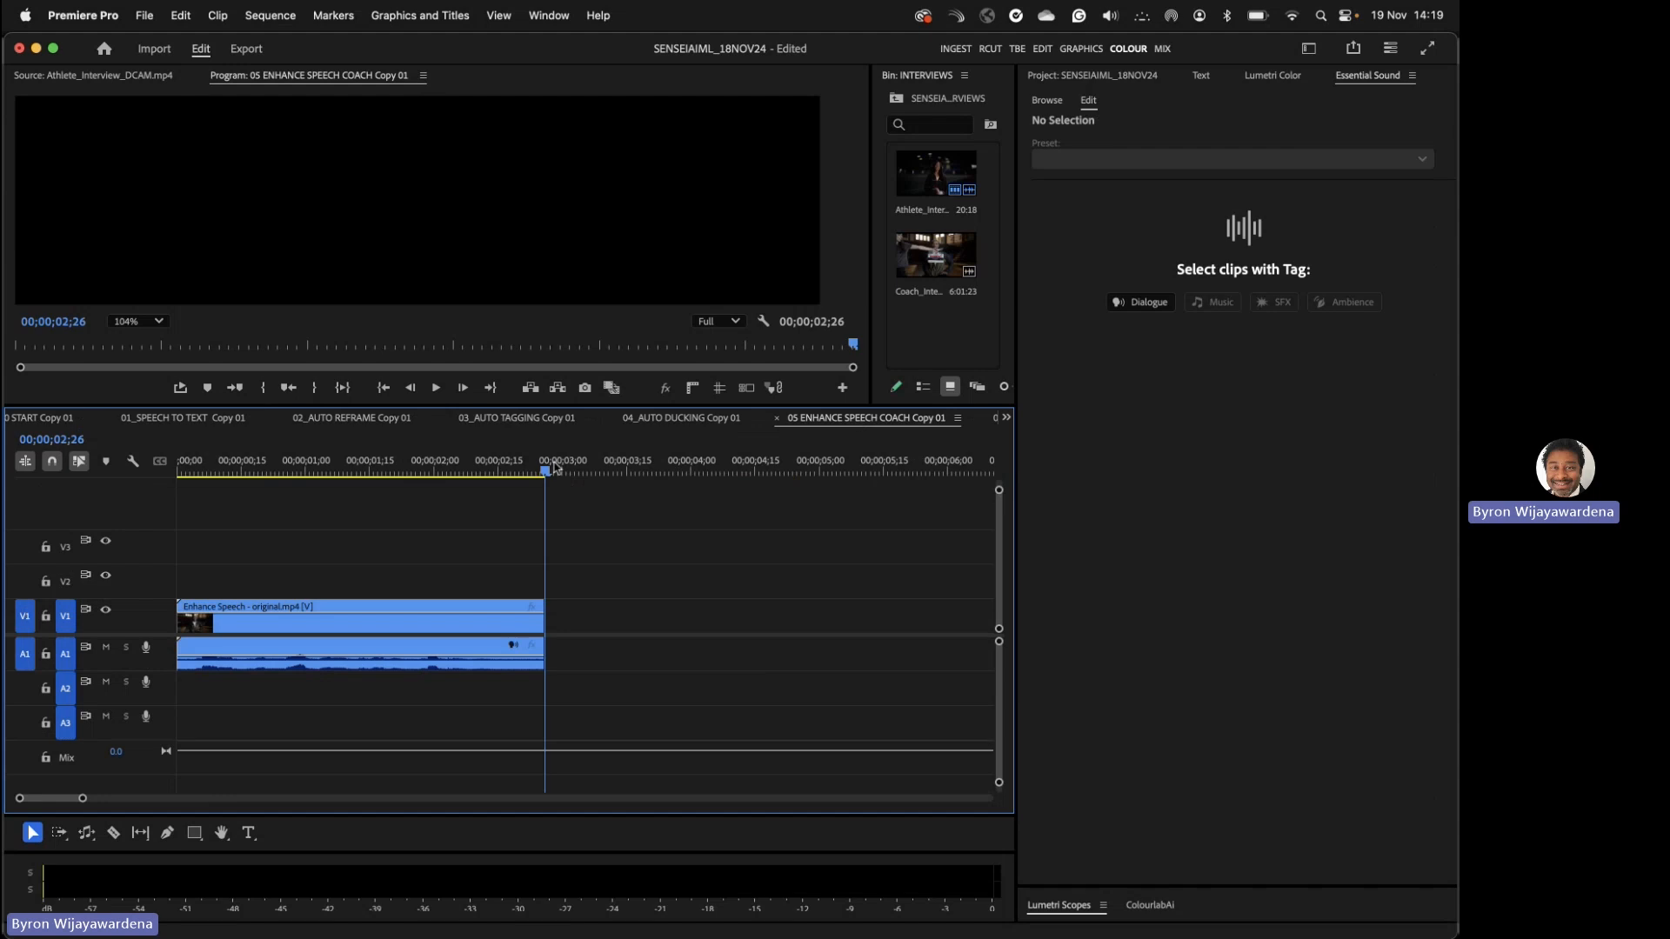
pyautogui.moveTo(259, 470); pyautogui.dragTo(155, 467)
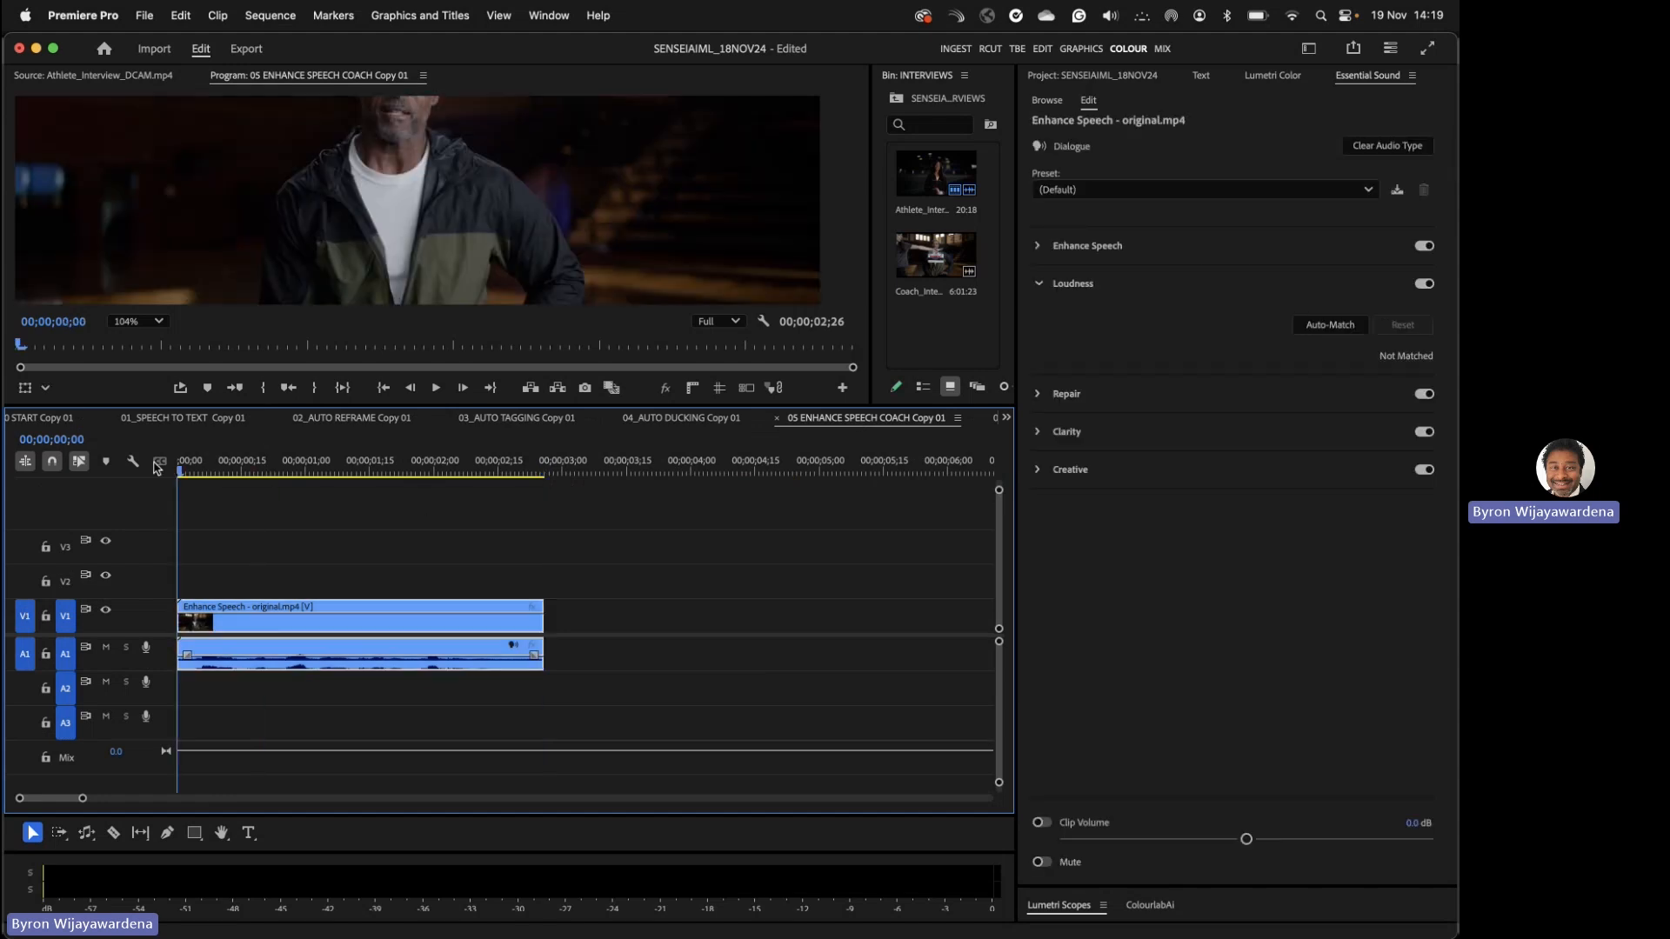
pyautogui.press('=')
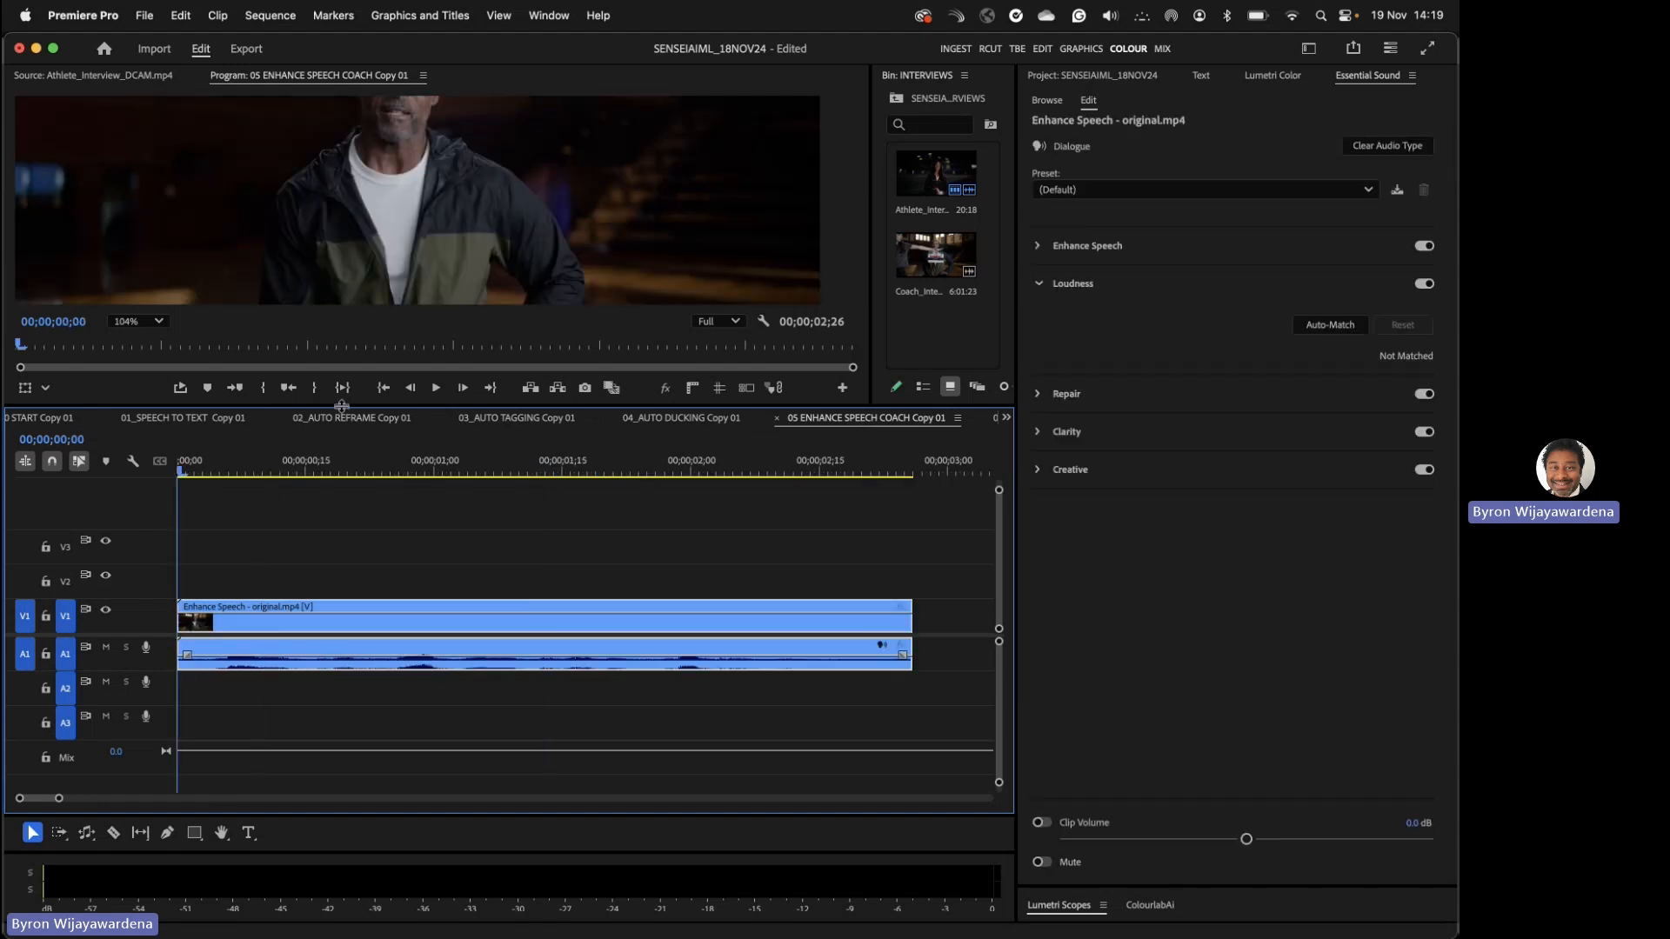
pyautogui.moveTo(341, 407); pyautogui.dragTo(315, 606)
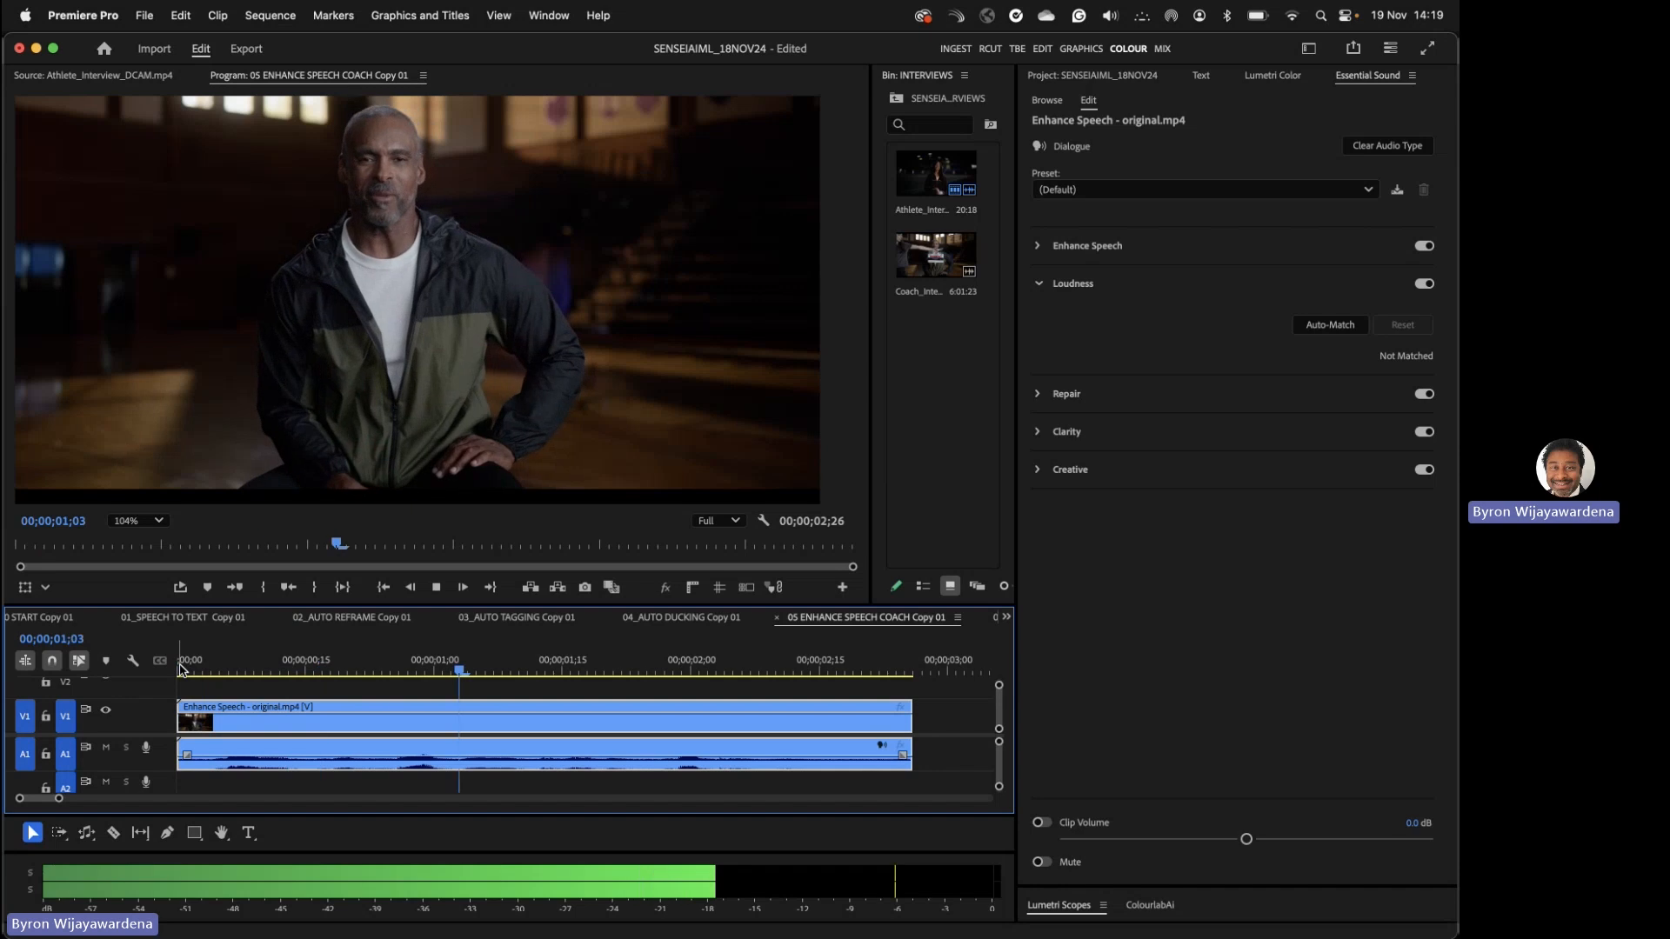
# - Set the program monitor zoom to Fit and play the coach clip from 00;00;00;10 to hear its original speech
pyautogui.press('space')
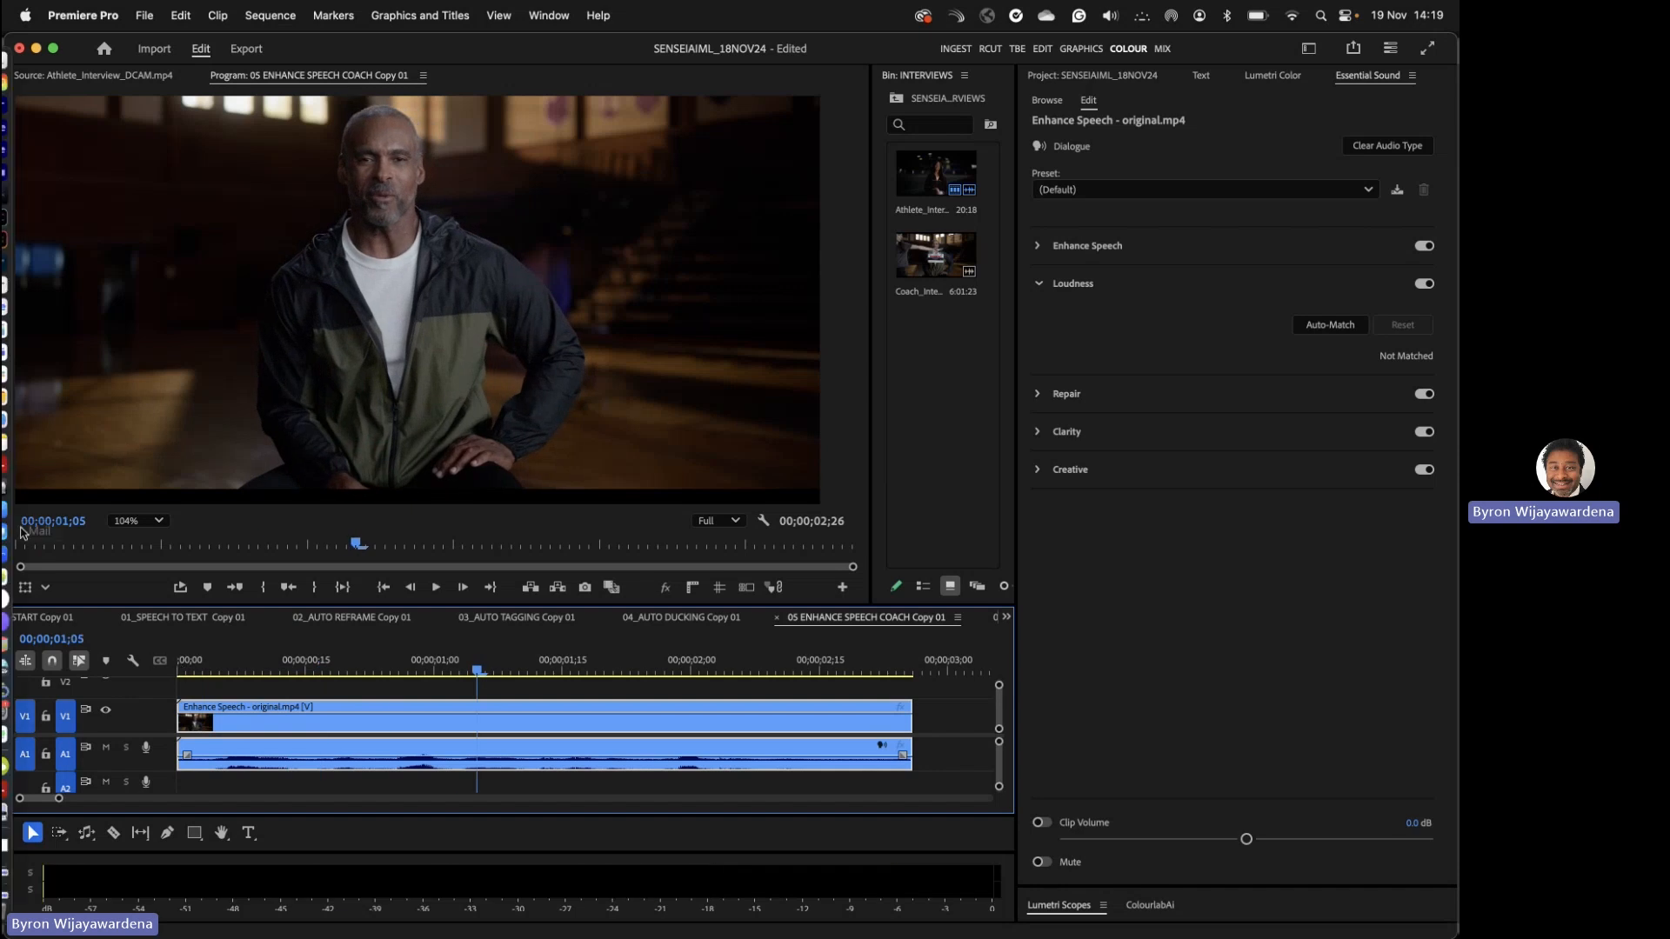
pyautogui.click(159, 521)
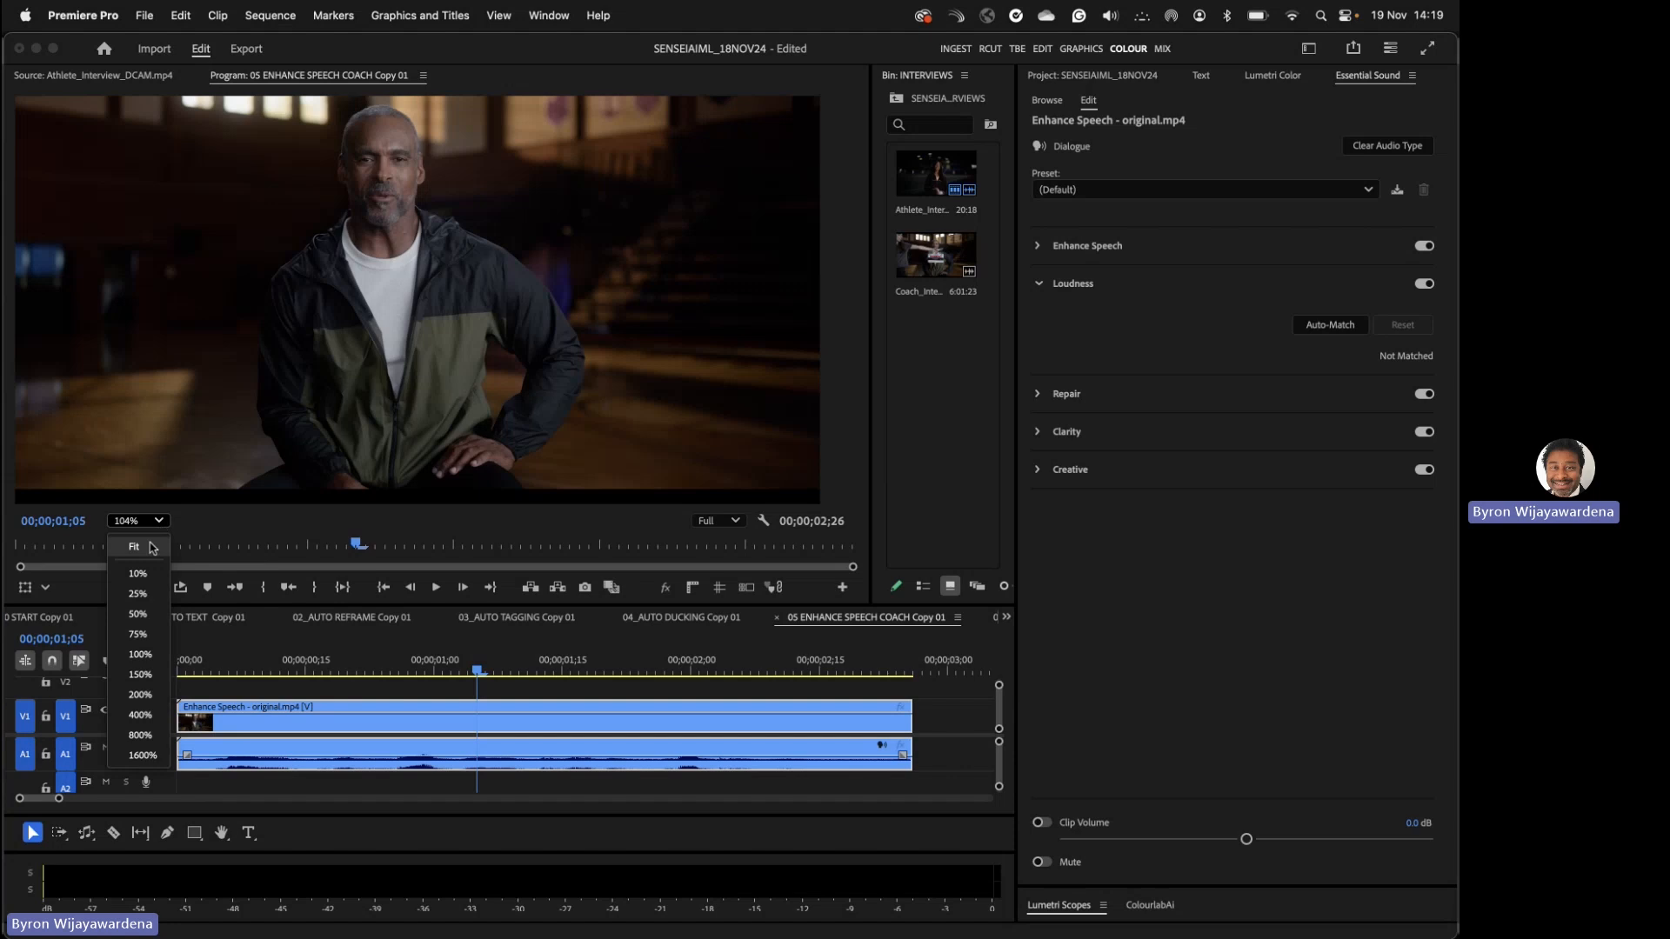
pyautogui.click(149, 547)
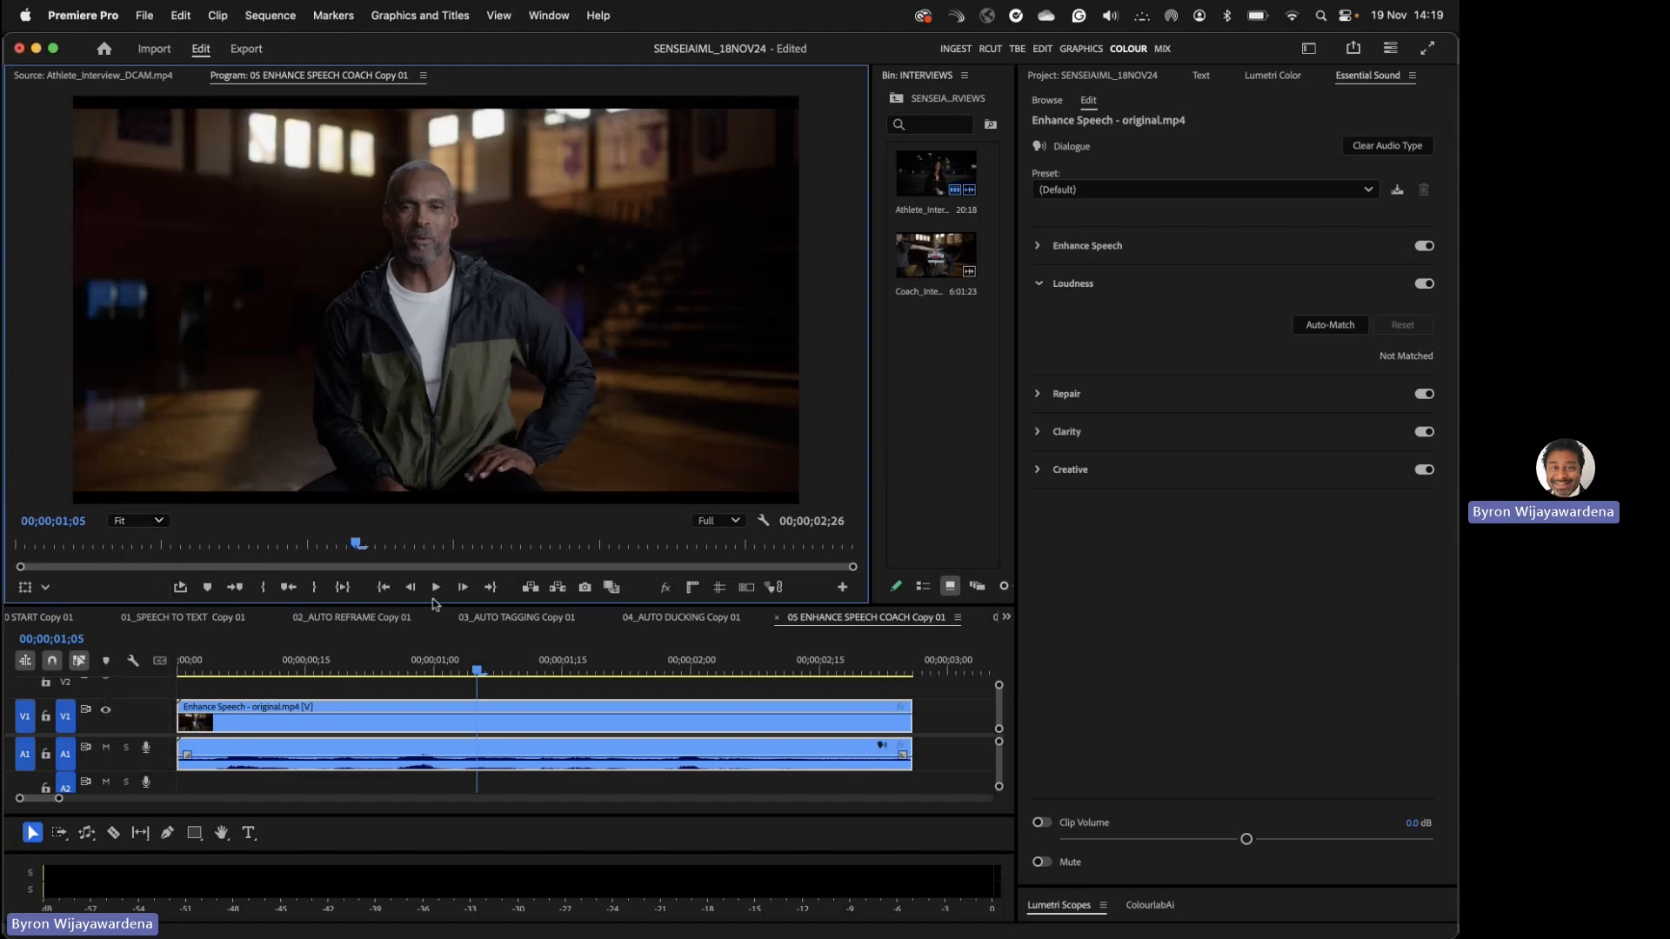
pyautogui.click(264, 662)
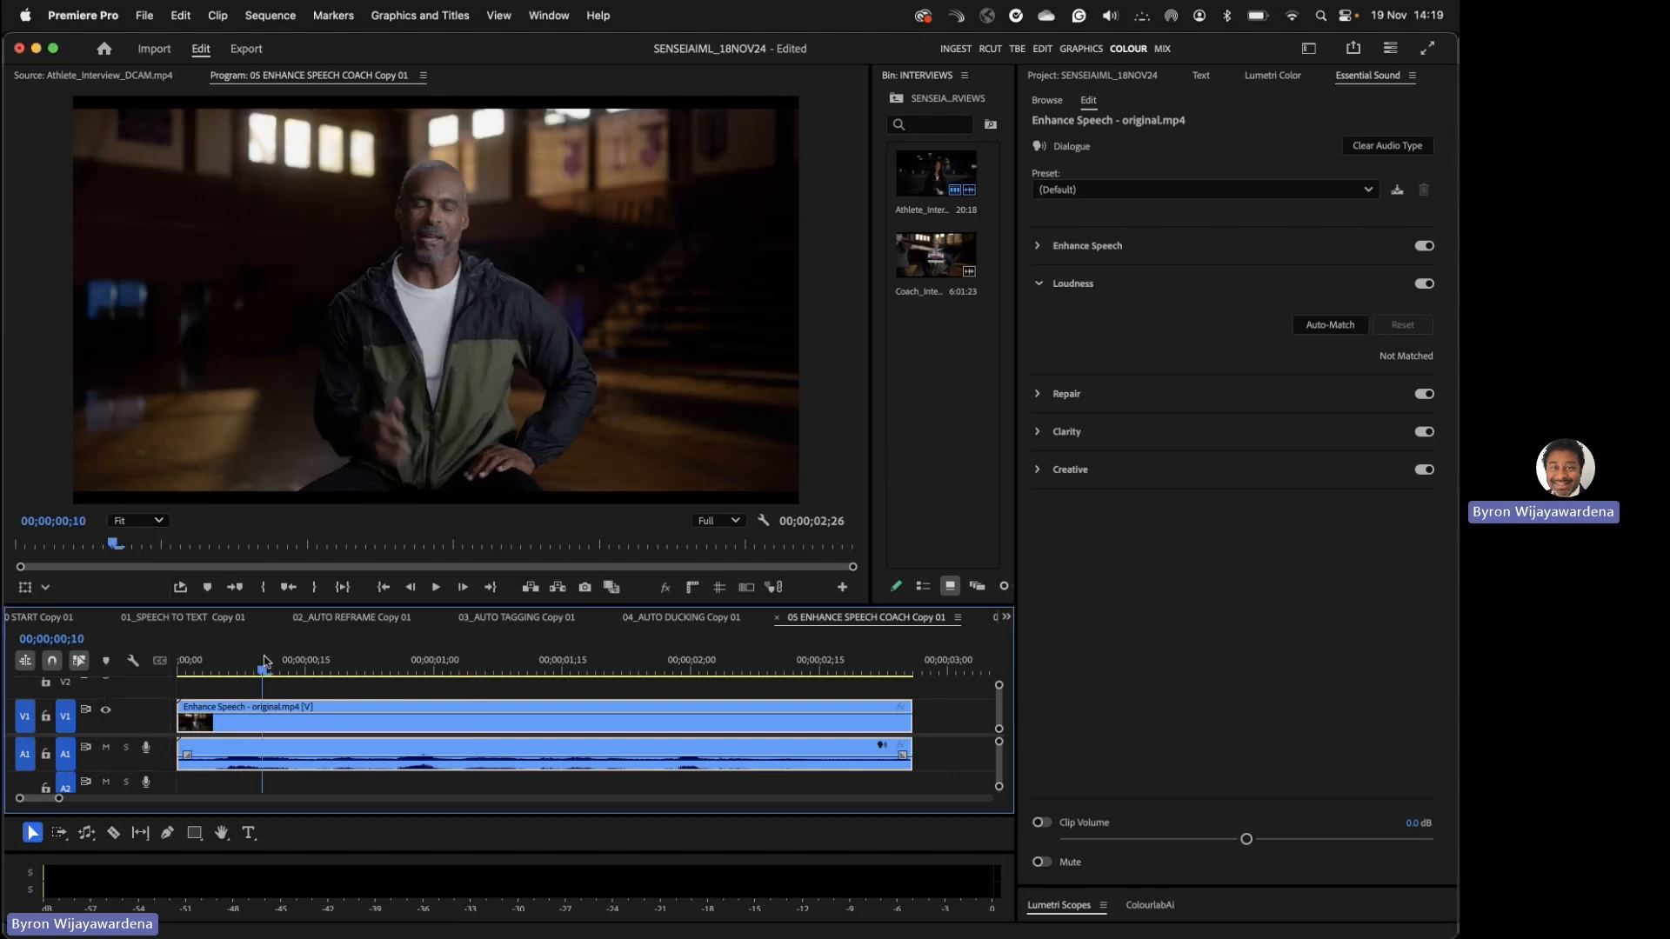
pyautogui.press('space')
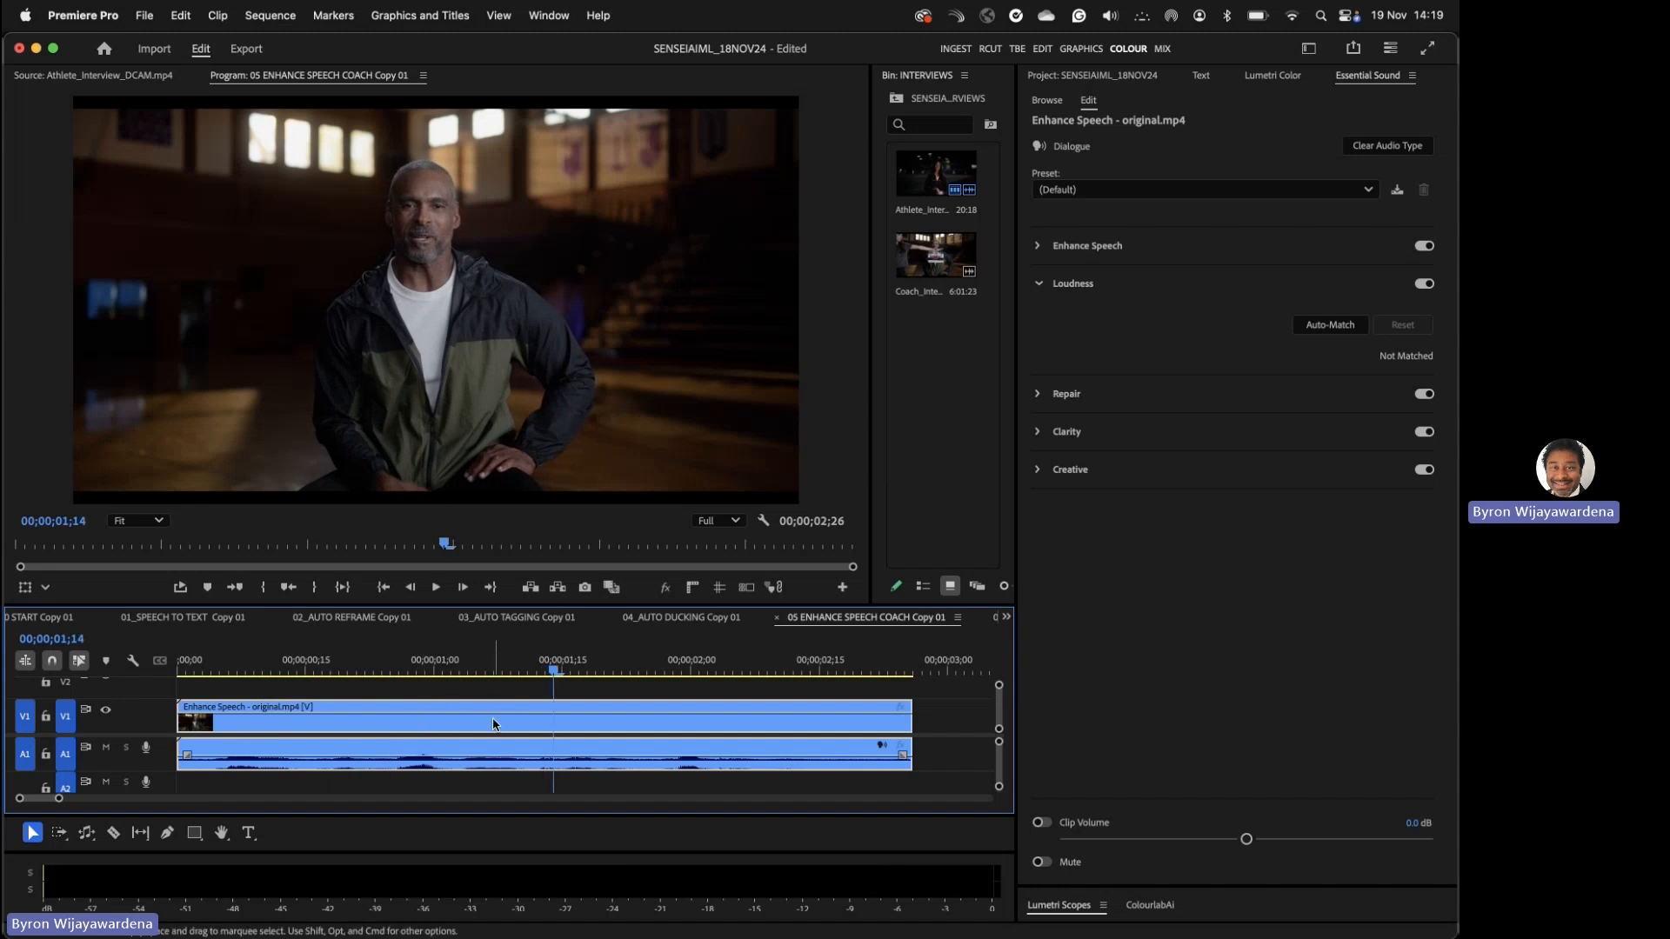
# - Normalize the coach clip's maximum audio peak to 0 dB
pyautogui.press('g')
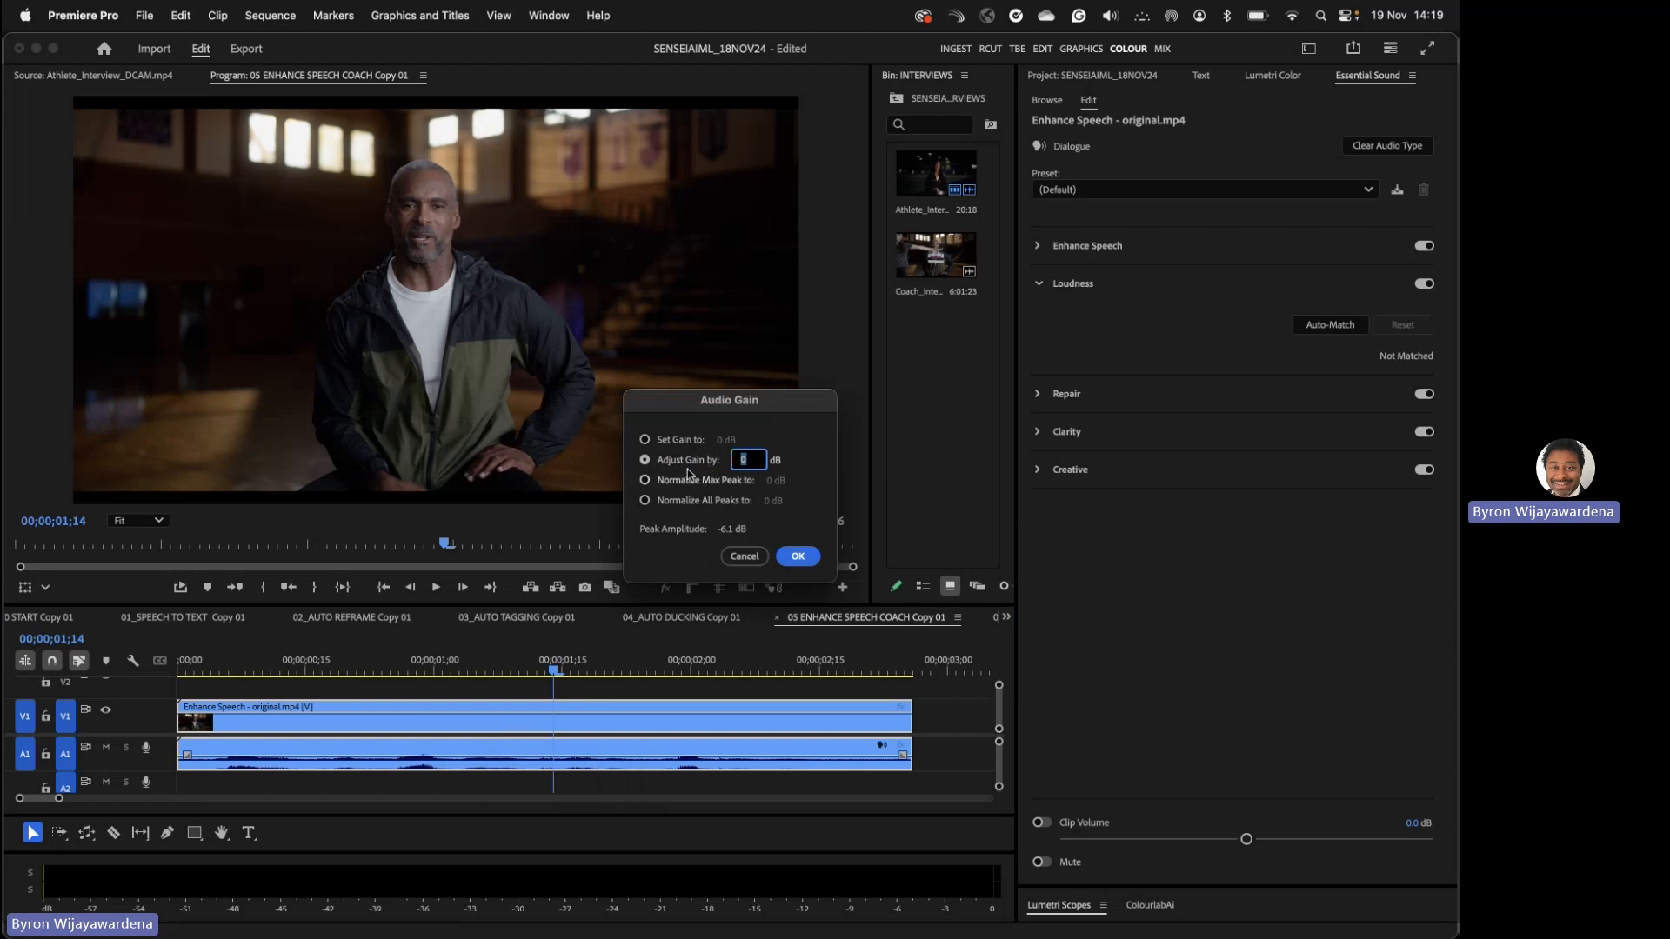
pyautogui.click(706, 481)
pyautogui.click(797, 557)
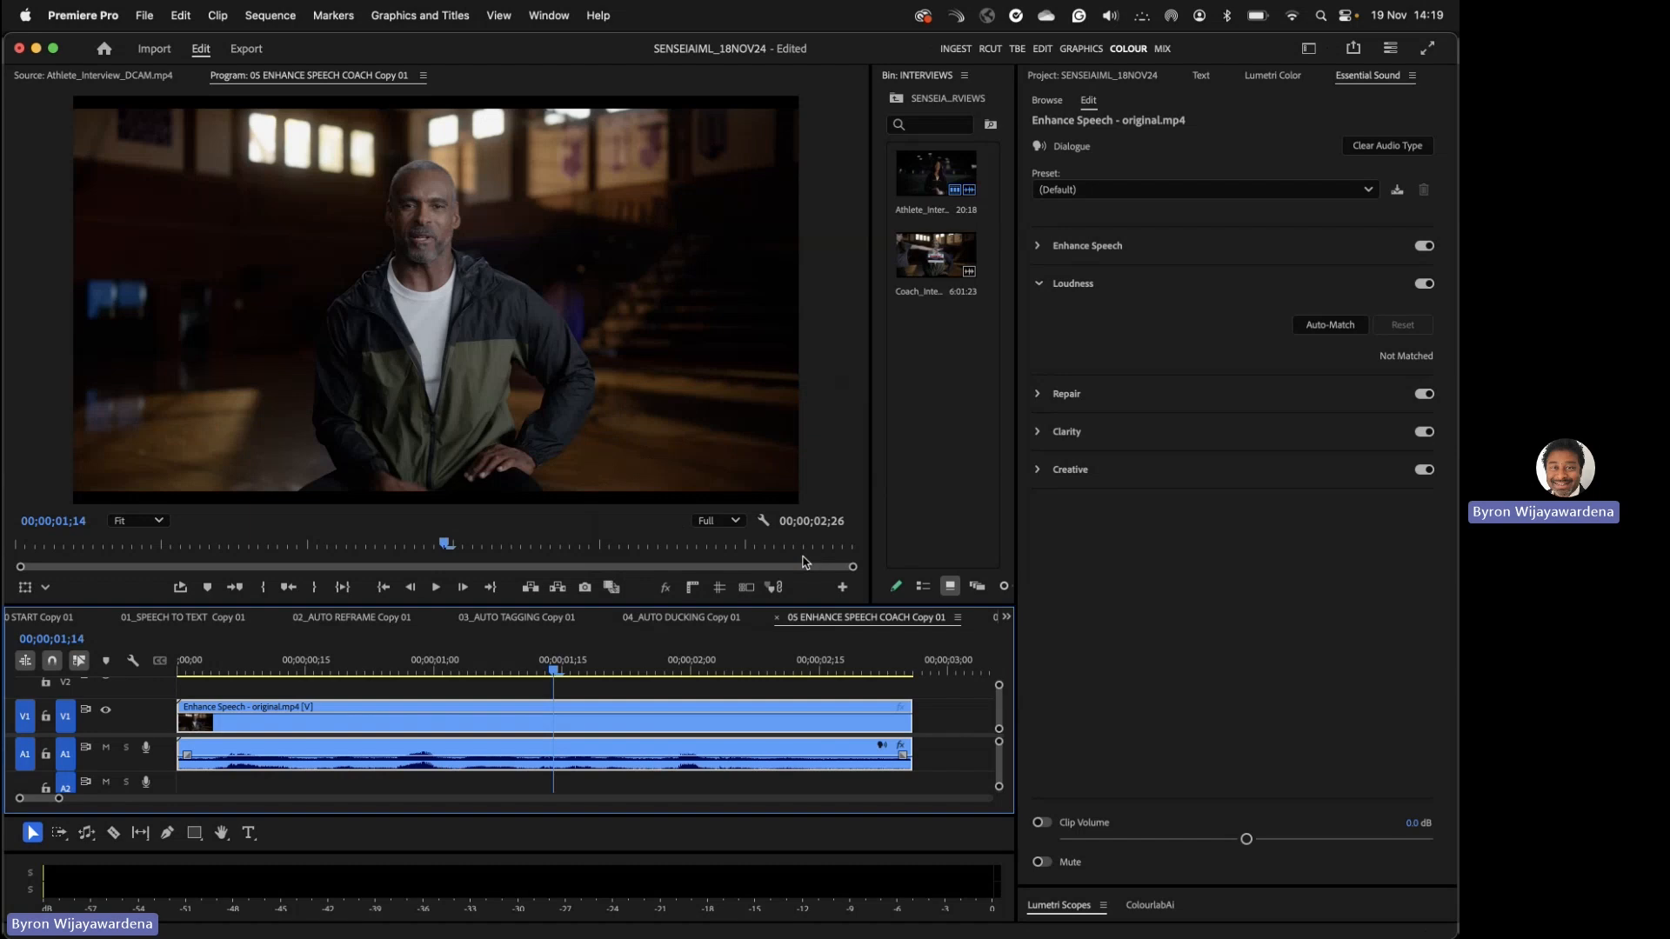
# - Apply an Adjust Gain by 0 dB setting to the coach clip and play it back, restarting from about 00;00;00;12
pyautogui.moveTo(495, 666); pyautogui.dragTo(414, 666)
pyautogui.press('g')
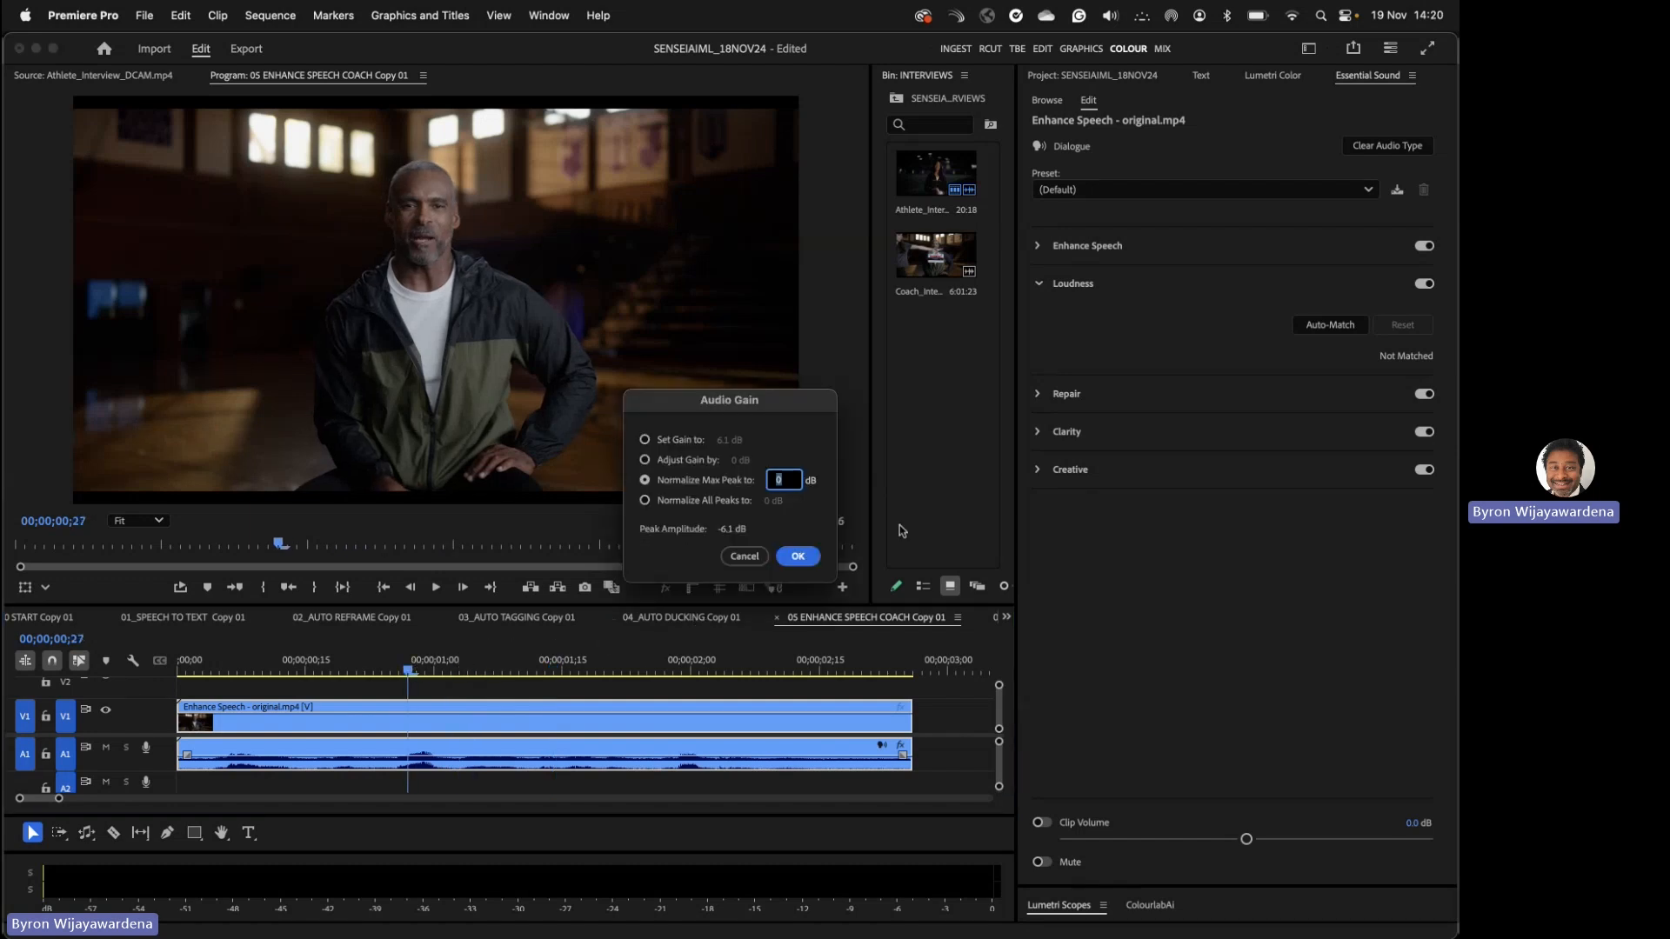
pyautogui.click(669, 459)
pyautogui.click(798, 557)
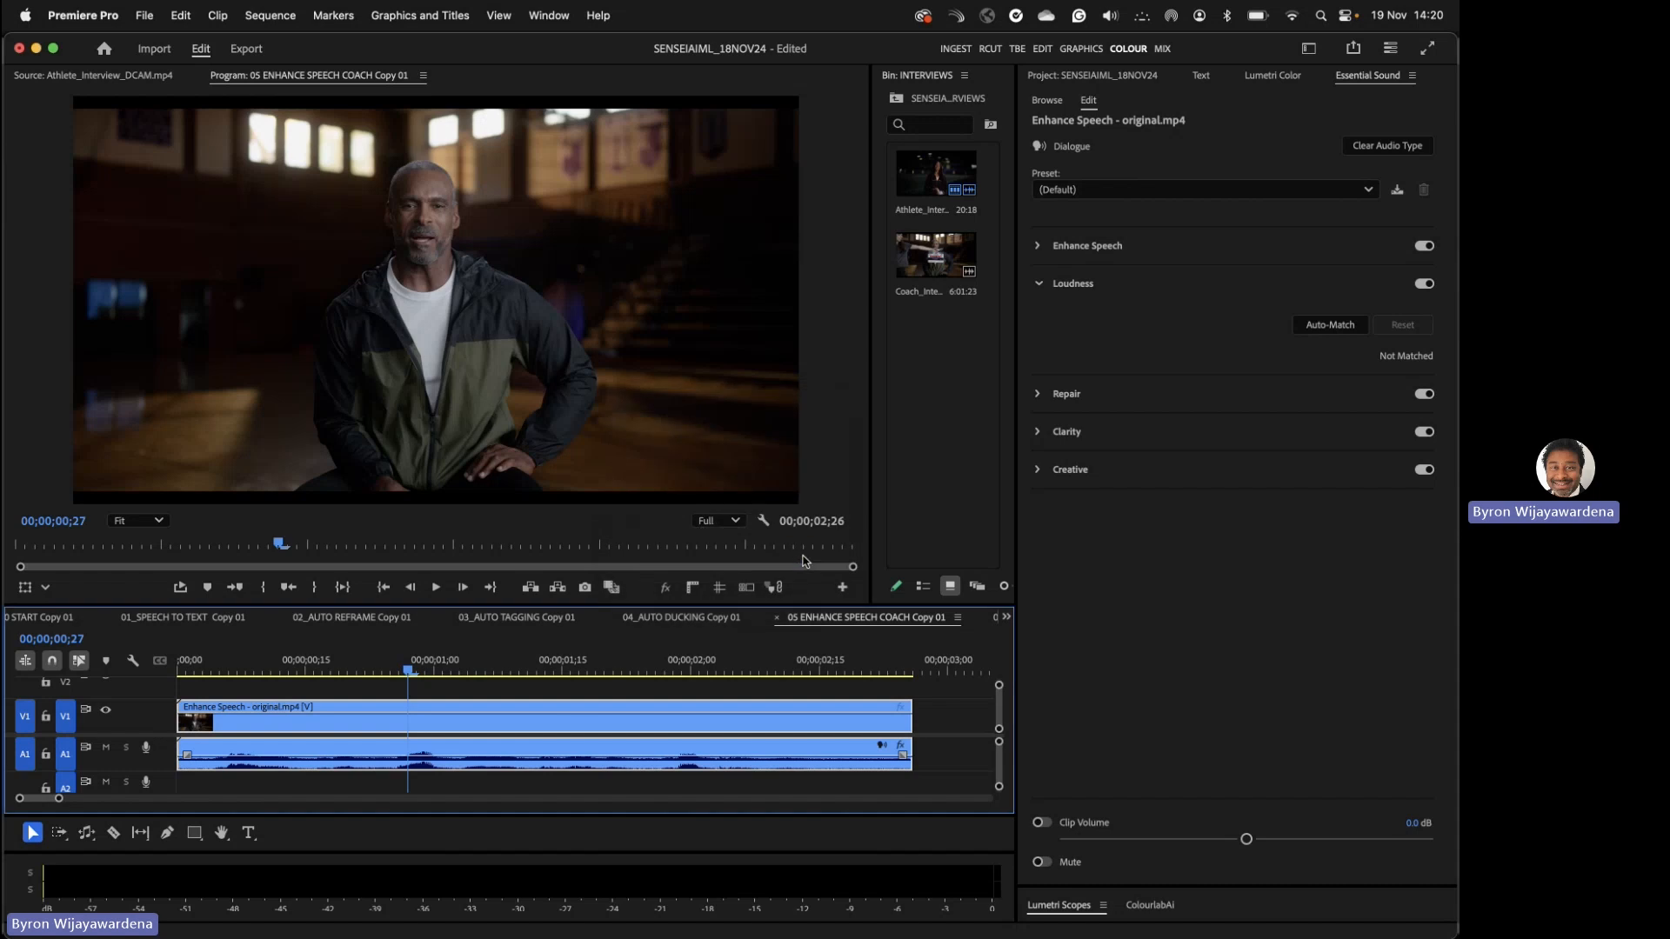
pyautogui.press('space')
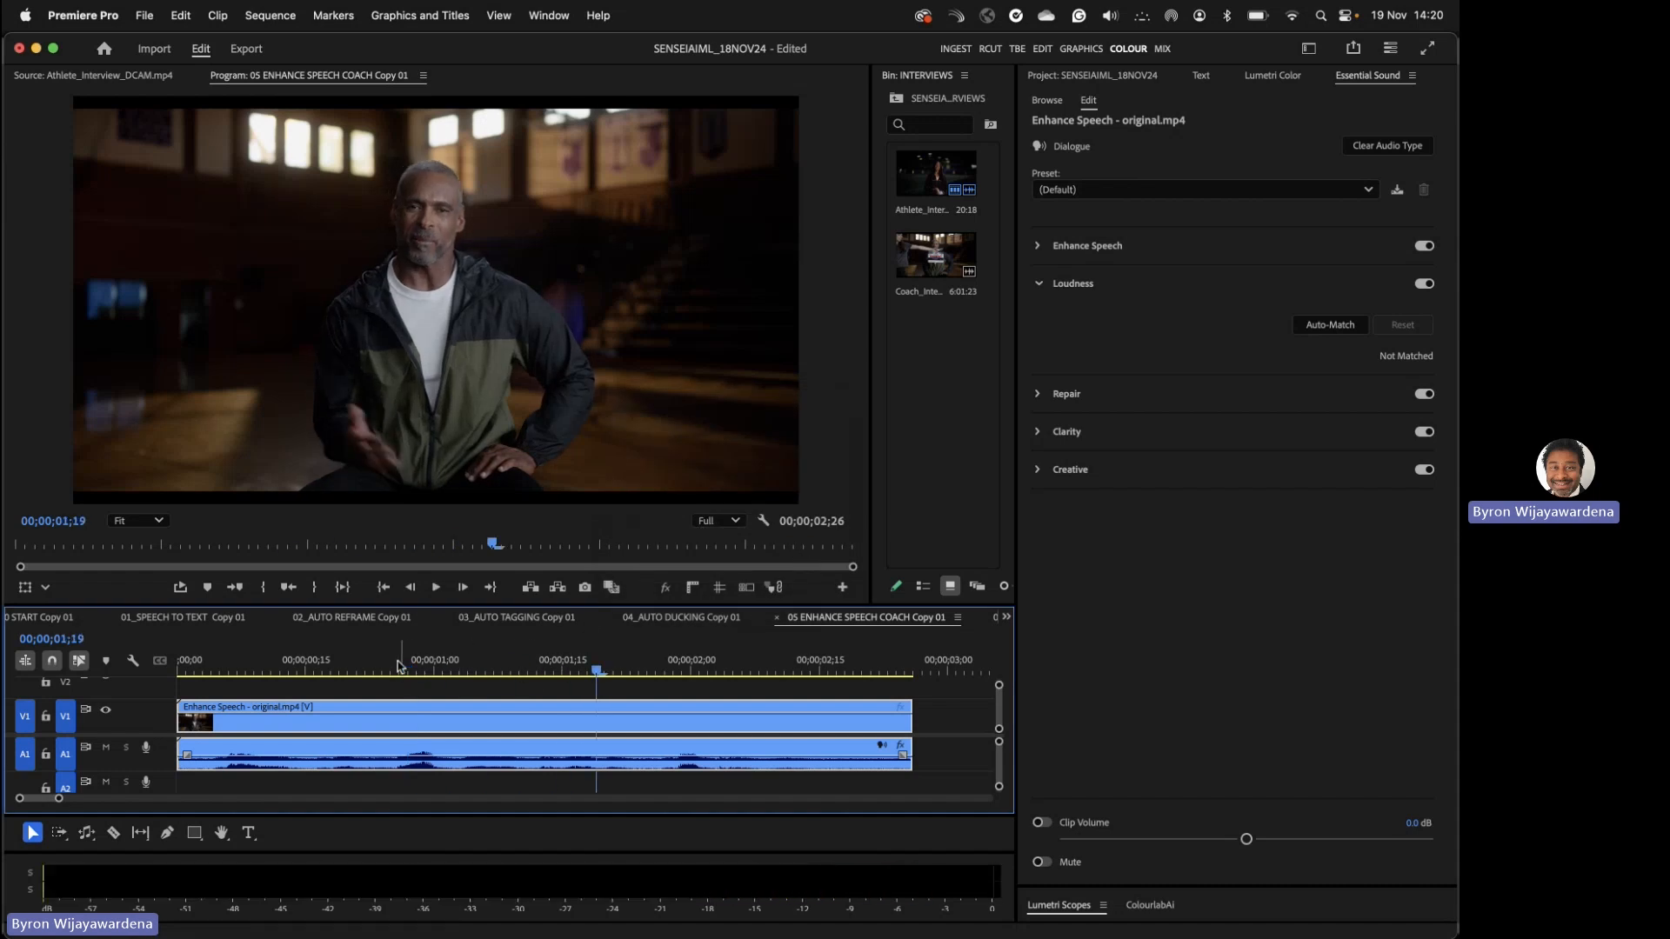
pyautogui.click(281, 661)
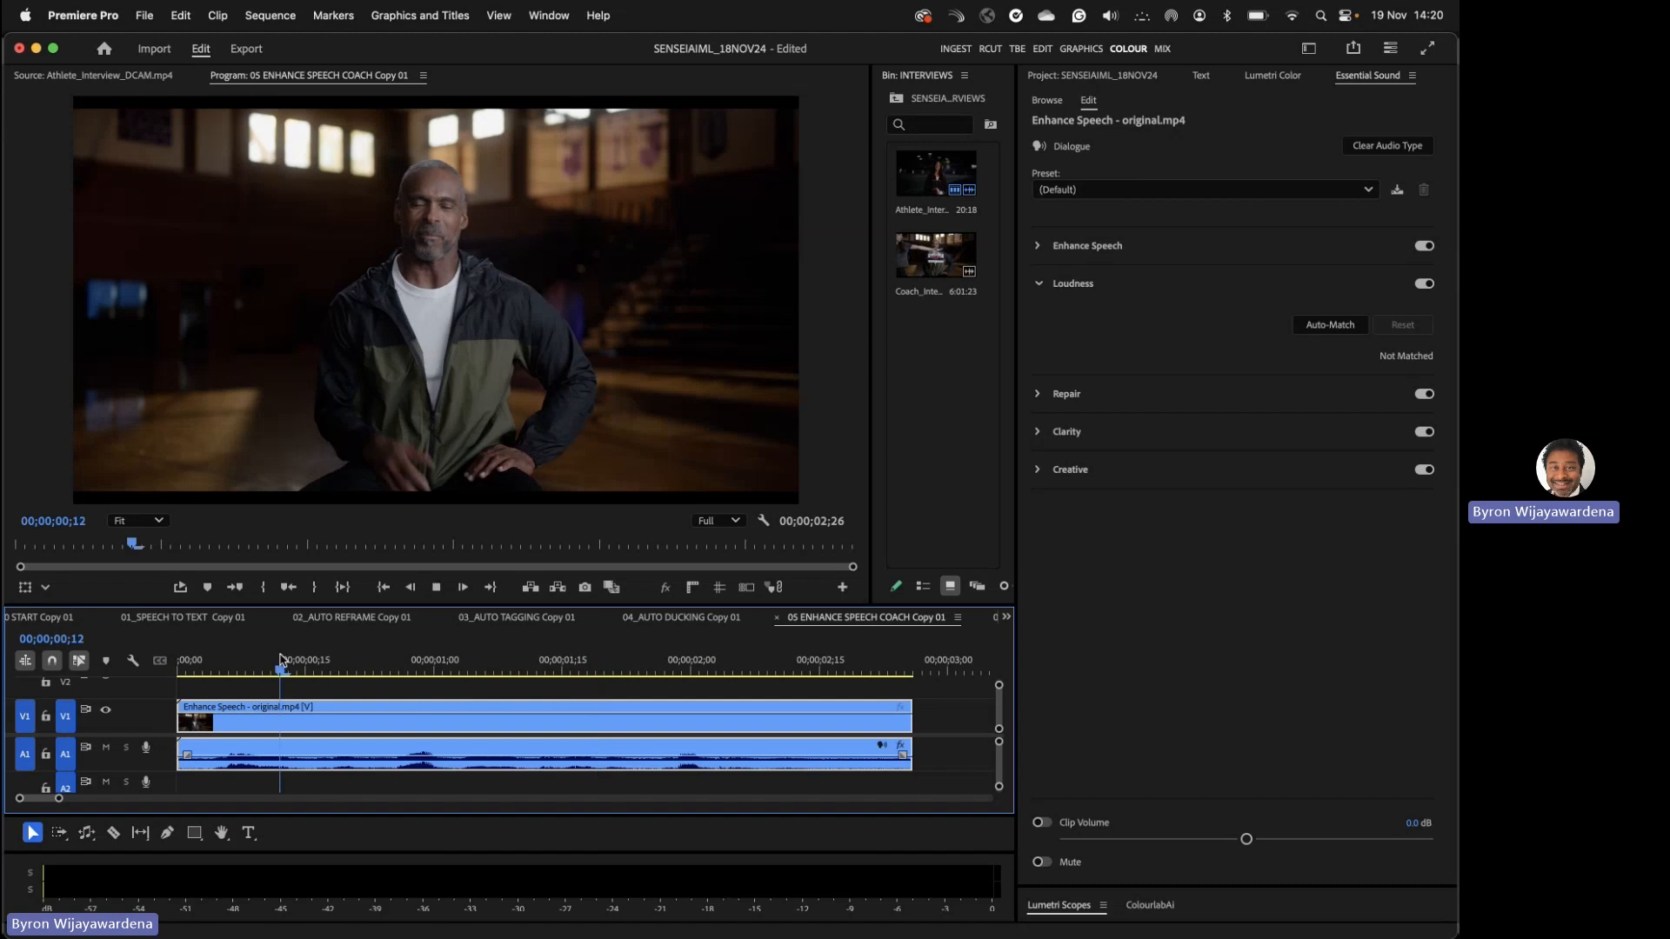
# - Stop playback and enable Enhance Speech on the Enhance Speech - original.mp4 clip
pyautogui.press('space')
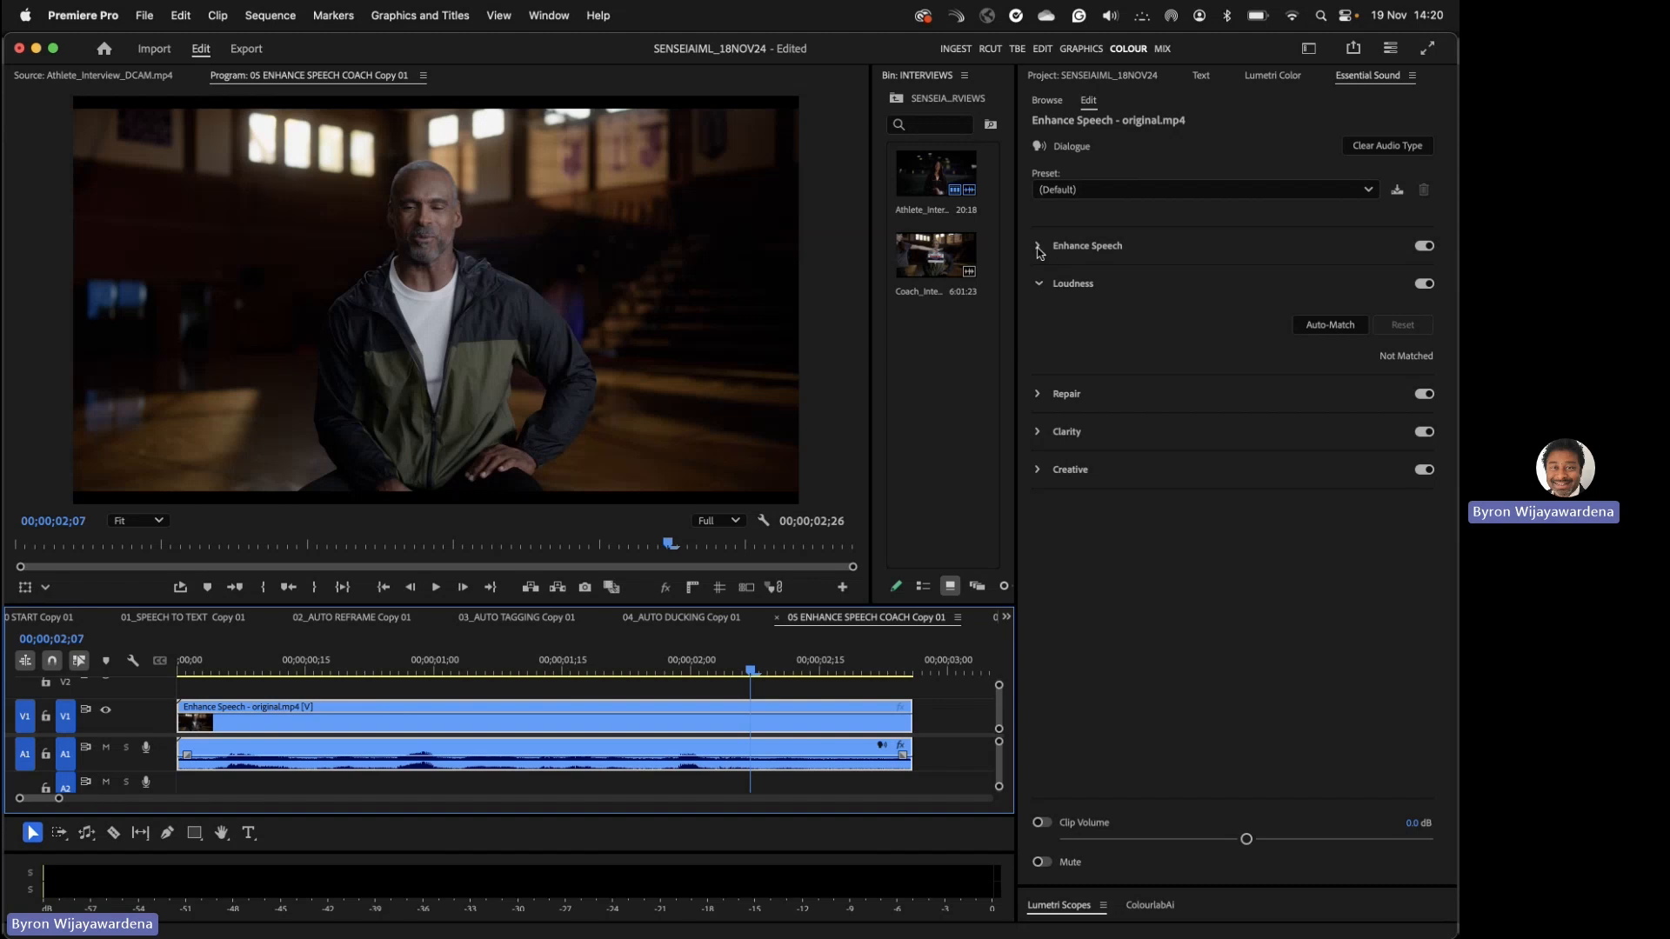
pyautogui.rightClick(503, 729)
pyautogui.moveTo(556, 938)
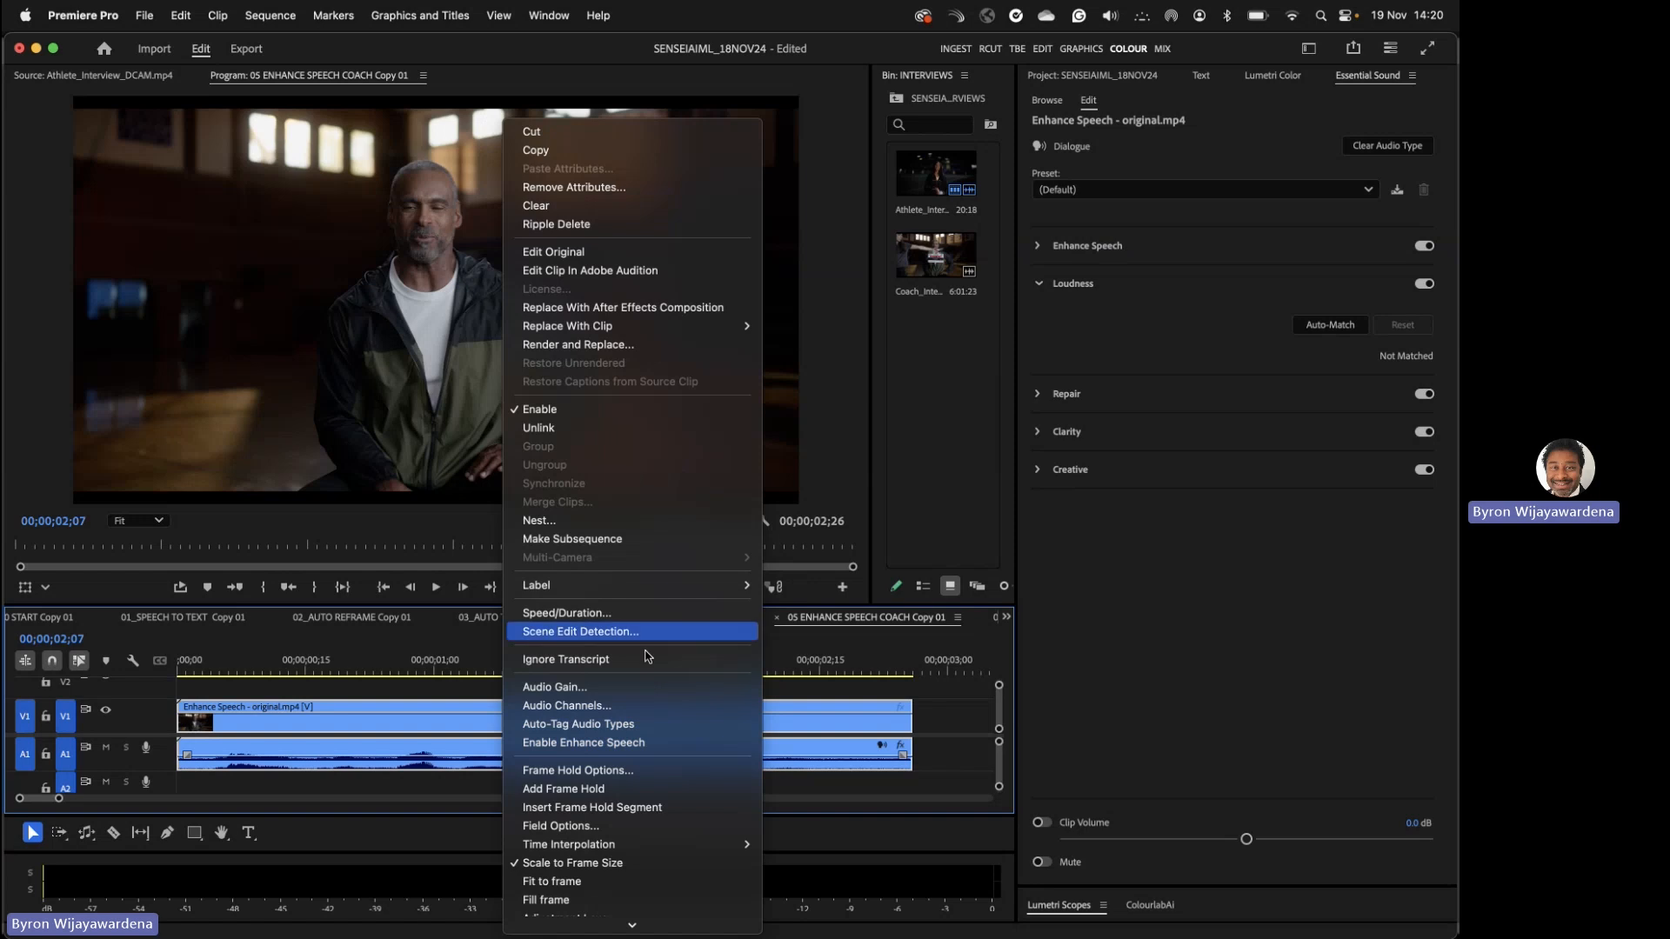
pyautogui.scroll(-4, 623, 758)
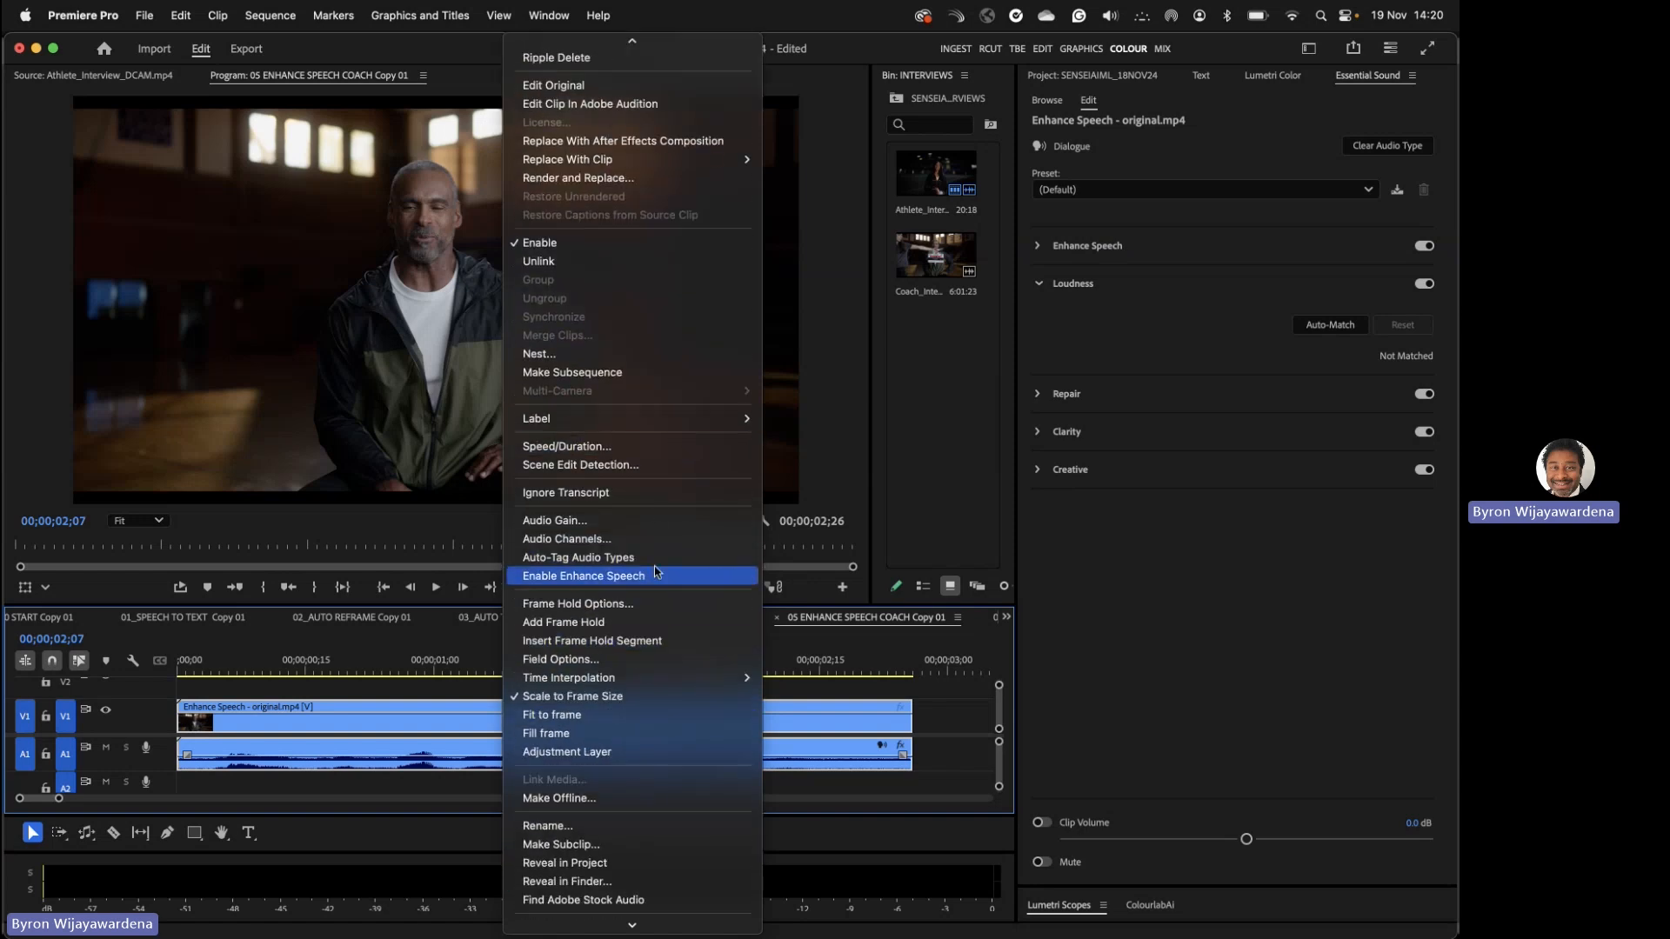
pyautogui.click(657, 574)
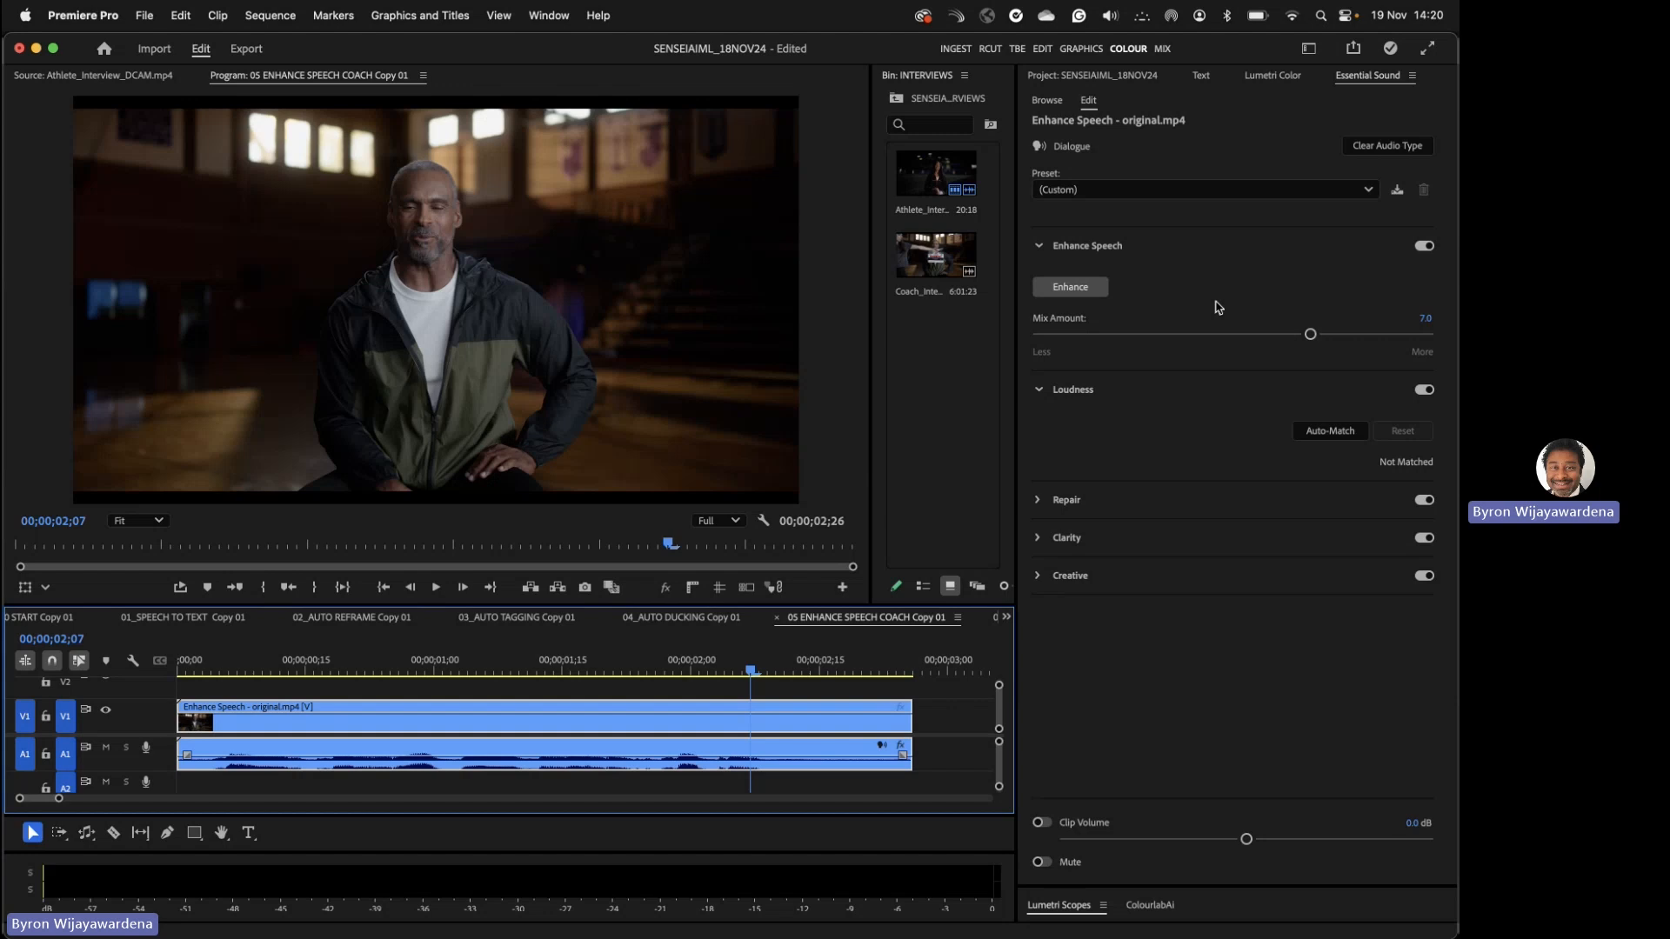
# - Play the enhanced coach clip from the start of the sequence to hear the result
pyautogui.moveTo(218, 663); pyautogui.dragTo(134, 664)
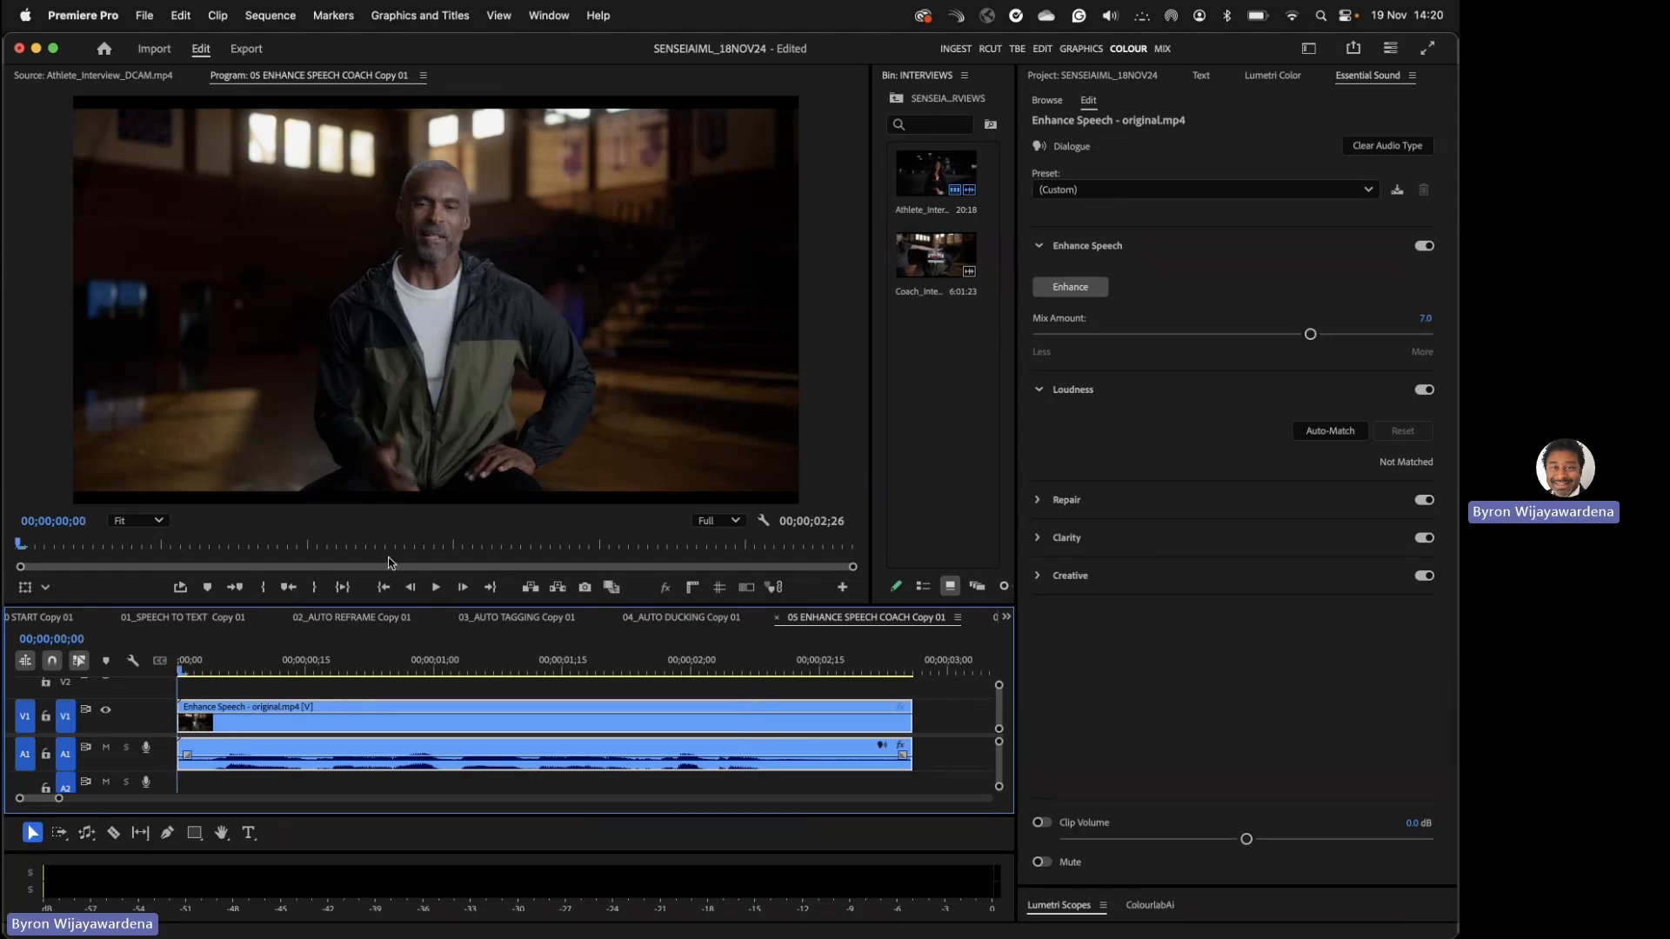
pyautogui.press('space')
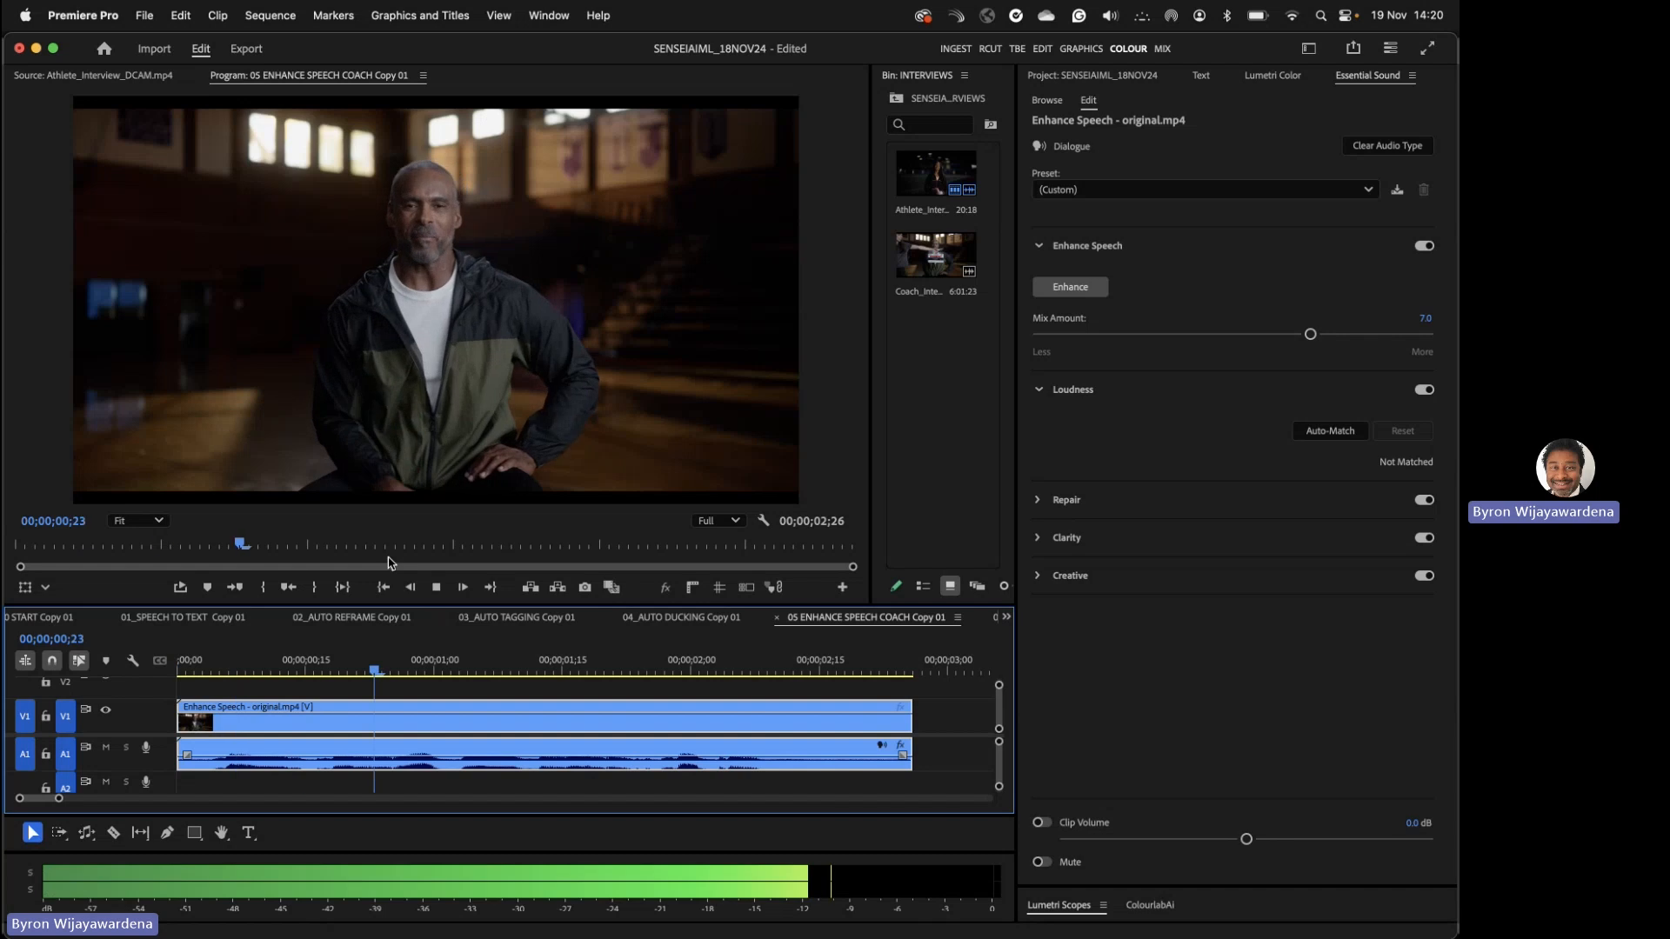
pyautogui.press('space')
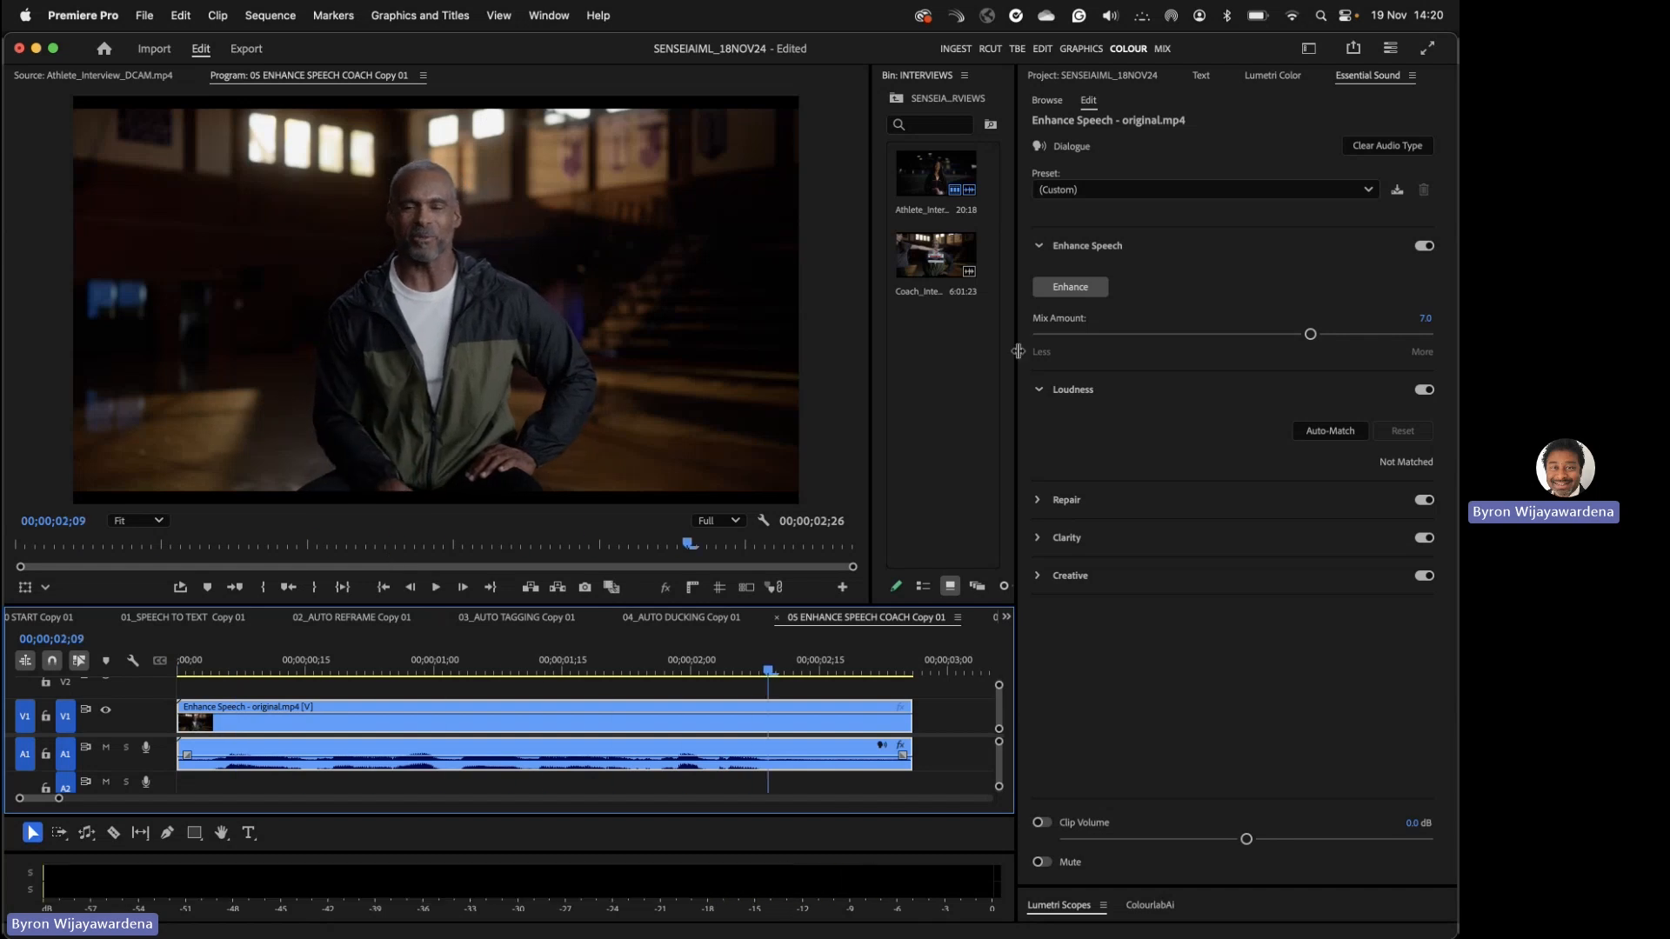
# - Raise the Enhance Speech mix amount to 9.0 and play the coach clip from the start
pyautogui.moveTo(1311, 336); pyautogui.dragTo(1389, 334)
pyautogui.click(176, 662)
pyautogui.click(189, 665)
pyautogui.press('space')
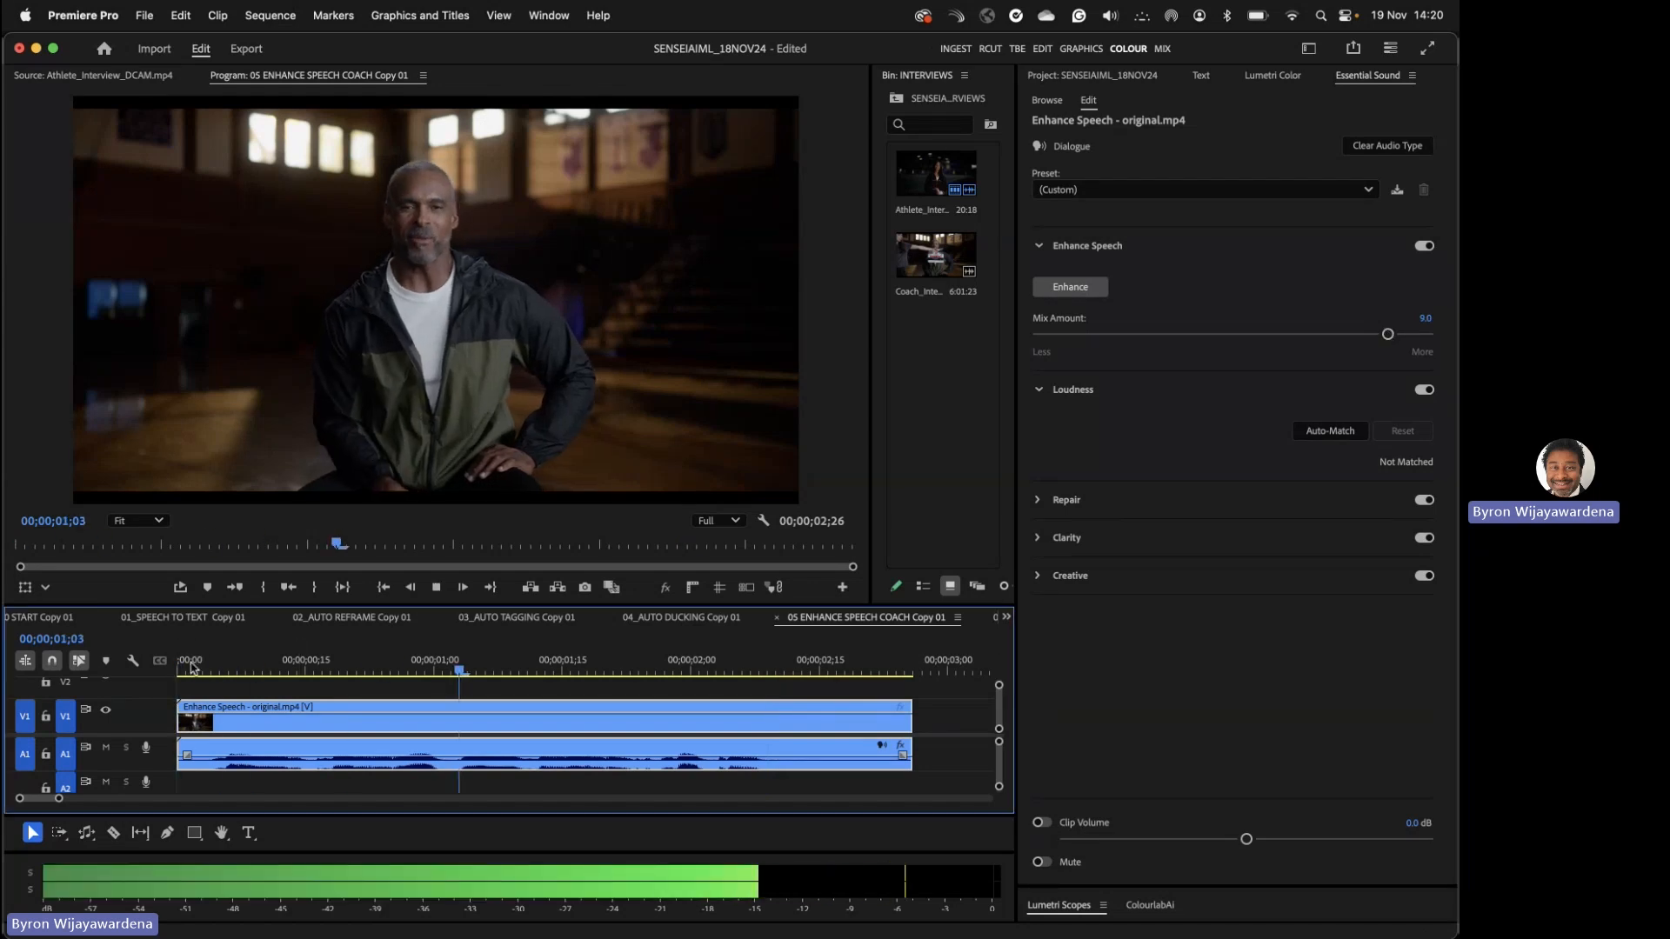
pyautogui.press('space')
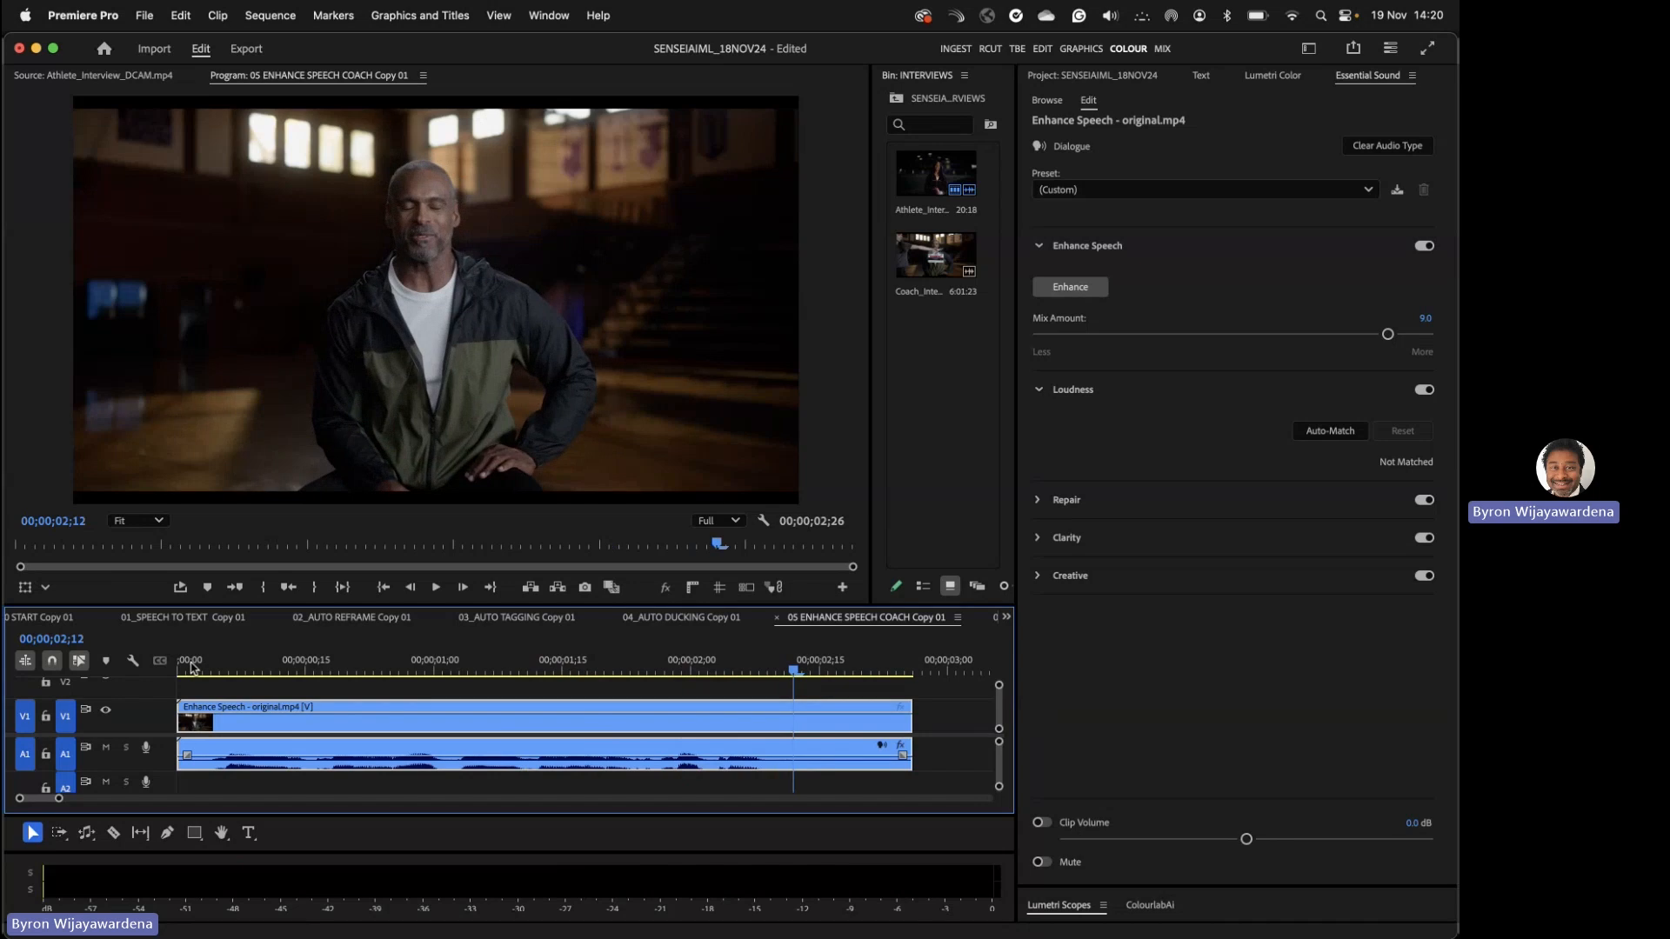
# - Compare the coach clip's sound by playing it with Enhance Speech switched off and switched back on
pyautogui.click(1424, 246)
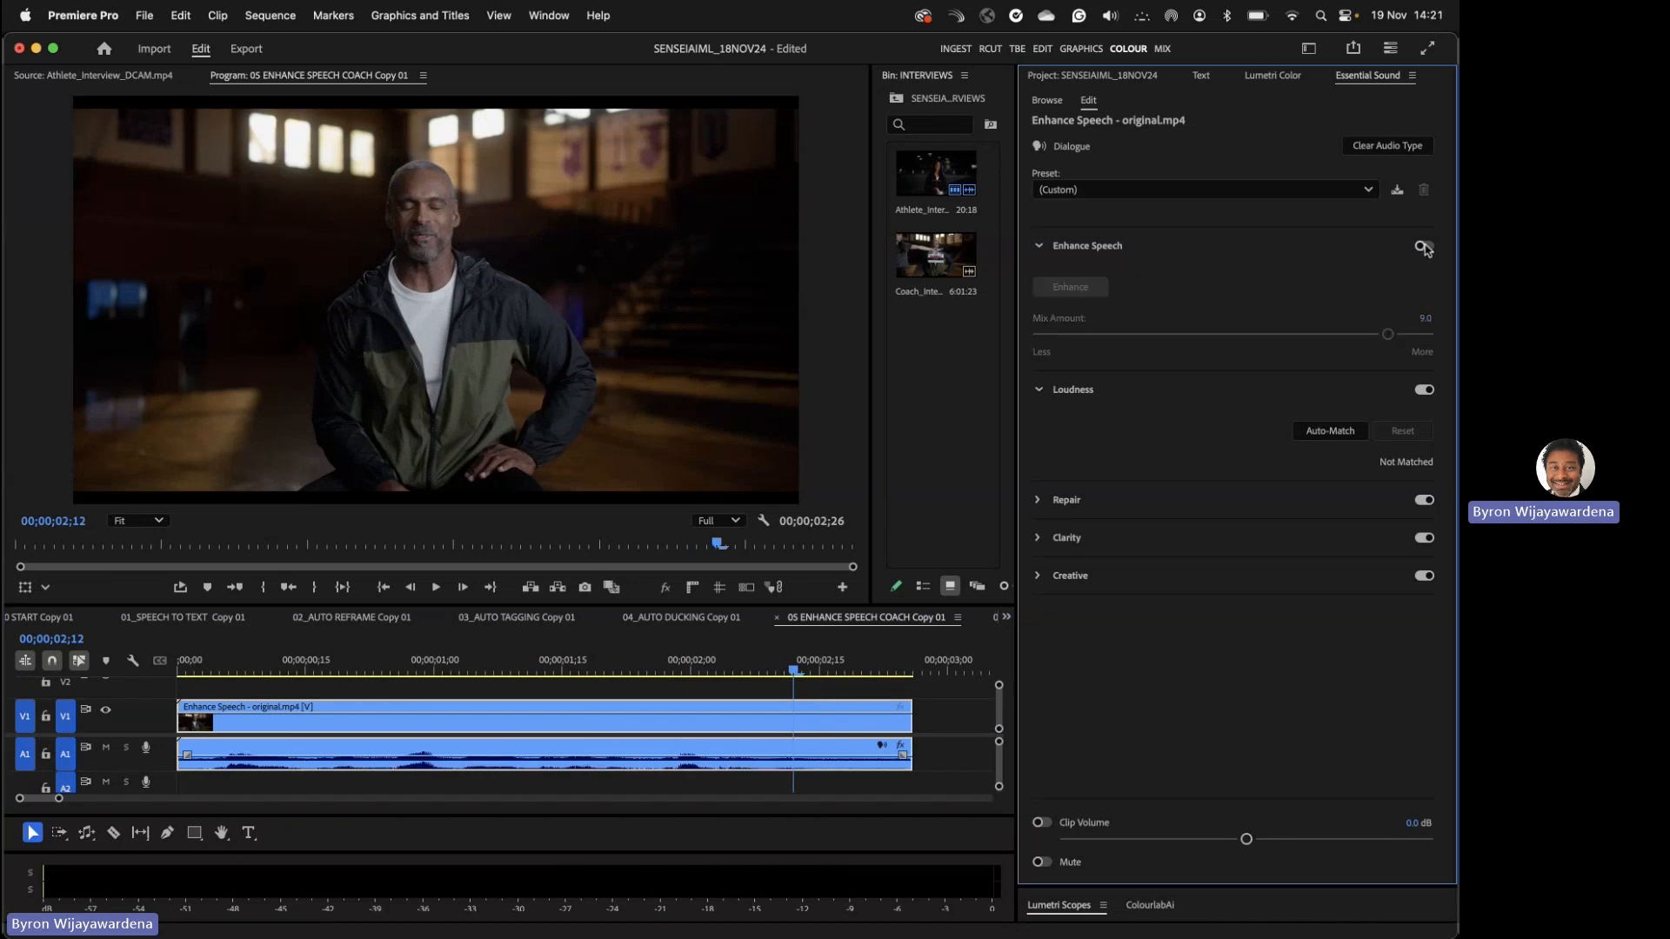
pyautogui.press('space')
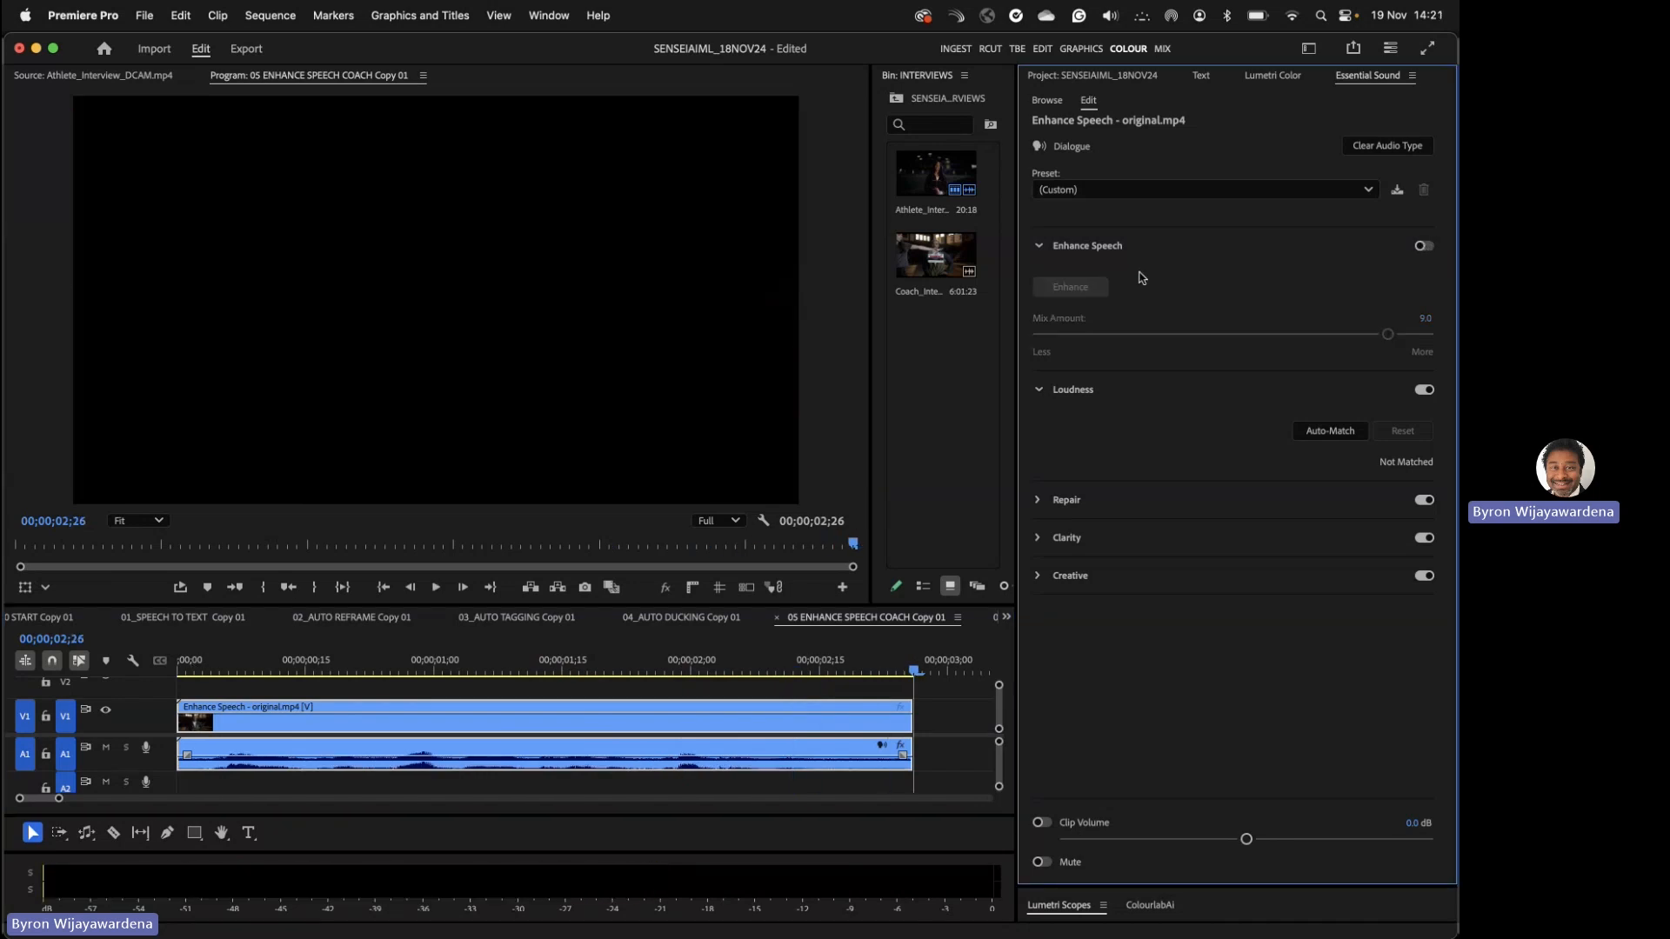
pyautogui.click(188, 666)
pyautogui.press('space')
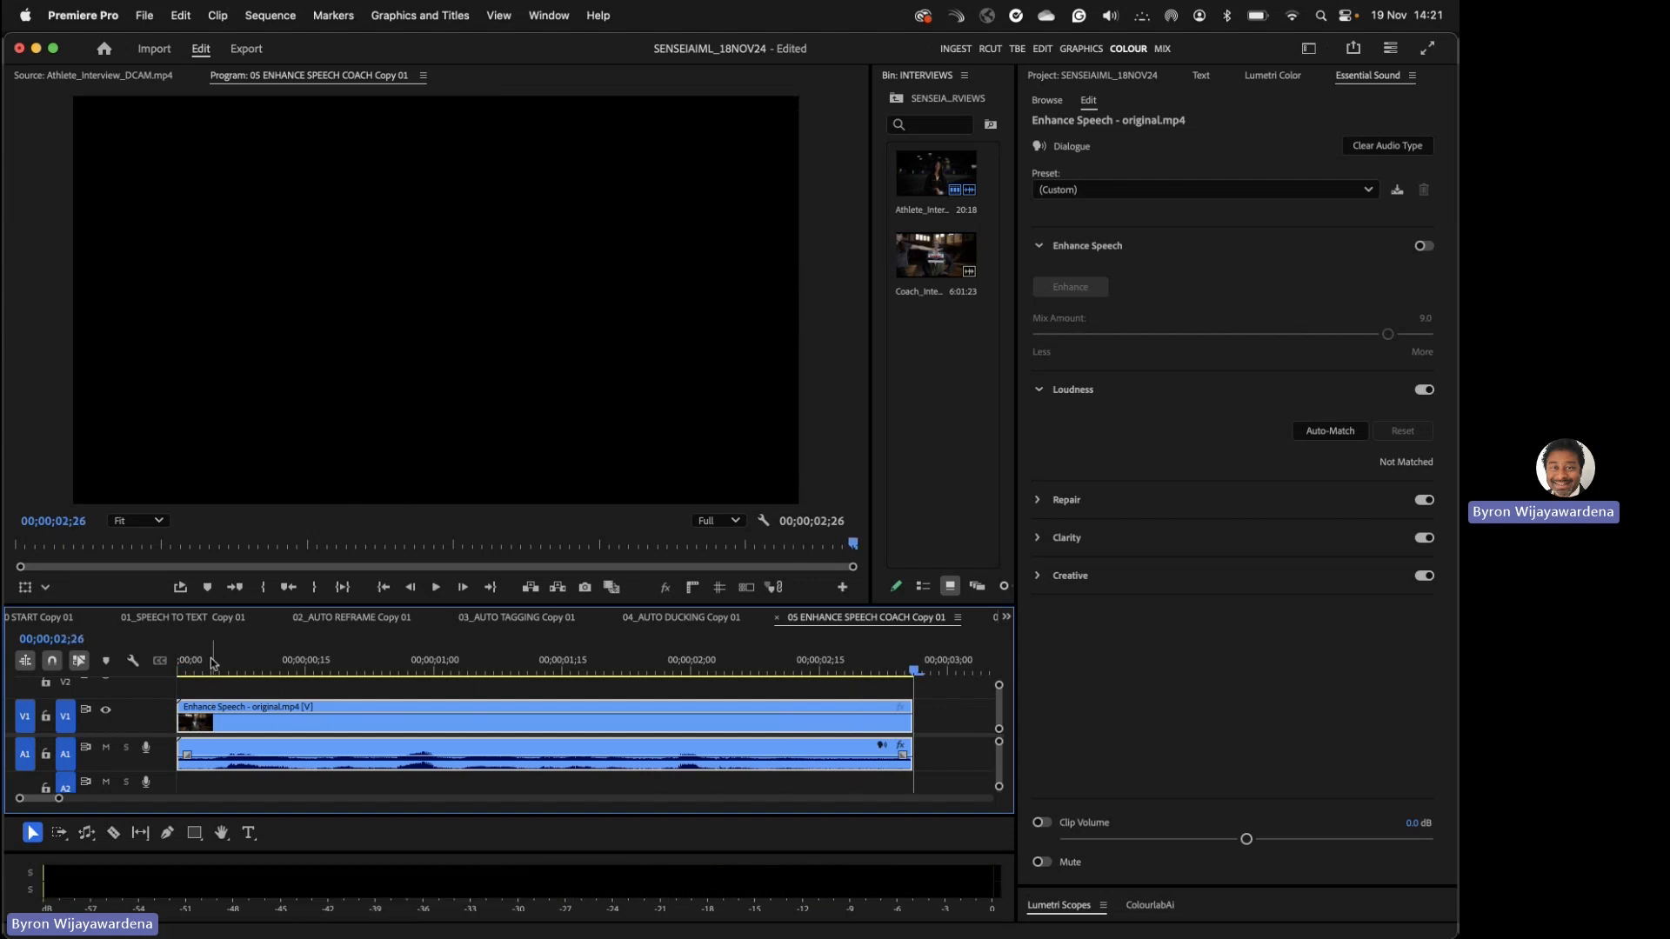
pyautogui.moveTo(212, 664); pyautogui.dragTo(159, 659)
pyautogui.click(1424, 246)
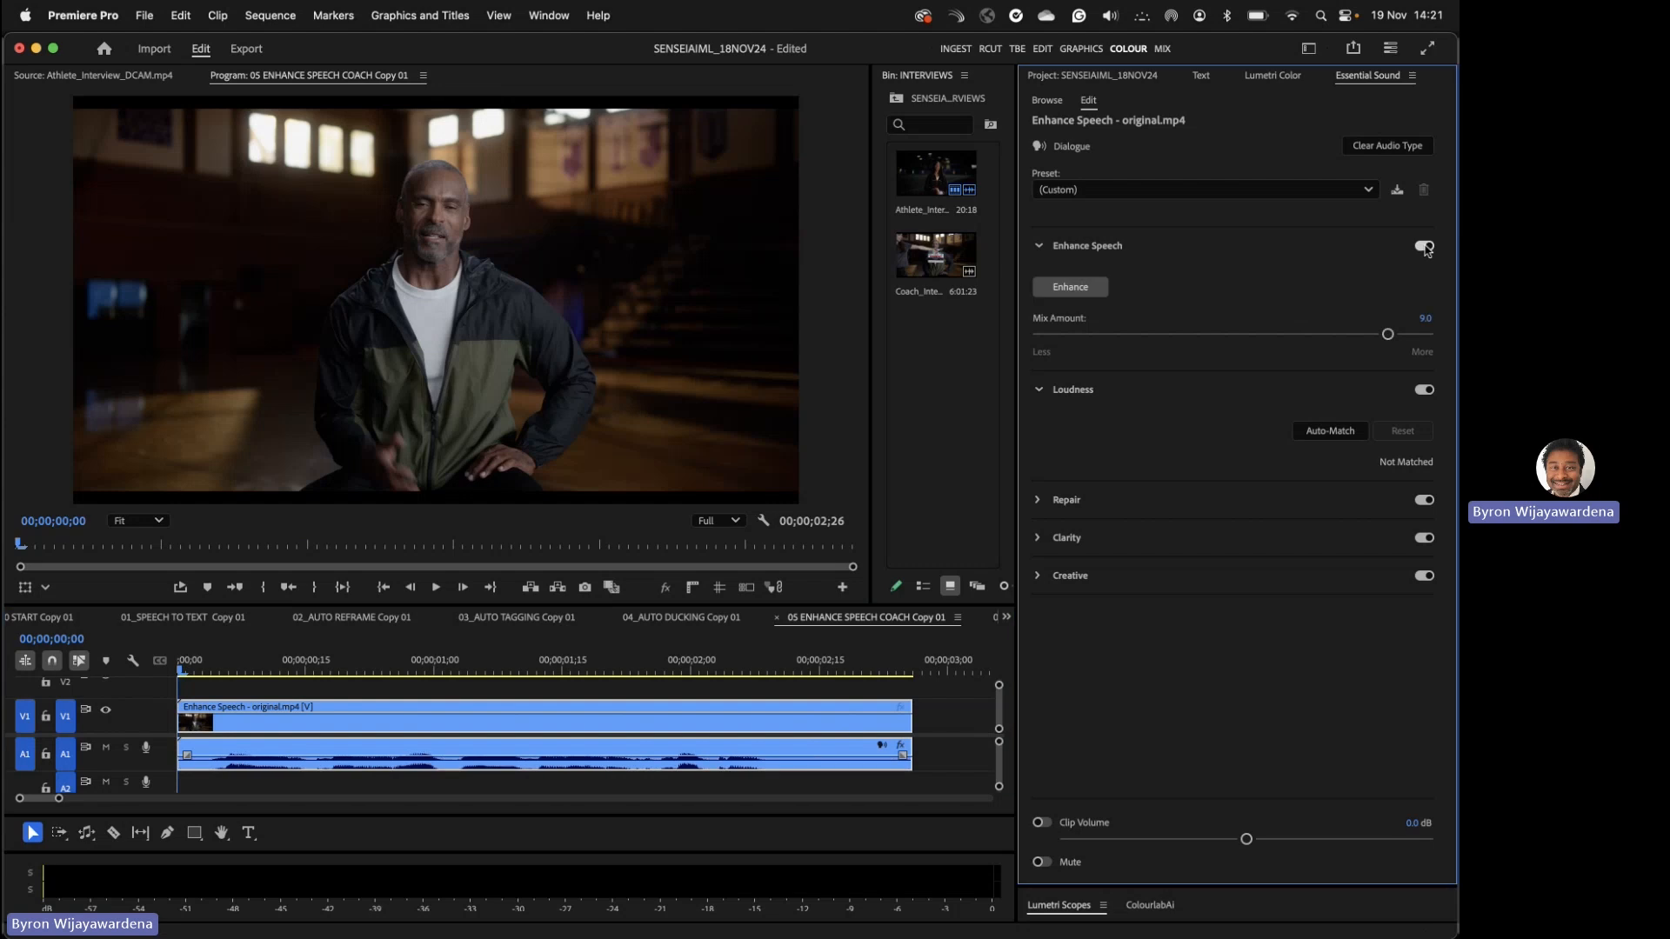
pyautogui.press('space')
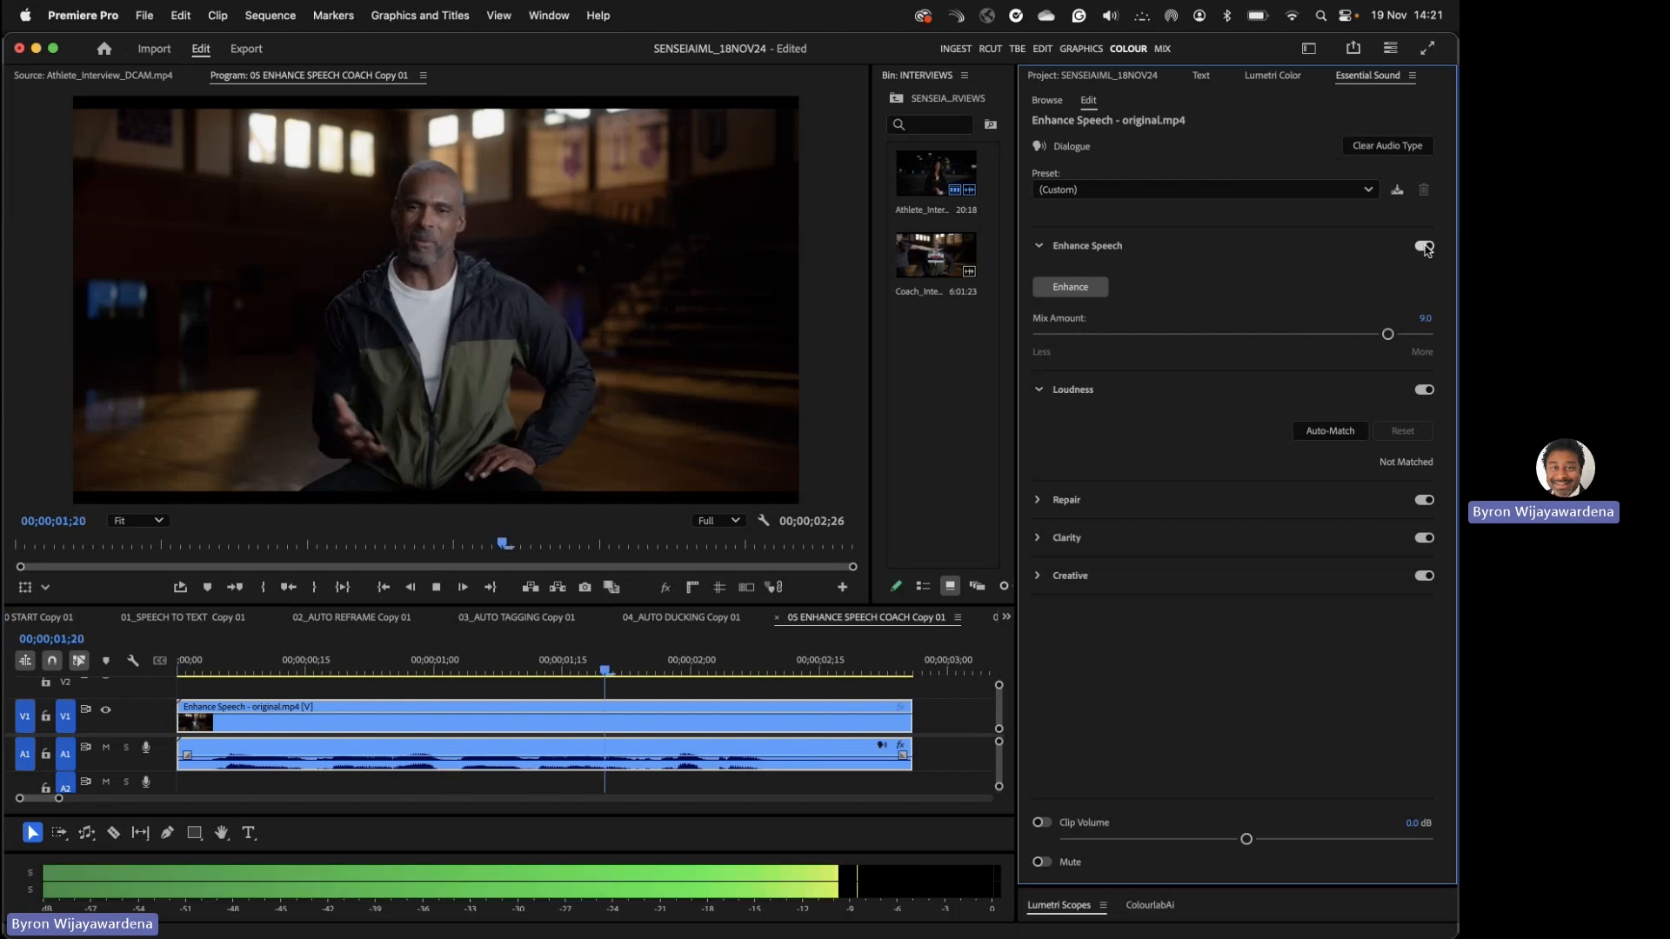
pyautogui.press('space')
# - Apply the Vocal Presence EQ preset in the coach clip's Clarity settings
pyautogui.click(1038, 500)
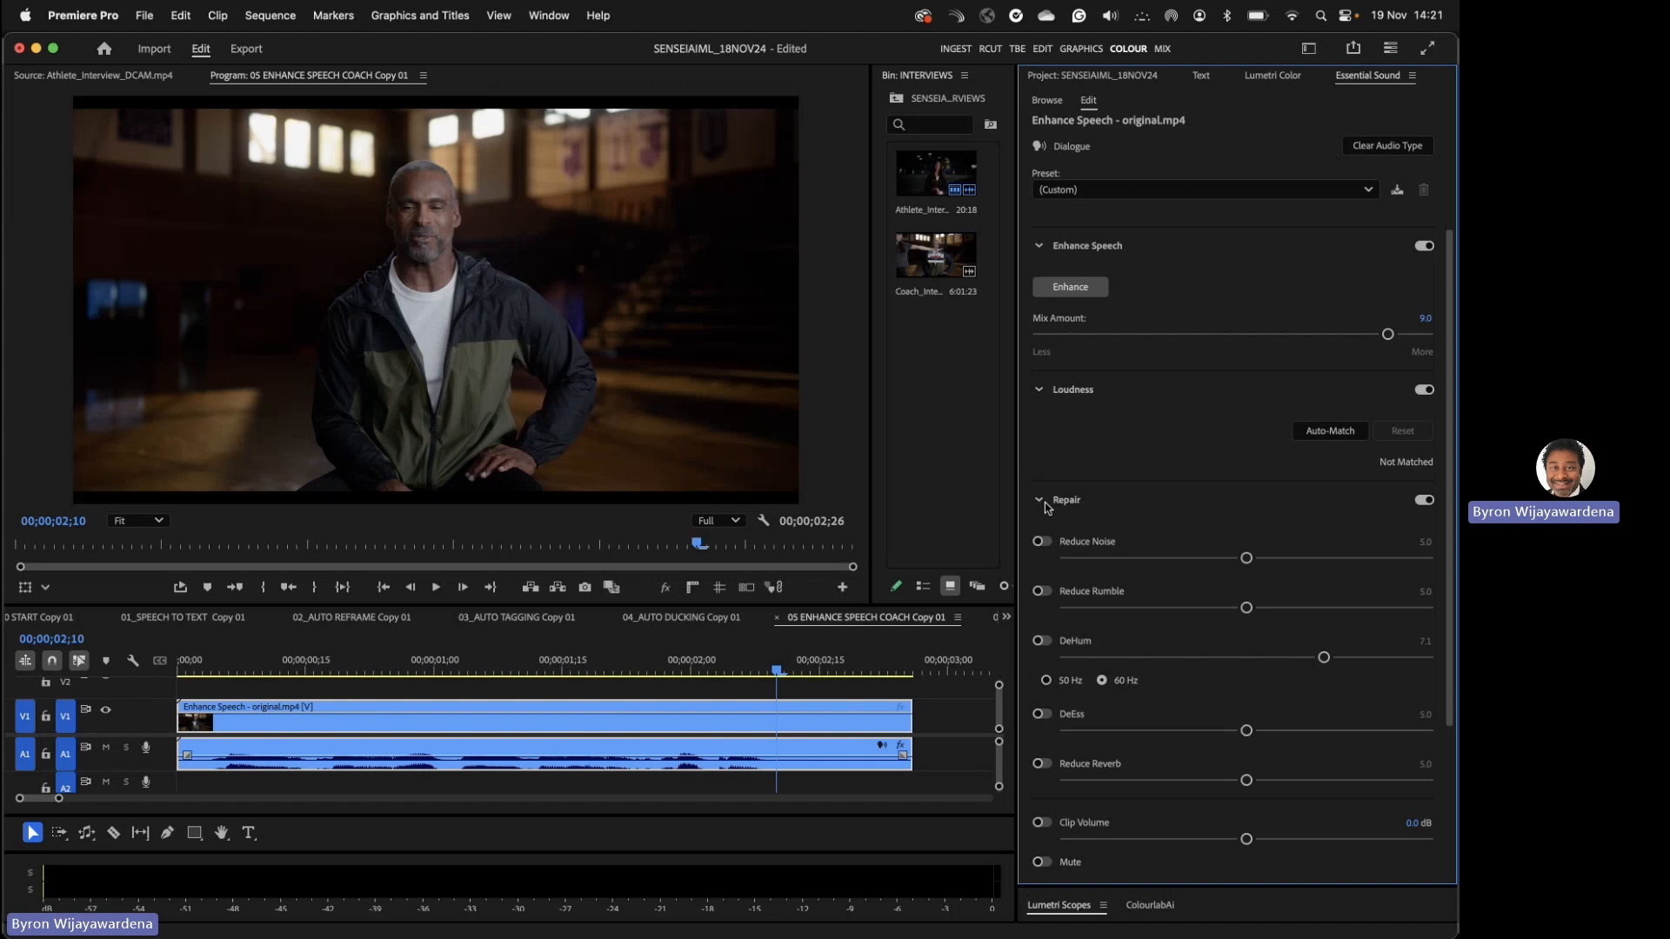
pyautogui.click(1040, 502)
pyautogui.click(1037, 538)
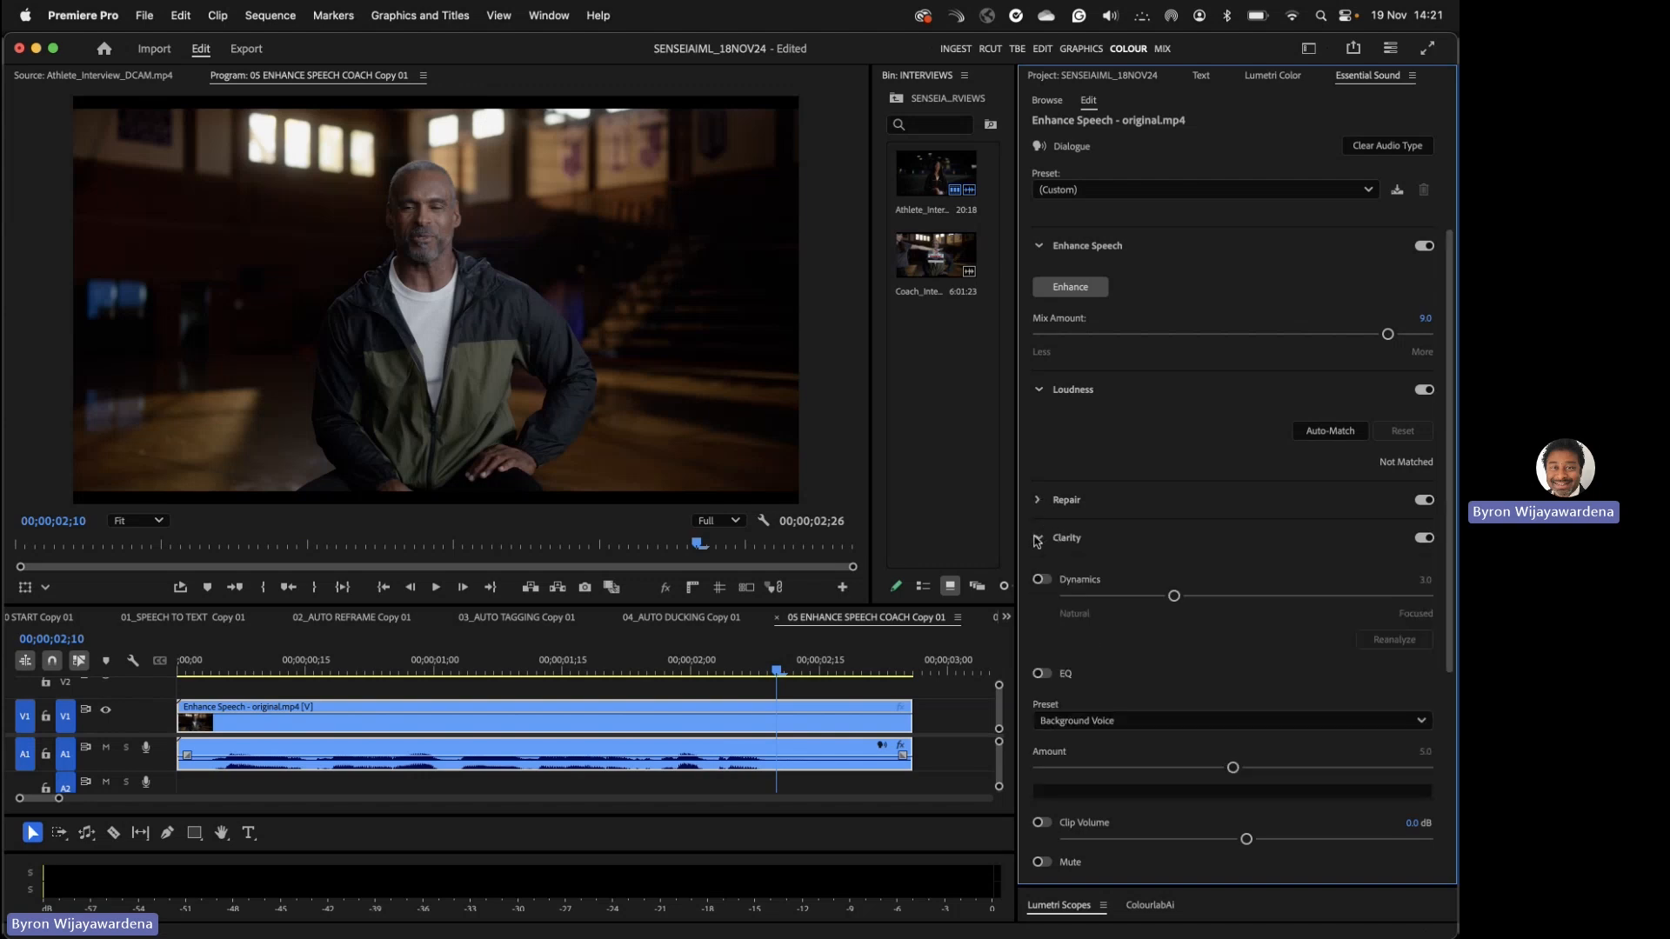
pyautogui.click(1107, 720)
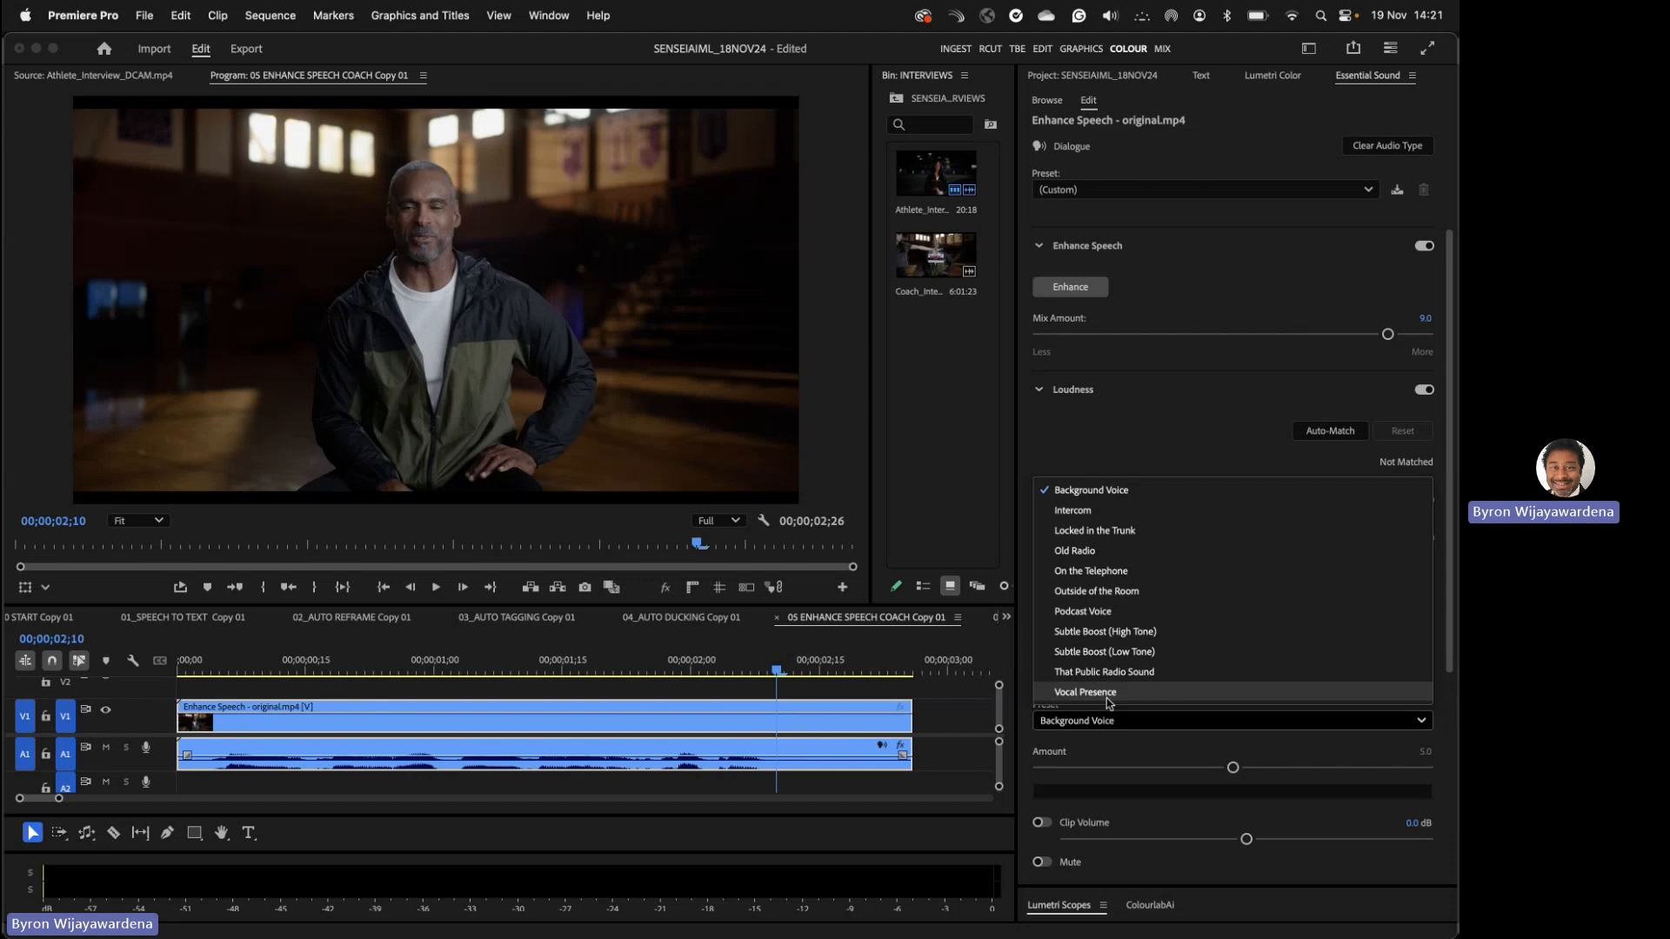
pyautogui.click(1109, 693)
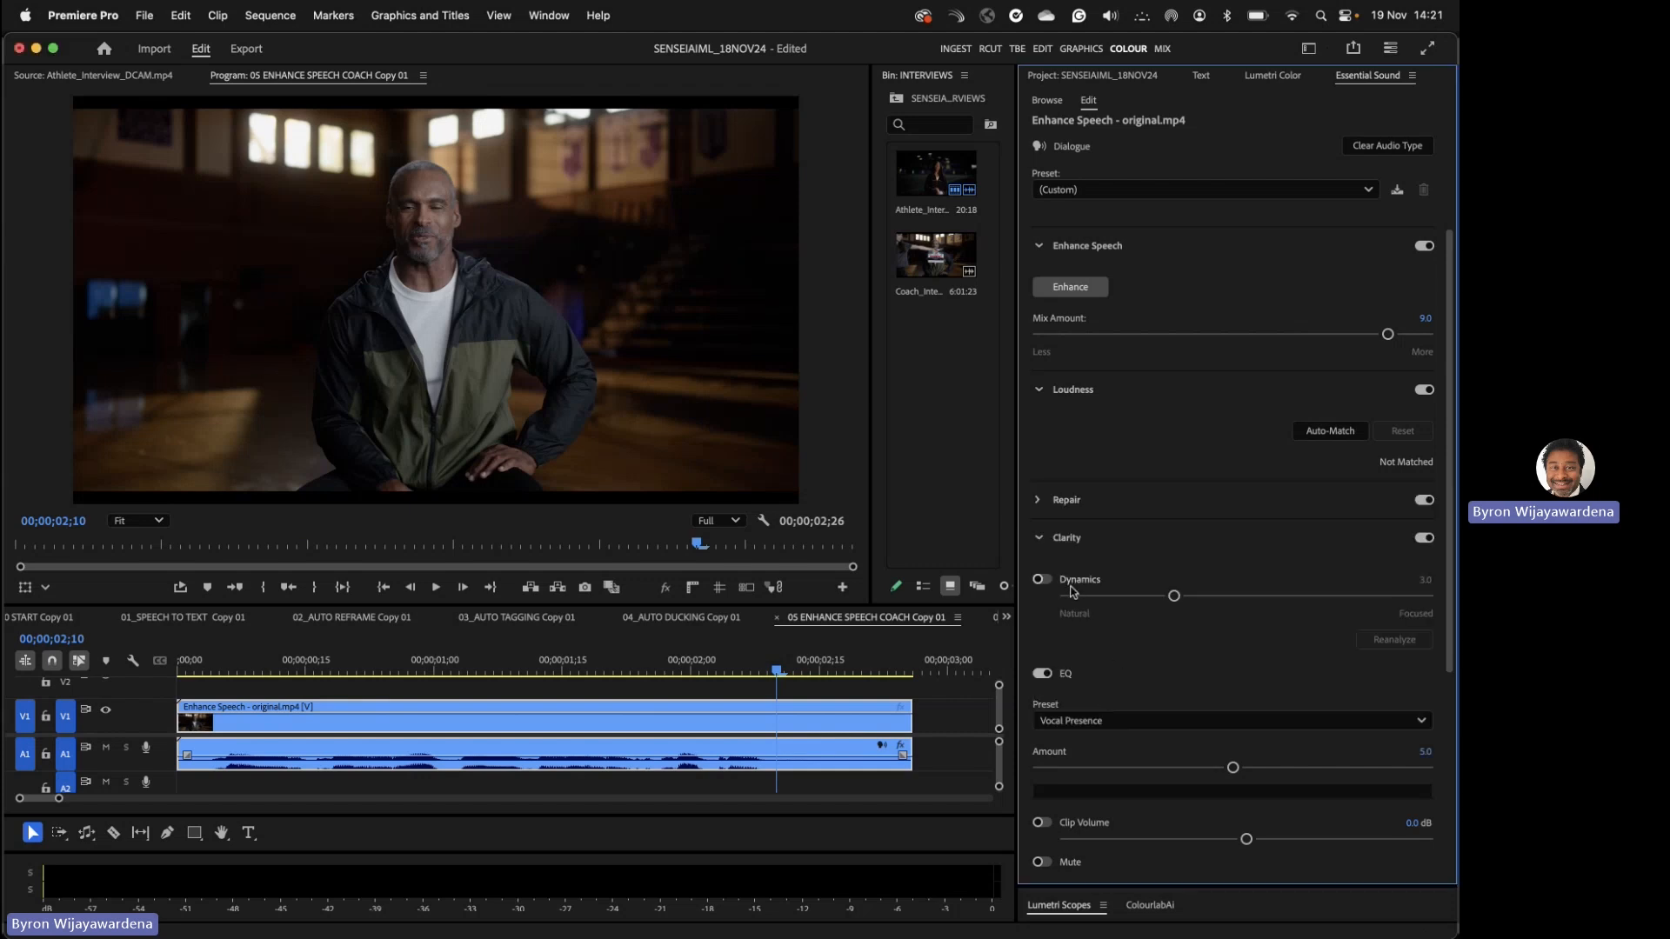
# - Enable Dynamics at 3.2 in the Clarity settings and play back the coach clip
pyautogui.click(1044, 581)
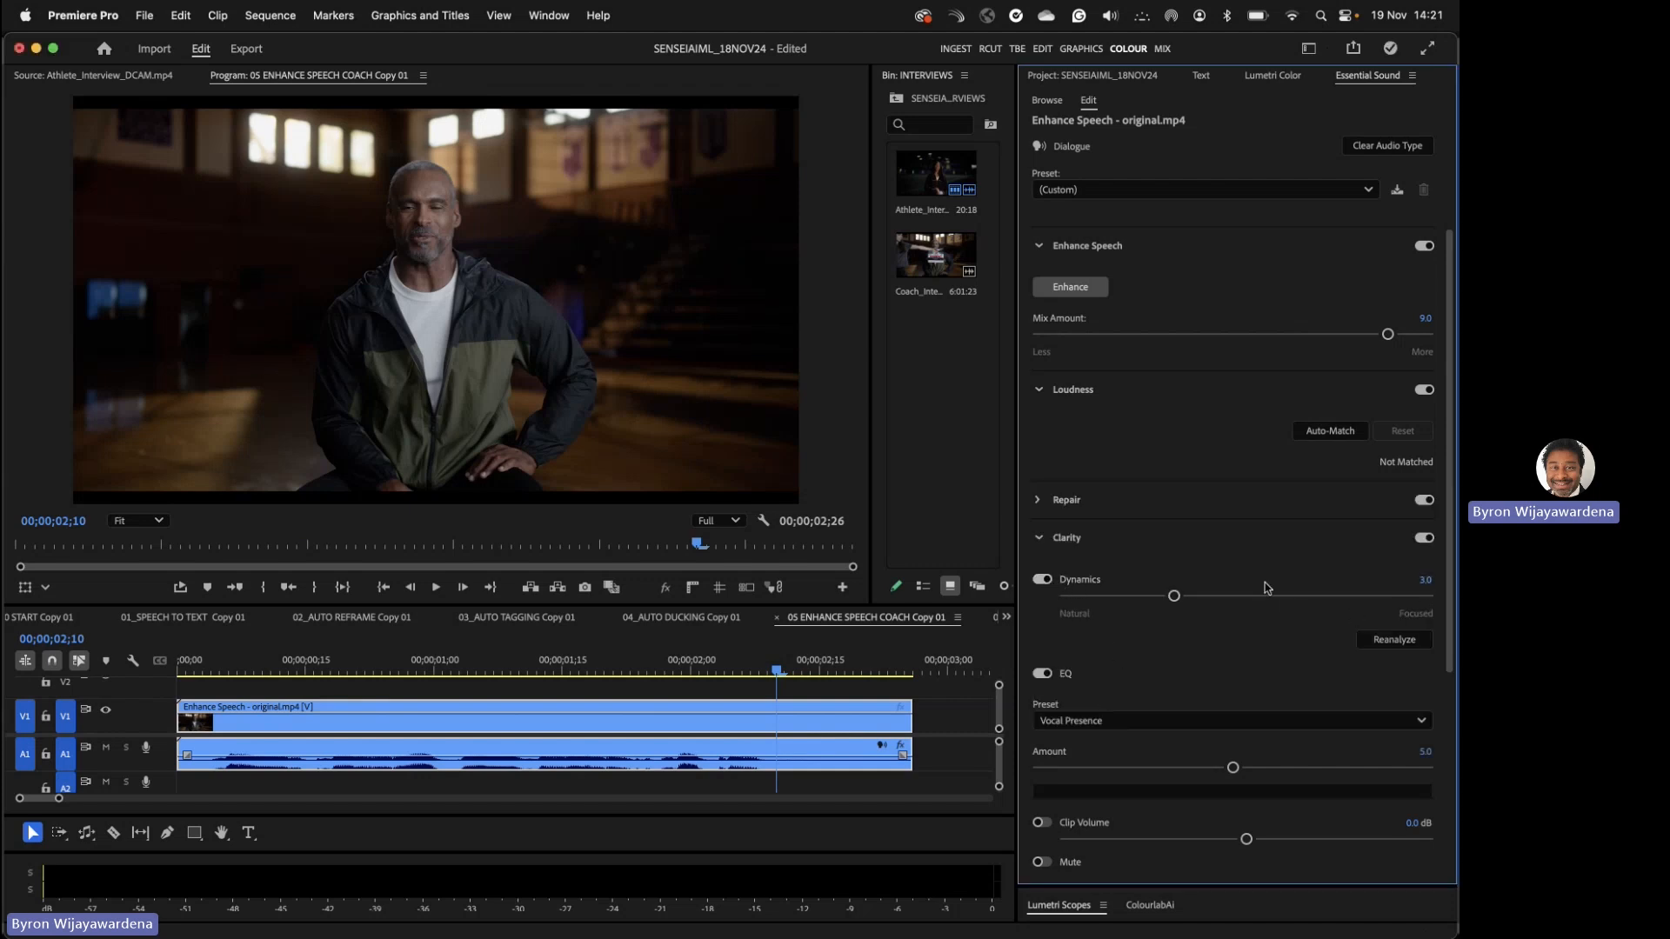
pyautogui.moveTo(1425, 580); pyautogui.dragTo(1431, 581)
pyautogui.click(219, 661)
pyautogui.press('space')
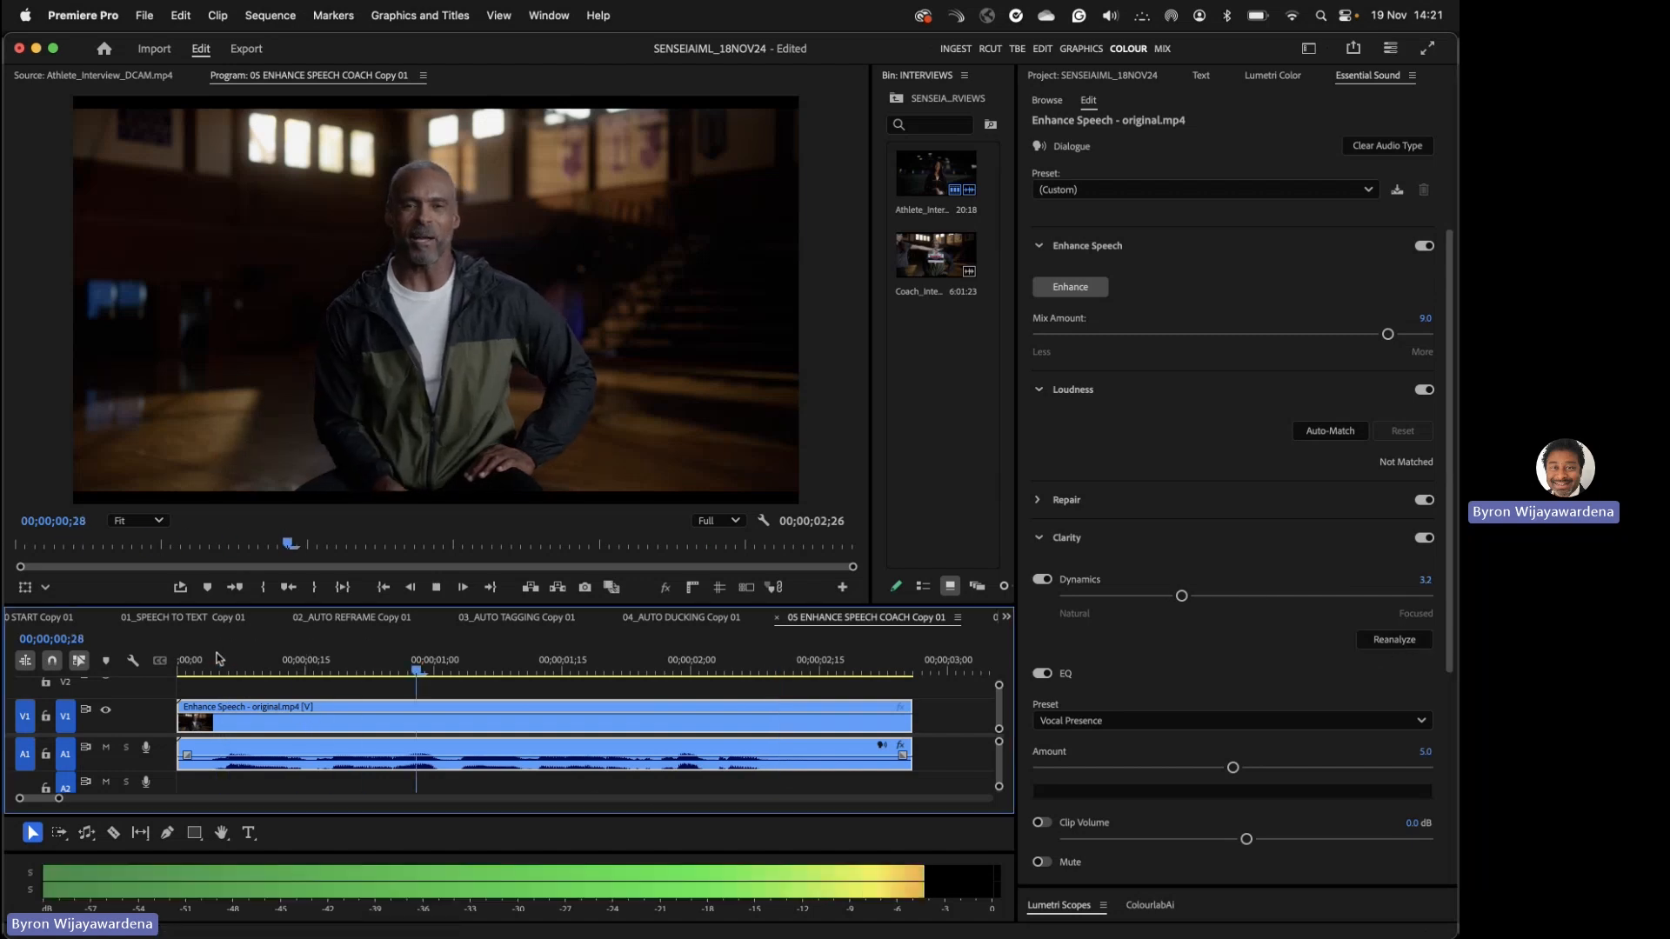
pyautogui.press('space')
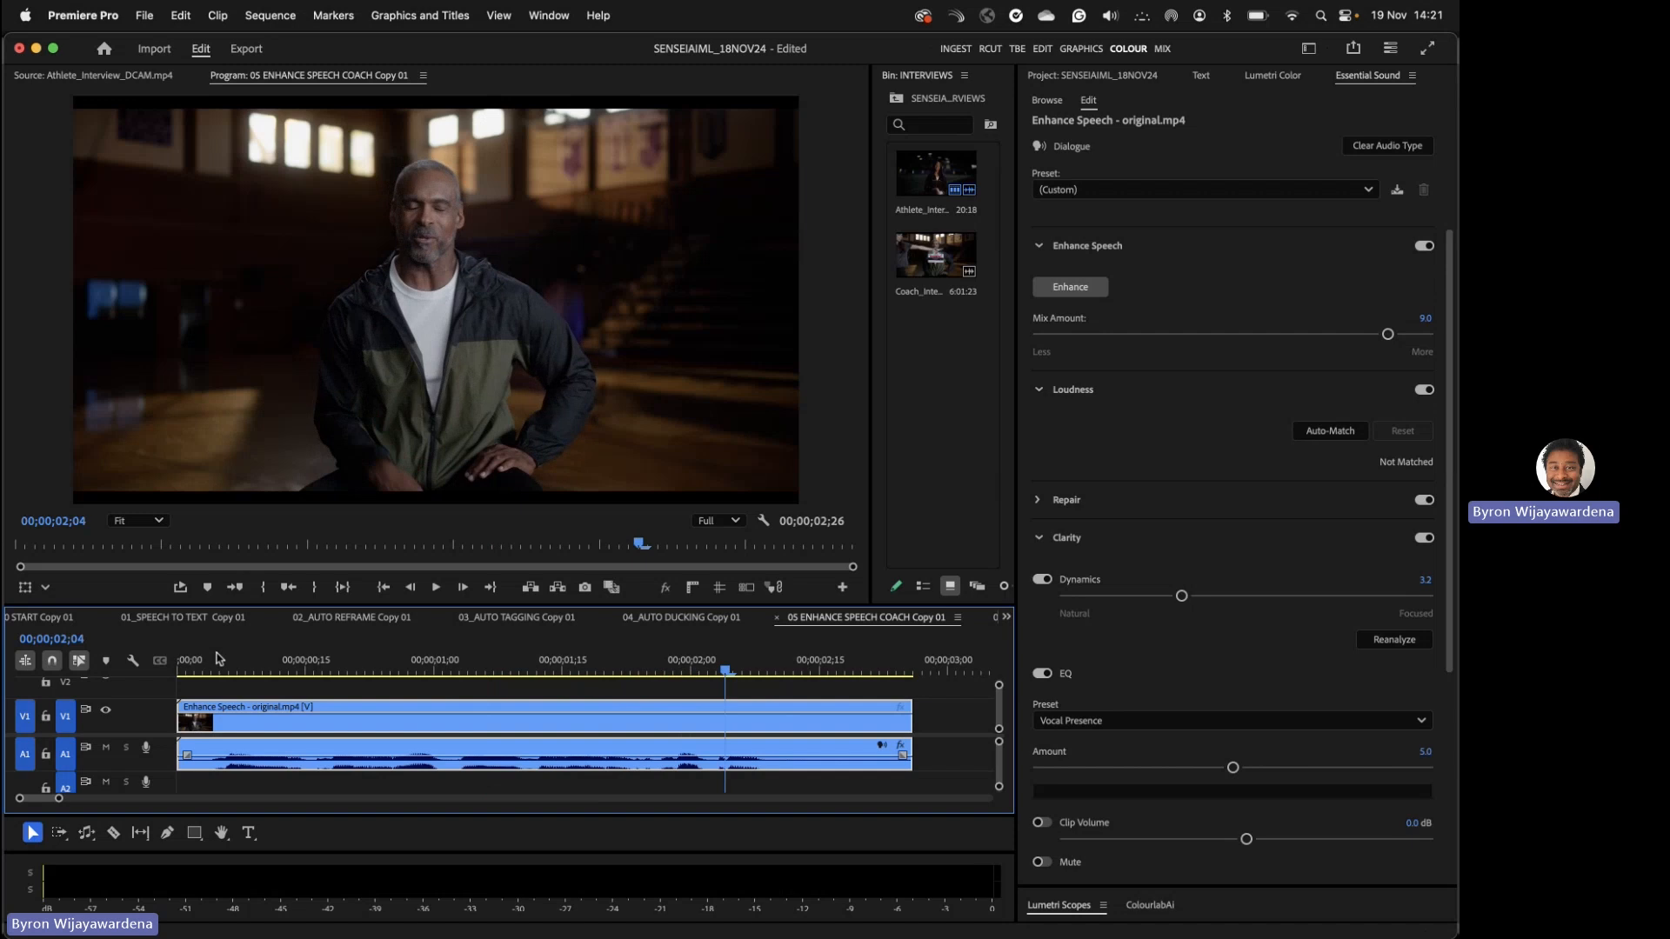
# - Save the project and open the 05_ENHANCE SPEECH Copy 01 sequence, enlarging the timeline area slightly
pyautogui.press('super+s')
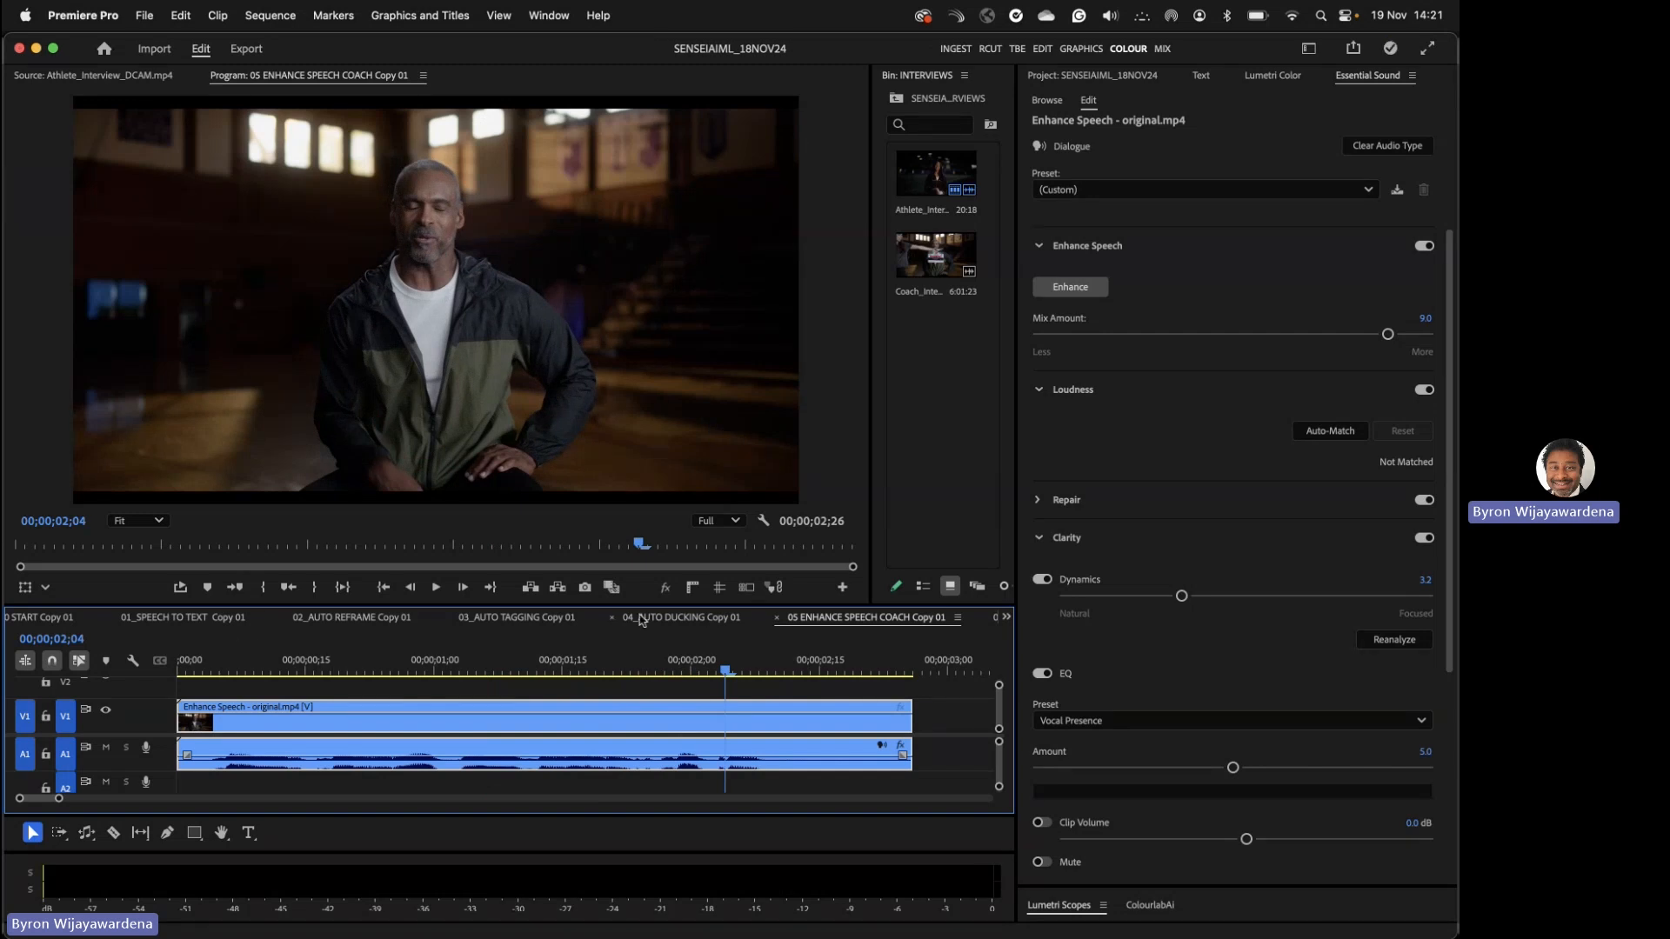
pyautogui.click(1006, 618)
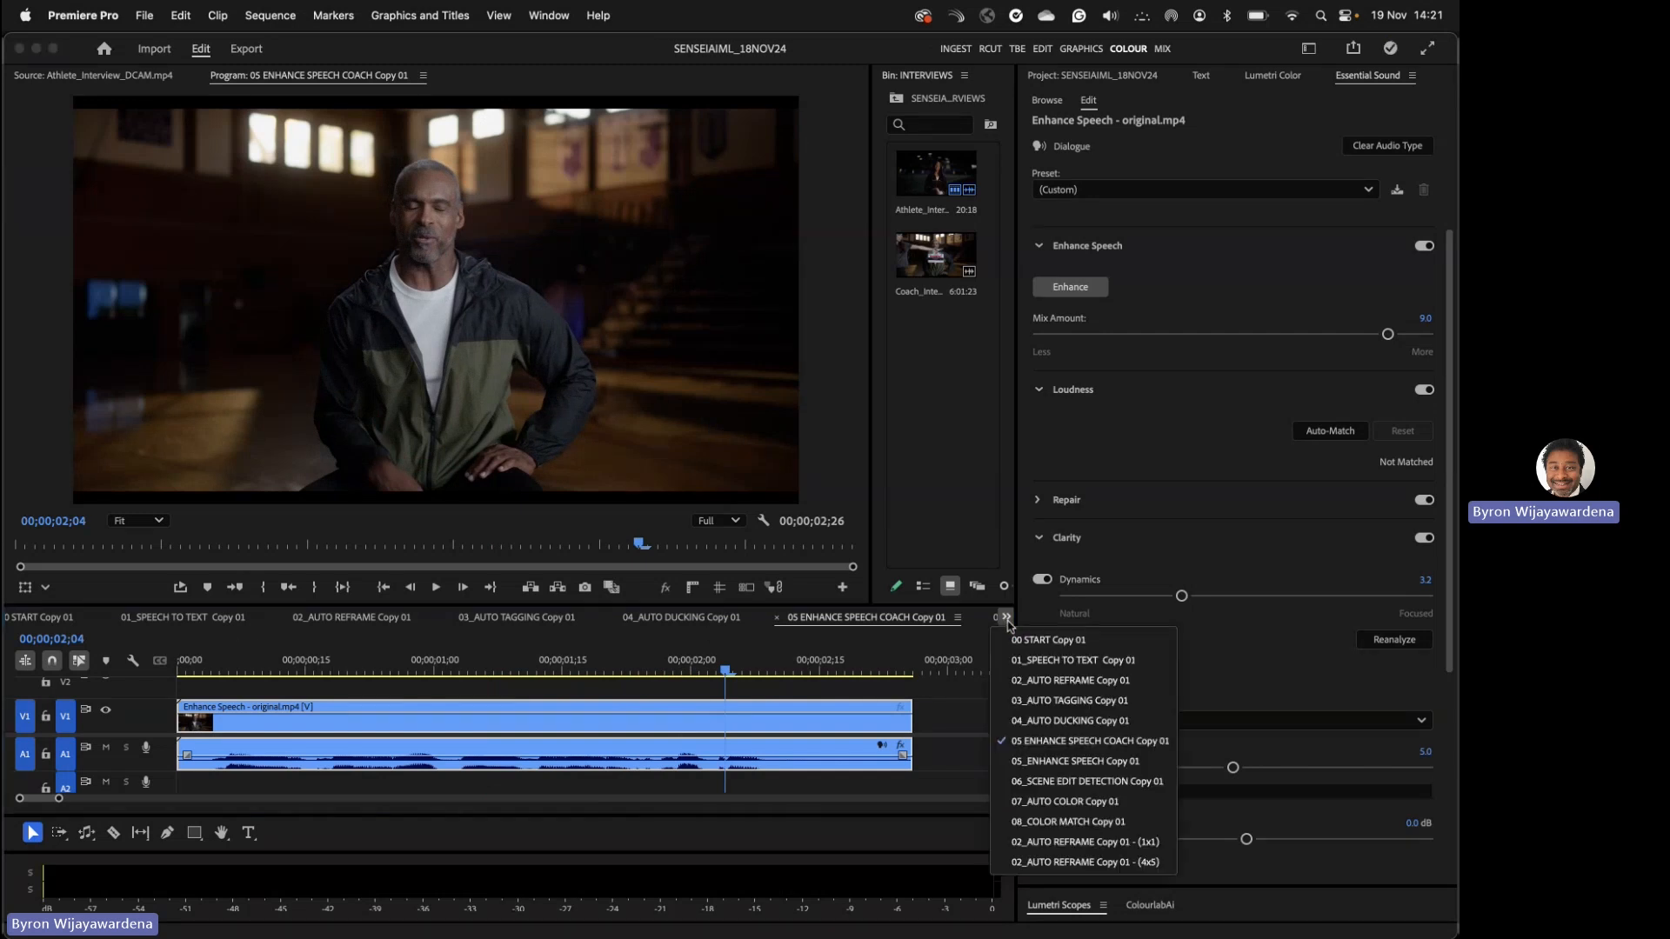
pyautogui.click(1074, 761)
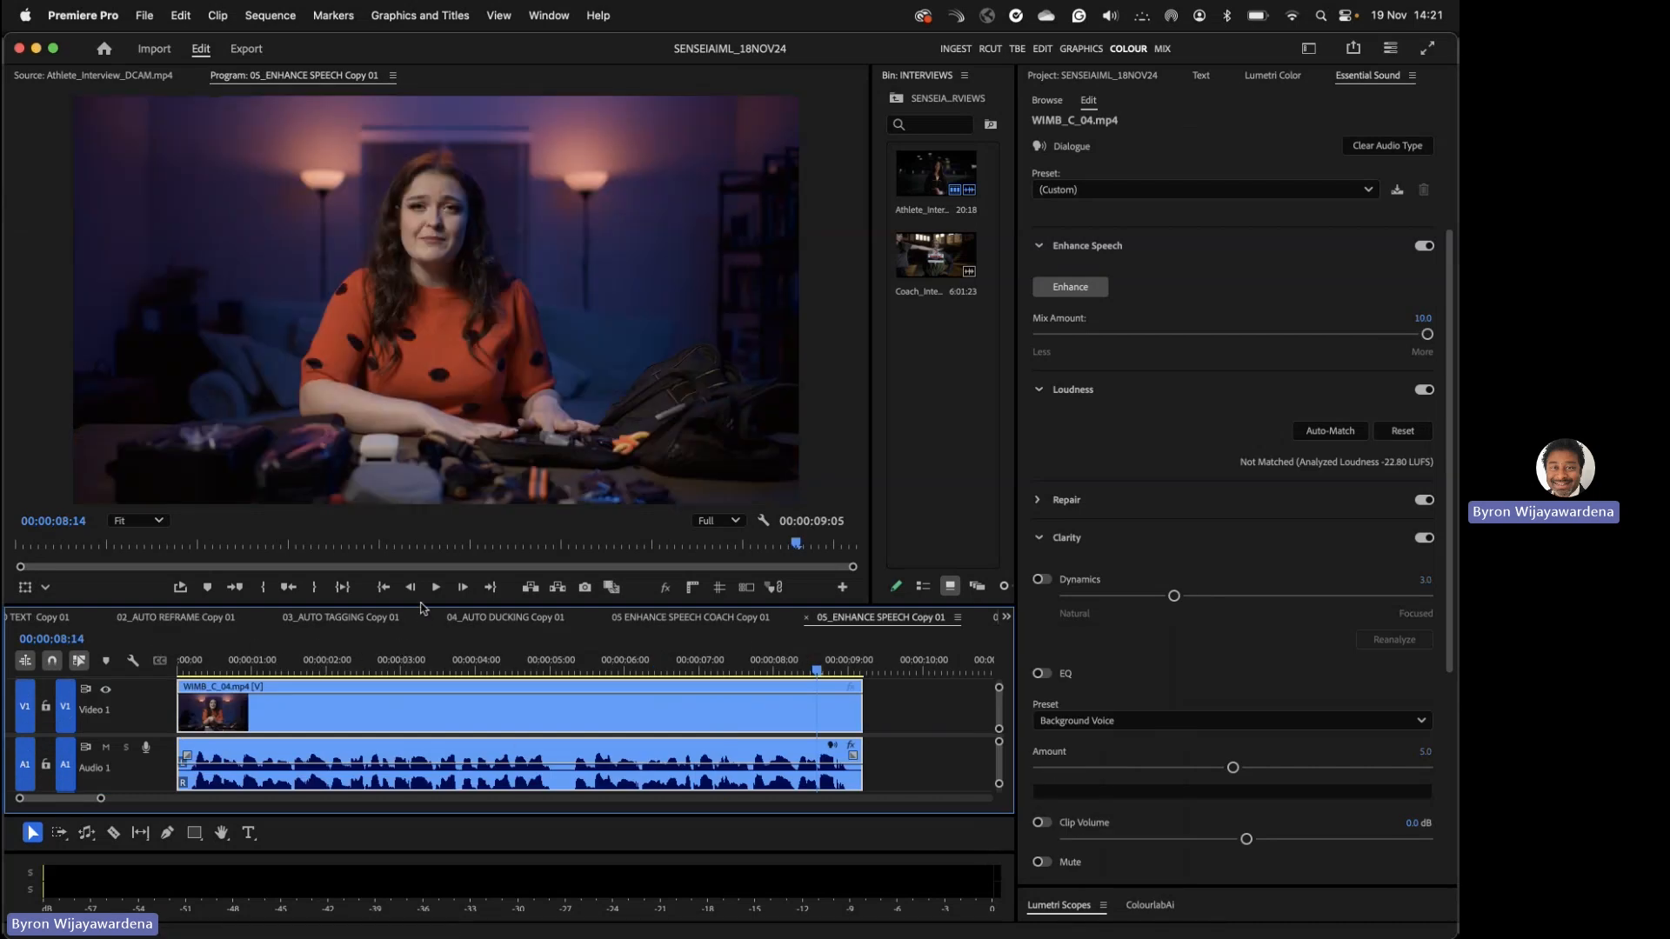
pyautogui.moveTo(421, 607); pyautogui.dragTo(421, 587)
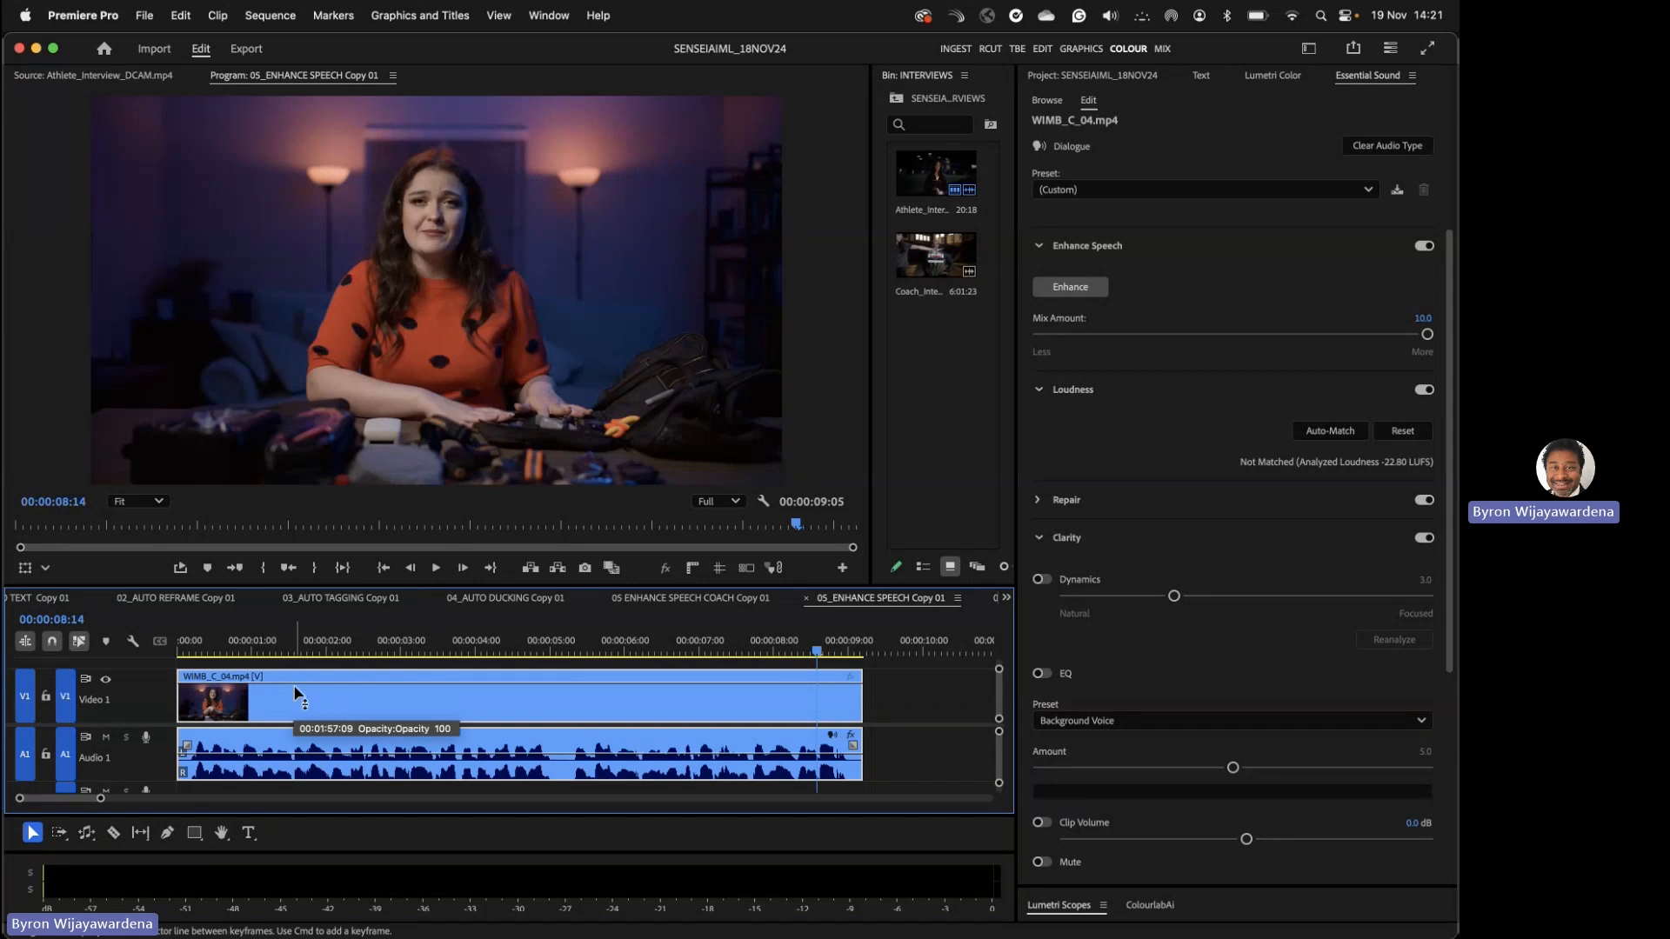
# - Collapse the Clarity and Loudness settings and play the enhanced WIMB_C_04.mp4 clip from the start
pyautogui.press('space')
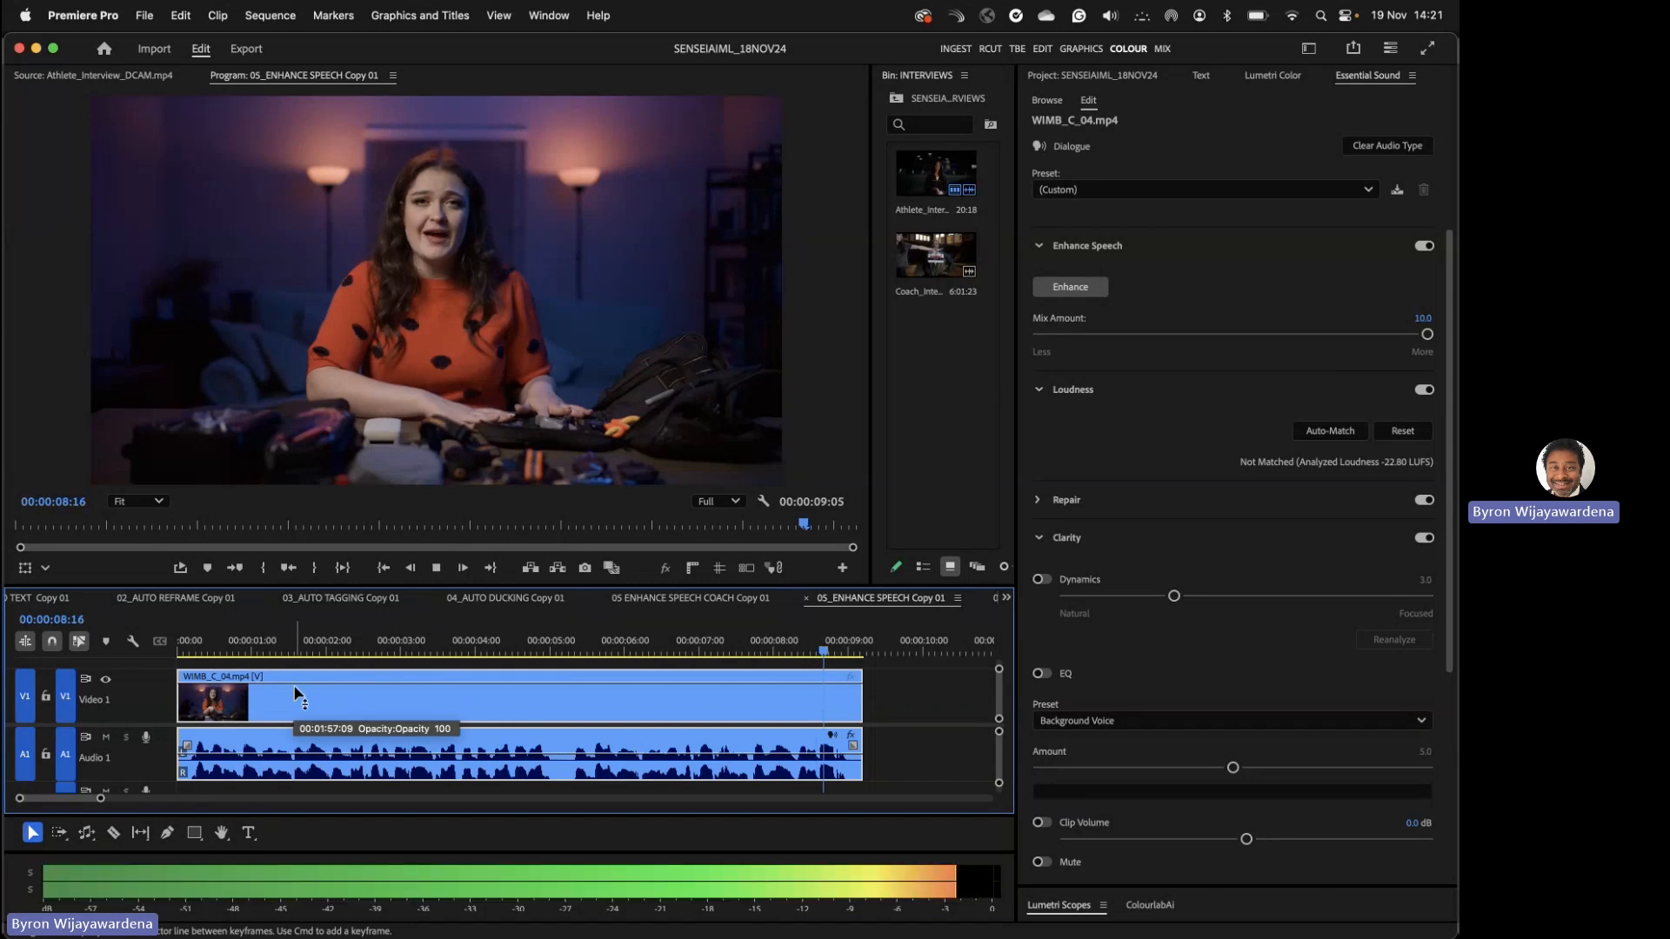
pyautogui.press('Home')
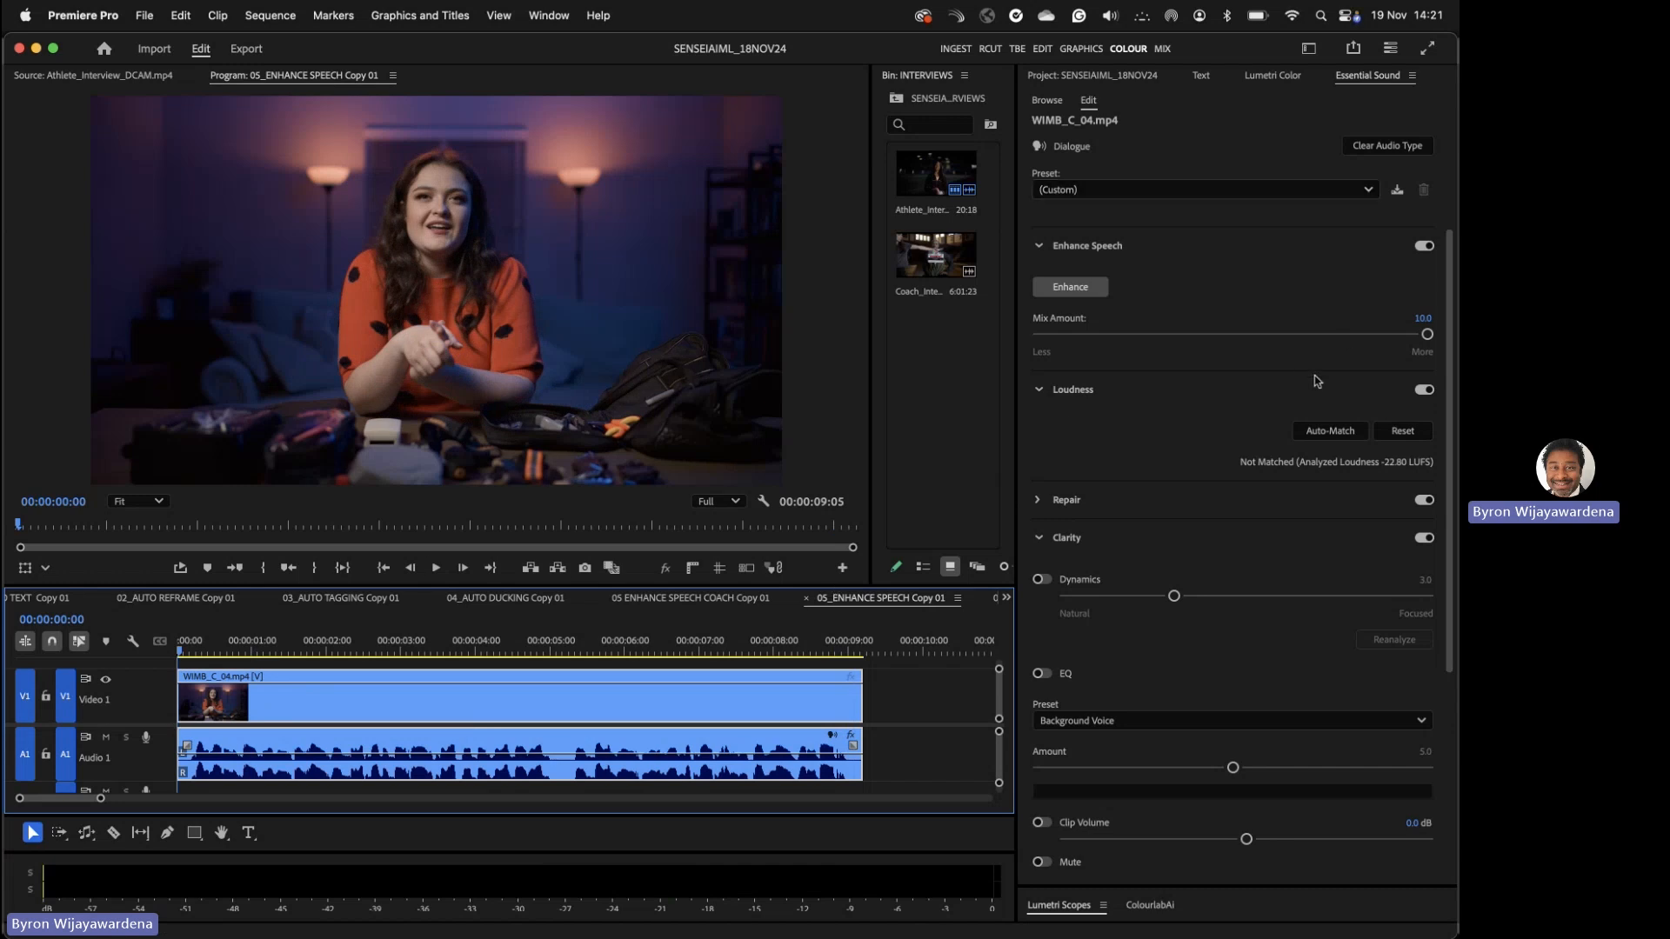
pyautogui.click(1038, 538)
pyautogui.click(1039, 392)
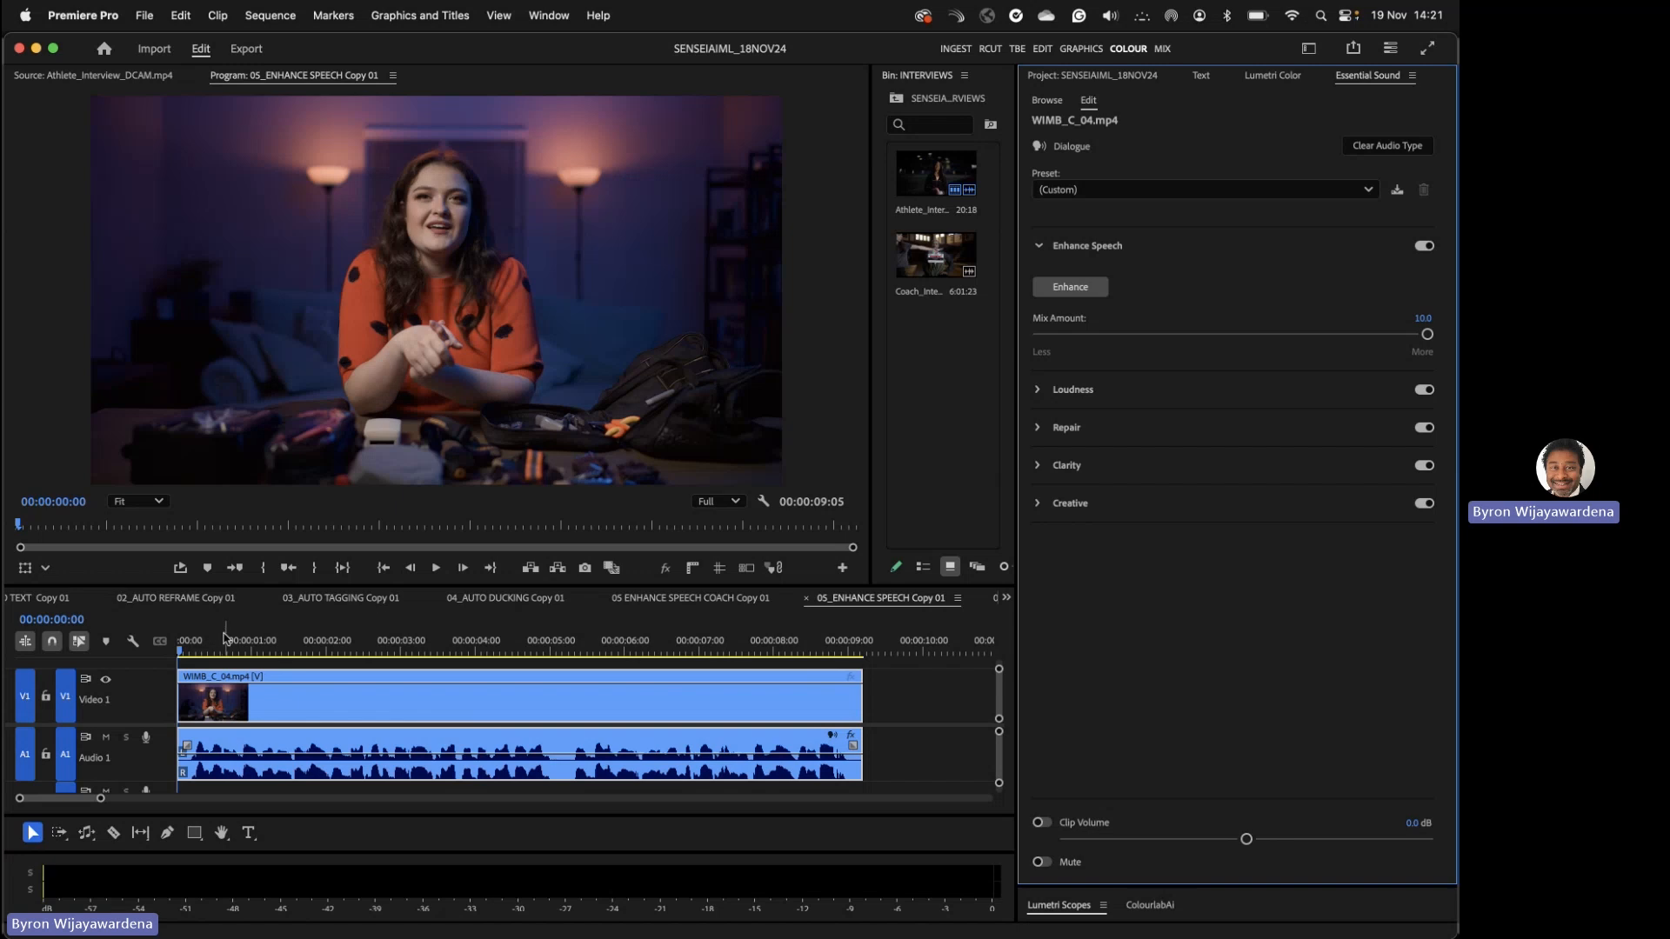
pyautogui.press('space')
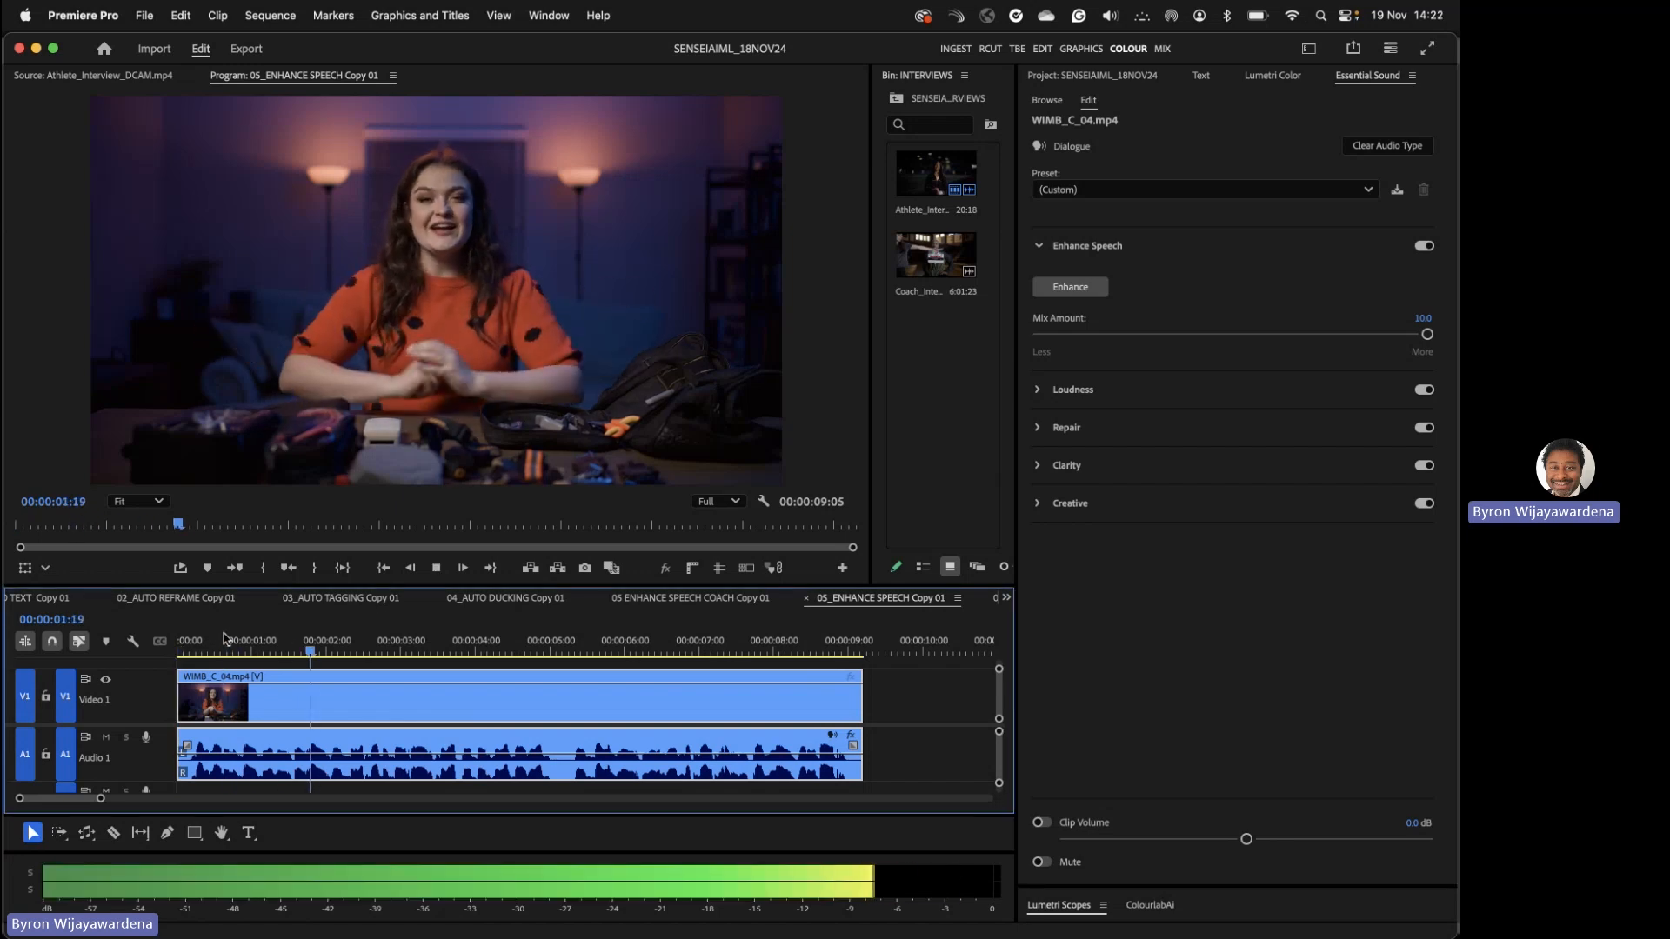
pyautogui.press('space')
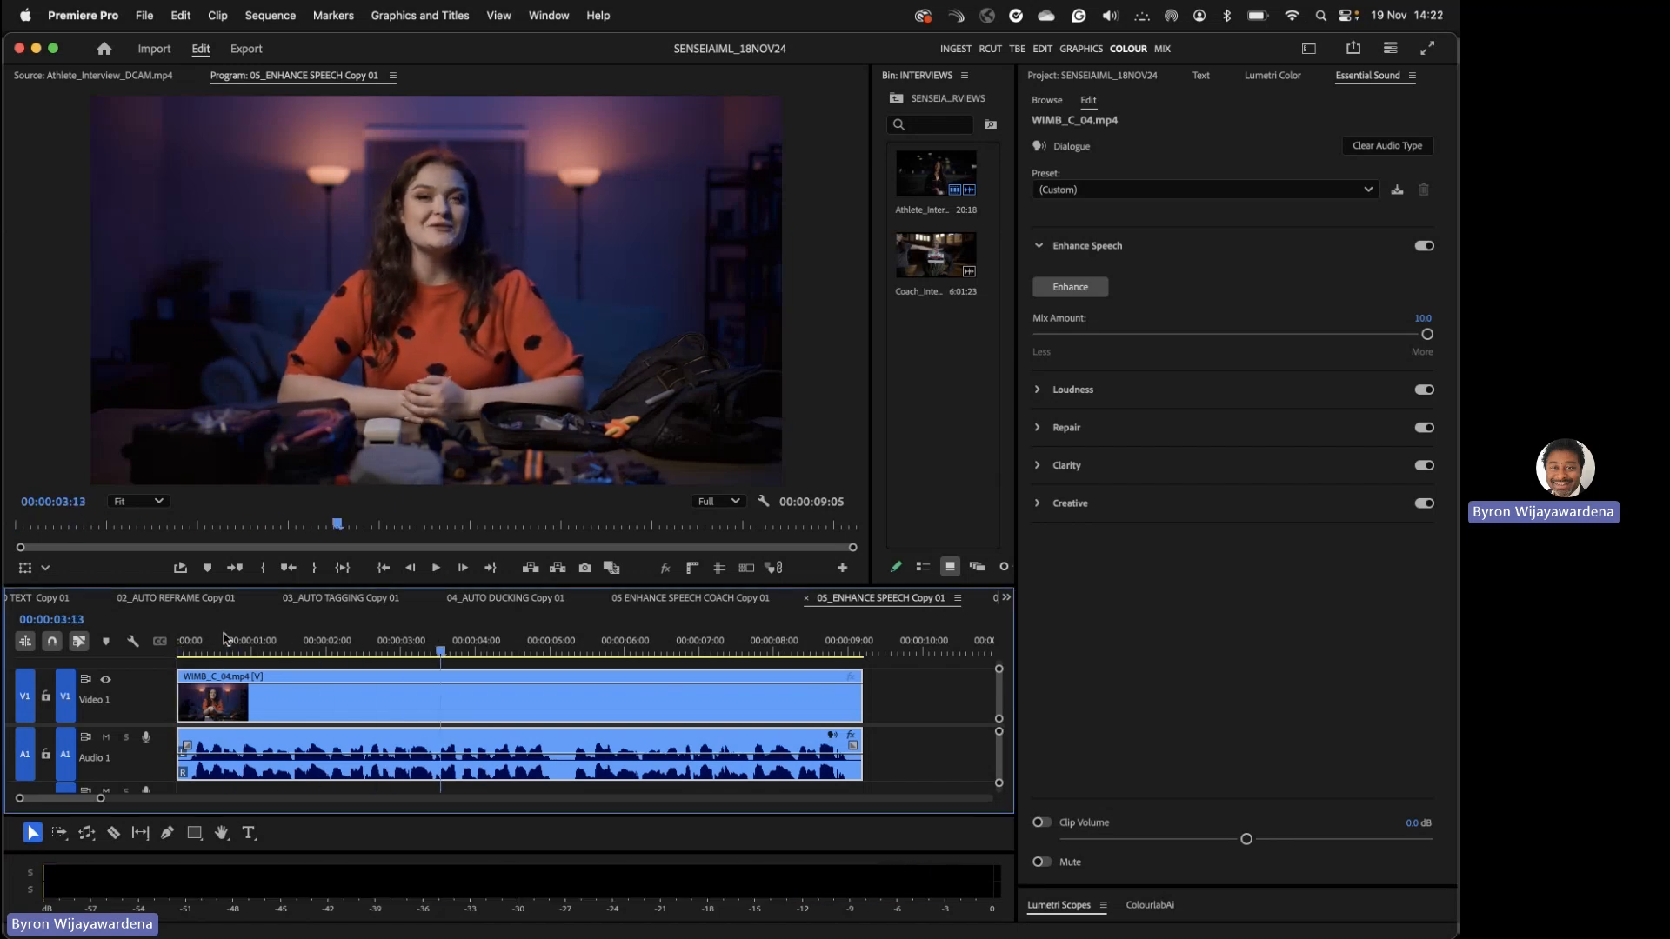
# - Play WIMB_C_04.mp4 from near its start without speech enhancement for comparison, and enhance its speech again
pyautogui.press('alt+super+x')
pyautogui.press('Return')
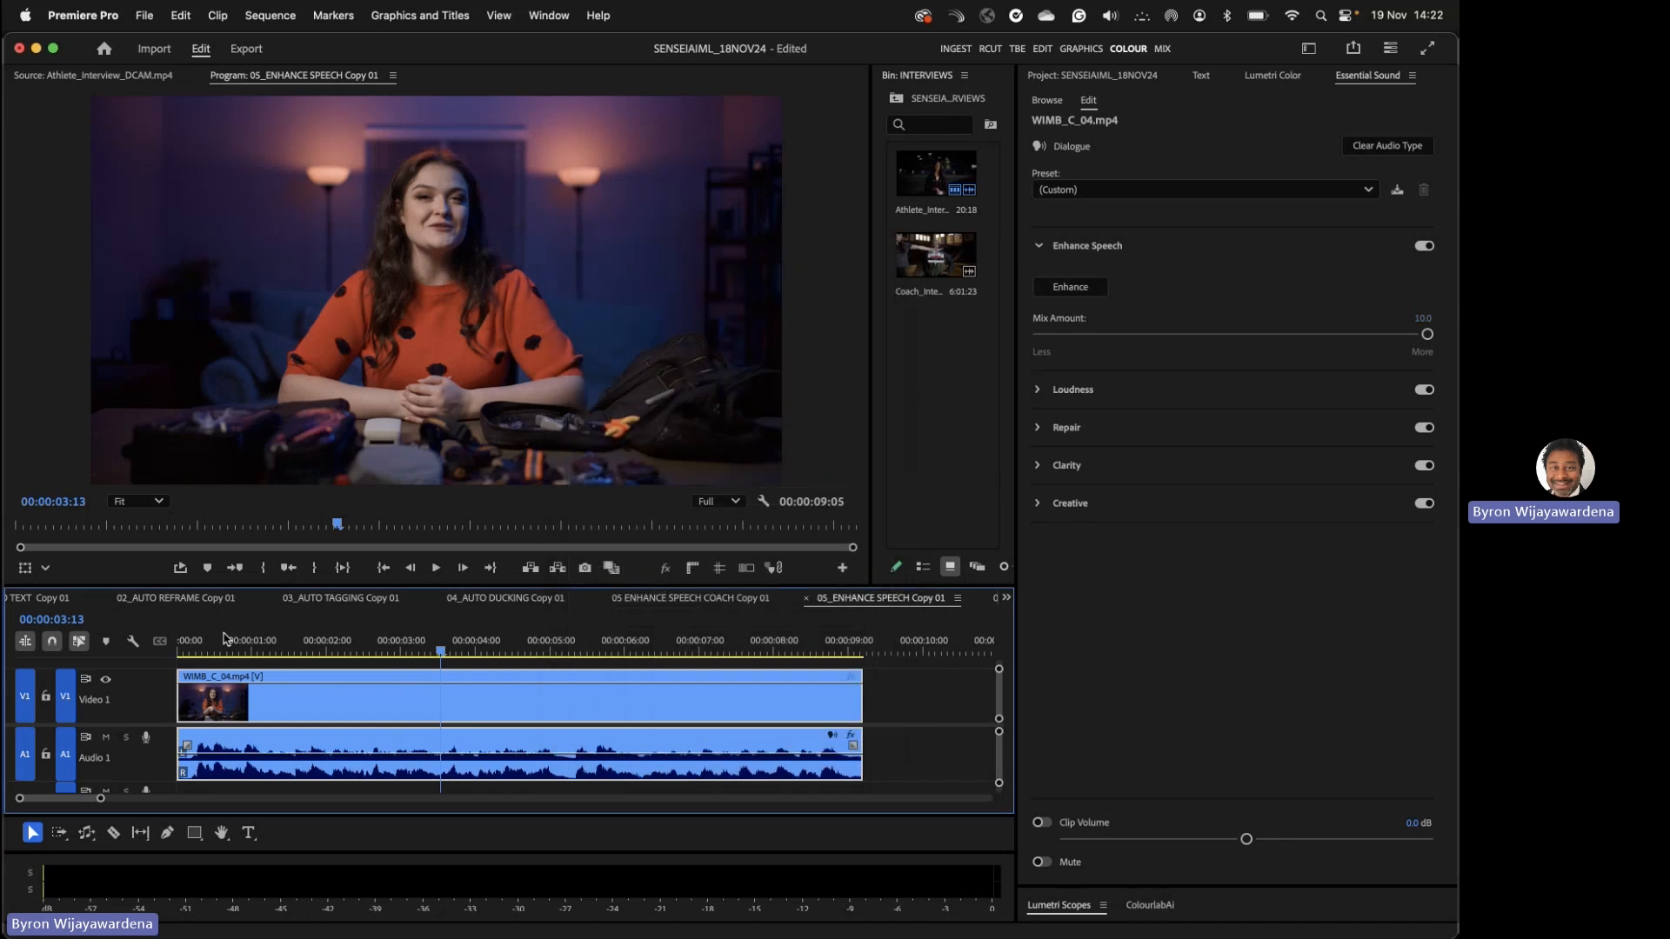
pyautogui.click(192, 645)
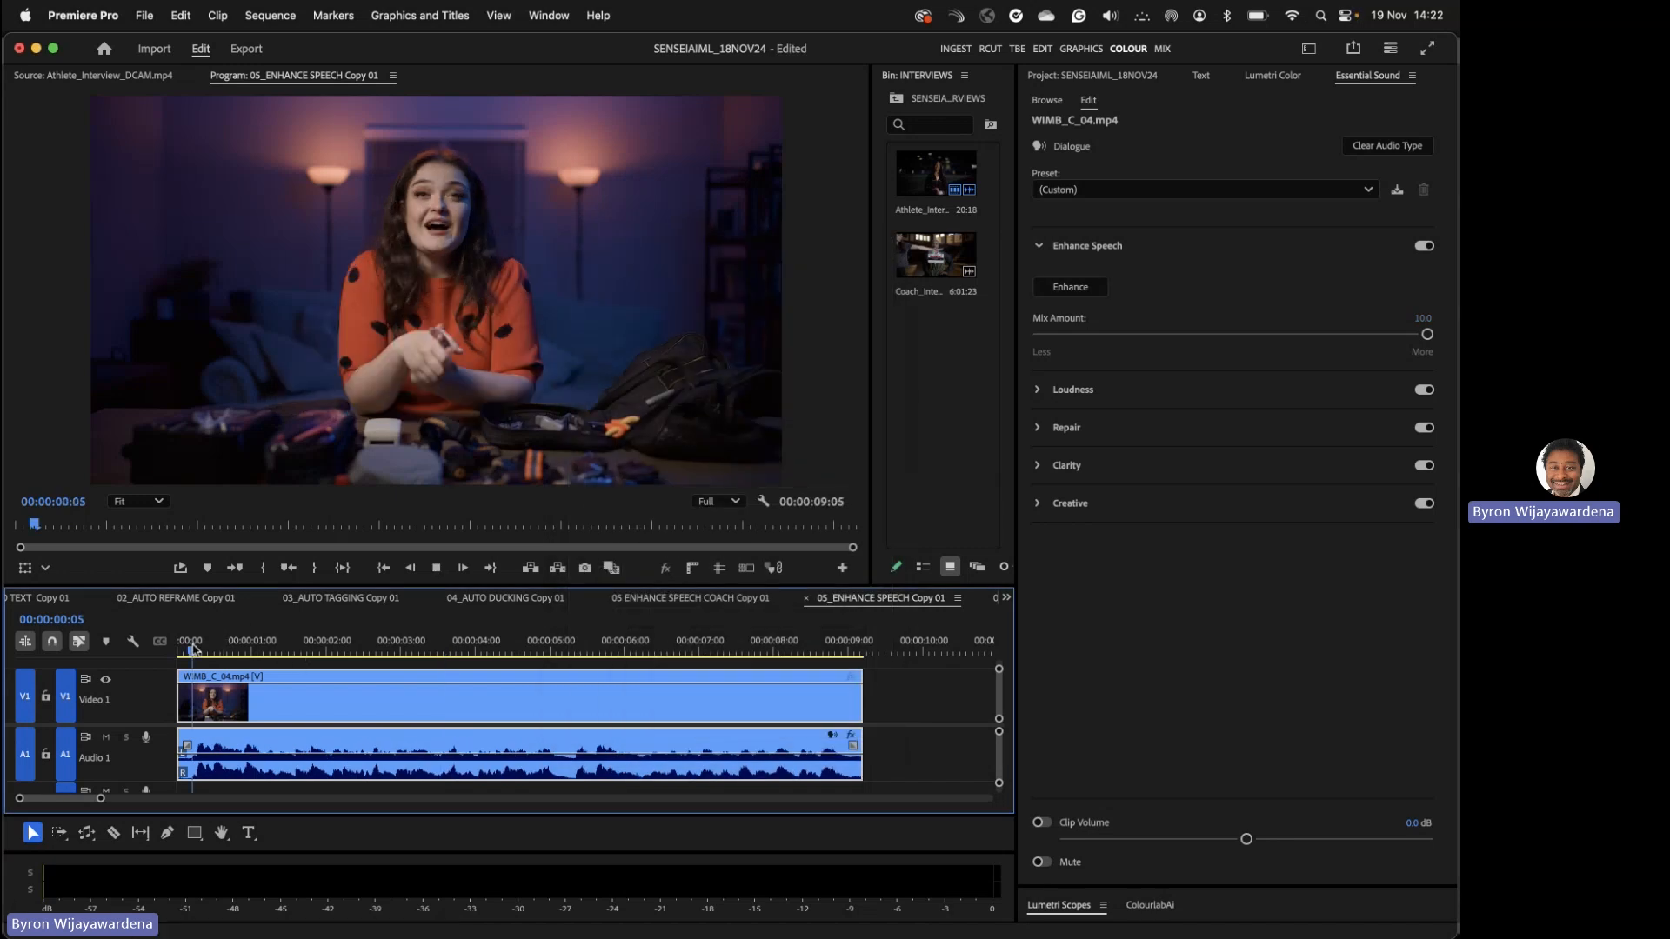
pyautogui.press('space')
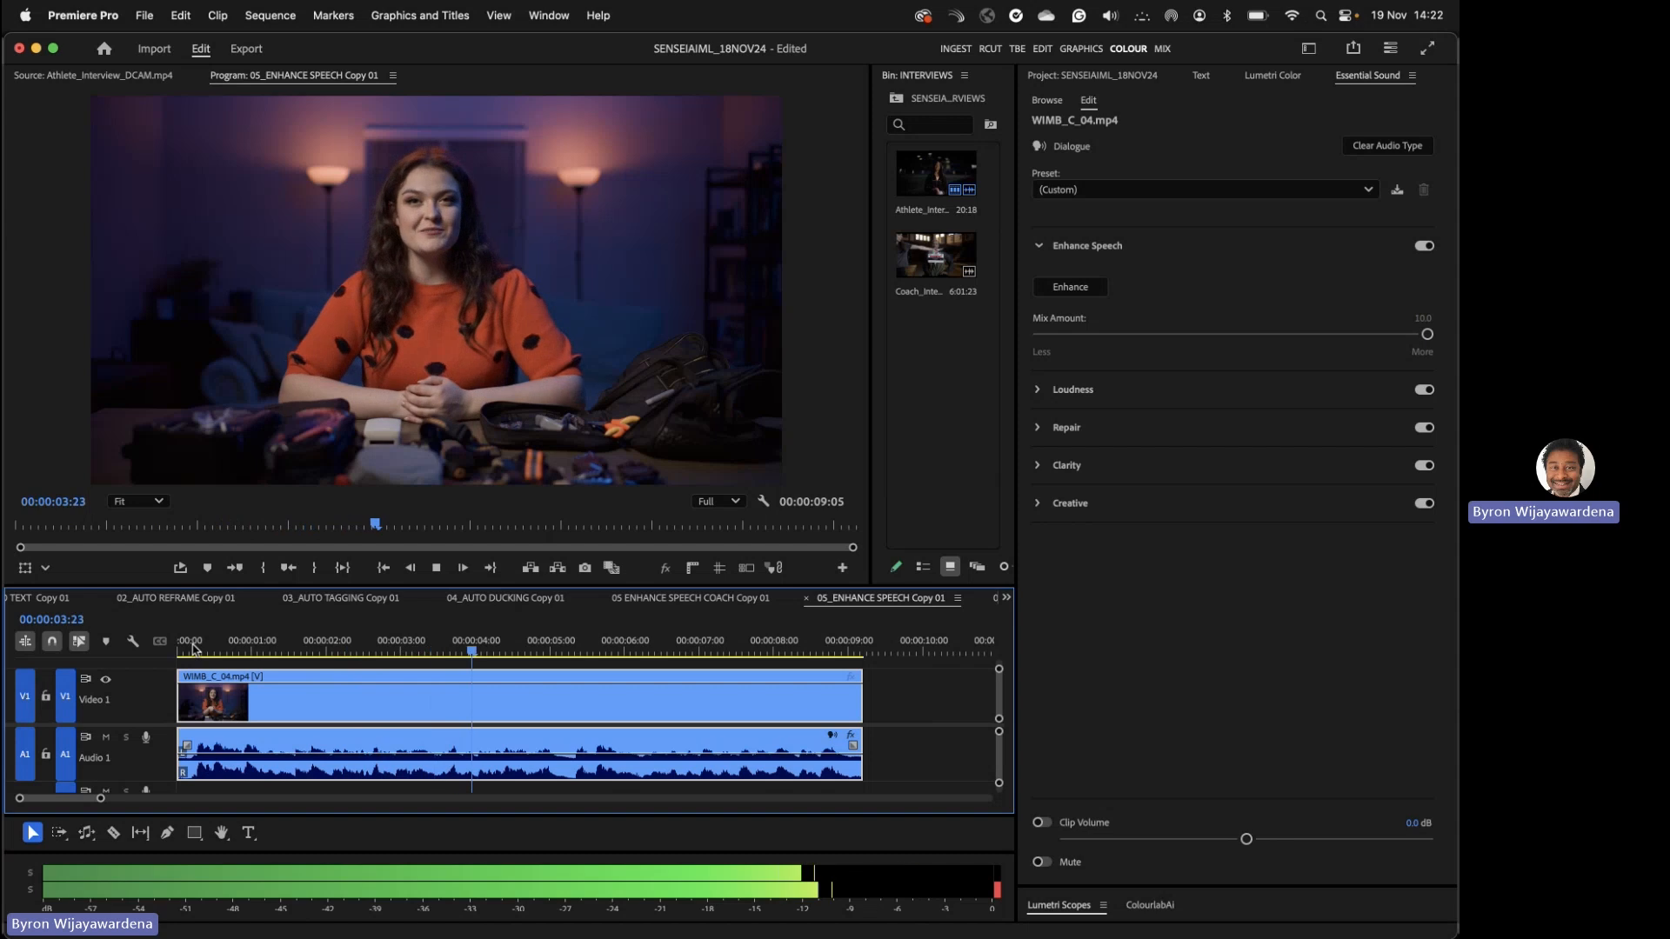
pyautogui.press('space')
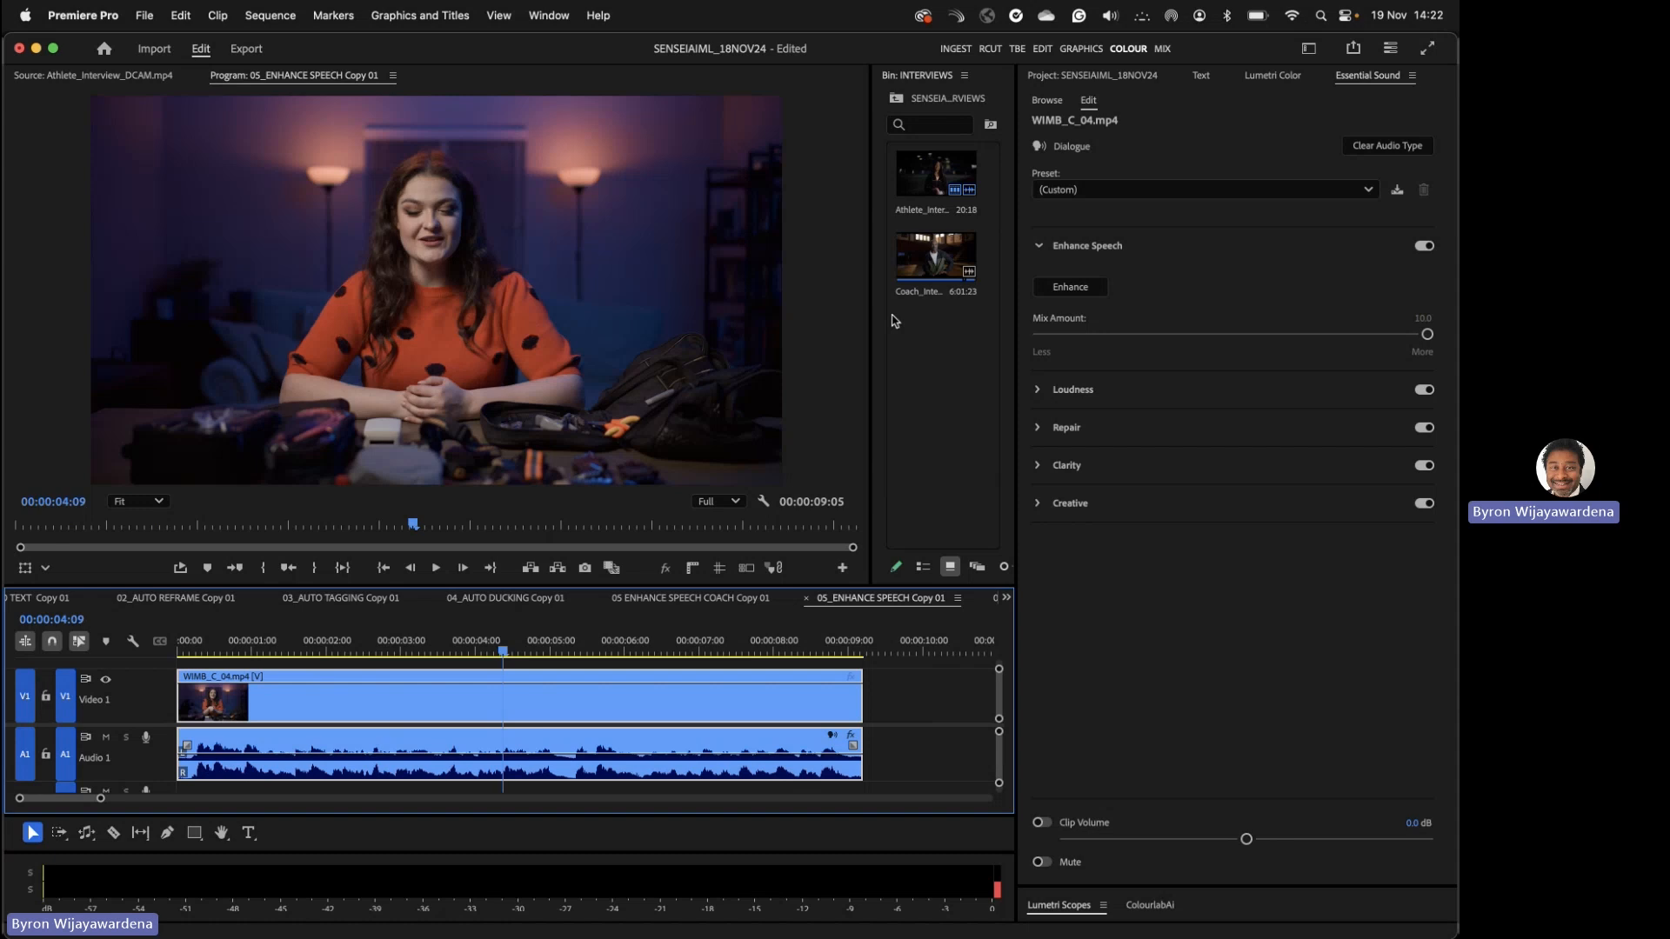
pyautogui.click(1073, 288)
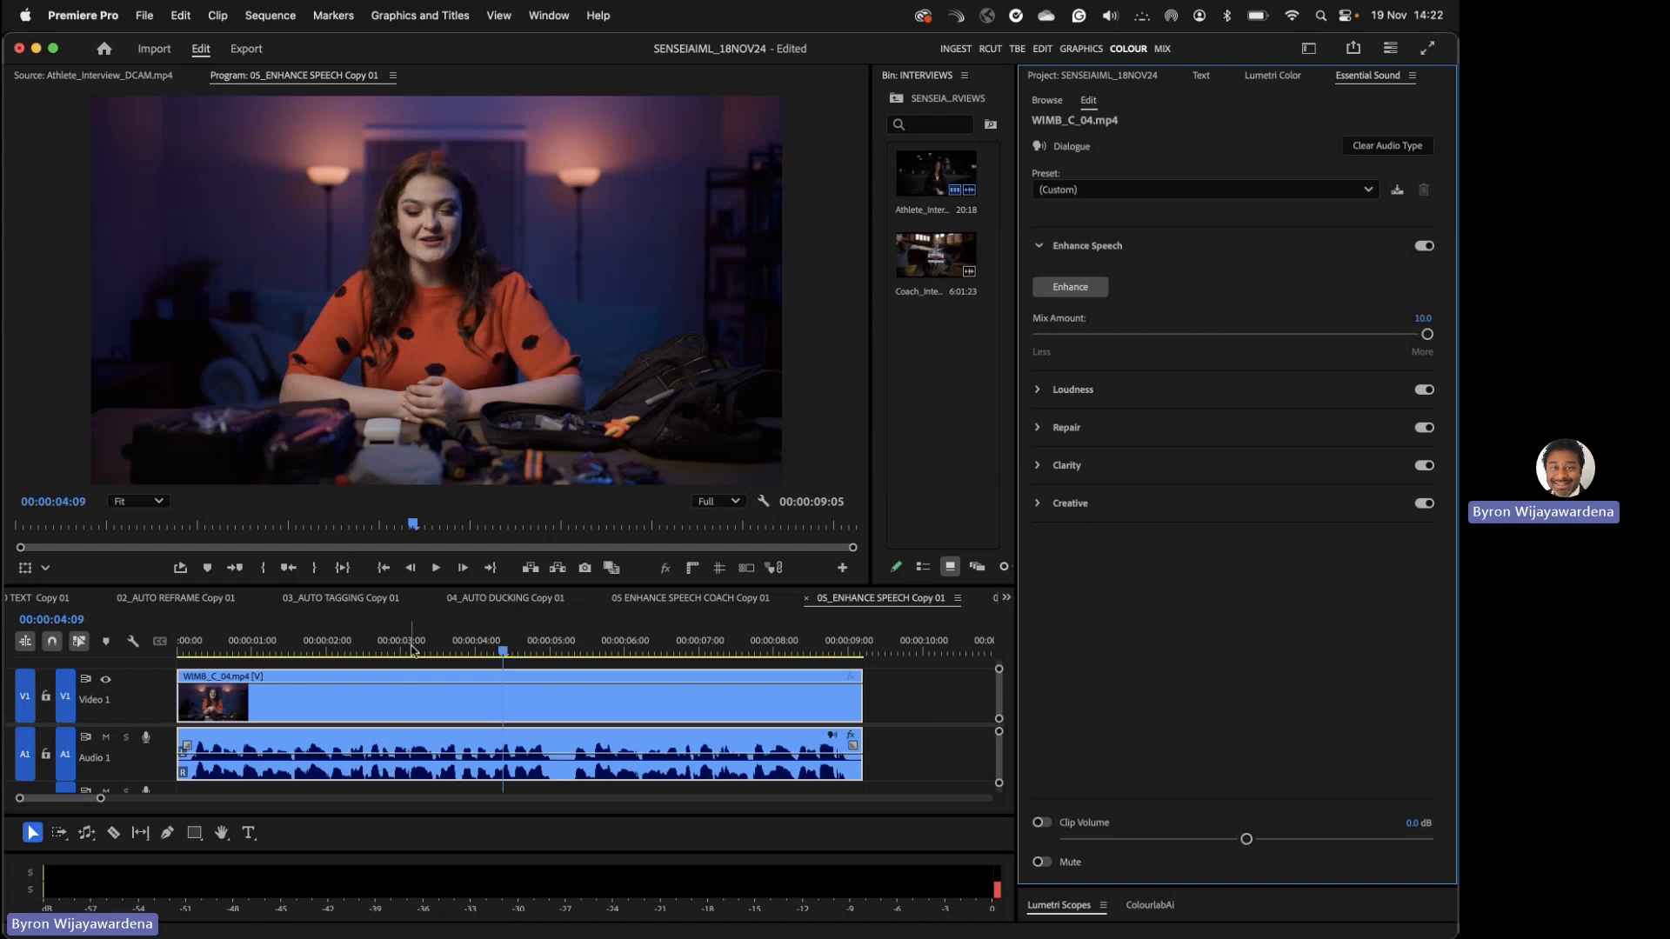
# - Return to the start of WIMB_C_04.mp4 and apply the Podcast Voice preset to its dialogue
pyautogui.click(188, 651)
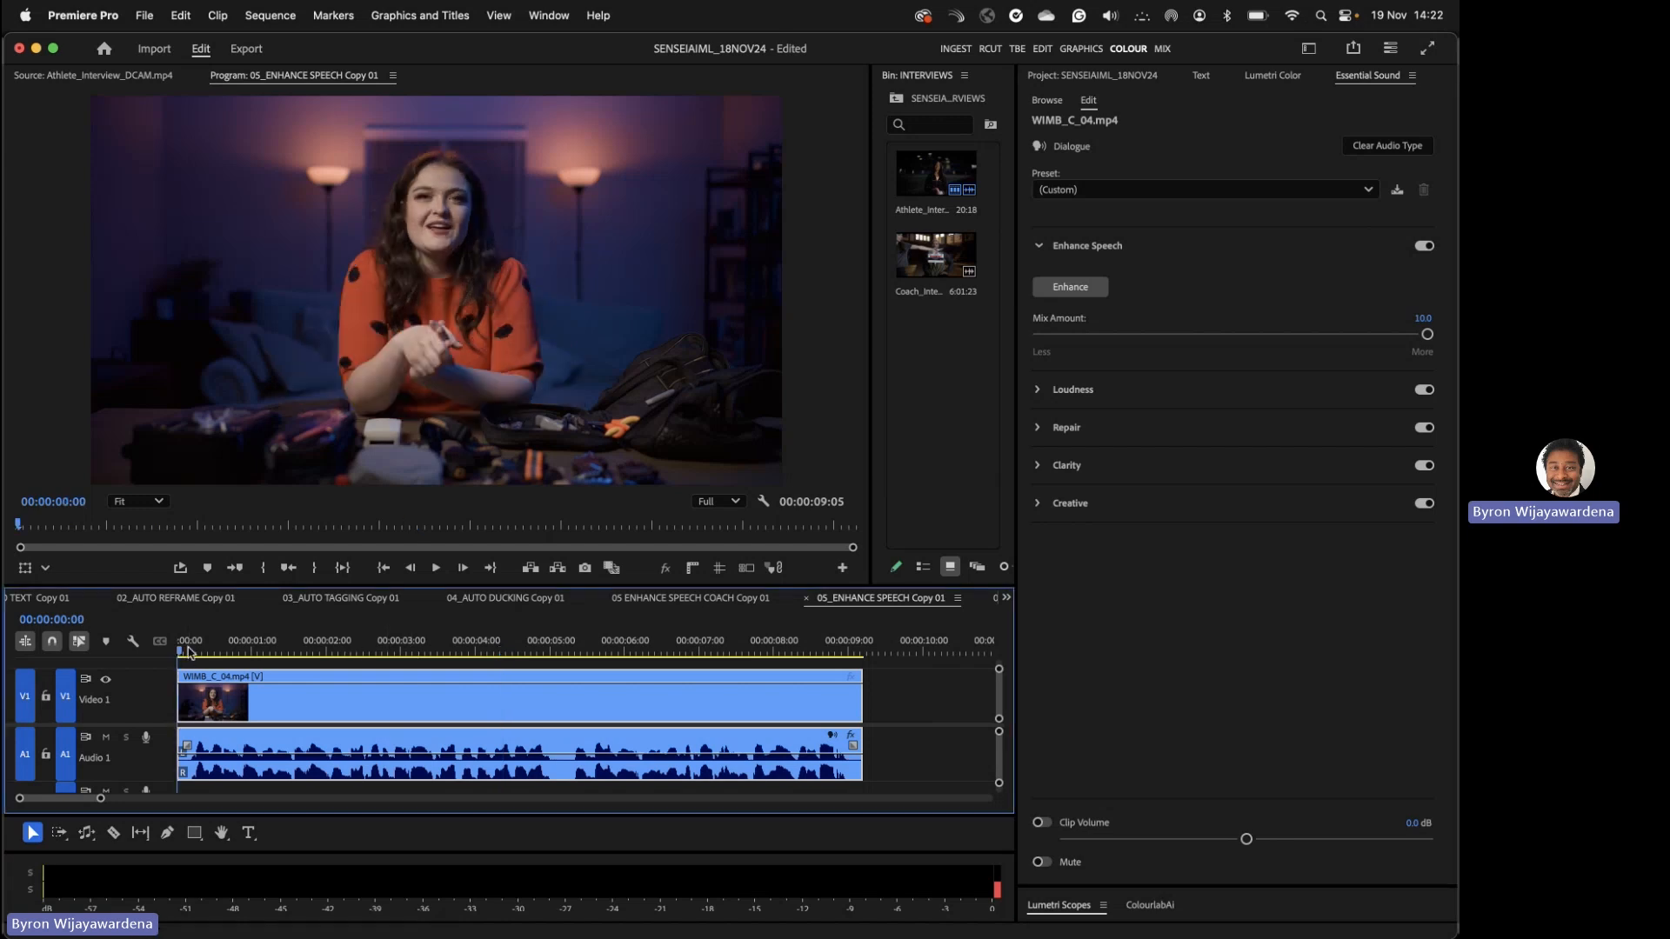
pyautogui.click(1177, 186)
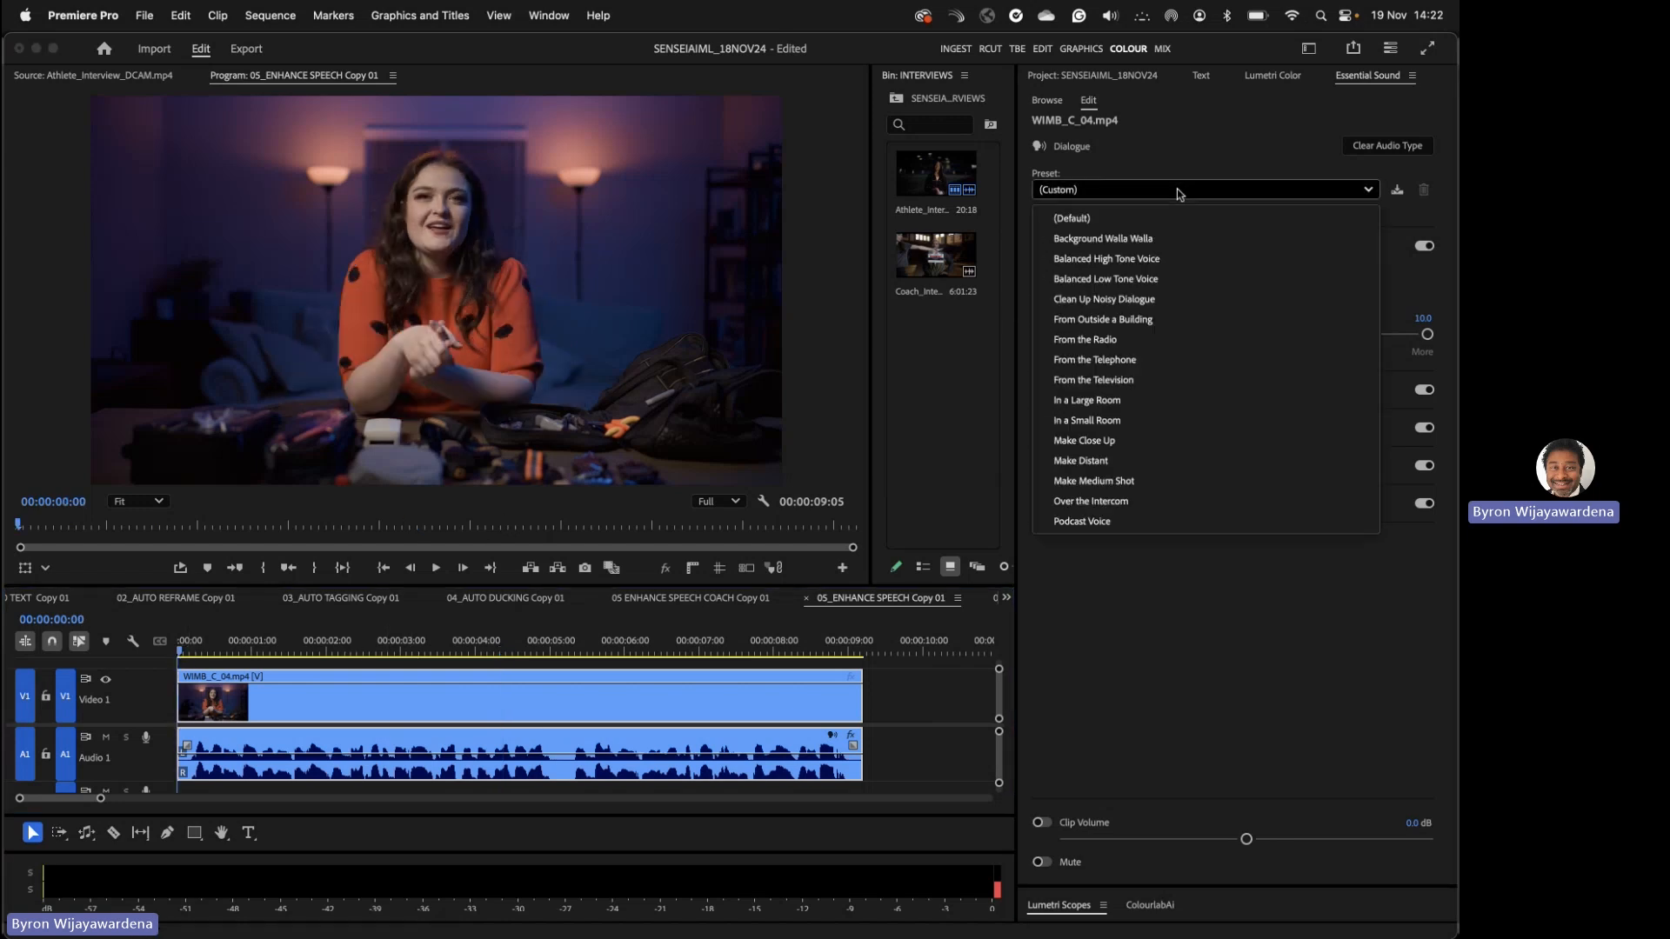
pyautogui.click(1145, 522)
pyautogui.click(173, 645)
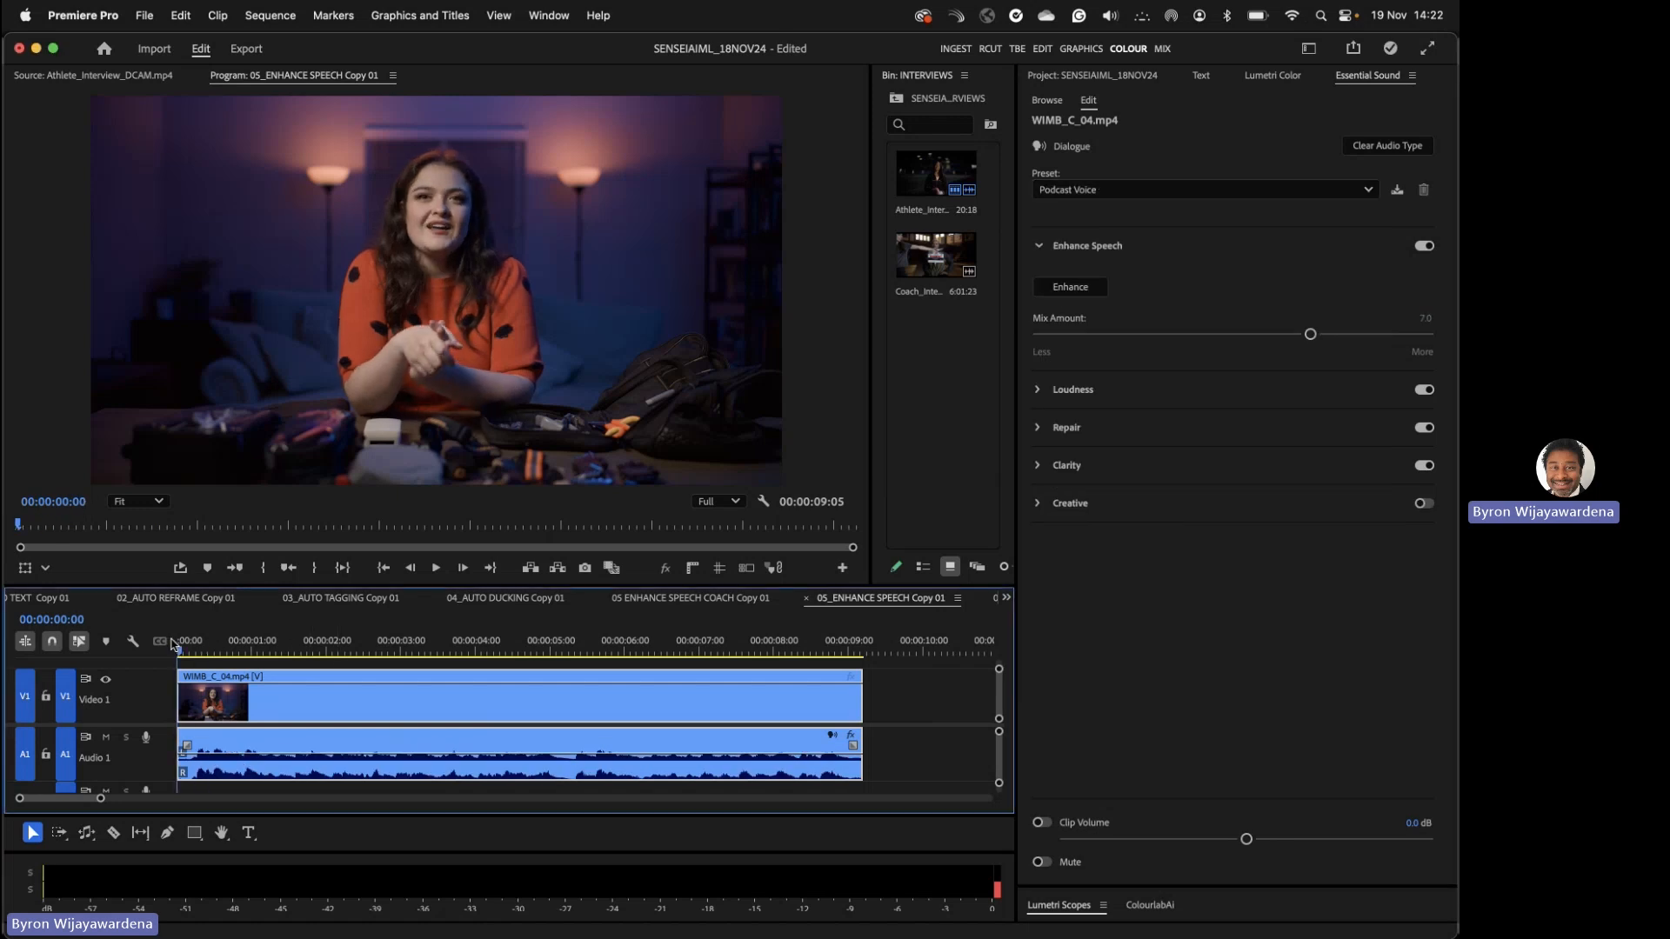
# - Enhance the speech of WIMB_C_04.mp4 with a mix amount of 10.0 and play back the clip
pyautogui.click(1071, 286)
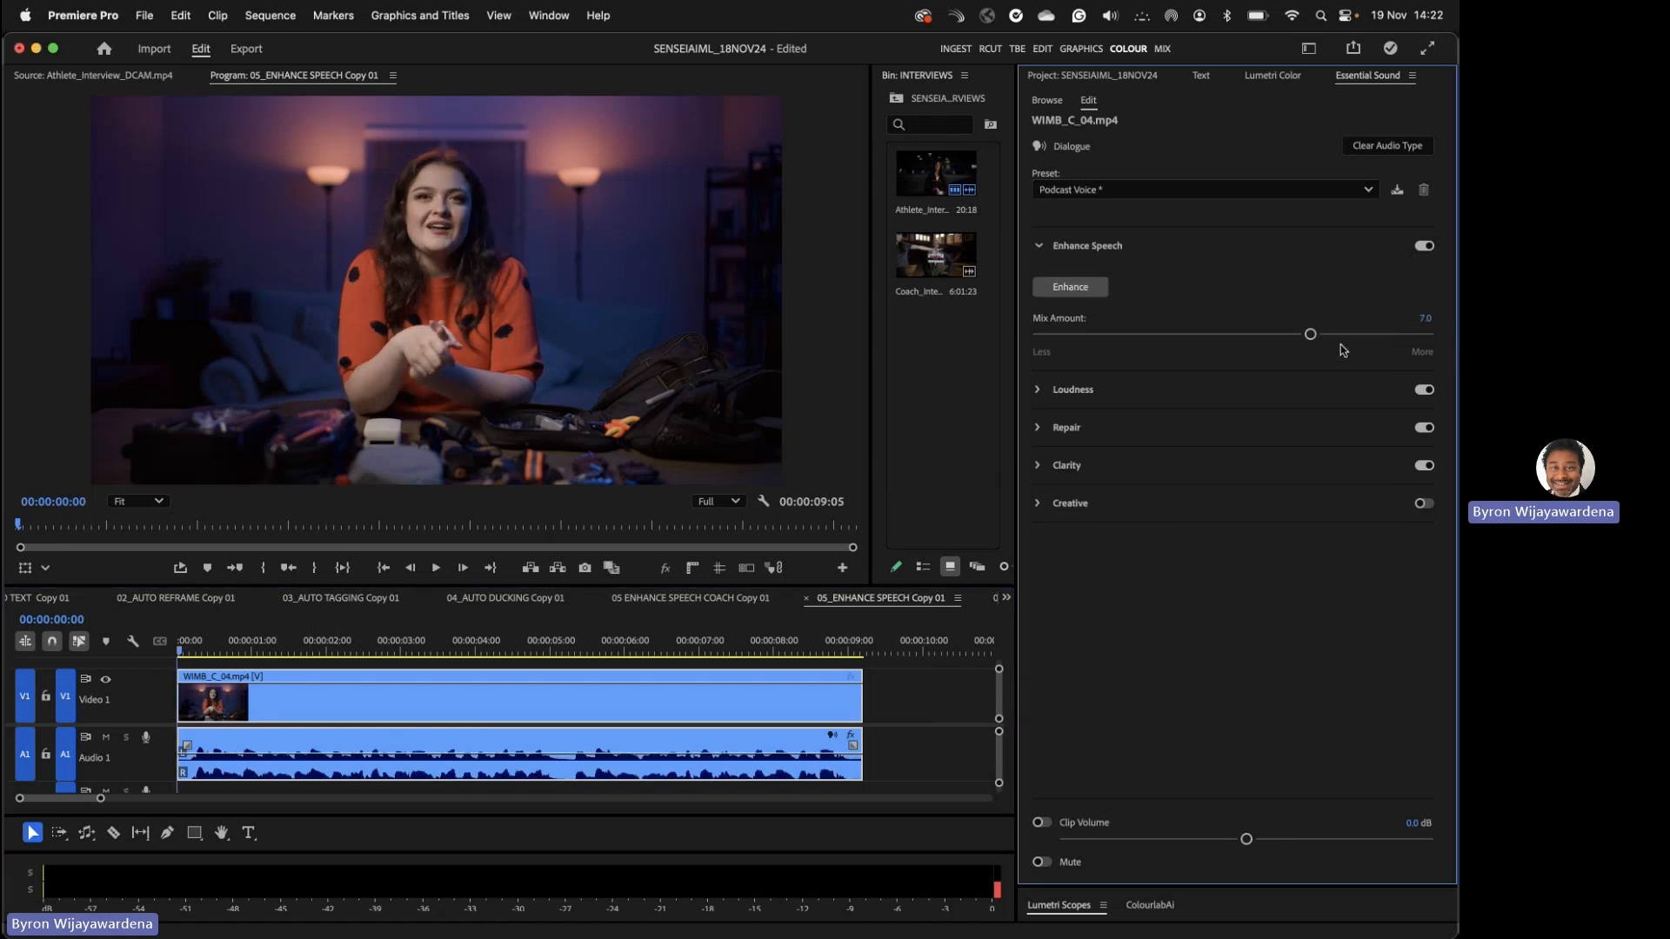
pyautogui.moveTo(1321, 336); pyautogui.dragTo(1442, 335)
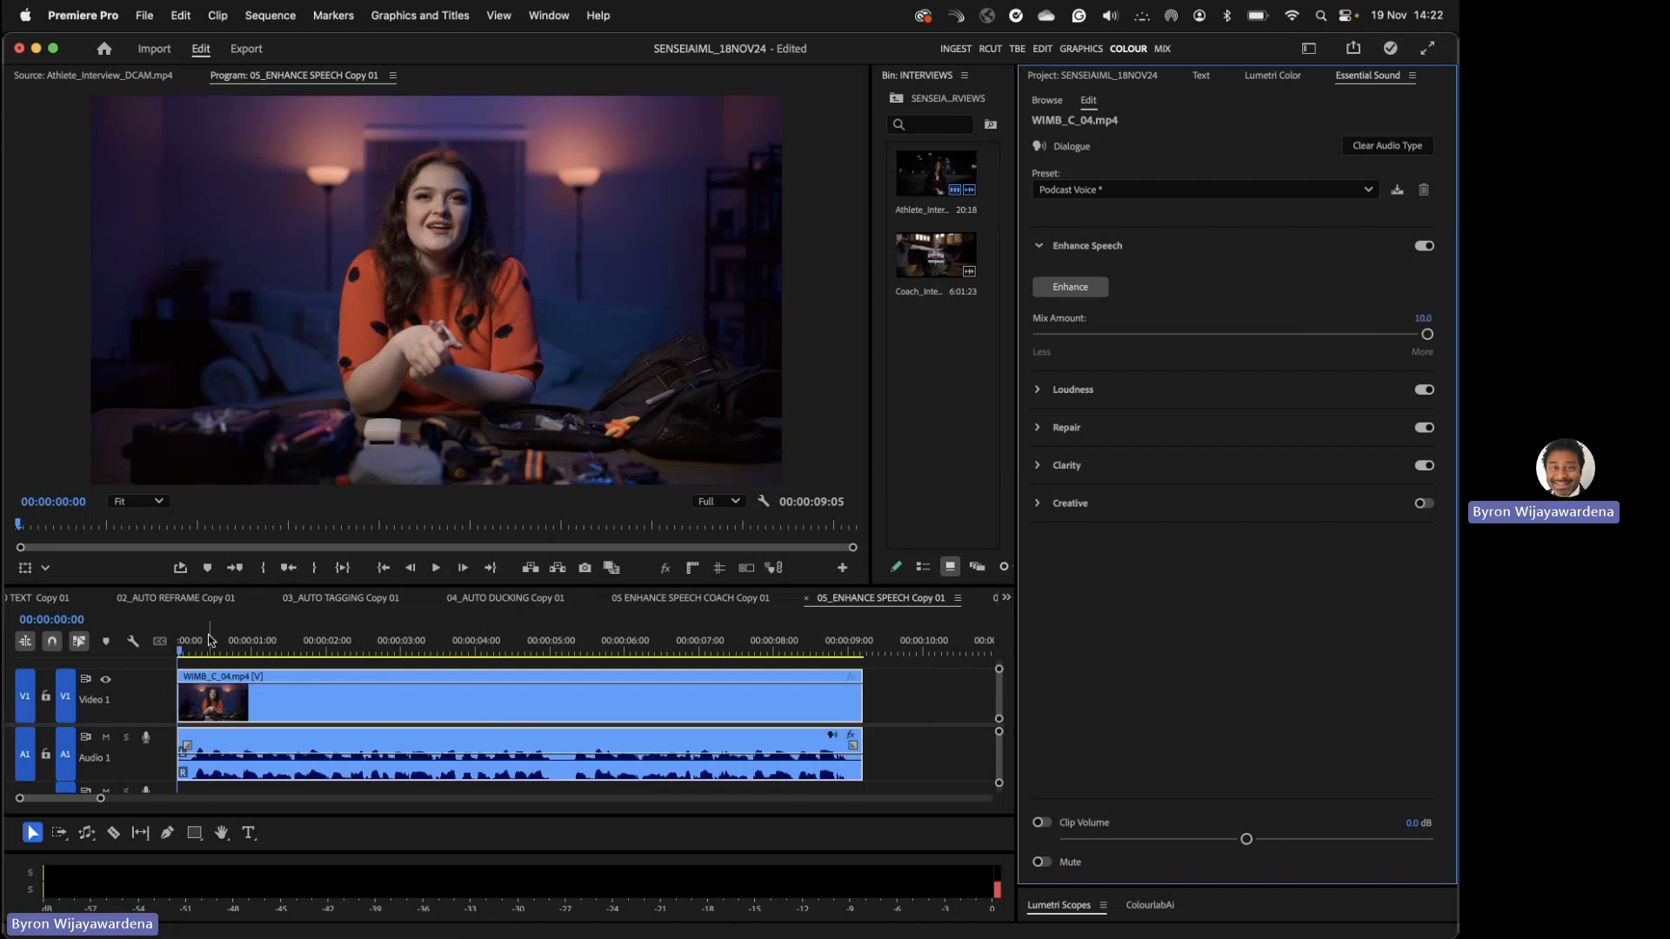
pyautogui.press('space')
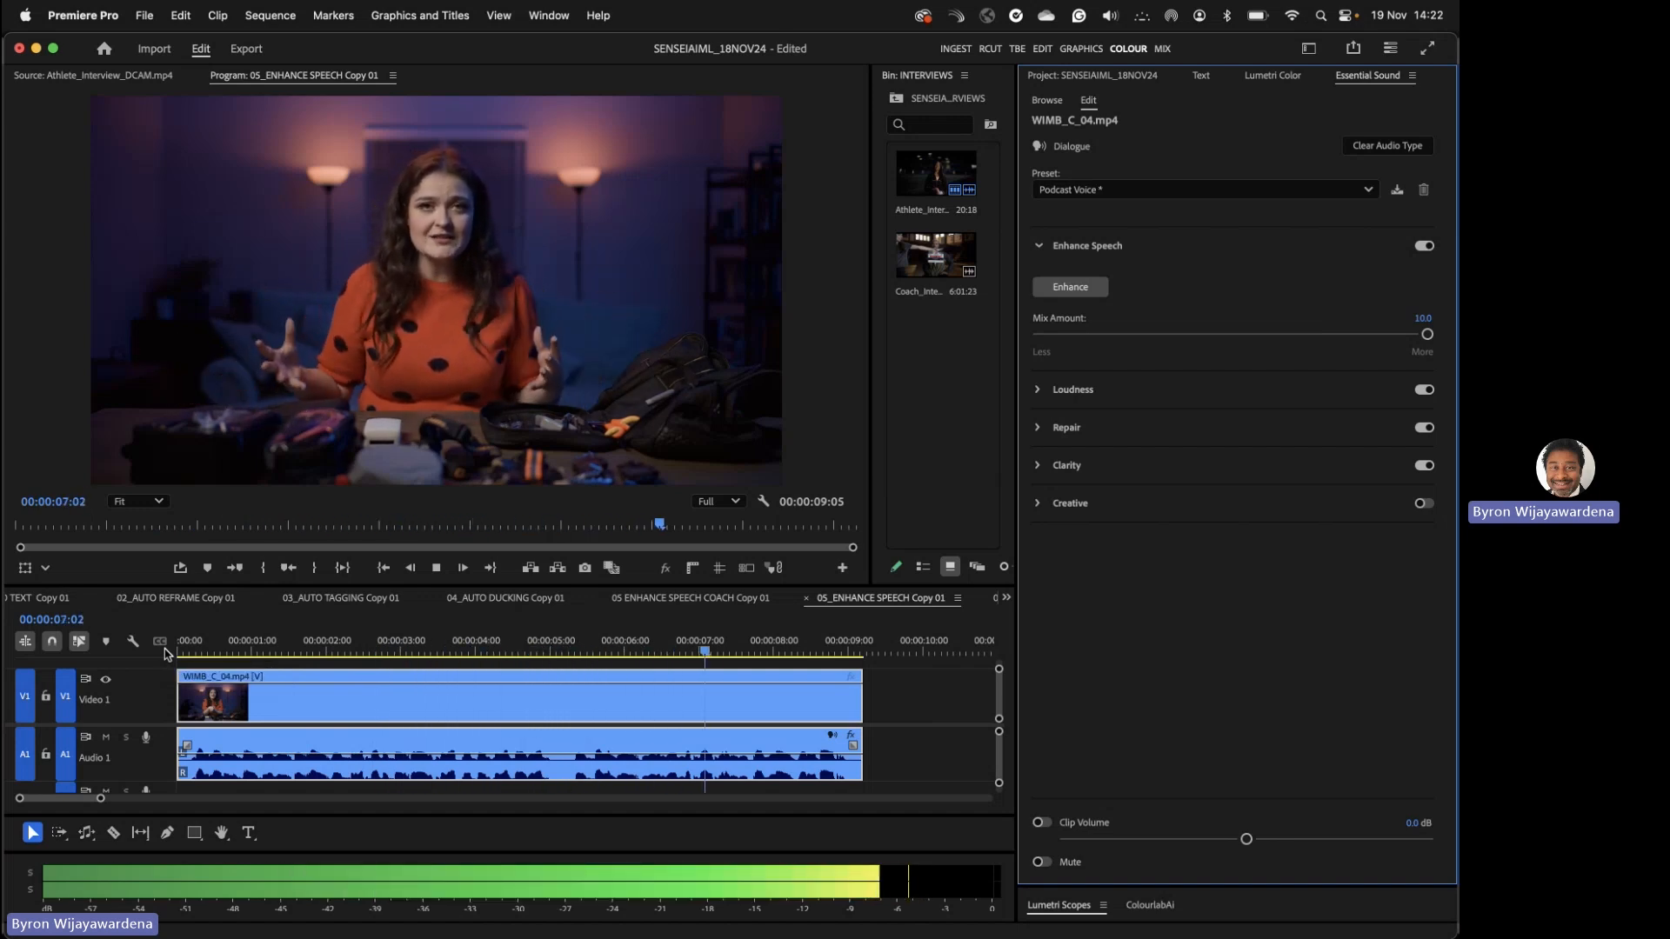
pyautogui.press('space')
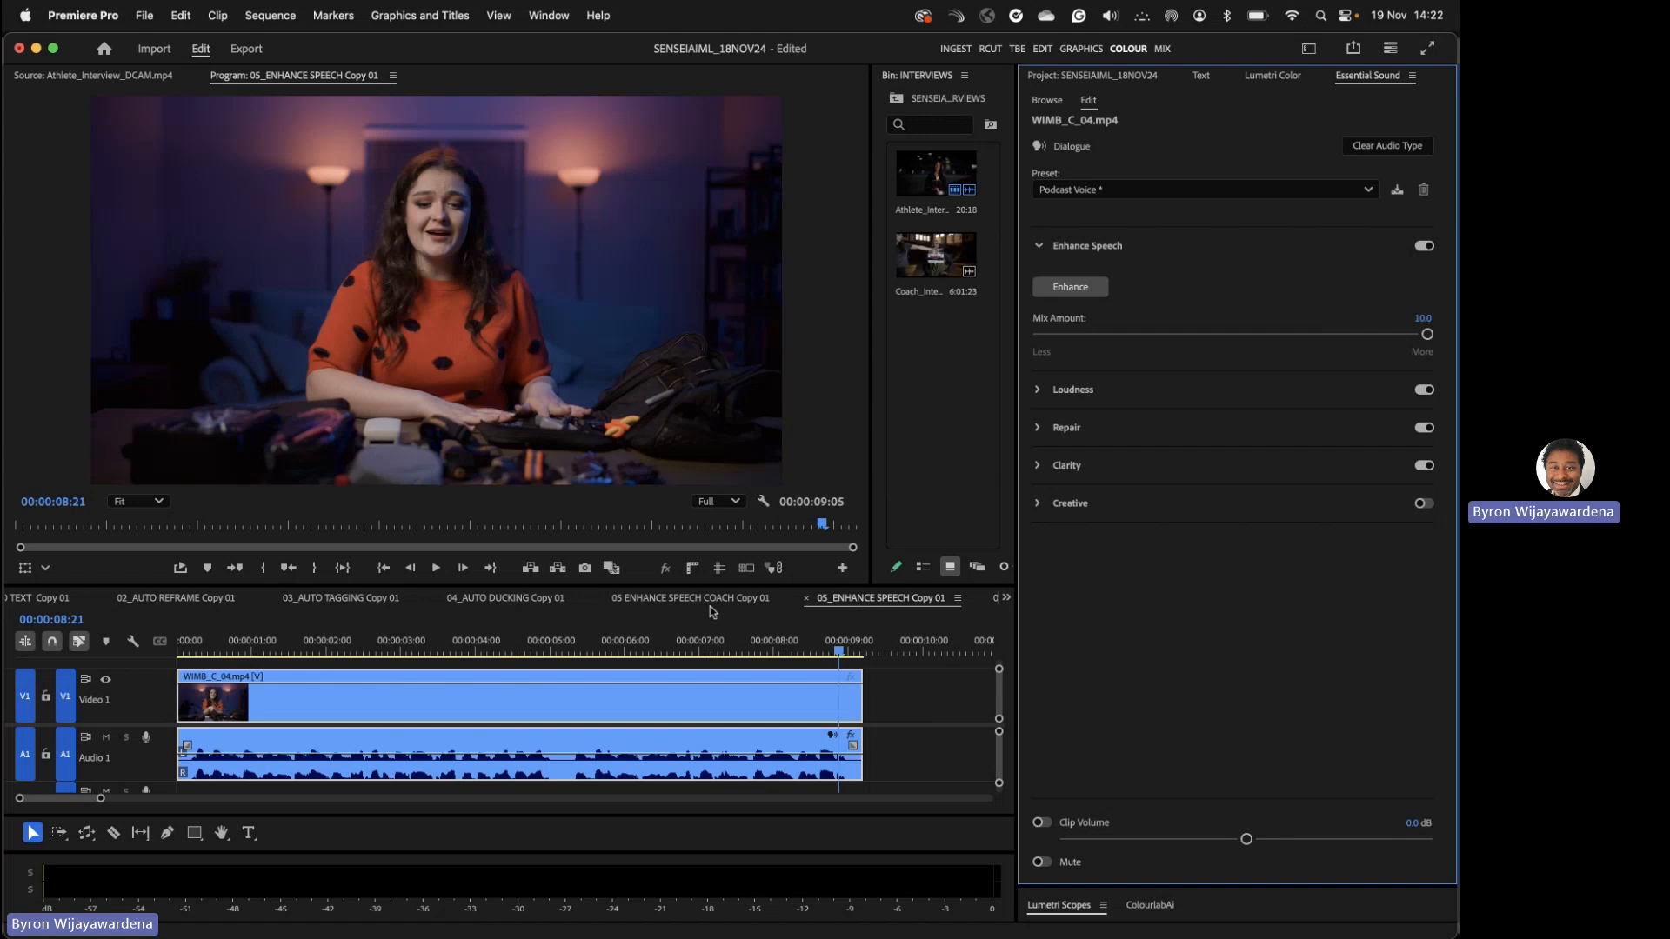
# - Open the 06_SCENE EDIT DETECTION Copy 01 sequence and scrub through its flattened clip to review the shots
pyautogui.click(1006, 598)
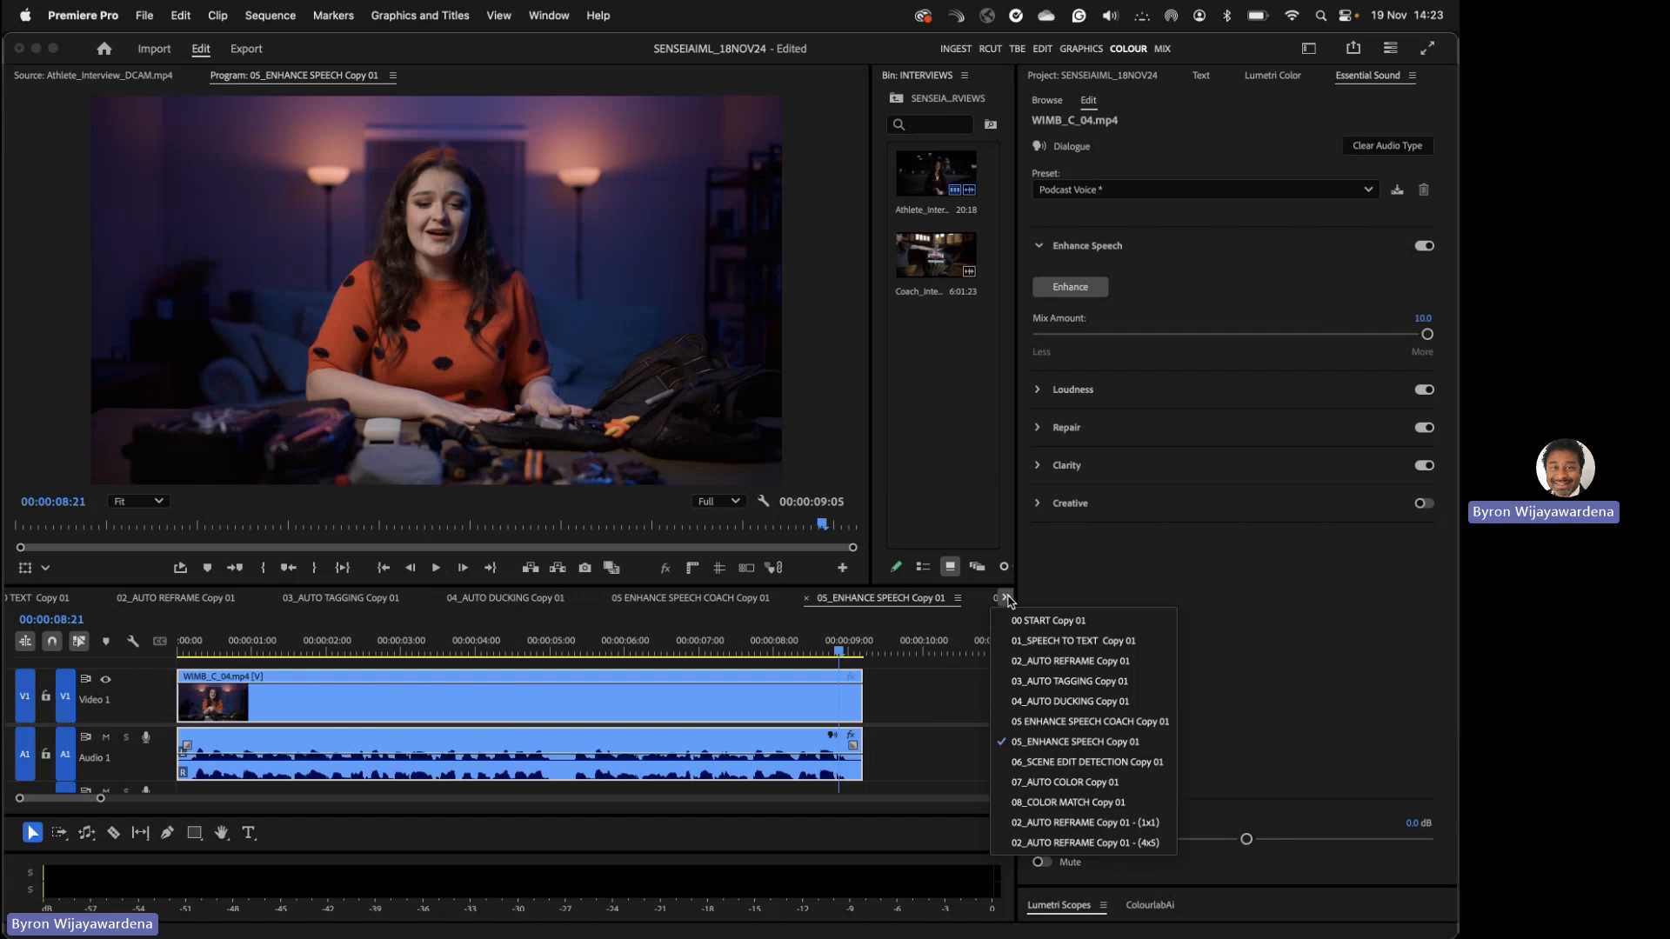
pyautogui.click(1050, 762)
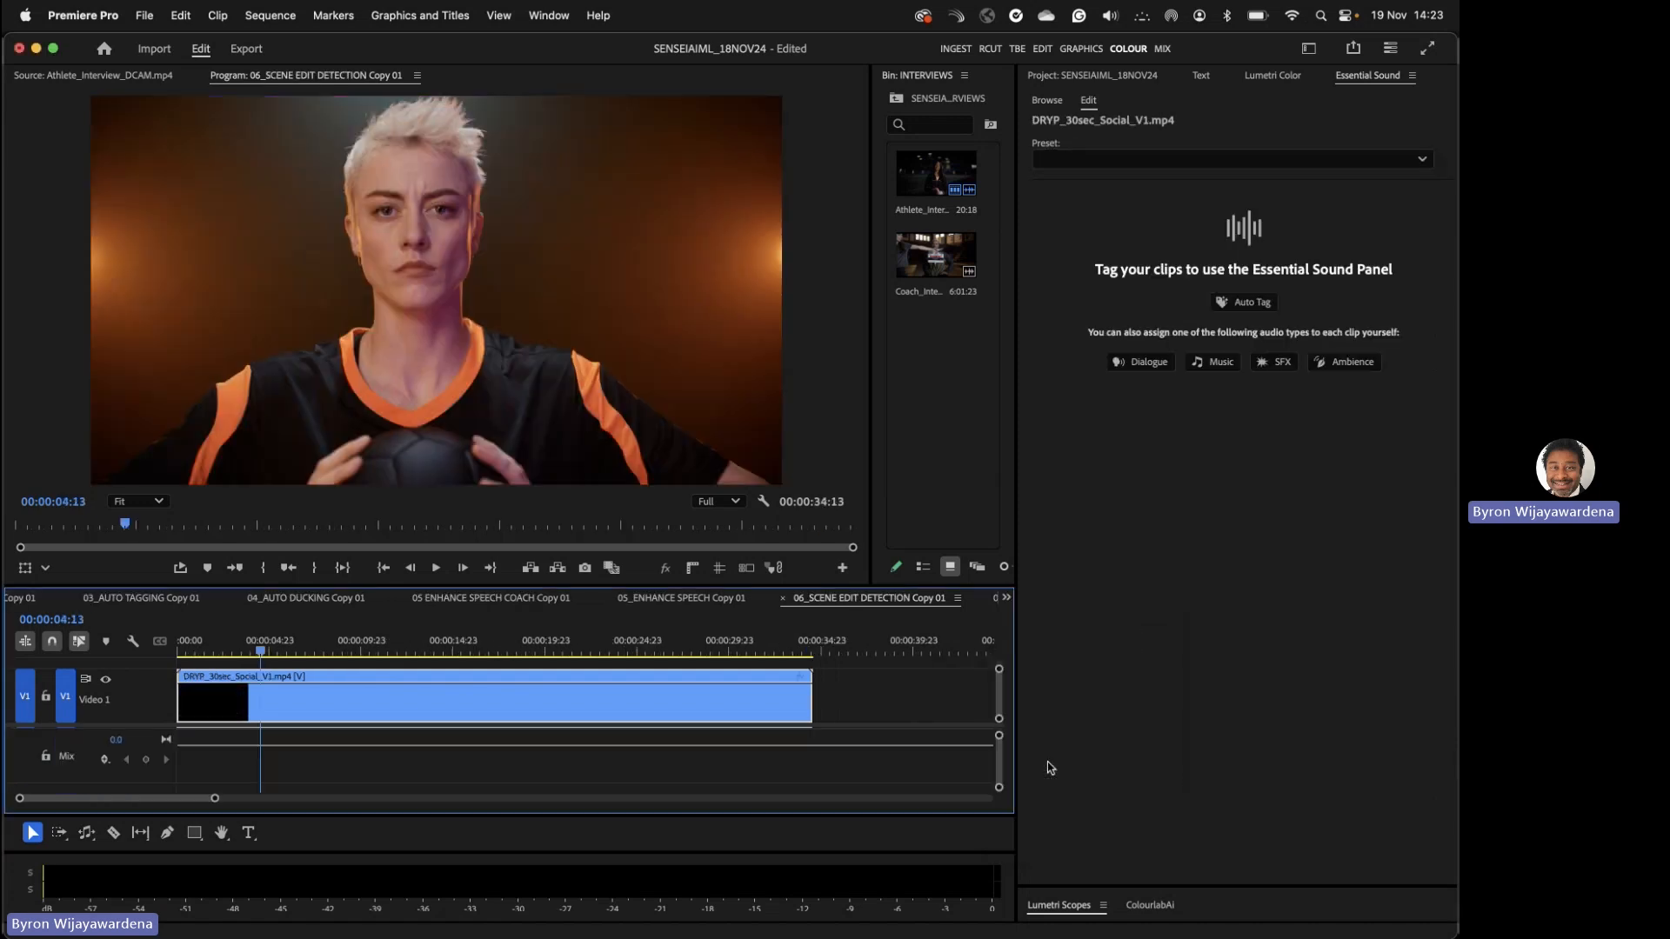
pyautogui.click(322, 650)
pyautogui.moveTo(322, 650); pyautogui.dragTo(540, 654)
pyautogui.click(525, 649)
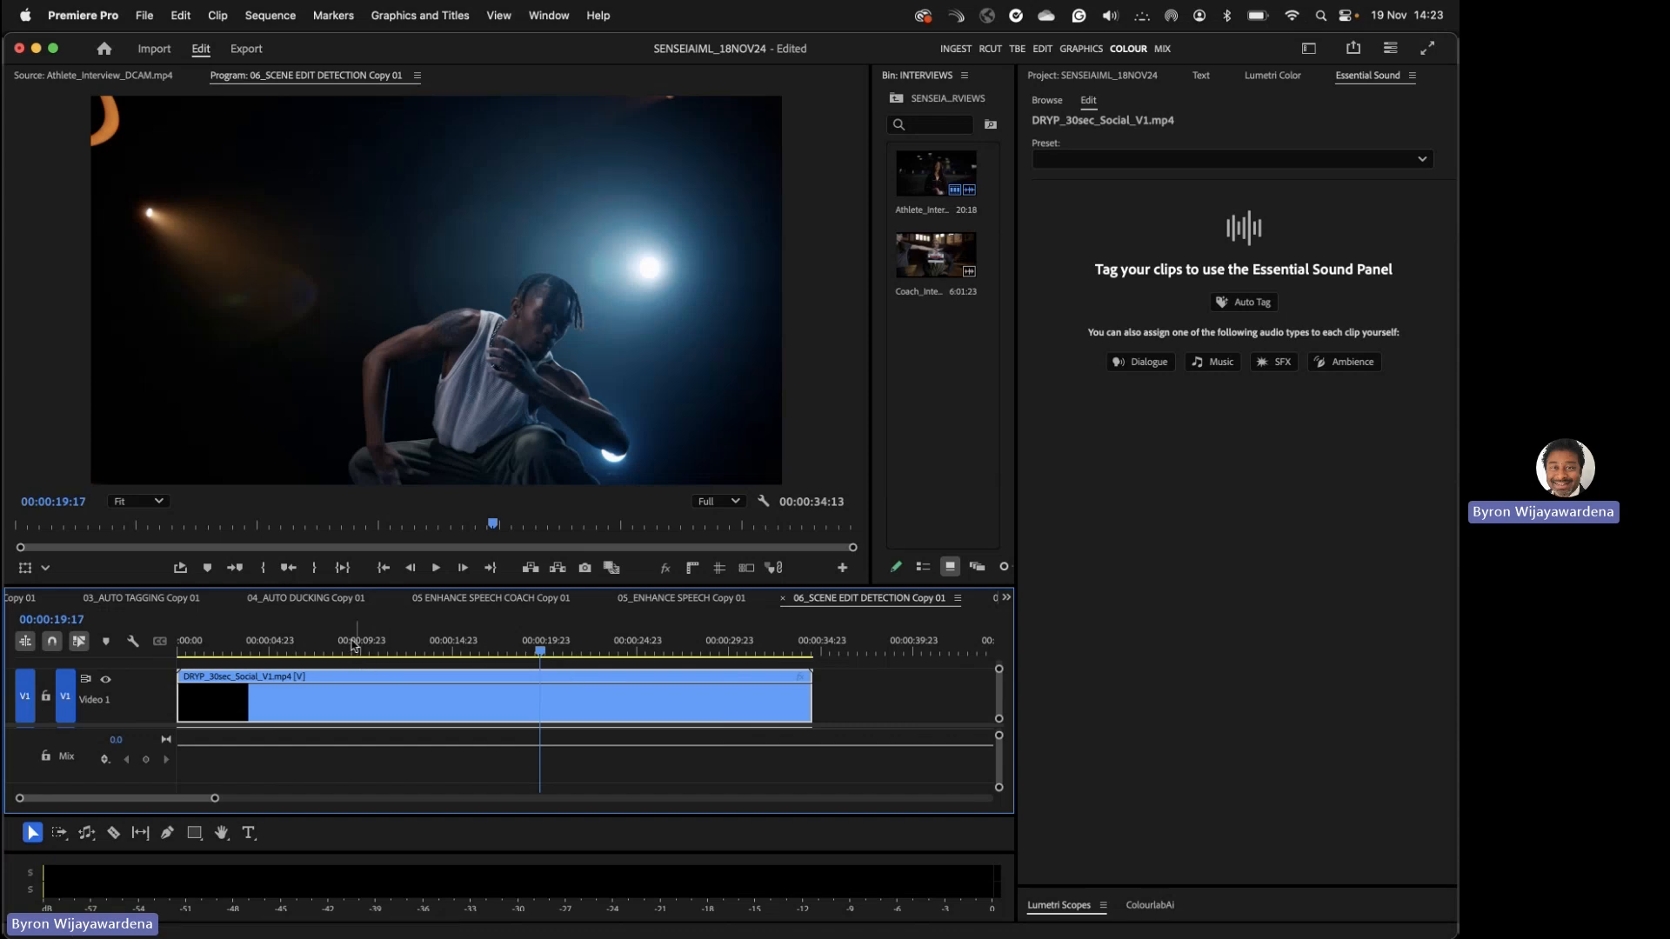
# - Find the first shot change in DRYP_30sec_Social_V1.mp4 and cut the clip there at 00:00:01:13
pyautogui.moveTo(290, 648); pyautogui.dragTo(206, 649)
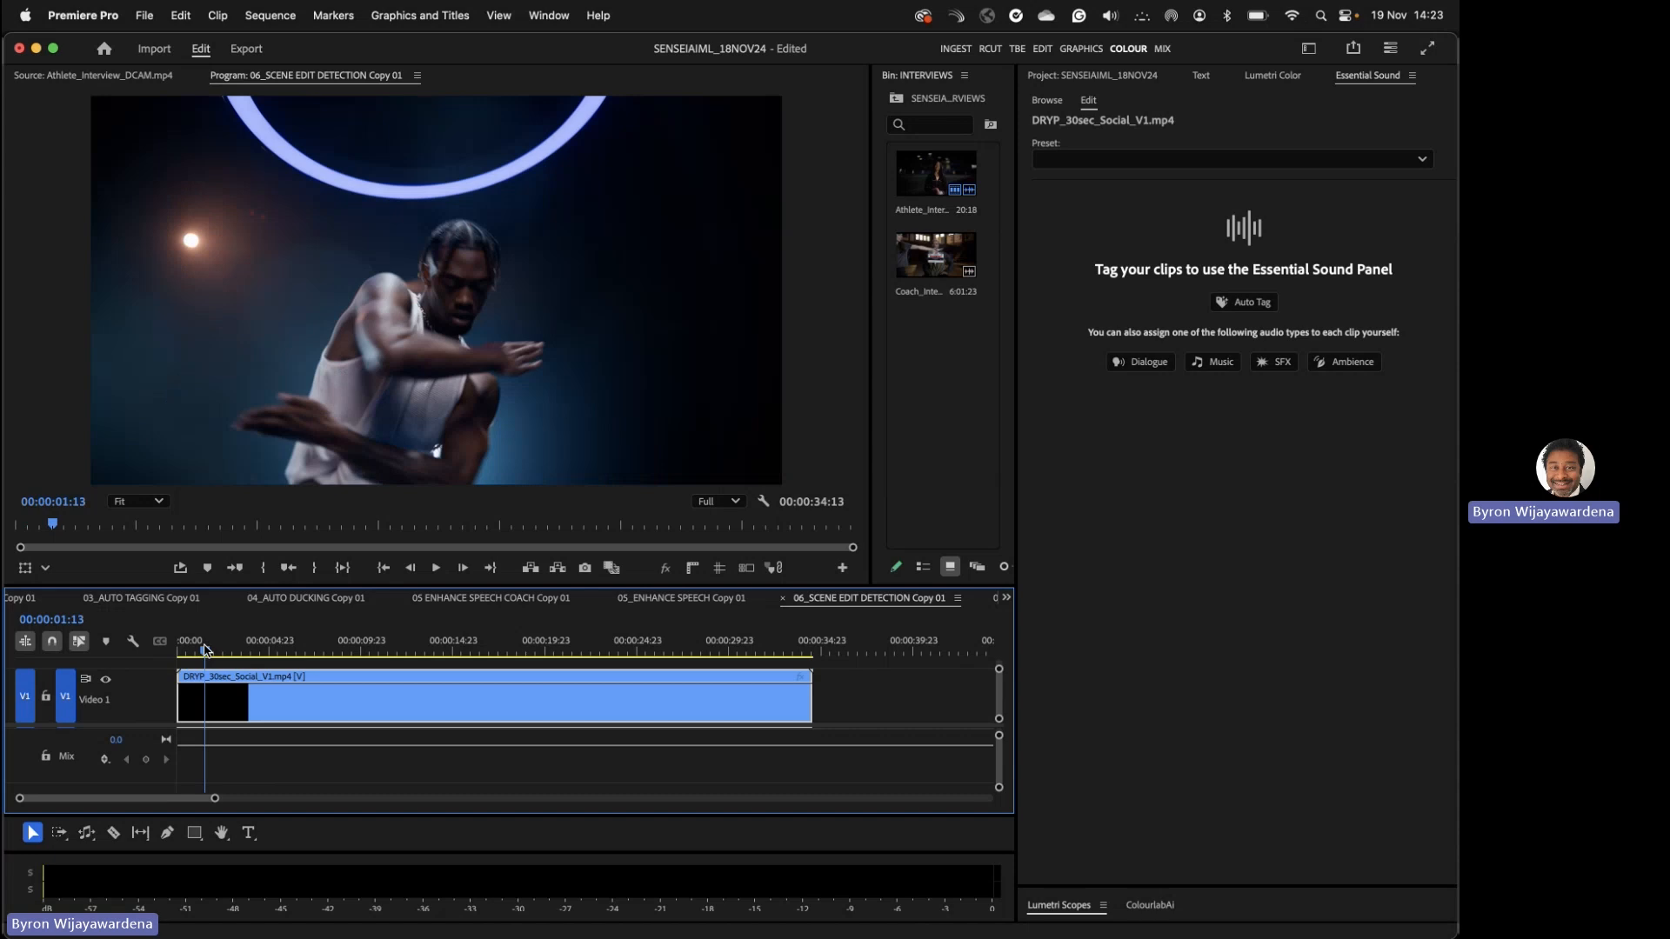
pyautogui.press('Left')
pyautogui.press('Left')
pyautogui.press('Right')
pyautogui.press('Right')
pyautogui.press('Left')
pyautogui.press('Right')
pyautogui.press('super+k')
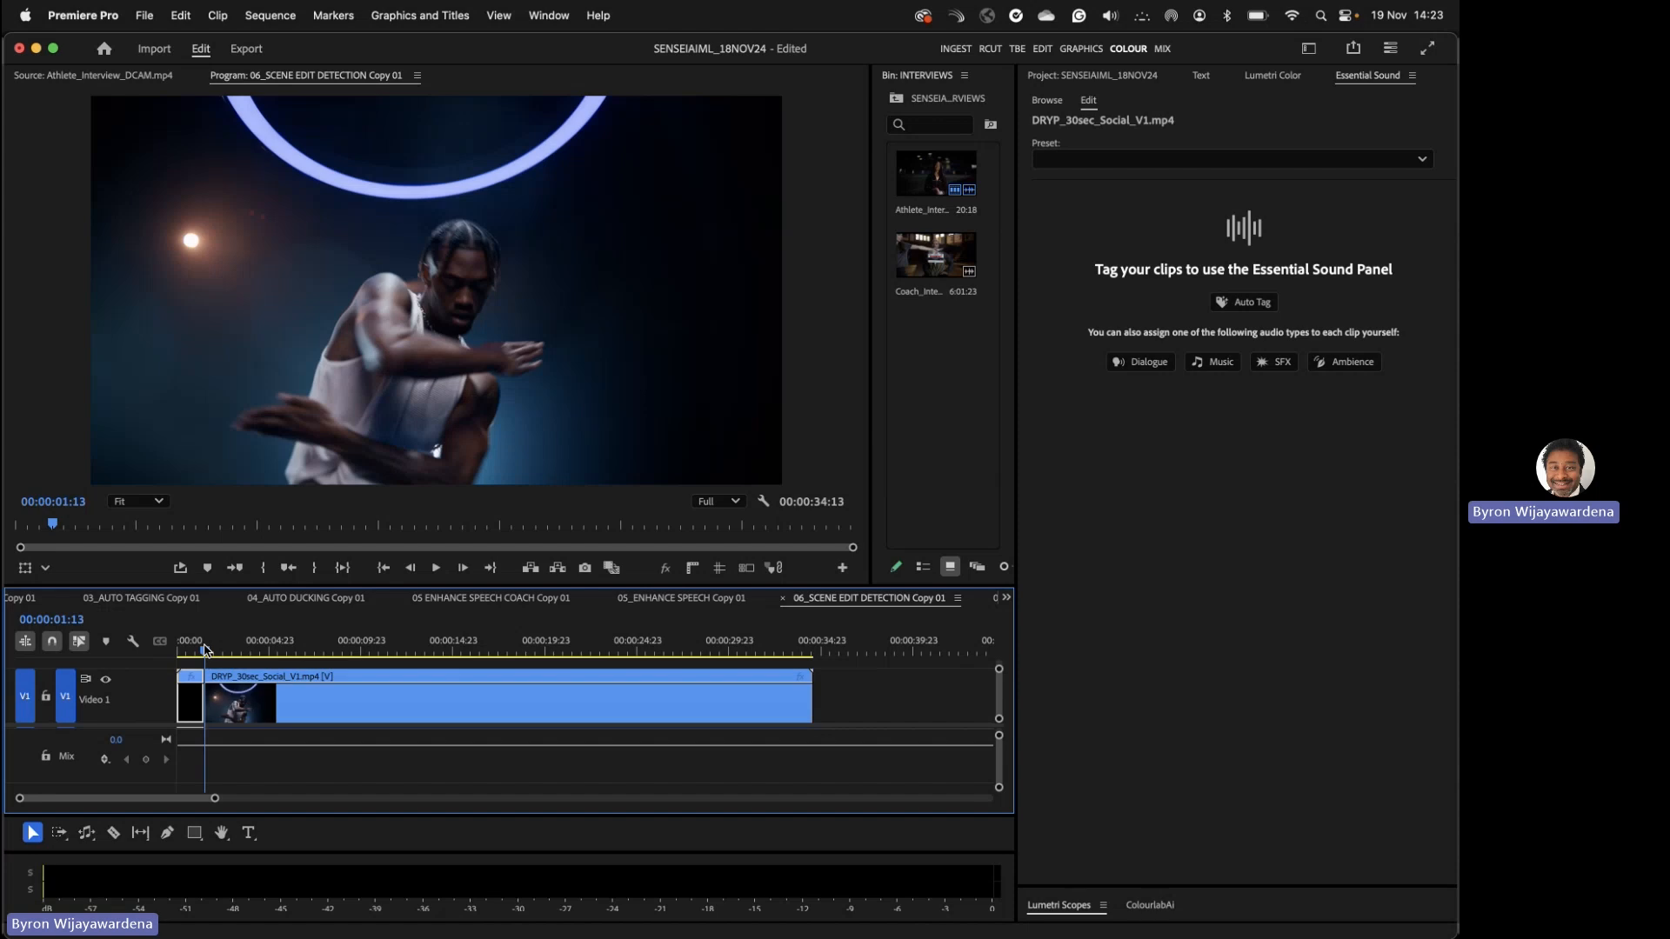
# - Try a second manual cut at the shot change at 00:00:03:12, and undo both manual cuts
pyautogui.press('space')
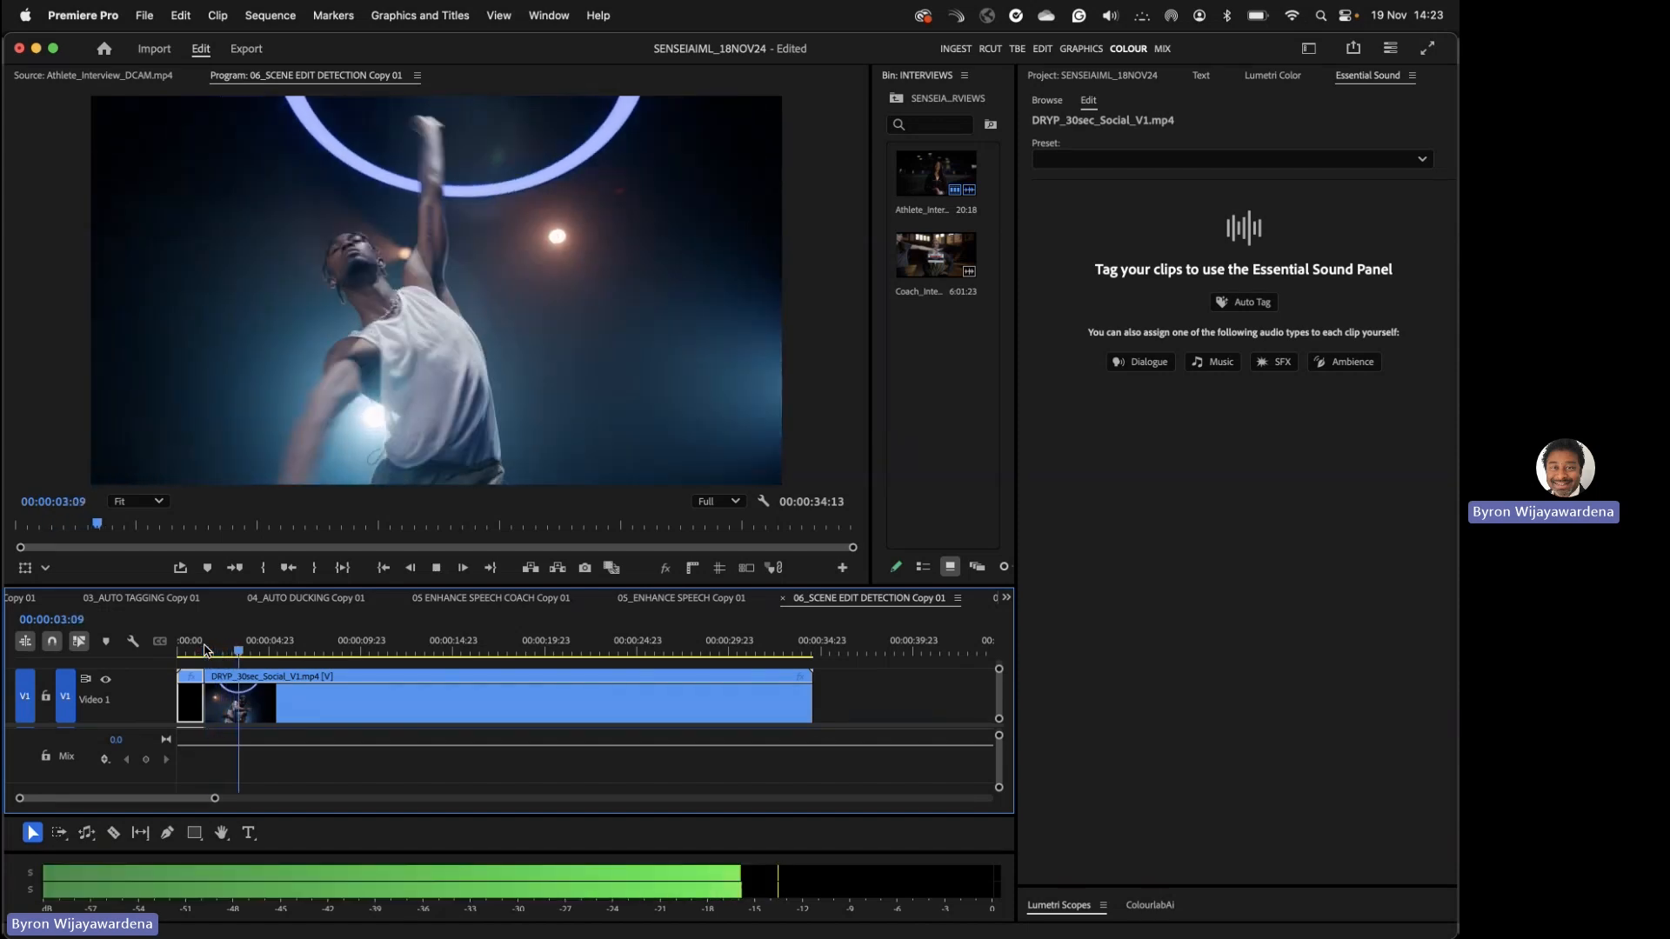
pyautogui.press('space')
pyautogui.press('Left')
pyautogui.press('Left')
pyautogui.press('Left')
pyautogui.press('Left')
pyautogui.press('Left')
pyautogui.press('Left')
pyautogui.press('Left')
pyautogui.press('Left')
pyautogui.press('Left')
pyautogui.press('Left')
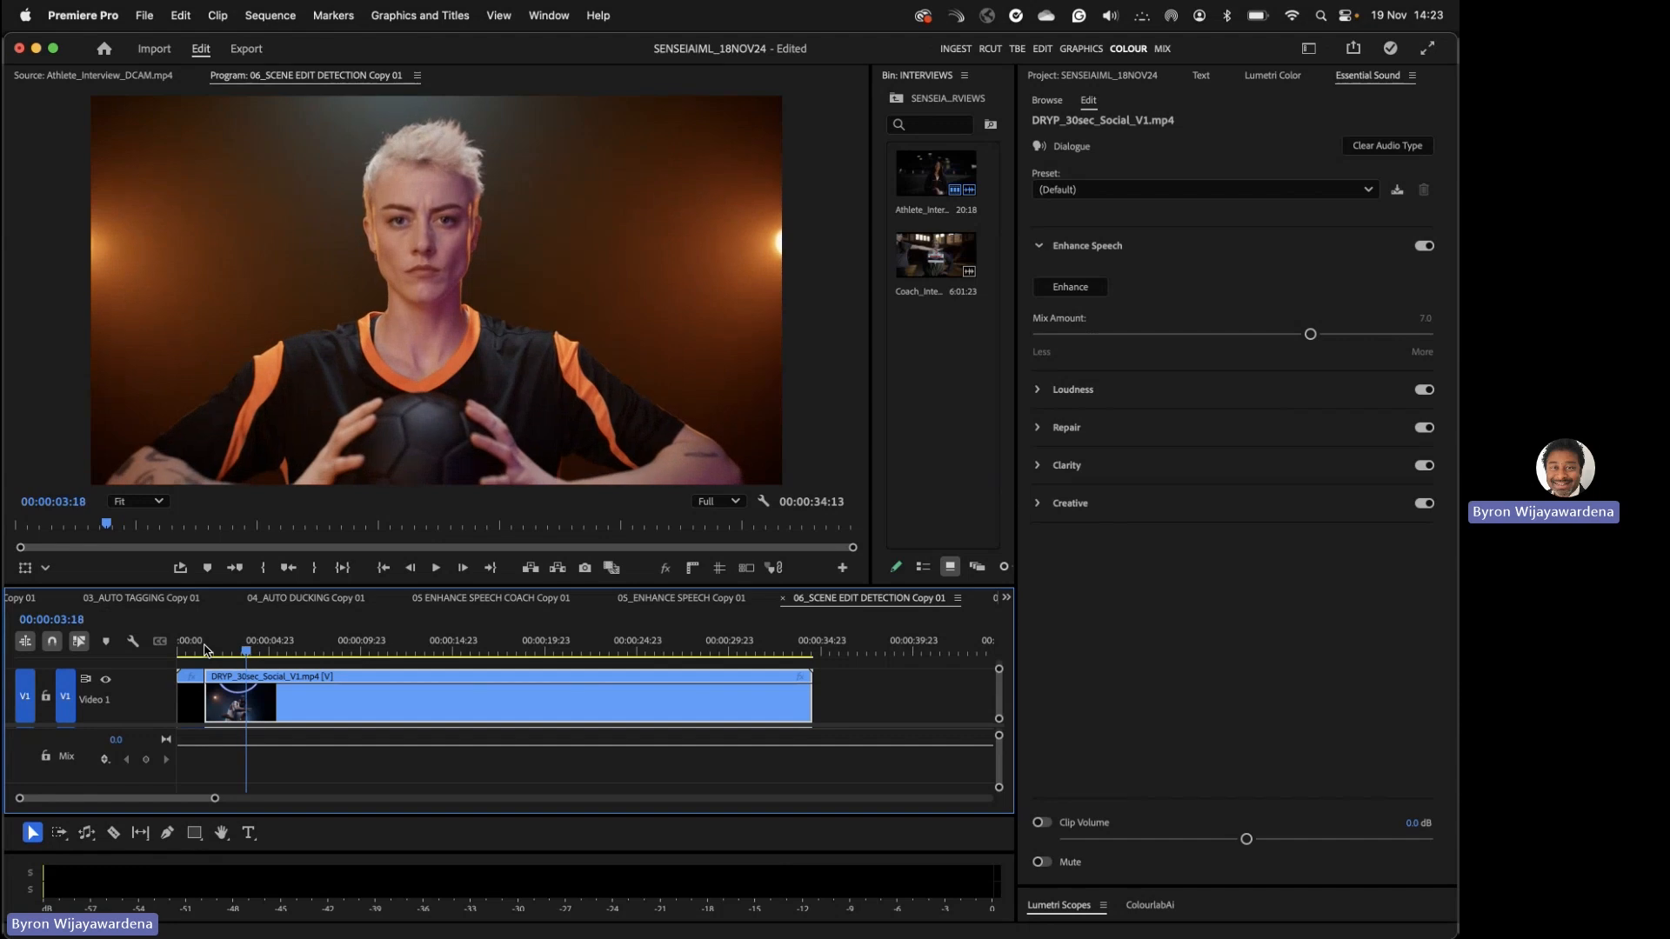
pyautogui.press('Left')
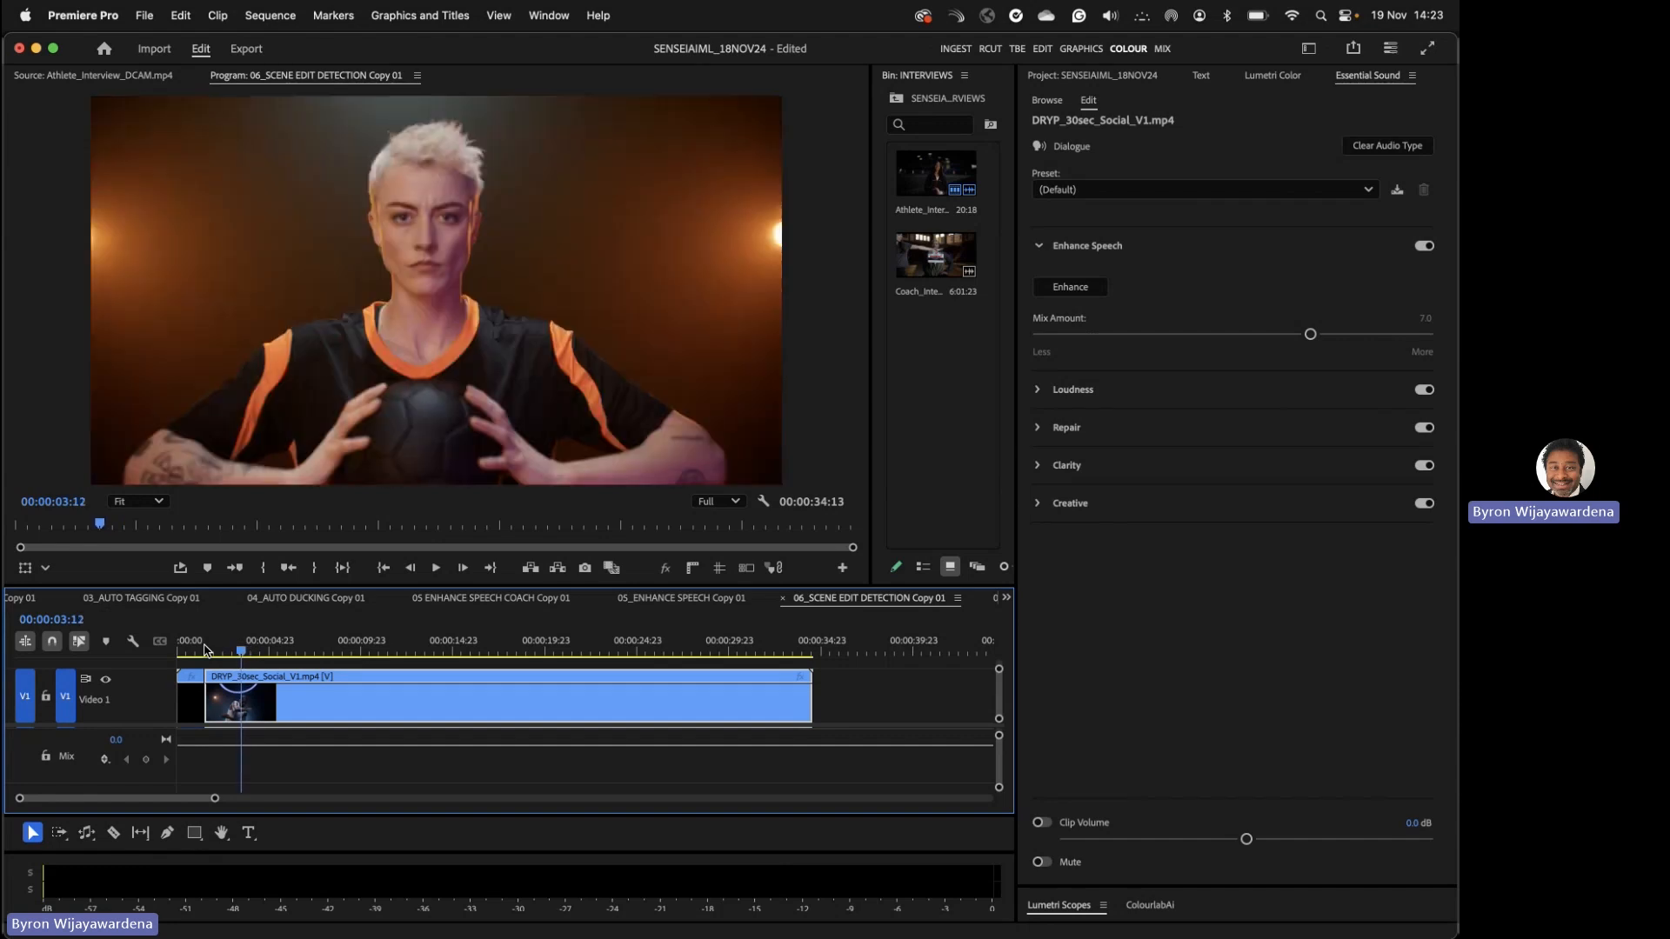
pyautogui.press('cmd+k')
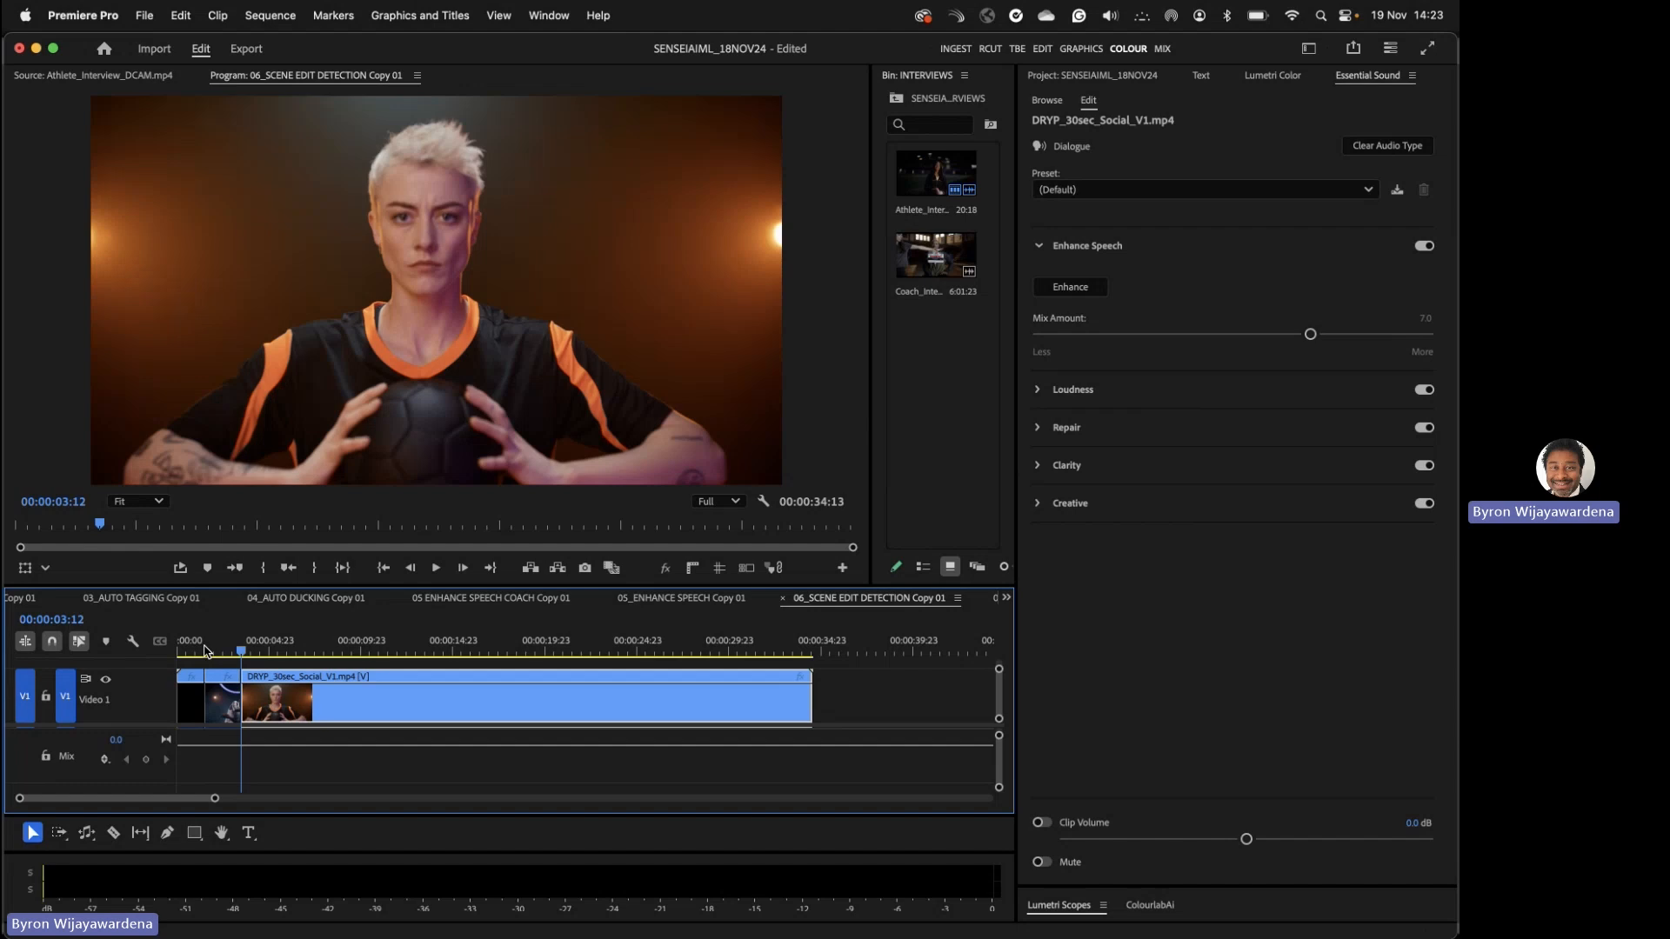
pyautogui.press('super+z')
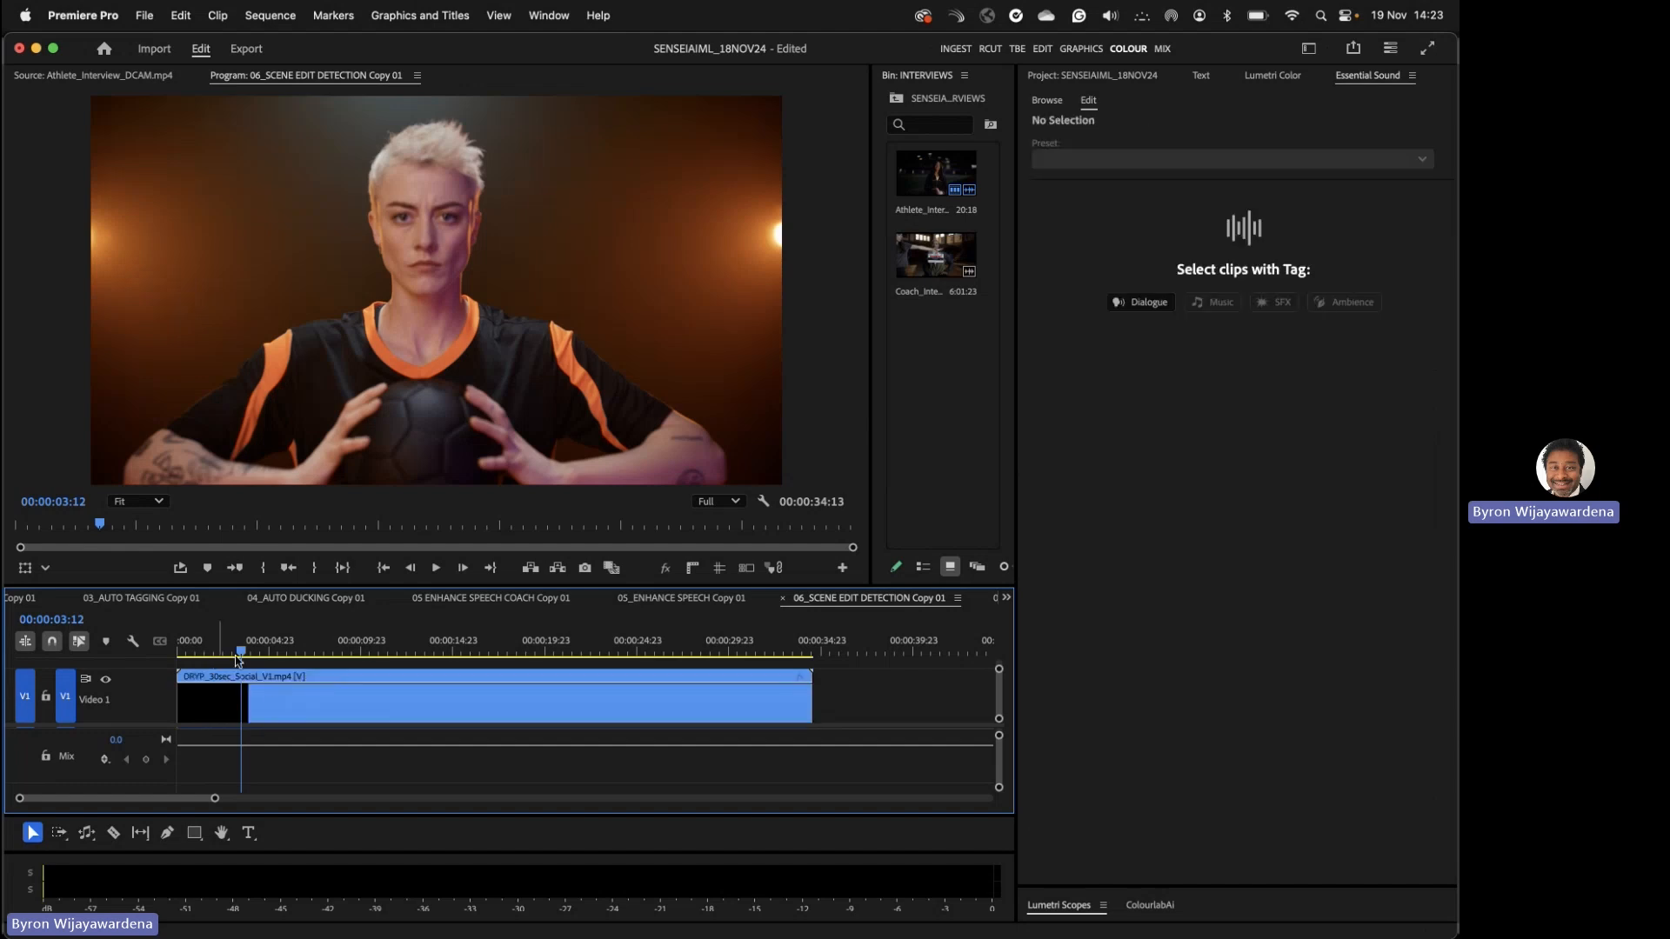
# - Run Scene Edit Detection on DRYP_30sec_Social_V1.mp4, applying cuts, creating a bin of subclips and adding clip markers at the detected cut points
pyautogui.rightClick(268, 702)
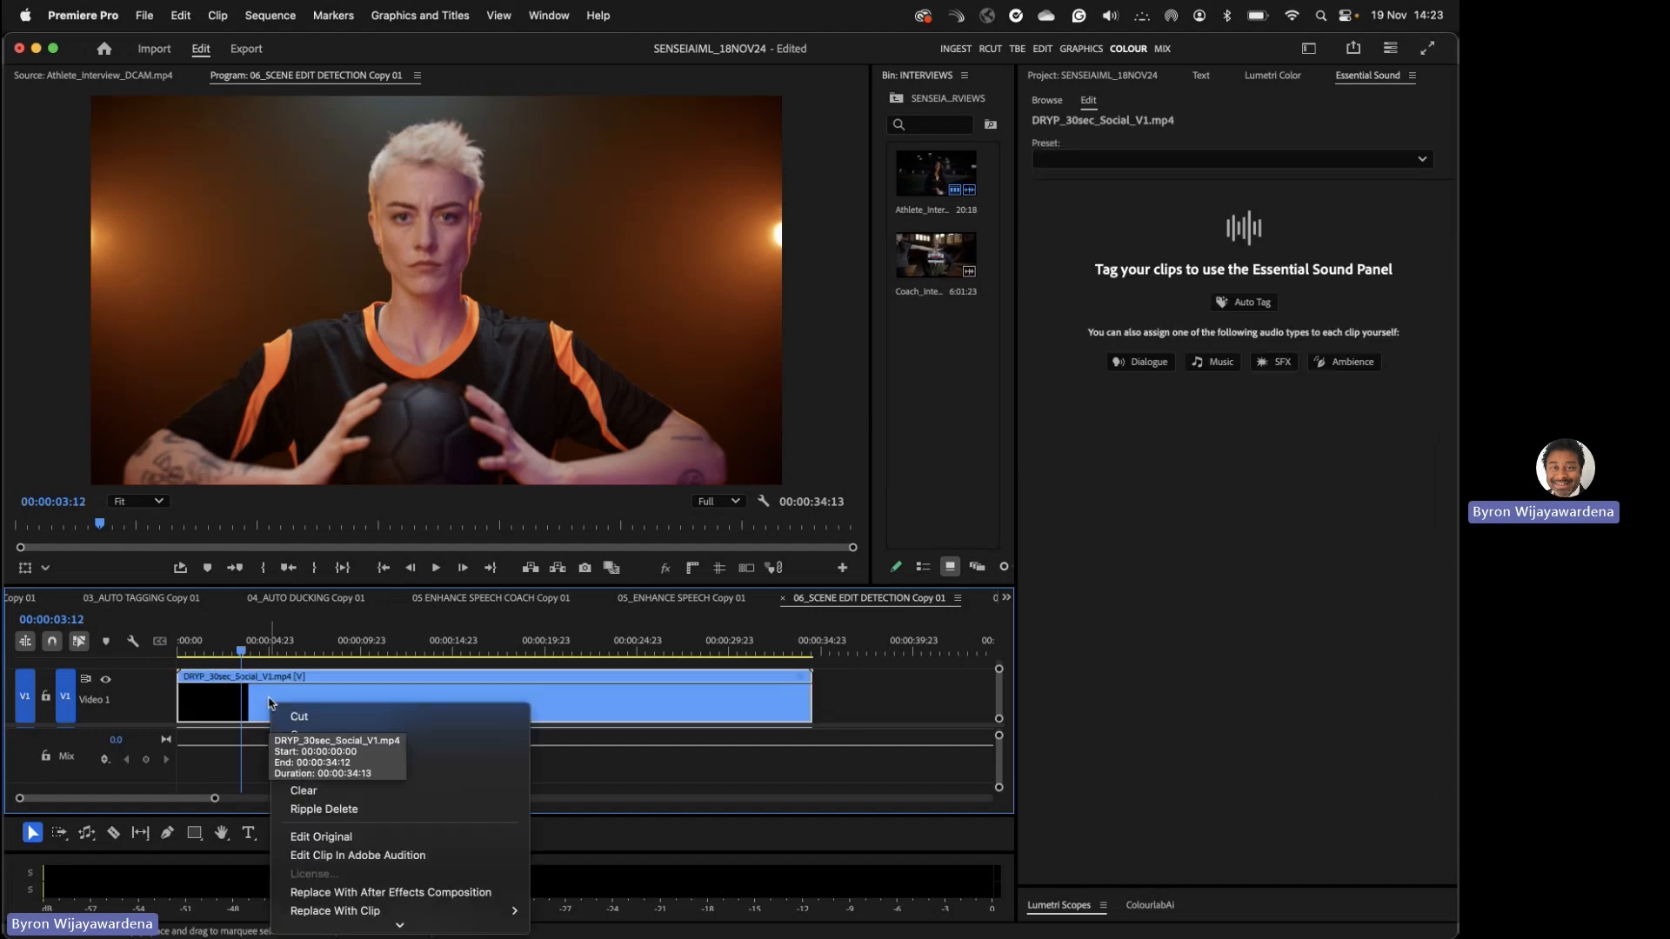
pyautogui.moveTo(355, 920)
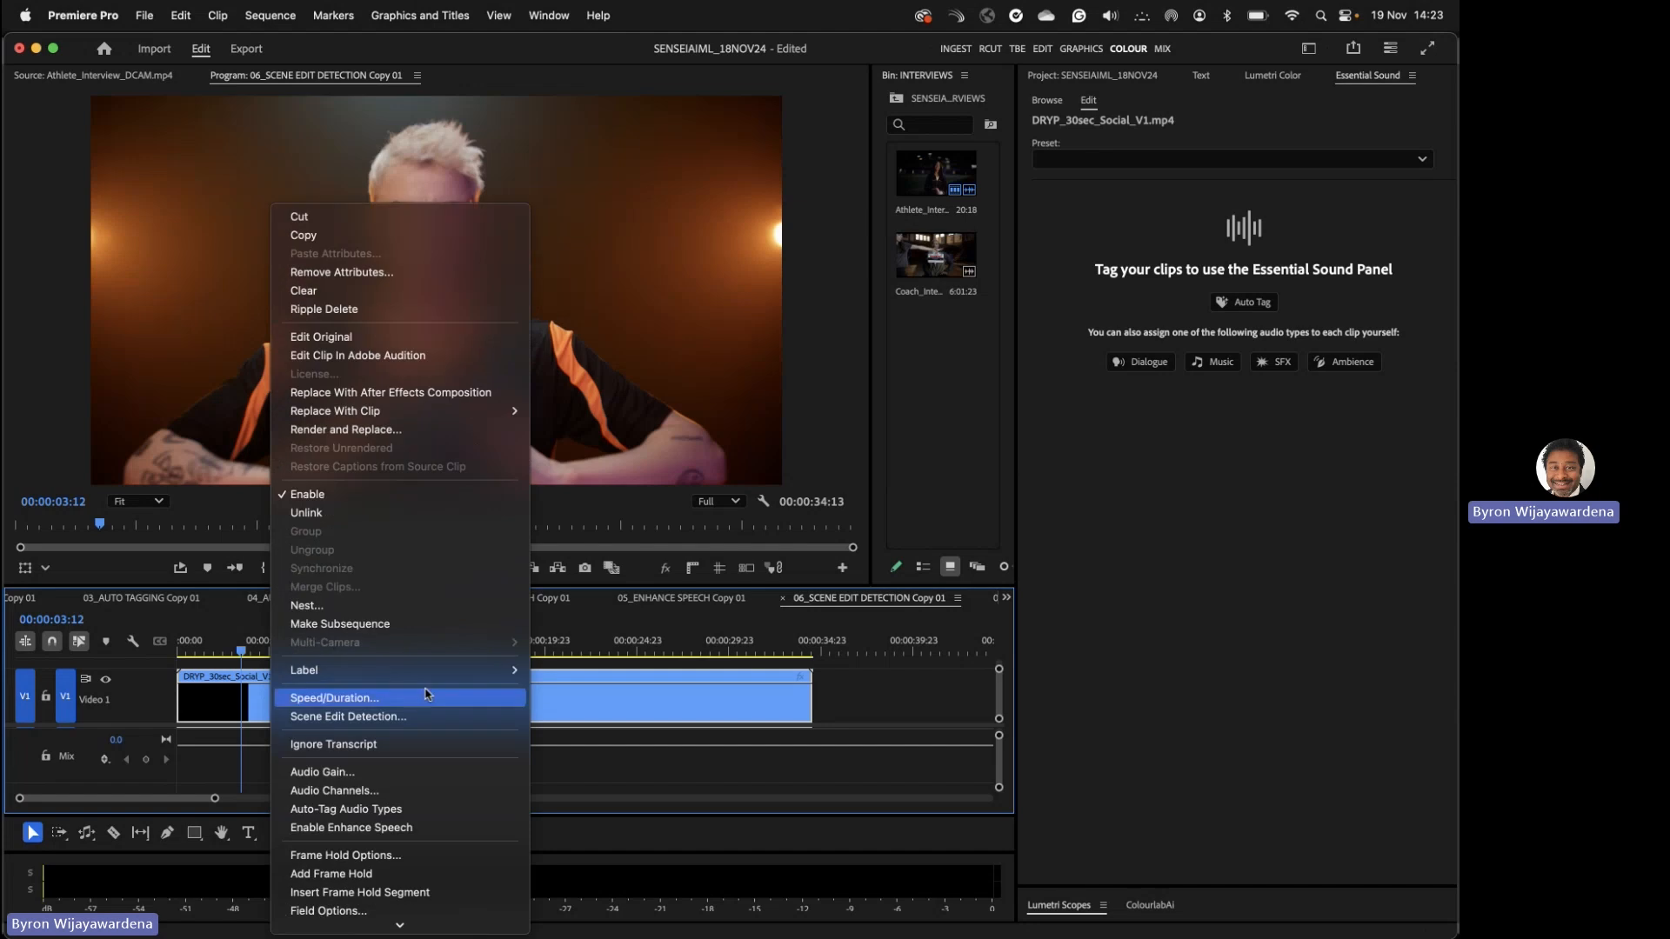
pyautogui.click(419, 723)
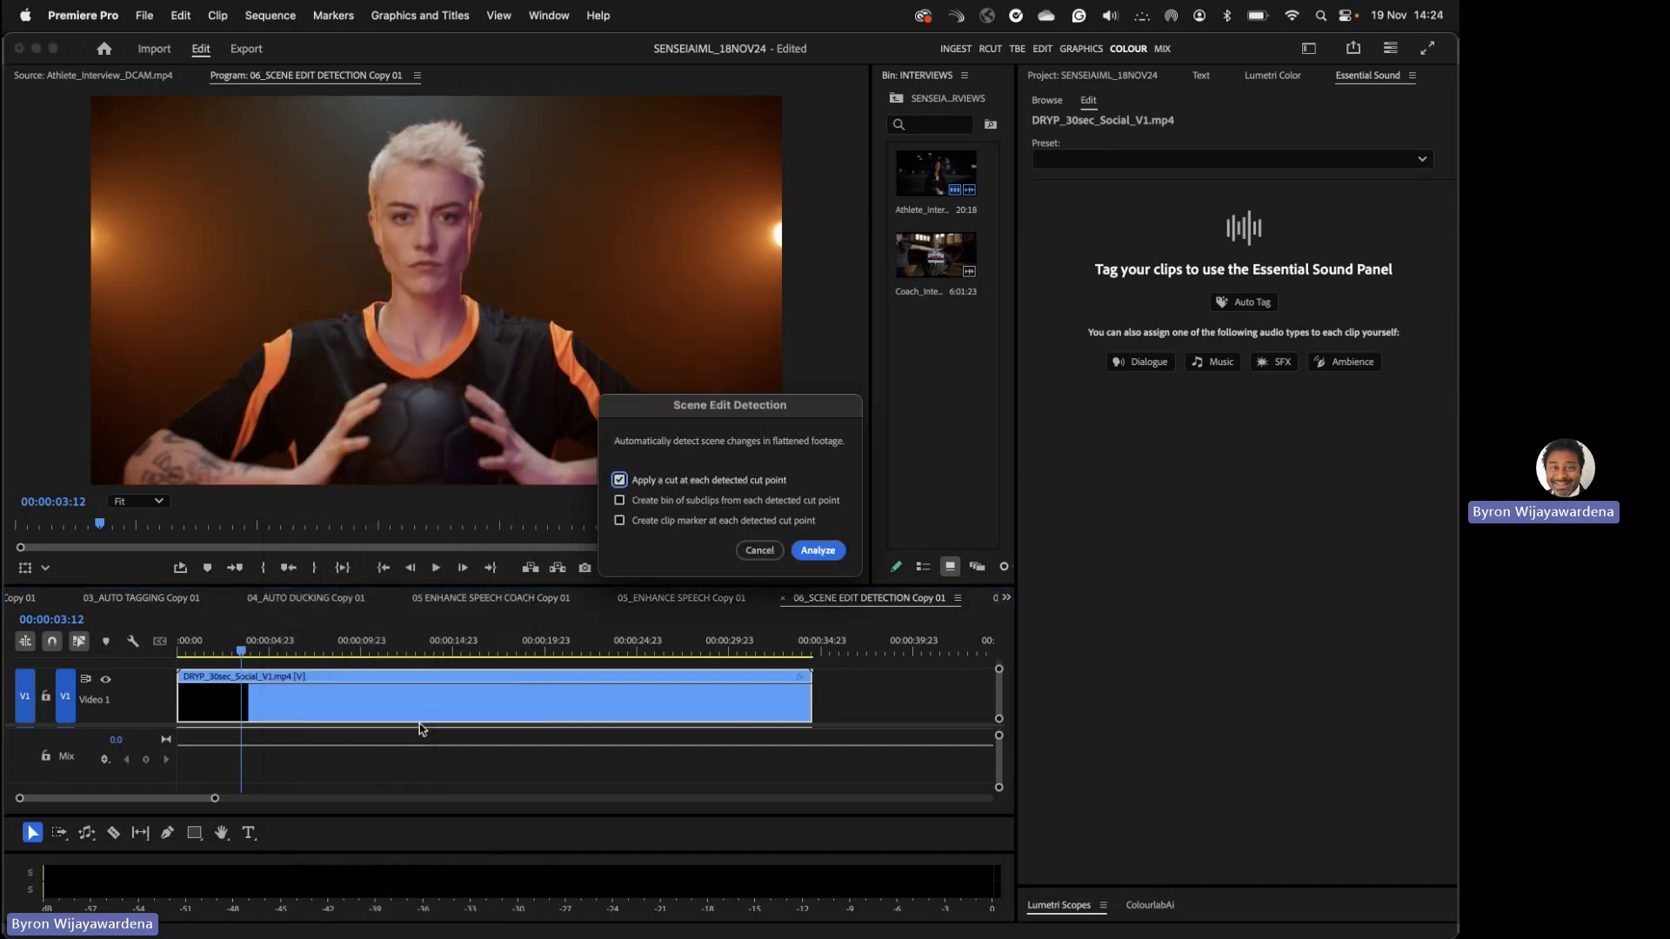
pyautogui.click(727, 503)
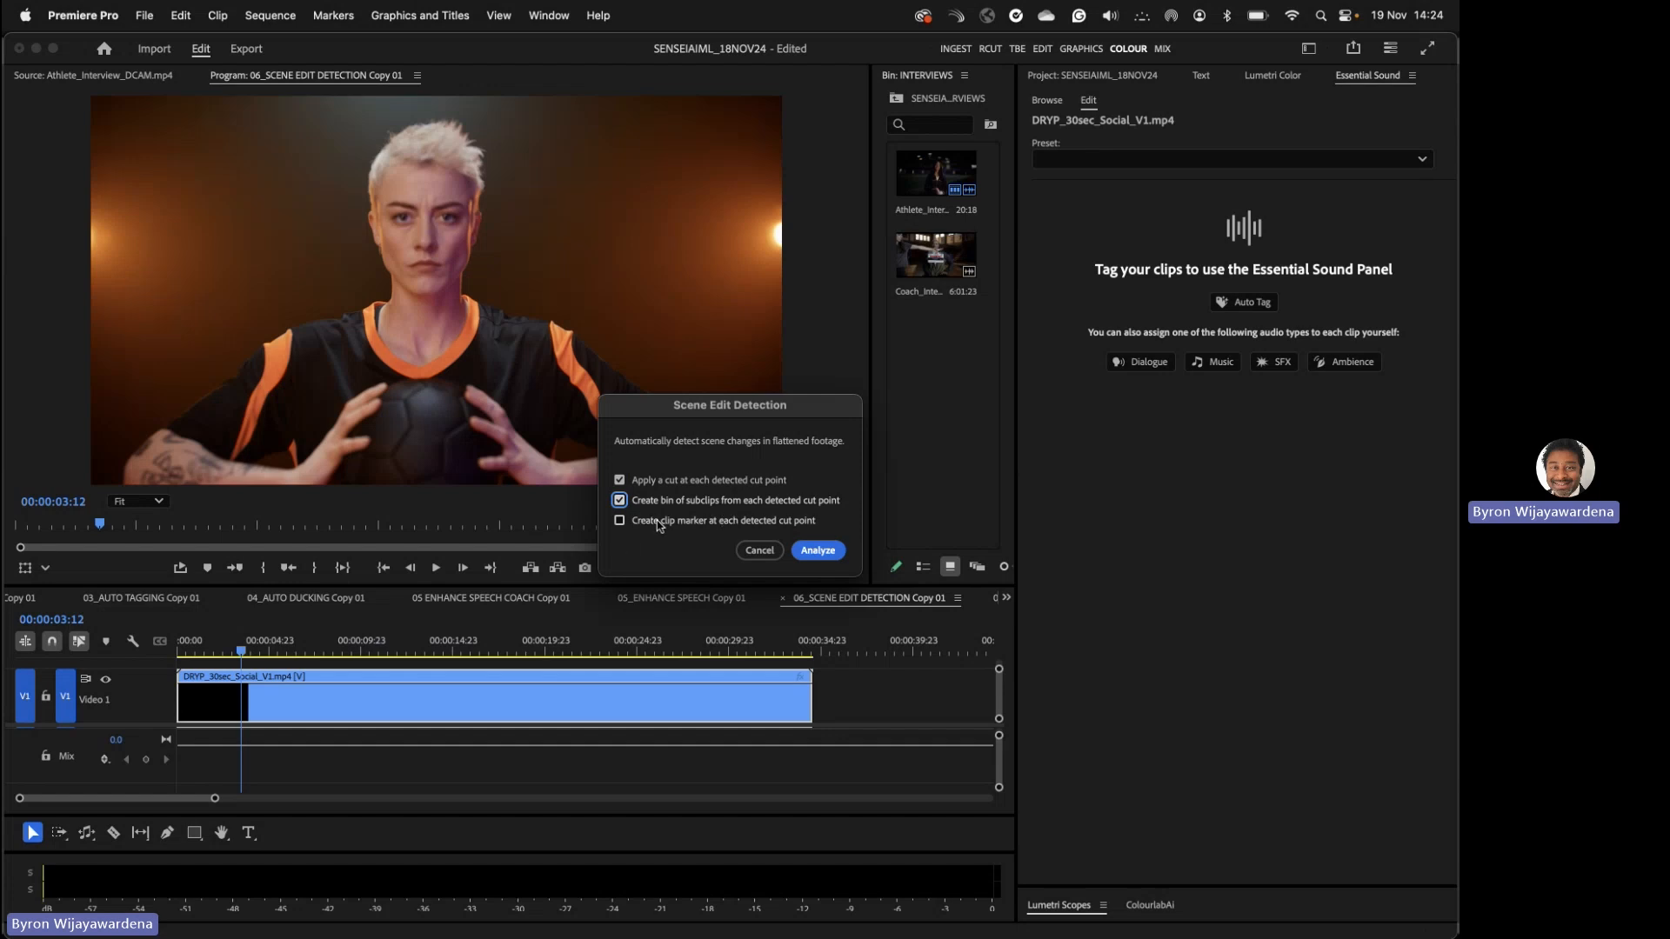
pyautogui.click(731, 524)
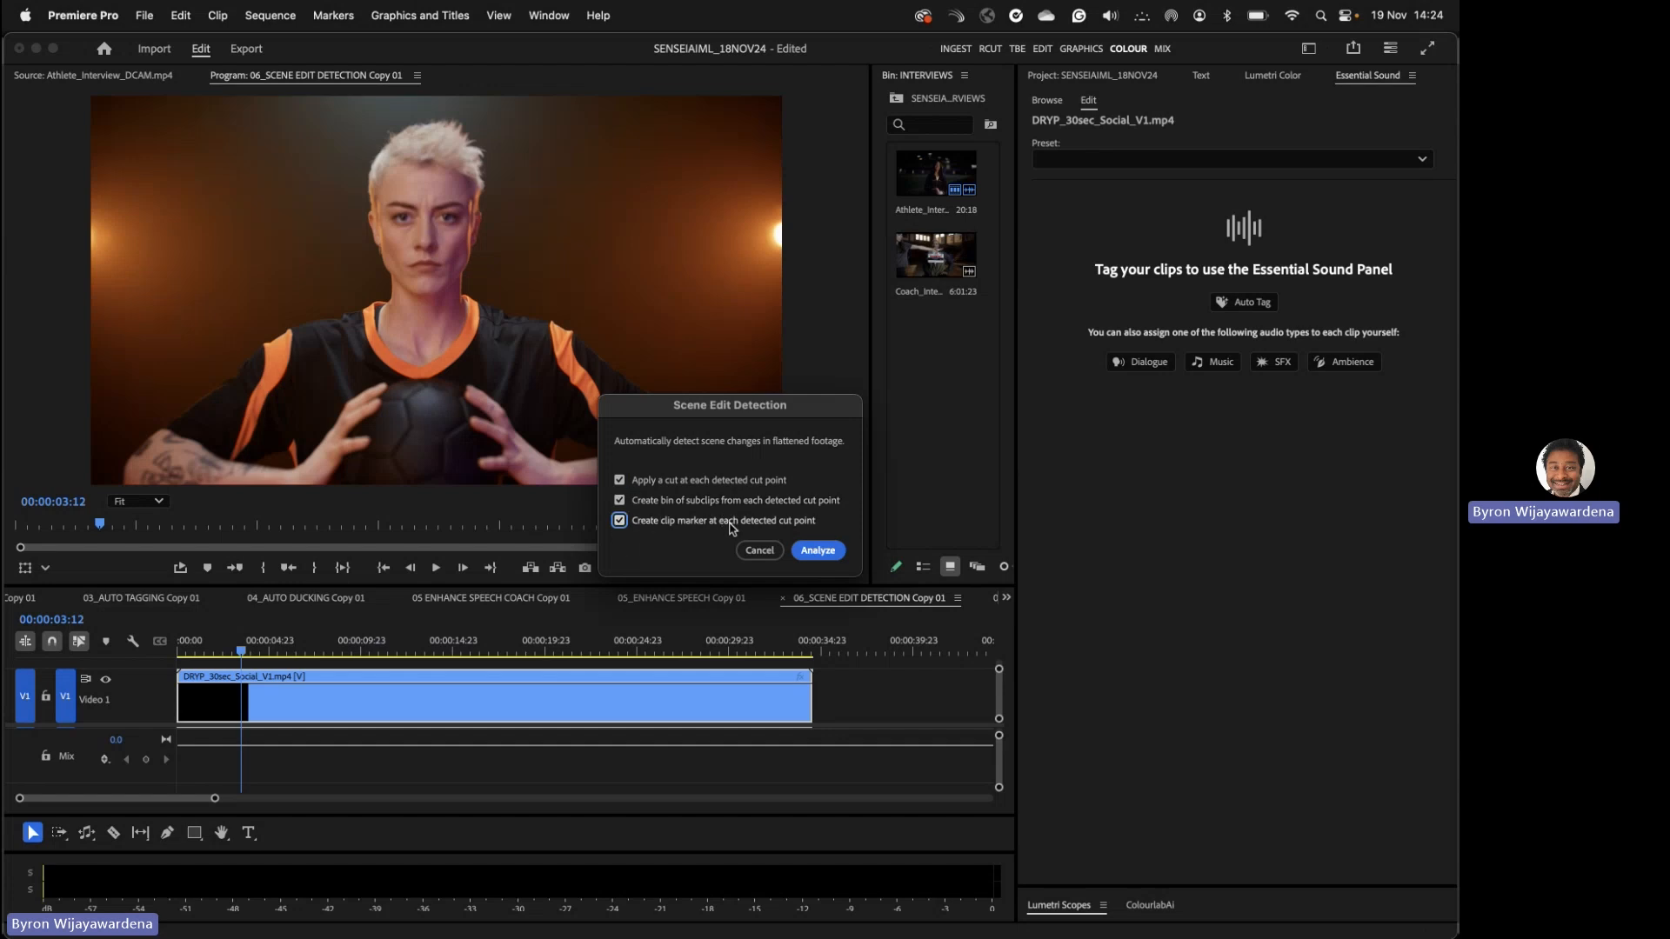
pyautogui.click(817, 551)
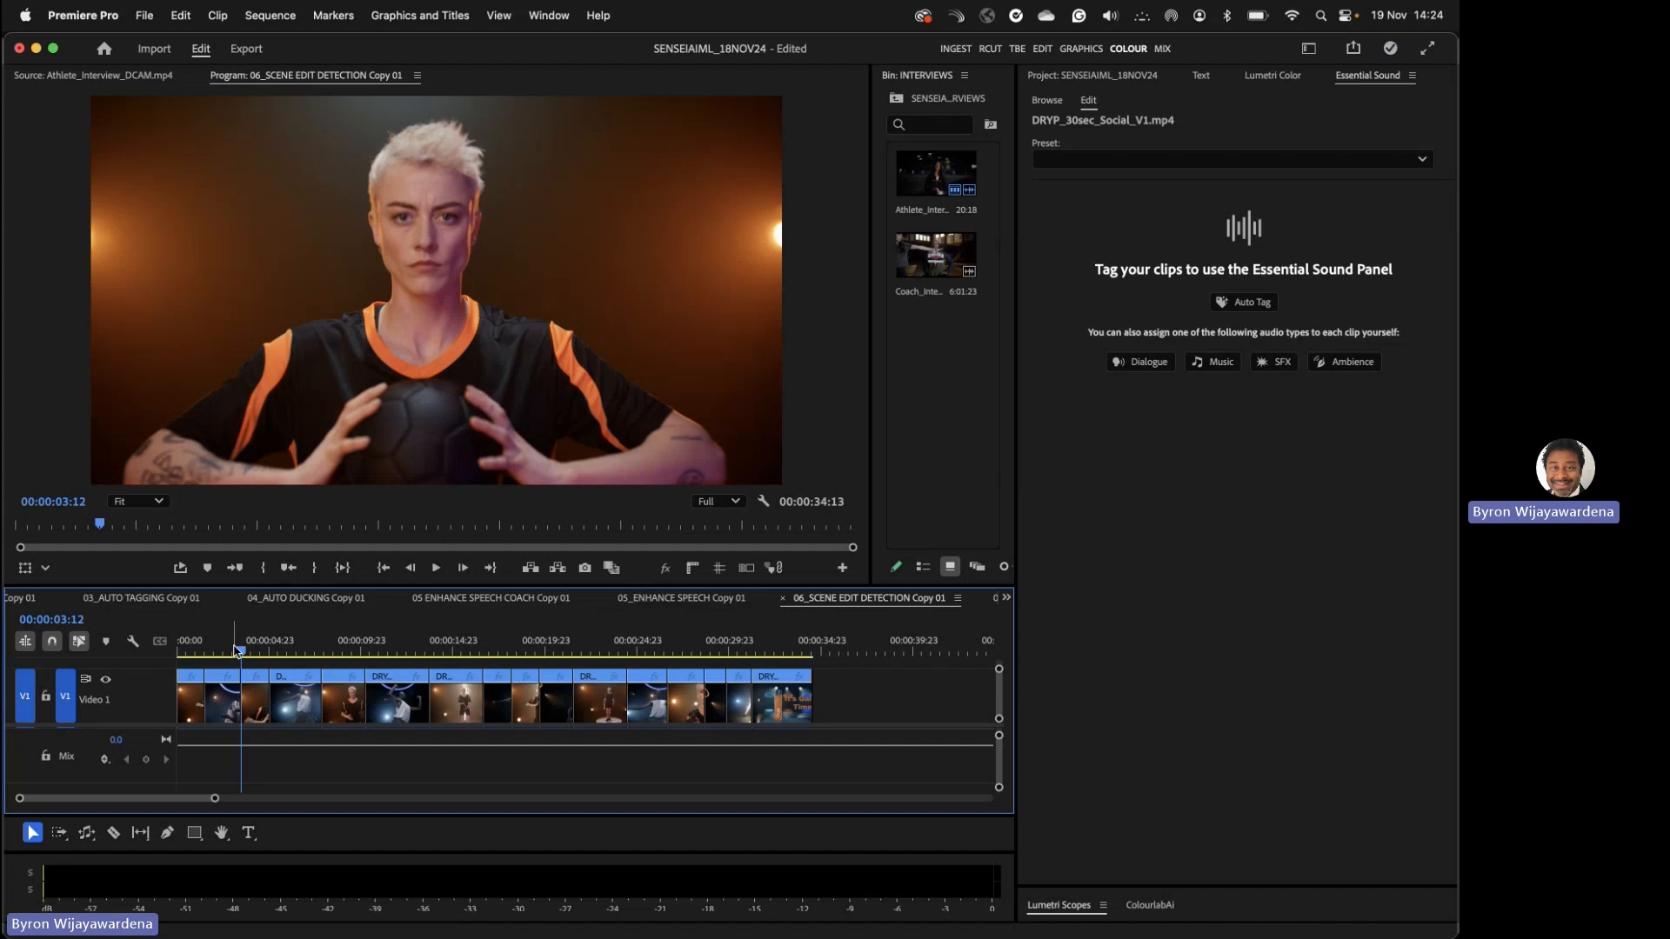
# - Jump between the first detected edit points and compare the frames on either side of the cut at 00:00:01:13
pyautogui.press('Up')
pyautogui.press('Down')
pyautogui.press('Down')
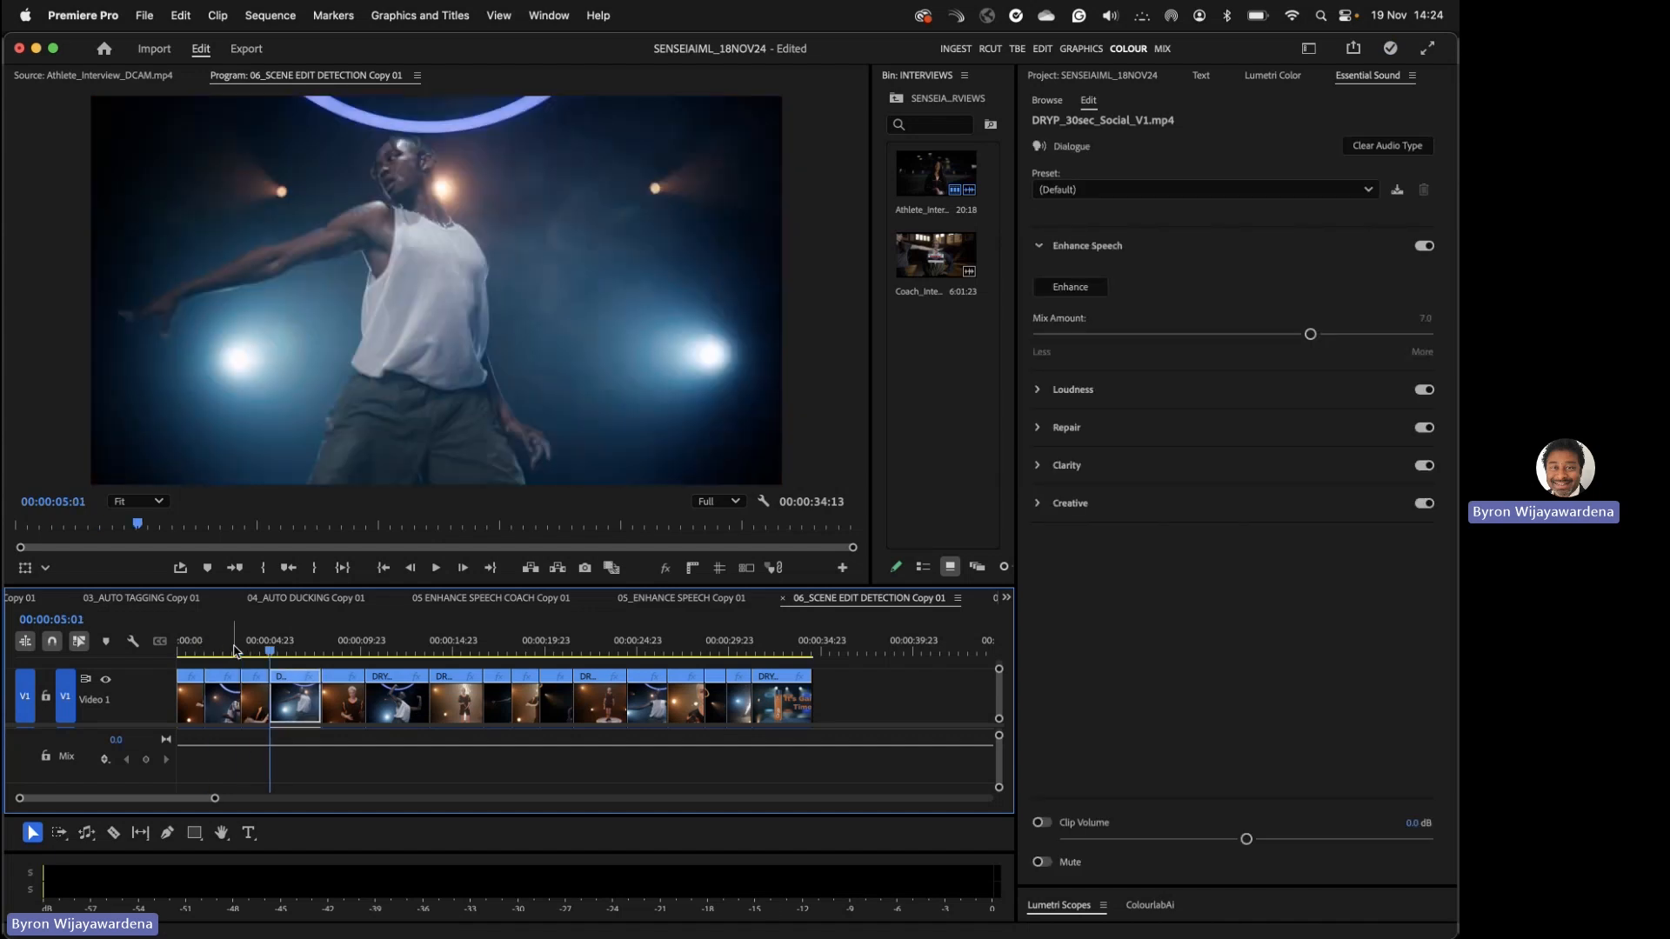
pyautogui.press('Up')
pyautogui.press('Up')
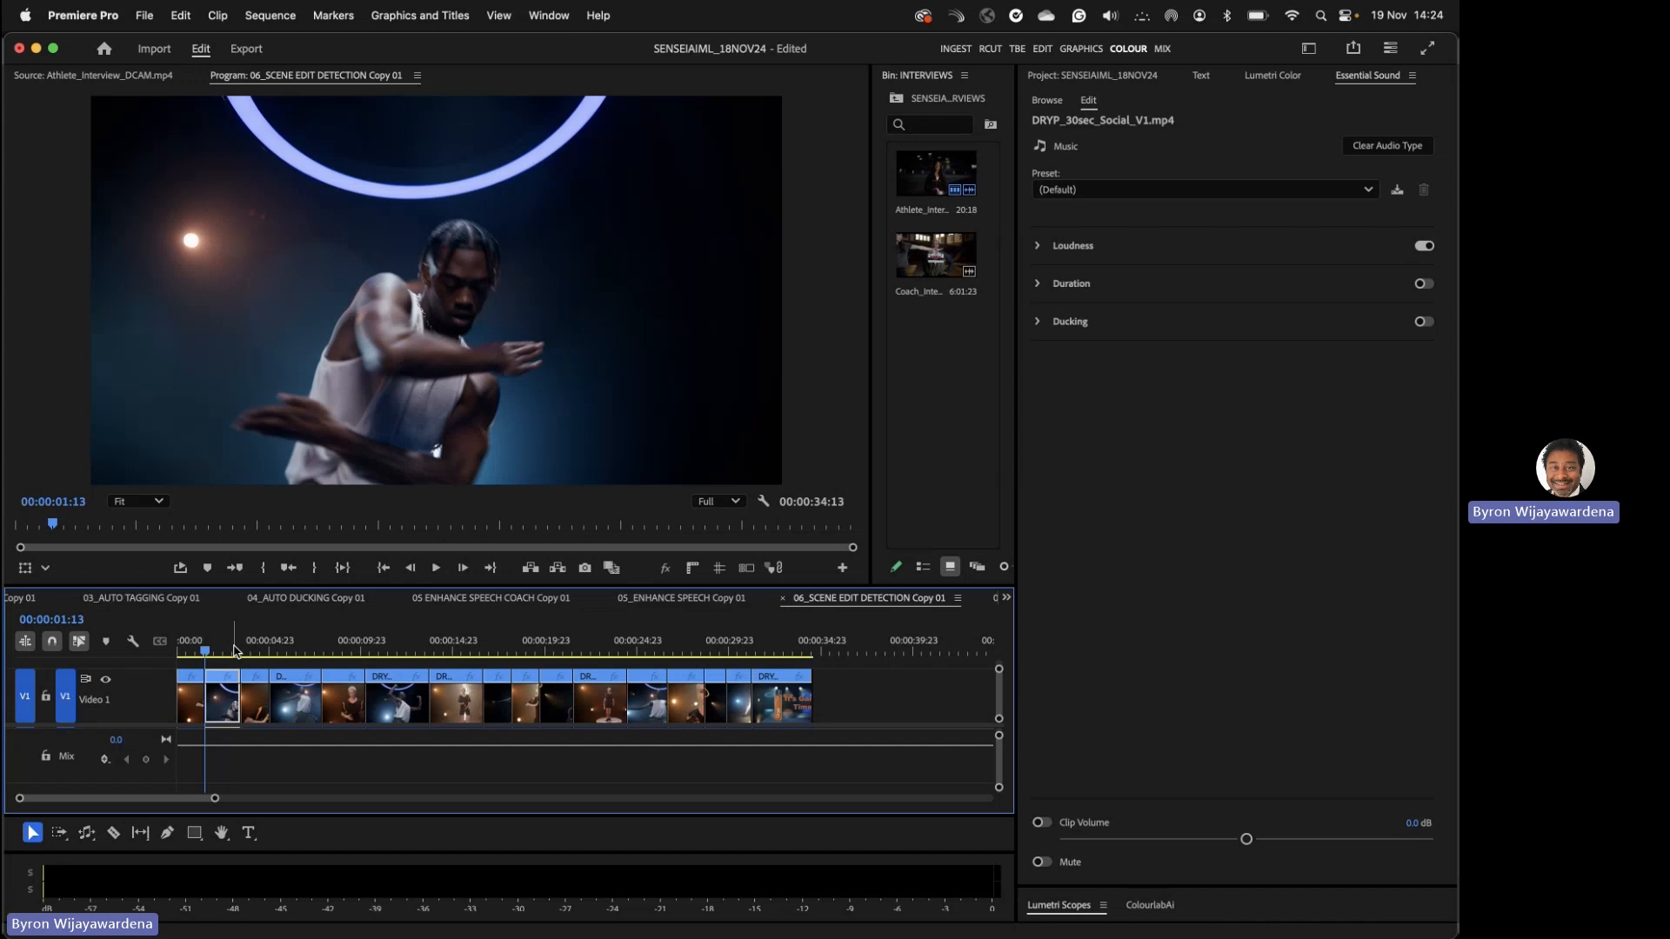
pyautogui.press('Left')
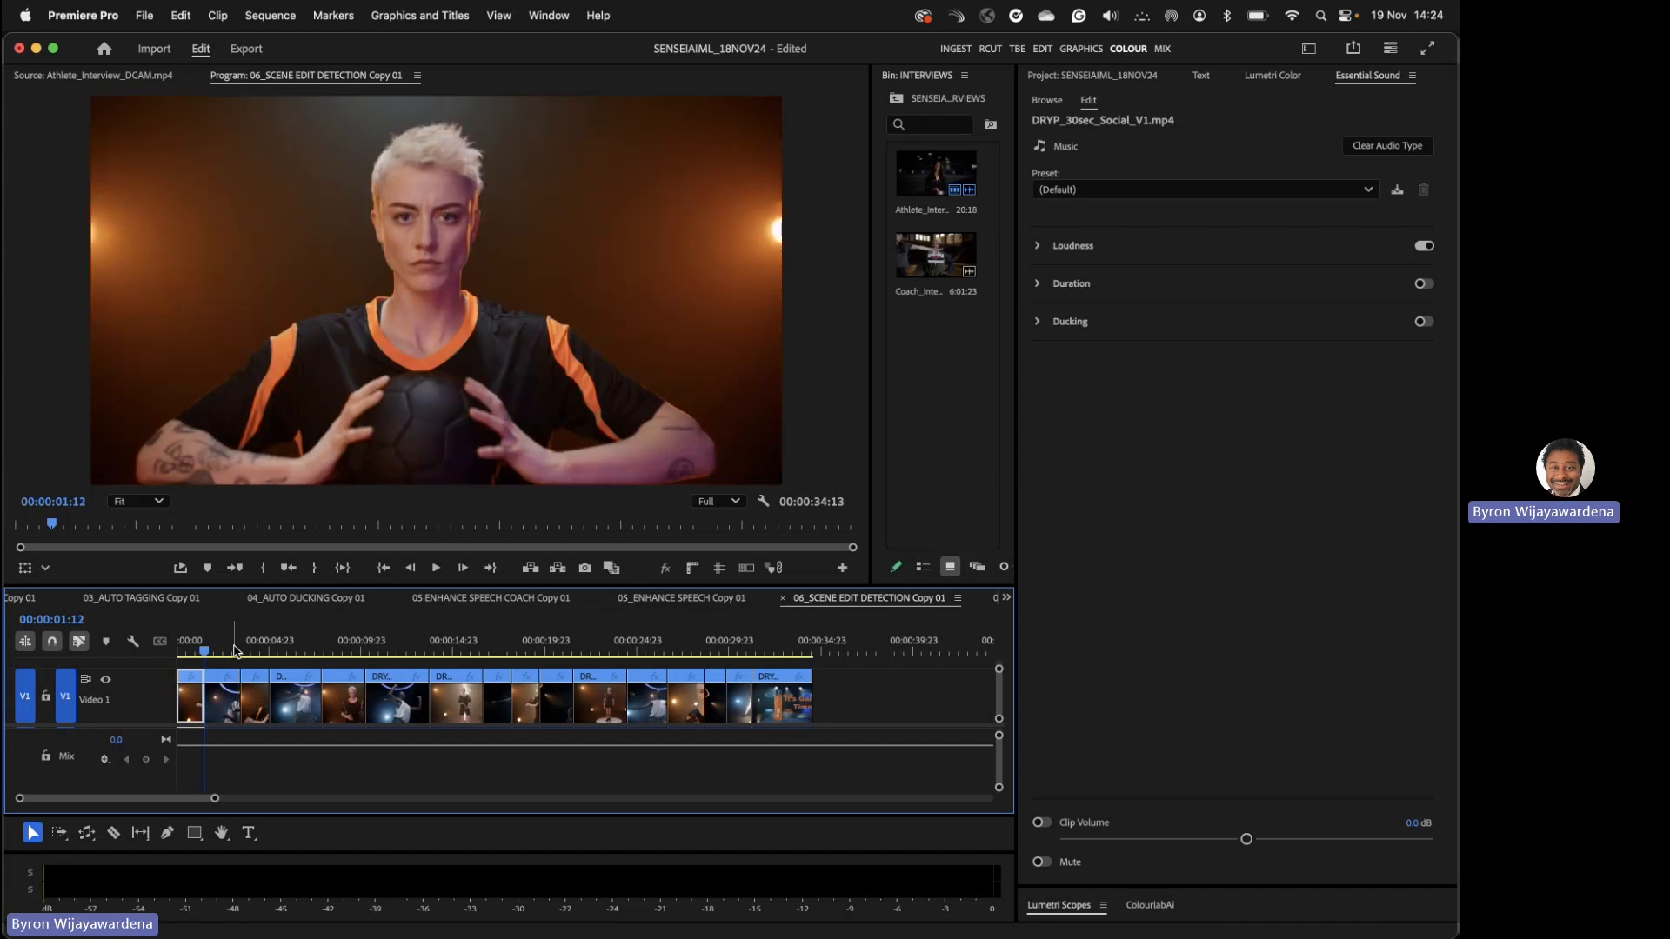
pyautogui.press('Right')
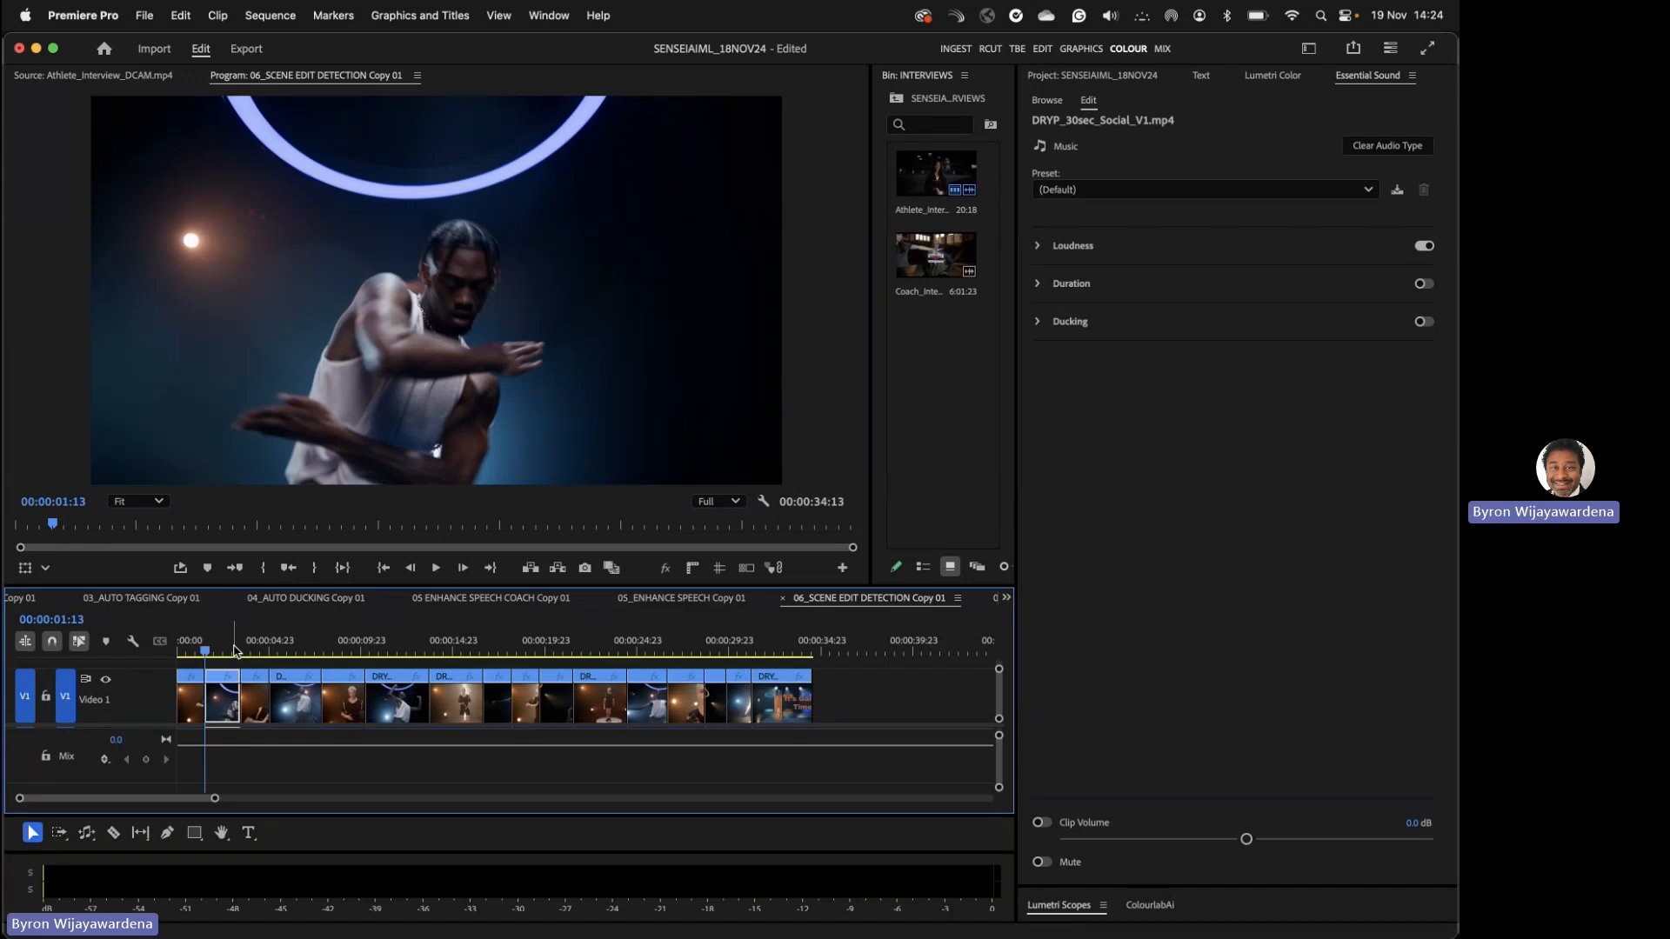
pyautogui.press('Right')
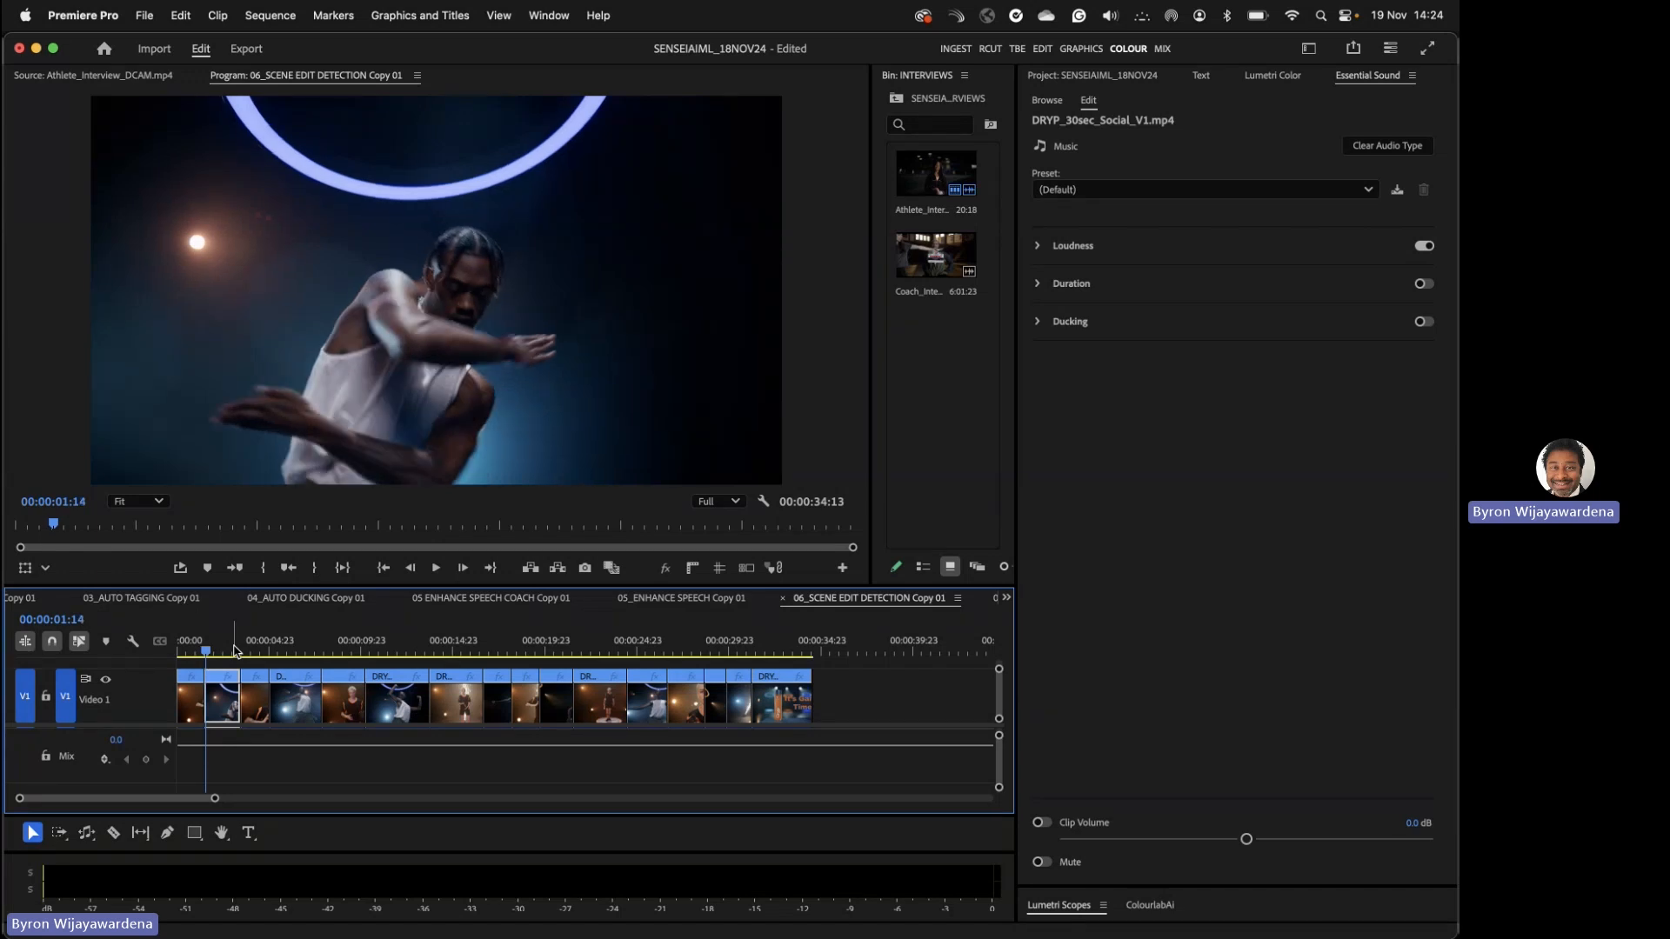
# - Check the frames around the detected cut at 00:00:03:12 and continue to the edit point at 00:00:07:21
pyautogui.click(238, 651)
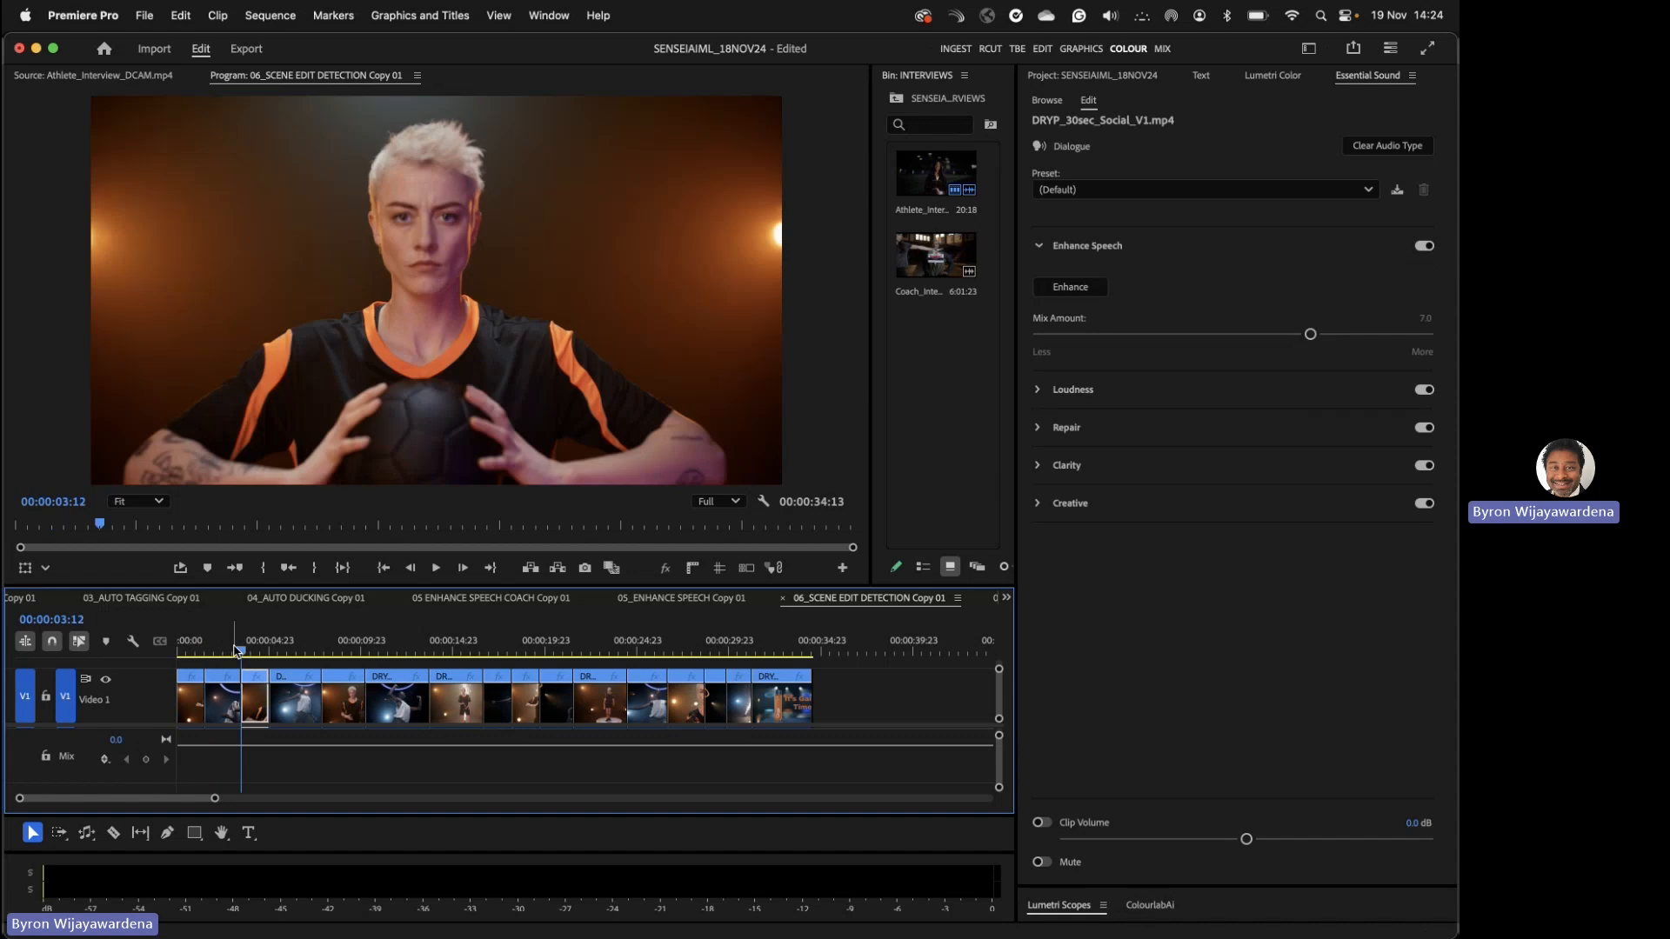
pyautogui.press('Left')
pyautogui.press('Right')
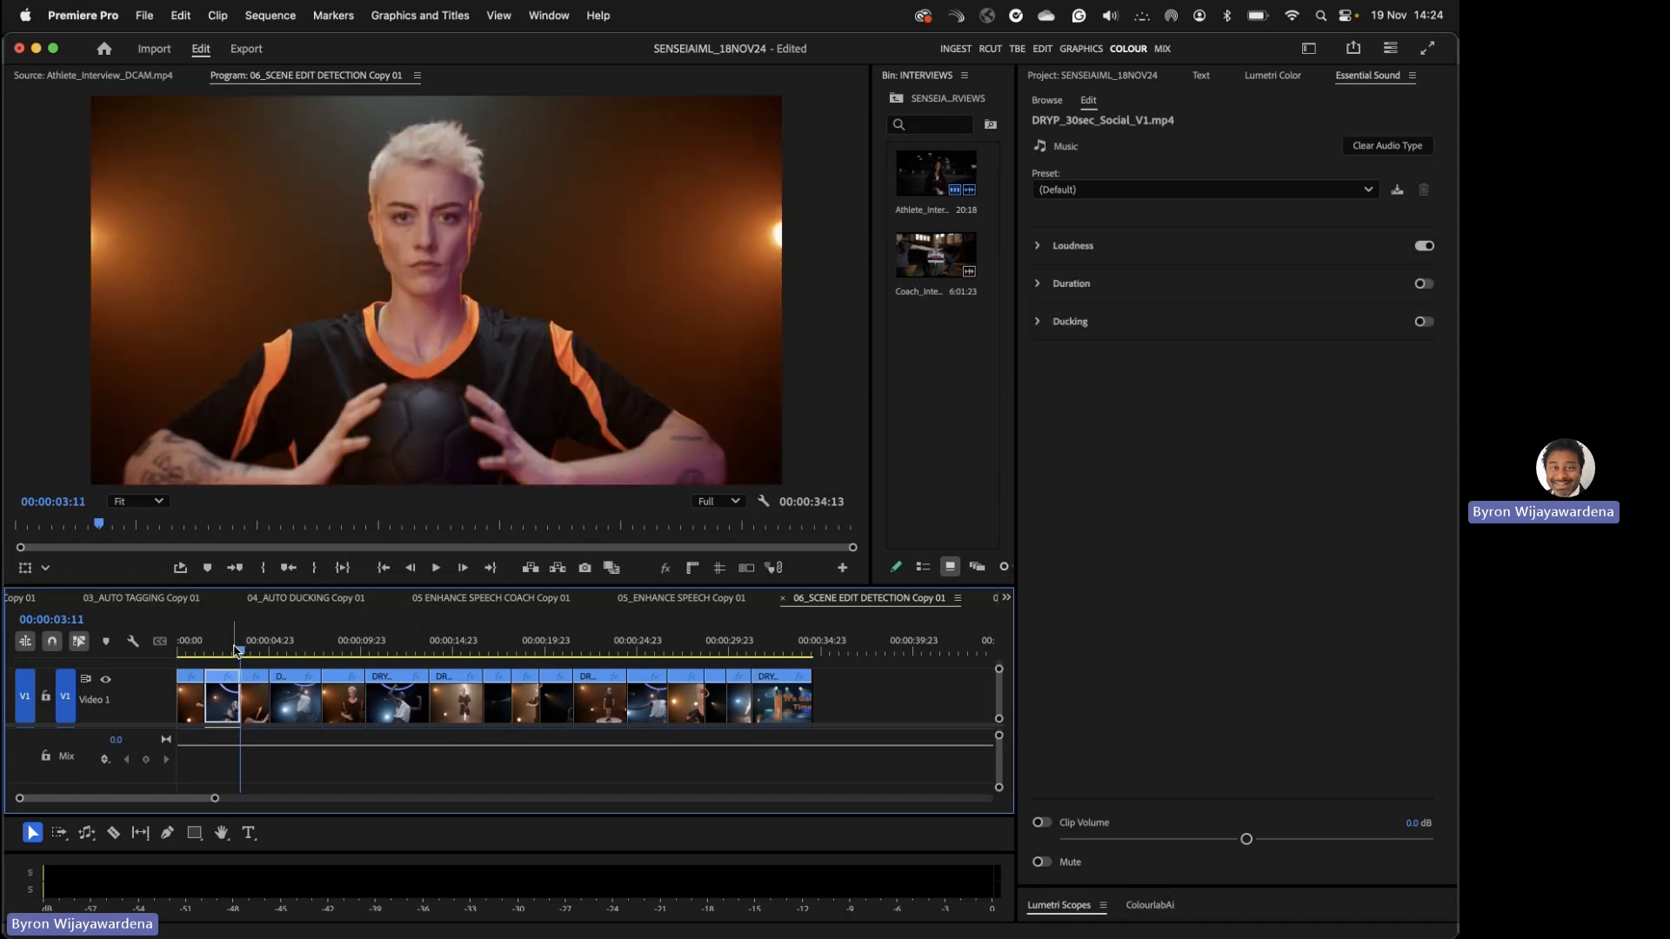
pyautogui.press('Right')
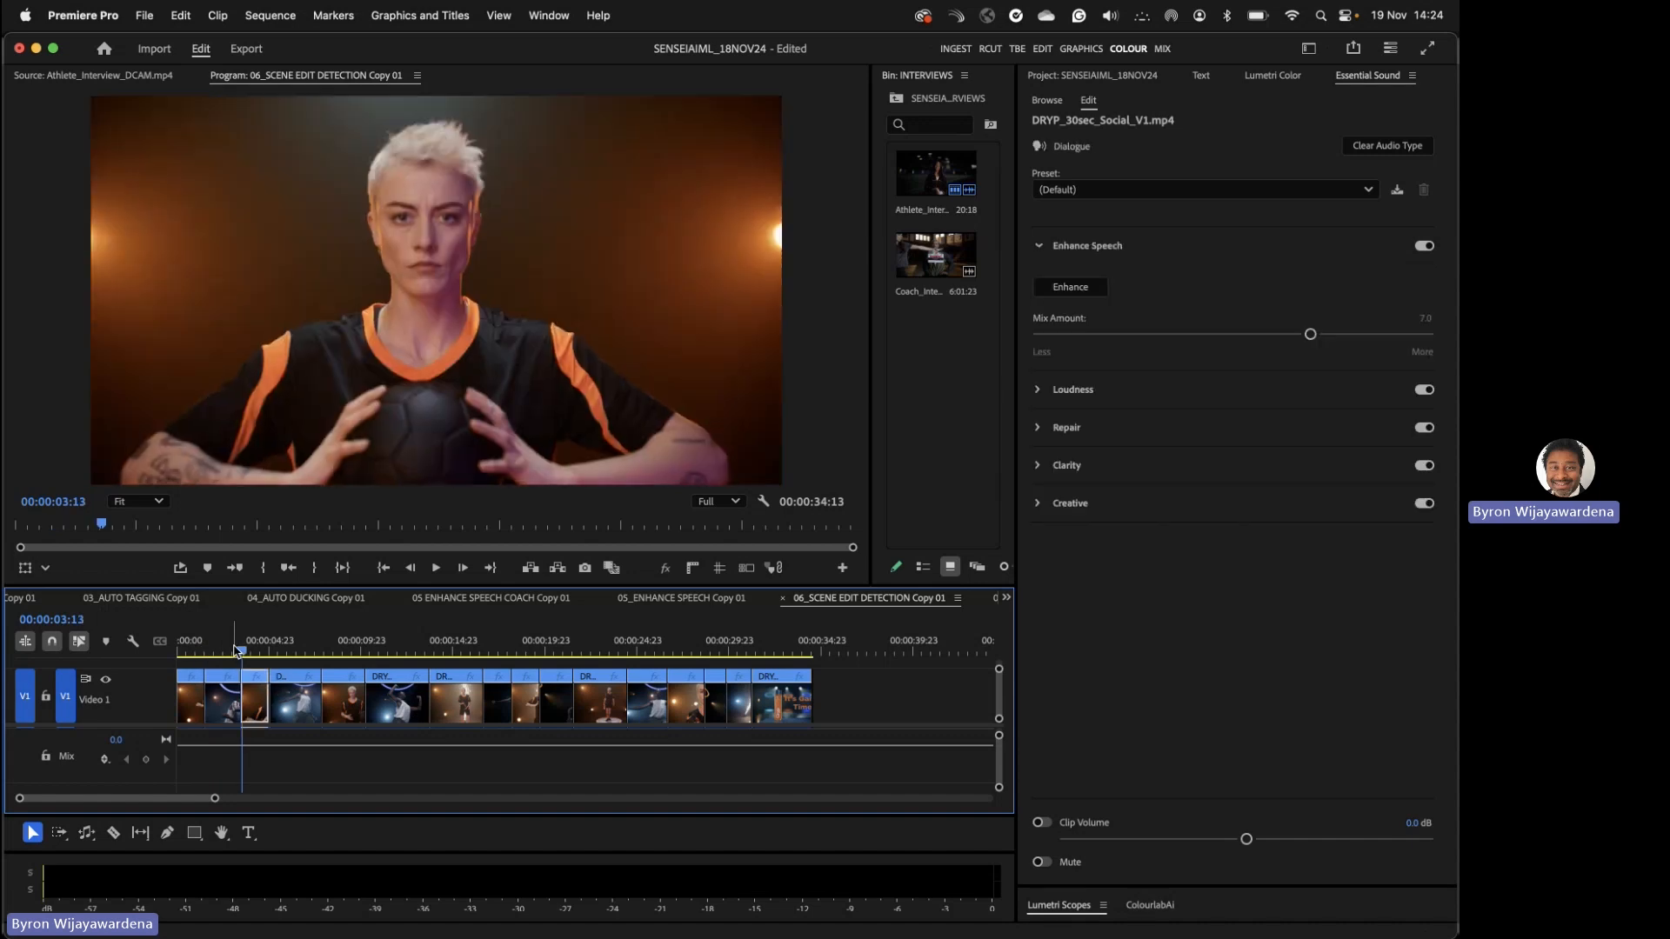
pyautogui.press('Down')
pyautogui.press('Down')
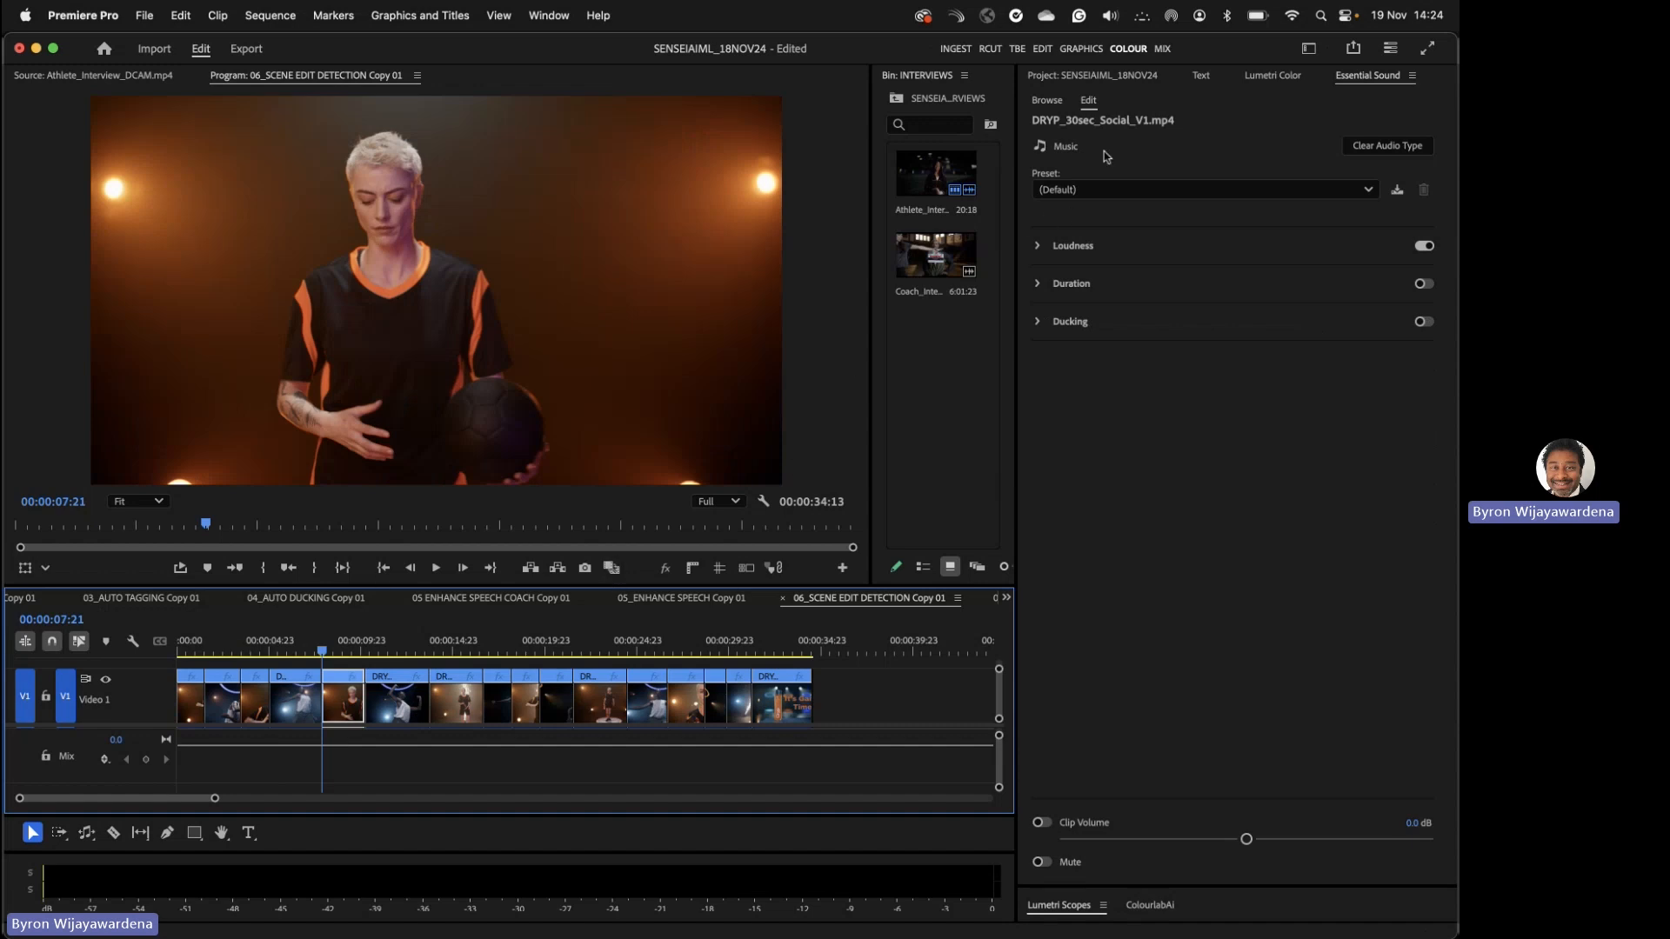
# - Open the 07_AUTO COLOR Copy 01 sequence from the project's 01_SEQUENCES bin and move the playhead to 00:00:17:03
pyautogui.click(1098, 76)
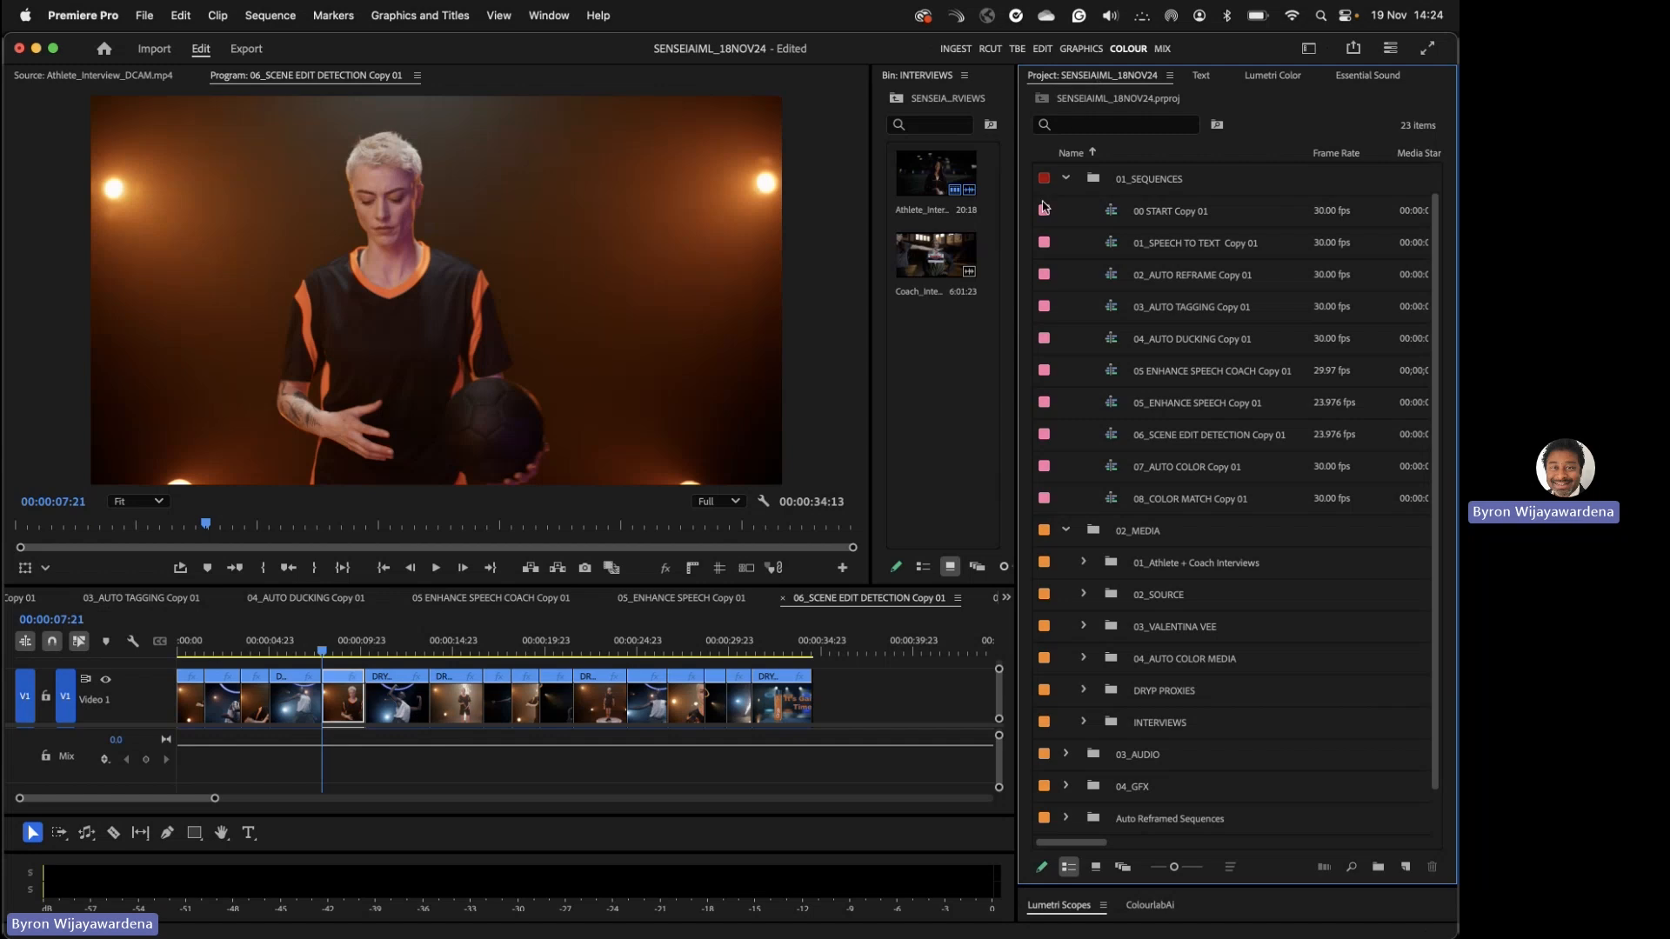
pyautogui.click(1114, 469)
pyautogui.doubleClick(1113, 469)
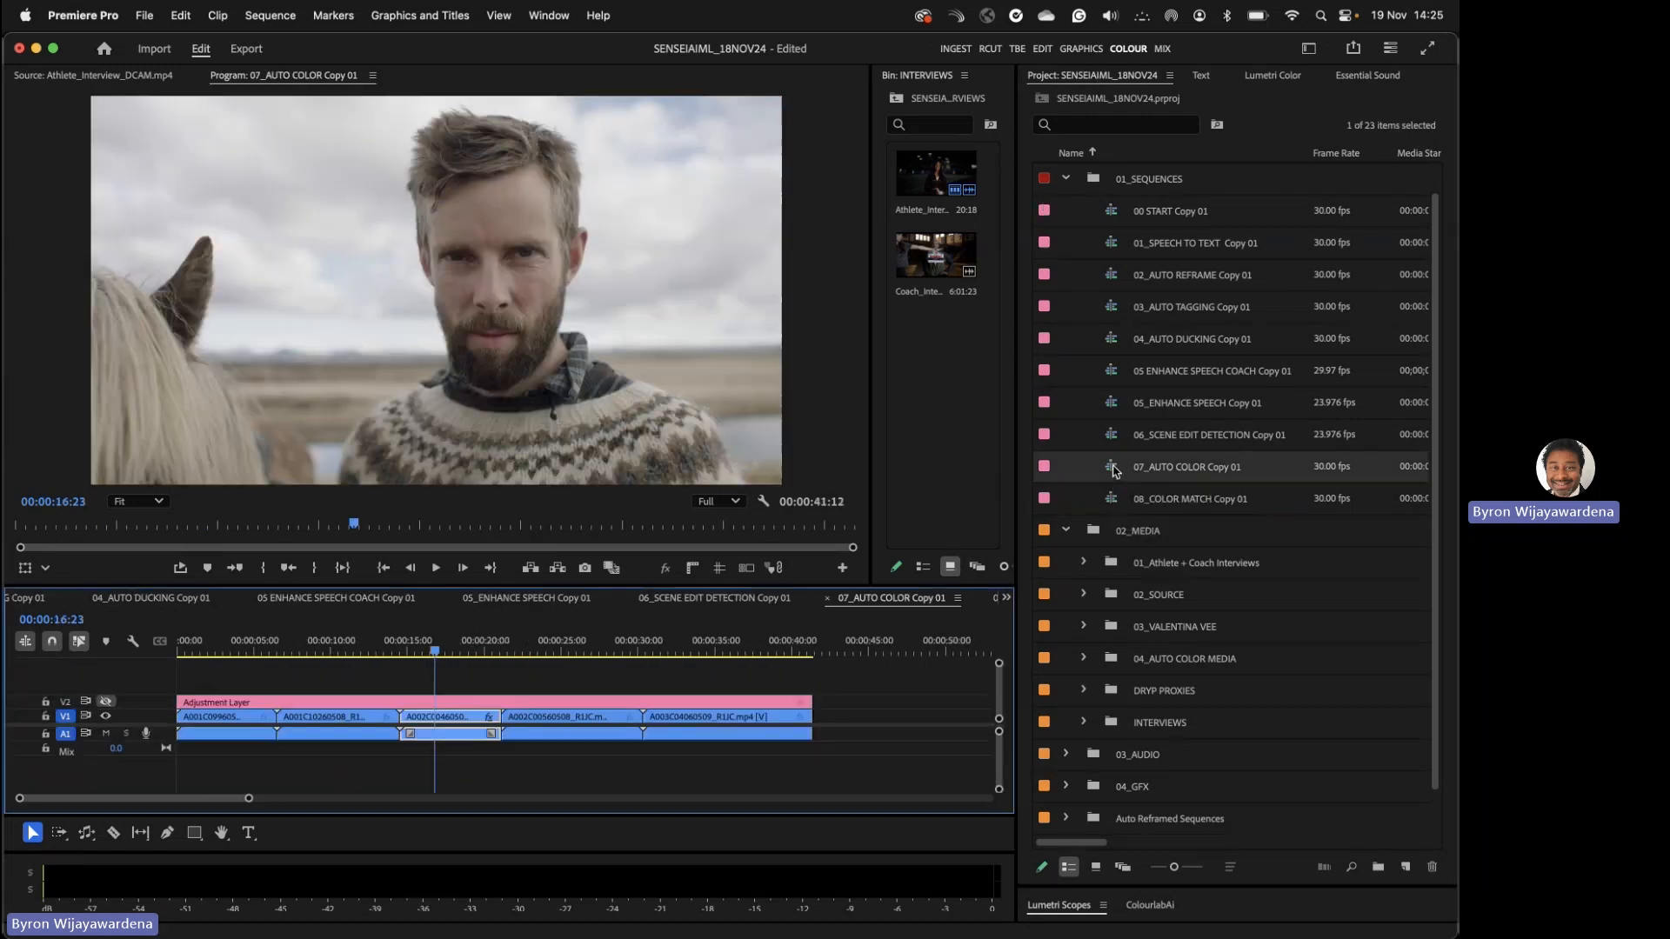
pyautogui.click(440, 651)
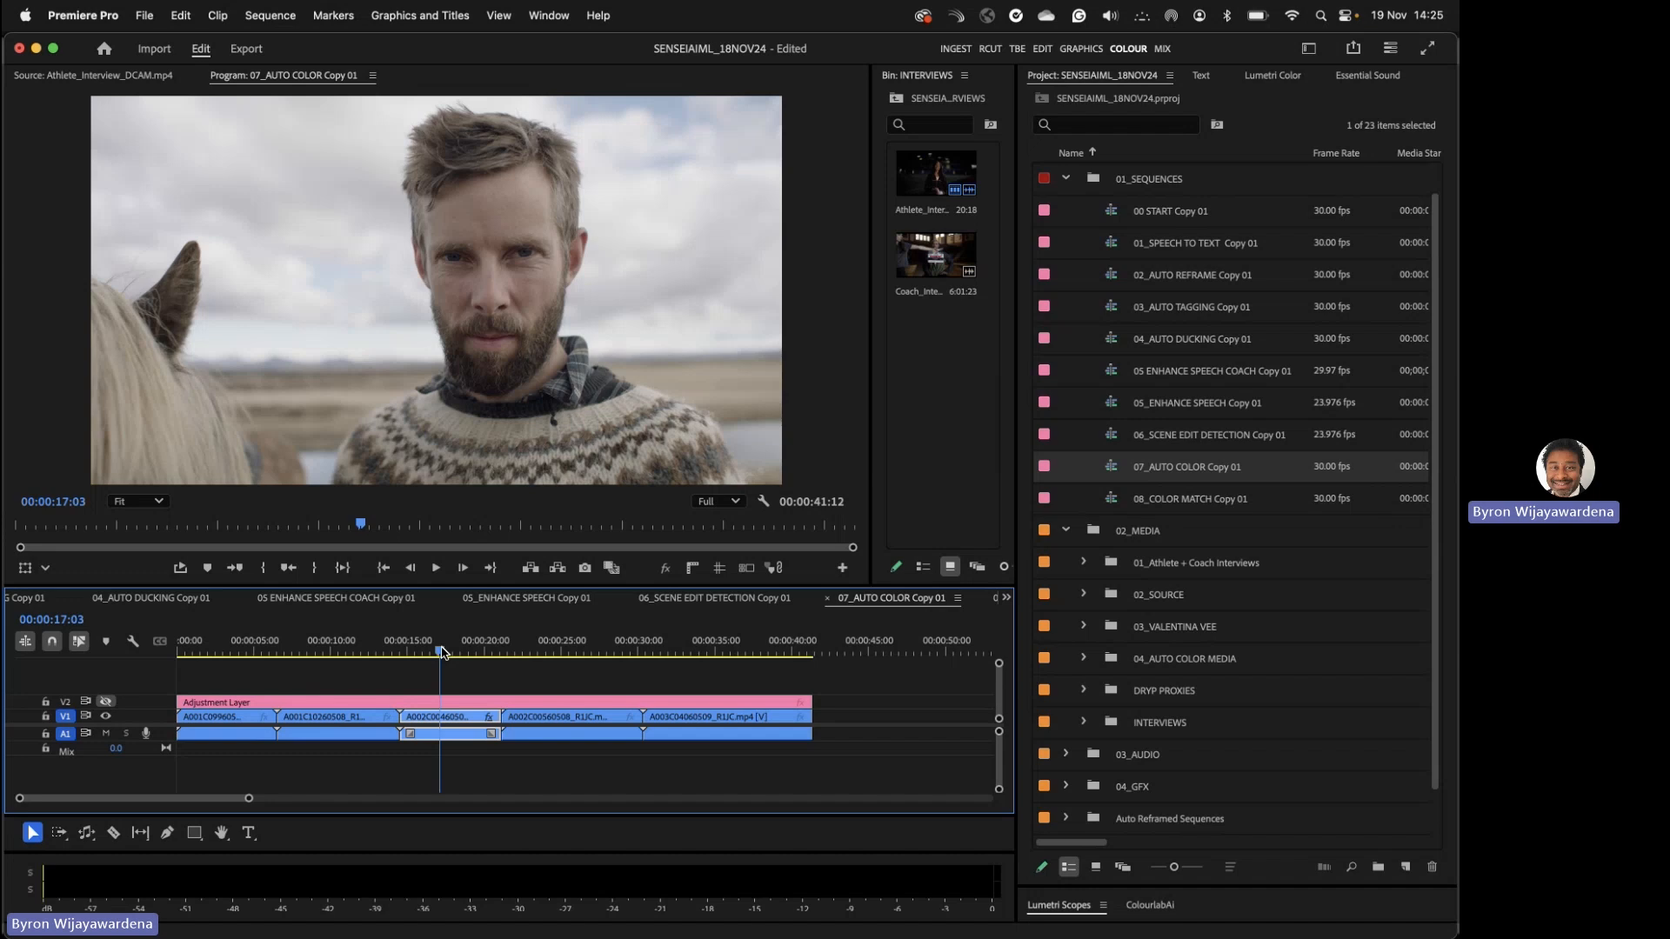
# - Dock Lumetri Color next to the Project panel, close the Essential Sound and Text panels, and show Lumetri Color
pyautogui.moveTo(1277, 78); pyautogui.dragTo(1206, 76)
pyautogui.click(1295, 77)
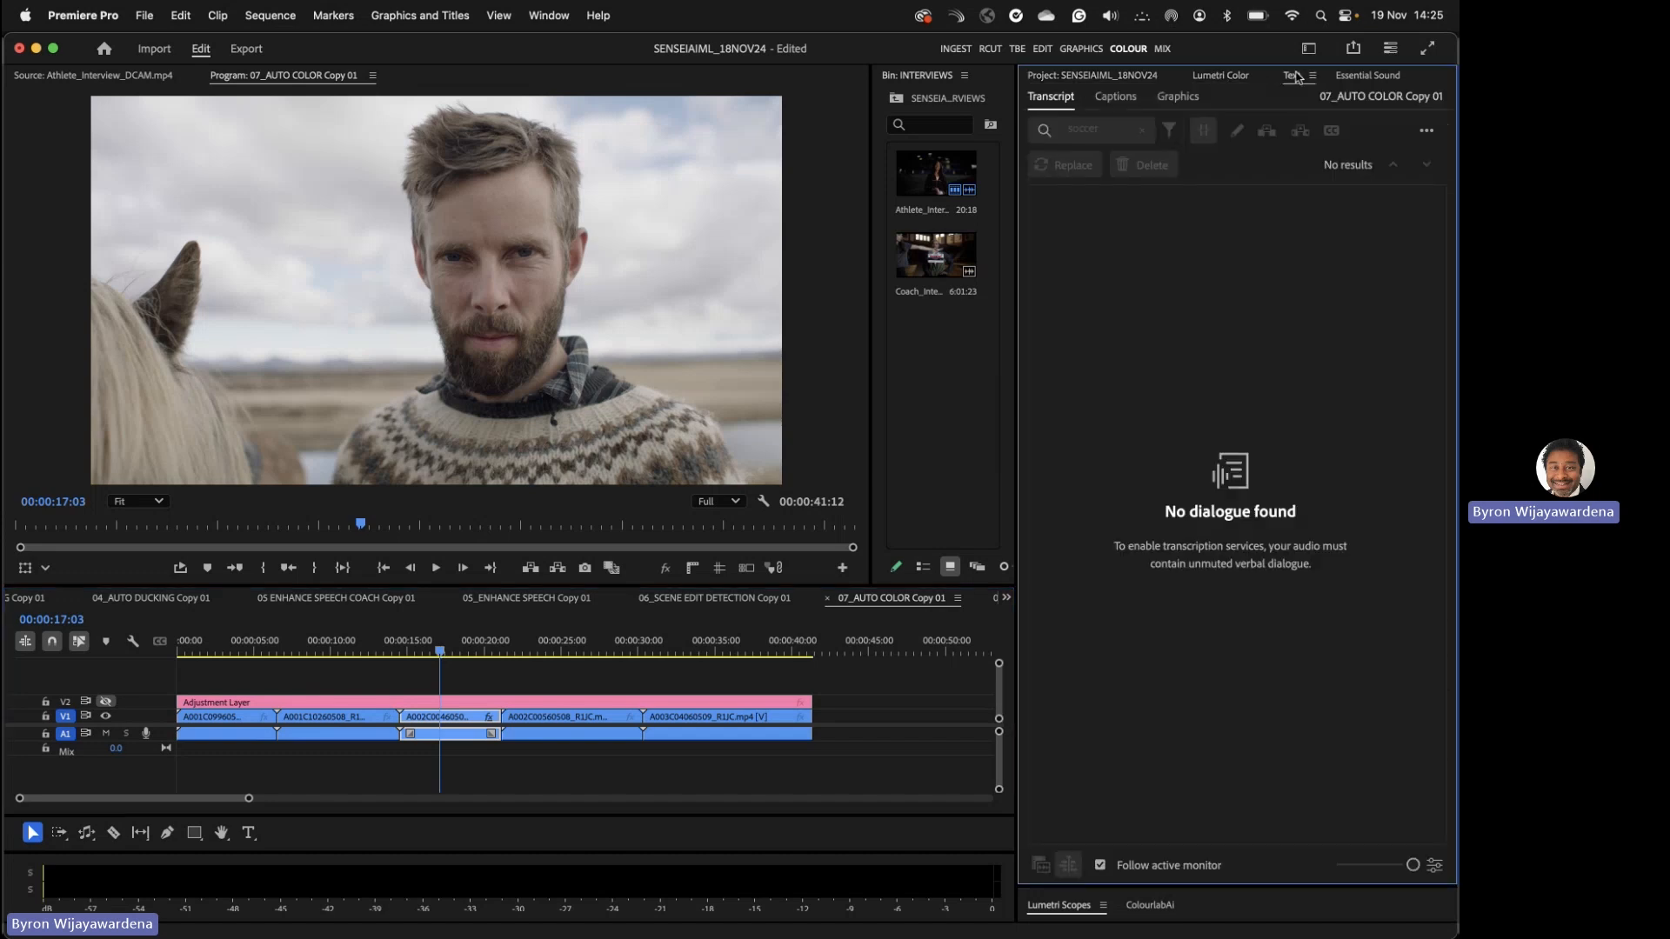
pyautogui.click(1361, 76)
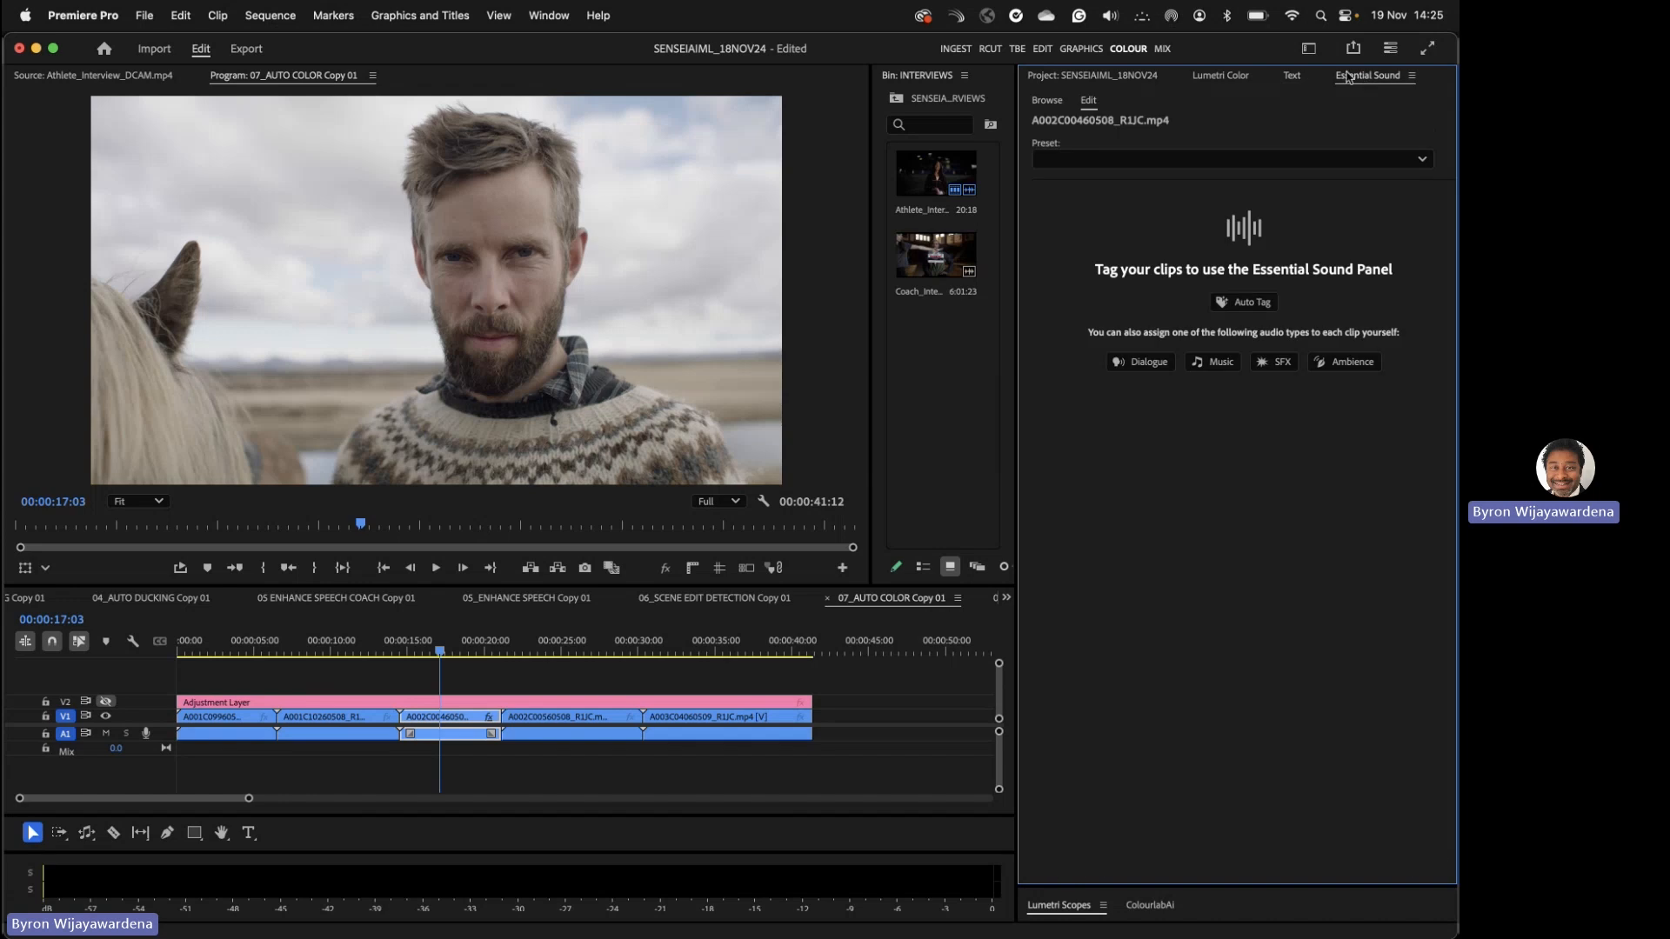
pyautogui.click(1412, 76)
pyautogui.click(1375, 94)
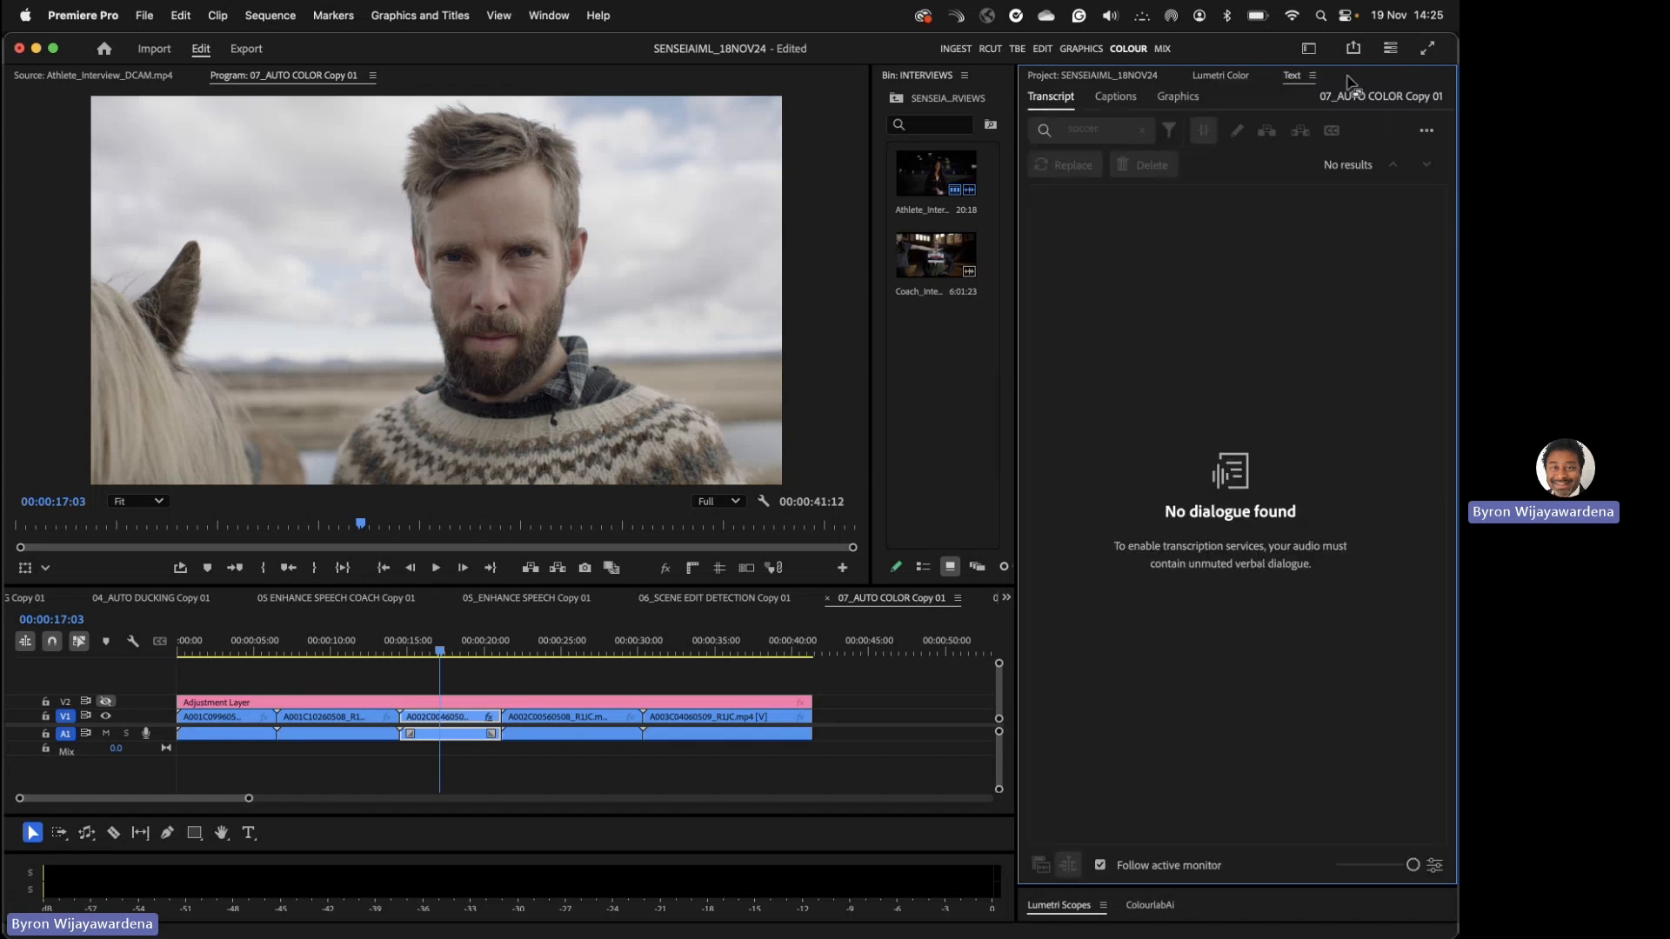
pyautogui.click(1315, 77)
pyautogui.click(1152, 93)
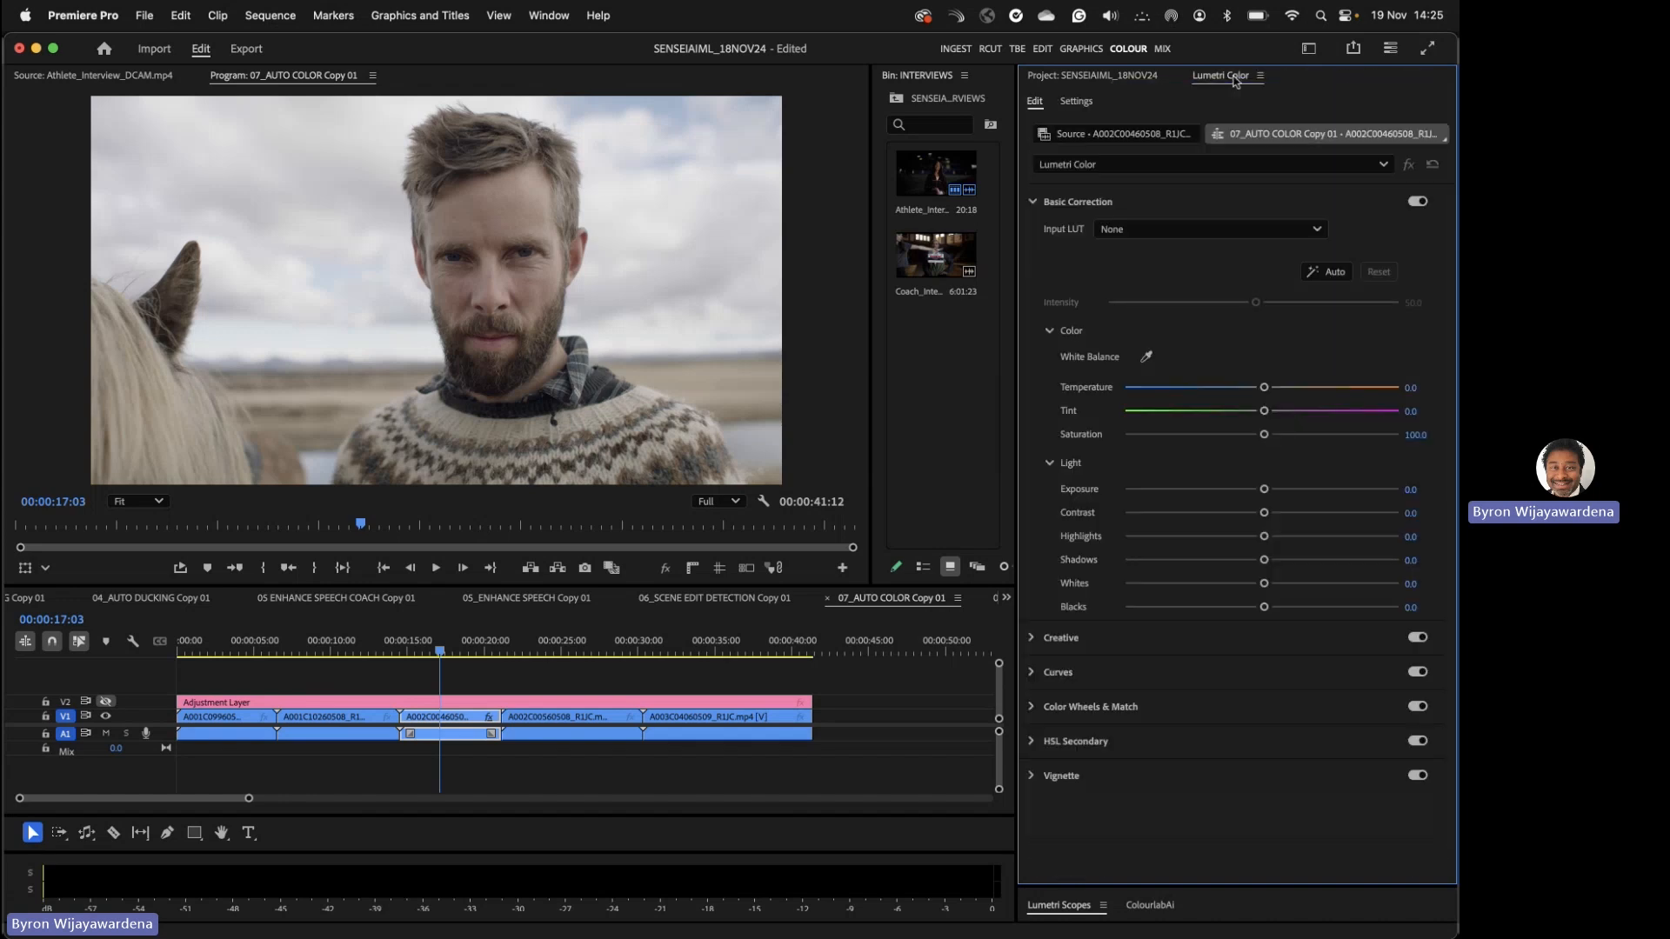
# - Look through the Lumetri Color sections: Basic Correction, Creative, Curves, Color Wheels & Match, HSL Secondary and Vignette
pyautogui.click(1035, 202)
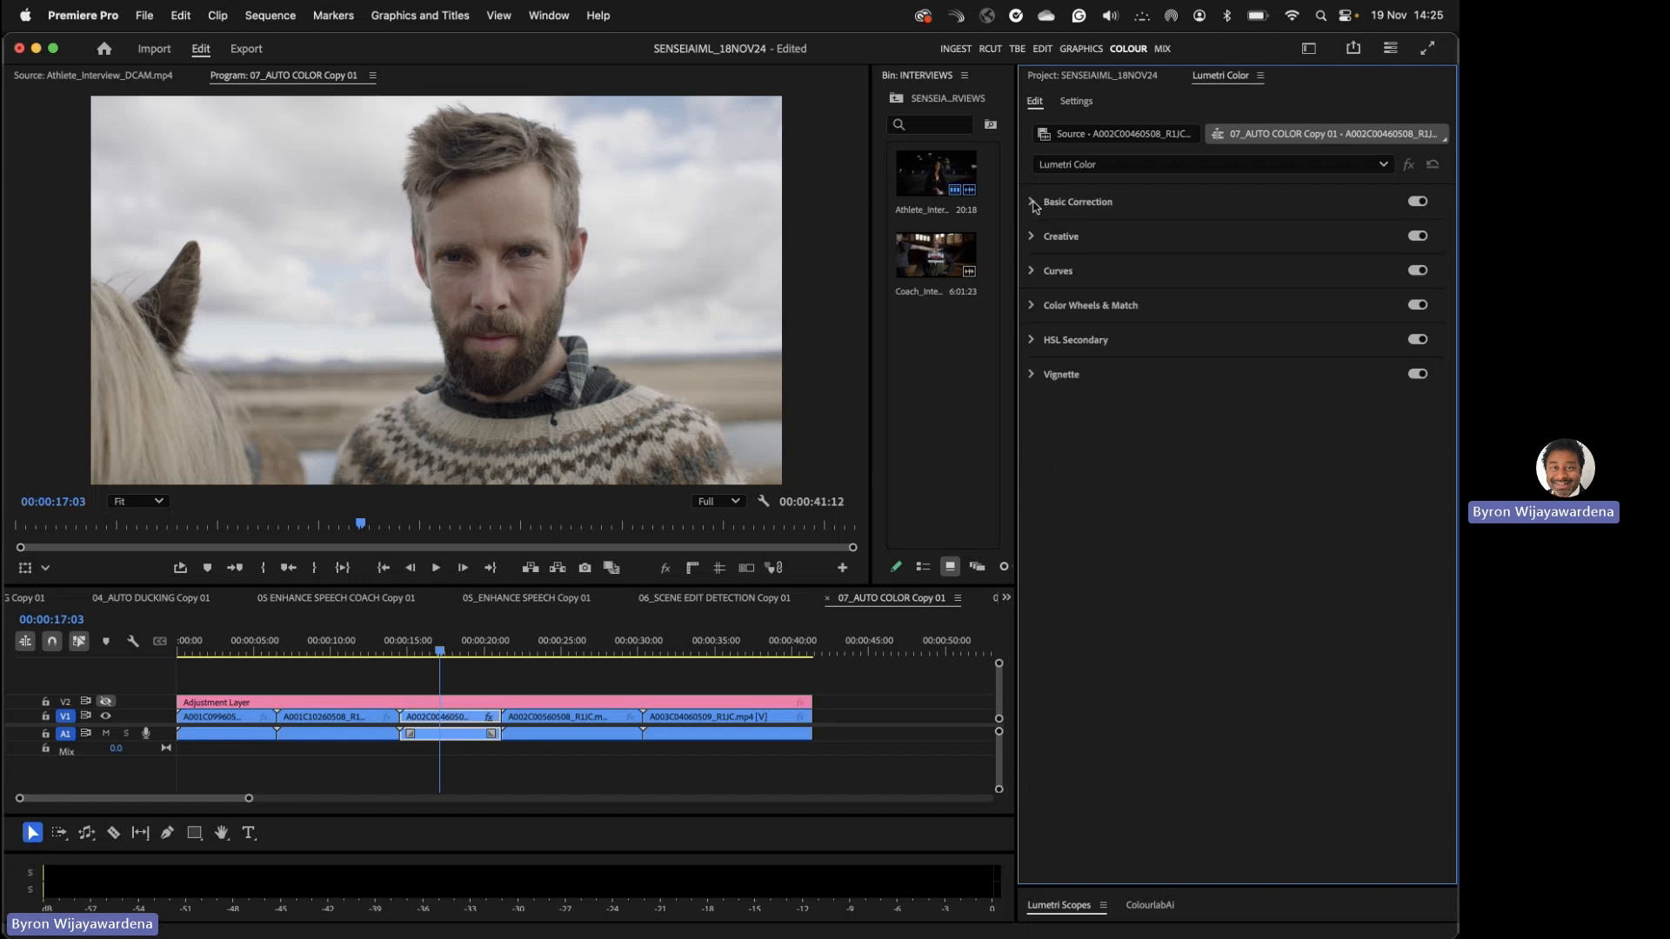
pyautogui.click(1034, 203)
pyautogui.click(1034, 203)
pyautogui.click(1033, 203)
pyautogui.click(1033, 203)
pyautogui.click(1032, 236)
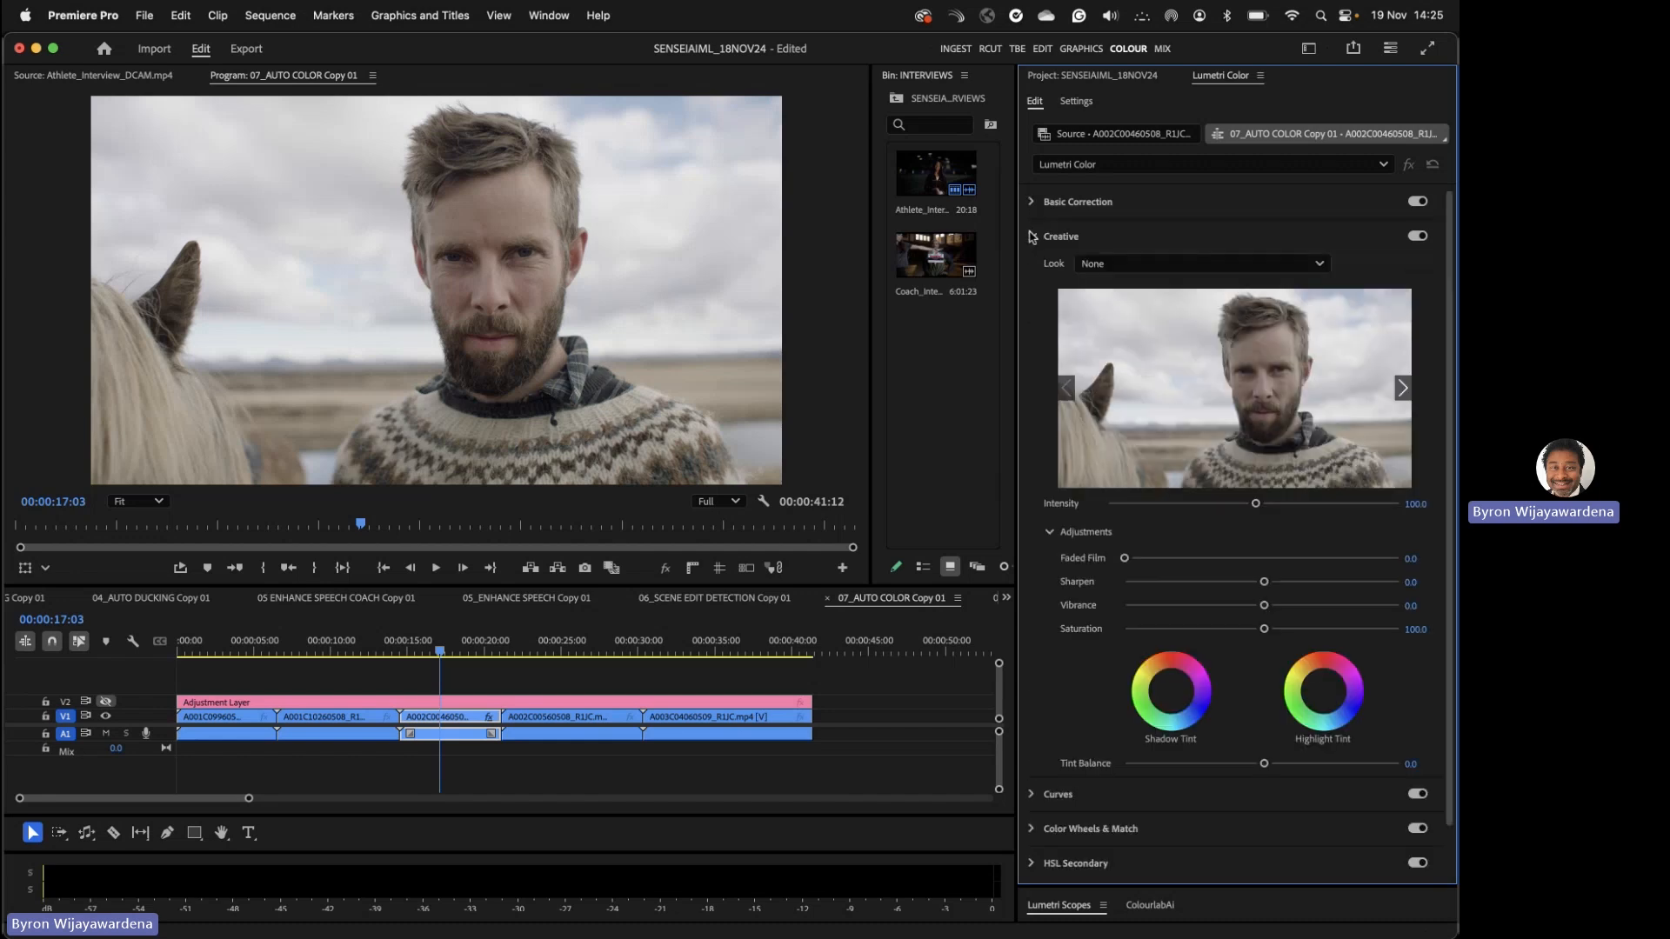
pyautogui.click(1031, 236)
pyautogui.click(1032, 272)
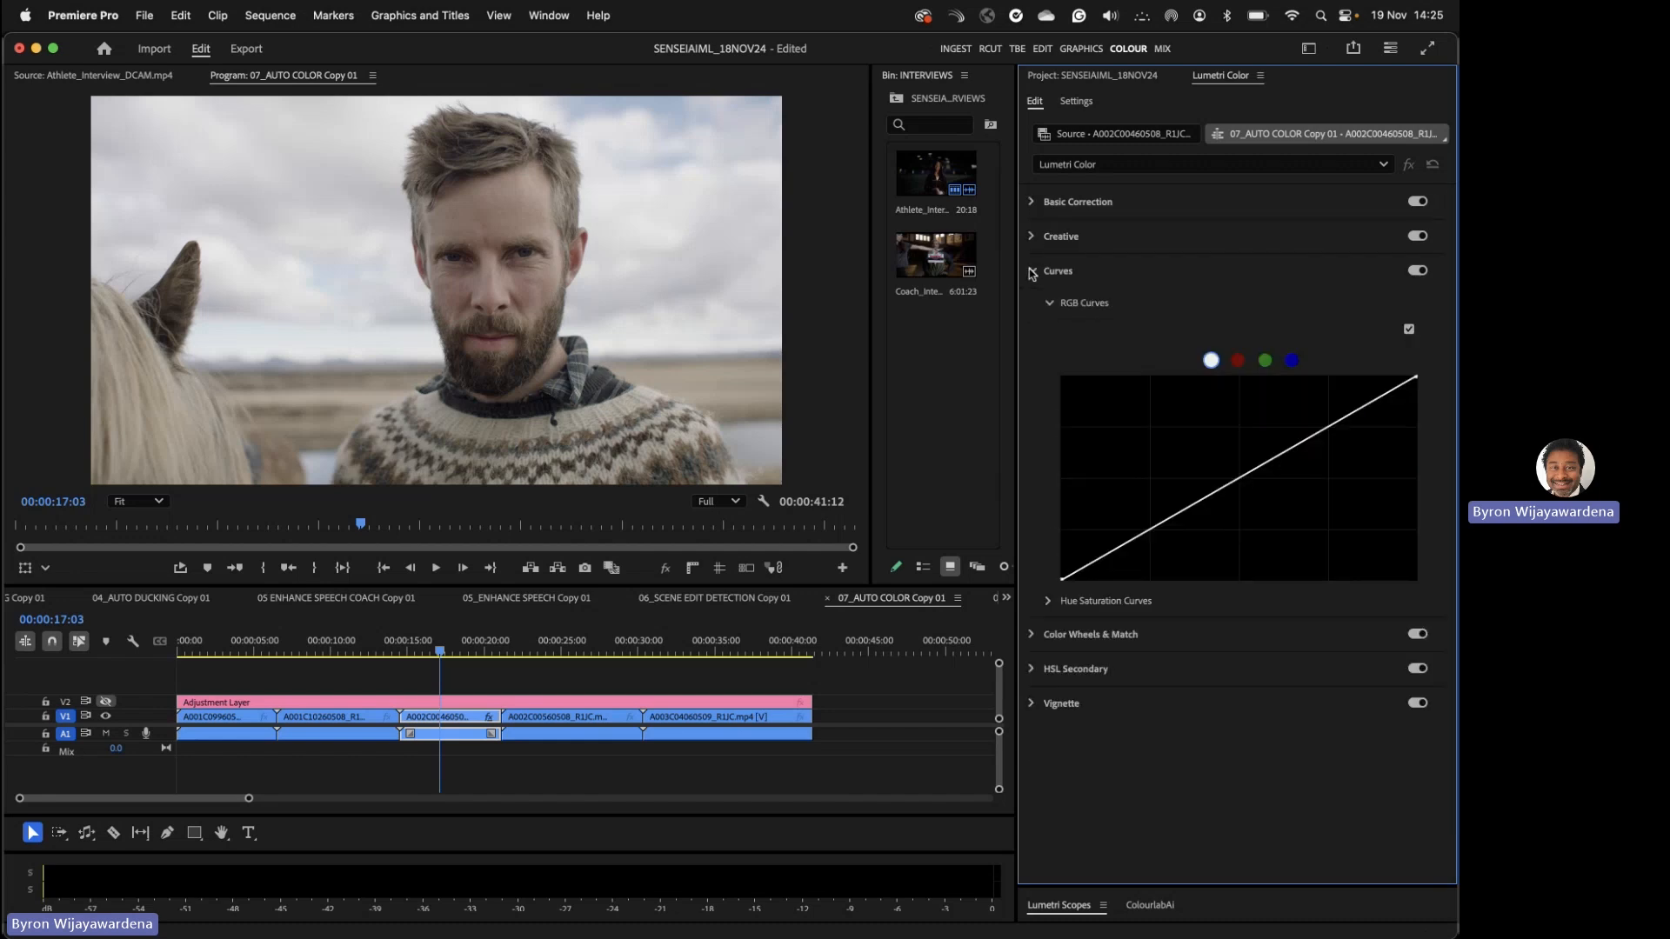
pyautogui.click(1032, 272)
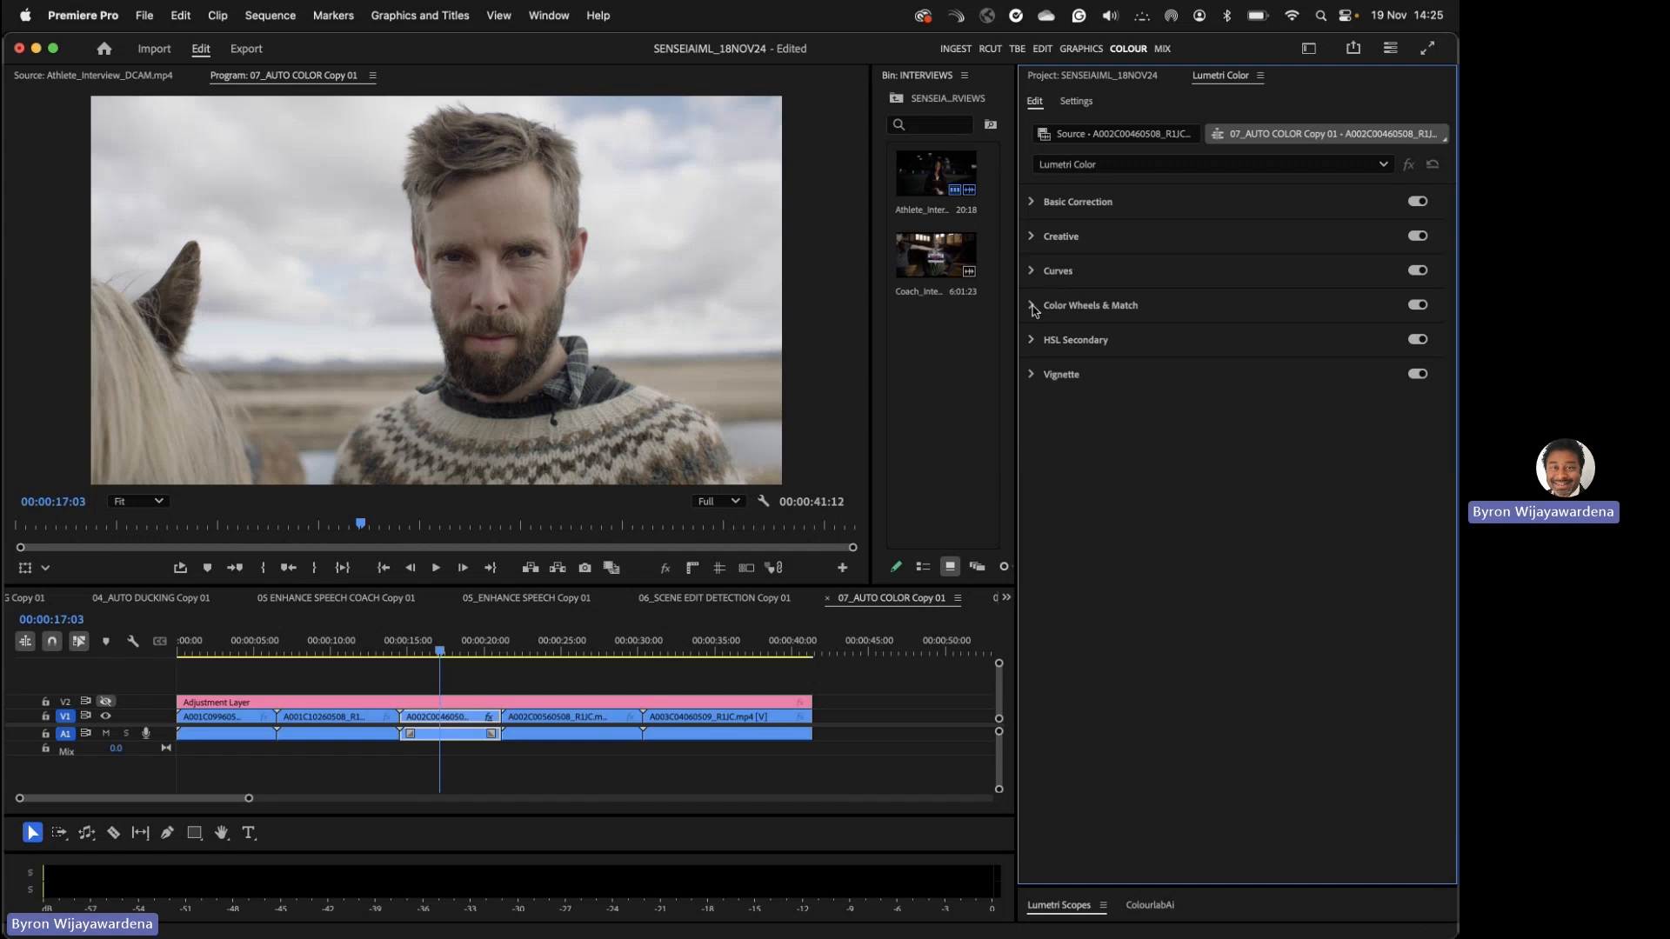
pyautogui.click(1033, 306)
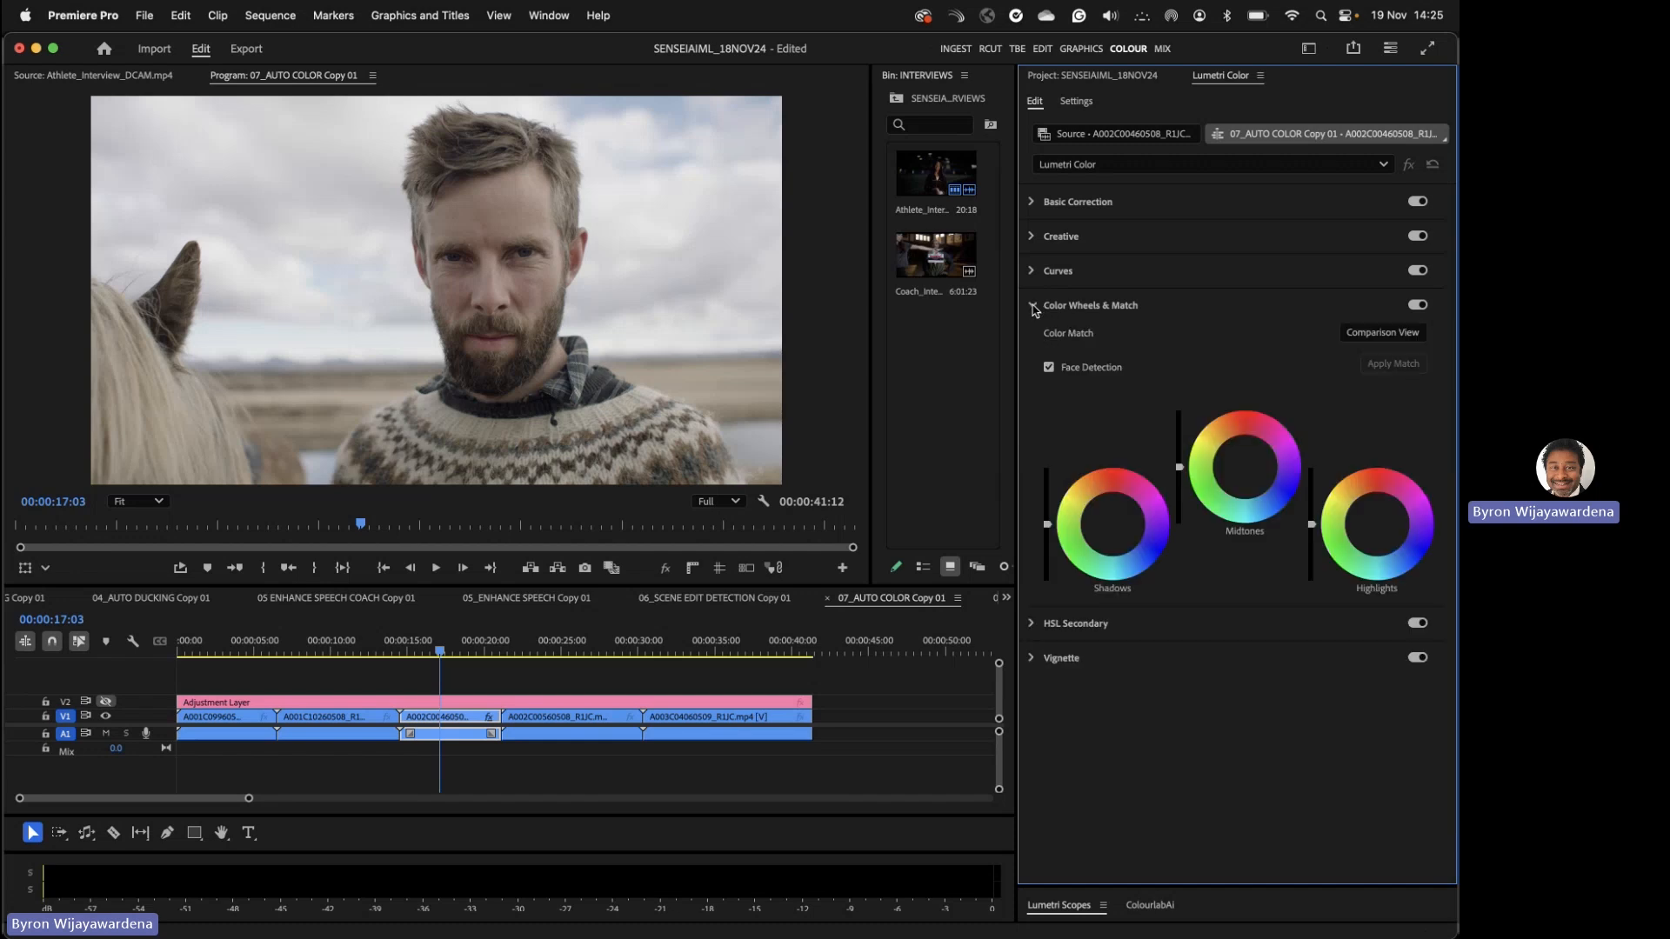
pyautogui.click(1034, 307)
pyautogui.click(1031, 340)
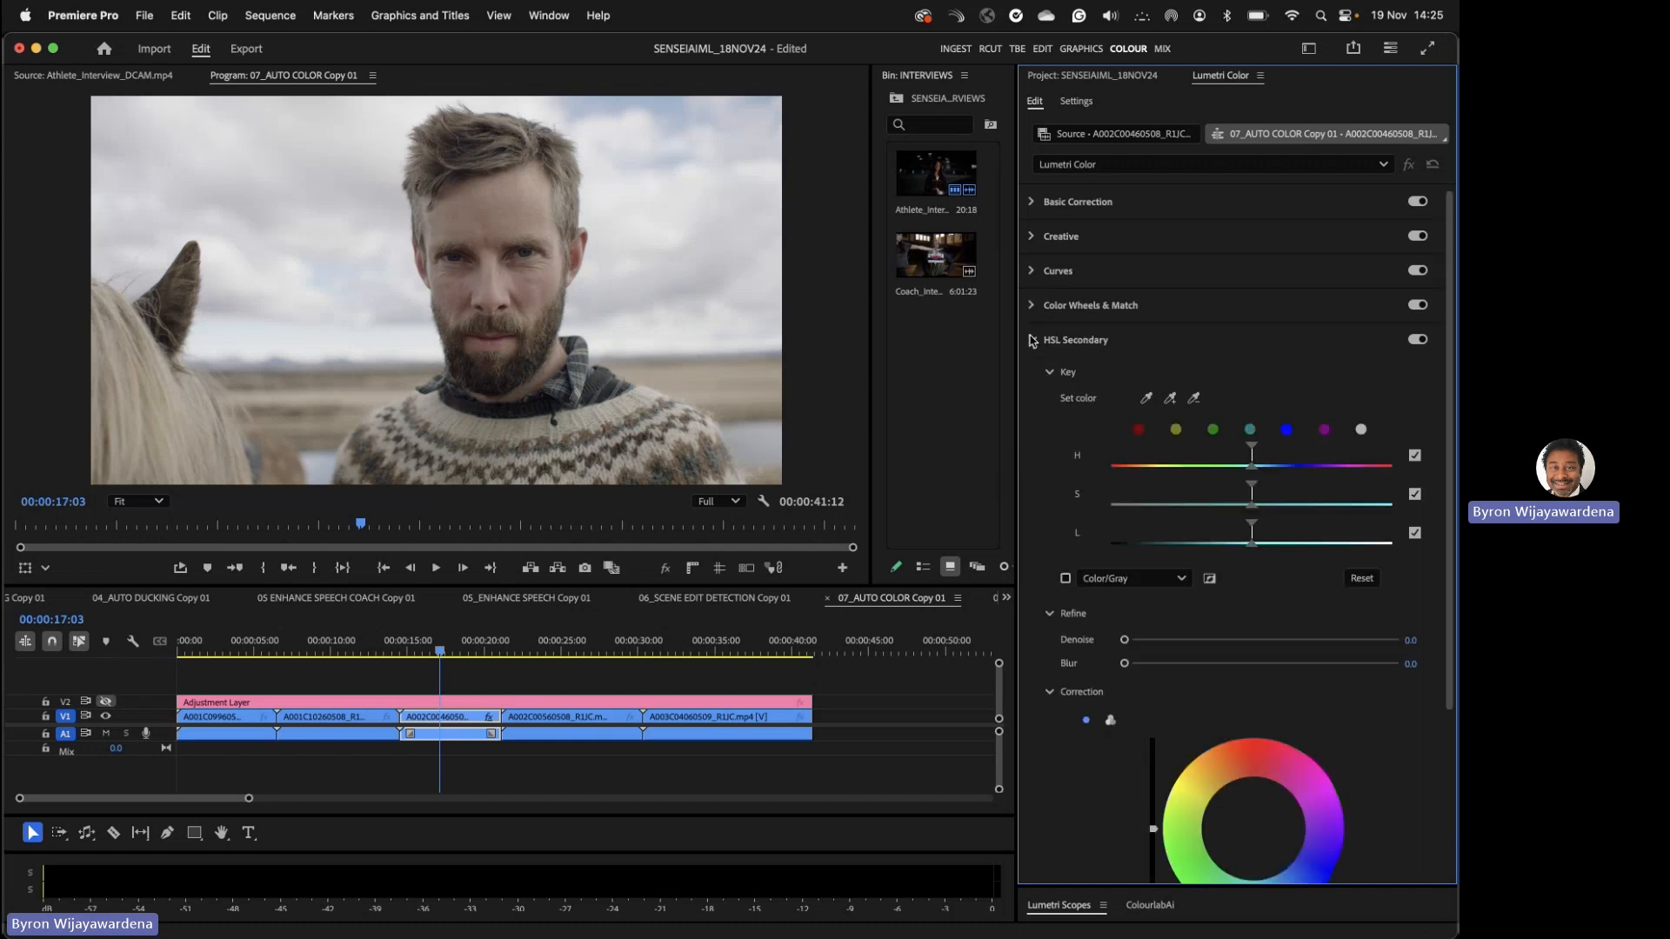
pyautogui.click(1033, 340)
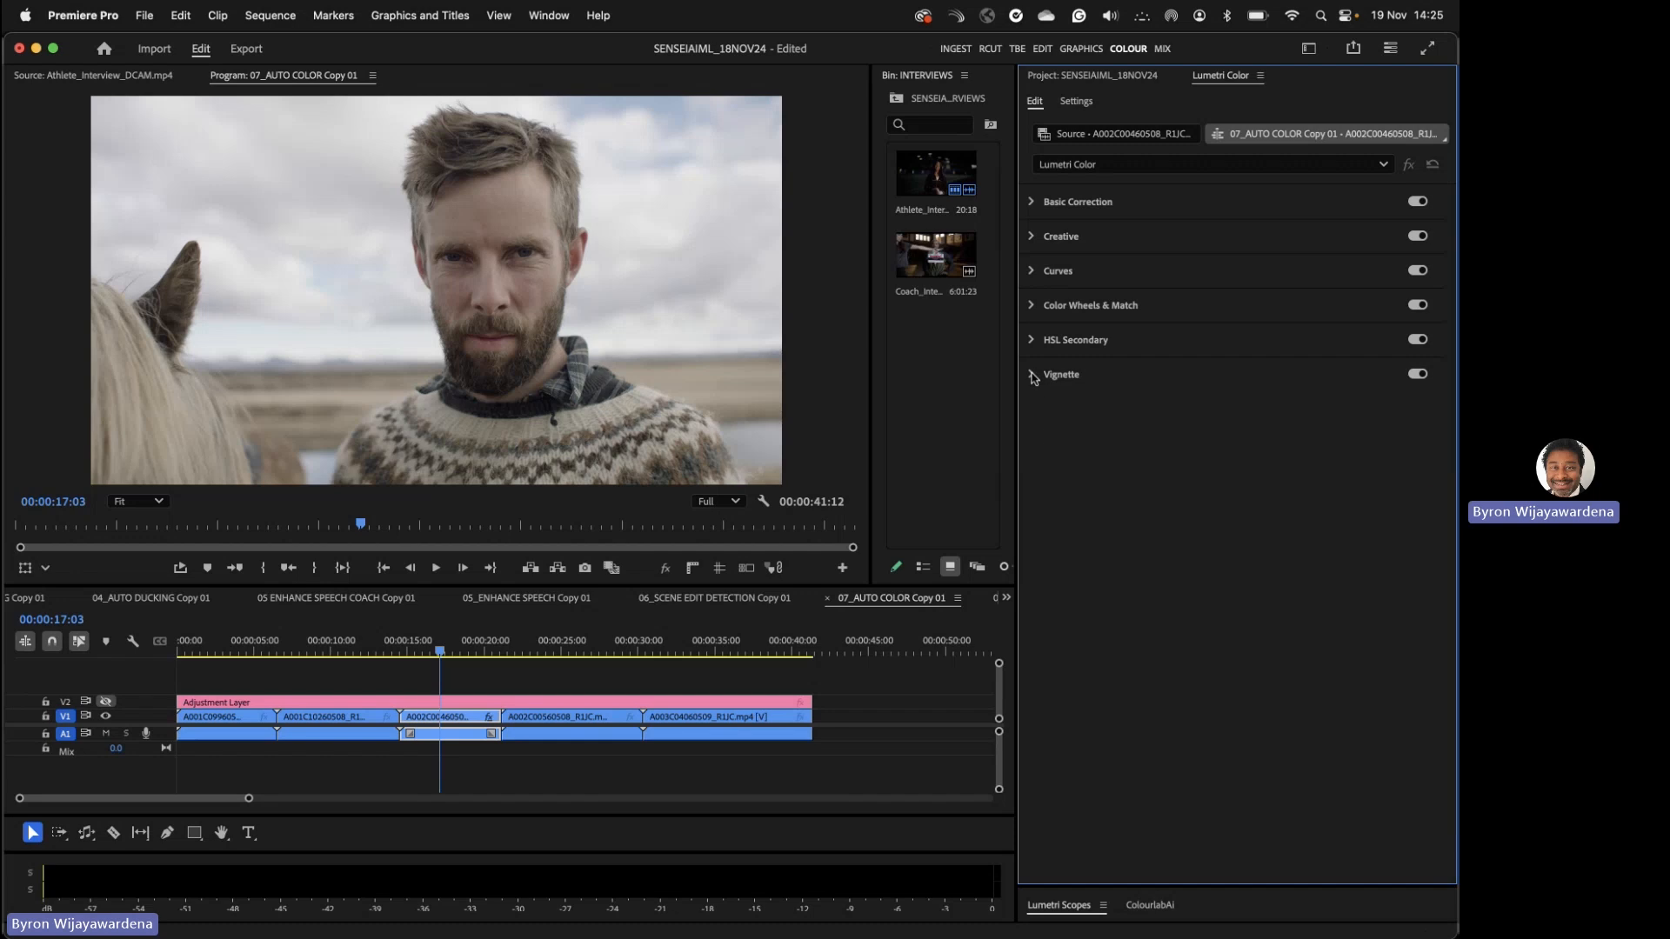
pyautogui.click(1033, 376)
pyautogui.click(1034, 377)
# - Apply the creative look Arri Log-C to Rec.709 LUT 33x33 to the bearded man's clip and reduce its intensity to 57.6
pyautogui.click(1063, 238)
pyautogui.click(1142, 265)
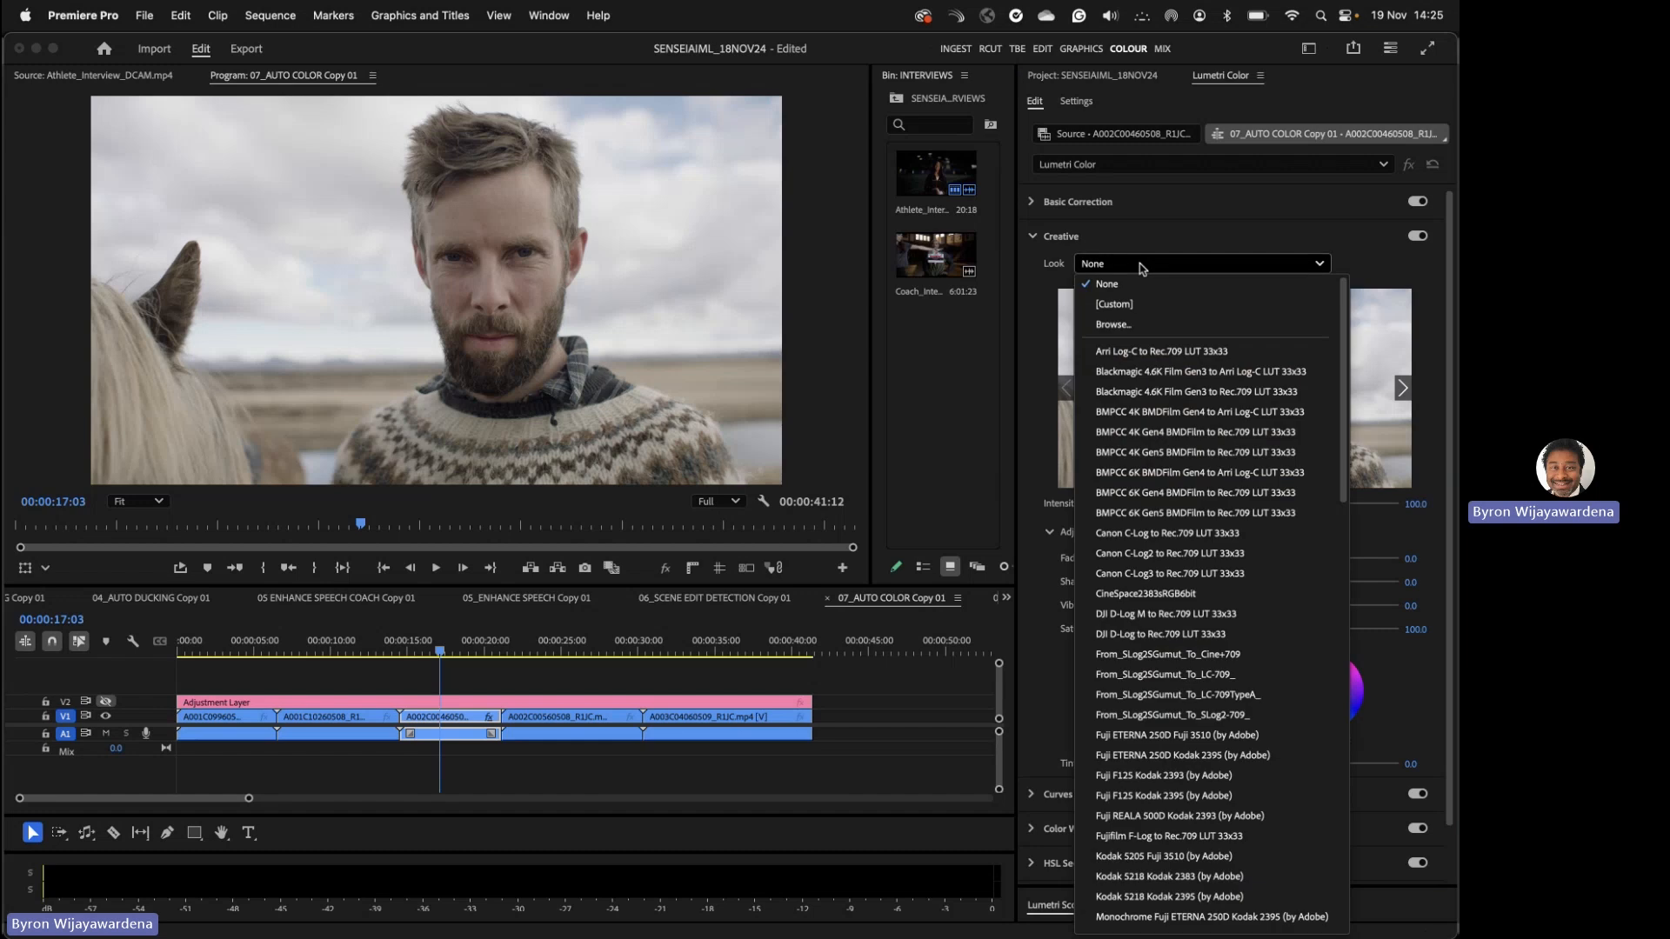
pyautogui.click(1250, 353)
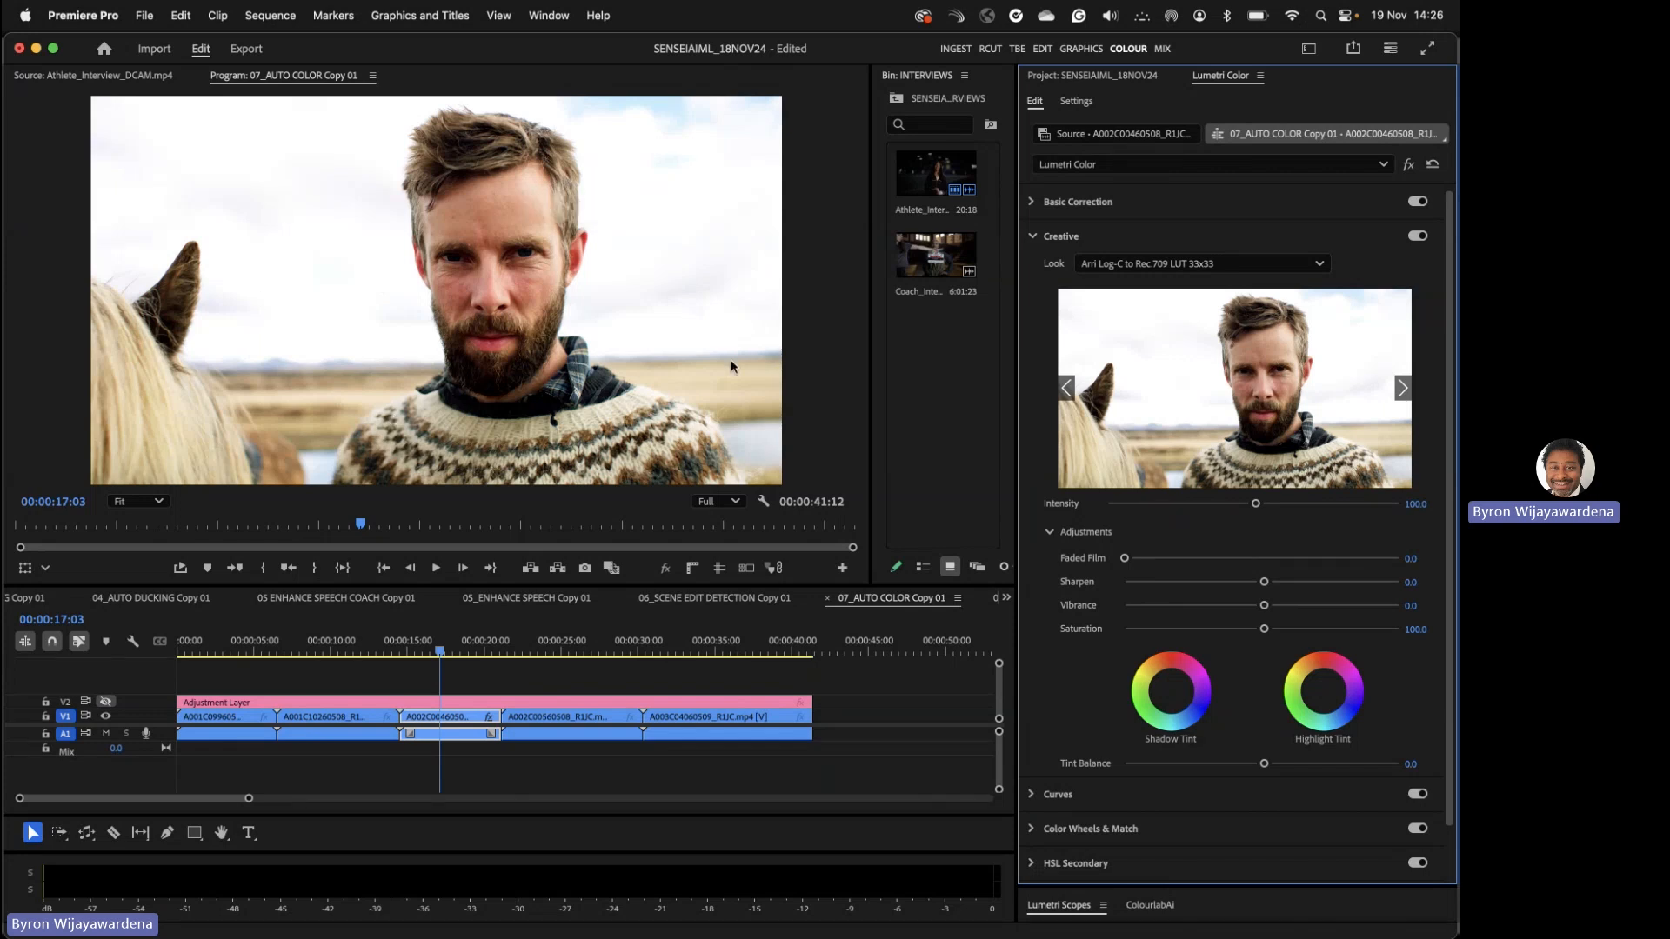
pyautogui.moveTo(1258, 508); pyautogui.dragTo(1192, 507)
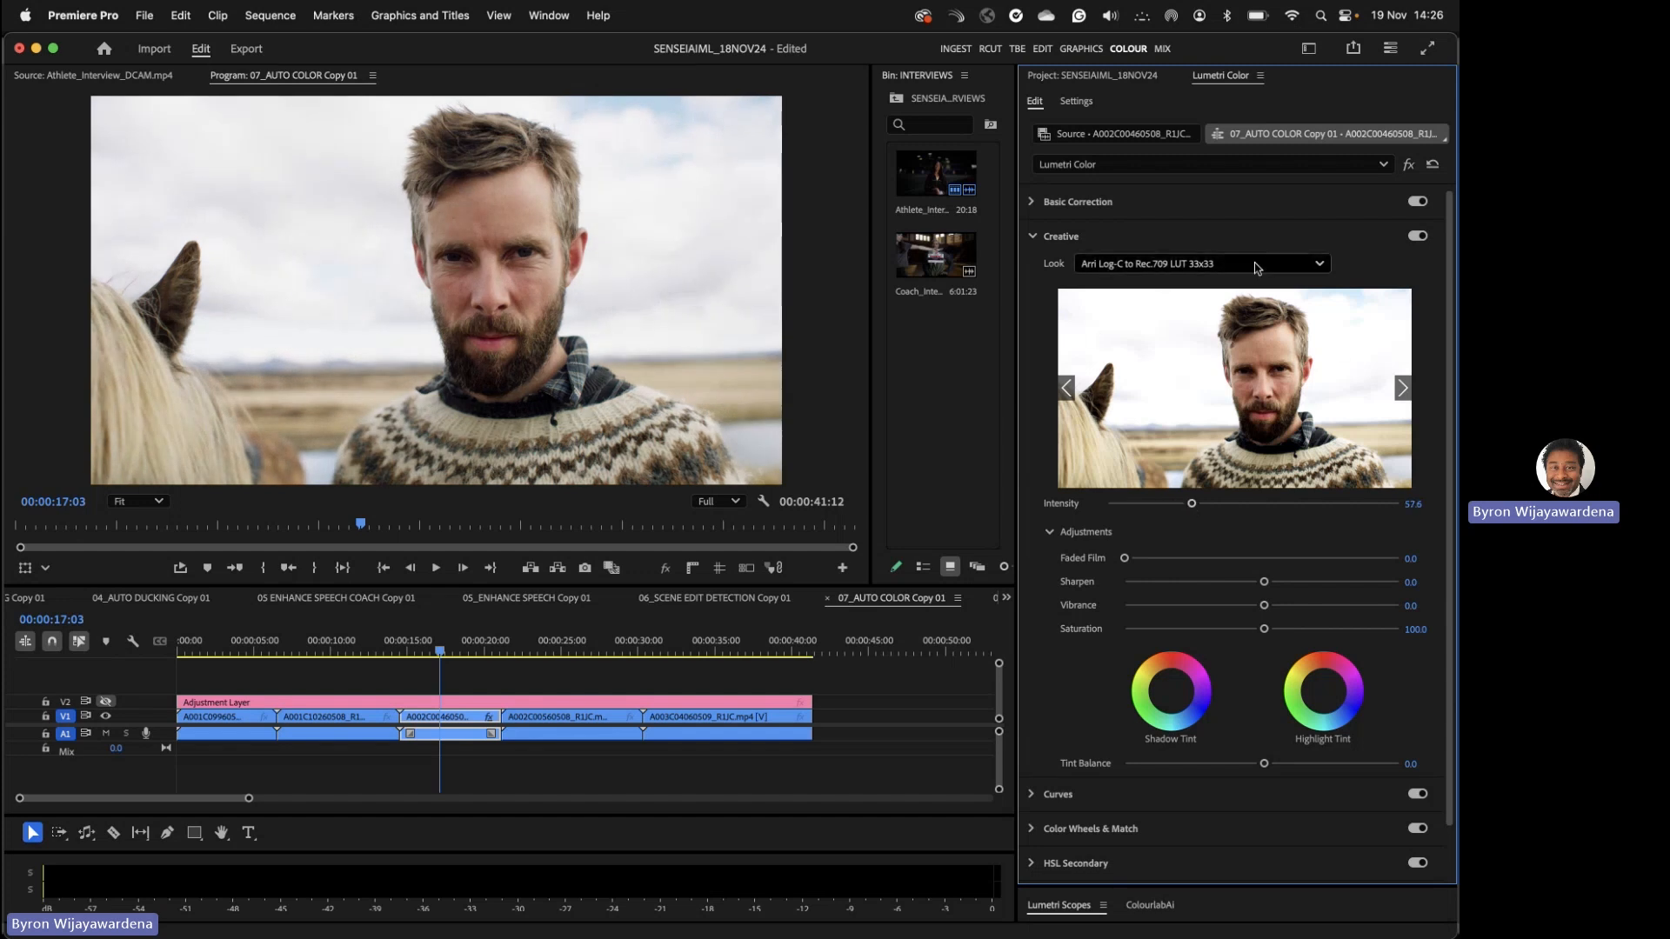
pyautogui.click(1033, 236)
# - Apply the automatic basic correction to the clip, and set Highlights to -100 and Shadows to 16.2
pyautogui.click(1034, 203)
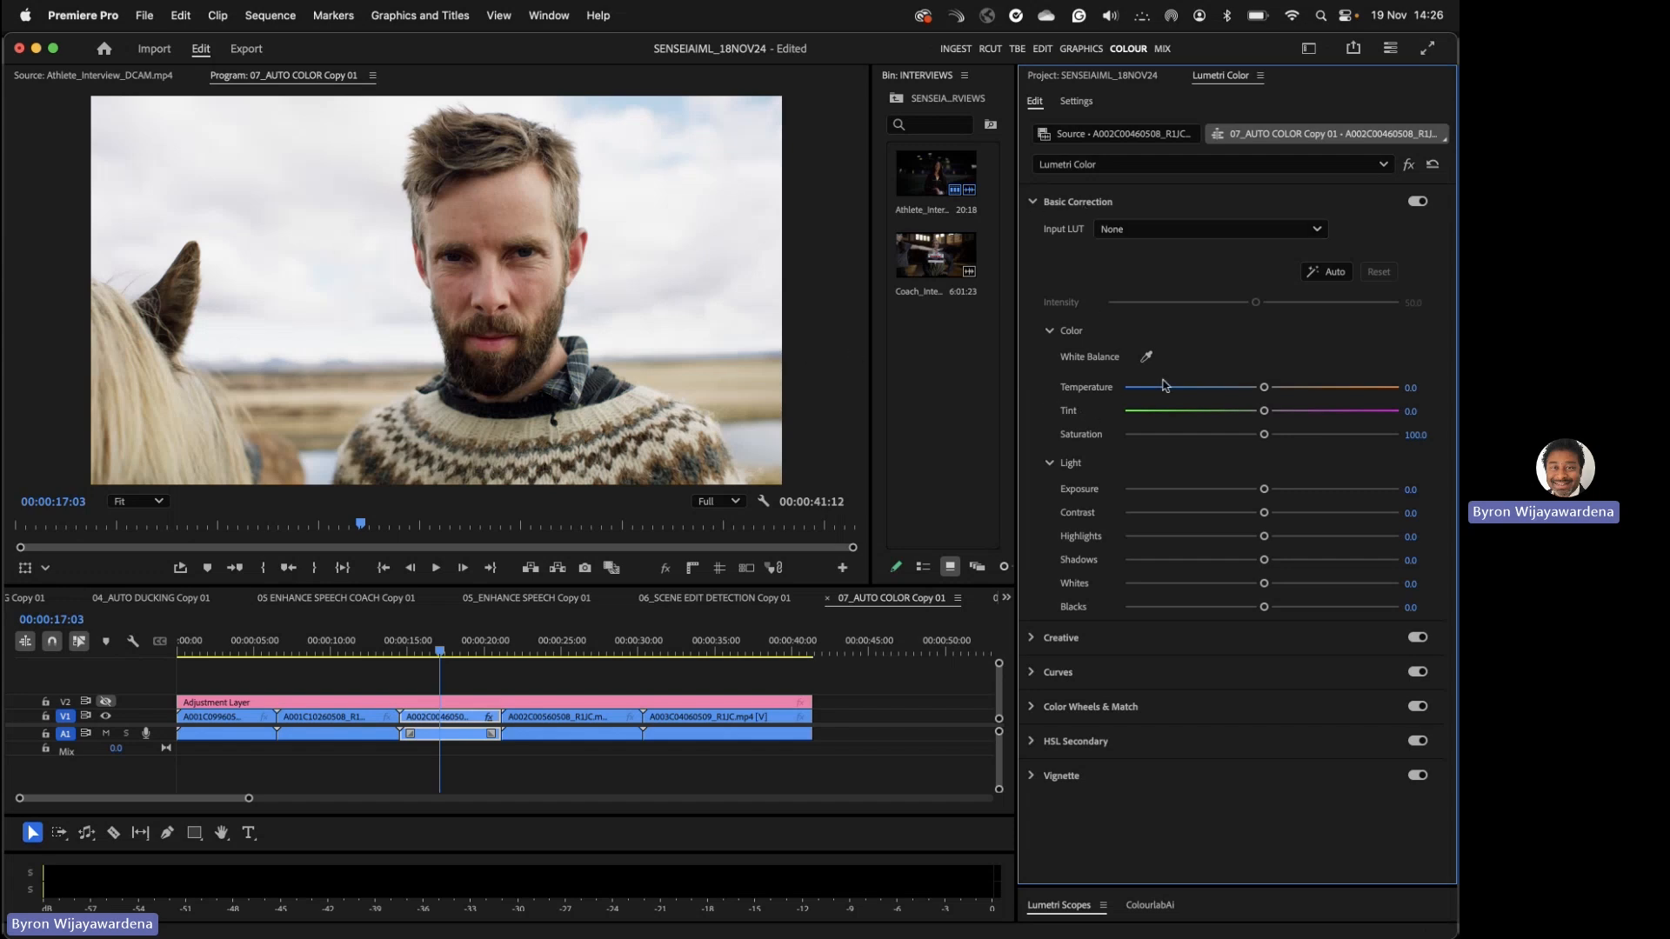
pyautogui.moveTo(1263, 537); pyautogui.dragTo(1160, 539)
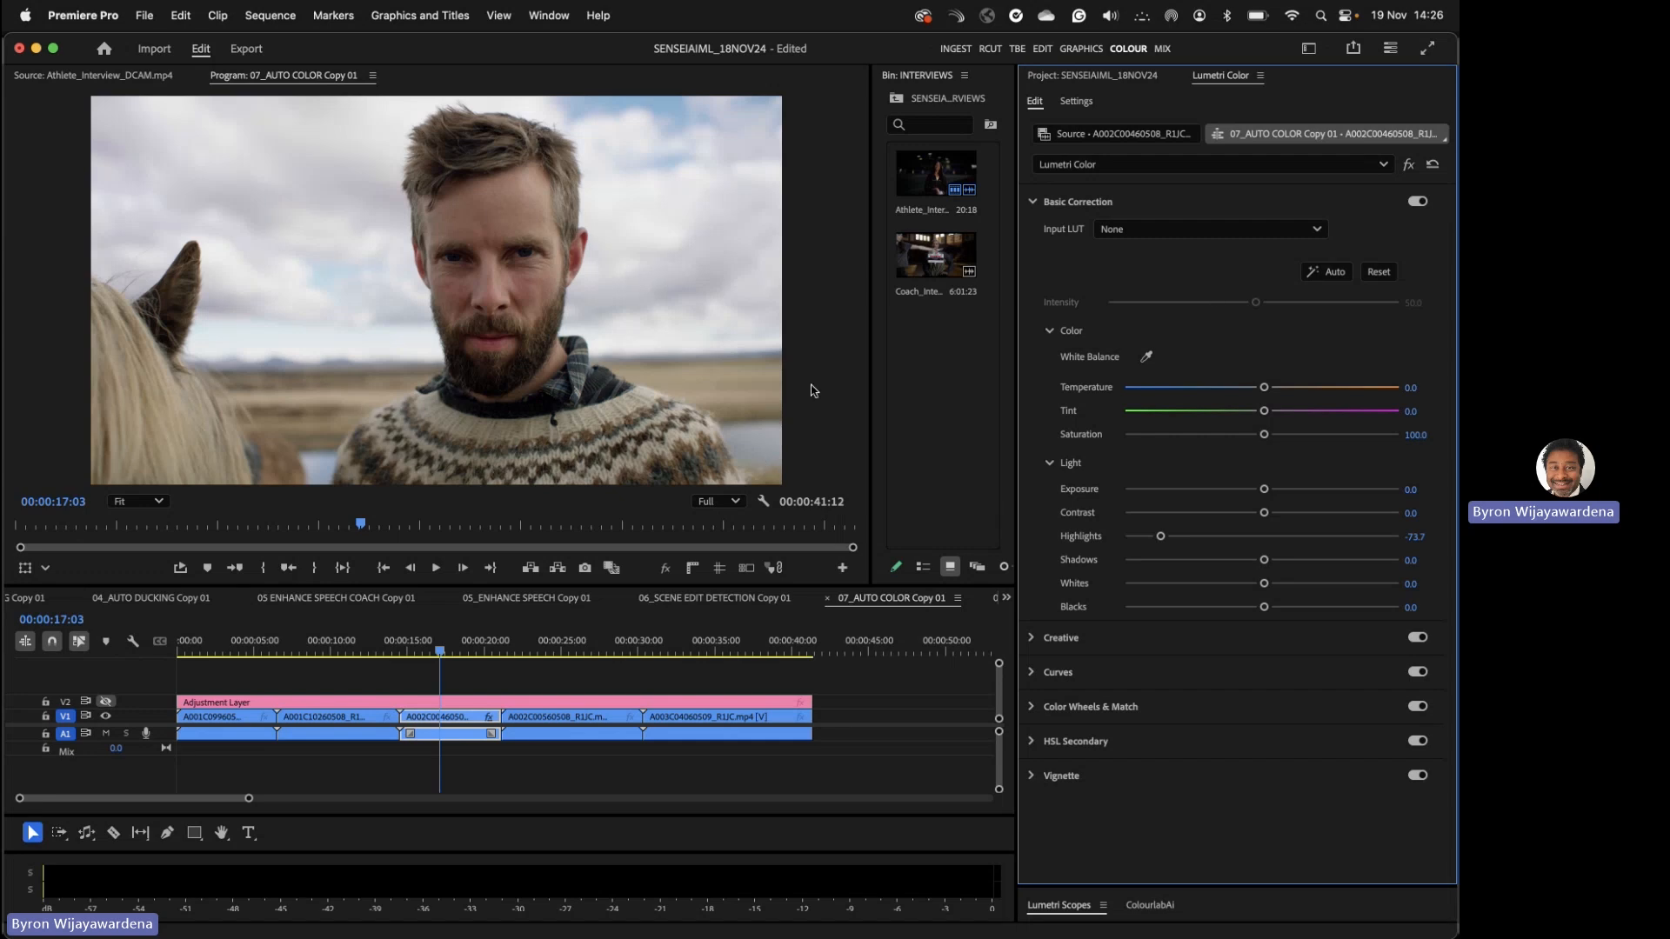
pyautogui.click(1335, 273)
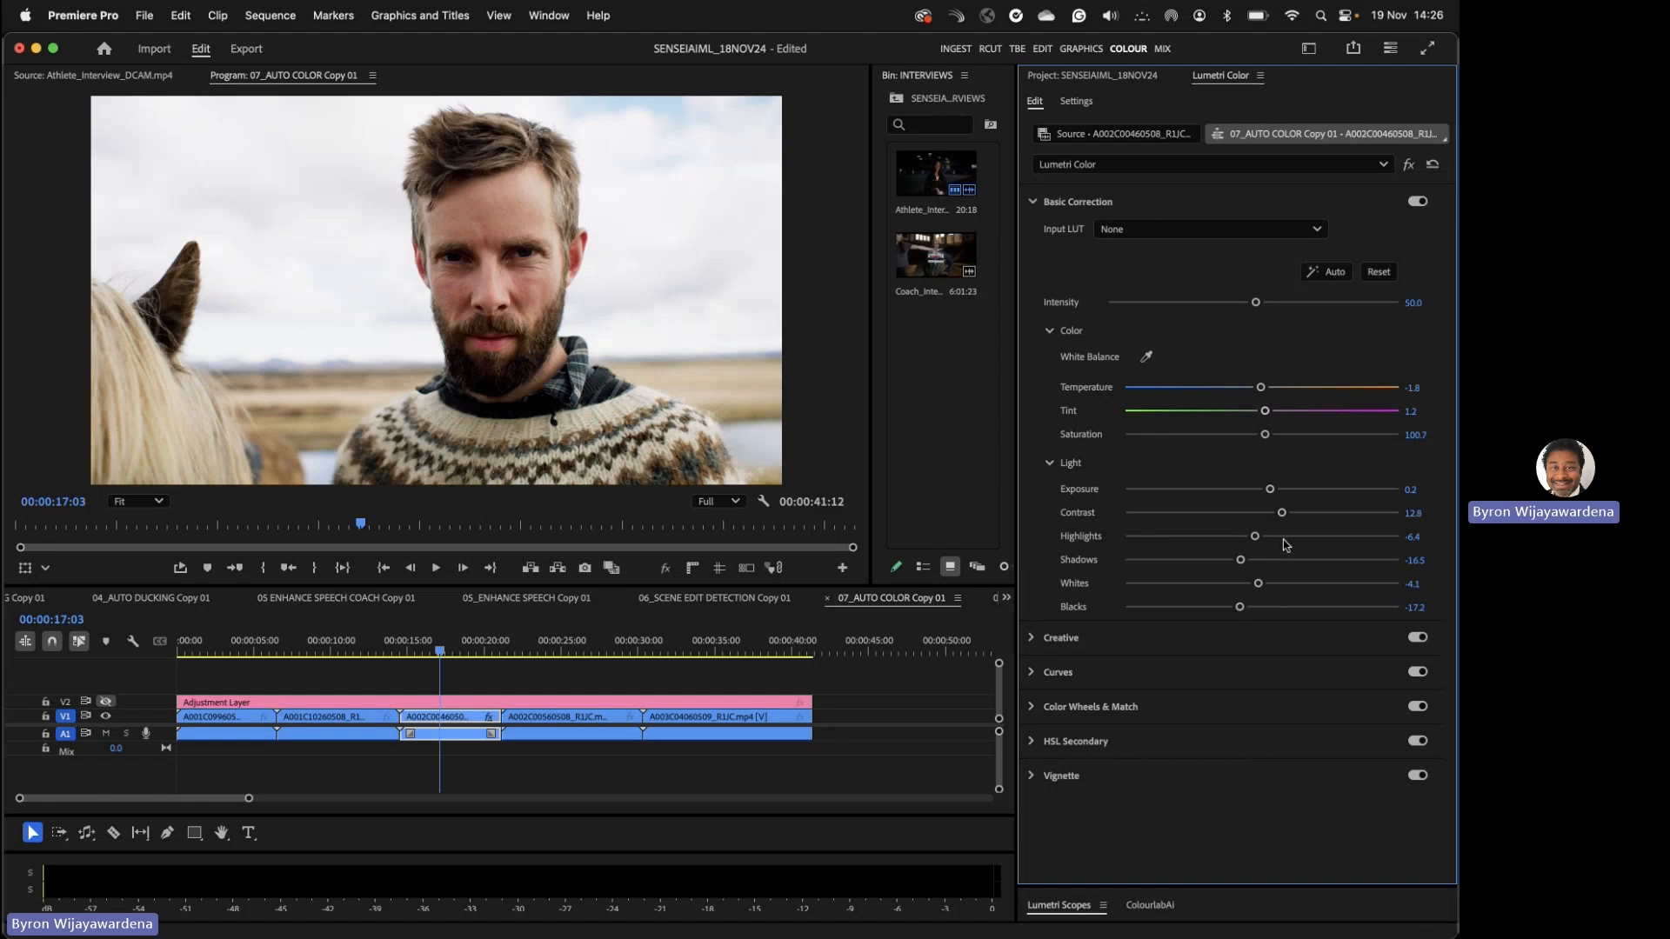
pyautogui.moveTo(1255, 539); pyautogui.dragTo(1125, 538)
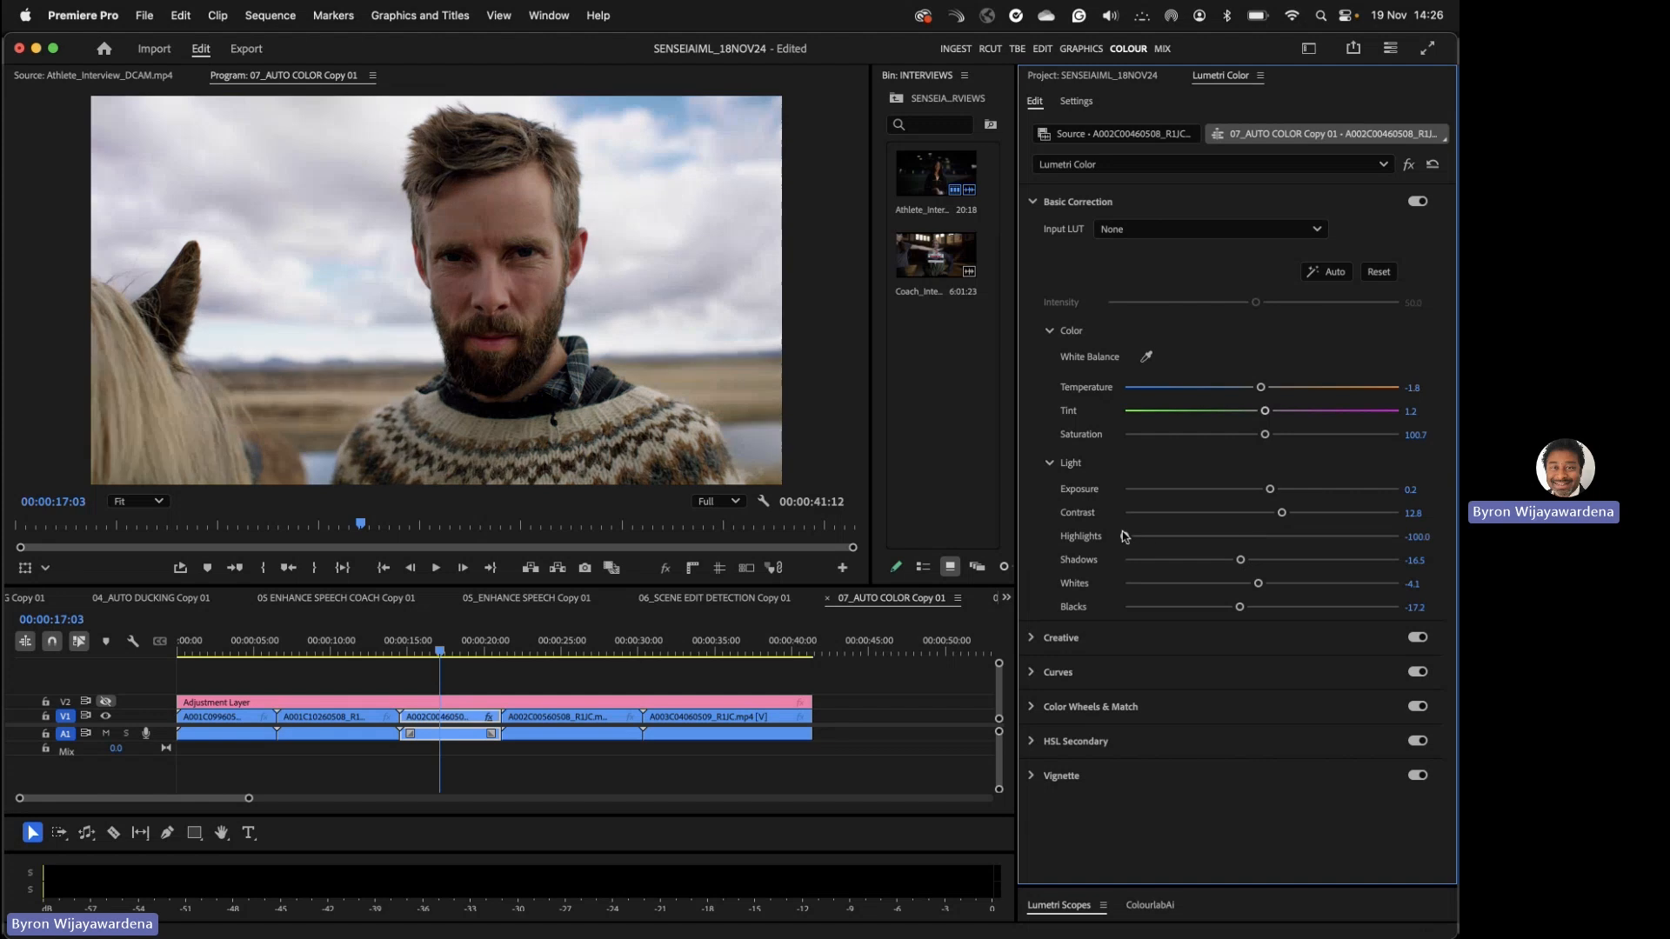
pyautogui.moveTo(1240, 560); pyautogui.dragTo(1289, 561)
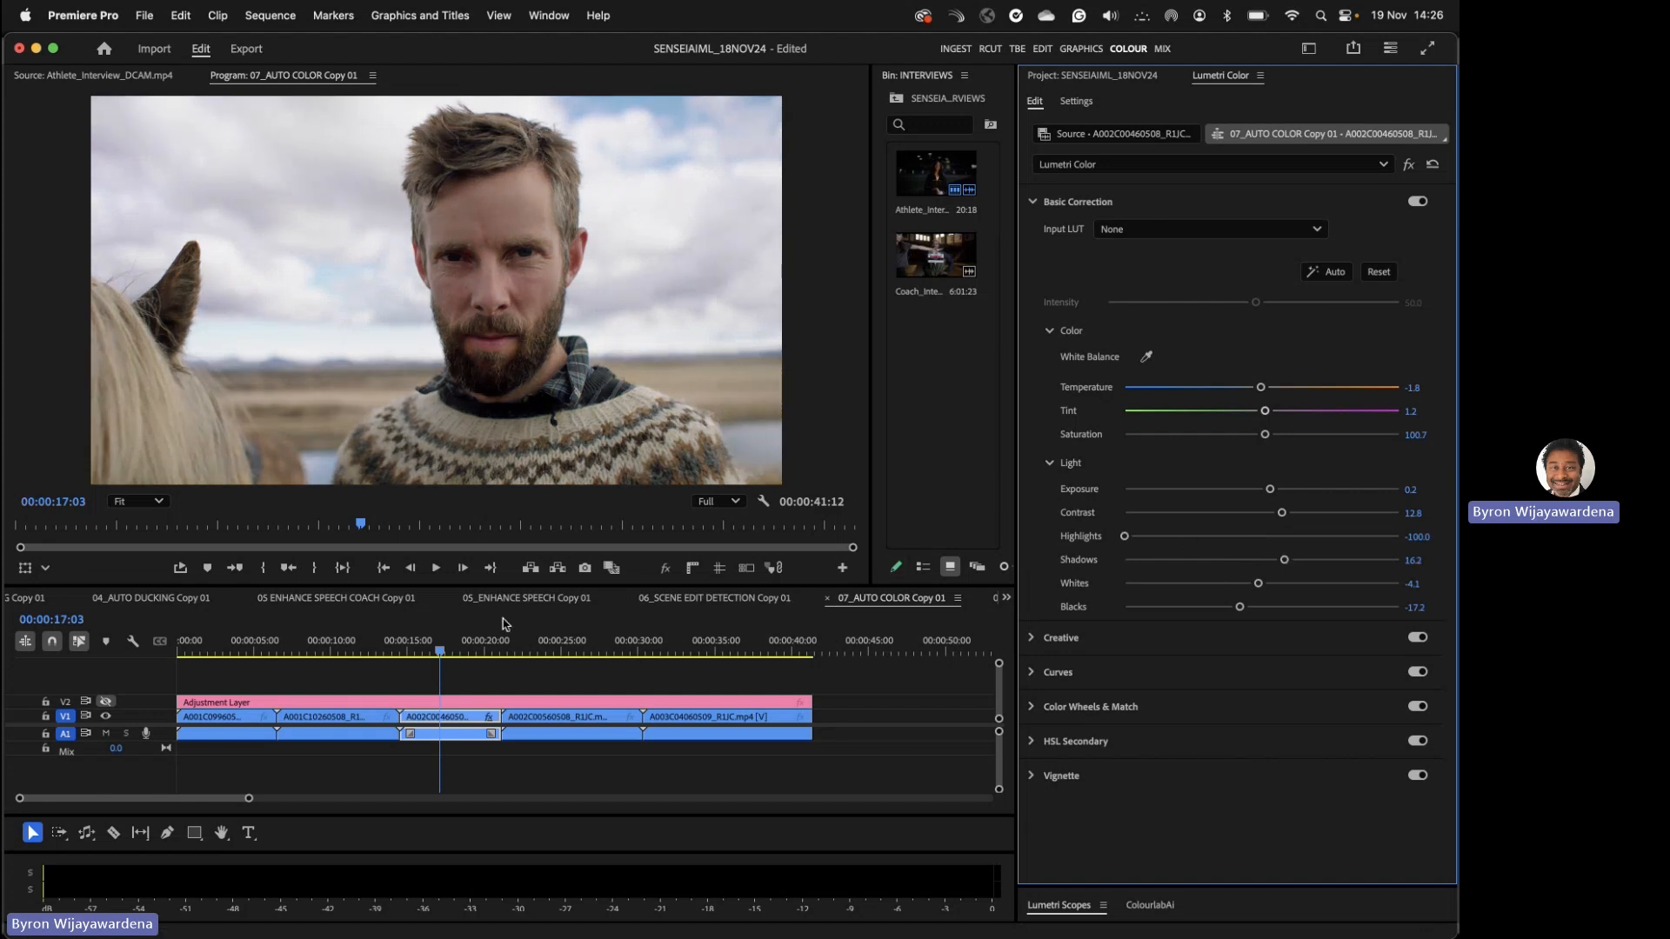
# - Paste the graded clip's attributes, including Lumetri Color, onto all clips in the sequence and check the picture at 00:00:18:02
pyautogui.click(451, 721)
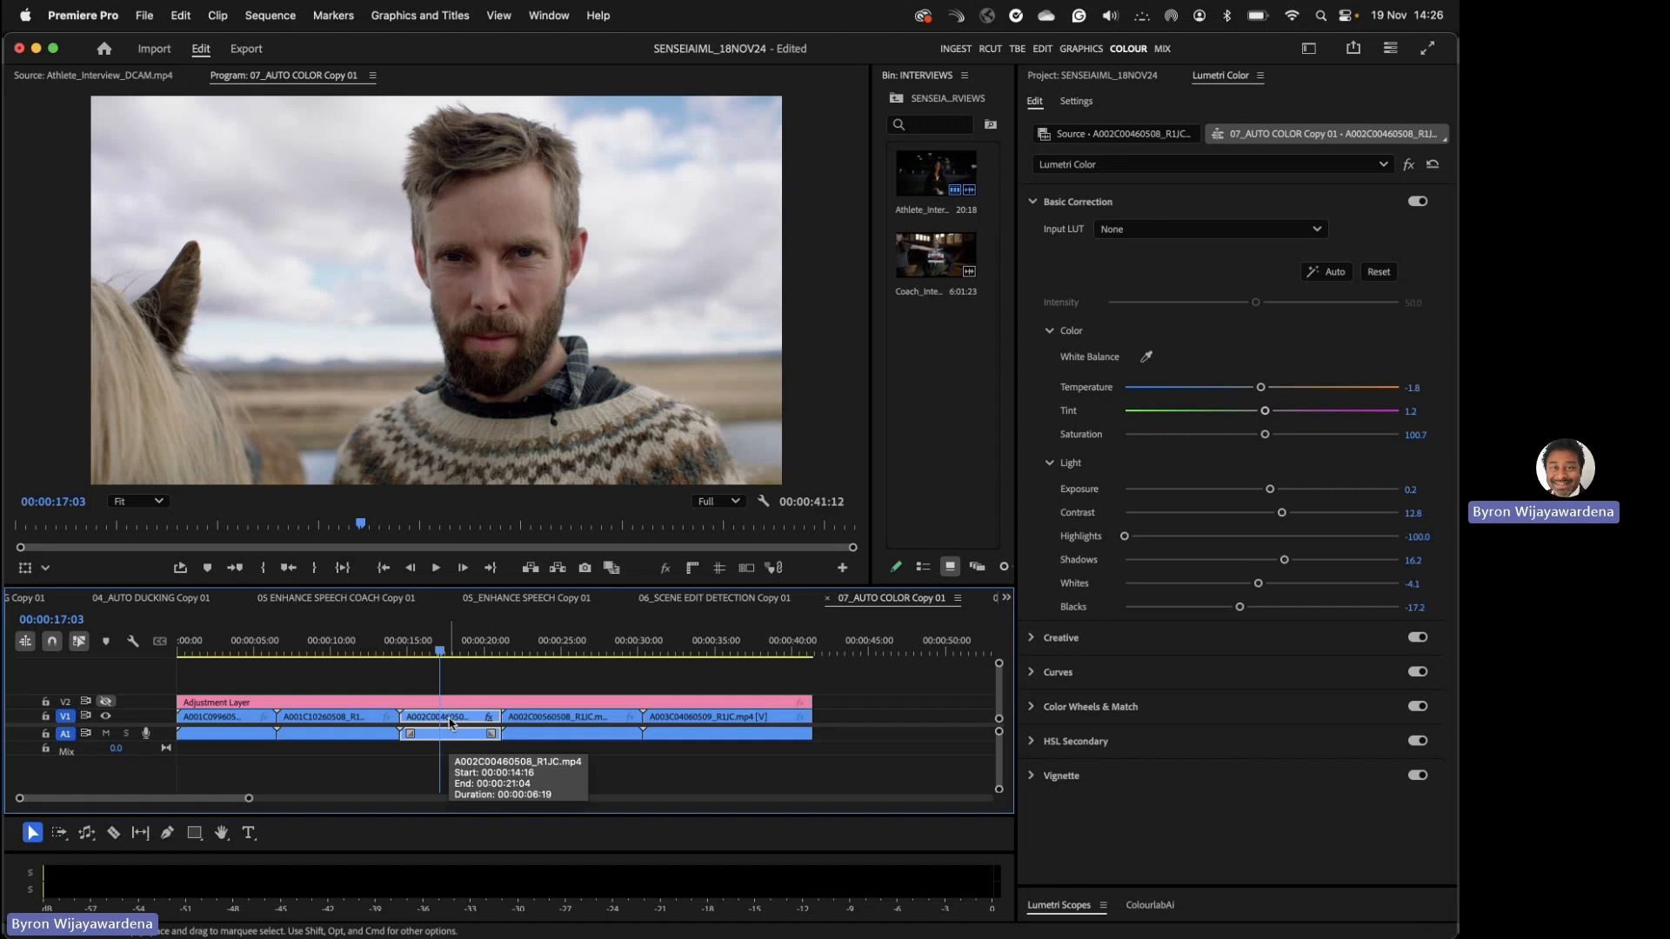
pyautogui.press('super+a')
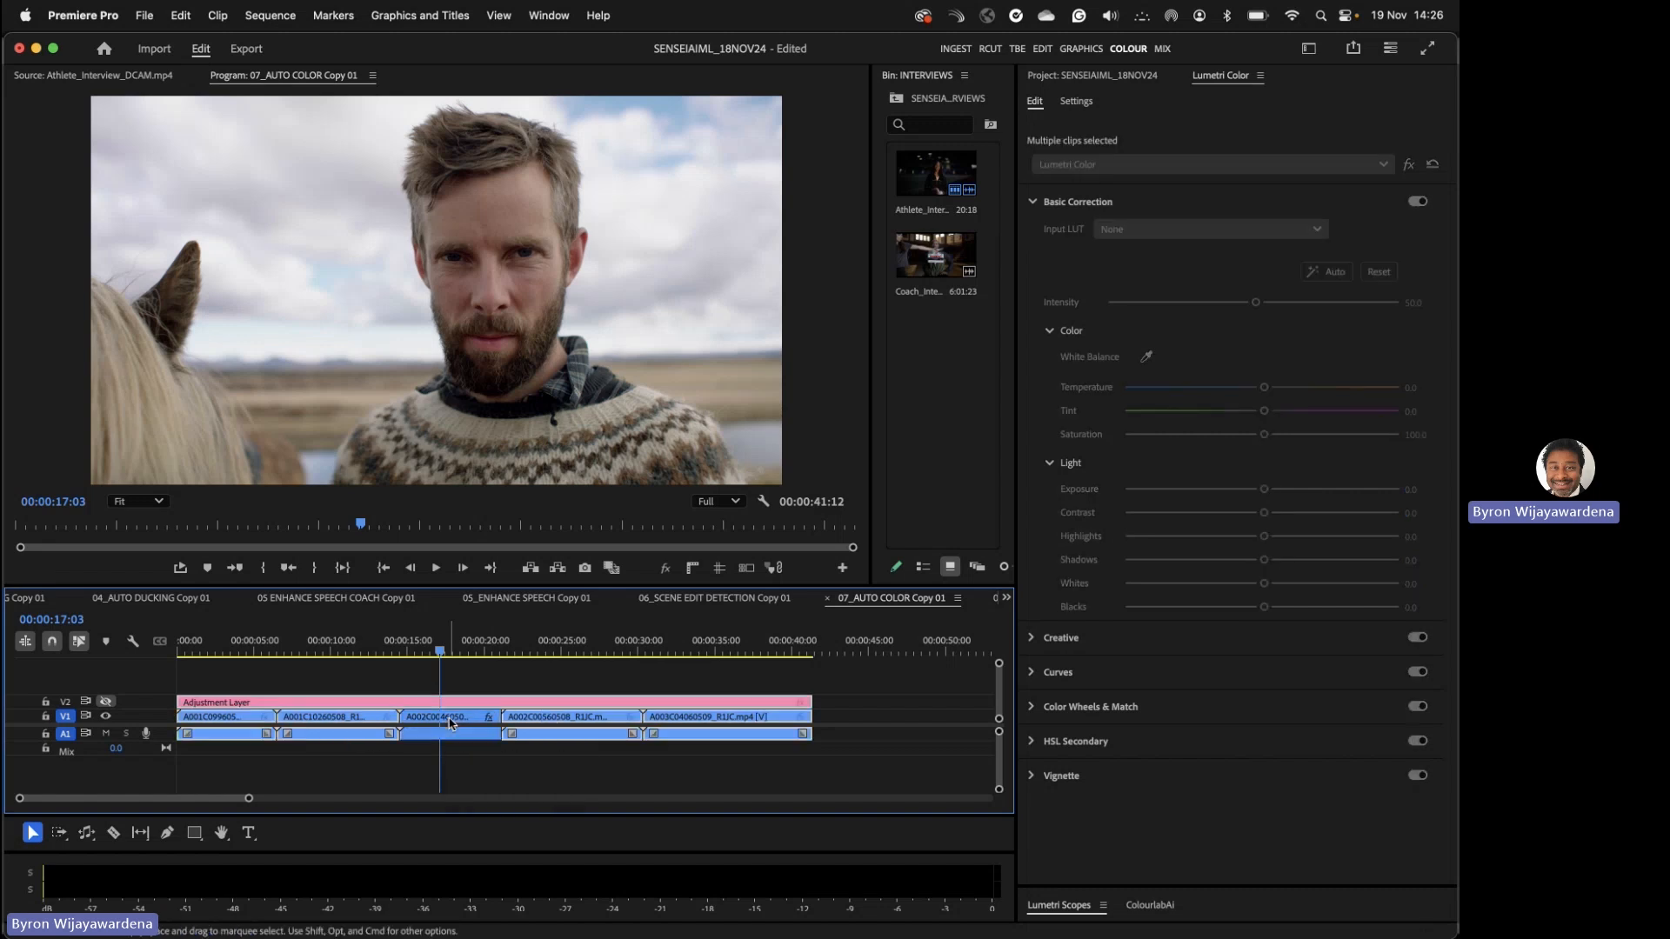
pyautogui.press('alt+super+v')
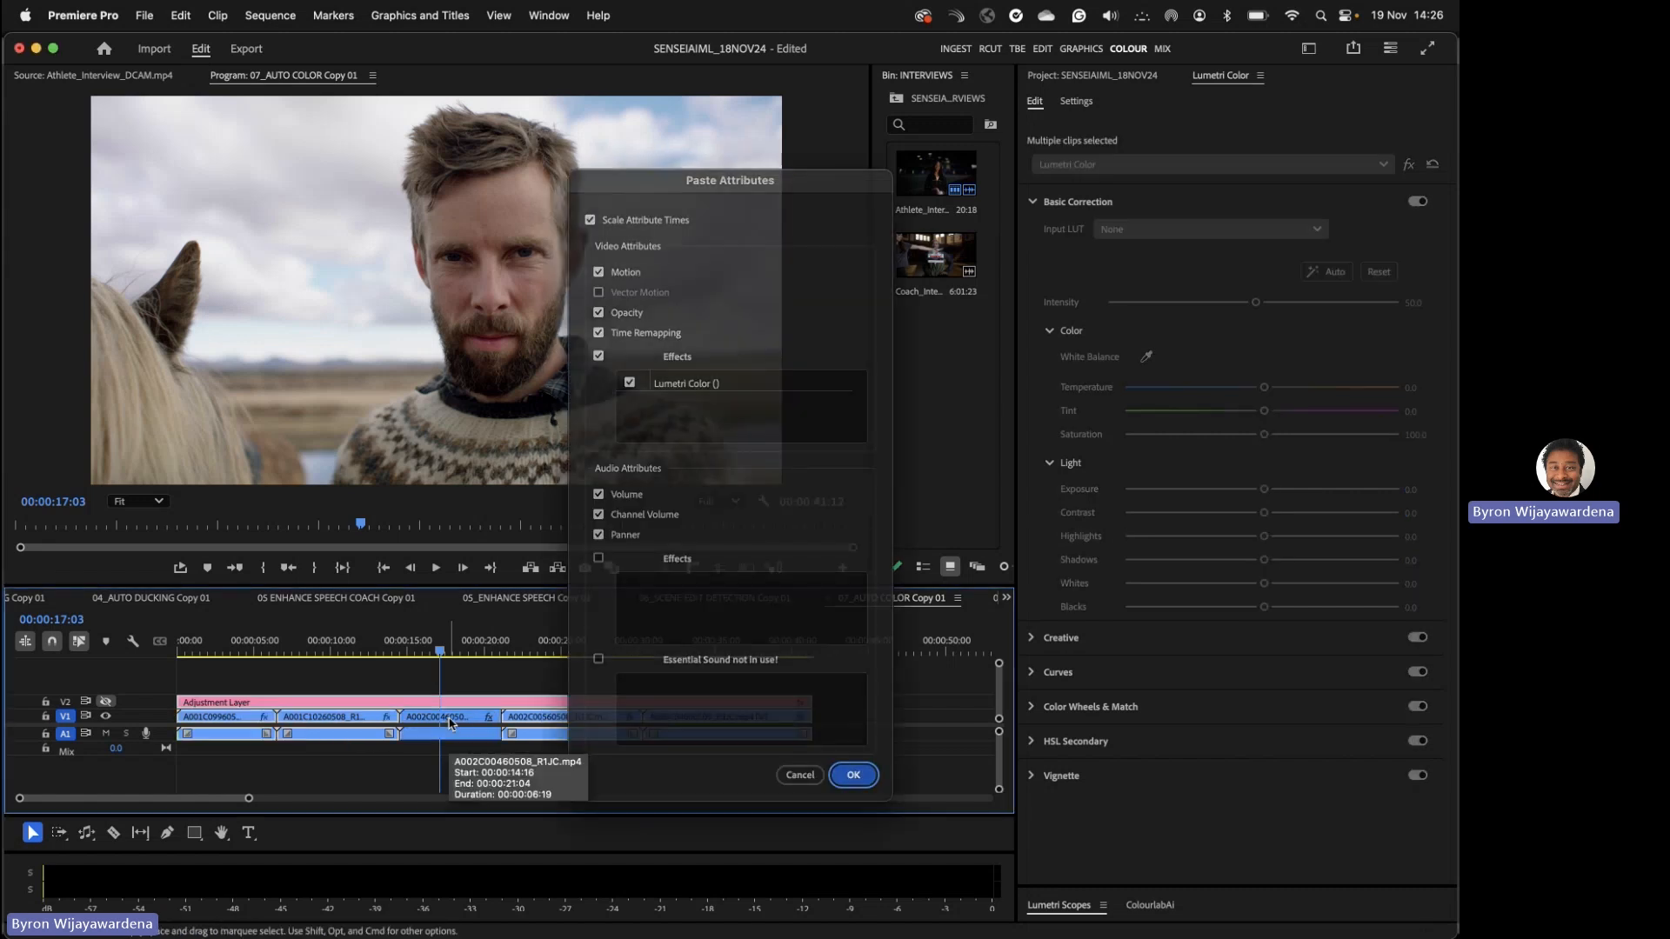
pyautogui.press('Return')
pyautogui.moveTo(524, 636); pyautogui.dragTo(458, 644)
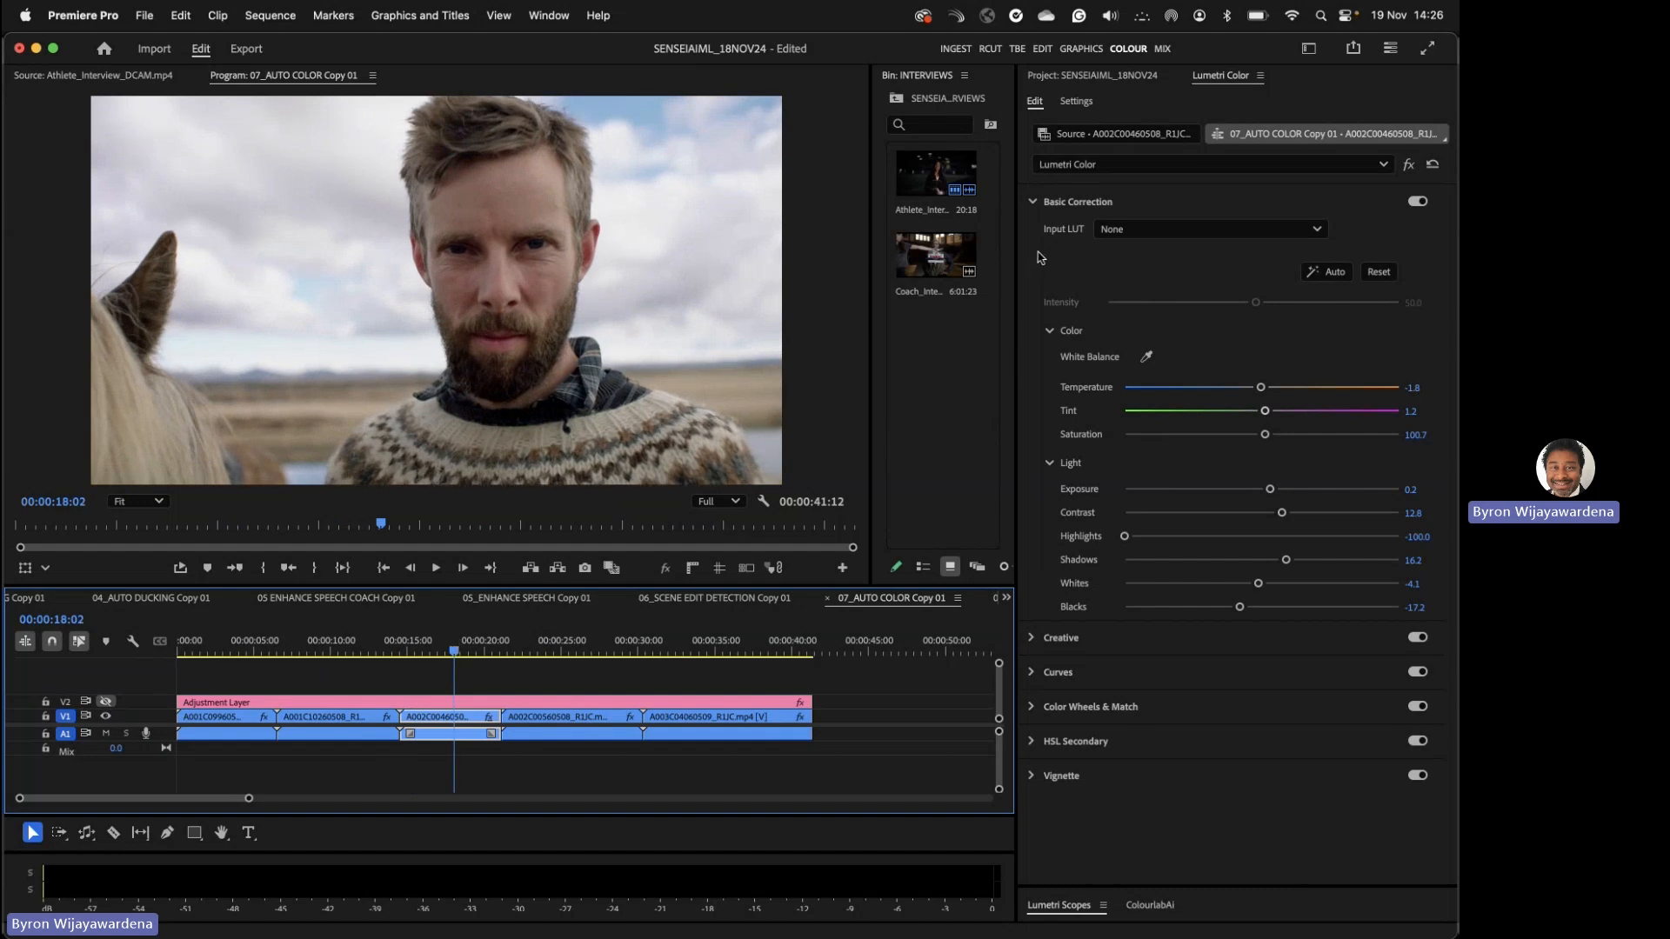
# - Try out the Faded Film, Shadow Tint and Highlight Tint adjustments in the Creative section
pyautogui.click(1033, 202)
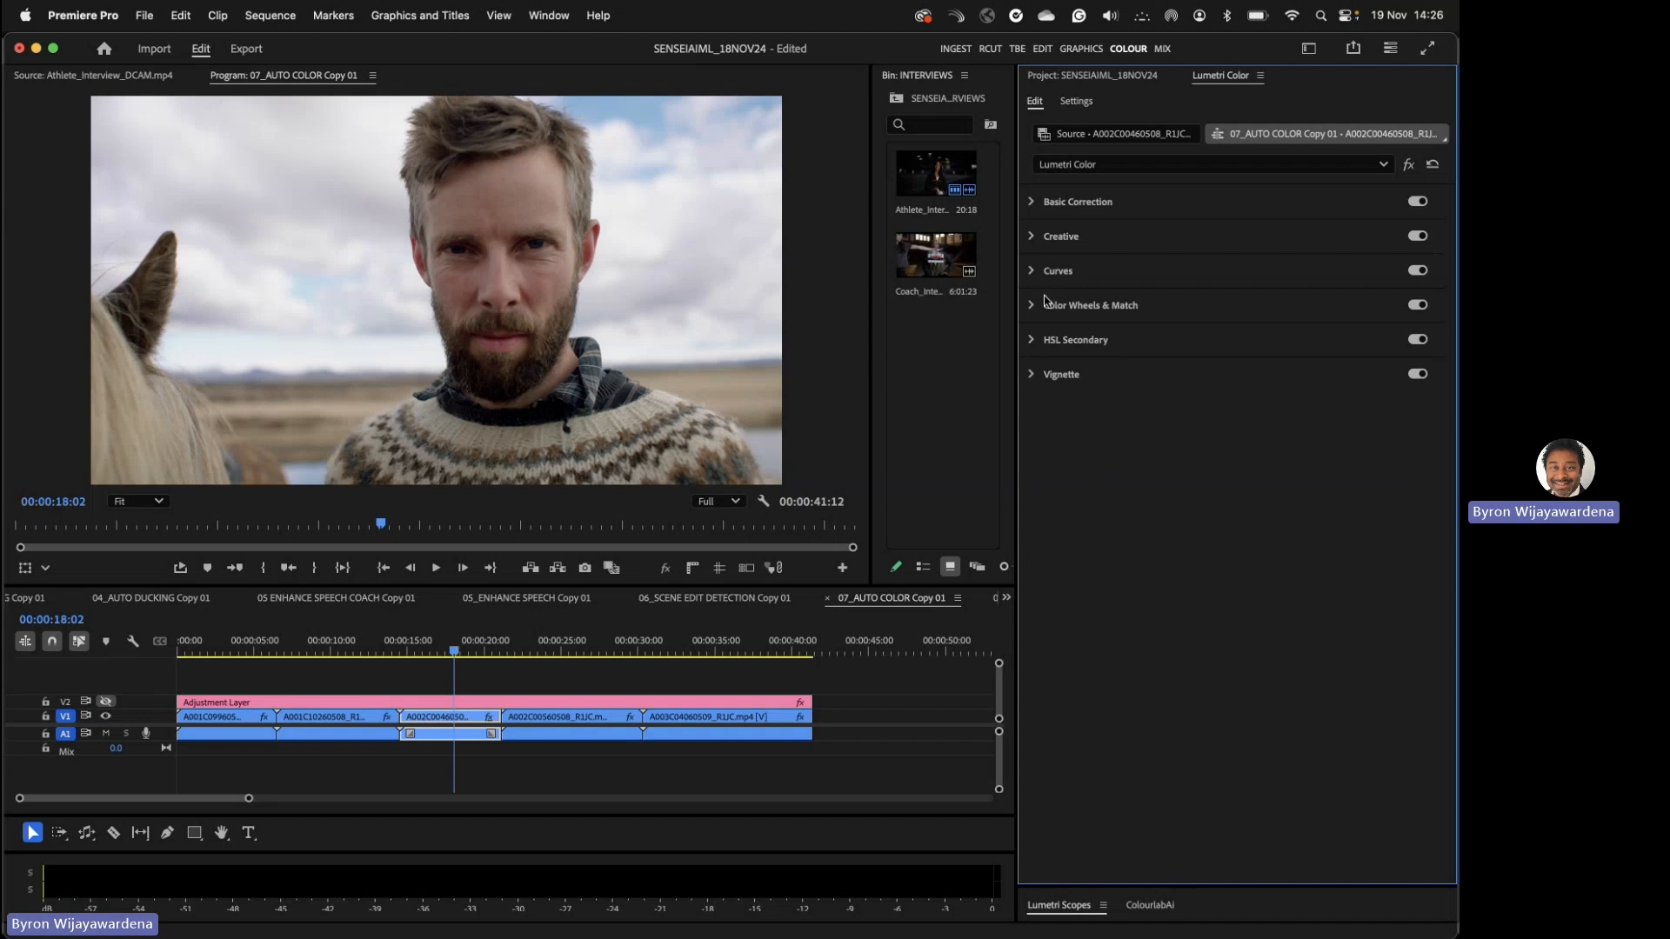
pyautogui.click(1060, 240)
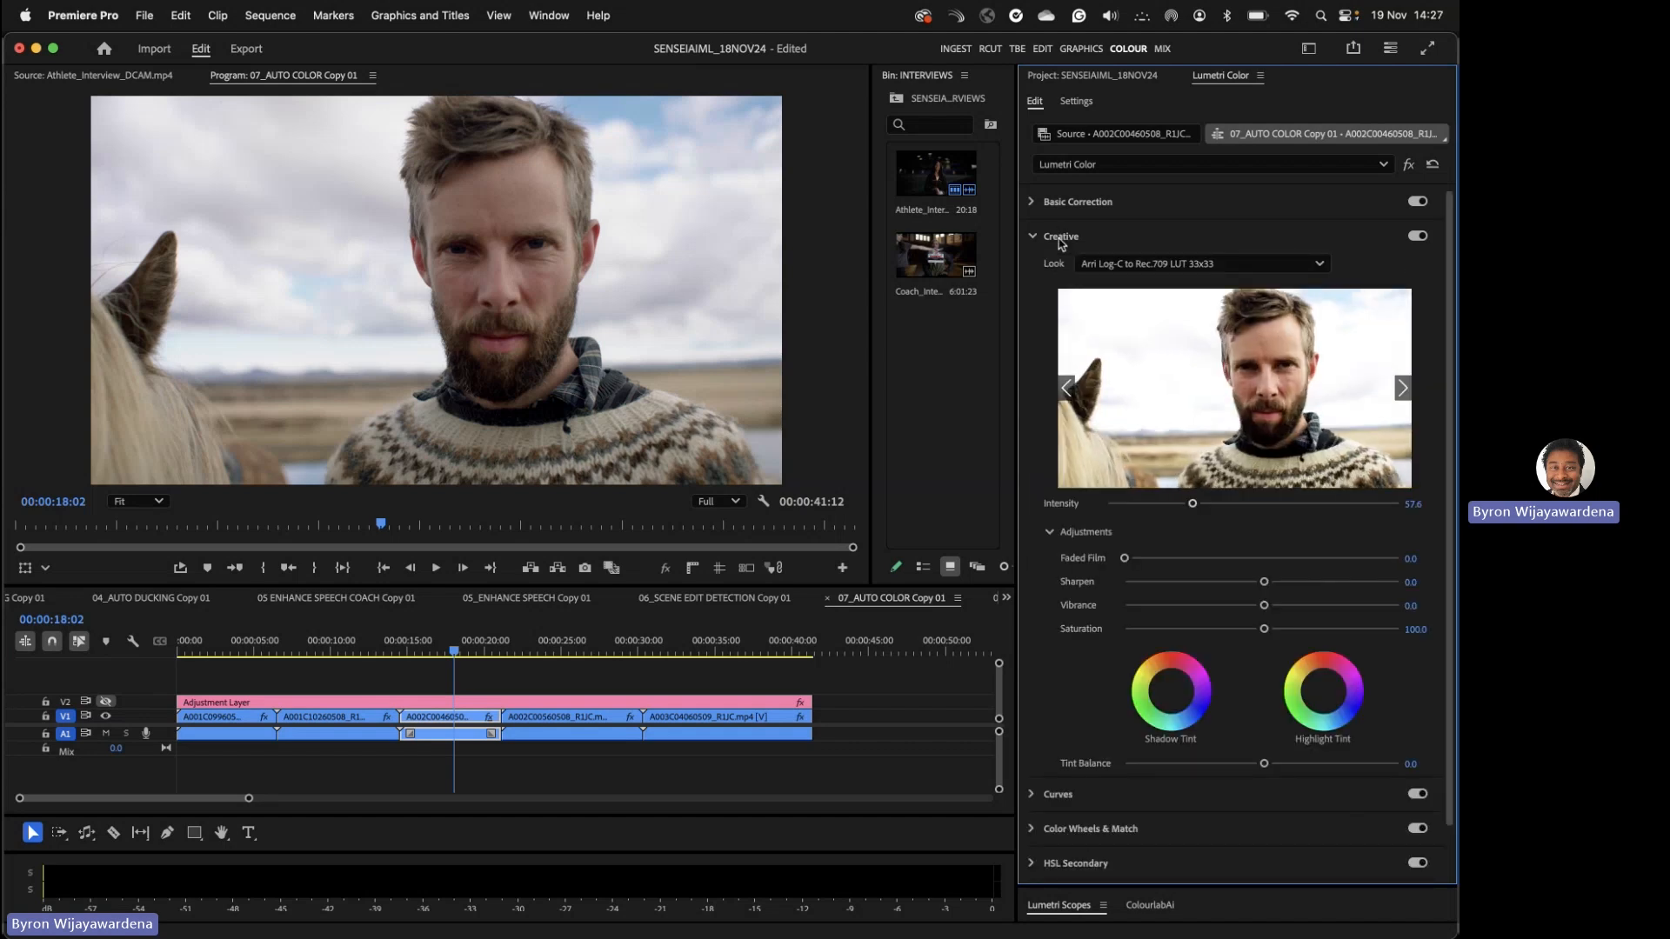
pyautogui.moveTo(1126, 557); pyautogui.dragTo(1016, 558)
pyautogui.moveTo(1170, 691); pyautogui.dragTo(1176, 689)
pyautogui.moveTo(1323, 692); pyautogui.dragTo(1327, 694)
pyautogui.click(1033, 238)
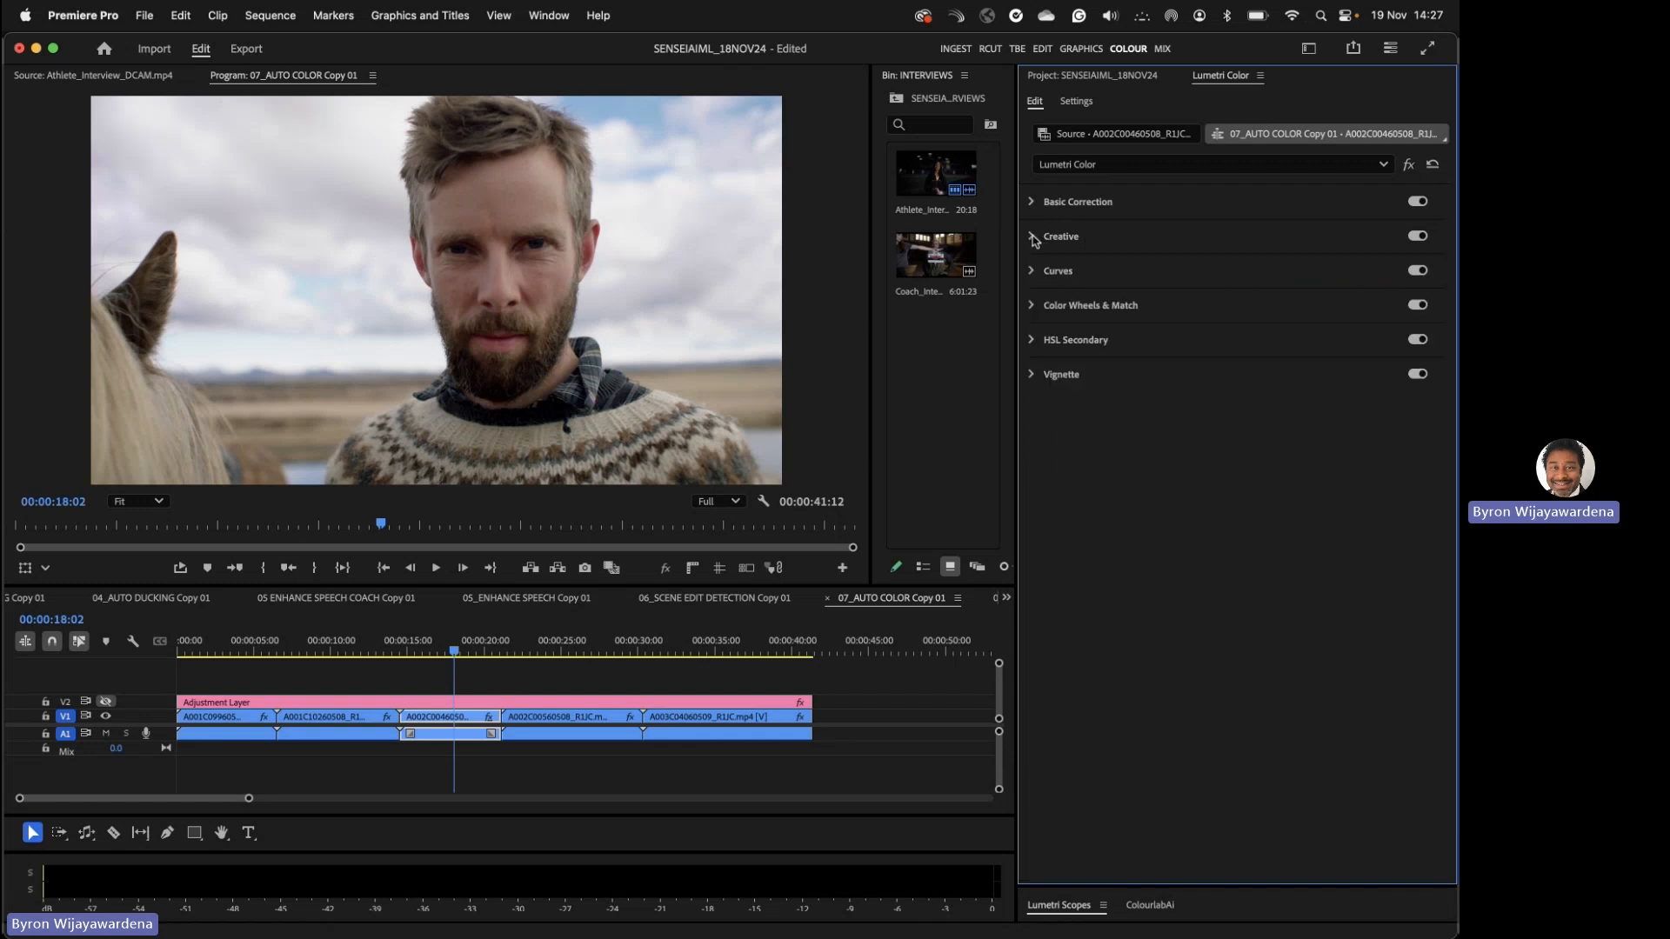
# - Darken the shadows, brighten the midtones and slightly lower the highlights with the color wheels' level sliders, saving the project along the way
pyautogui.click(1034, 306)
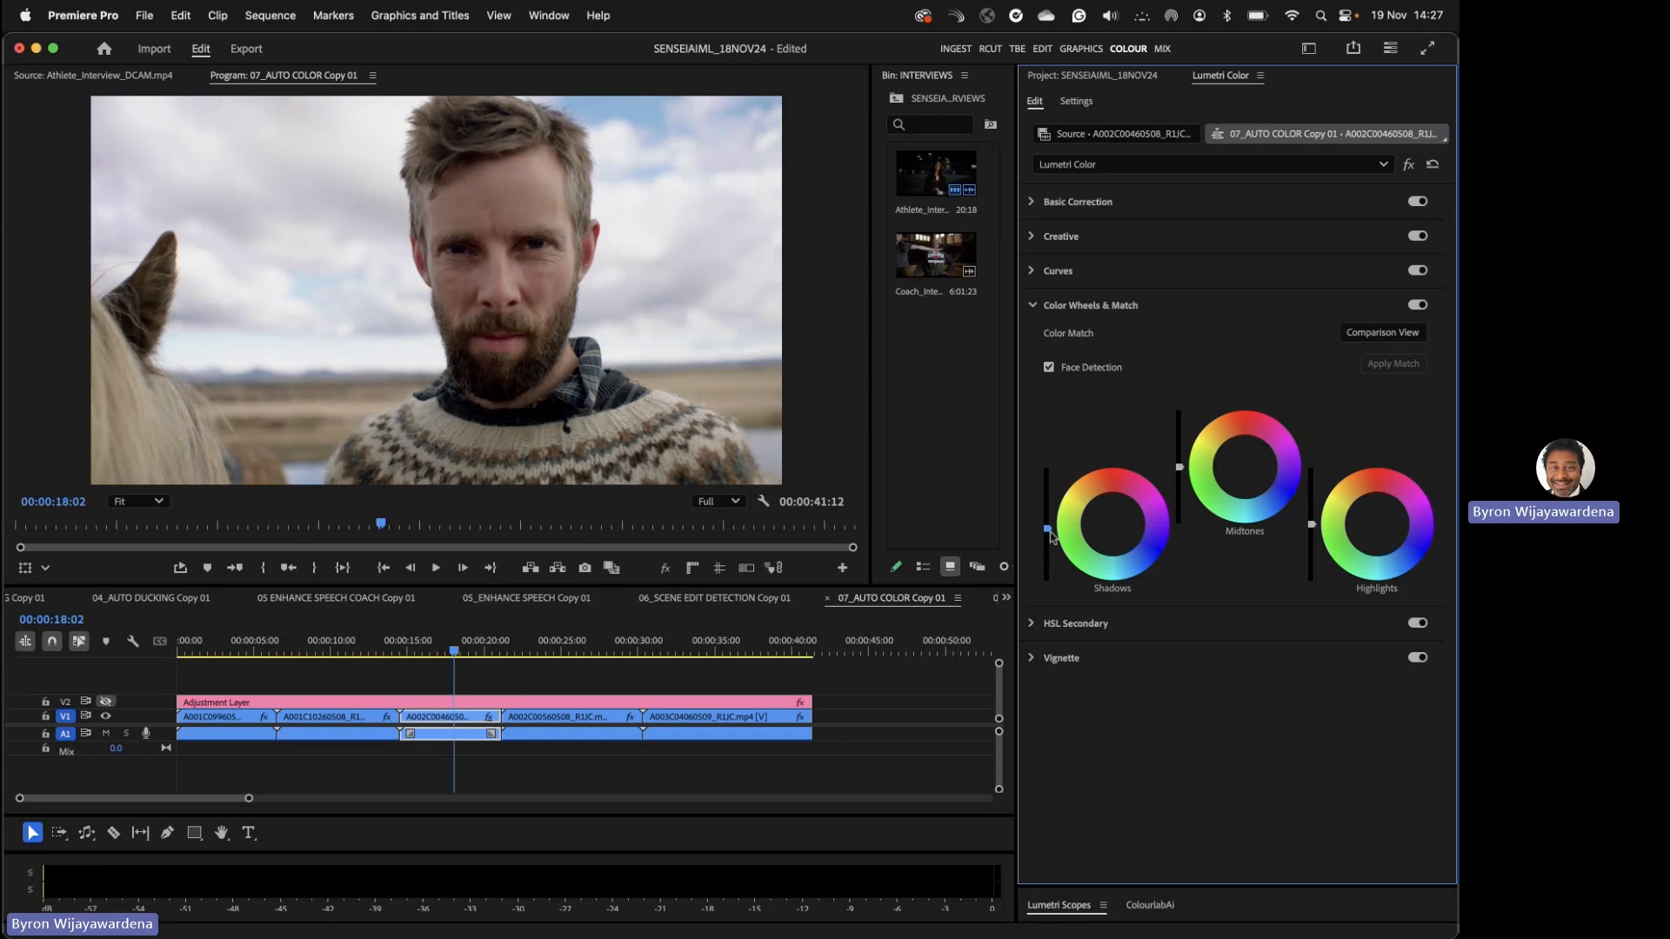
pyautogui.moveTo(1046, 529); pyautogui.dragTo(1046, 536)
pyautogui.press('super+s')
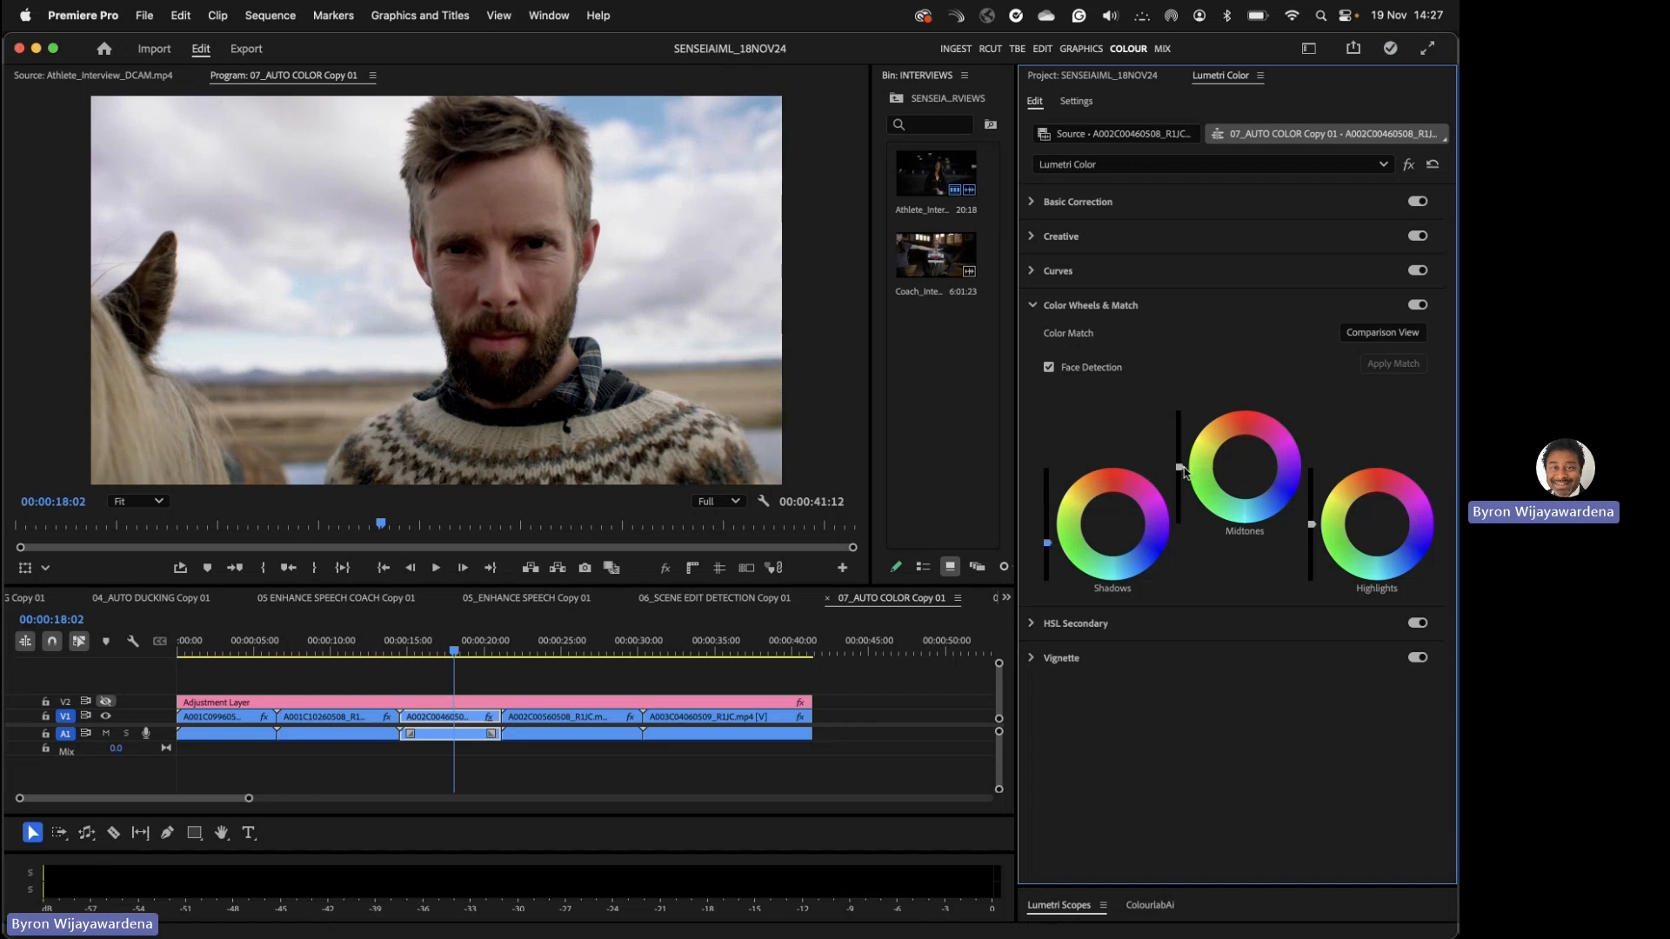
pyautogui.moveTo(1181, 472); pyautogui.dragTo(1180, 453)
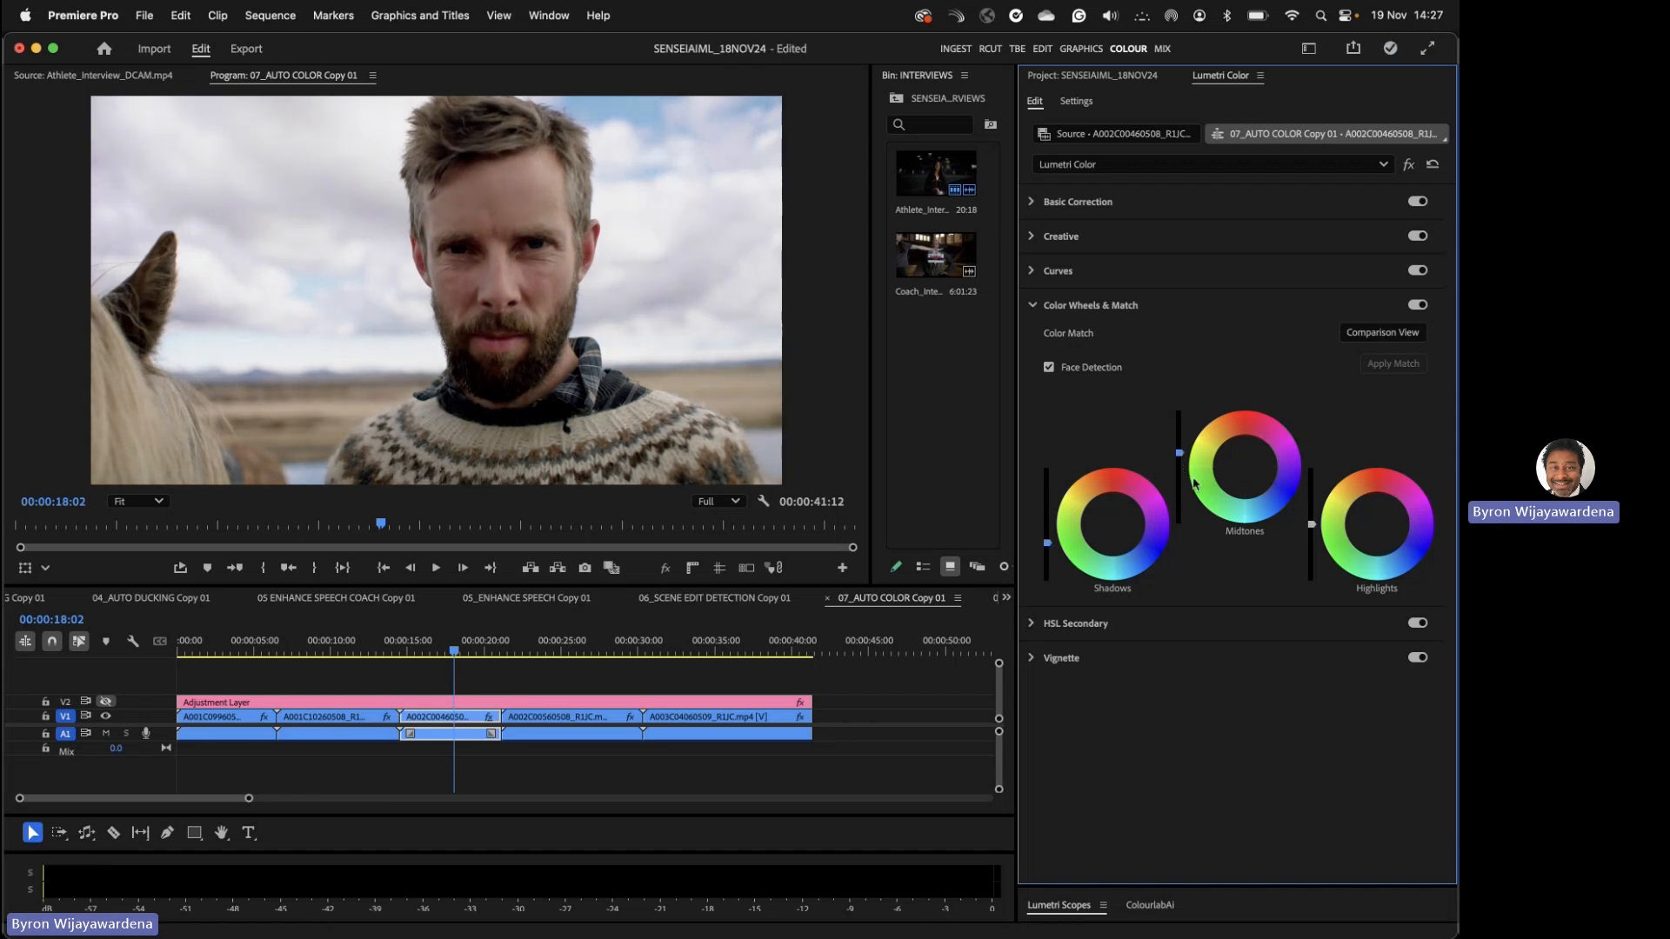
pyautogui.moveTo(1311, 529); pyautogui.dragTo(1311, 532)
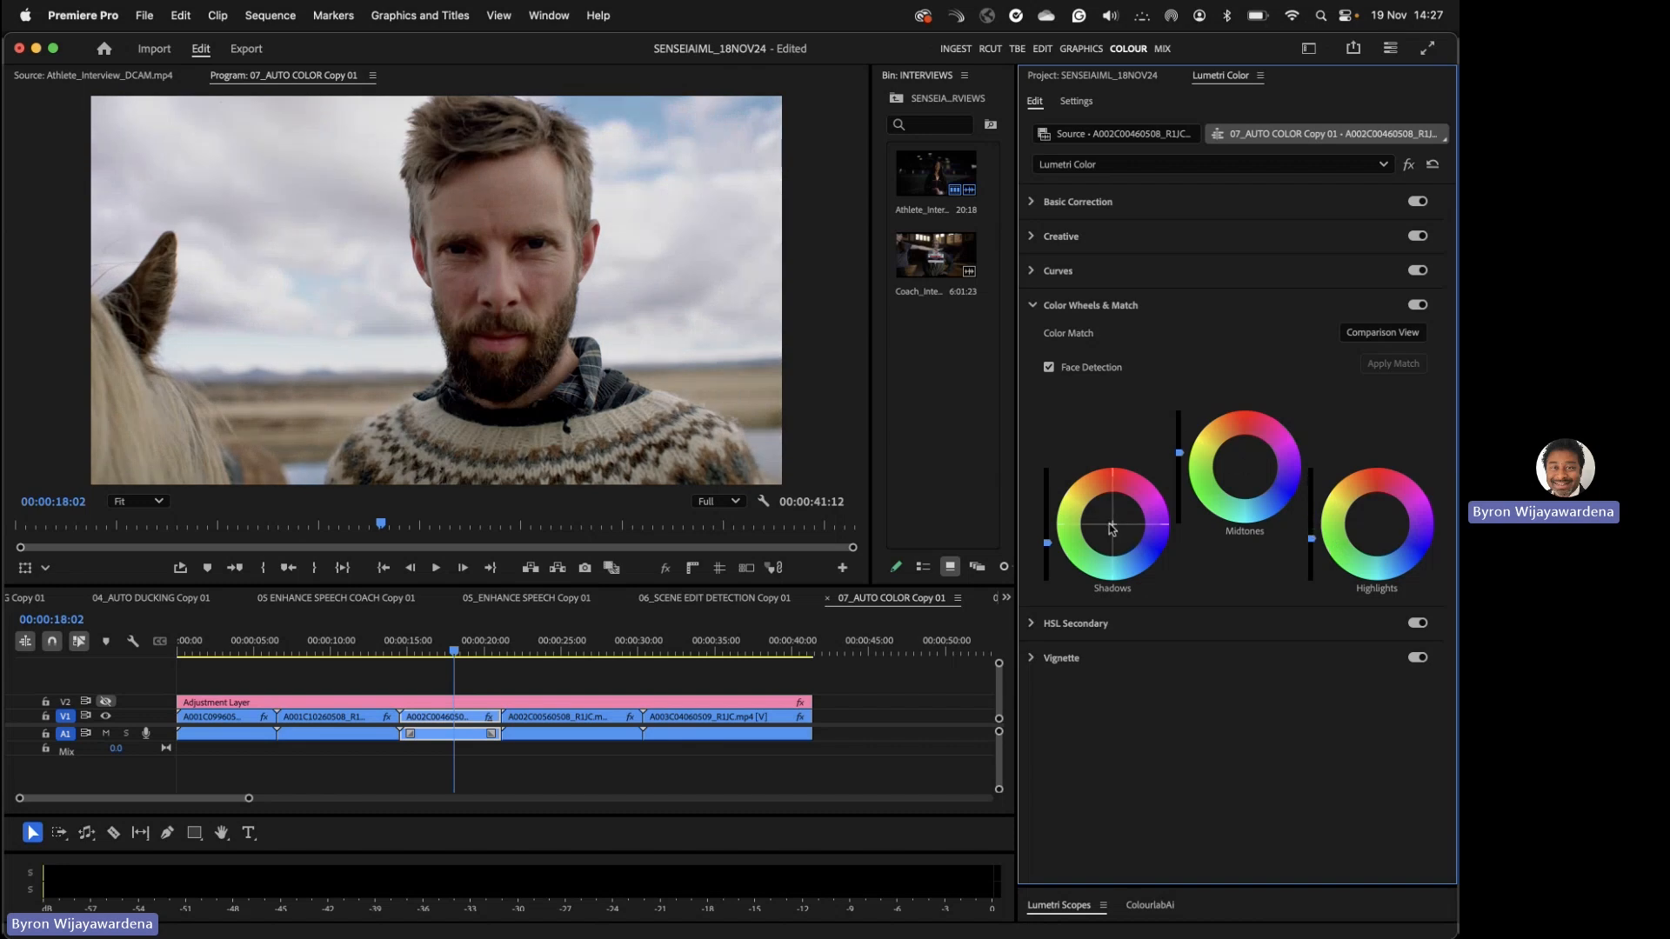
# - Tint the shadows slightly towards blue and the midtones towards warm yellow, and compare the picture with effects muted and unmuted
pyautogui.moveTo(1110, 523); pyautogui.dragTo(1121, 528)
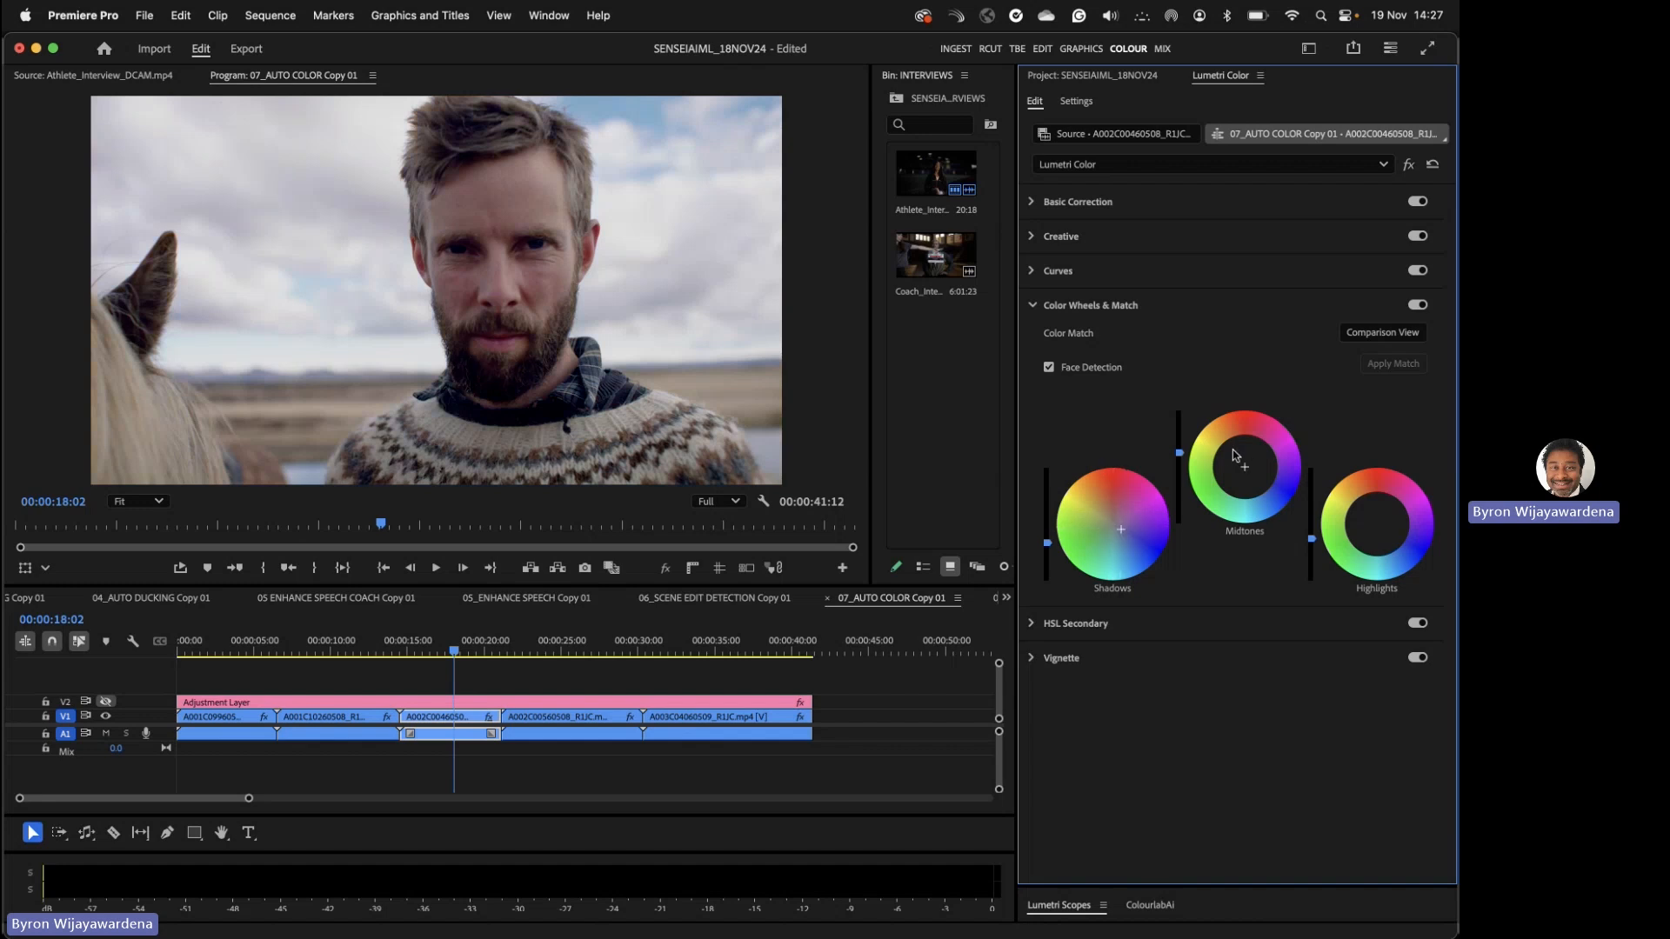
pyautogui.moveTo(1245, 467); pyautogui.dragTo(1231, 458)
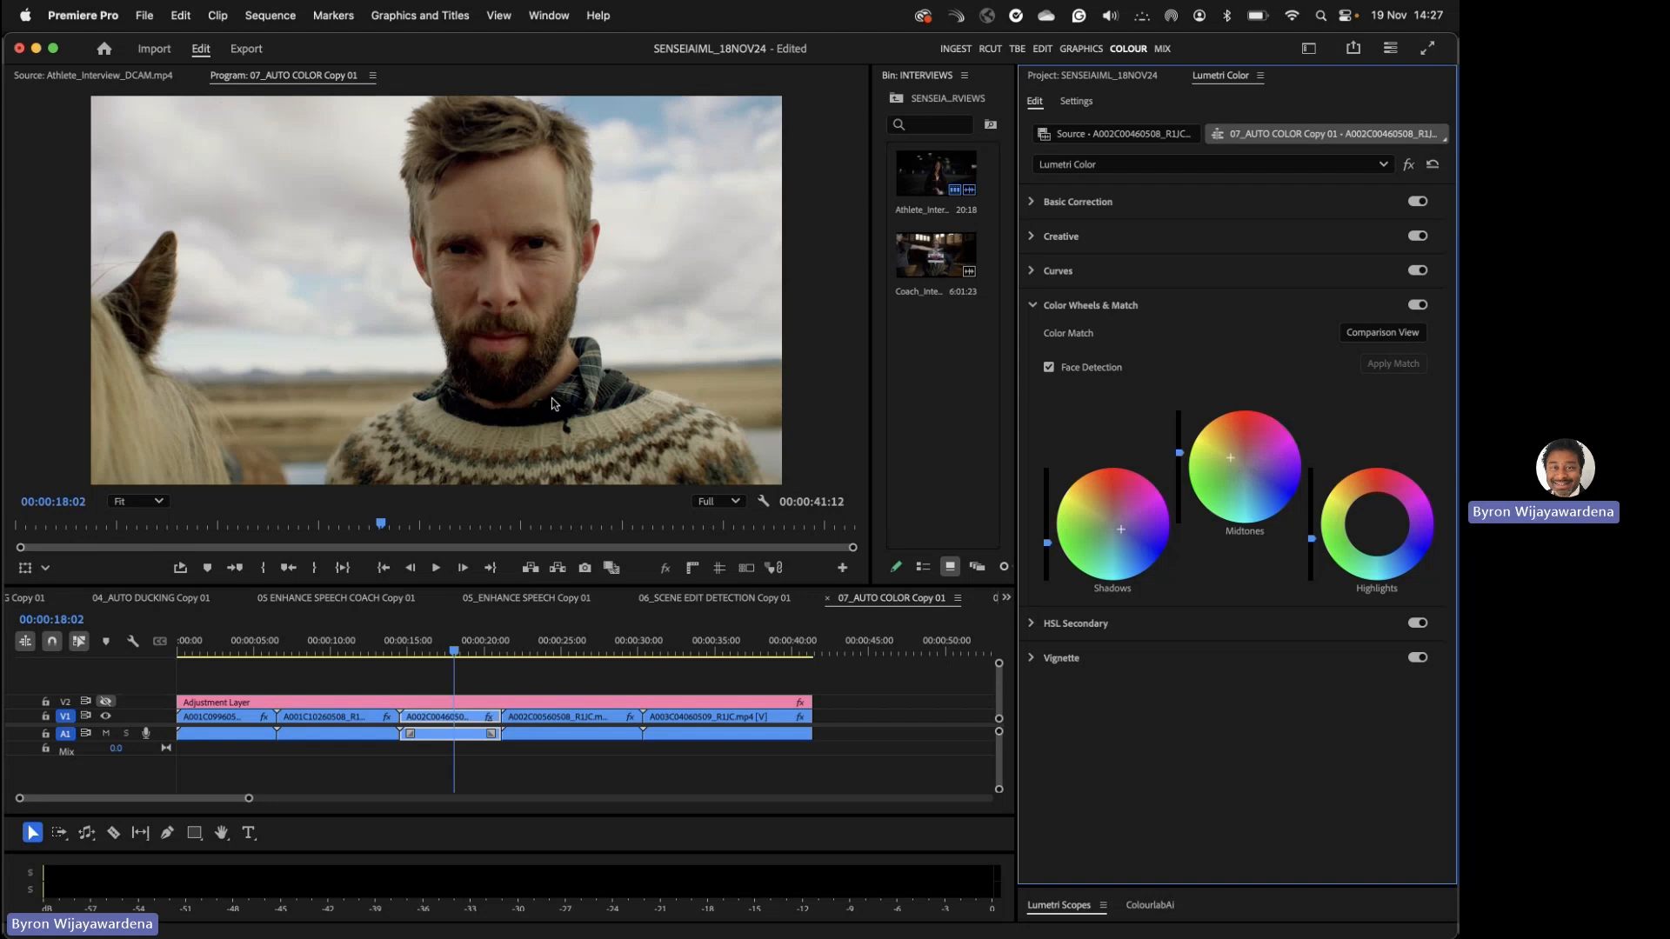
pyautogui.click(665, 568)
pyautogui.click(665, 570)
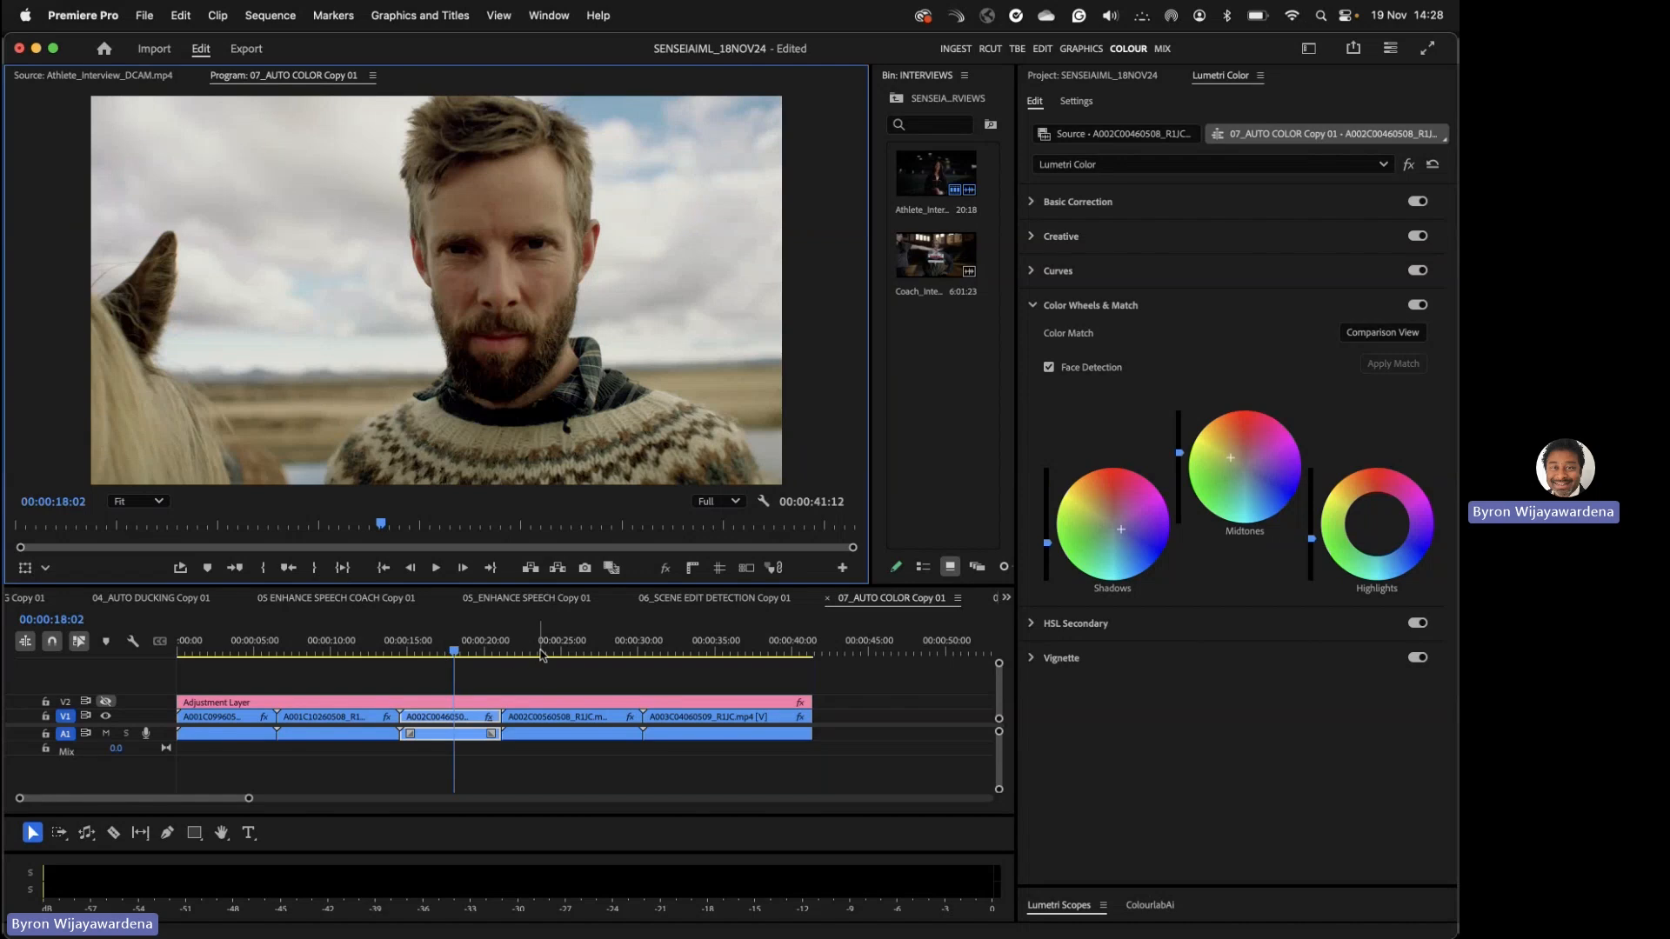
# - Show the comparison view for the man's close-up at 00:00:17:06 and enlarge the program monitor area
pyautogui.moveTo(541, 654); pyautogui.dragTo(444, 654)
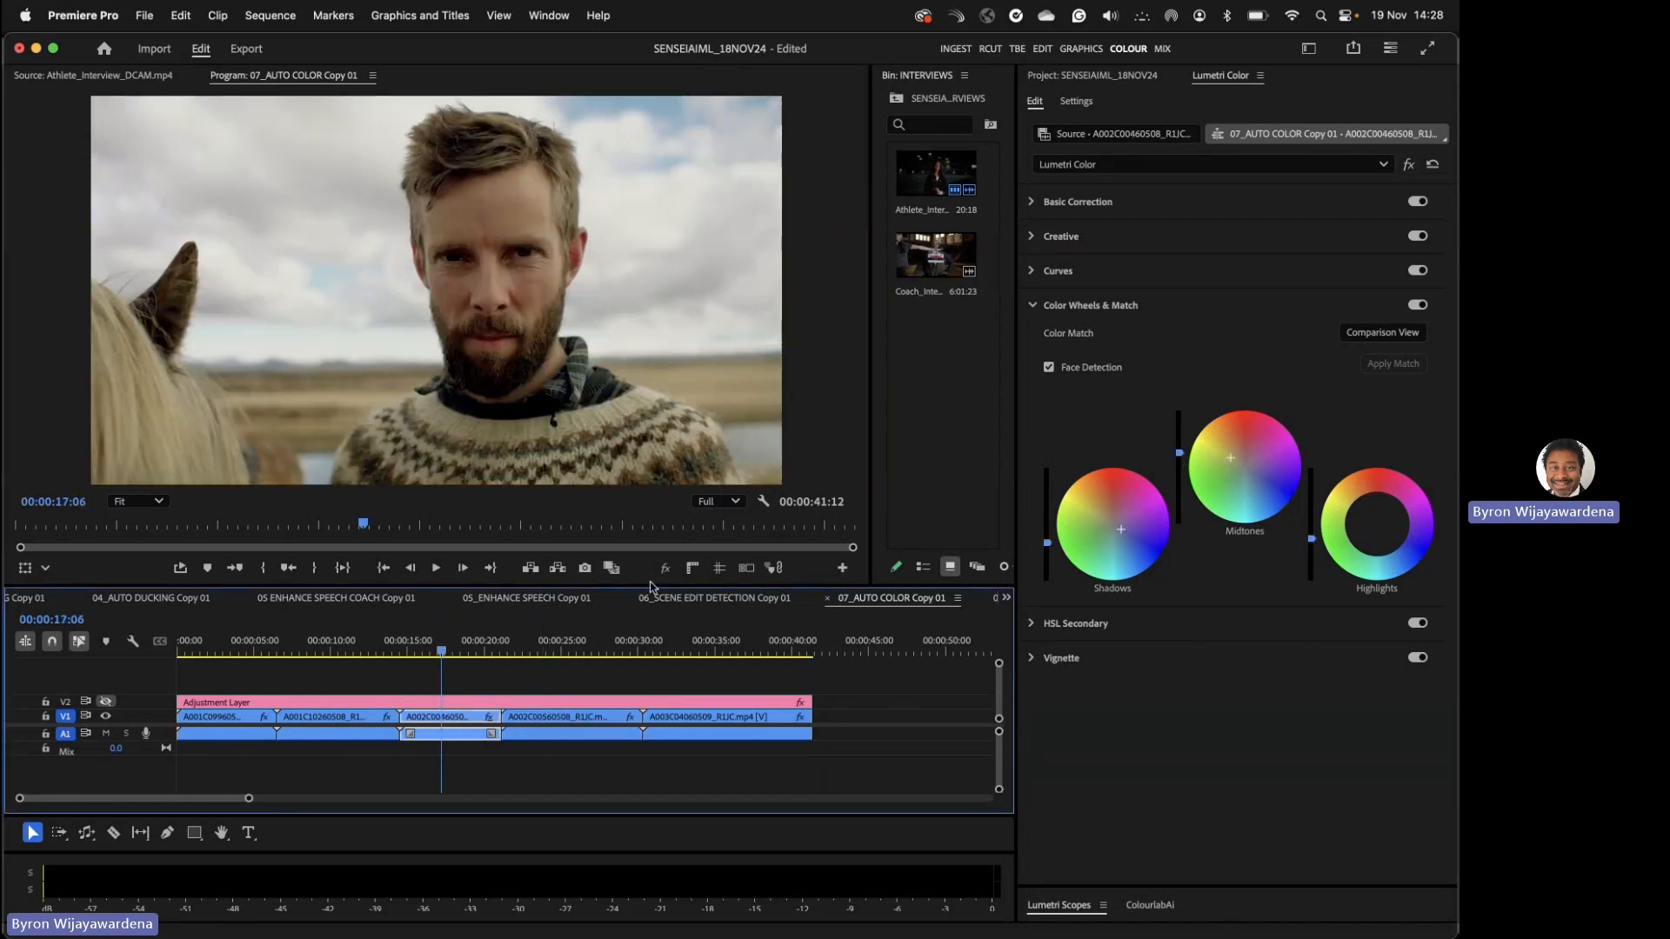
pyautogui.click(1385, 335)
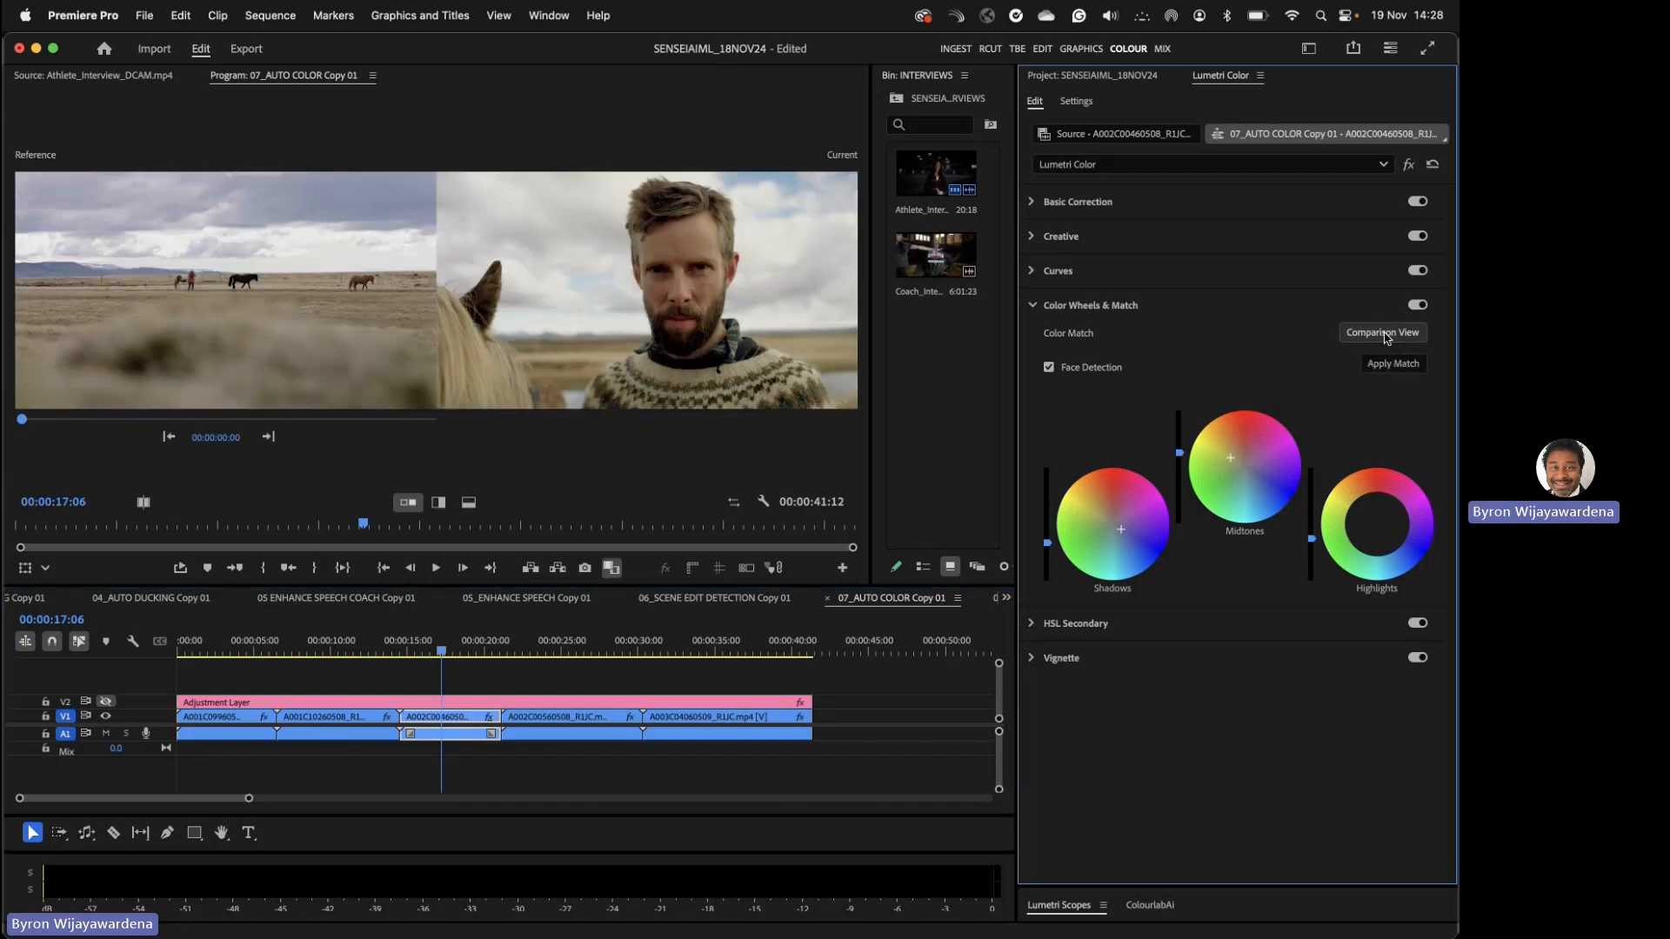
pyautogui.click(614, 567)
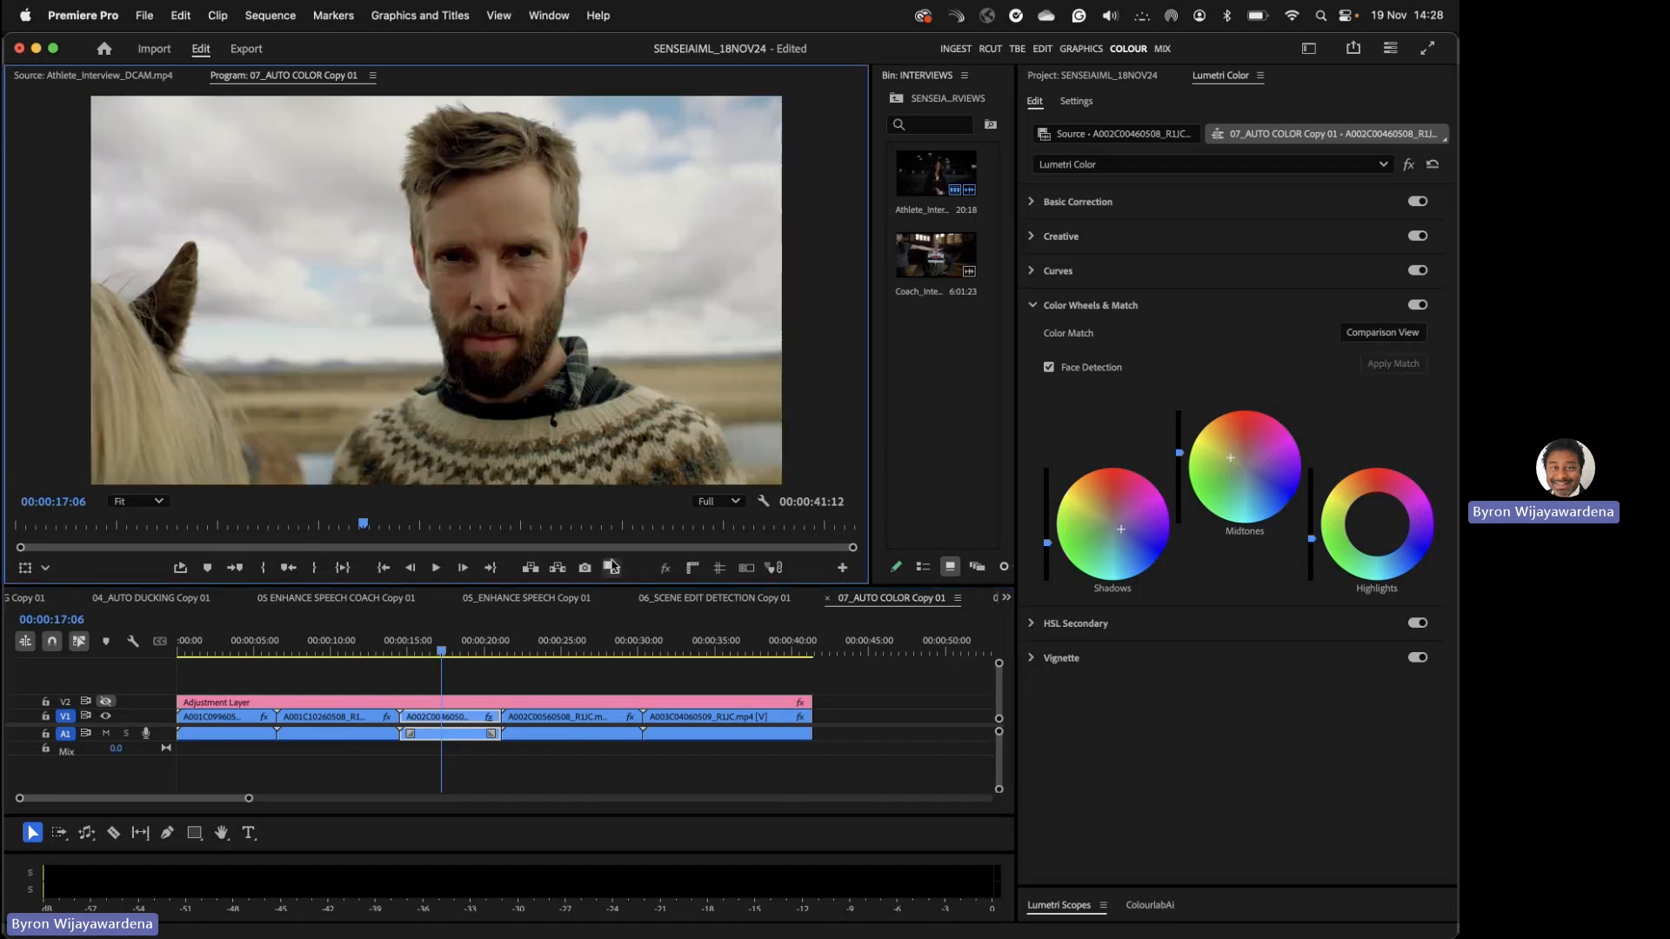
pyautogui.click(613, 567)
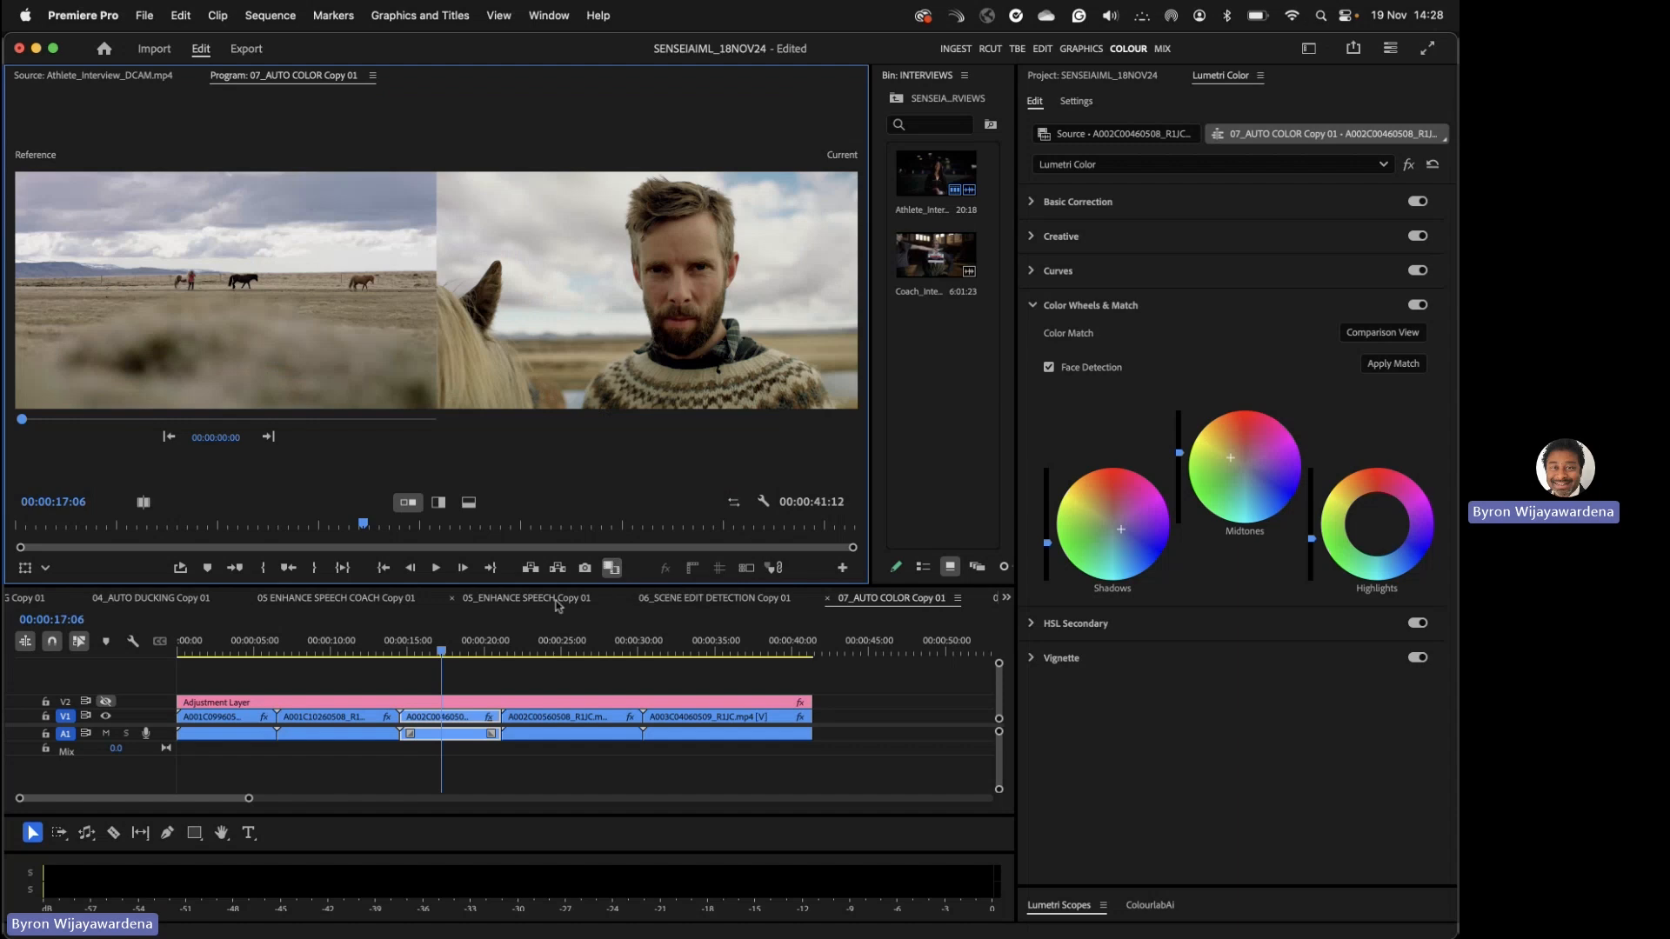
pyautogui.moveTo(522, 589); pyautogui.dragTo(526, 638)
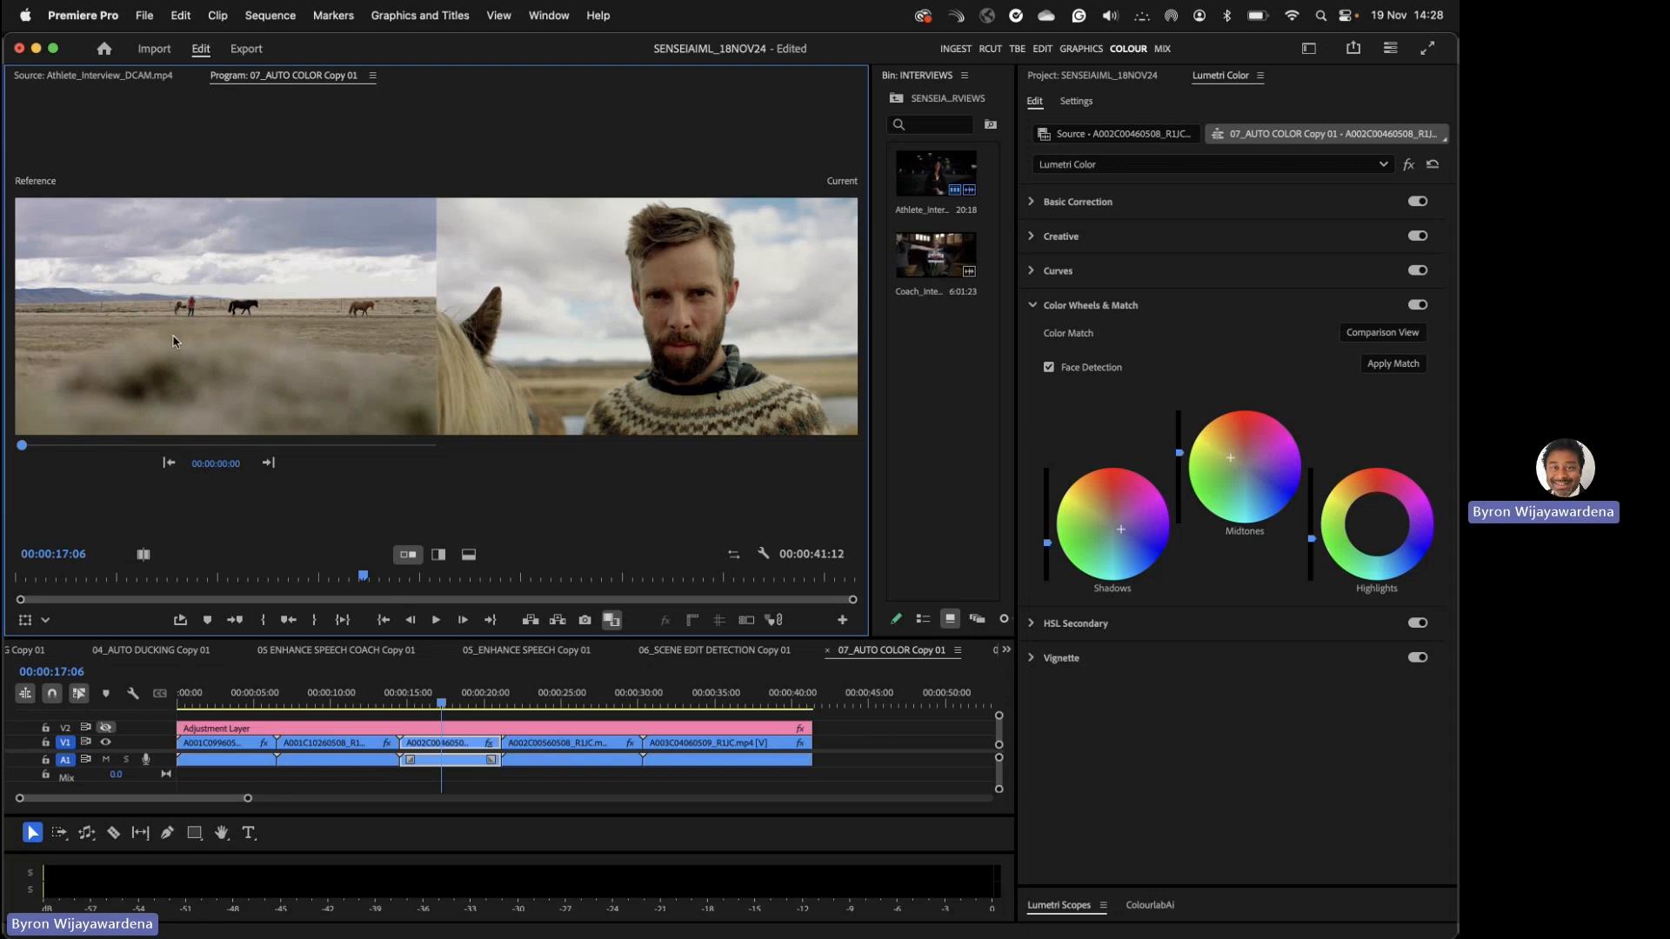
# - Set the comparison reference frame to the start of the man's close-up at 00:00:14:16
pyautogui.click(266, 464)
pyautogui.click(266, 465)
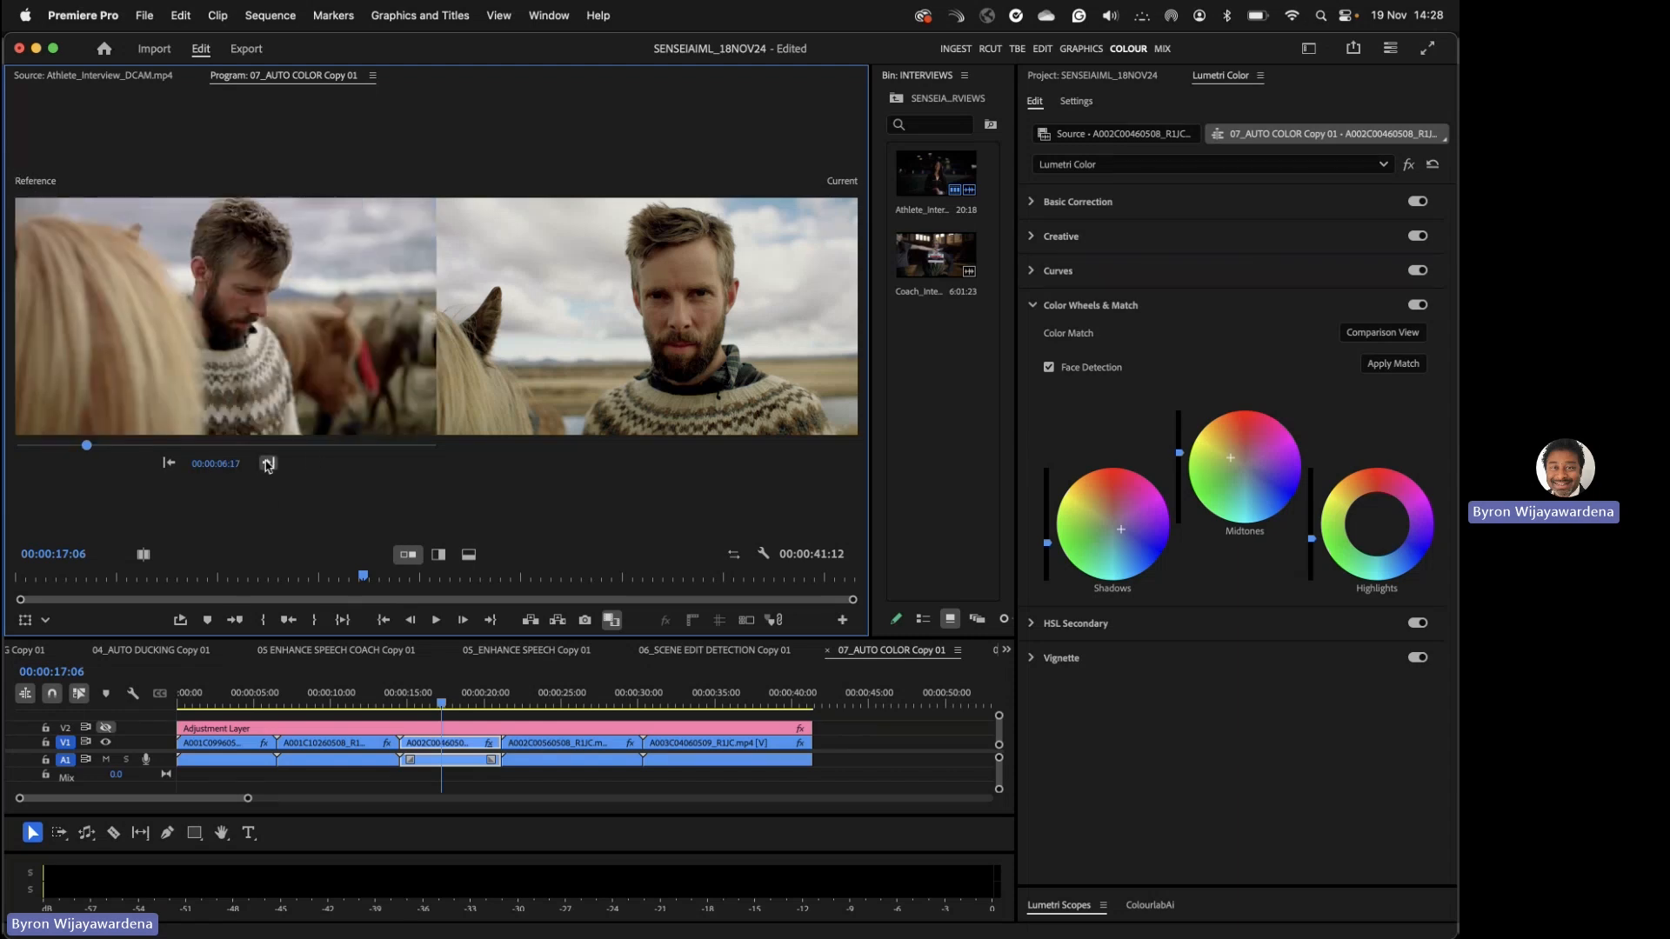
pyautogui.click(266, 464)
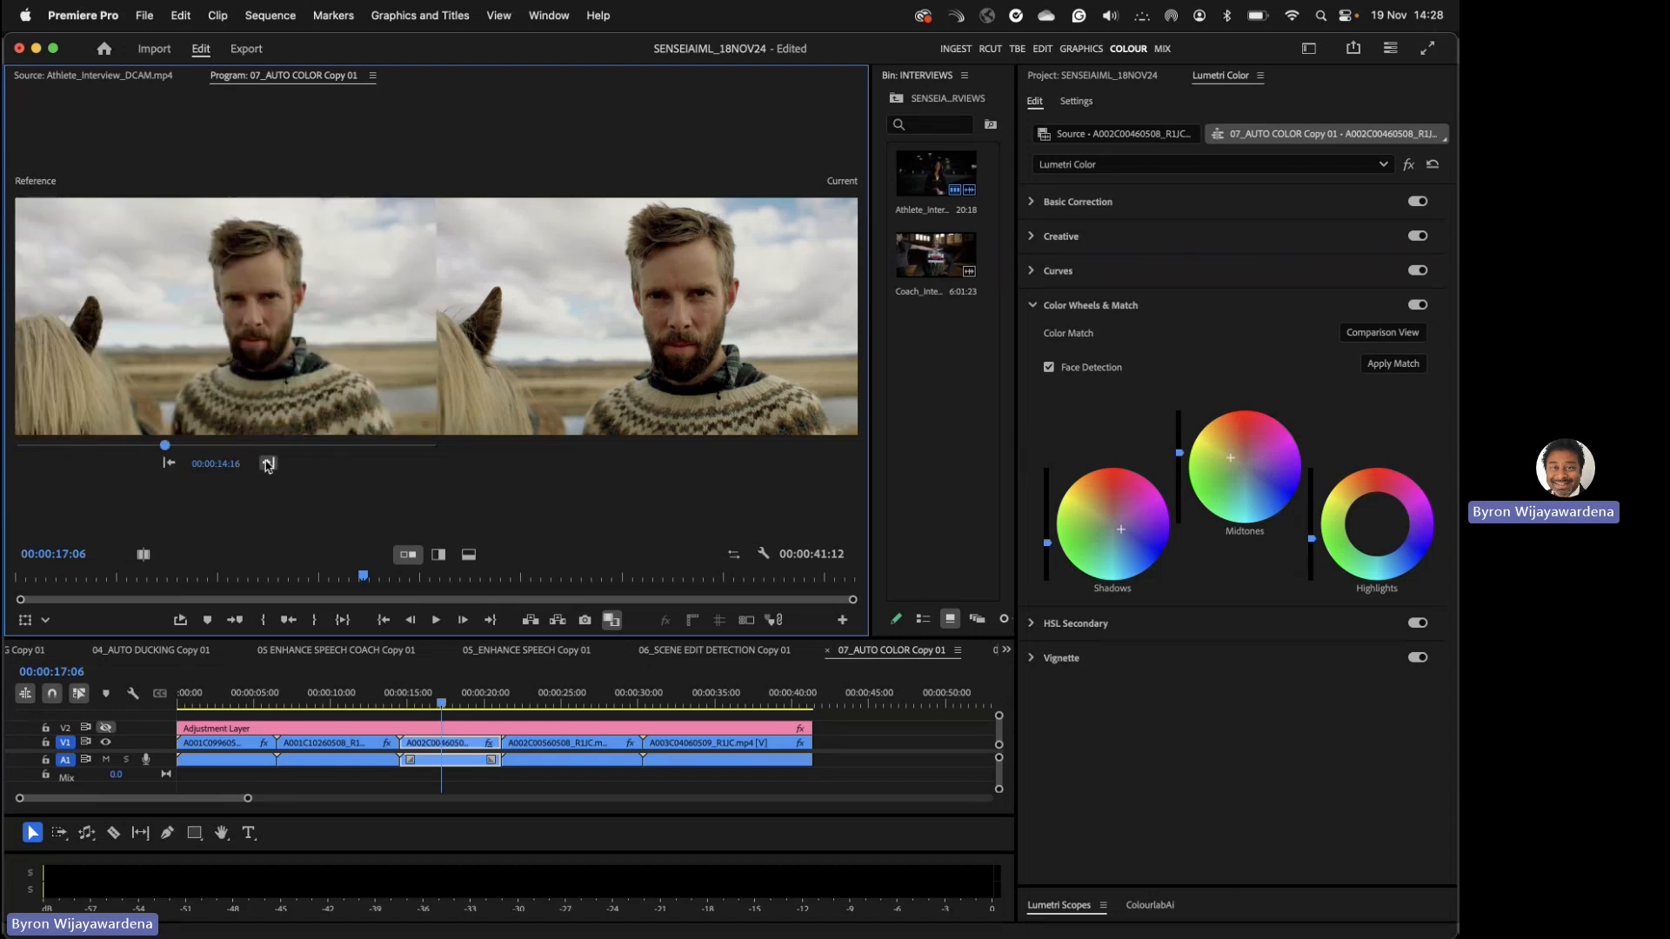
pyautogui.click(169, 463)
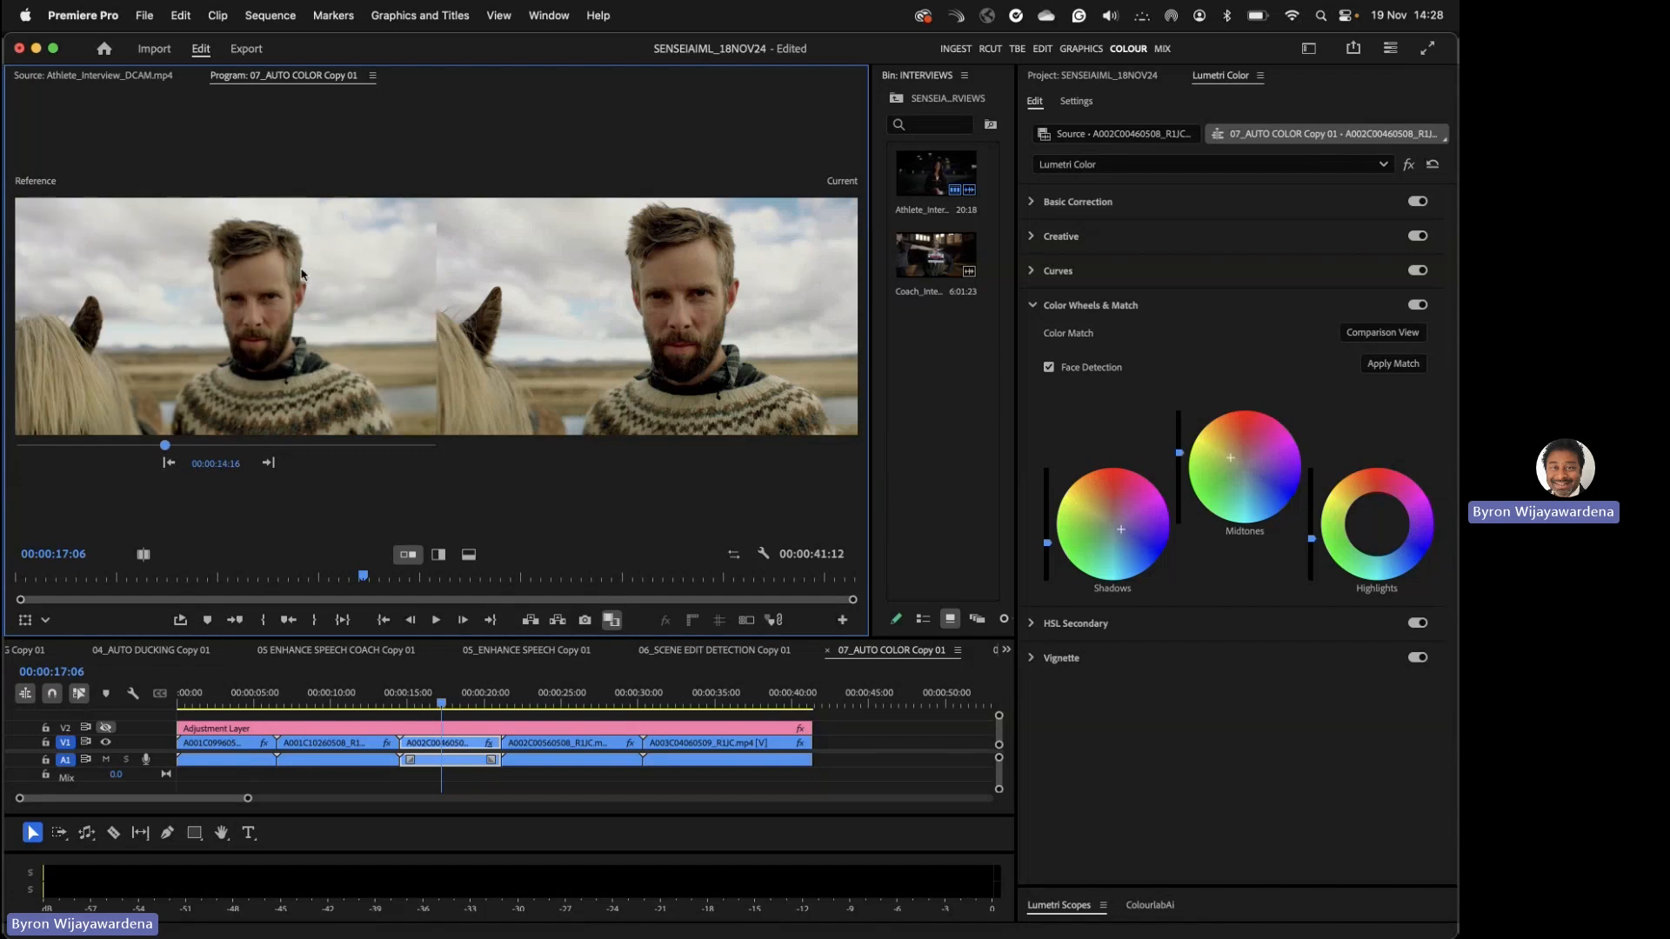
pyautogui.click(1226, 453)
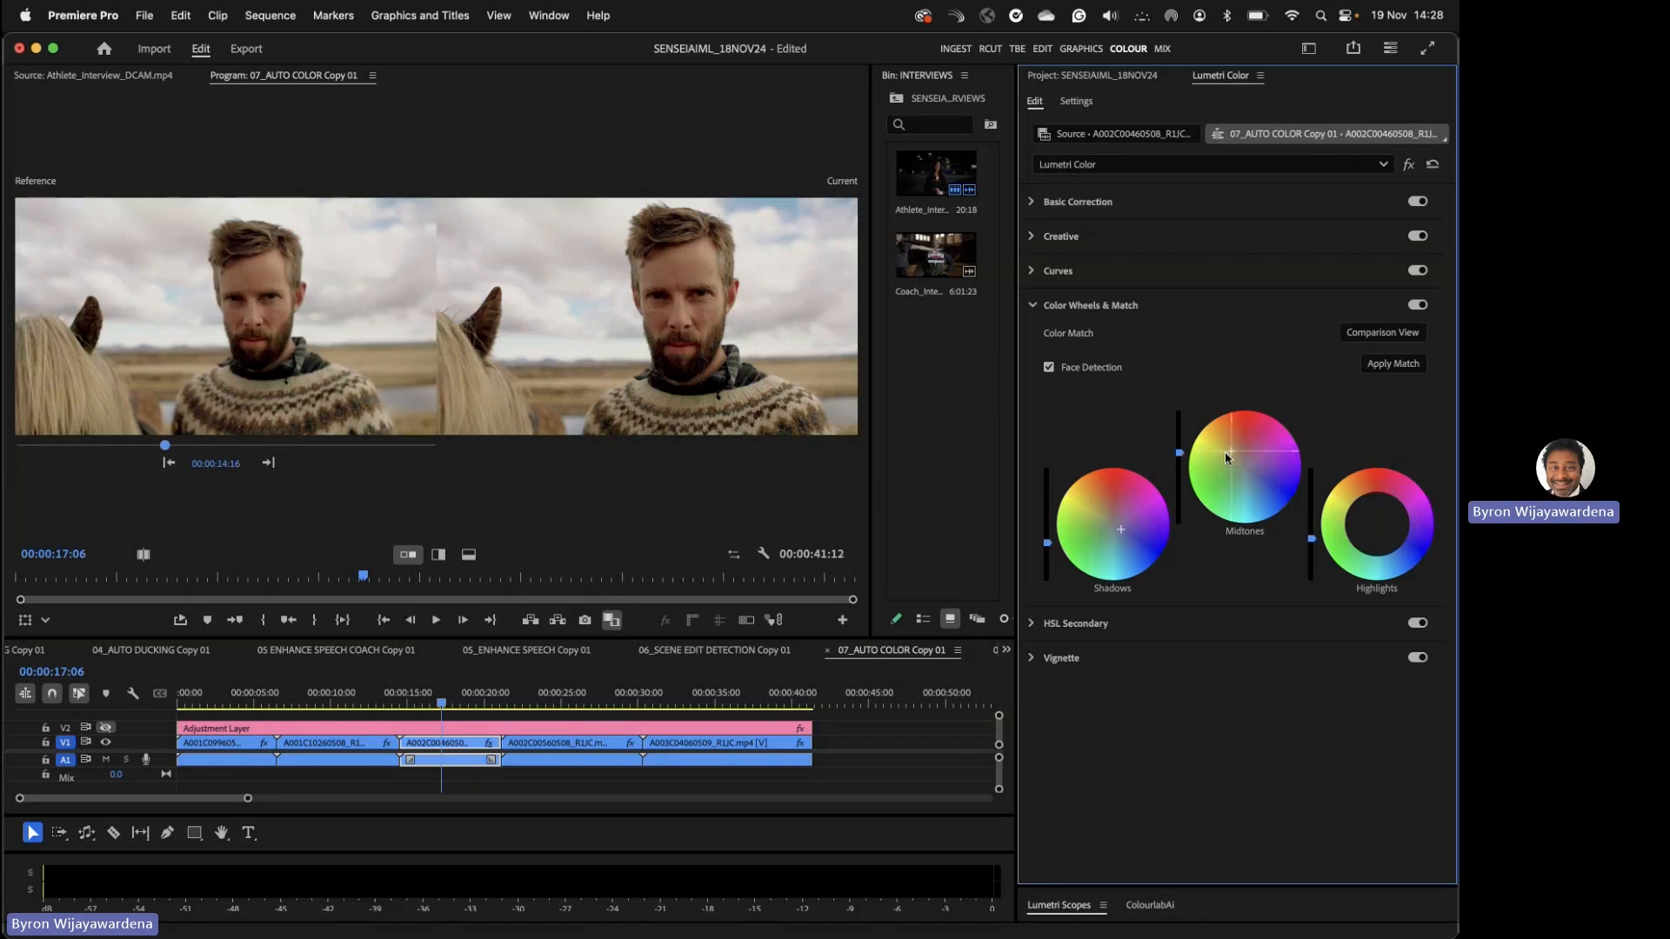
# - Match the fourth clip's color to the reference at 00:00:24:16 and compare it with Color Wheels & Match off and on
pyautogui.moveTo(487, 691); pyautogui.dragTo(556, 693)
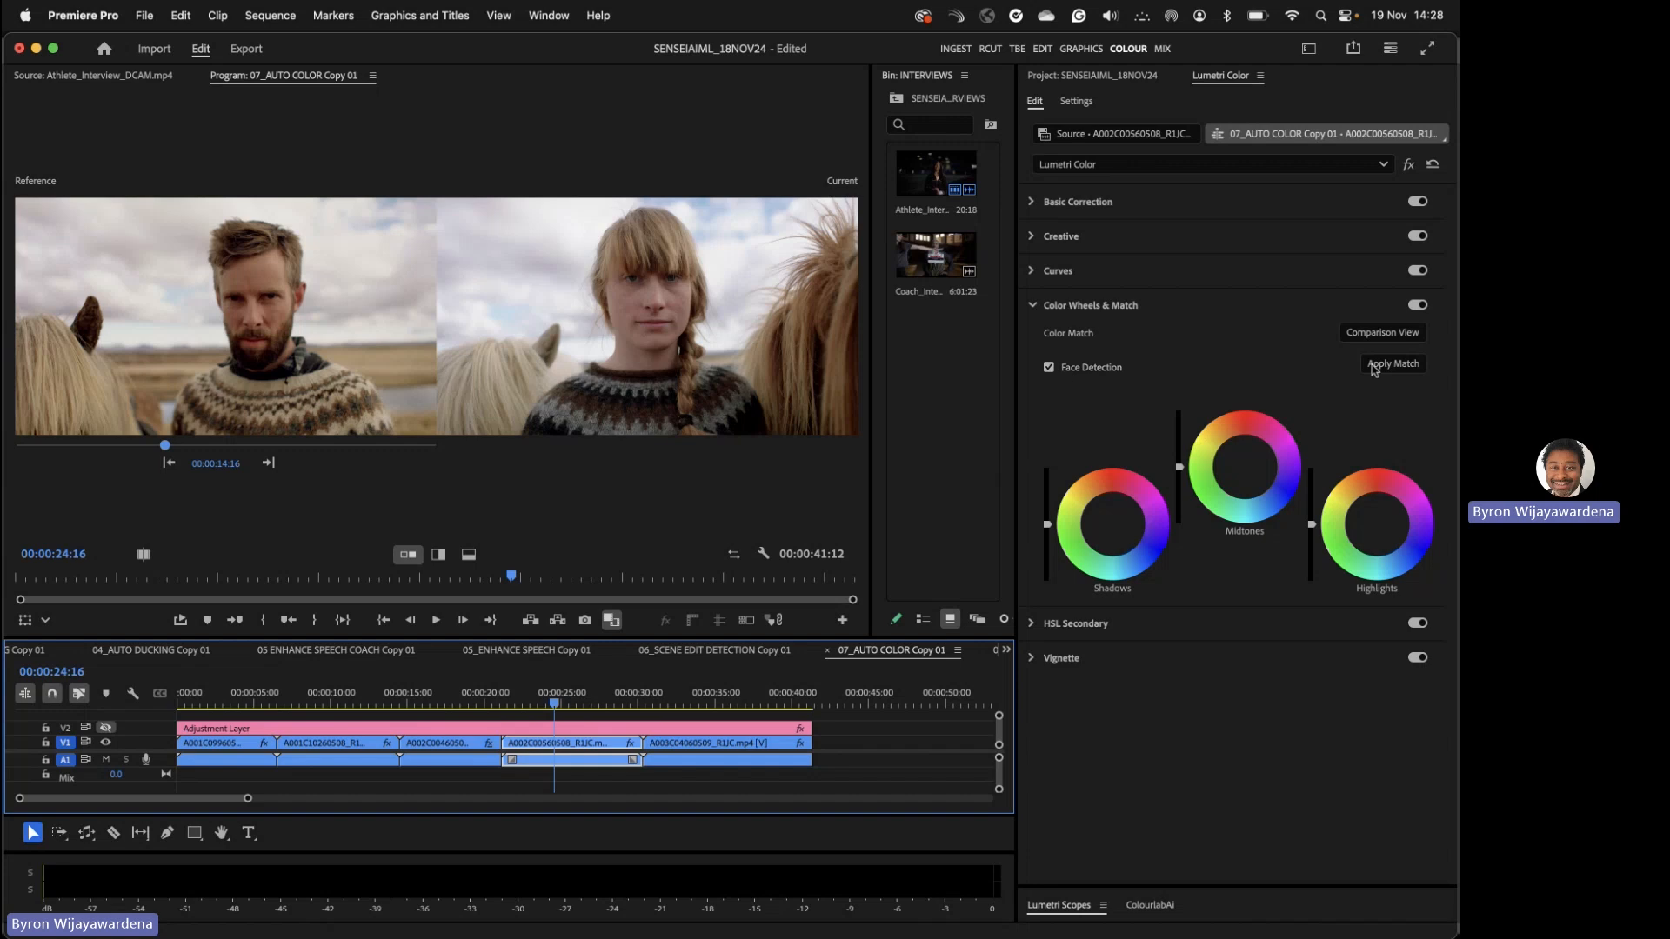
pyautogui.click(1397, 369)
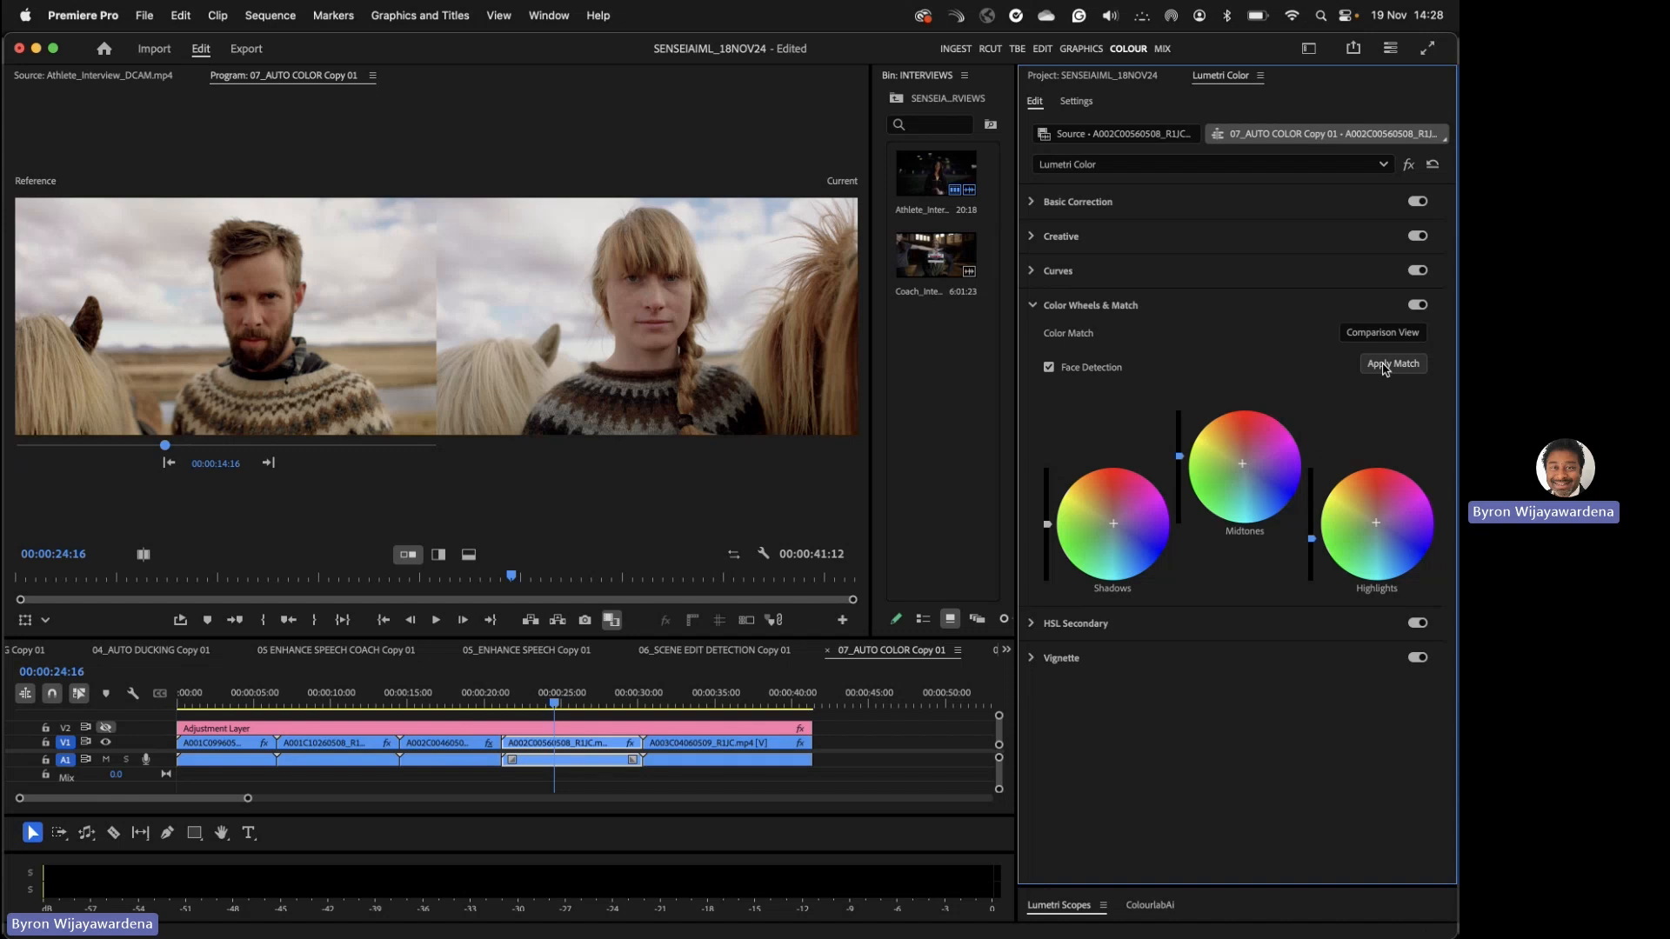
pyautogui.click(1417, 306)
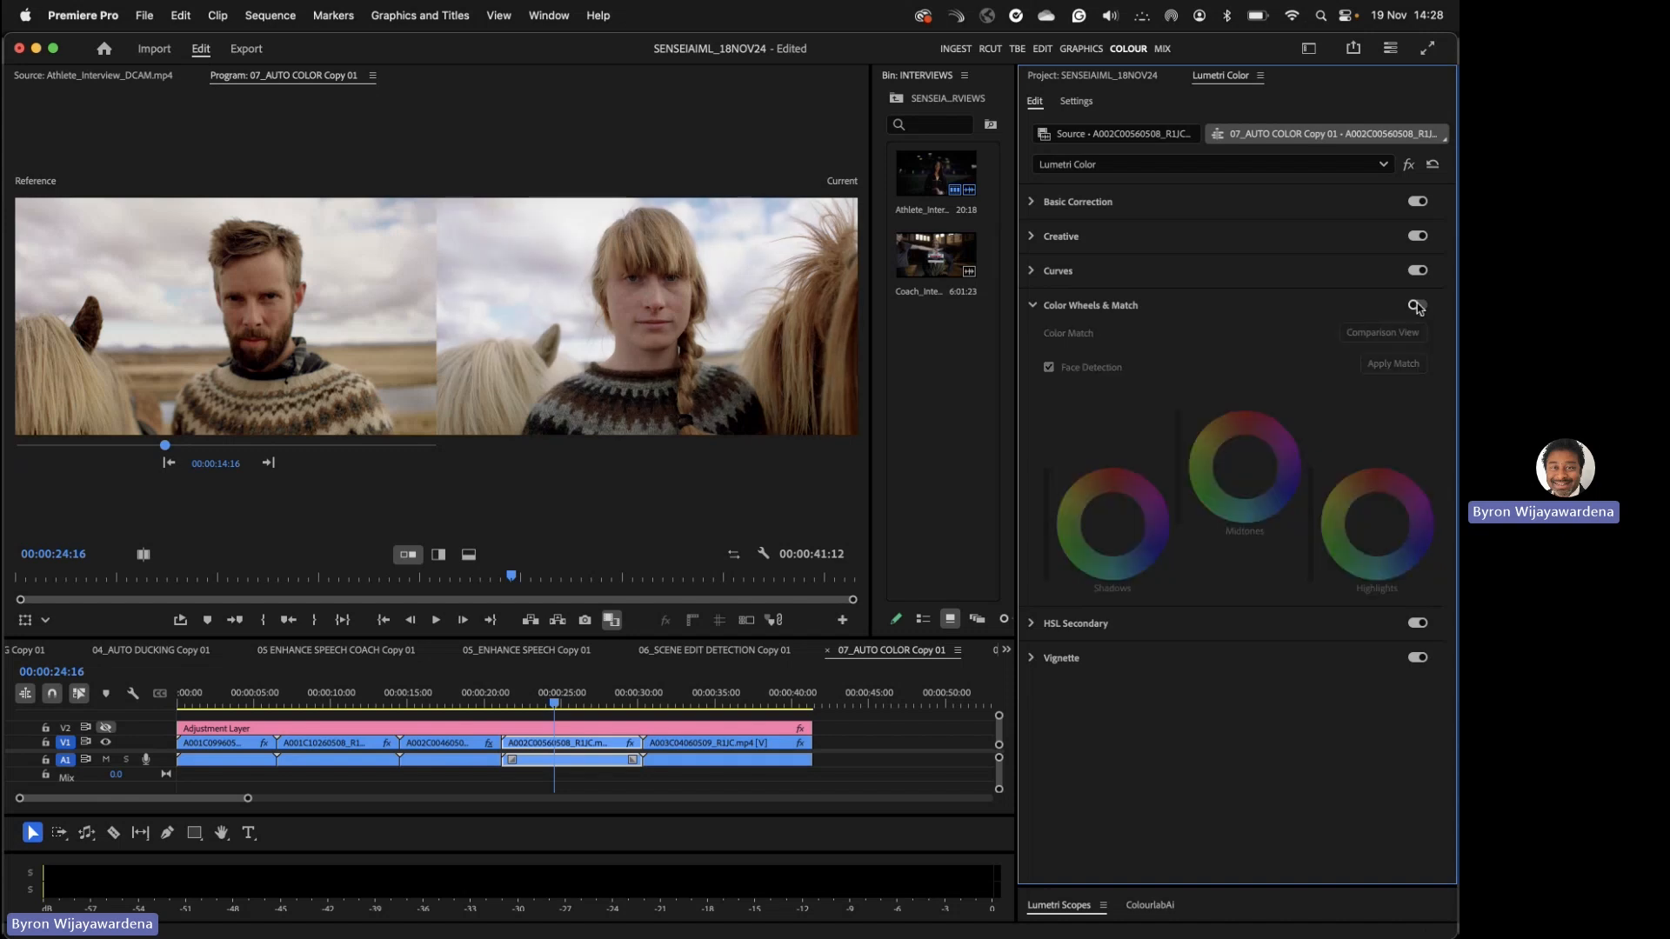
pyautogui.click(1417, 305)
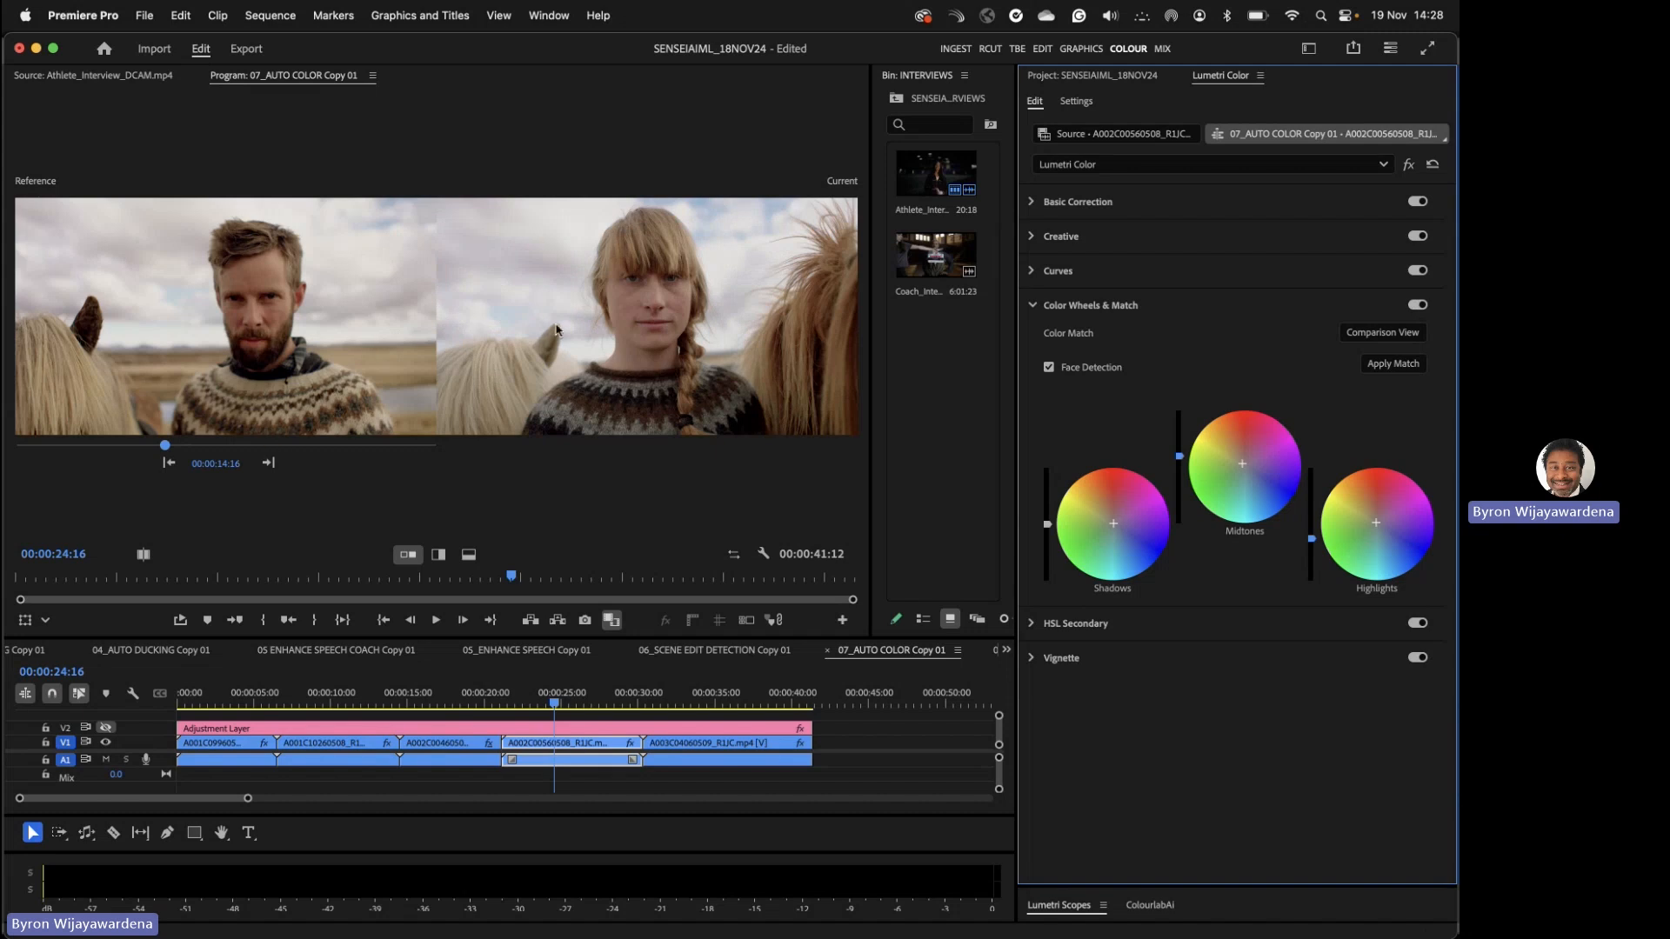
# - Apply the color match to the second clip at 00:00:11:02, the first at 00:00:03:15 and the last at 00:00:33:04
pyautogui.click(348, 701)
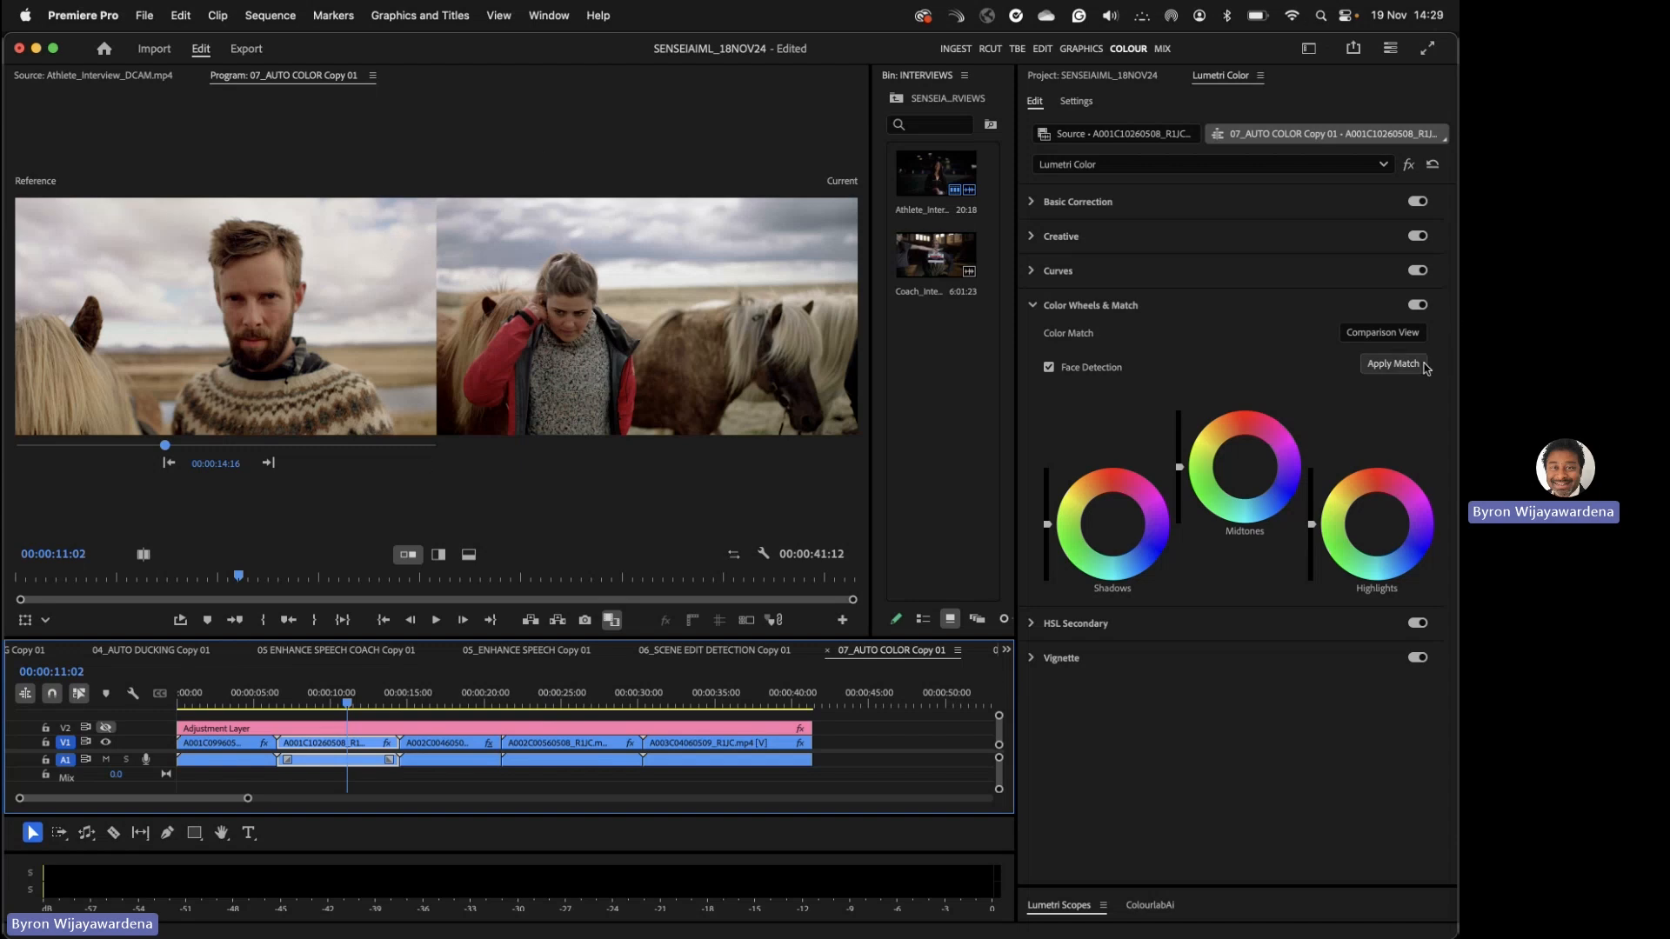
pyautogui.click(1392, 364)
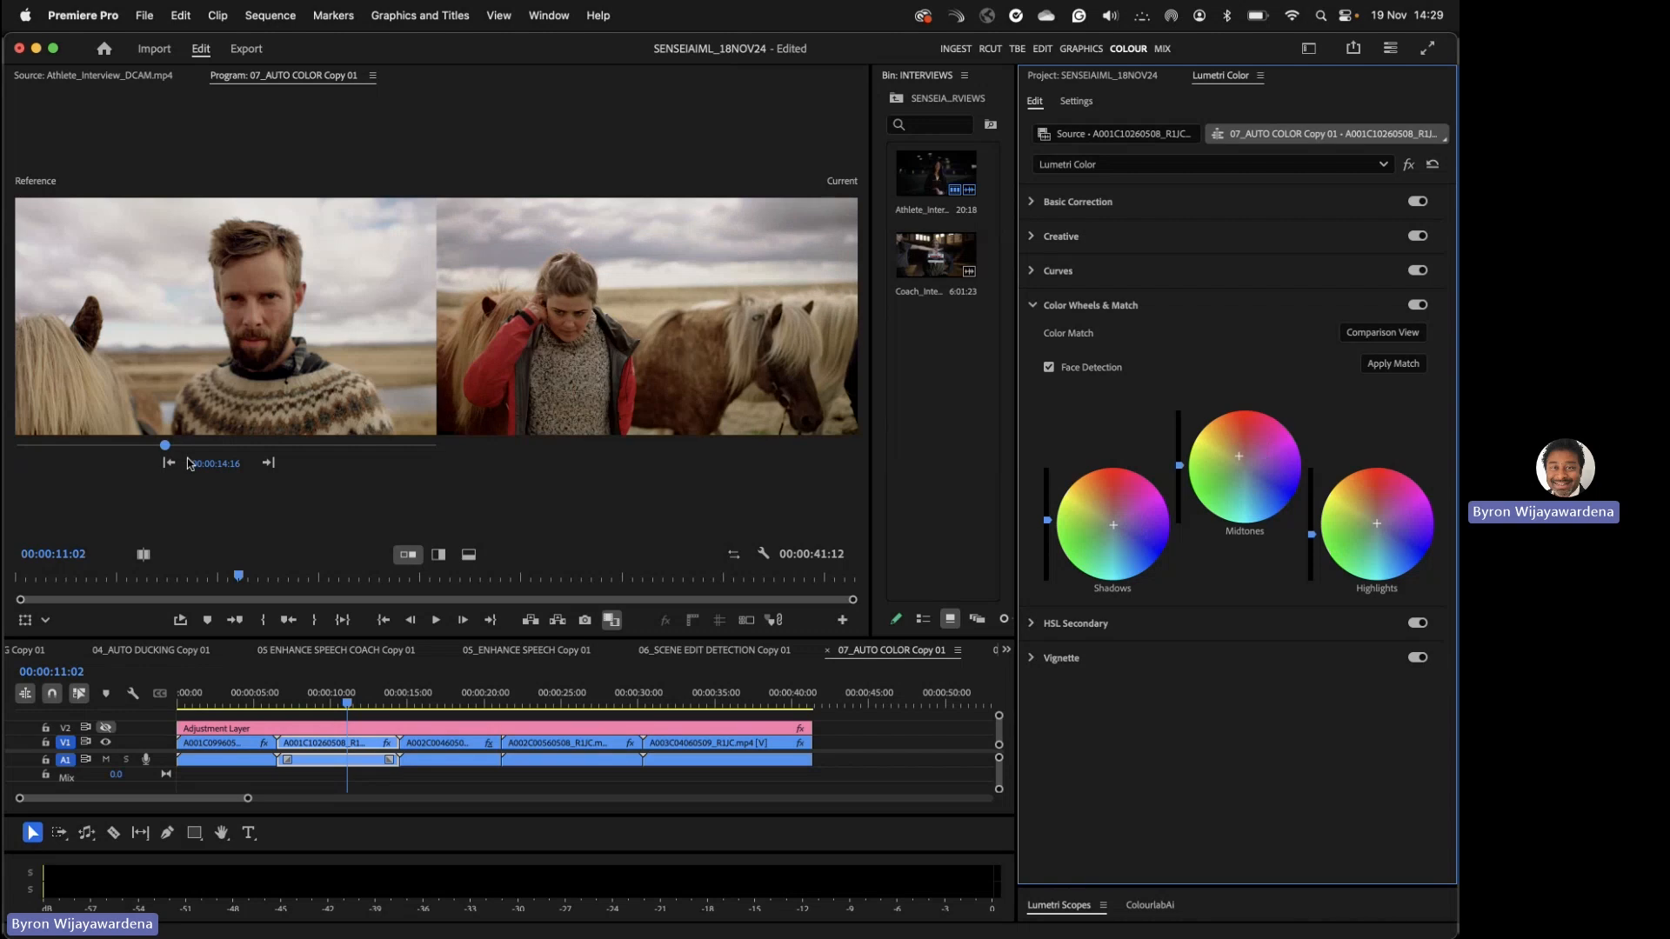
pyautogui.click(231, 696)
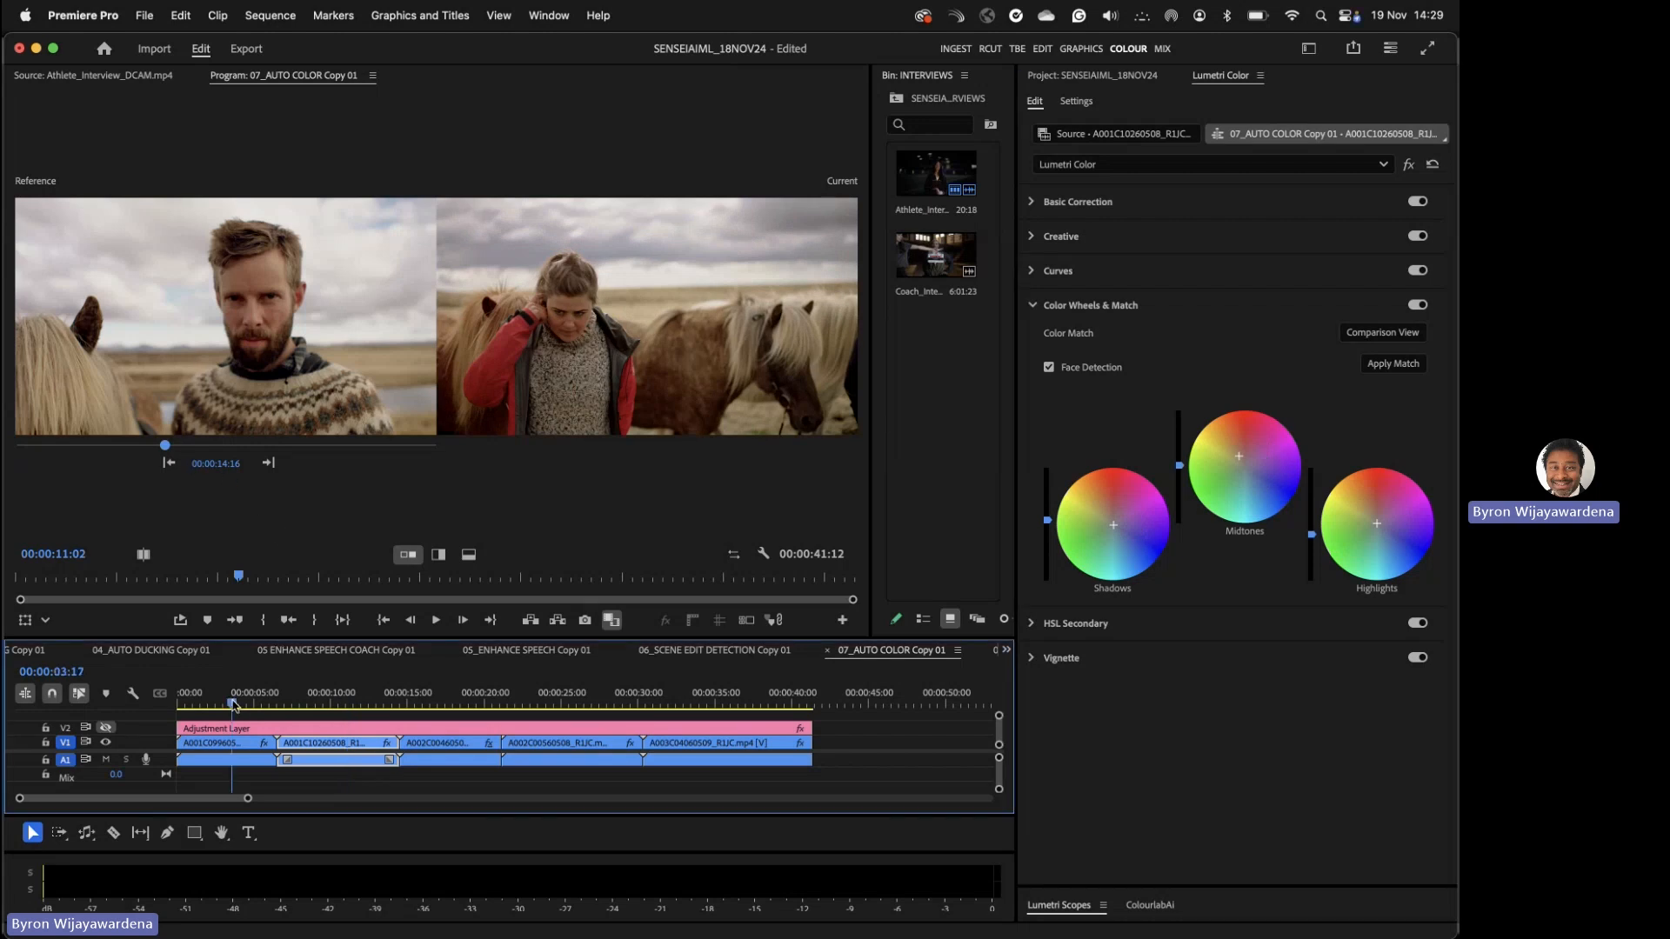
pyautogui.click(1382, 371)
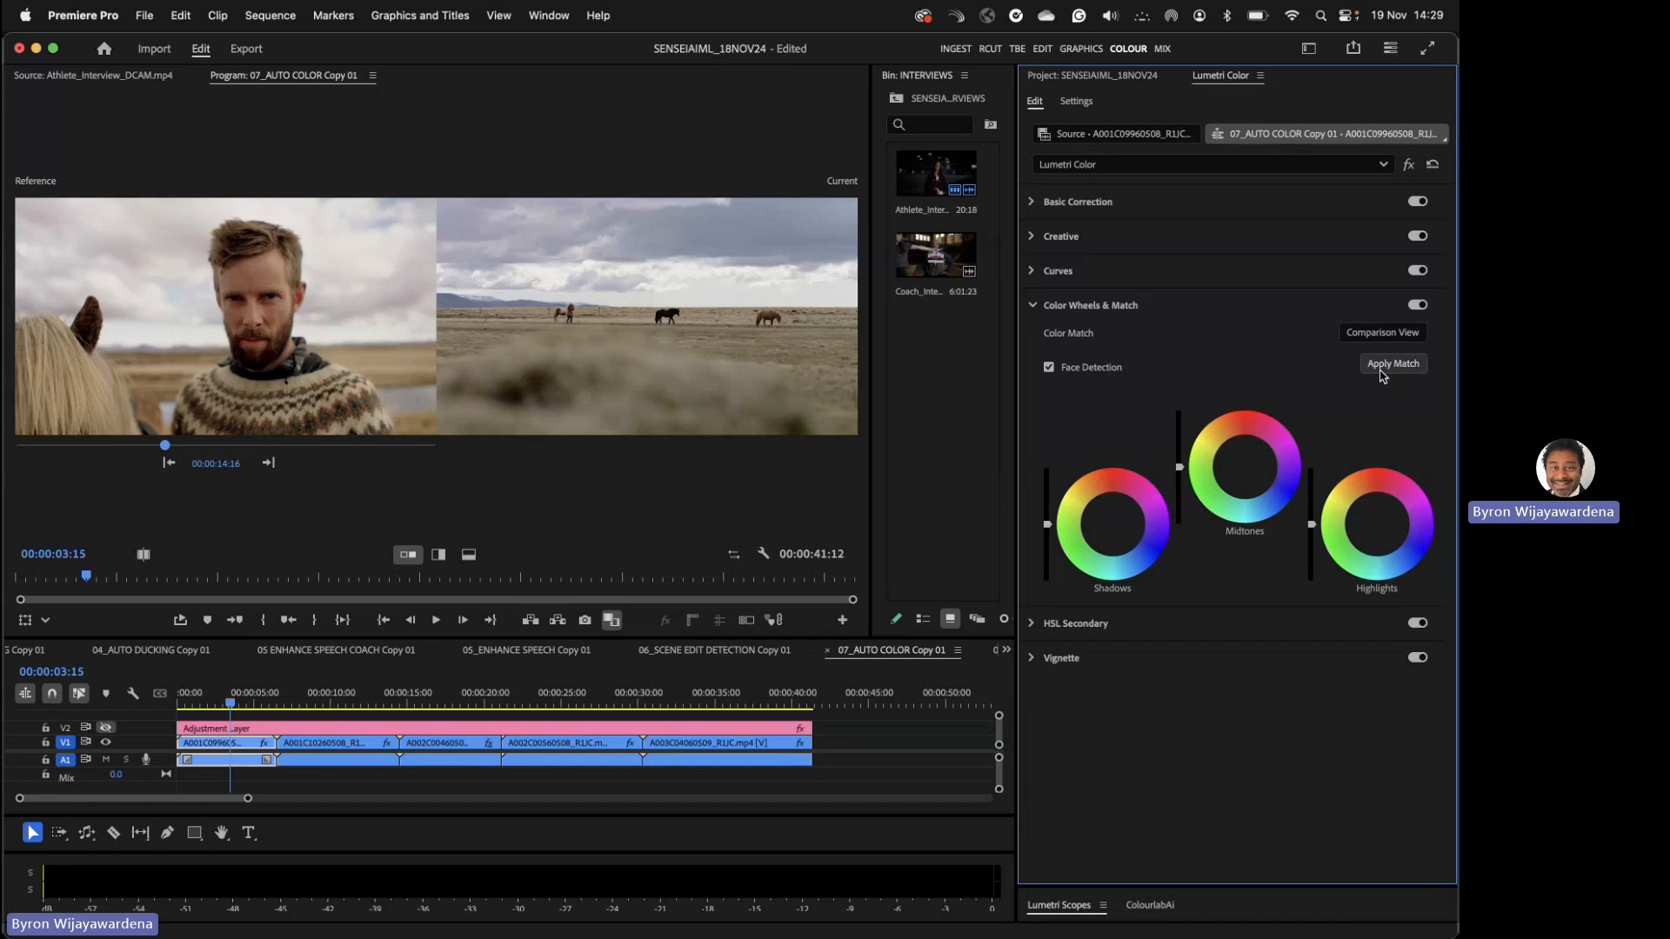
pyautogui.click(686, 696)
pyautogui.click(1389, 369)
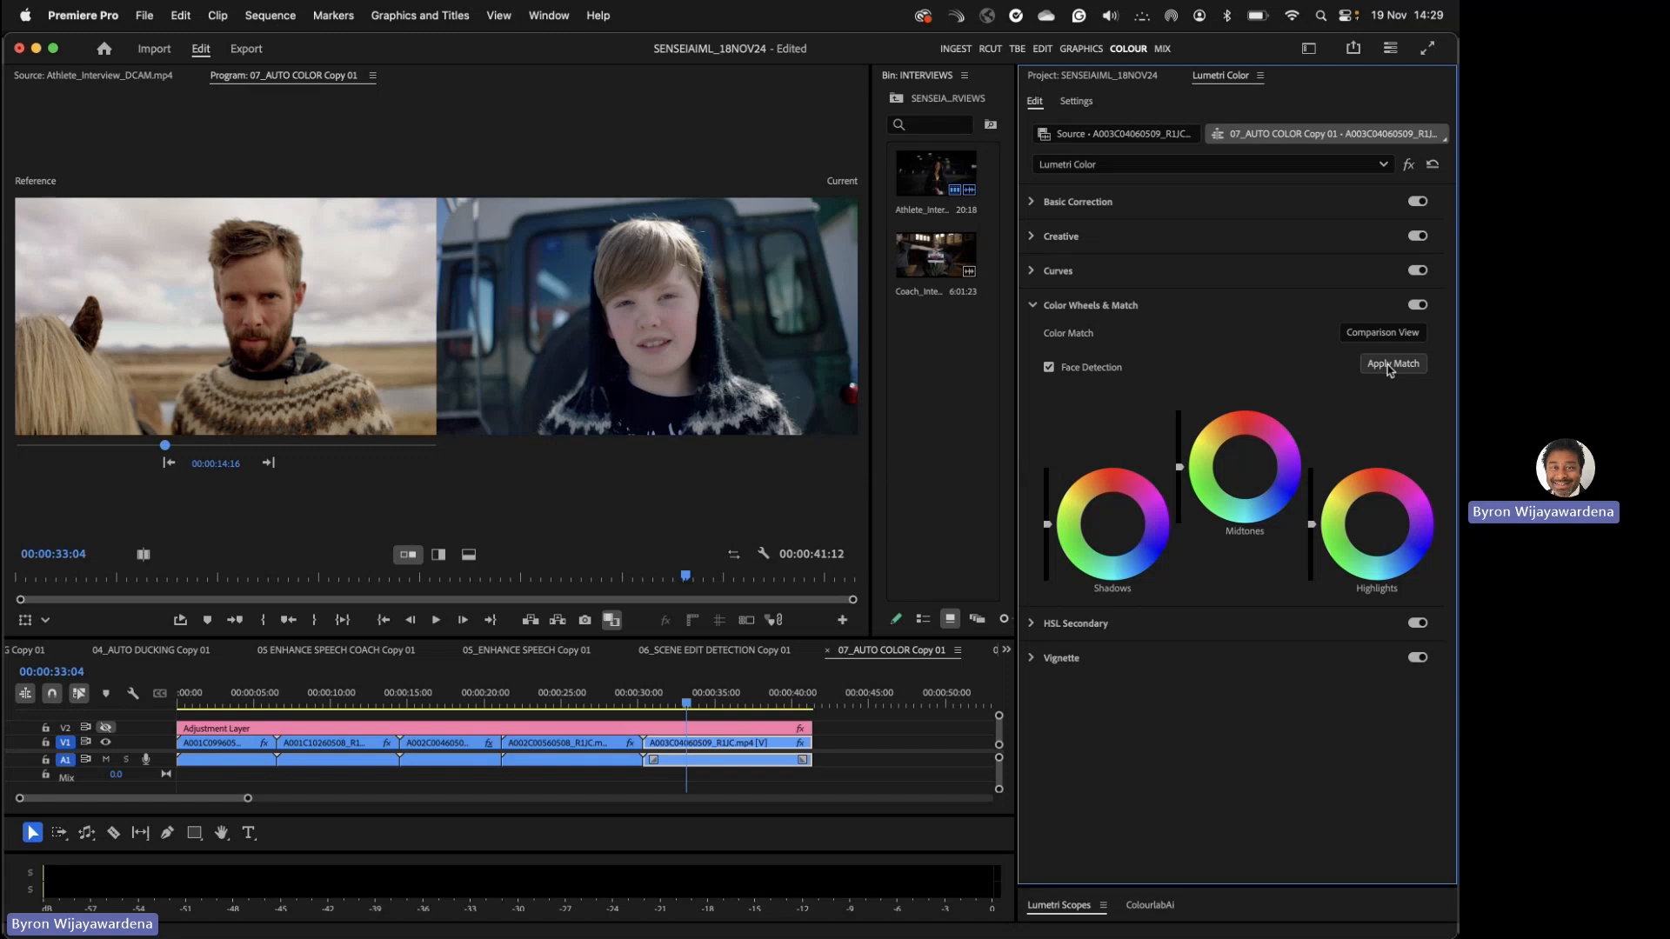
# - Play the matched sequence from 00:00:02:16 to 00:00:34:28, leaving the comparison view to check the clips full size
pyautogui.click(217, 701)
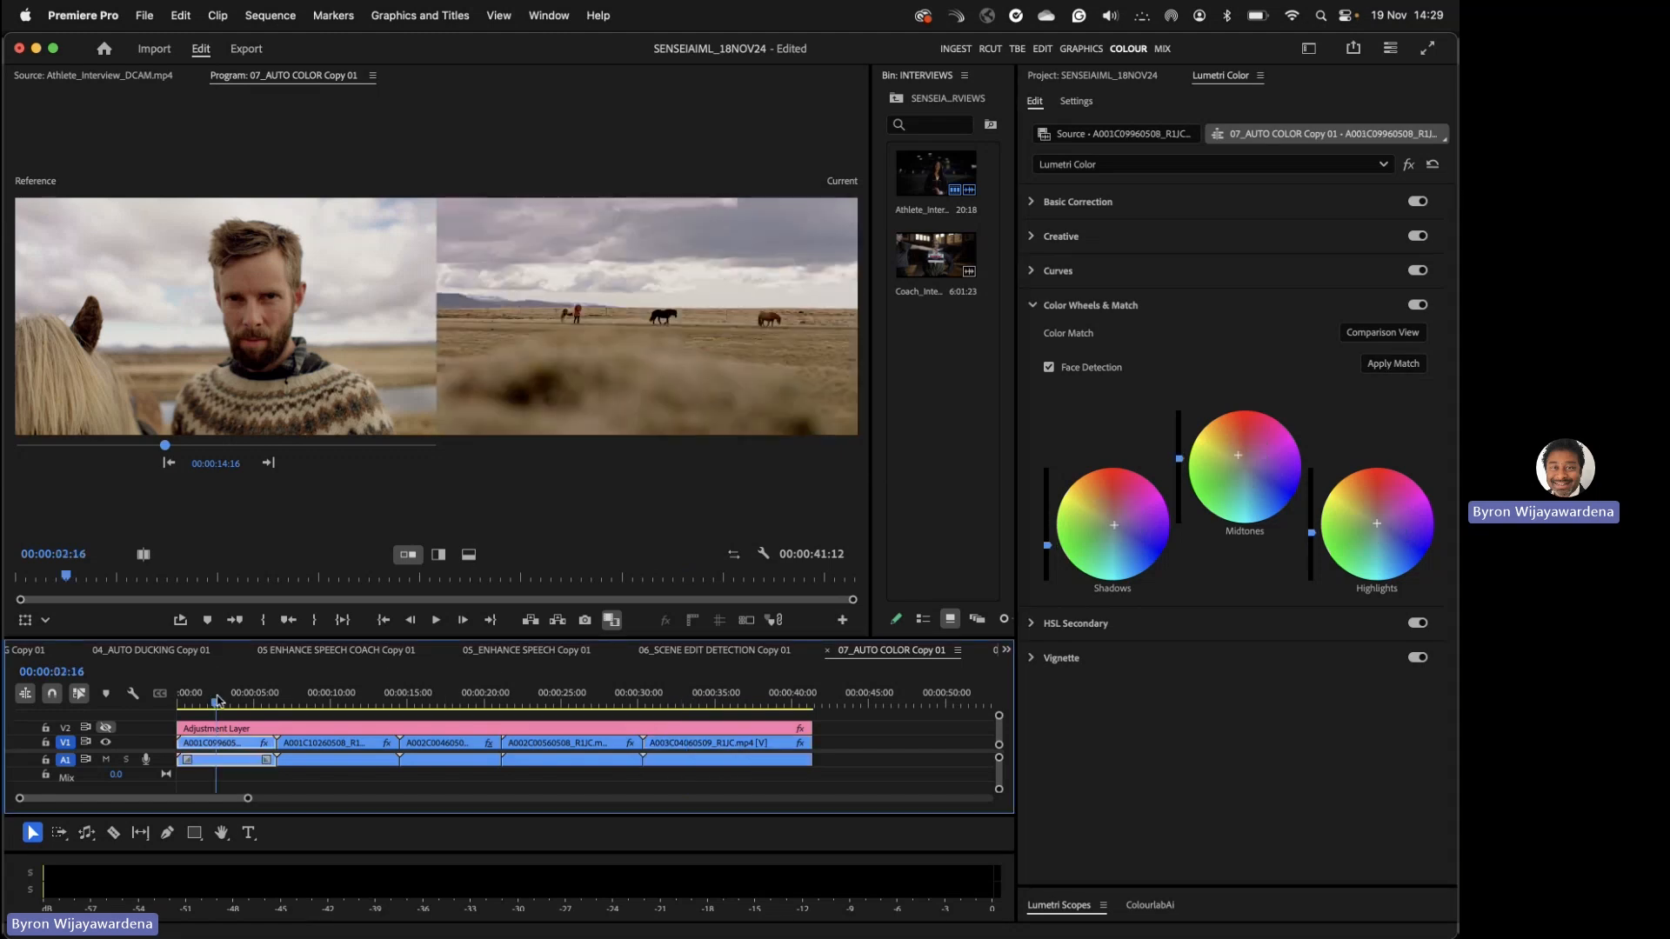
pyautogui.press('space')
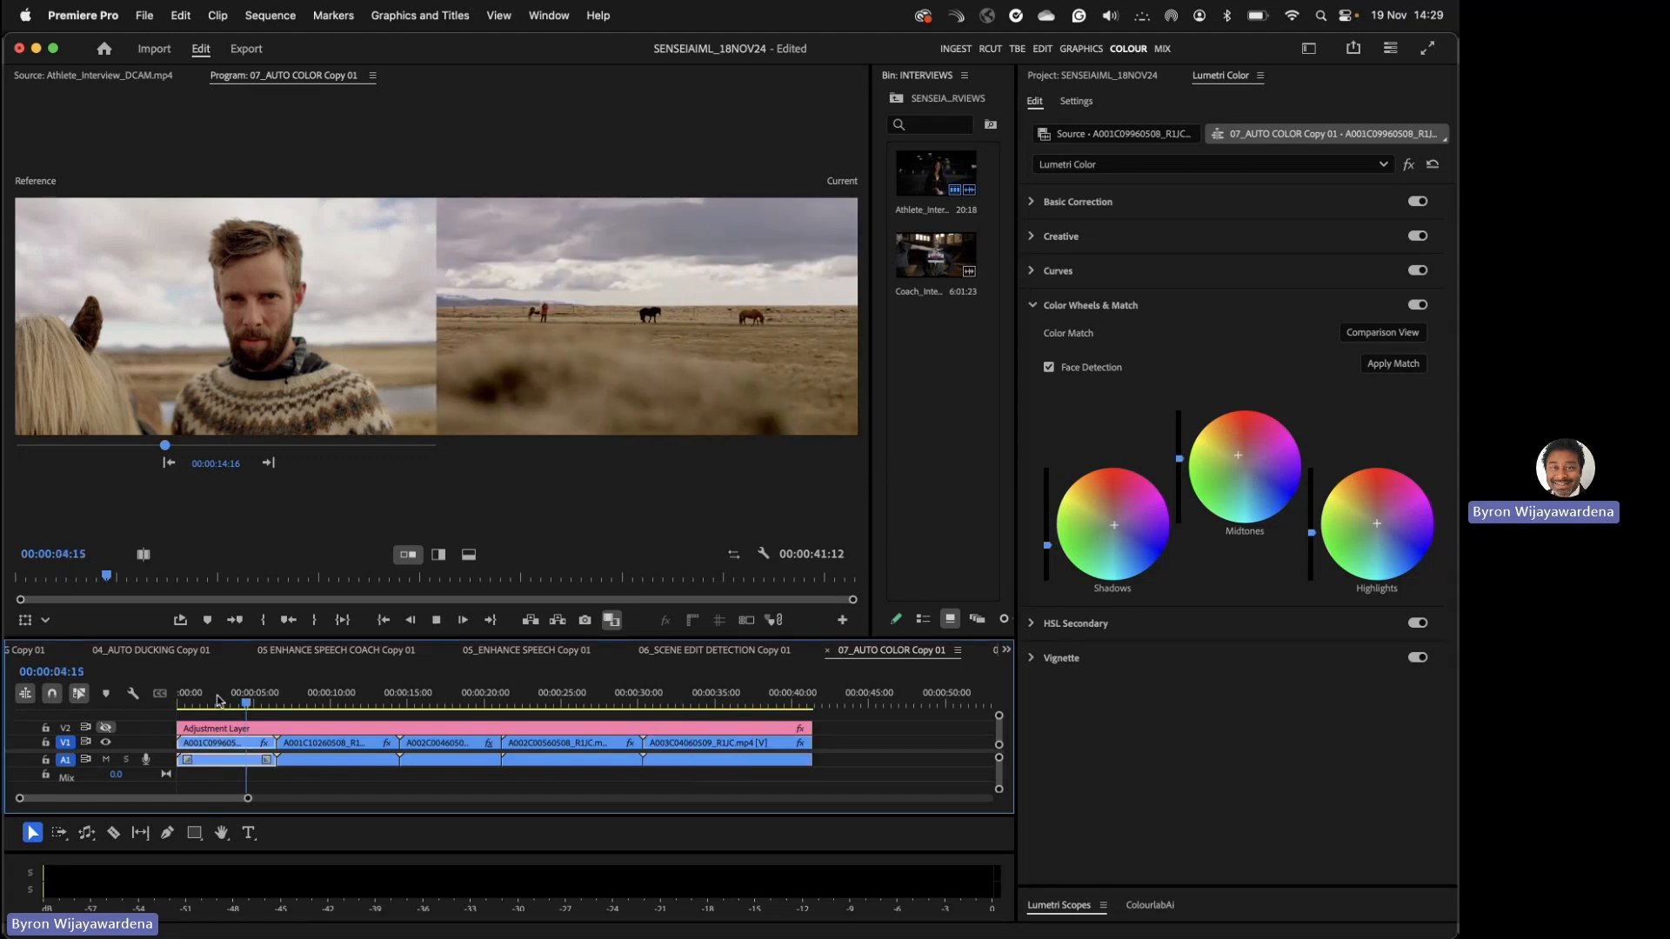
pyautogui.click(613, 621)
pyautogui.click(612, 621)
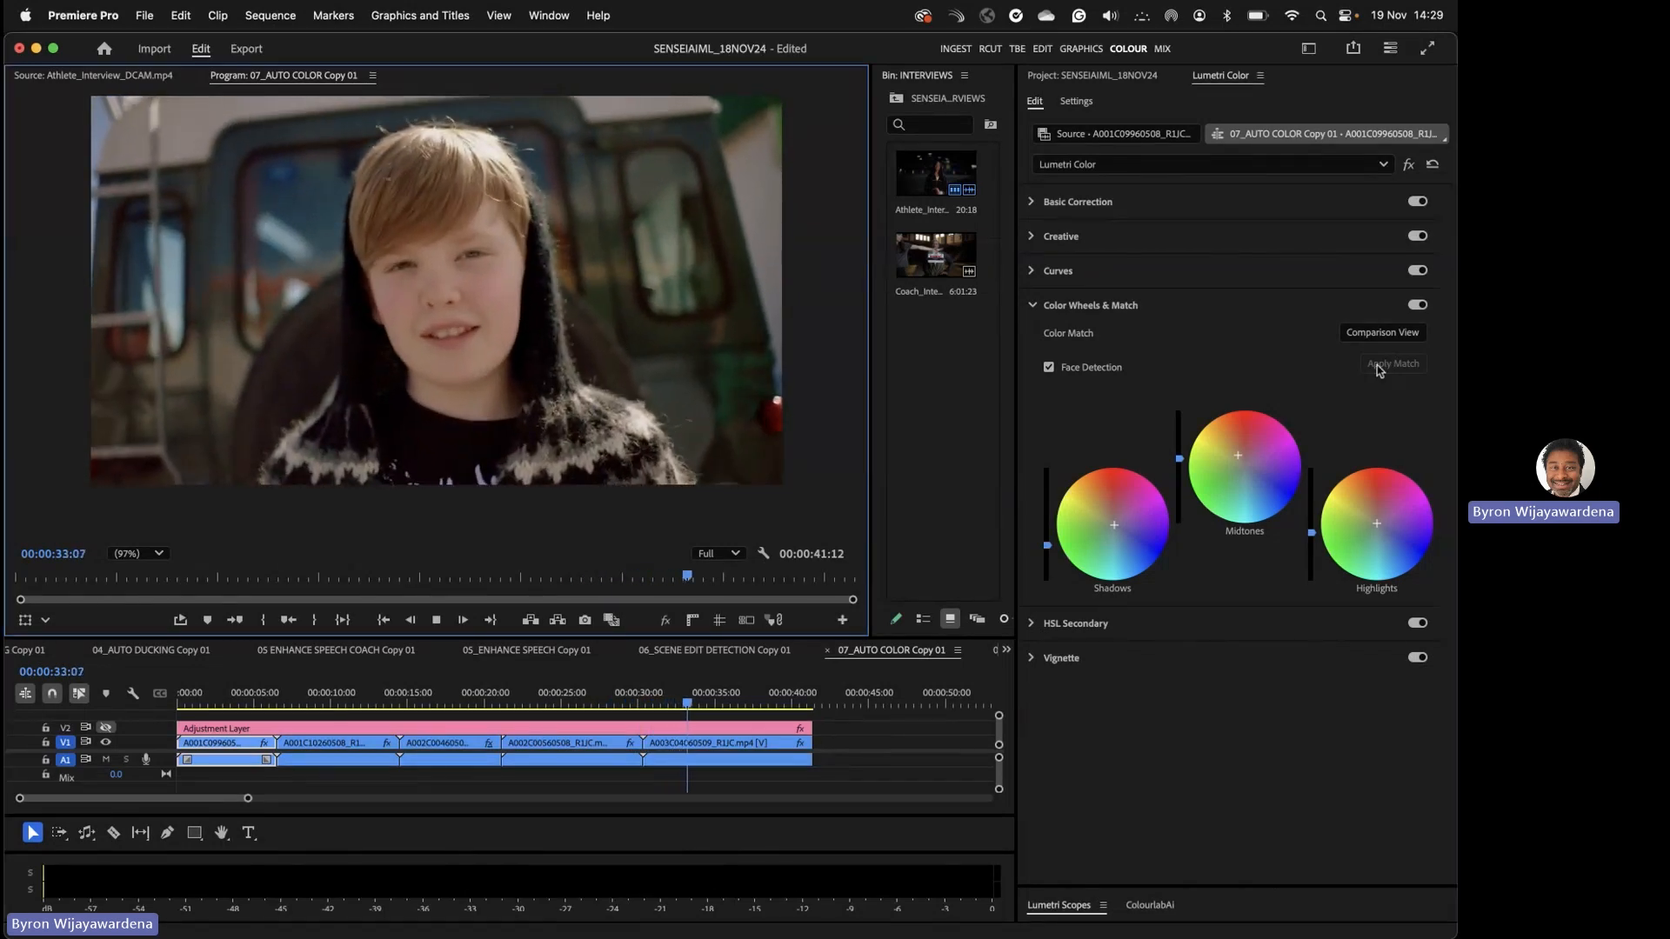
pyautogui.press('space')
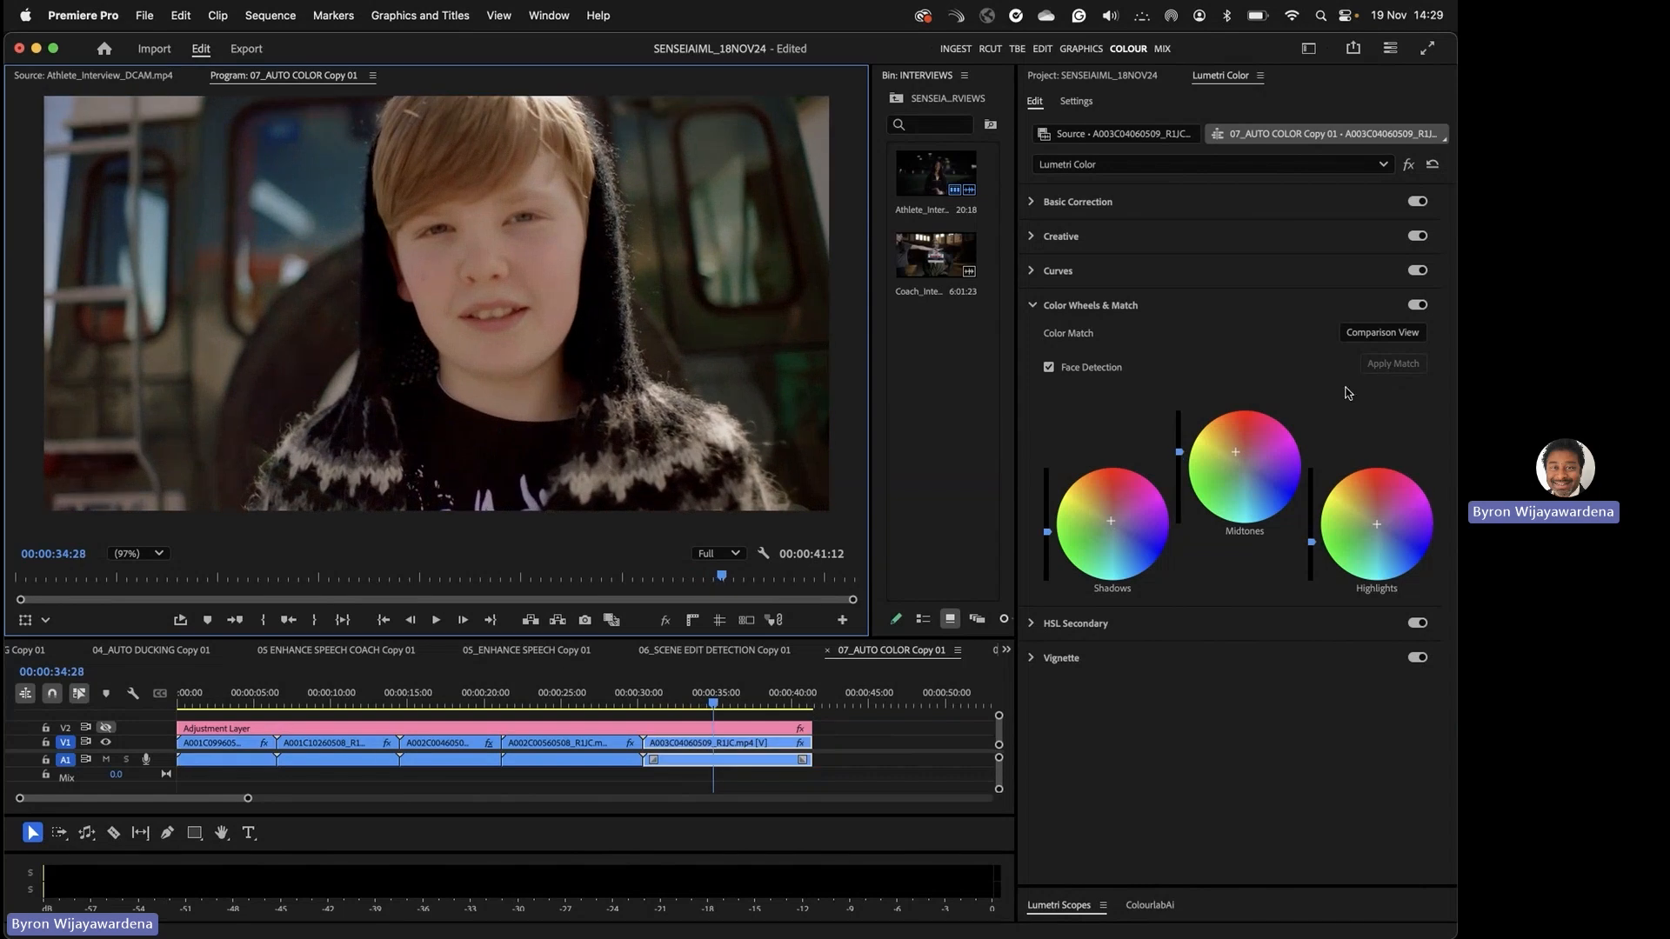
# - Park at 00:00:16:28, enlarge the timeline area and enable the V2 track output holding the adjustment layer
pyautogui.click(439, 708)
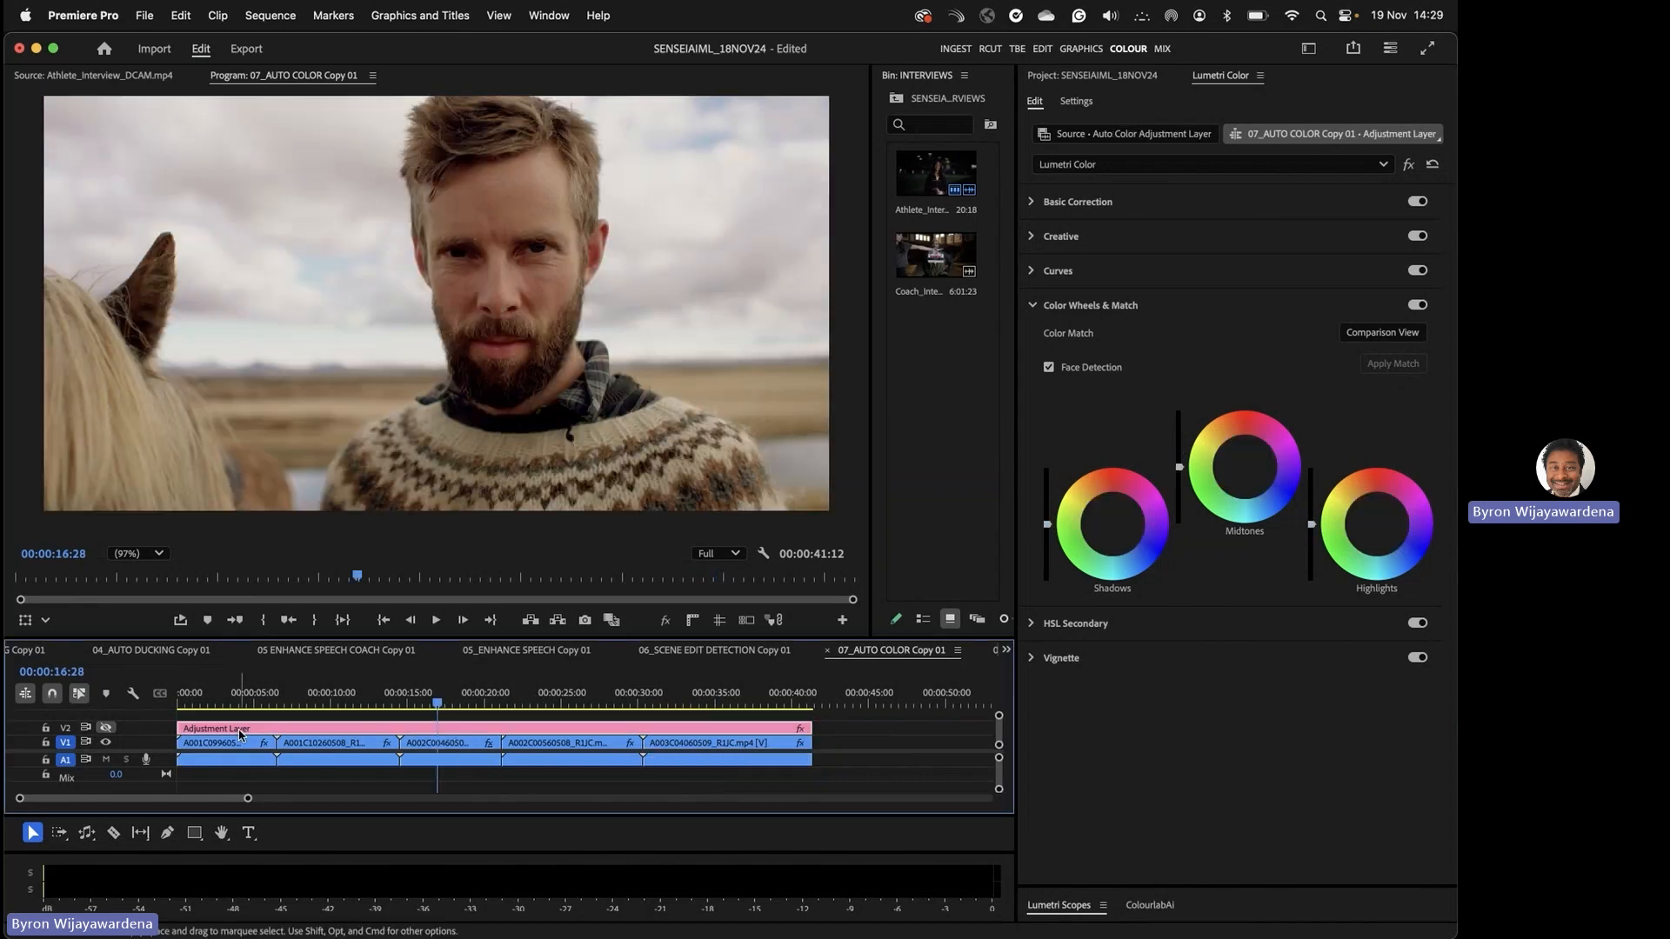
pyautogui.moveTo(441, 641); pyautogui.dragTo(450, 568)
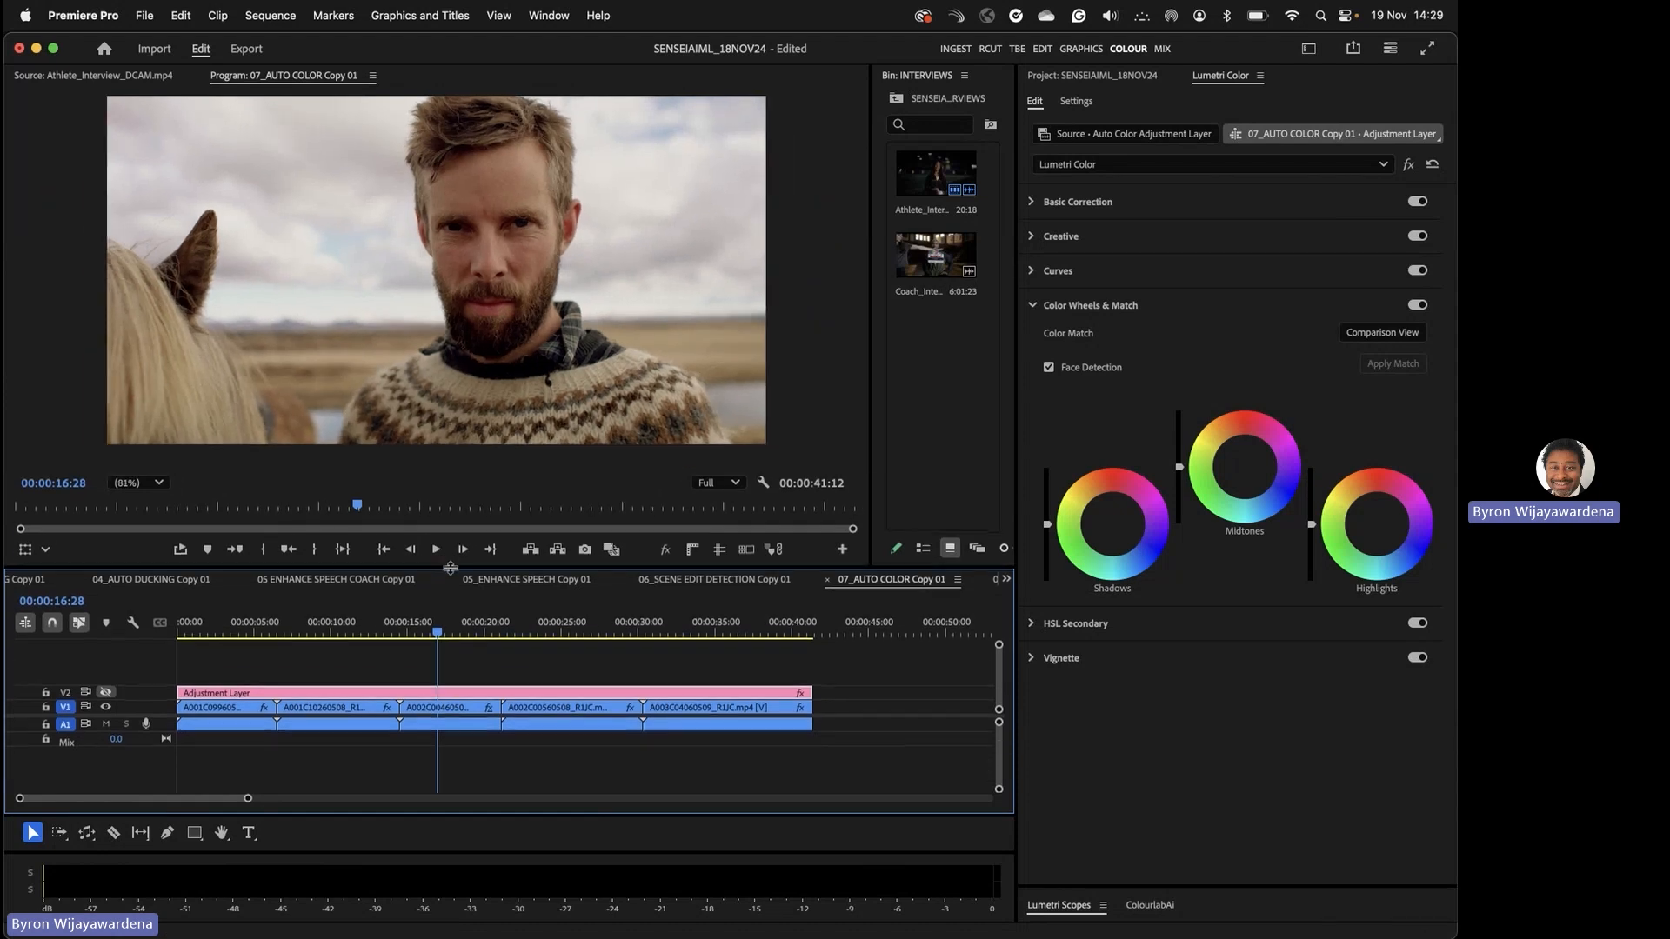
pyautogui.click(1033, 306)
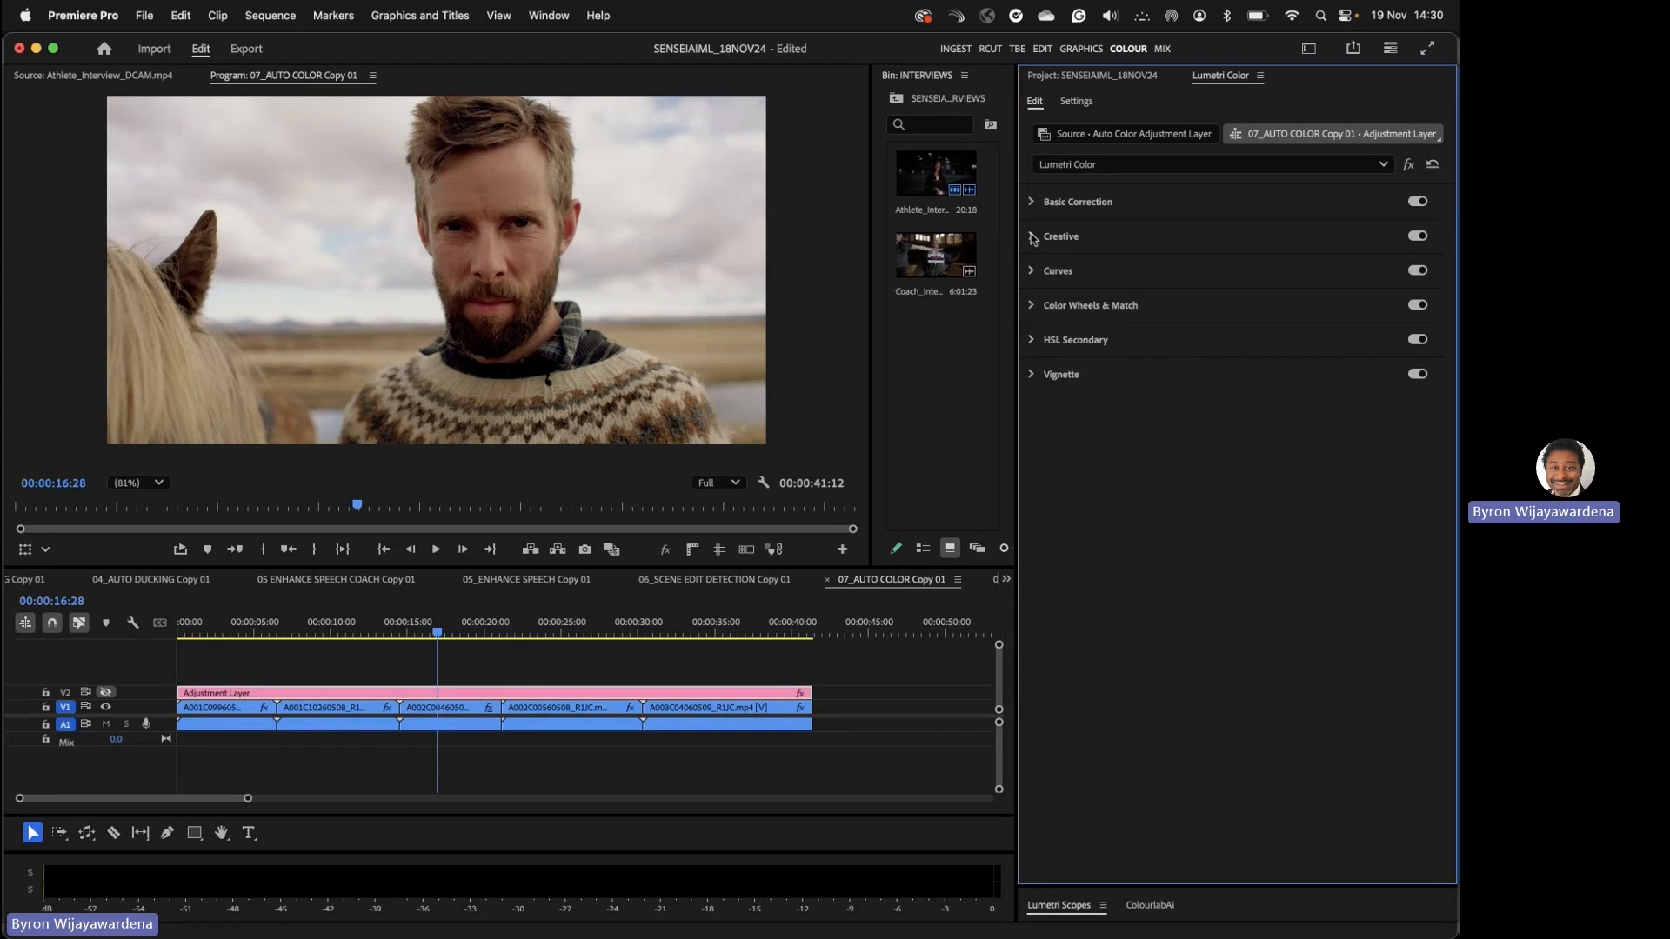
pyautogui.click(106, 692)
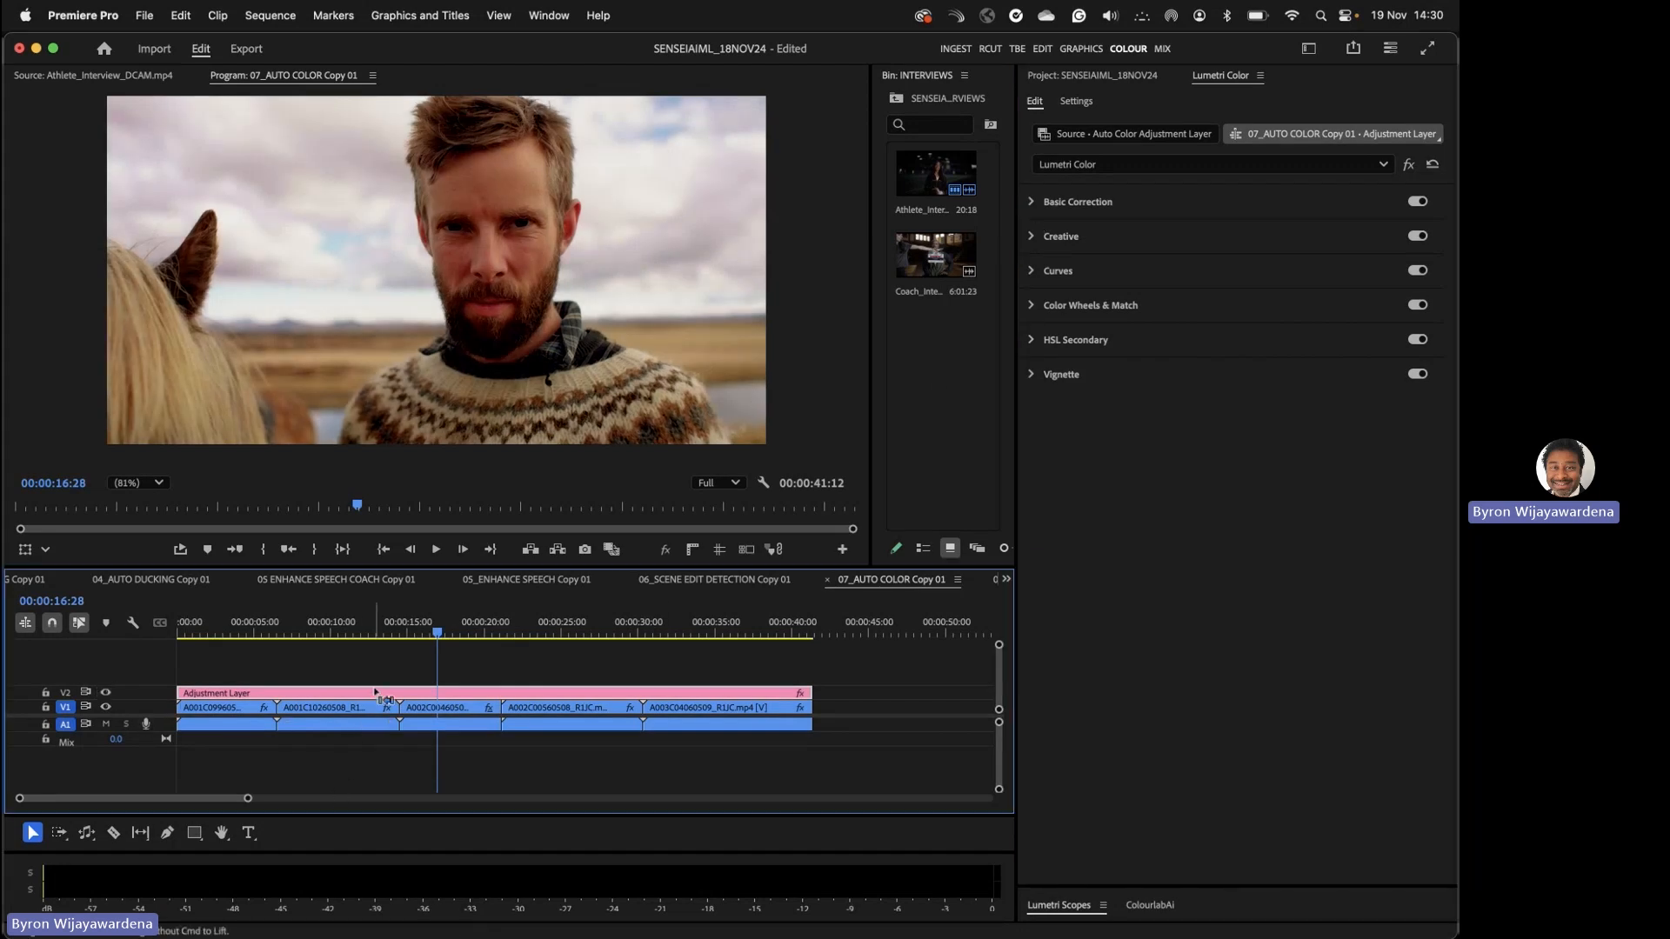
# - Remove the V2 adjustment layer's existing attributes and set its Creative saturation to 0
pyautogui.press('alt+super+x')
pyautogui.press('Return')
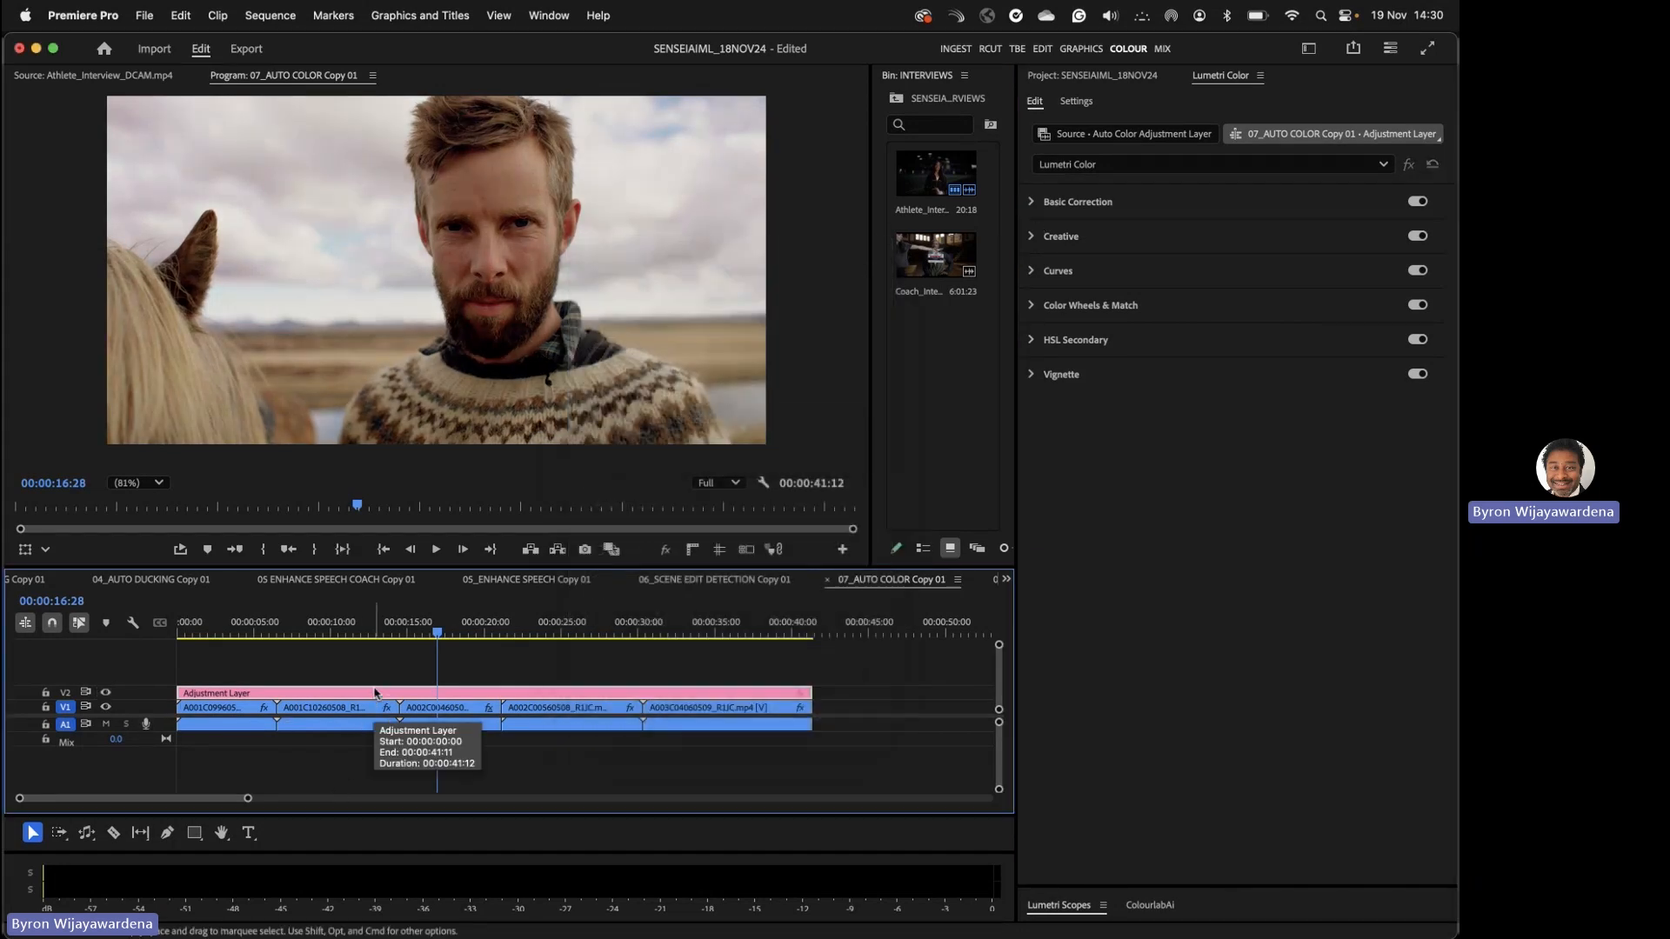
pyautogui.click(1032, 237)
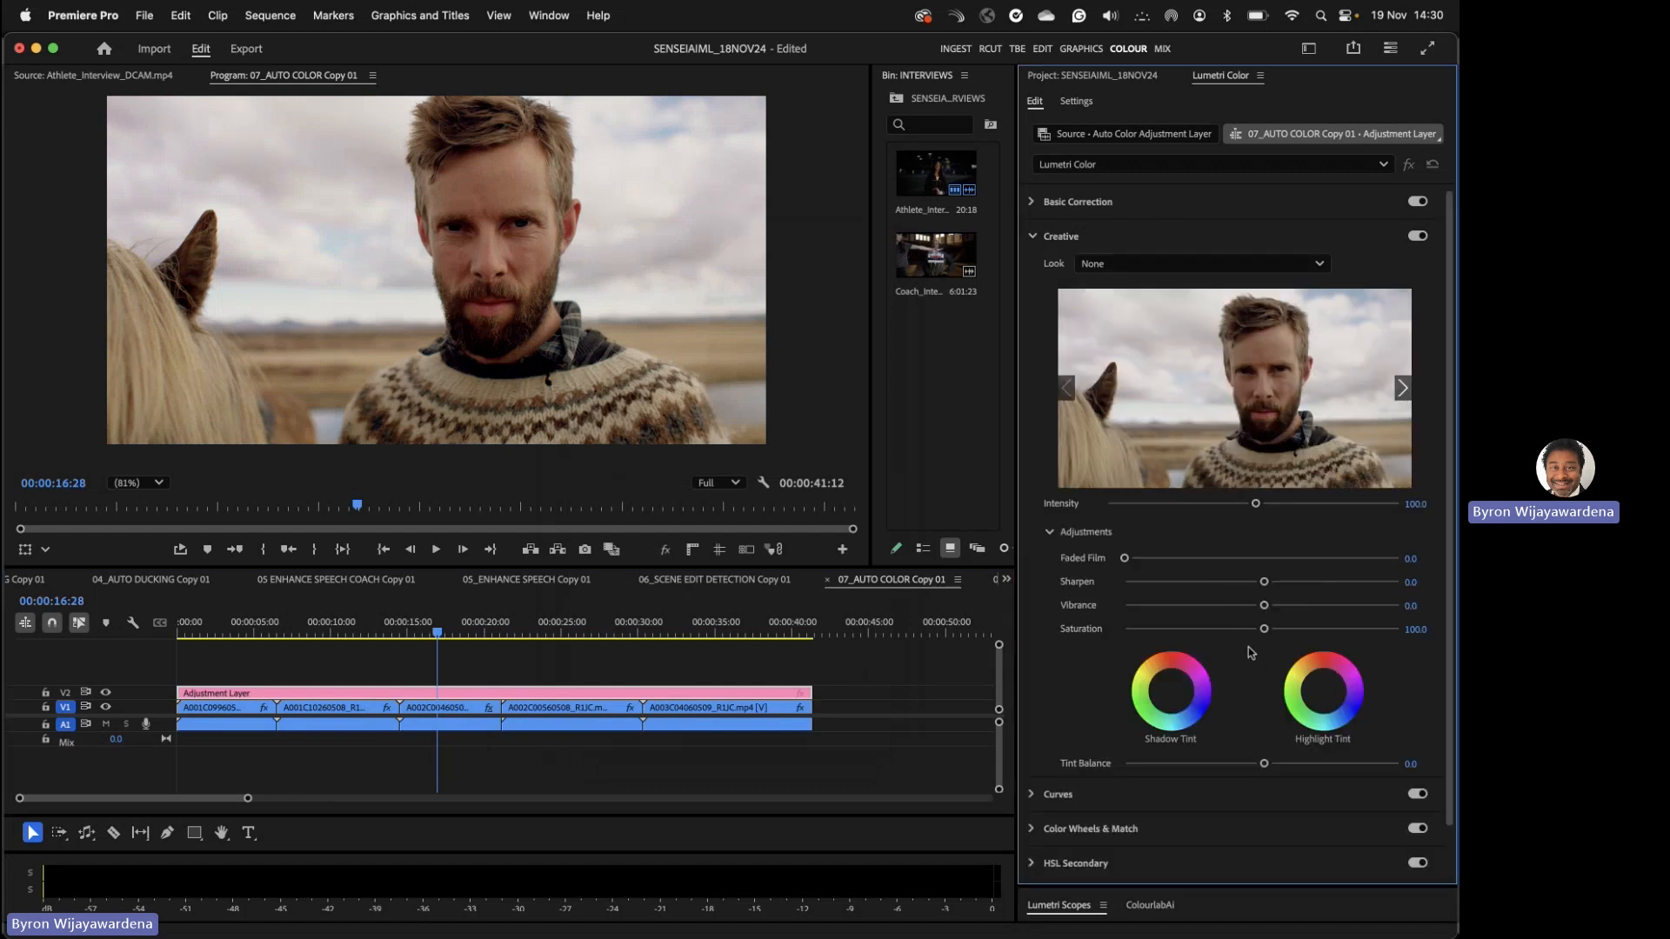
pyautogui.moveTo(1261, 630); pyautogui.dragTo(1078, 634)
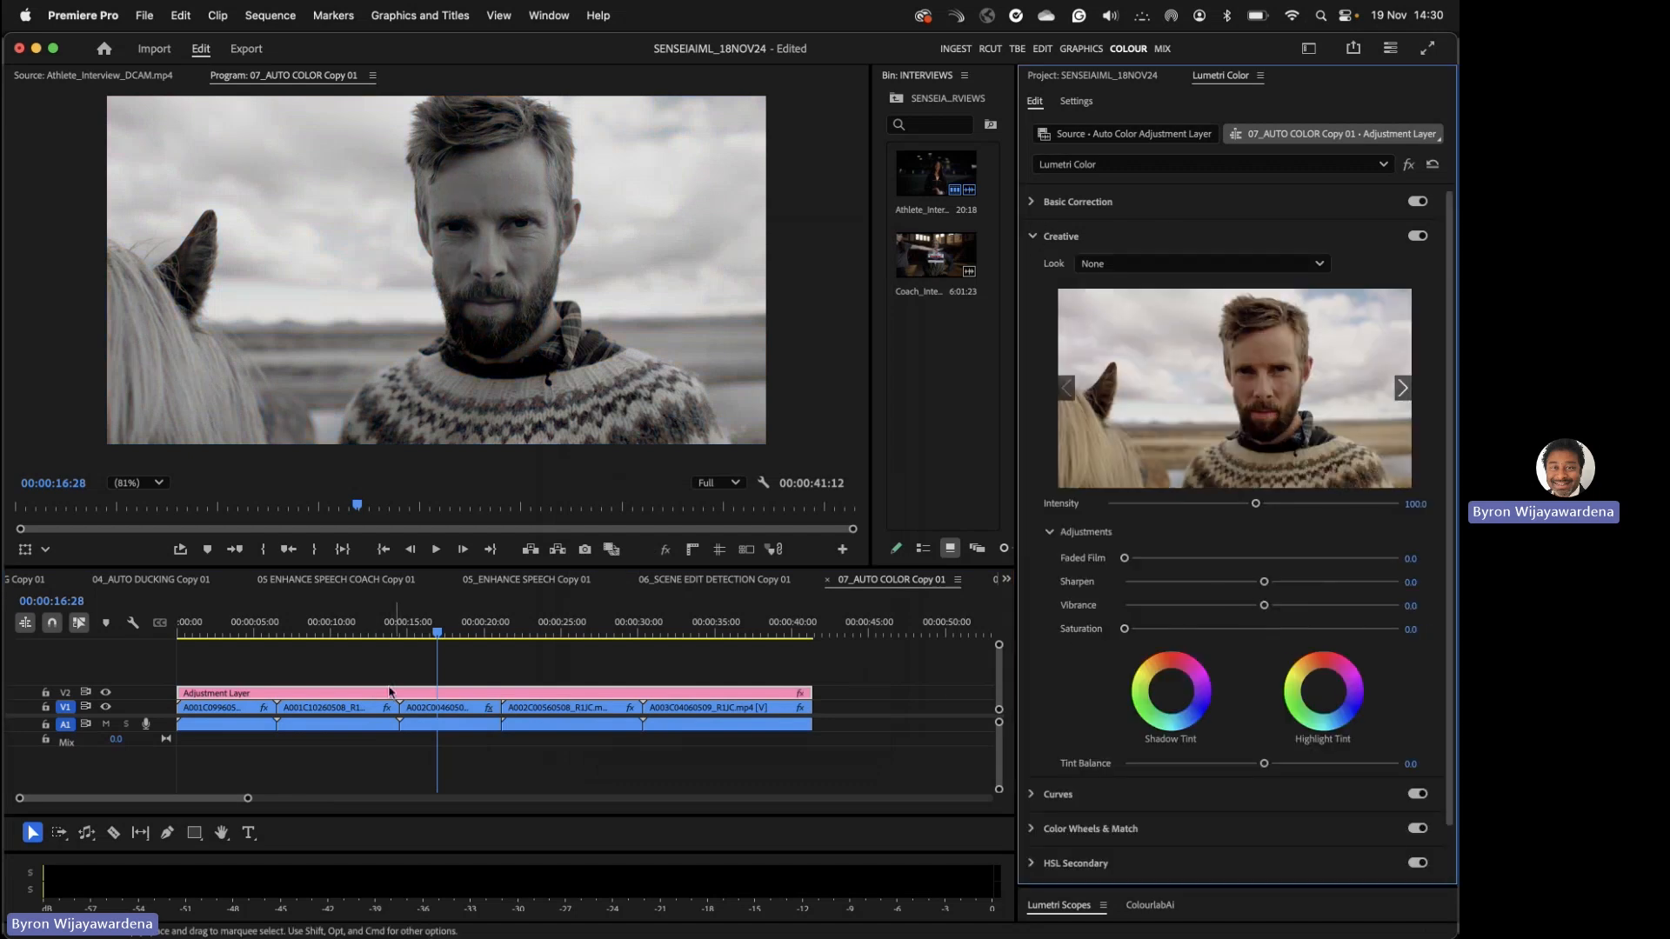
# - Turn off the V2 track output at 00:00:15:26 and duplicate the desaturated adjustment layer onto V3
pyautogui.click(344, 674)
pyautogui.moveTo(350, 628); pyautogui.dragTo(420, 627)
pyautogui.click(104, 691)
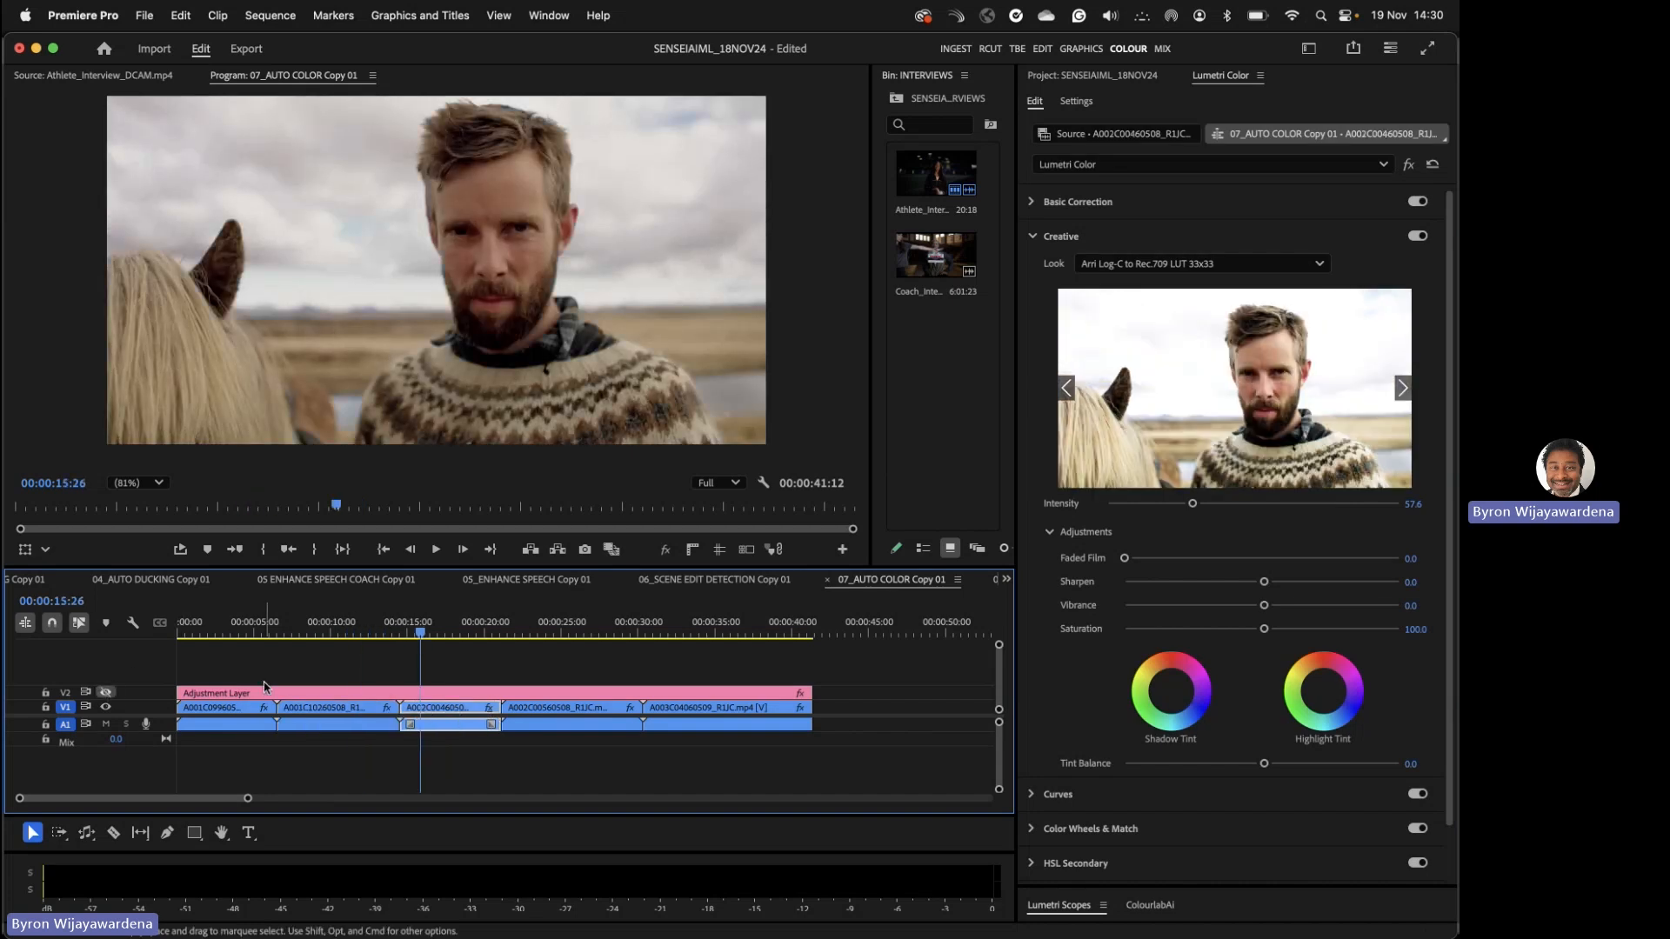
pyautogui.moveTo(265, 688); pyautogui.dragTo(263, 676)
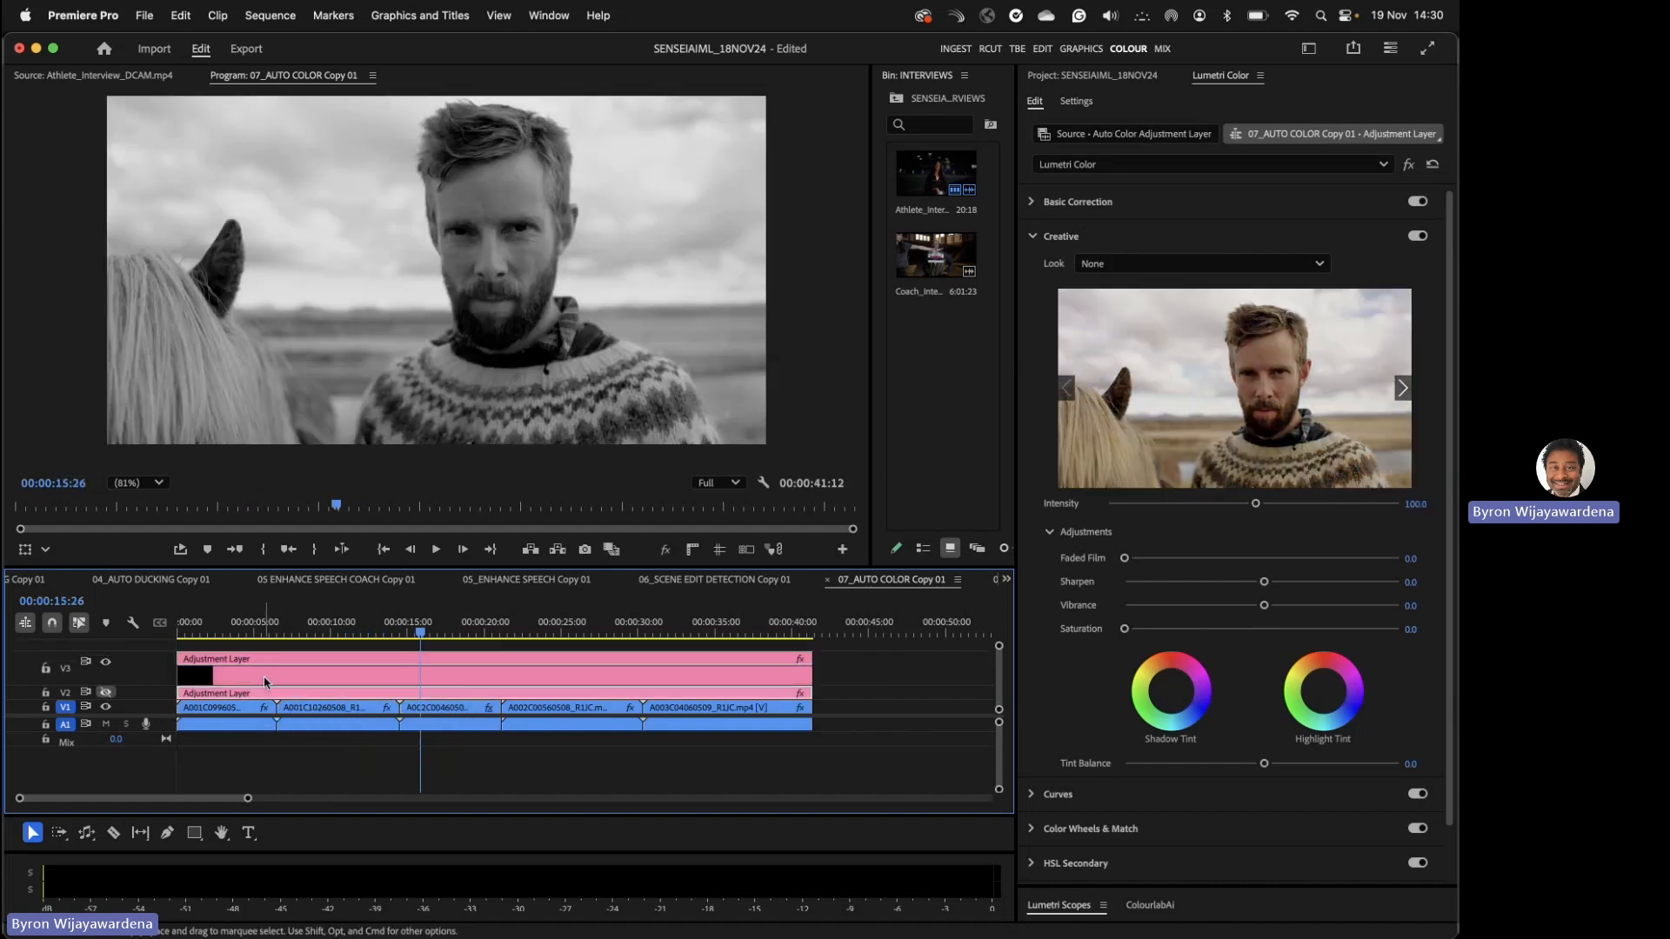
pyautogui.click(694, 663)
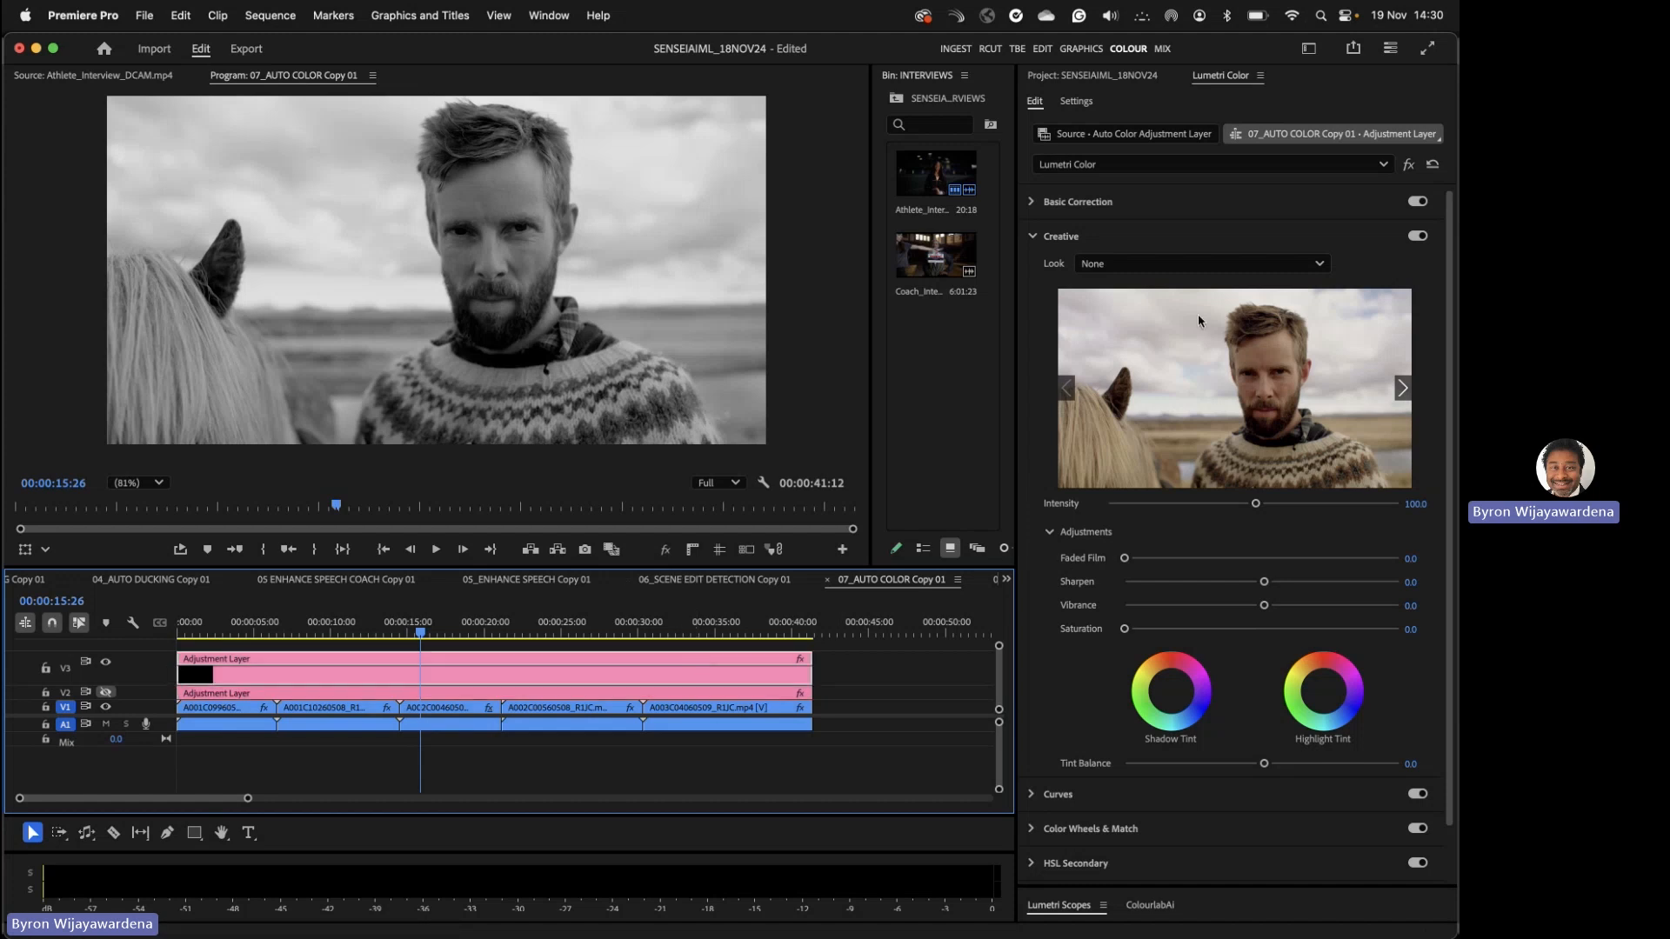
# - Remove the Motion, Opacity, Time Remapping and Lumetri Color attributes from the V3 adjustment layer
pyautogui.click(1033, 237)
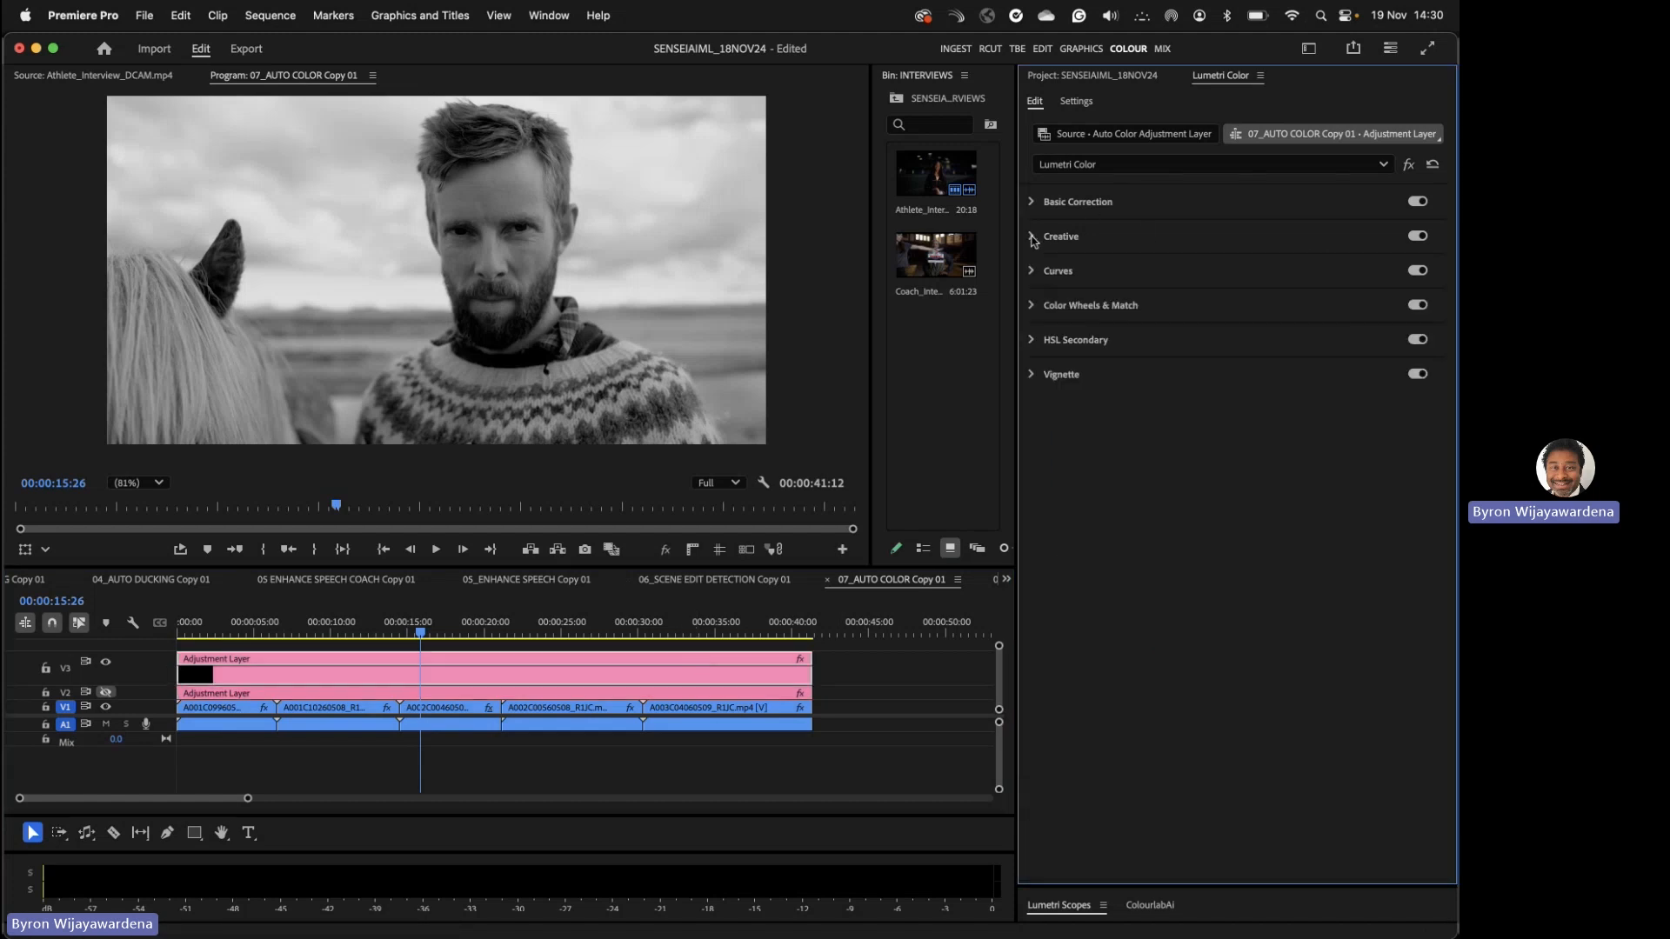
pyautogui.click(288, 678)
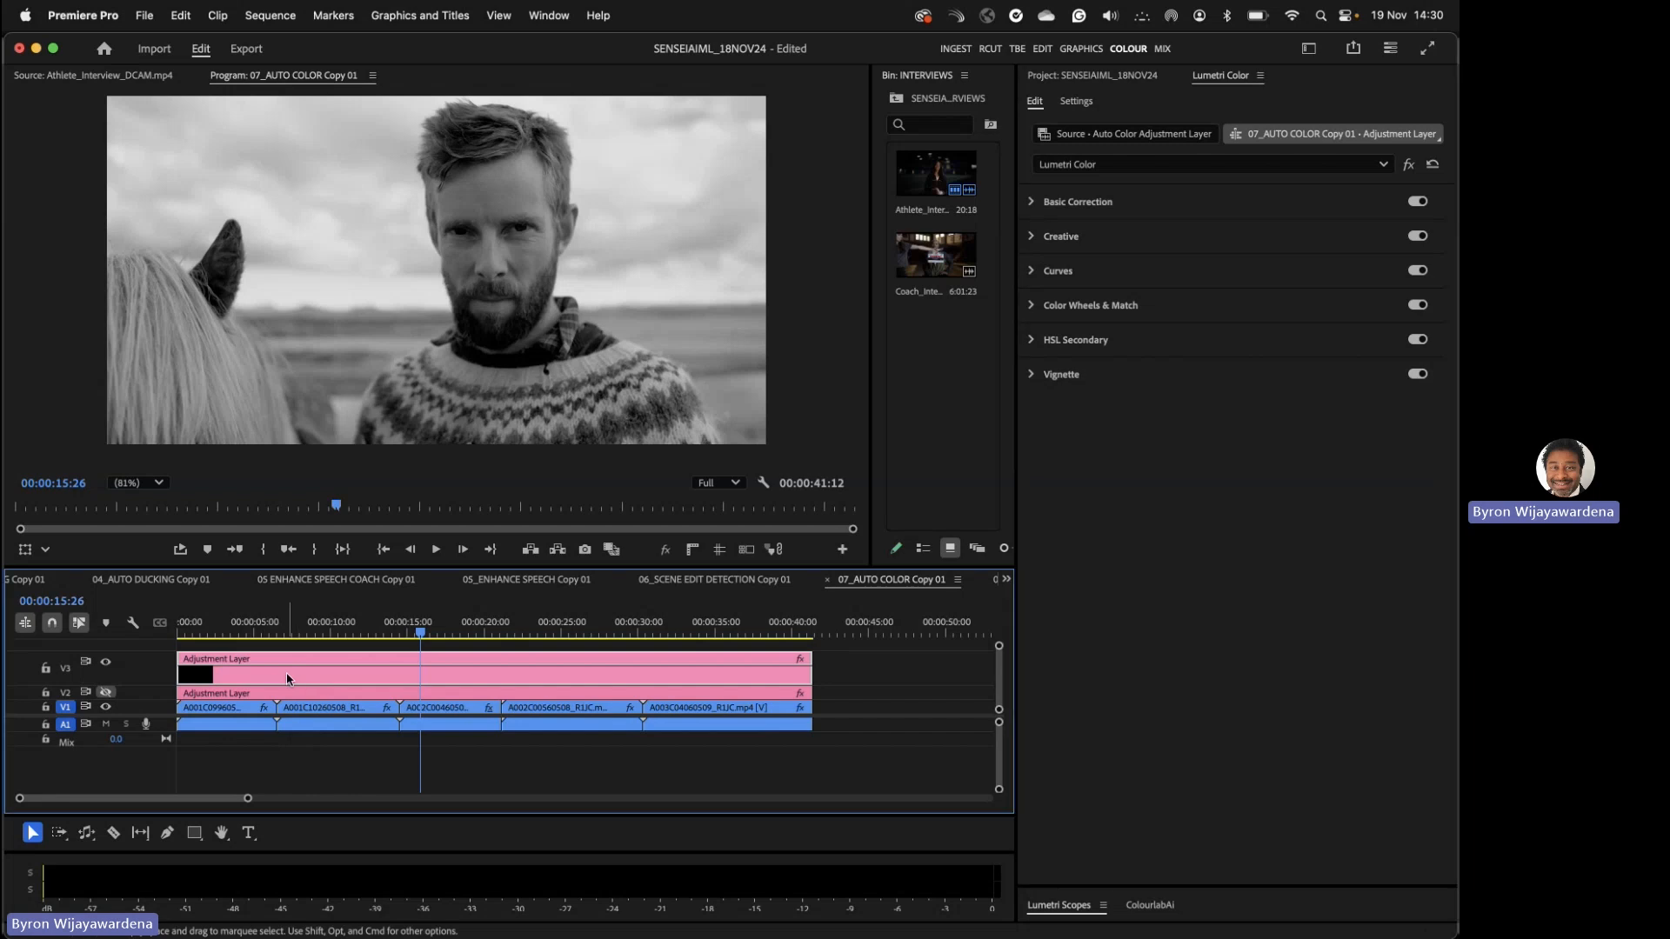
pyautogui.press('super+alt+v')
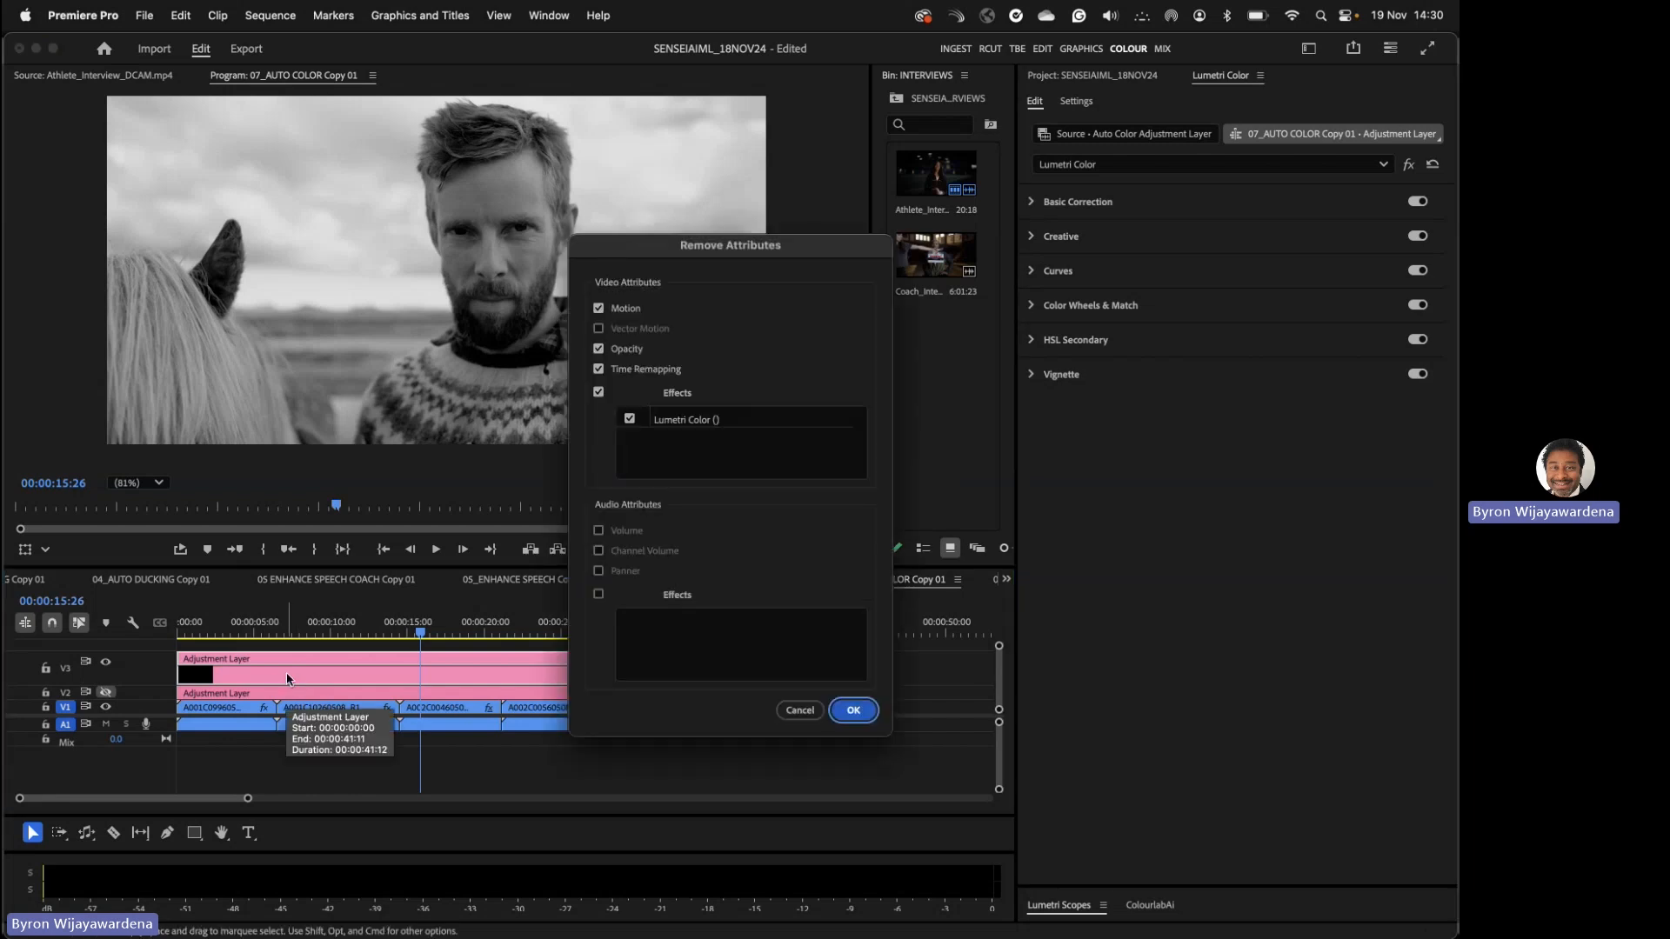
pyautogui.press('Return')
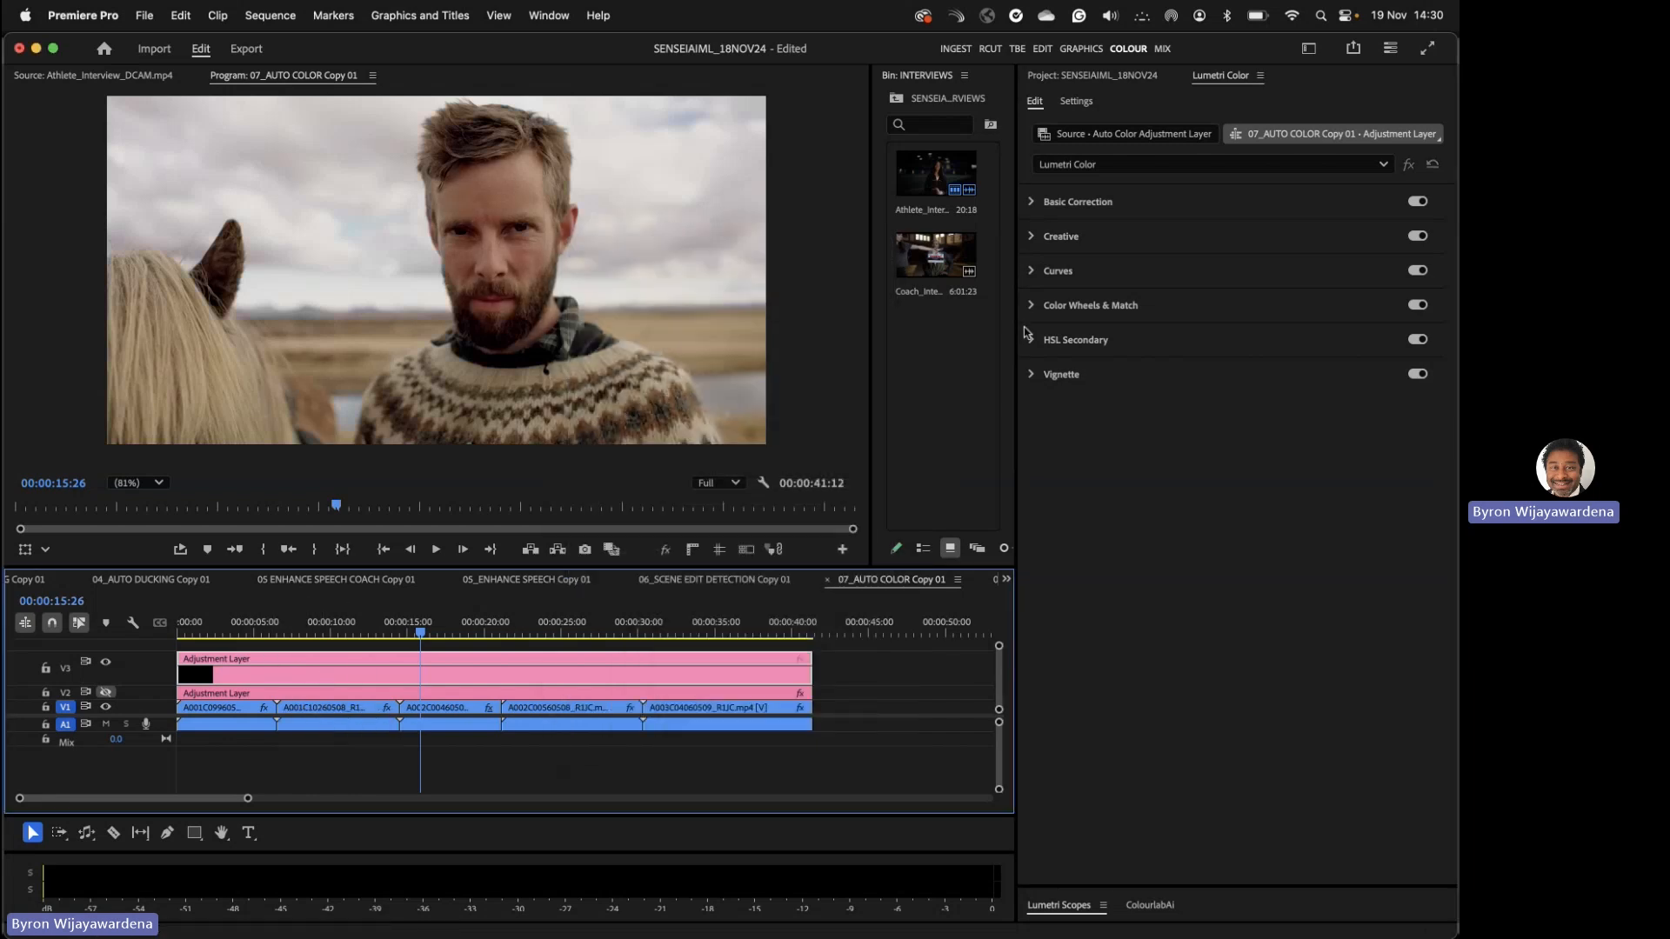
# - Lower the shadows and midtones on the V3 adjustment layer's RGB master curve and pull its red curve slightly down in the shadows
pyautogui.click(1033, 272)
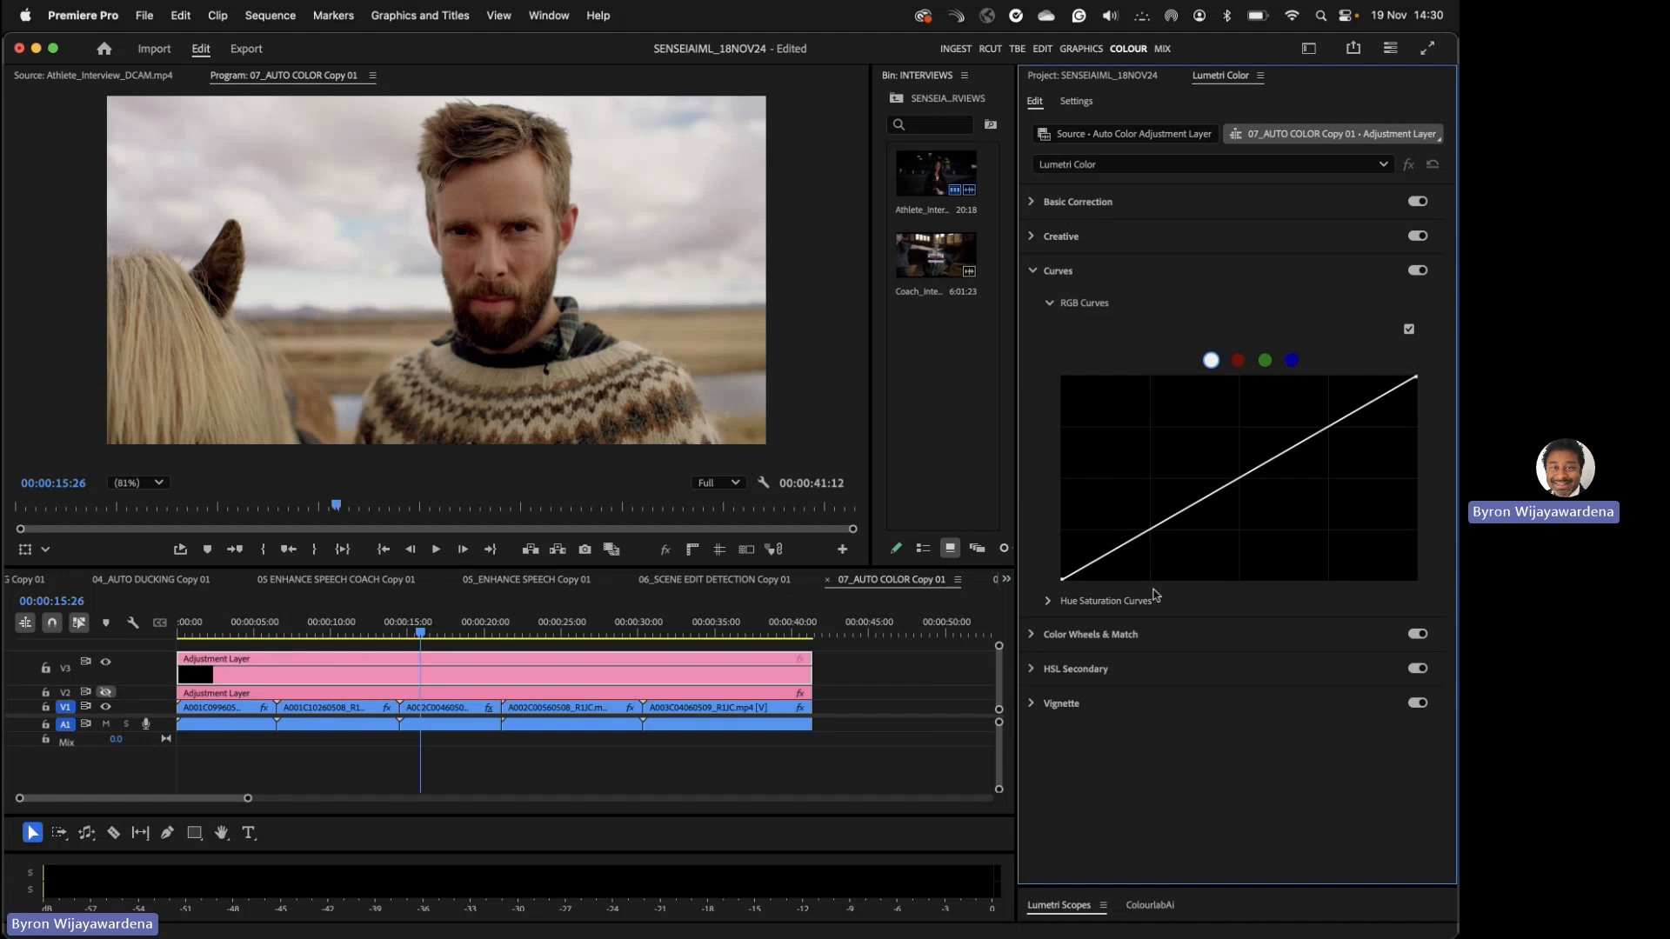
pyautogui.click(1156, 543)
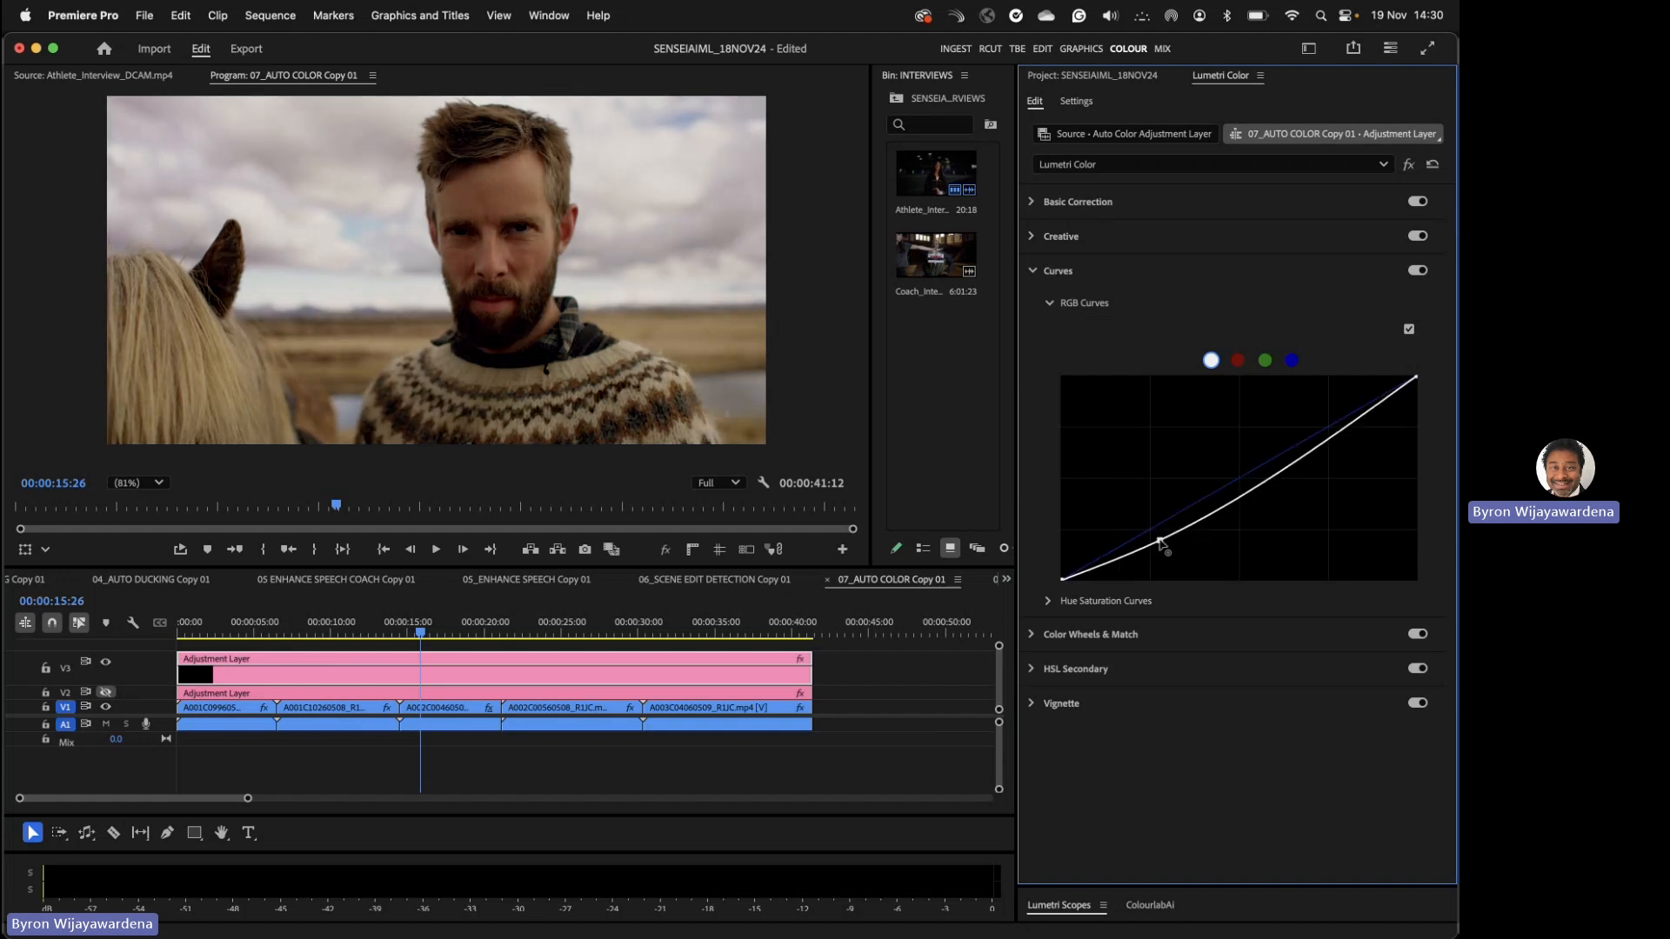
pyautogui.moveTo(1251, 493)
pyautogui.mouseDown()
pyautogui.moveTo(1236, 477)
pyautogui.moveTo(1248, 485)
pyautogui.mouseUp()
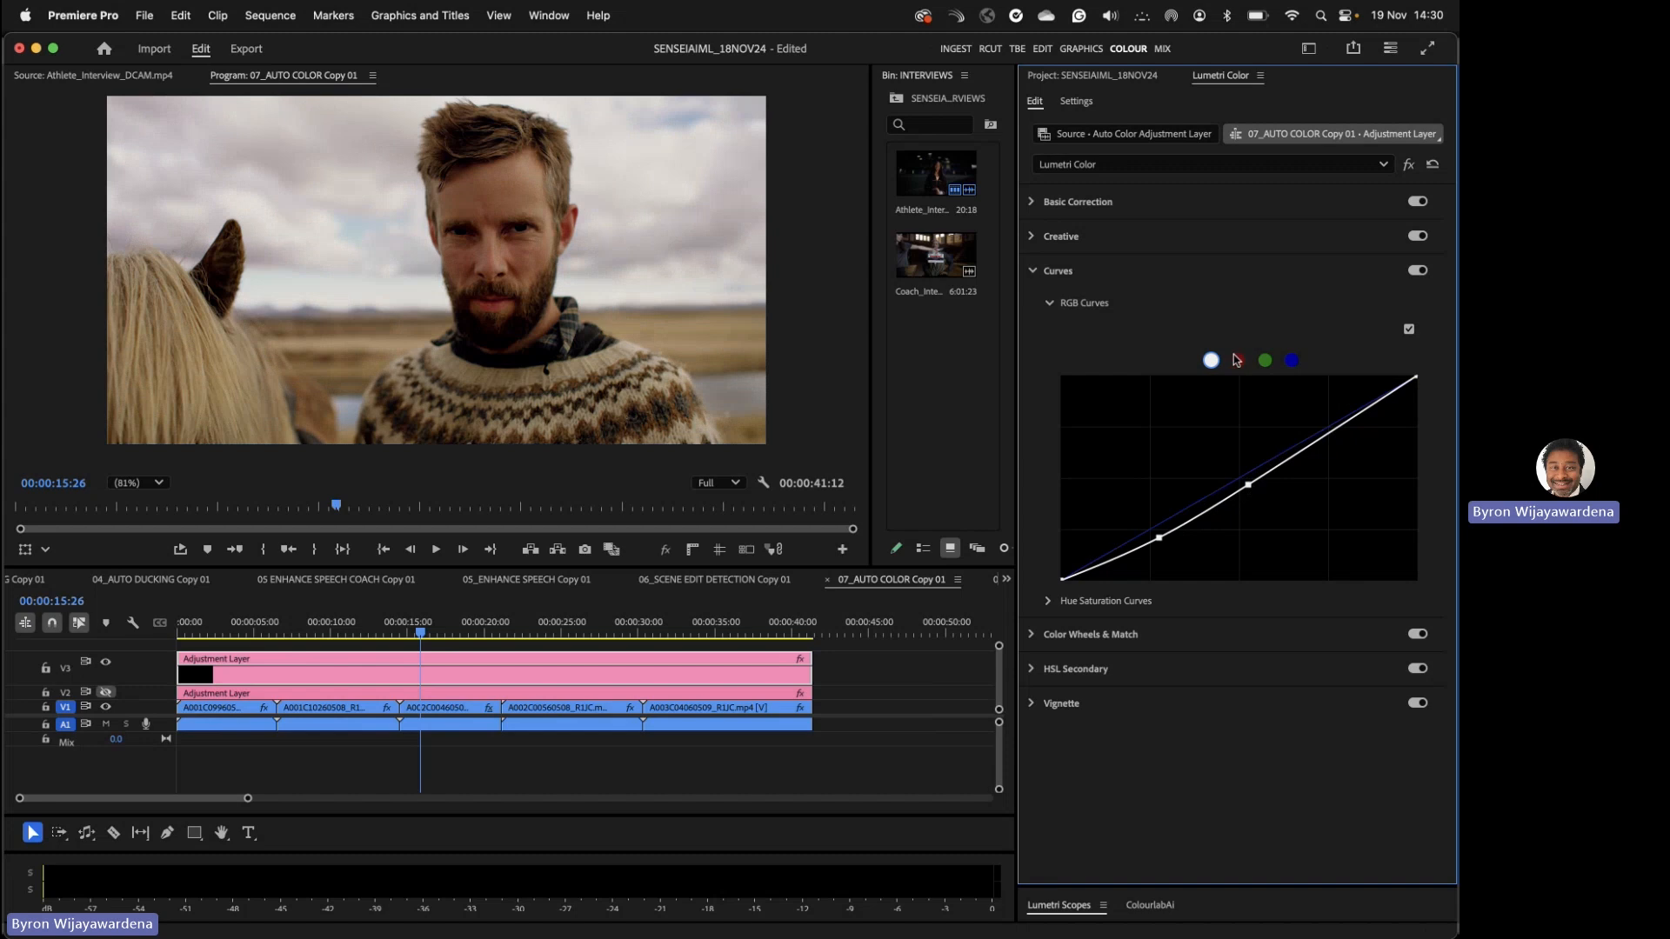
pyautogui.click(1236, 359)
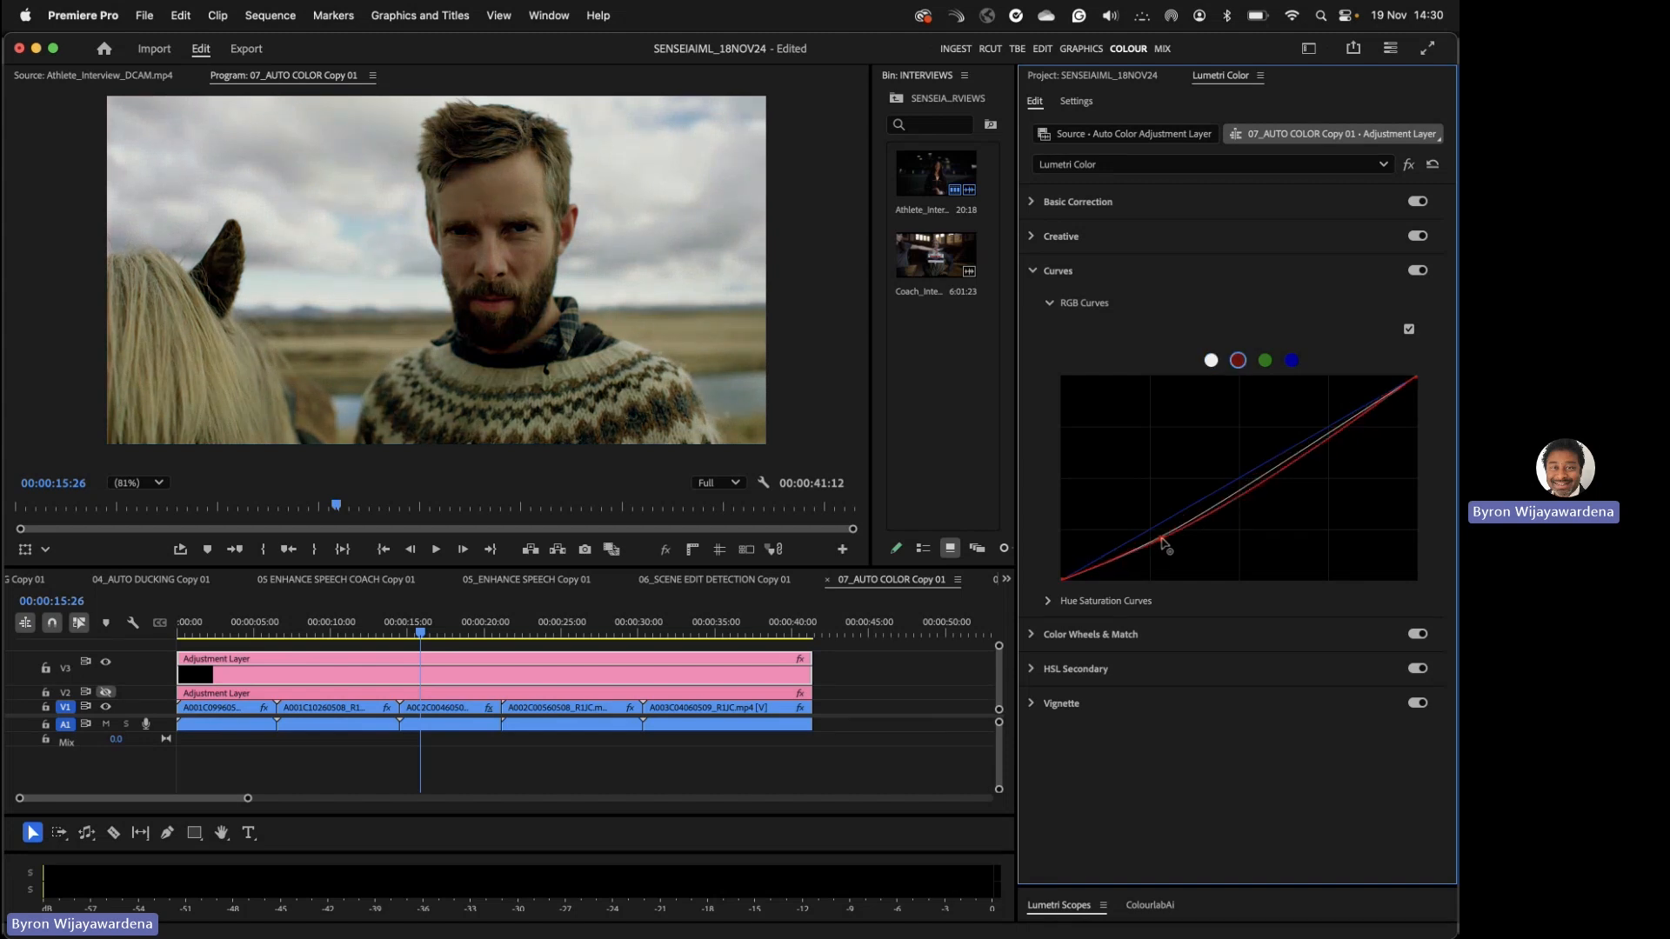
pyautogui.moveTo(1157, 527); pyautogui.dragTo(1167, 530)
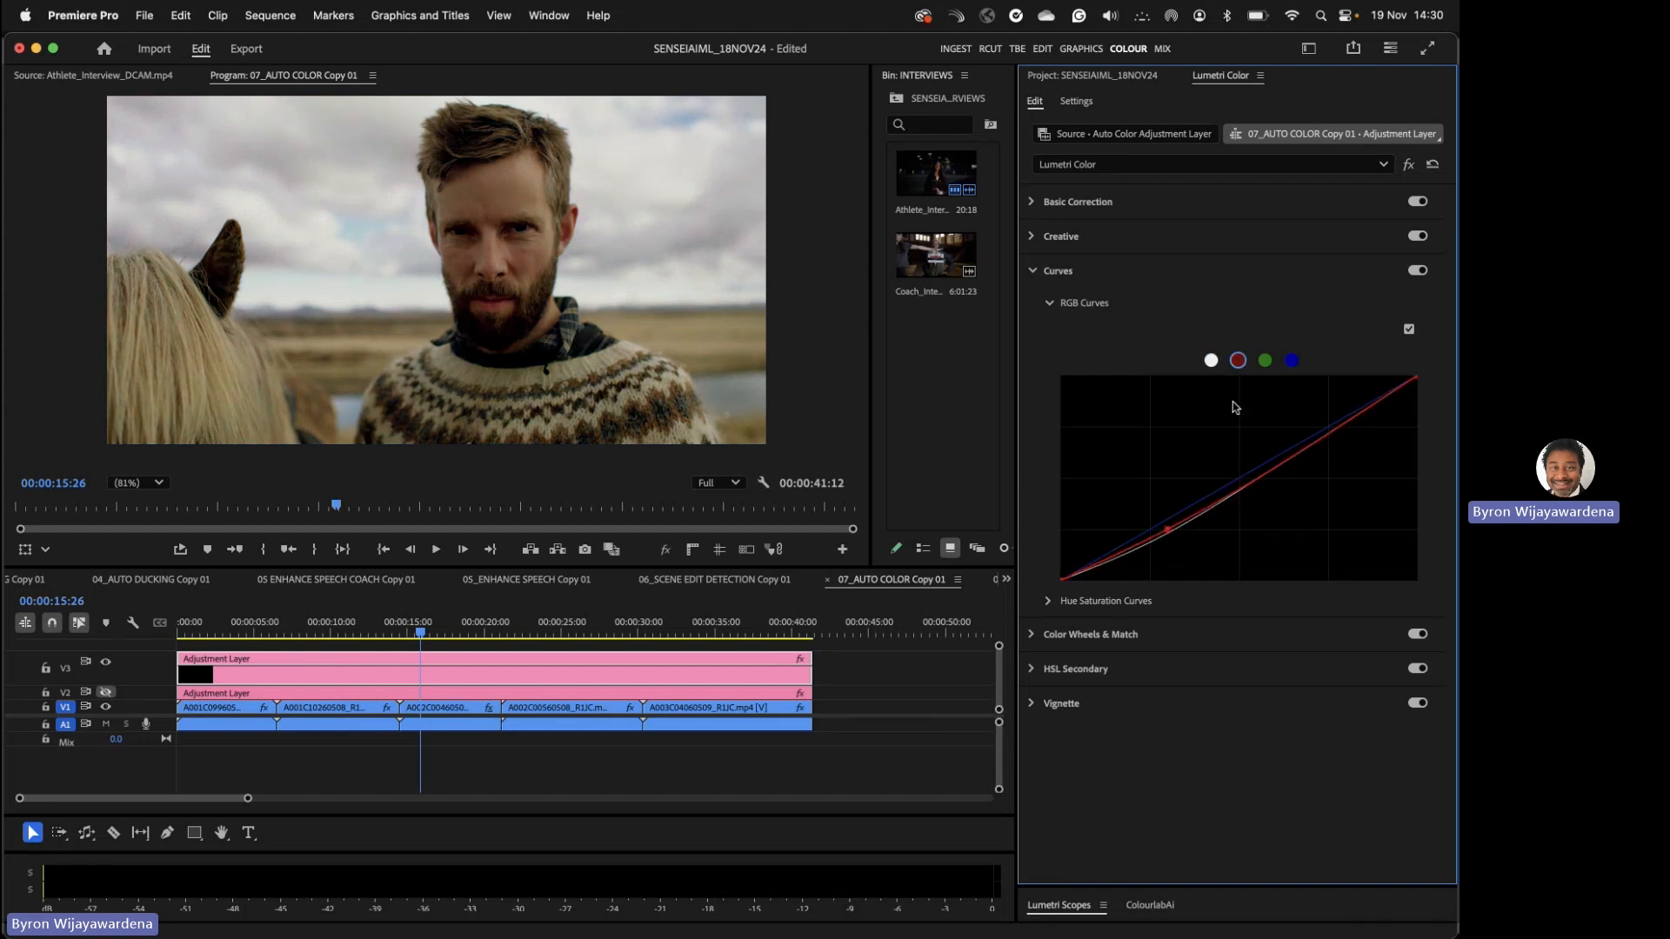
# - Pull the V3 layer's green curve slightly down at the midtones and raise its blue curve in the highlights
pyautogui.click(1265, 360)
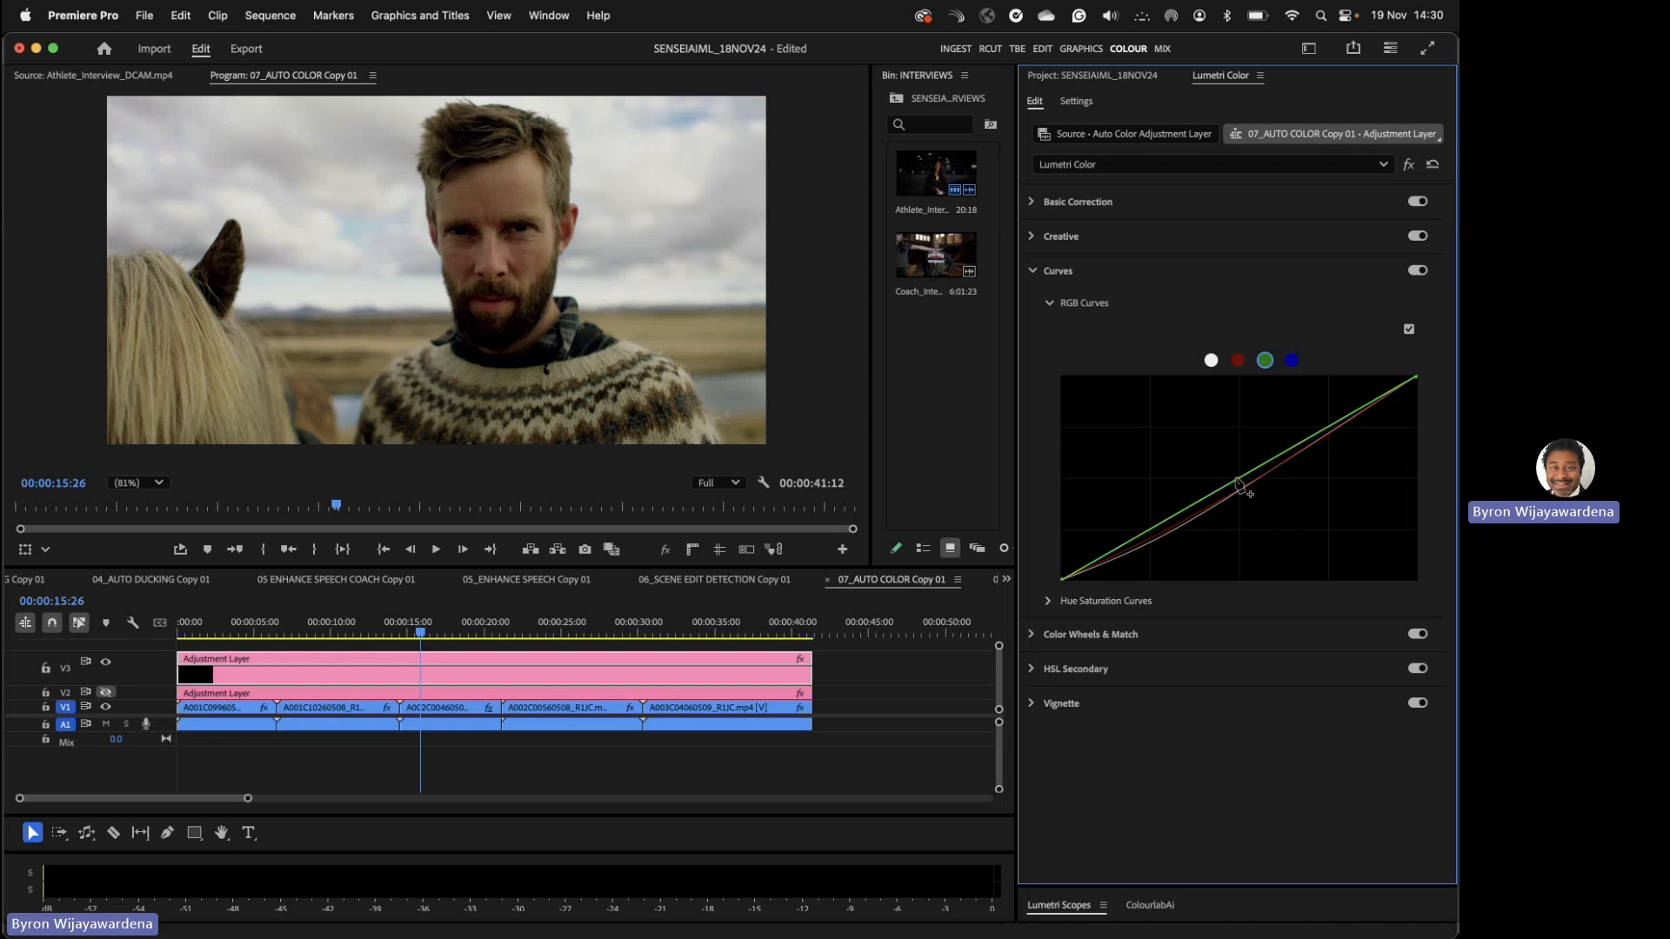
pyautogui.moveTo(1240, 485); pyautogui.dragTo(1242, 488)
pyautogui.click(1293, 361)
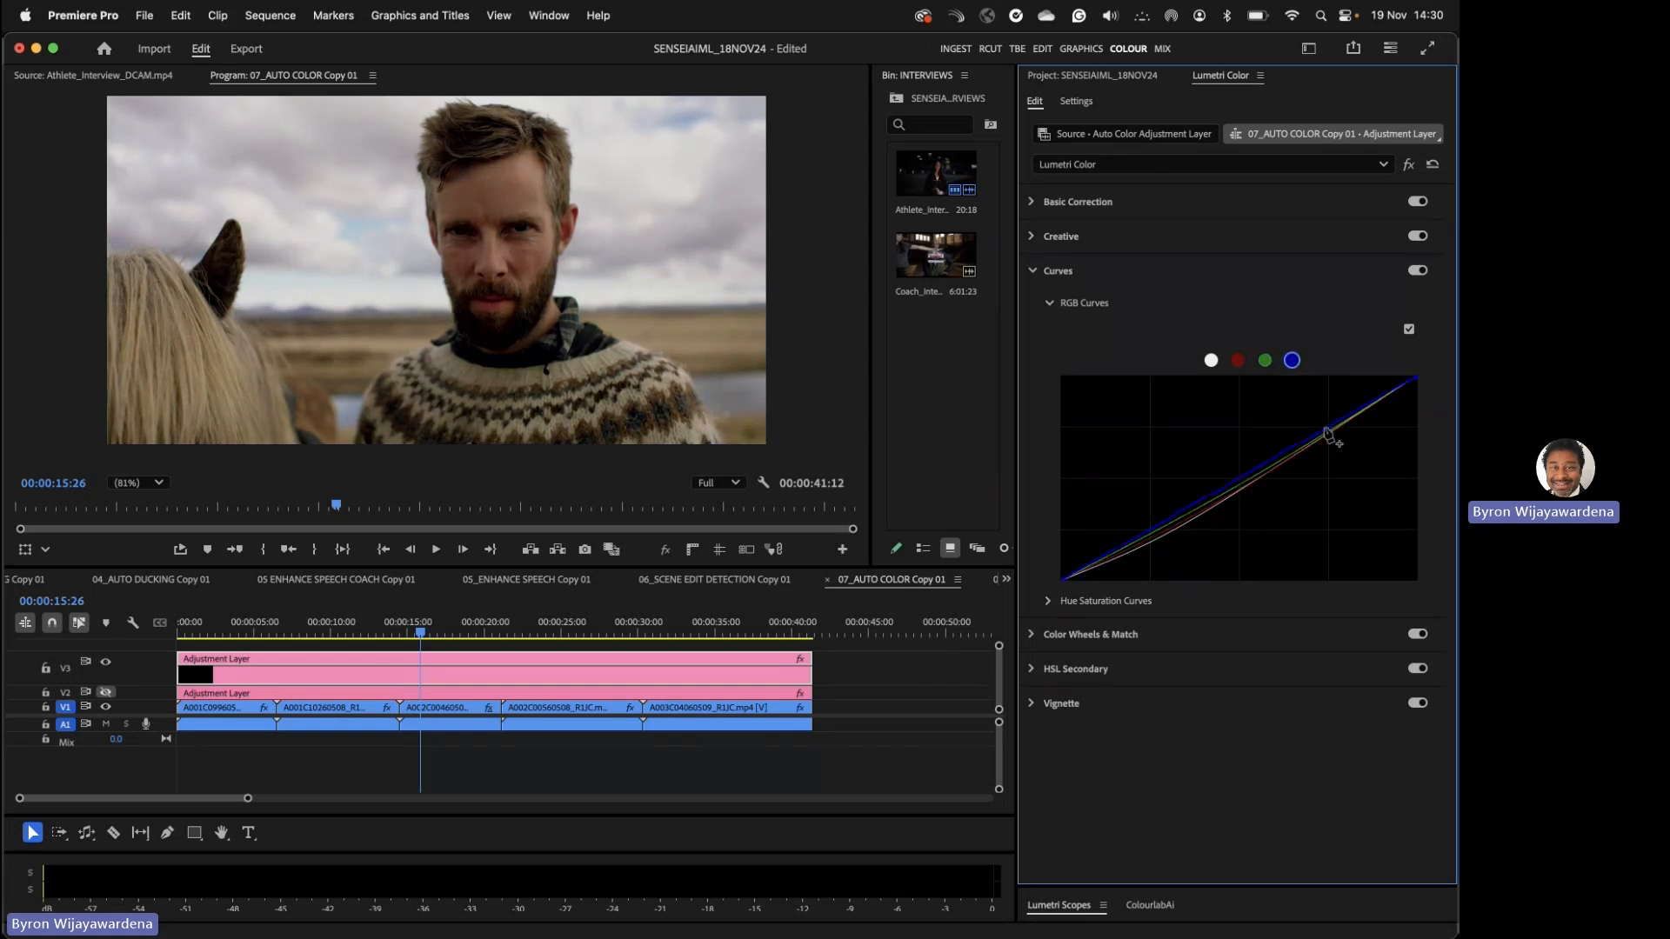
pyautogui.moveTo(1305, 444); pyautogui.dragTo(1299, 434)
pyautogui.click(236, 570)
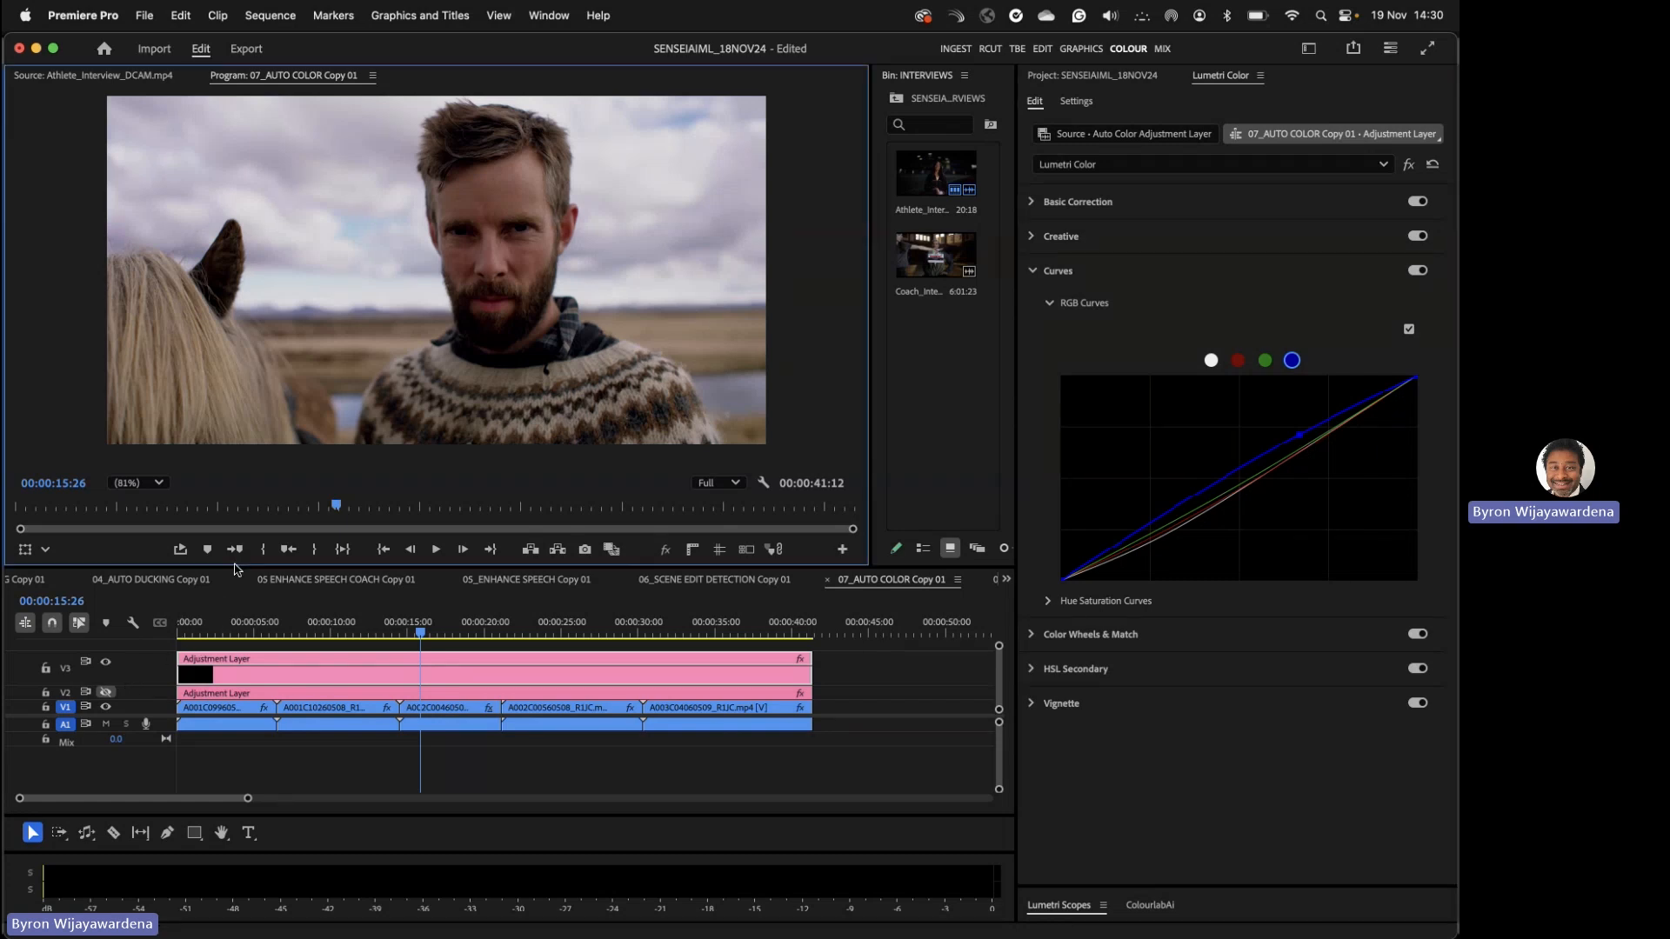
# - Compare the two adjustment-layer grades by toggling the V3 and V2 track outputs, leaving only V3 enabled
pyautogui.click(106, 661)
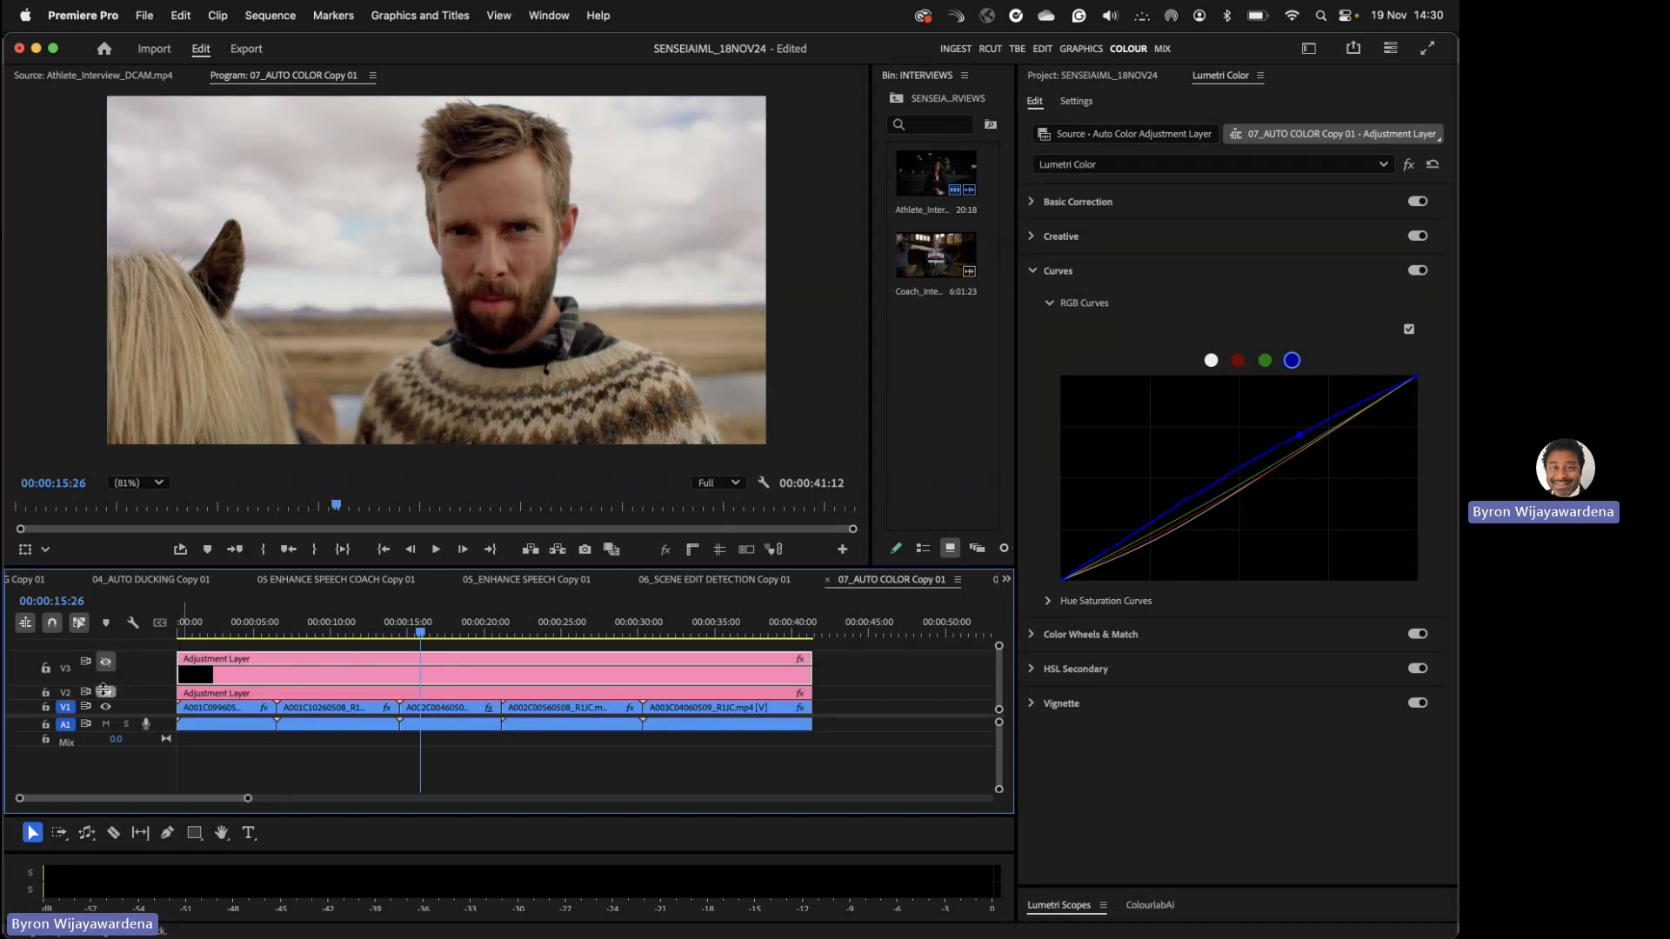
pyautogui.click(105, 662)
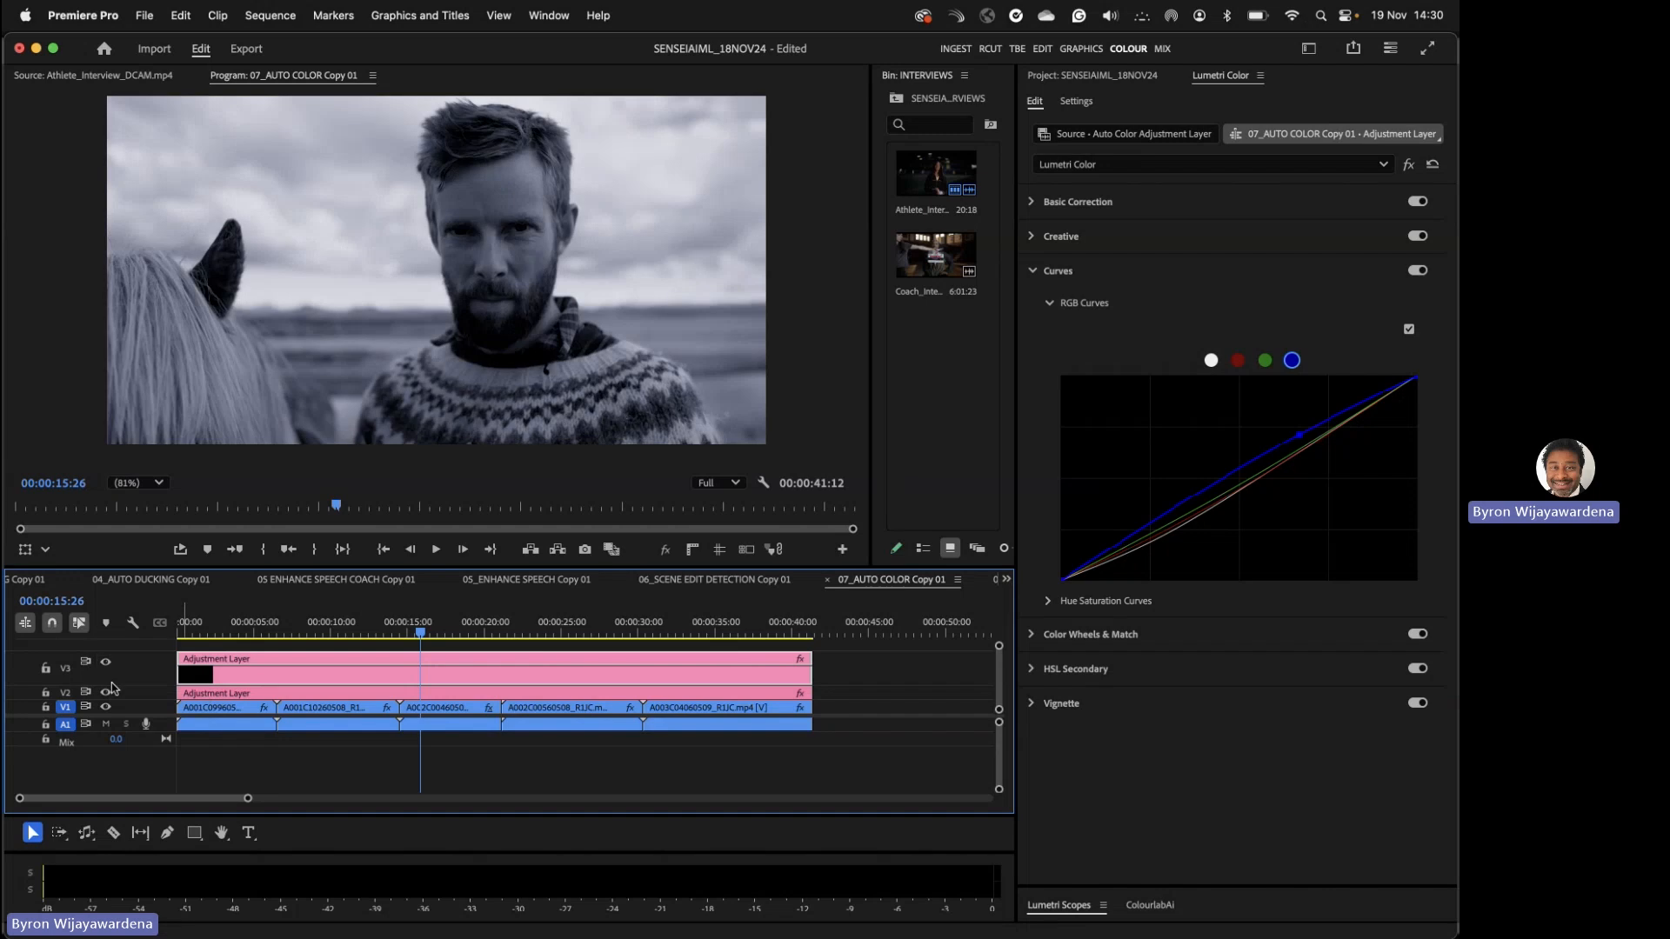
pyautogui.click(105, 692)
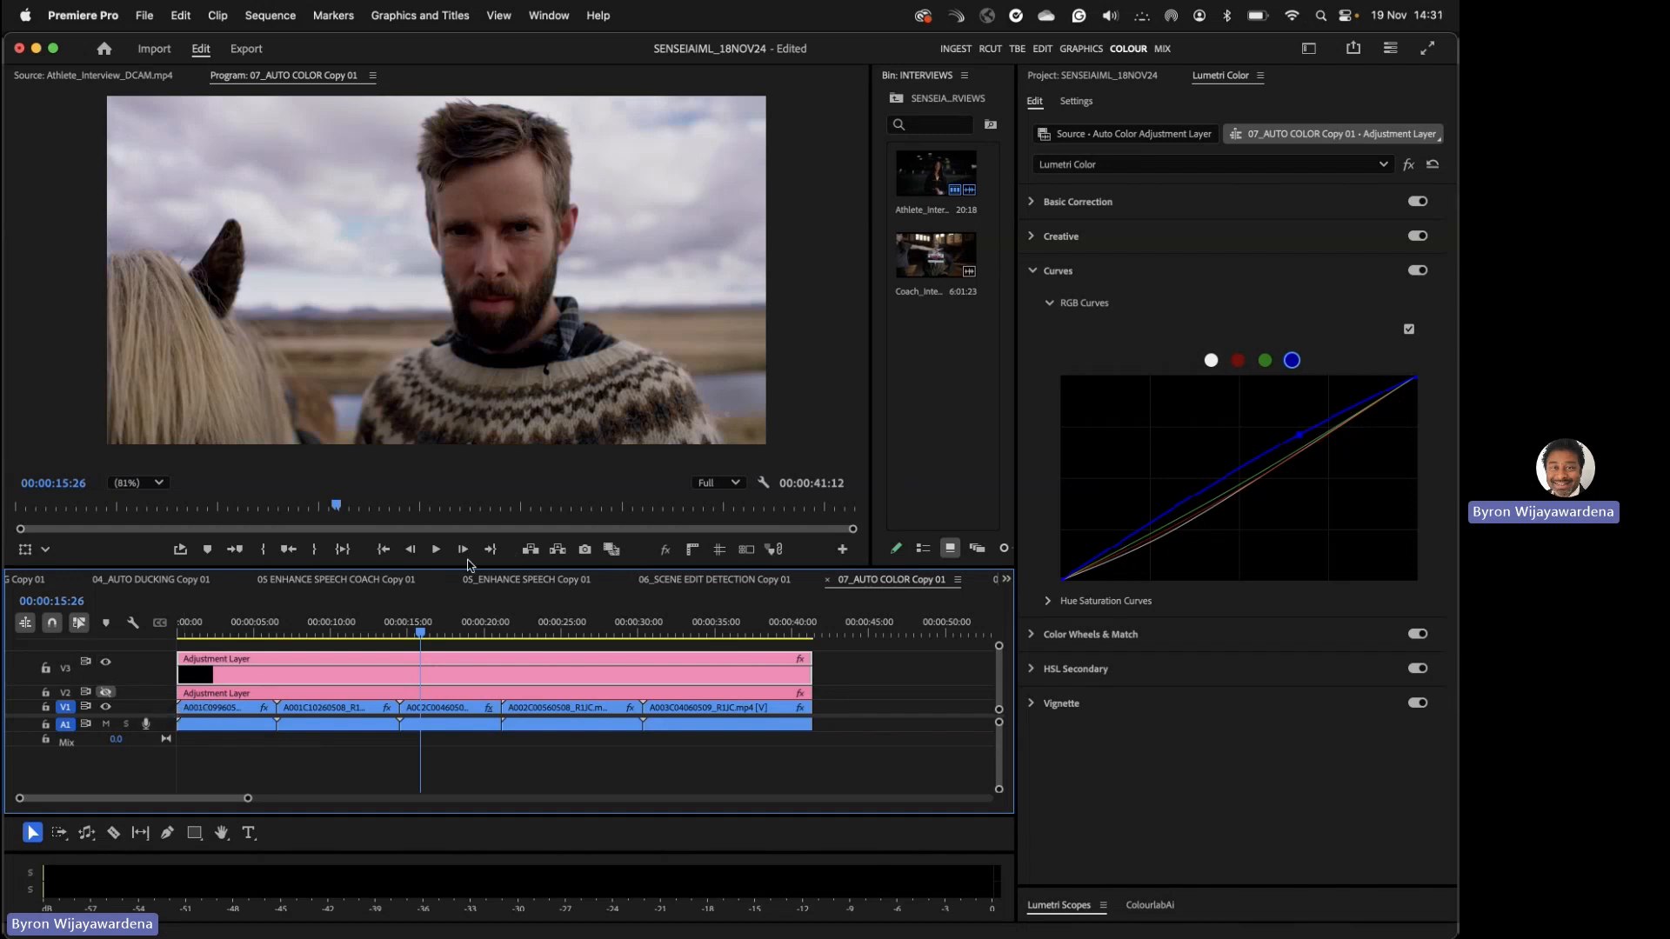
# - Apply Auto basic correction to the V3 adjustment layer at 00:00:28:06 and check the grade at 00:00:18:09
pyautogui.moveTo(391, 639); pyautogui.dragTo(612, 639)
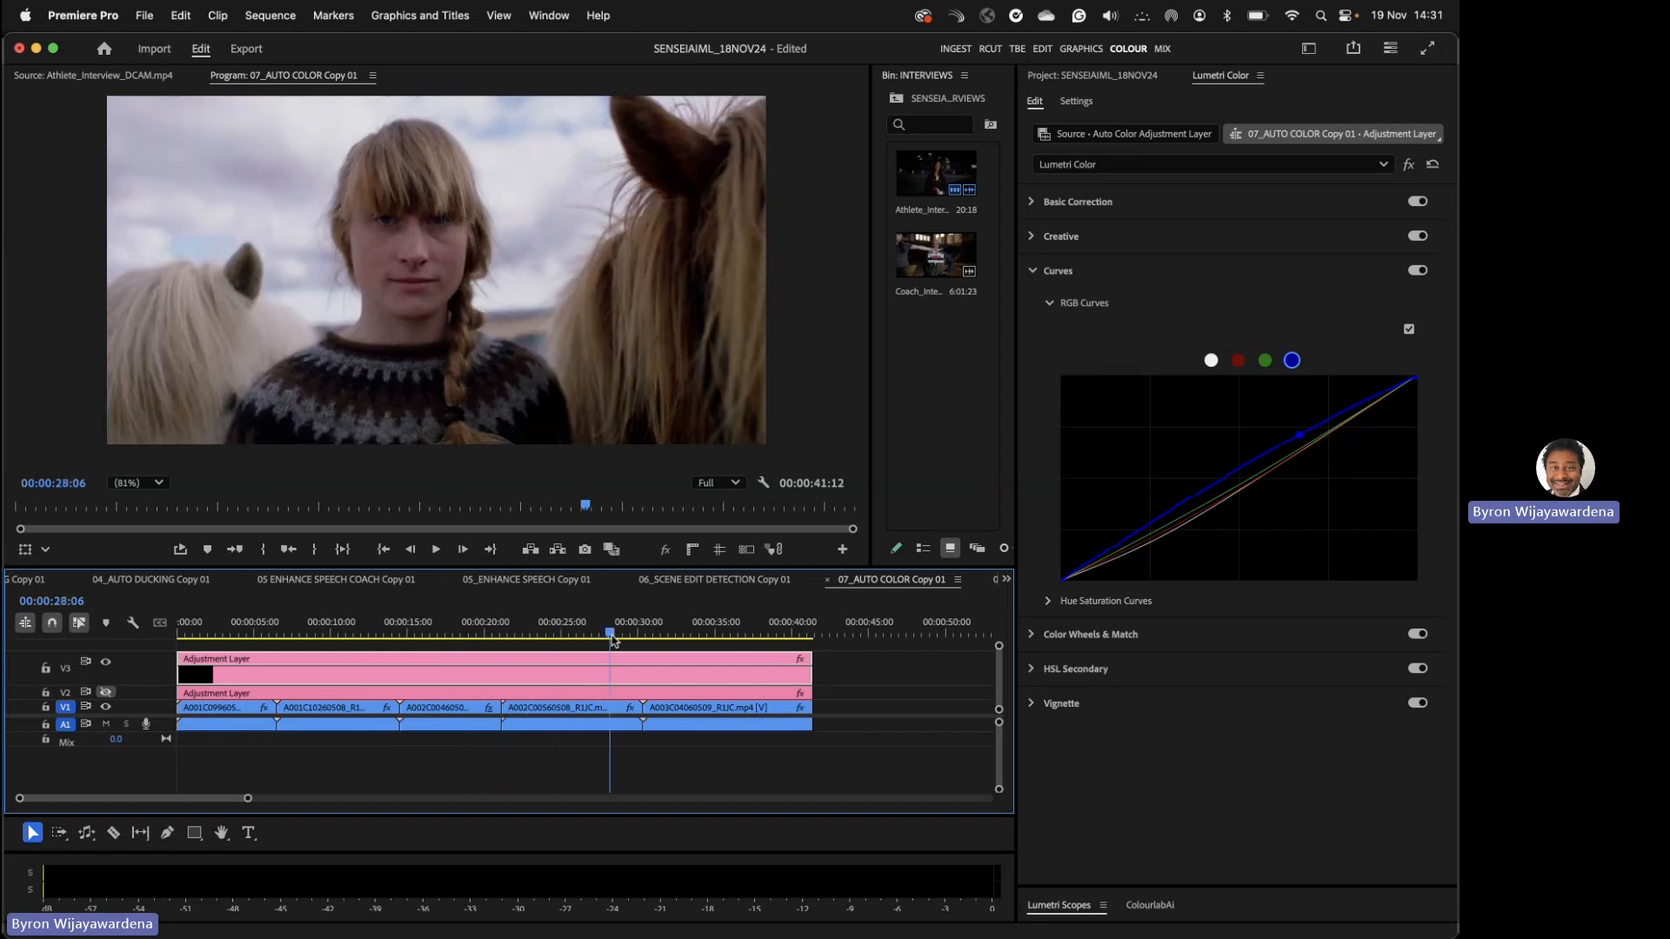
pyautogui.click(1122, 77)
pyautogui.click(1218, 76)
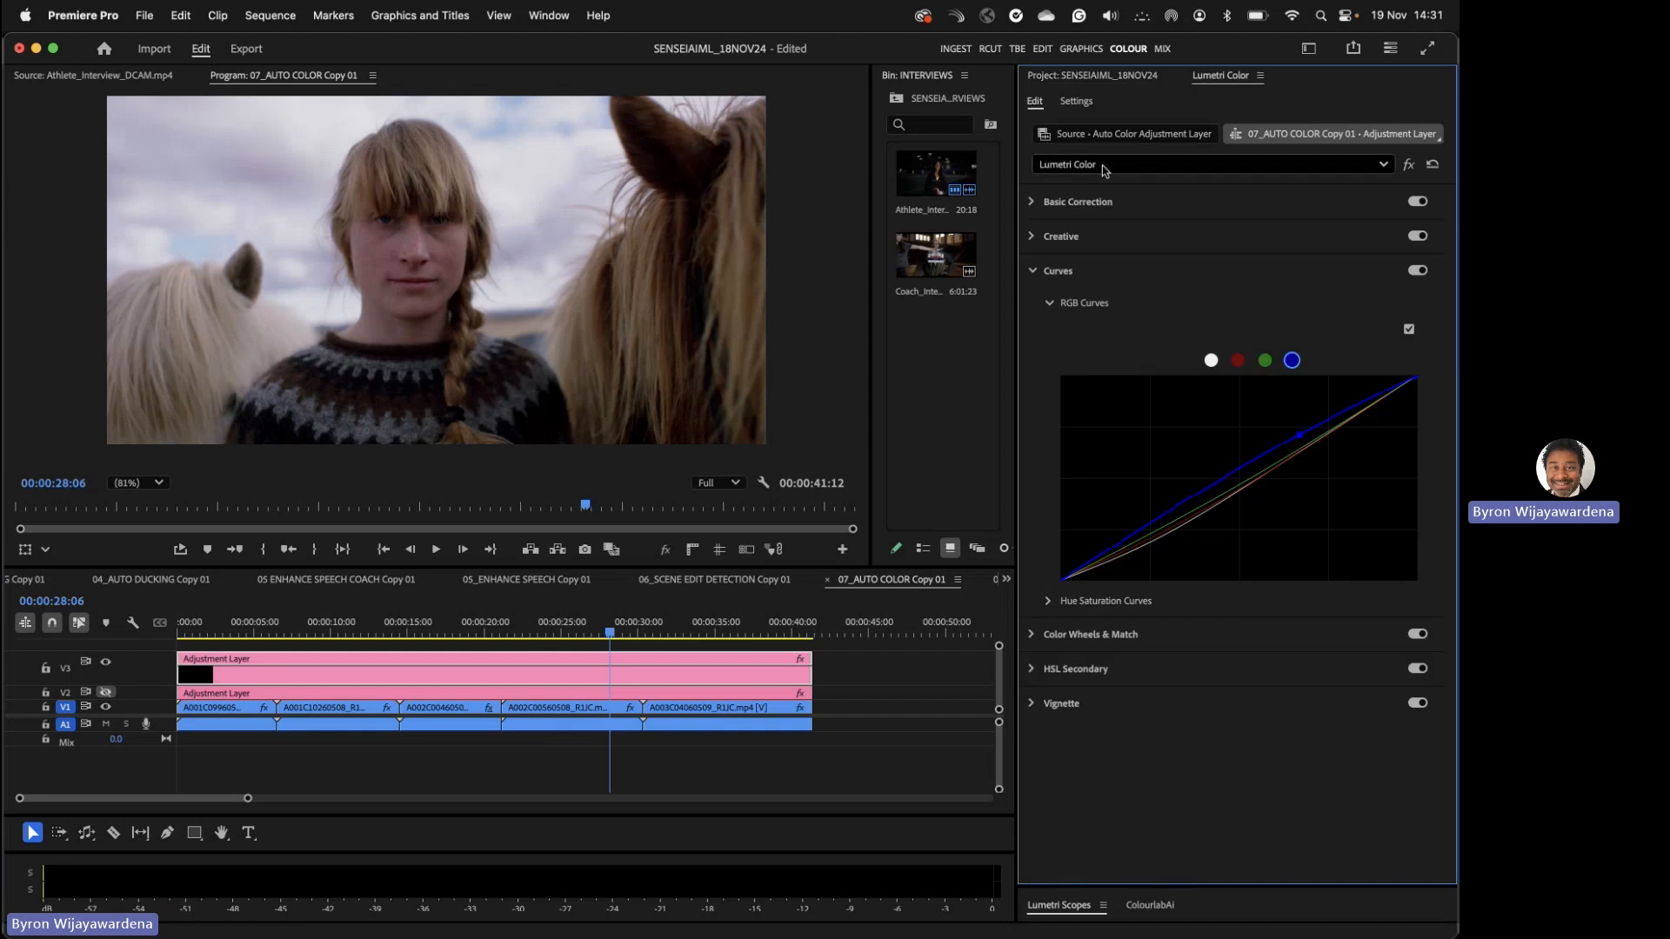
pyautogui.click(1077, 202)
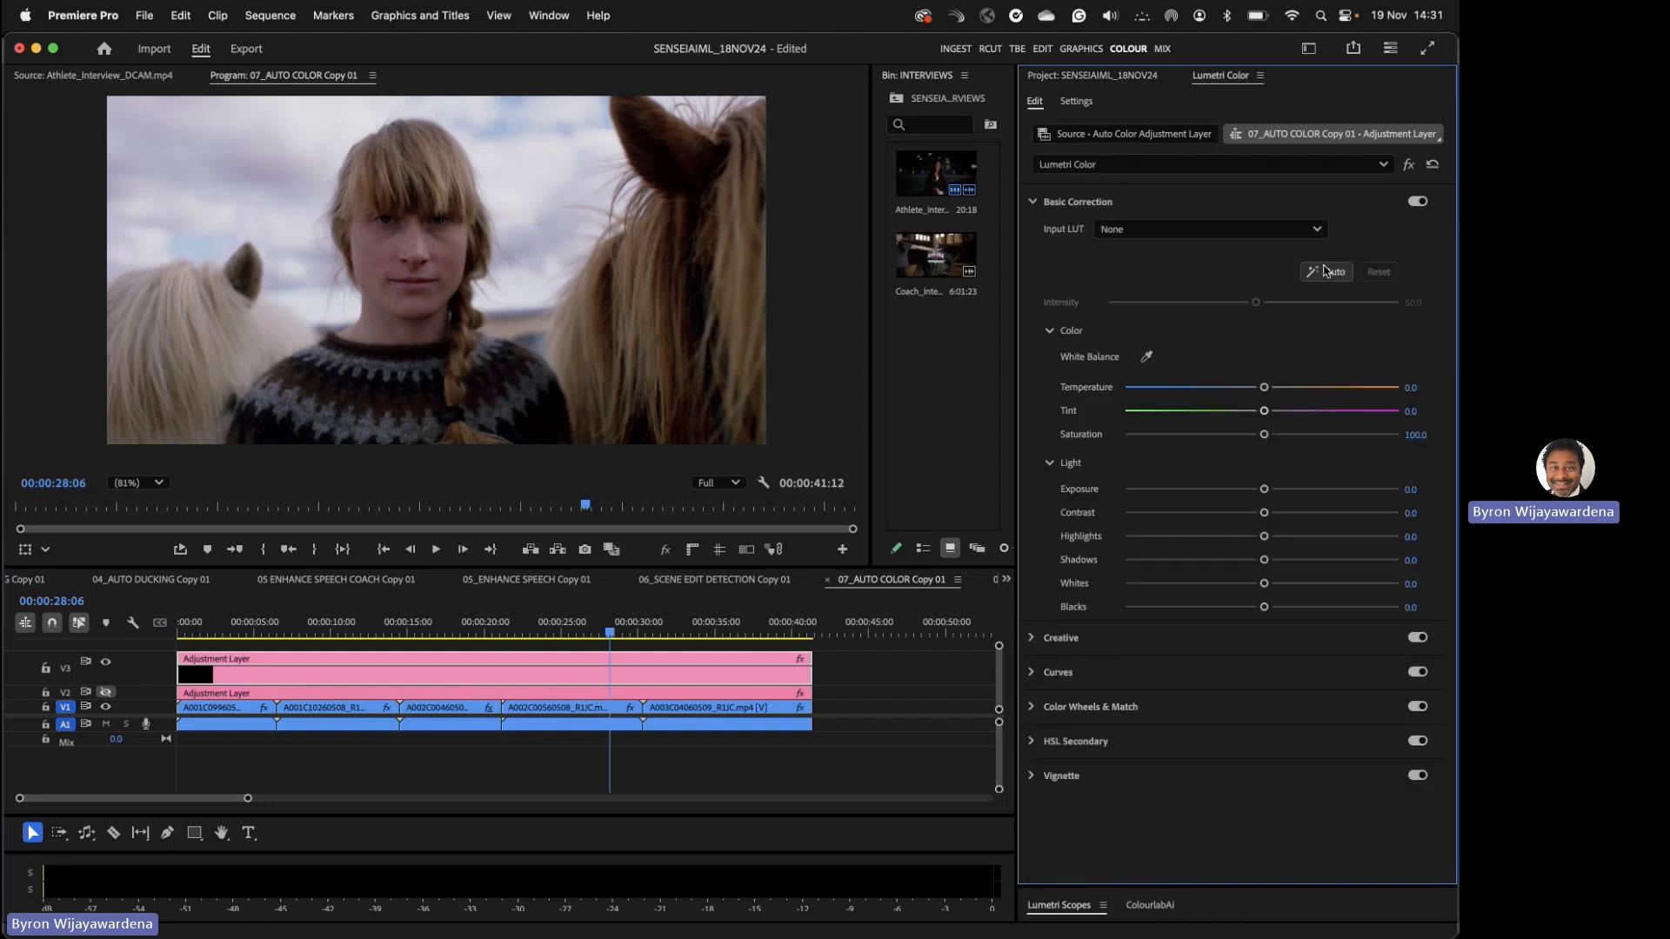
pyautogui.click(377, 674)
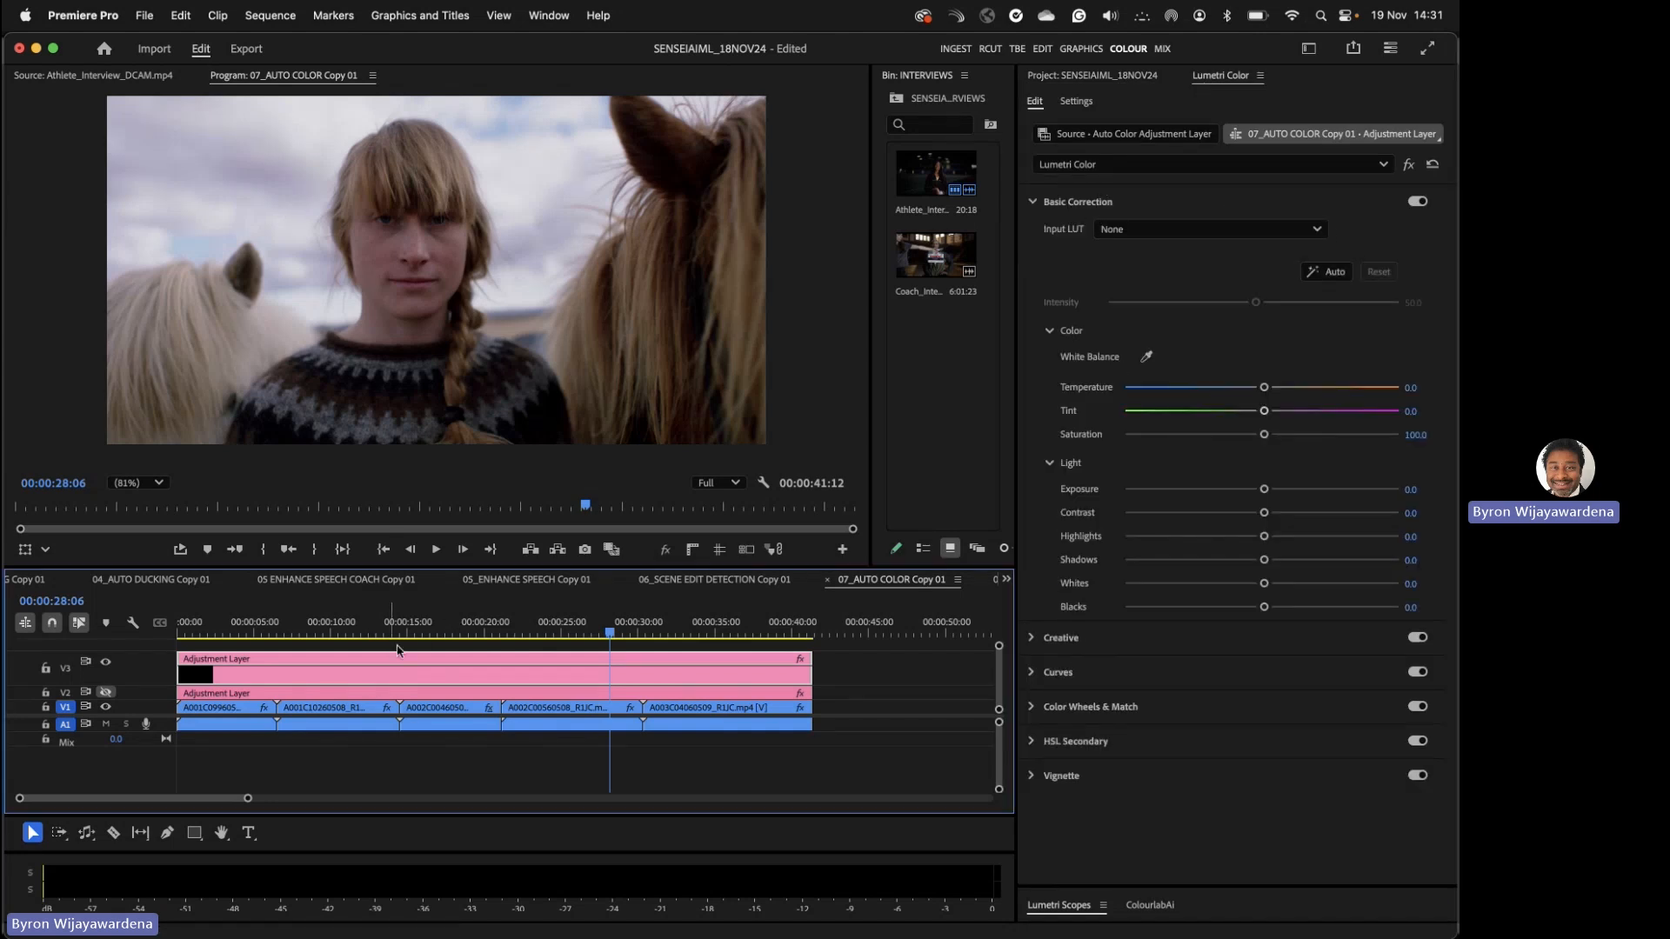
pyautogui.click(1329, 272)
pyautogui.moveTo(610, 634); pyautogui.dragTo(466, 645)
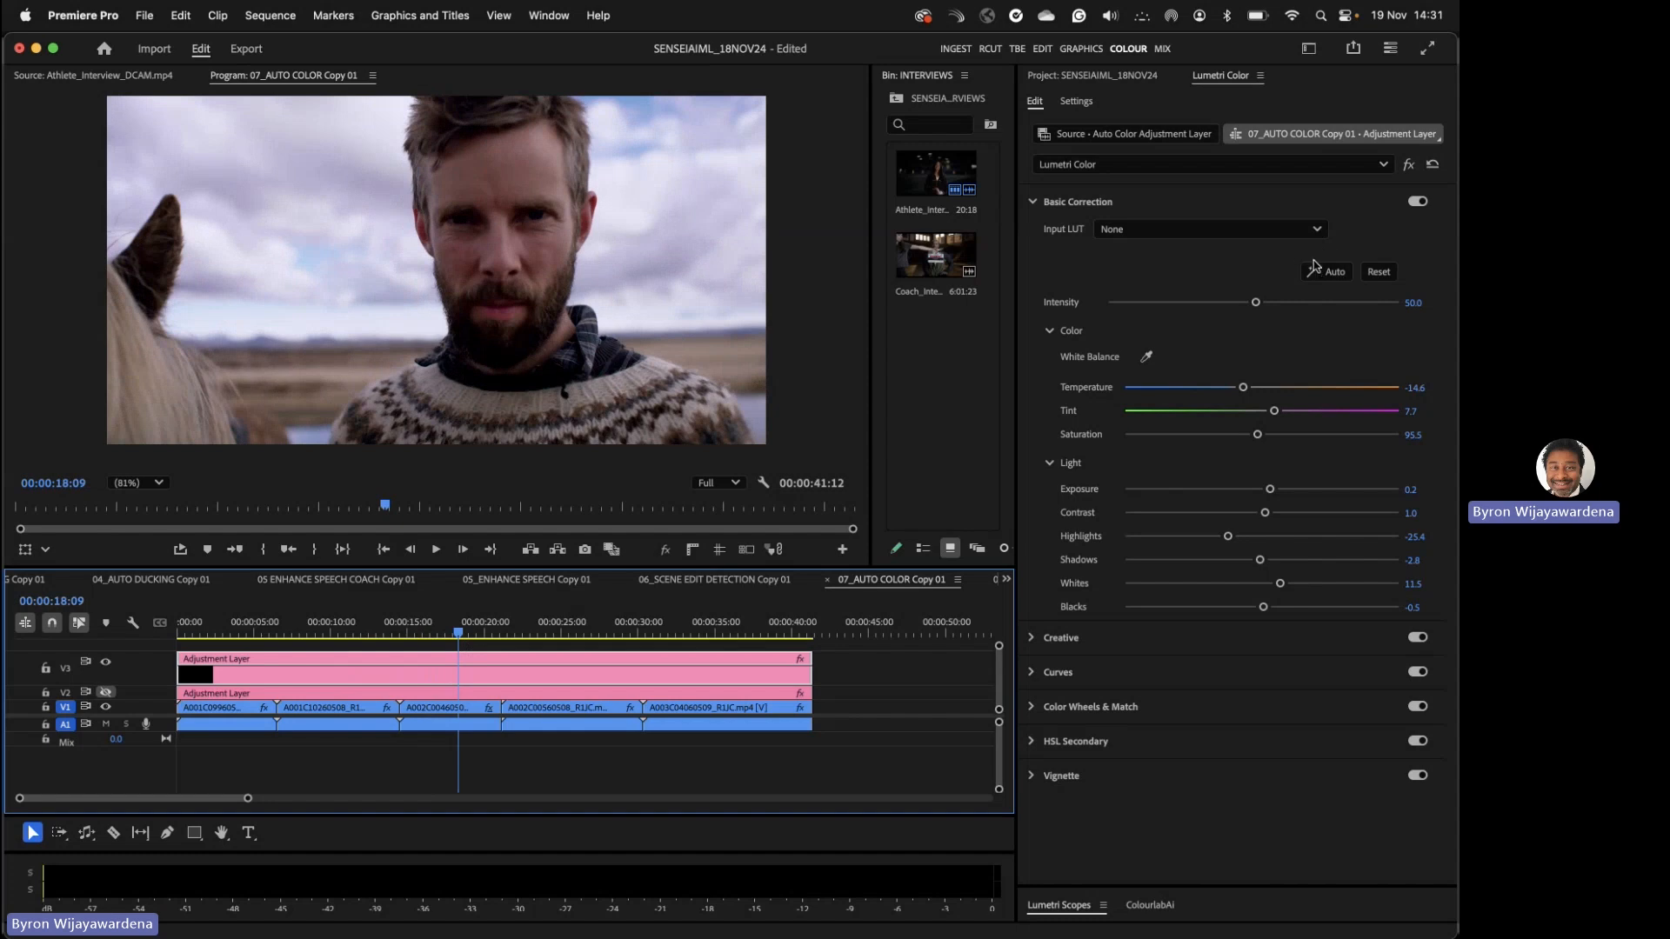
# - Show the Color Wheels & Match controls, turn off the V3 track output and park at 00:00:23:23
pyautogui.click(1033, 202)
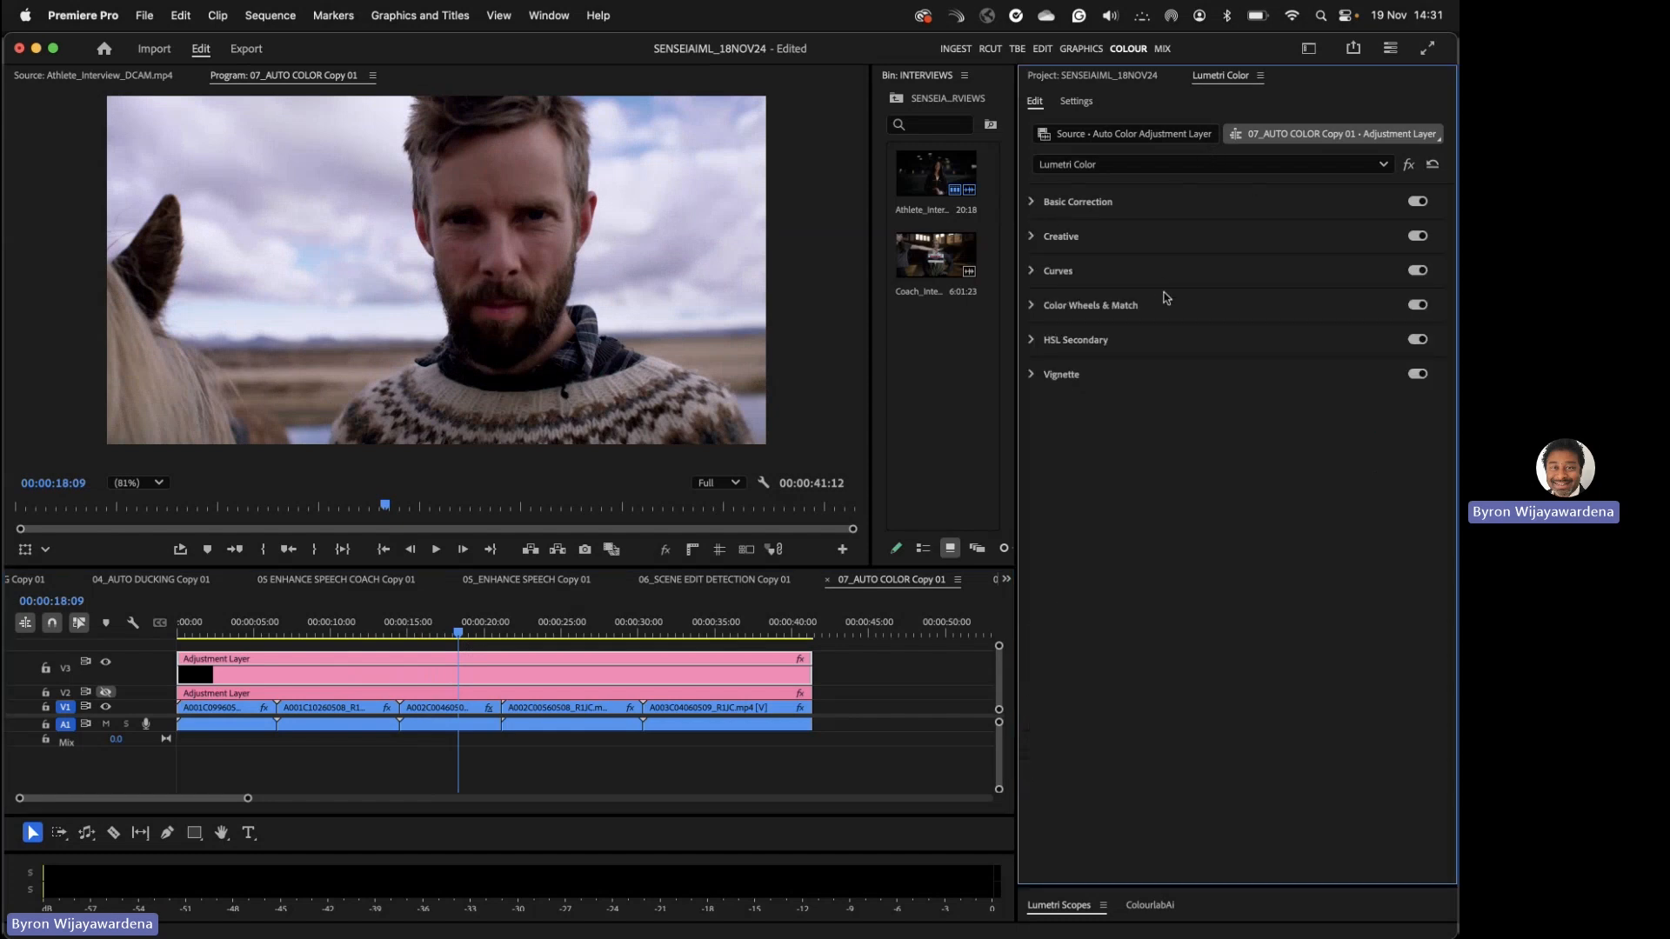
pyautogui.click(1120, 308)
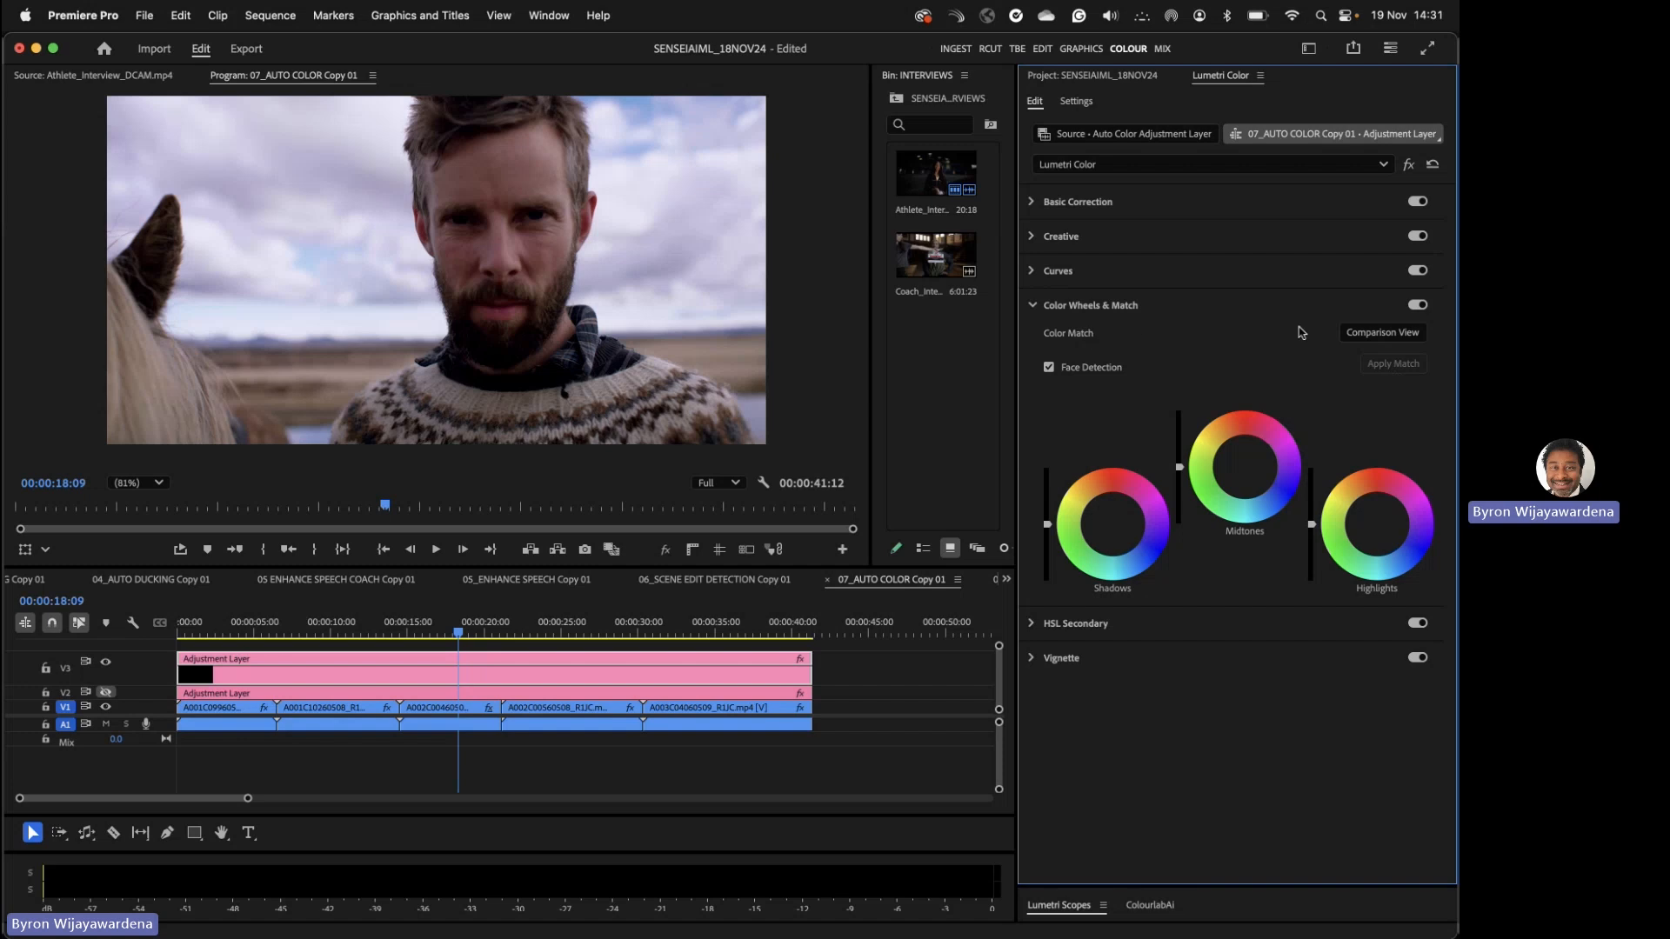
pyautogui.click(105, 662)
pyautogui.moveTo(458, 630); pyautogui.dragTo(546, 631)
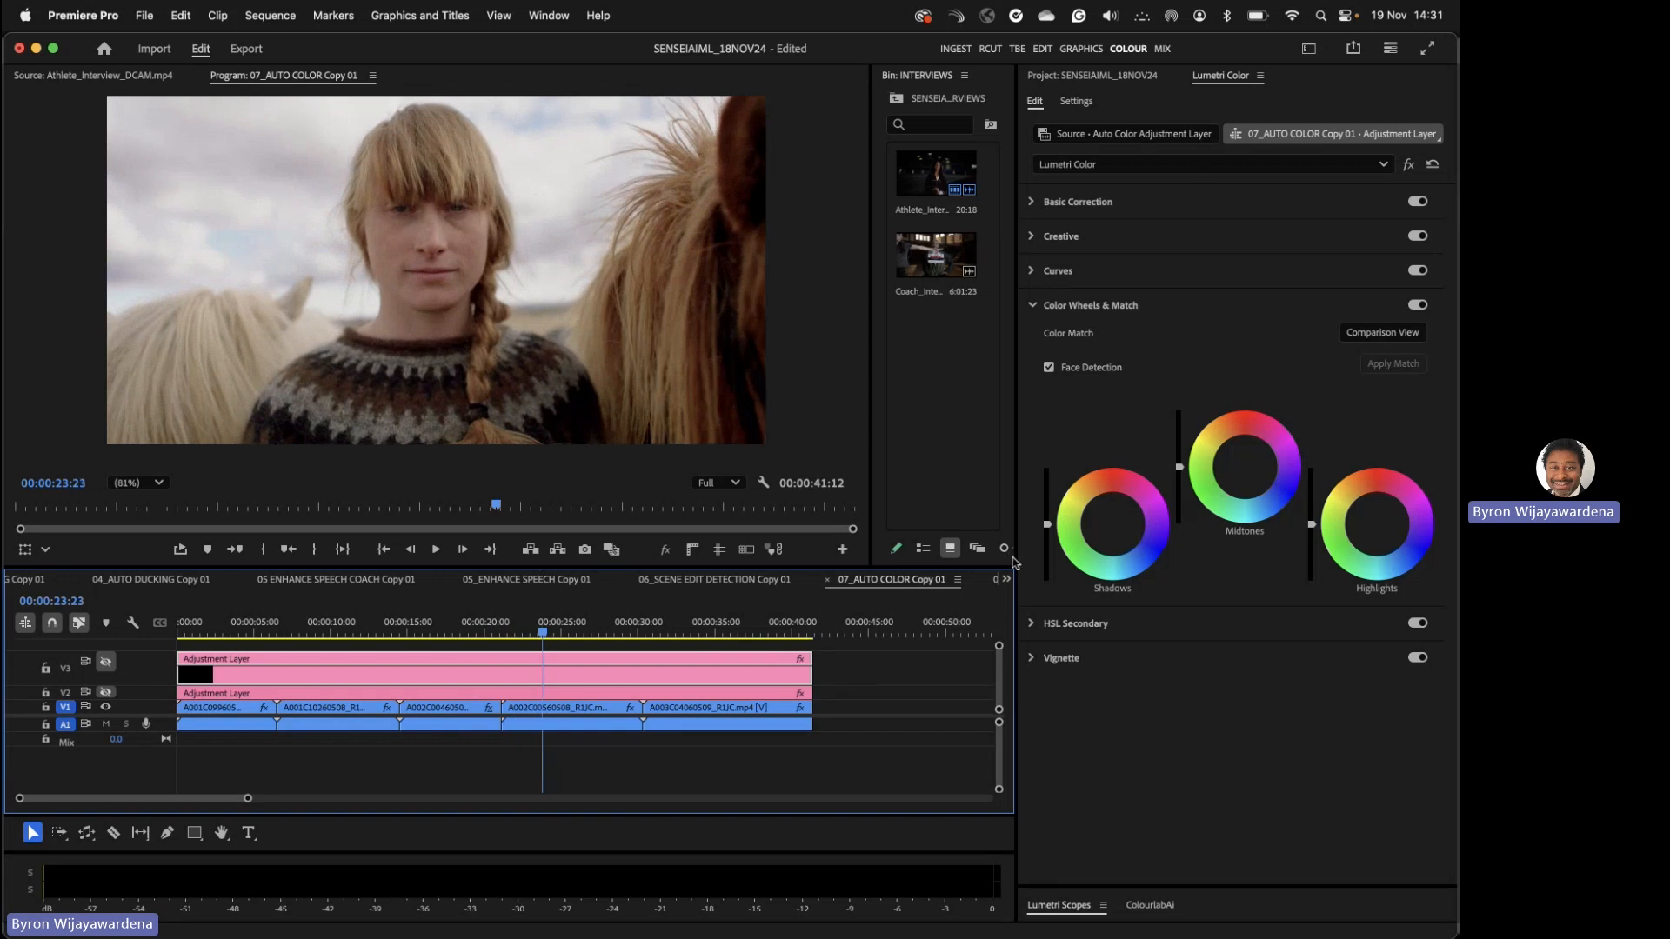
# - Go back through the open sequences to 01_SPEECH TO TEXT Copy 01 and park at 00:00:06:15
pyautogui.click(1007, 579)
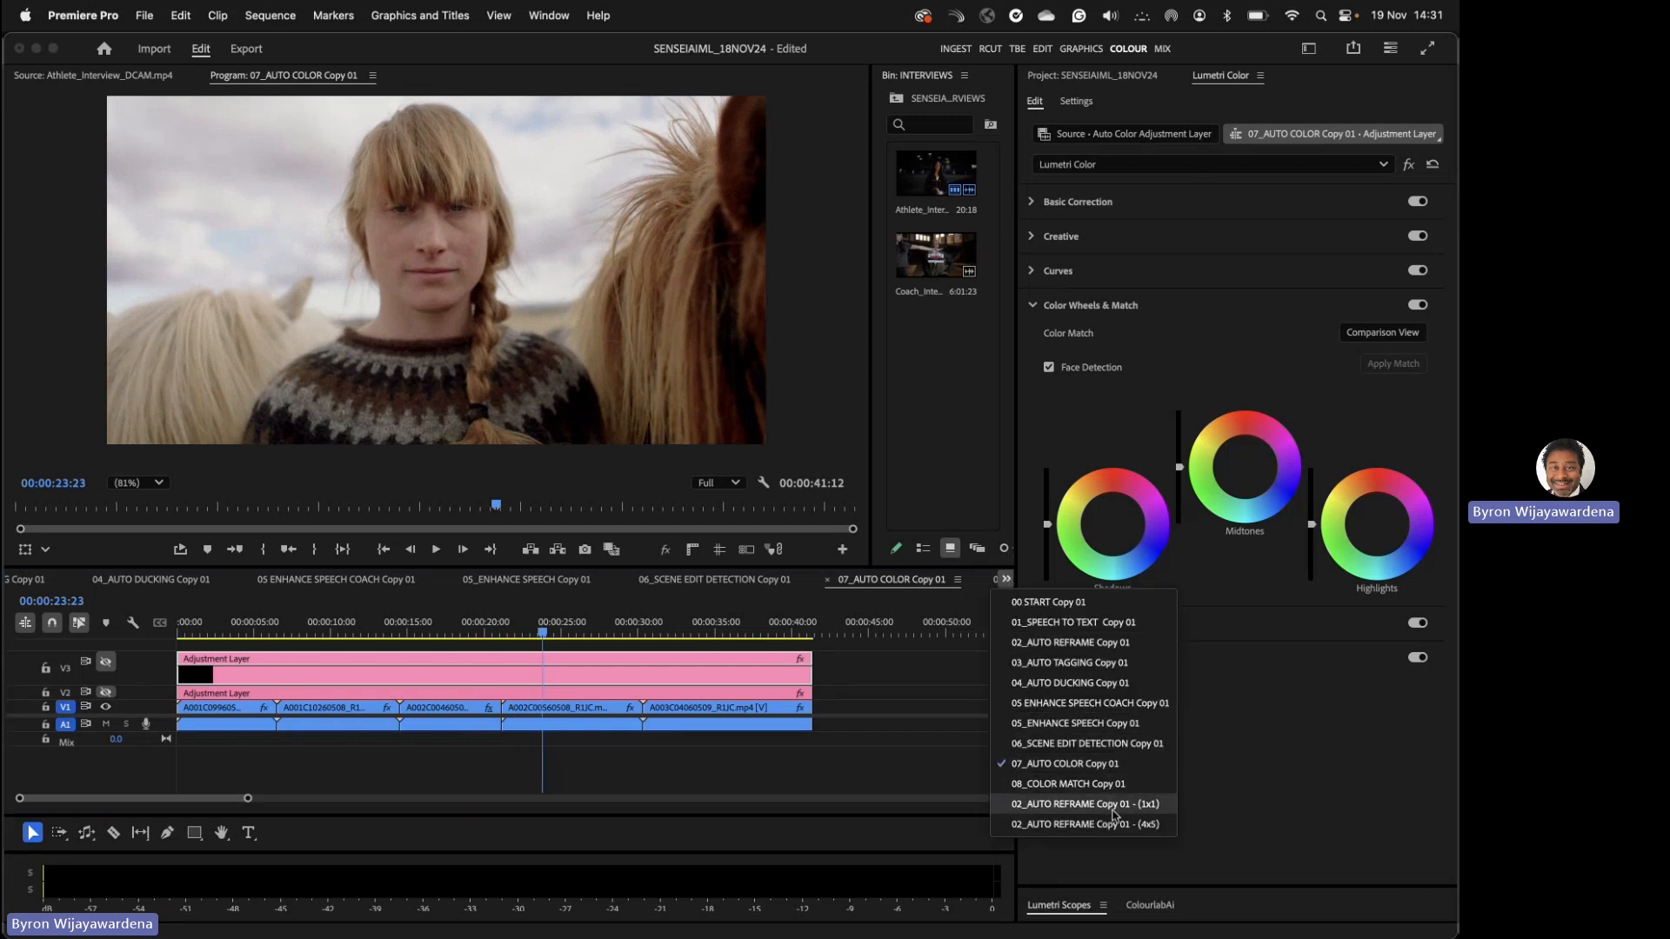
pyautogui.click(929, 606)
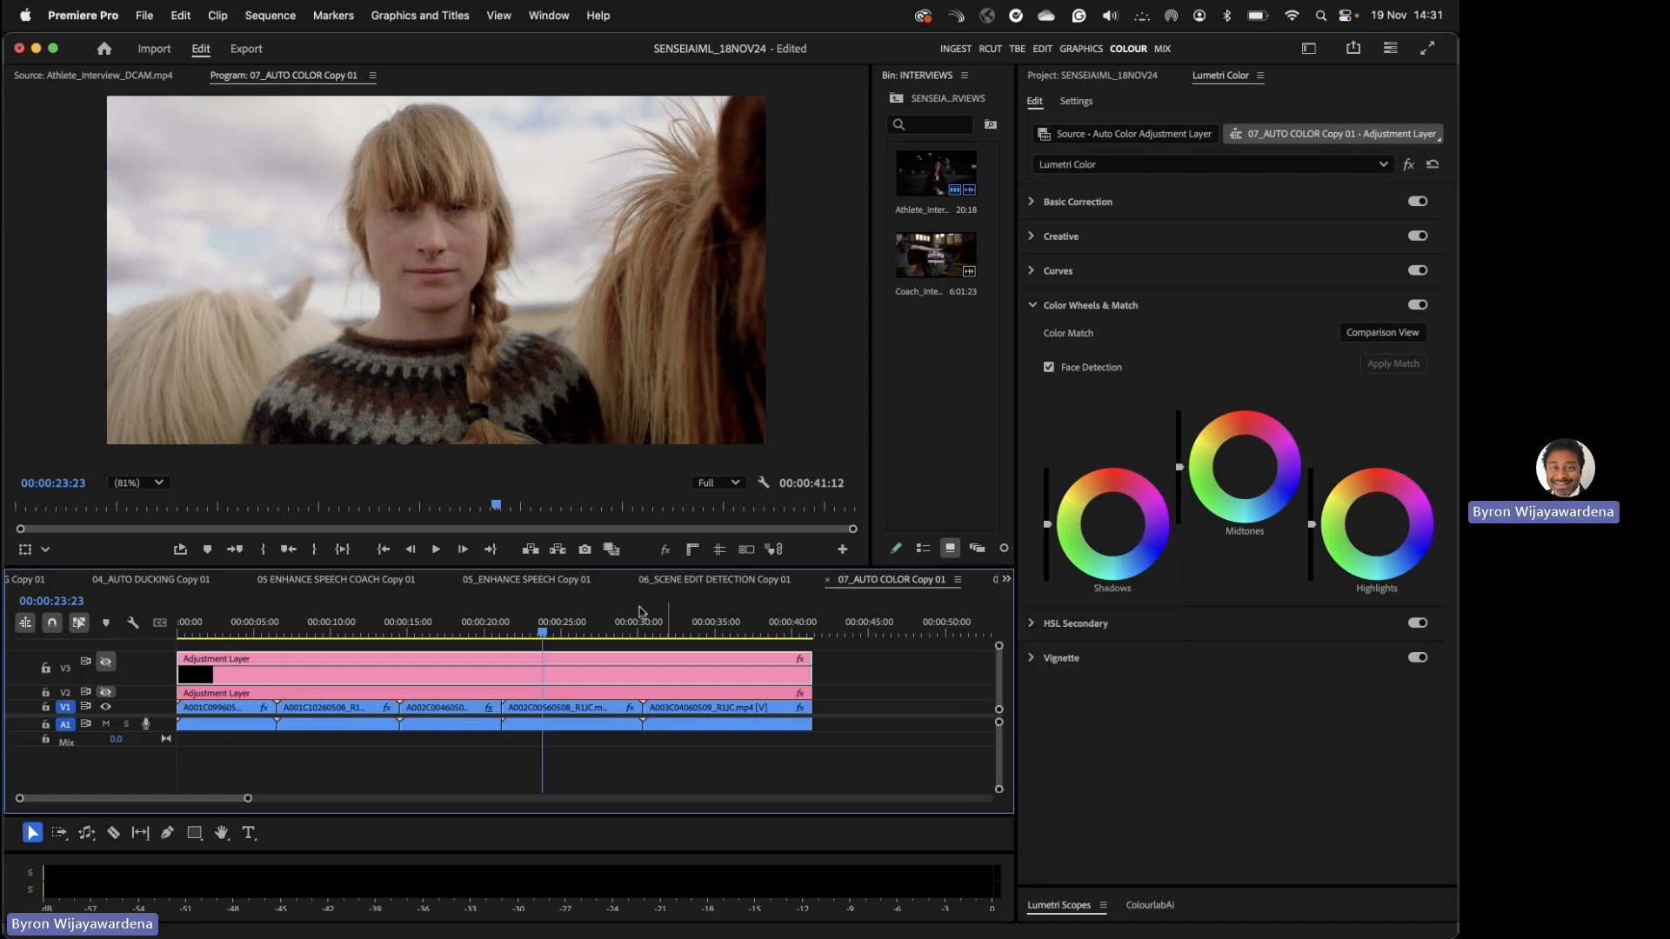
pyautogui.click(137, 585)
pyautogui.click(31, 588)
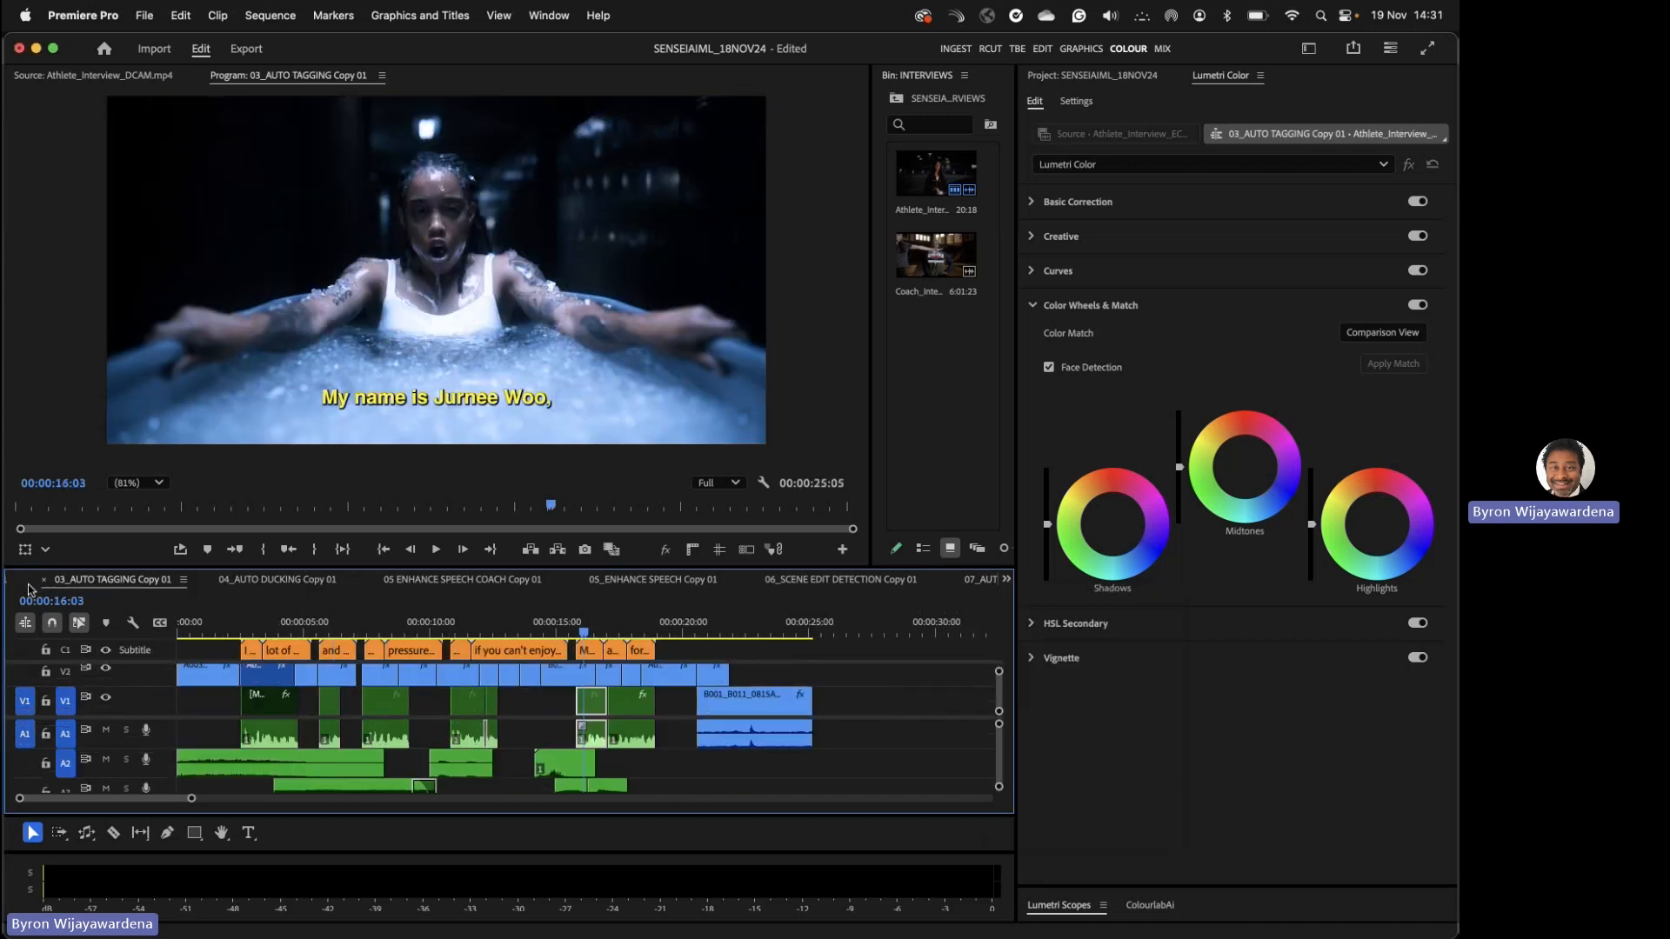
pyautogui.click(20, 586)
pyautogui.click(27, 585)
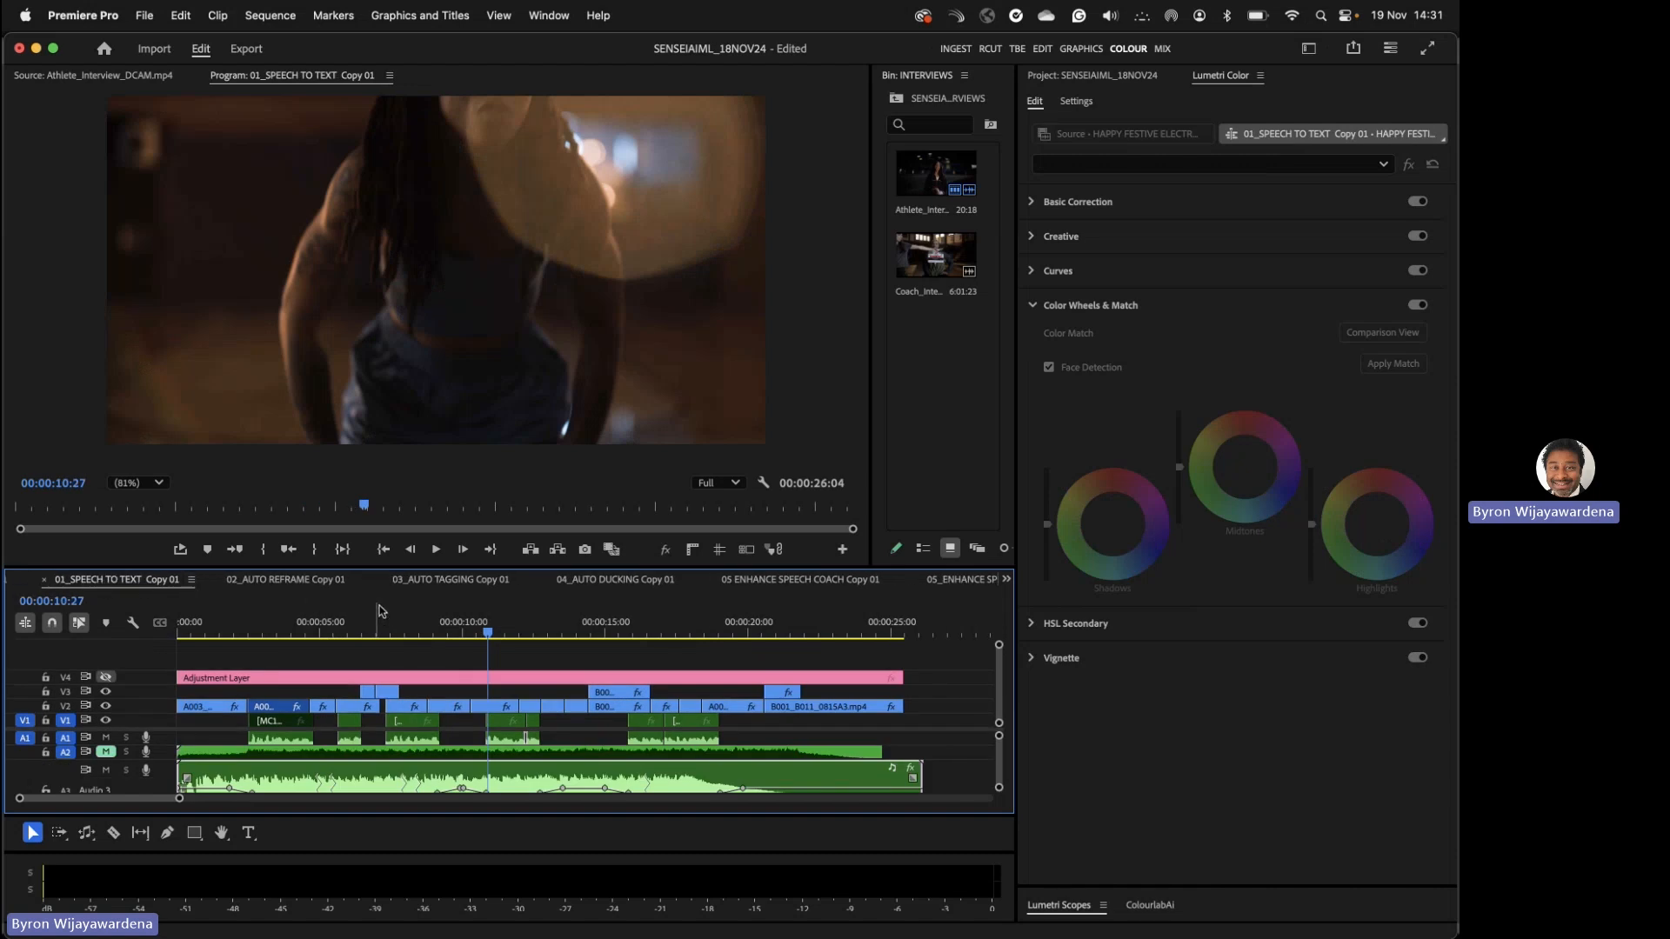
pyautogui.click(364, 629)
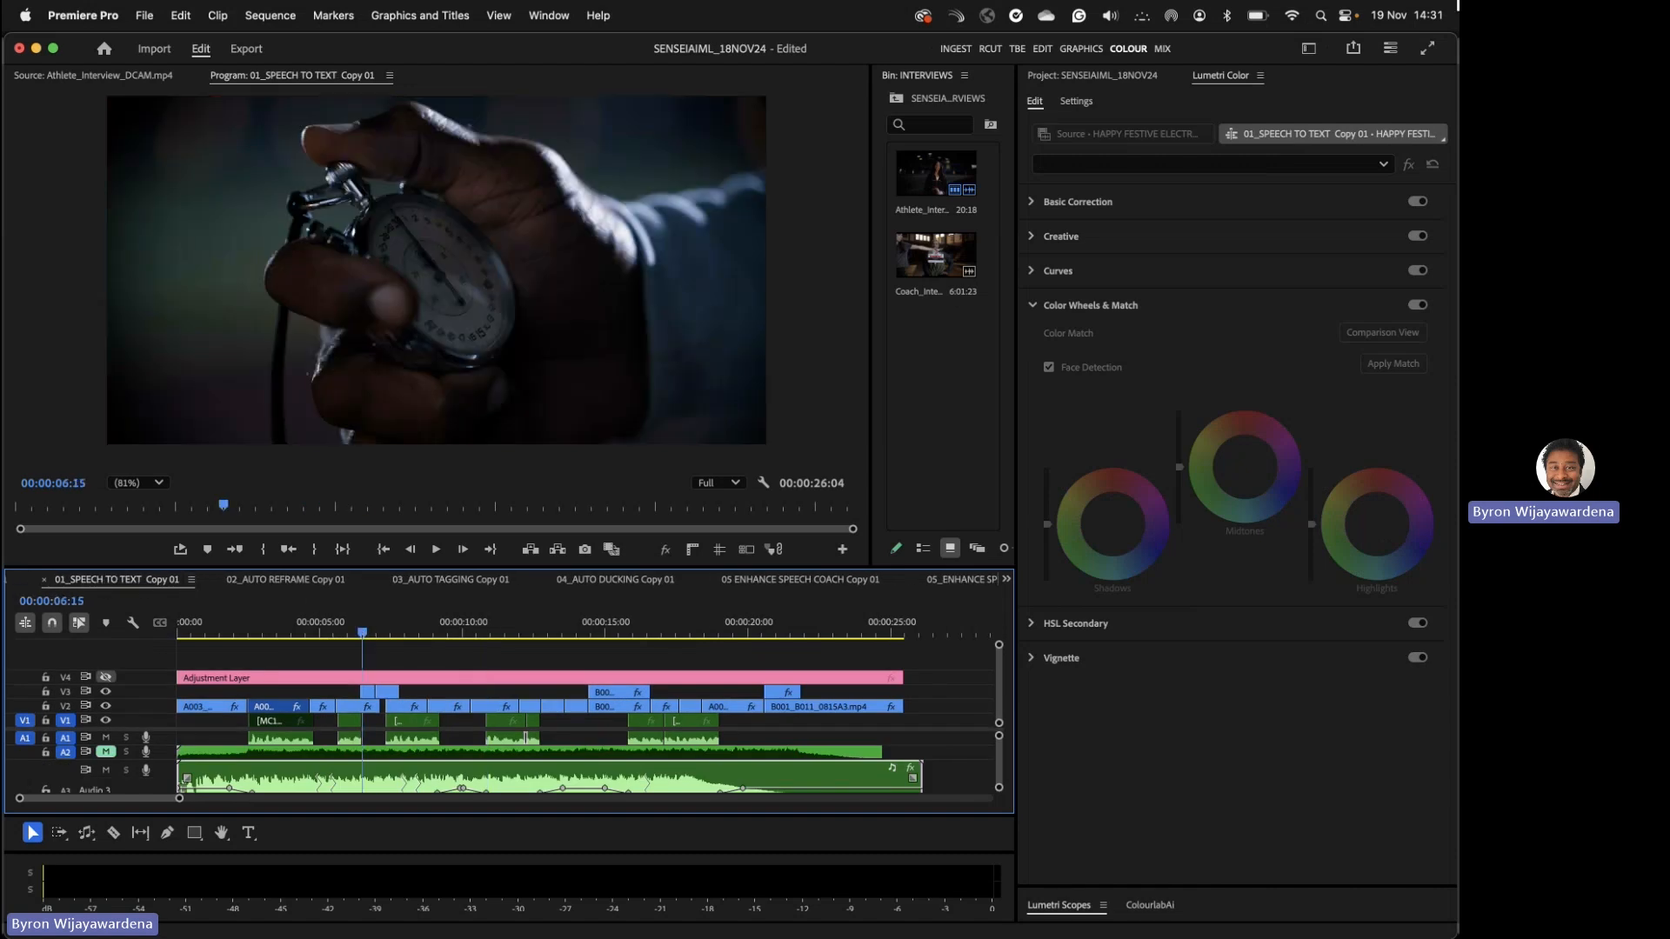
# - Display the speech-to-text sequence's transcript and open the Athlete_Interview_DCAM.mp4 clip to view its transcript
pyautogui.moveTo(1457, 2)
pyautogui.press('Escape')
pyautogui.click(549, 14)
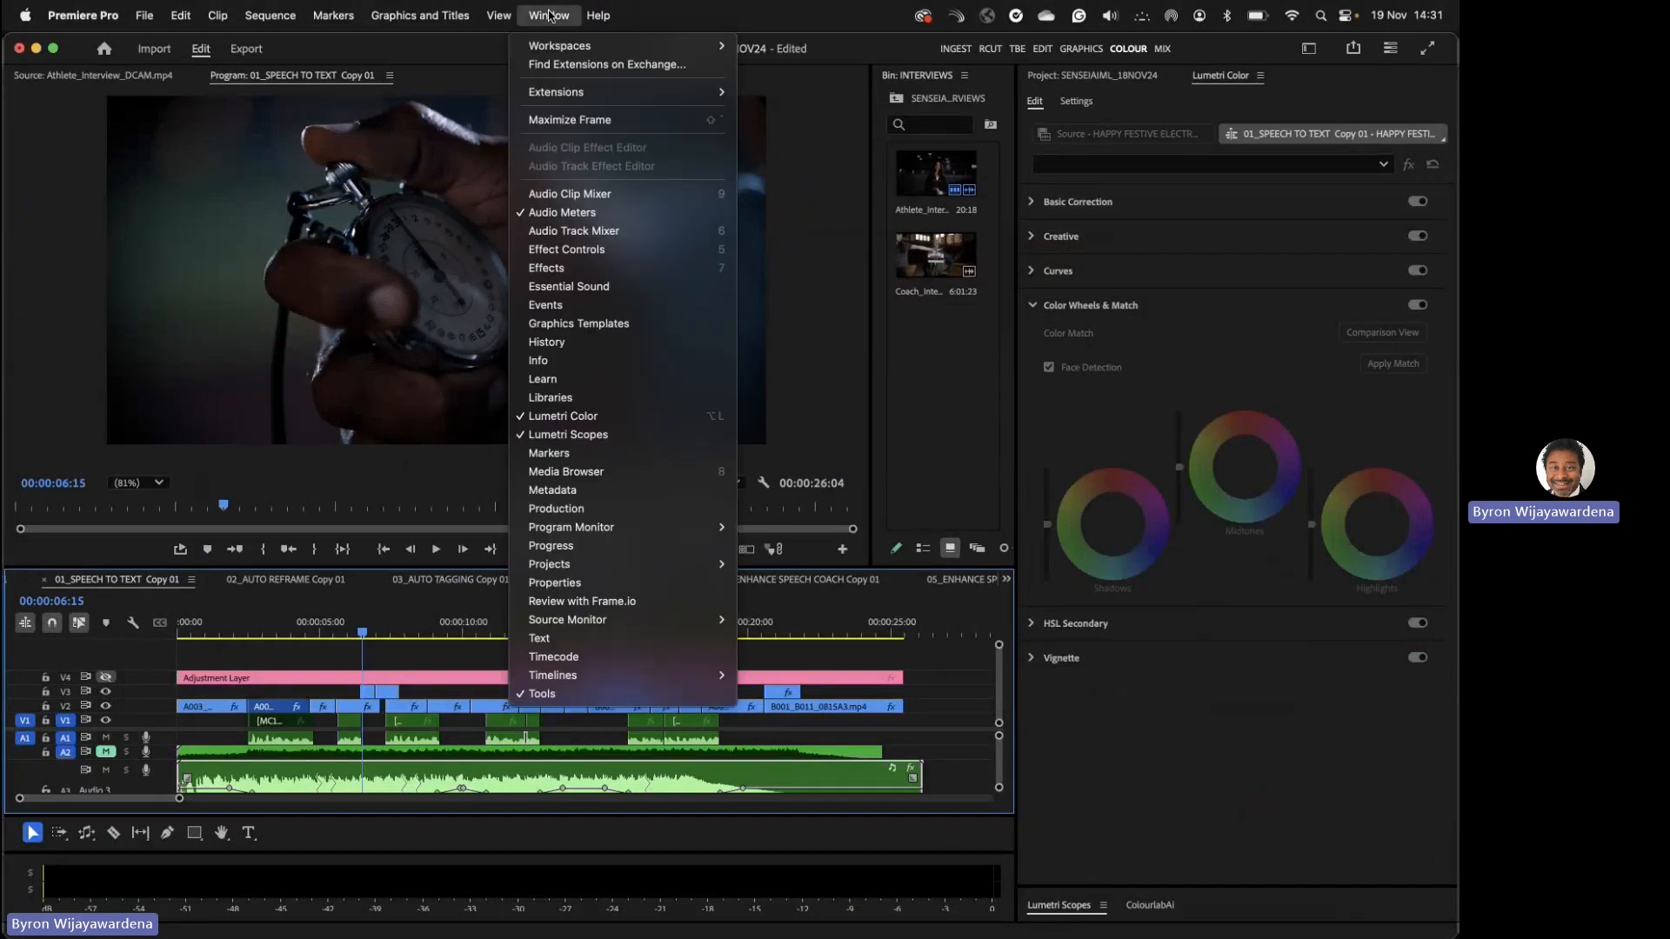
pyautogui.click(598, 638)
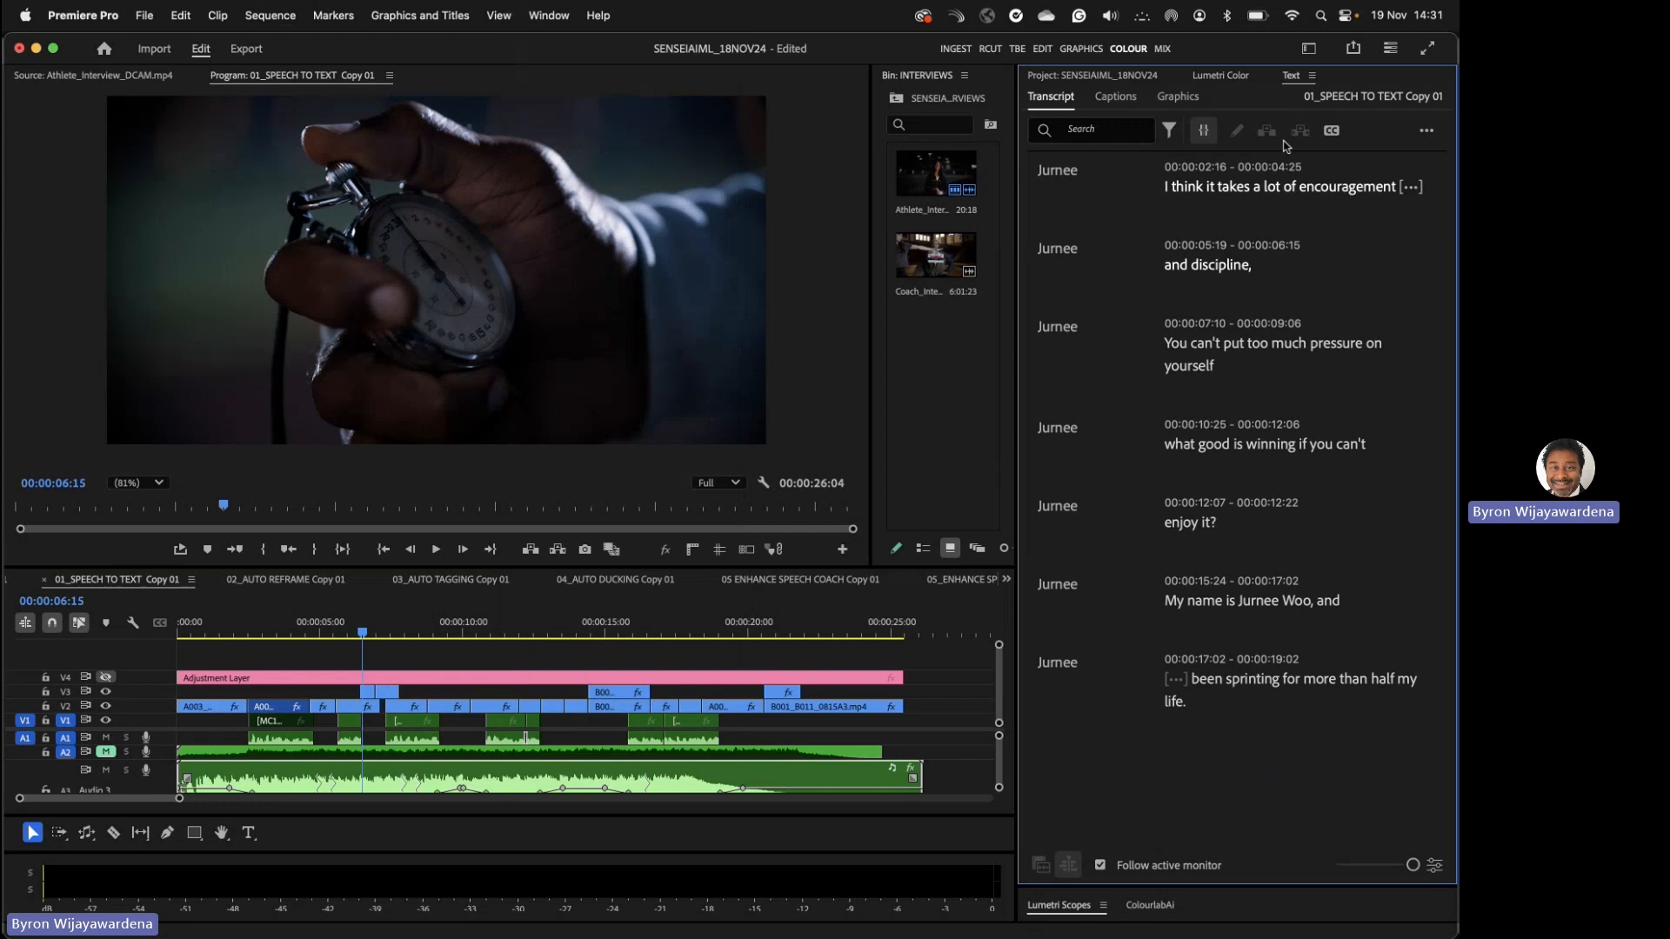
pyautogui.doubleClick(942, 160)
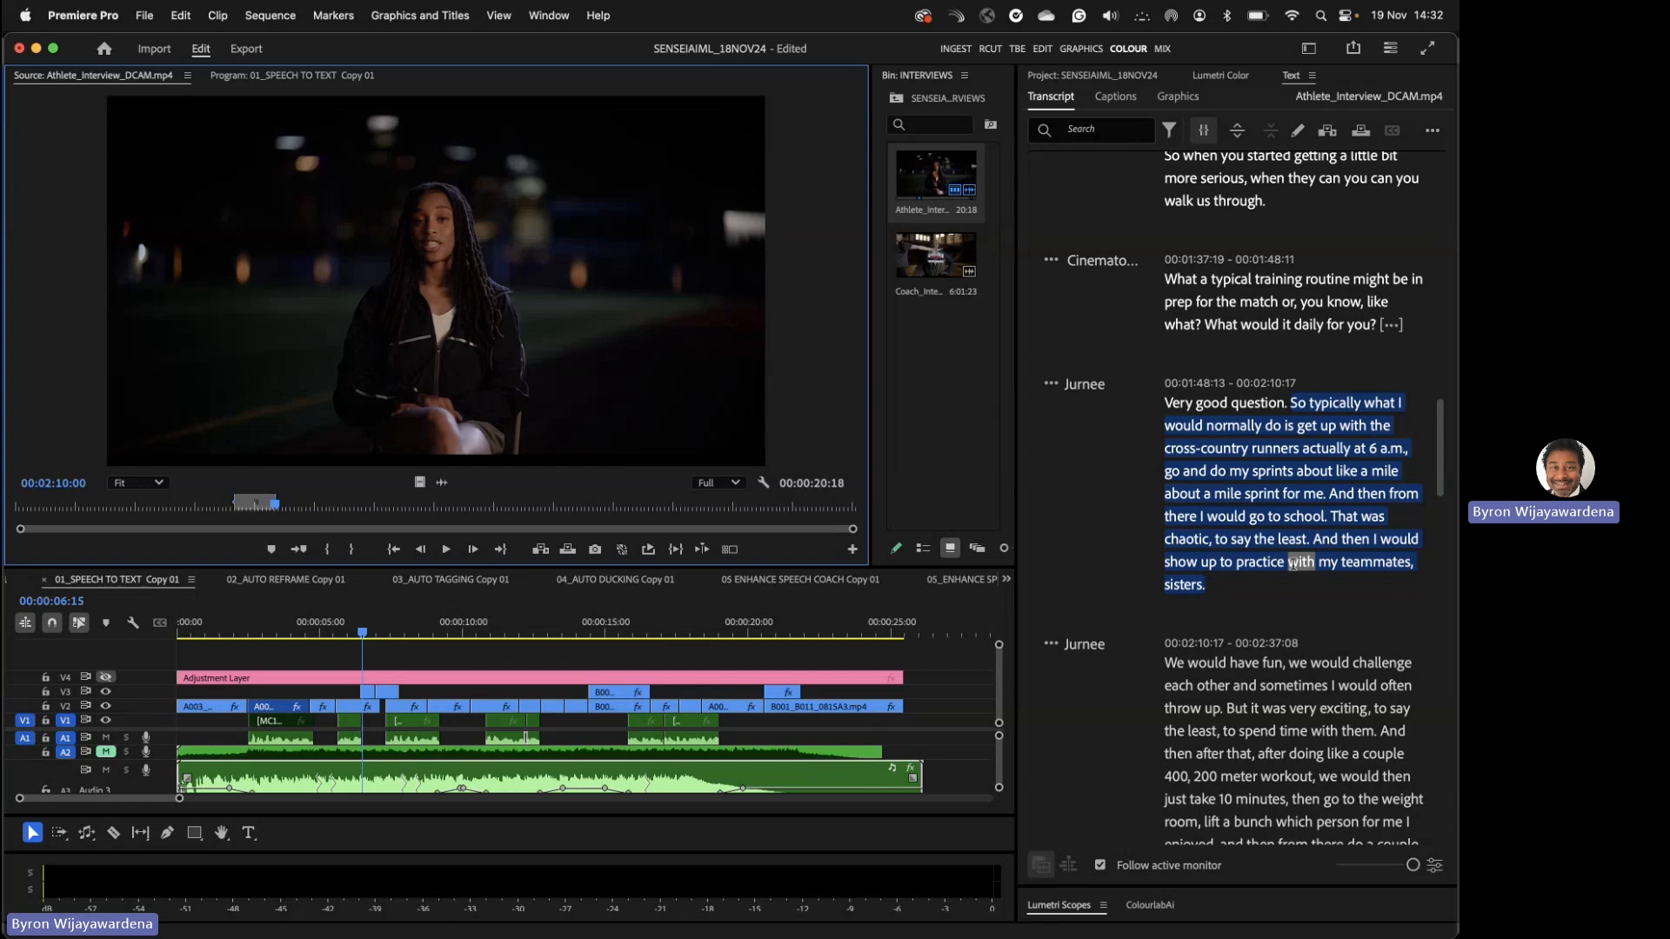
# - Review the 02_AUTO REFRAME, 03_AUTO TAGGING and 04_AUTO DUCKING sequences, ending at 00;00;01;13 in 05 ENHANCE SPEECH COACH Copy 01
pyautogui.click(295, 582)
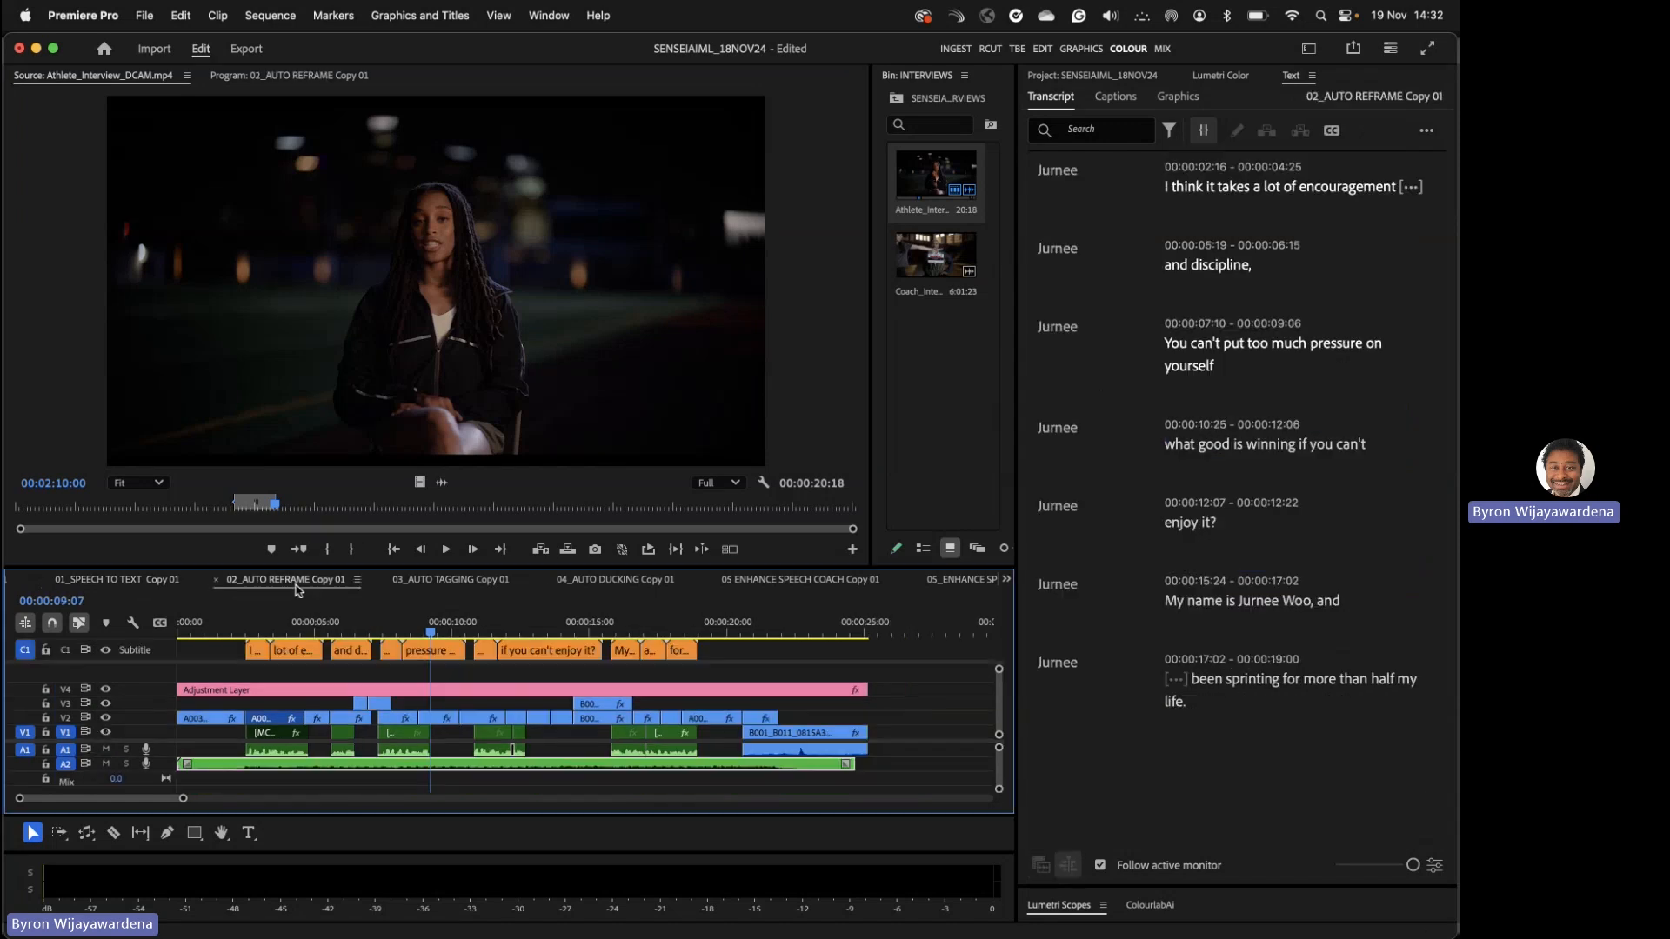
pyautogui.click(452, 583)
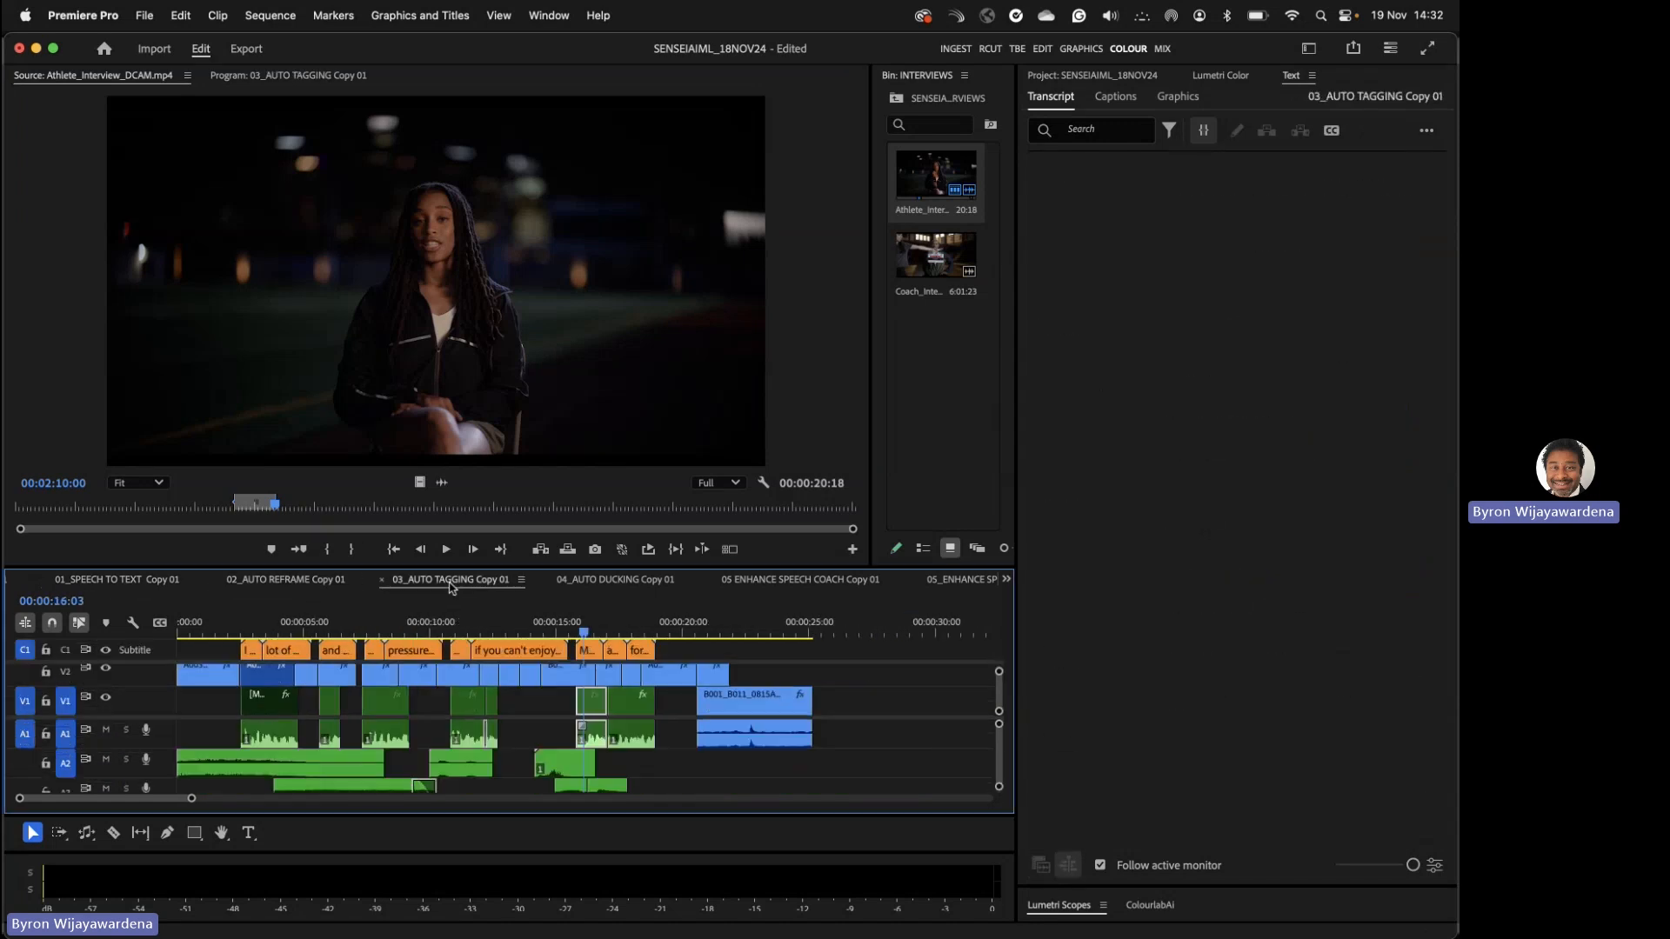
pyautogui.click(604, 583)
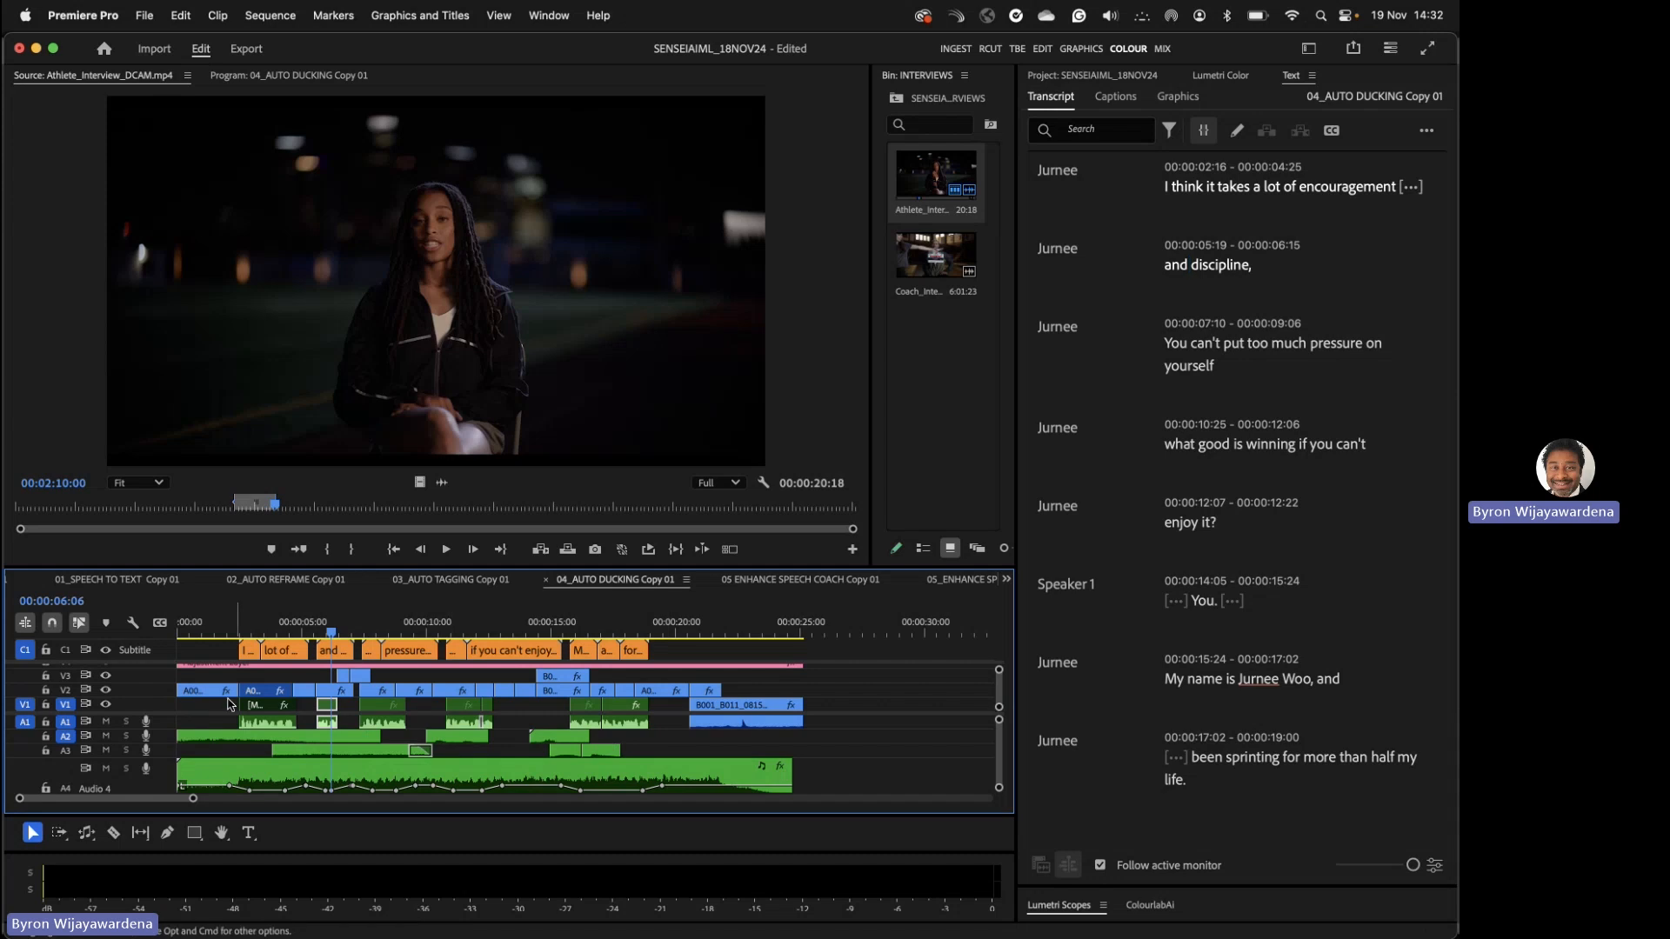
pyautogui.click(768, 581)
pyautogui.click(545, 633)
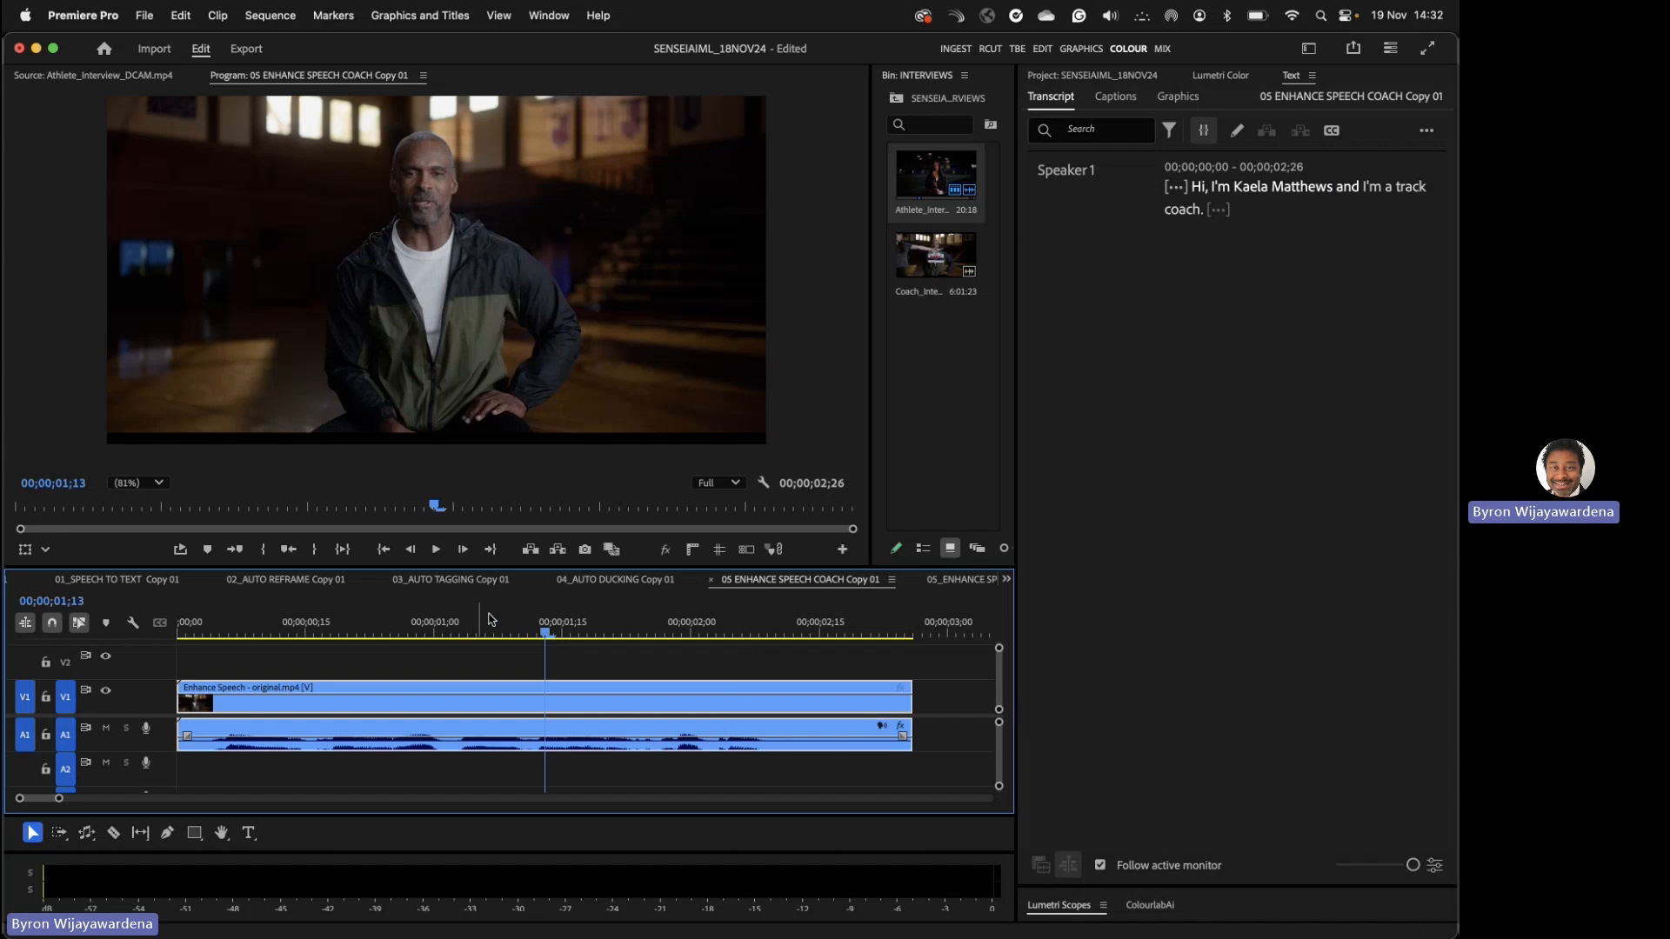
# - Compare the two enhance-speech sequences, ending in 05_ENHANCE SPEECH Copy 01 parked at 00:00:03:15
pyautogui.click(958, 581)
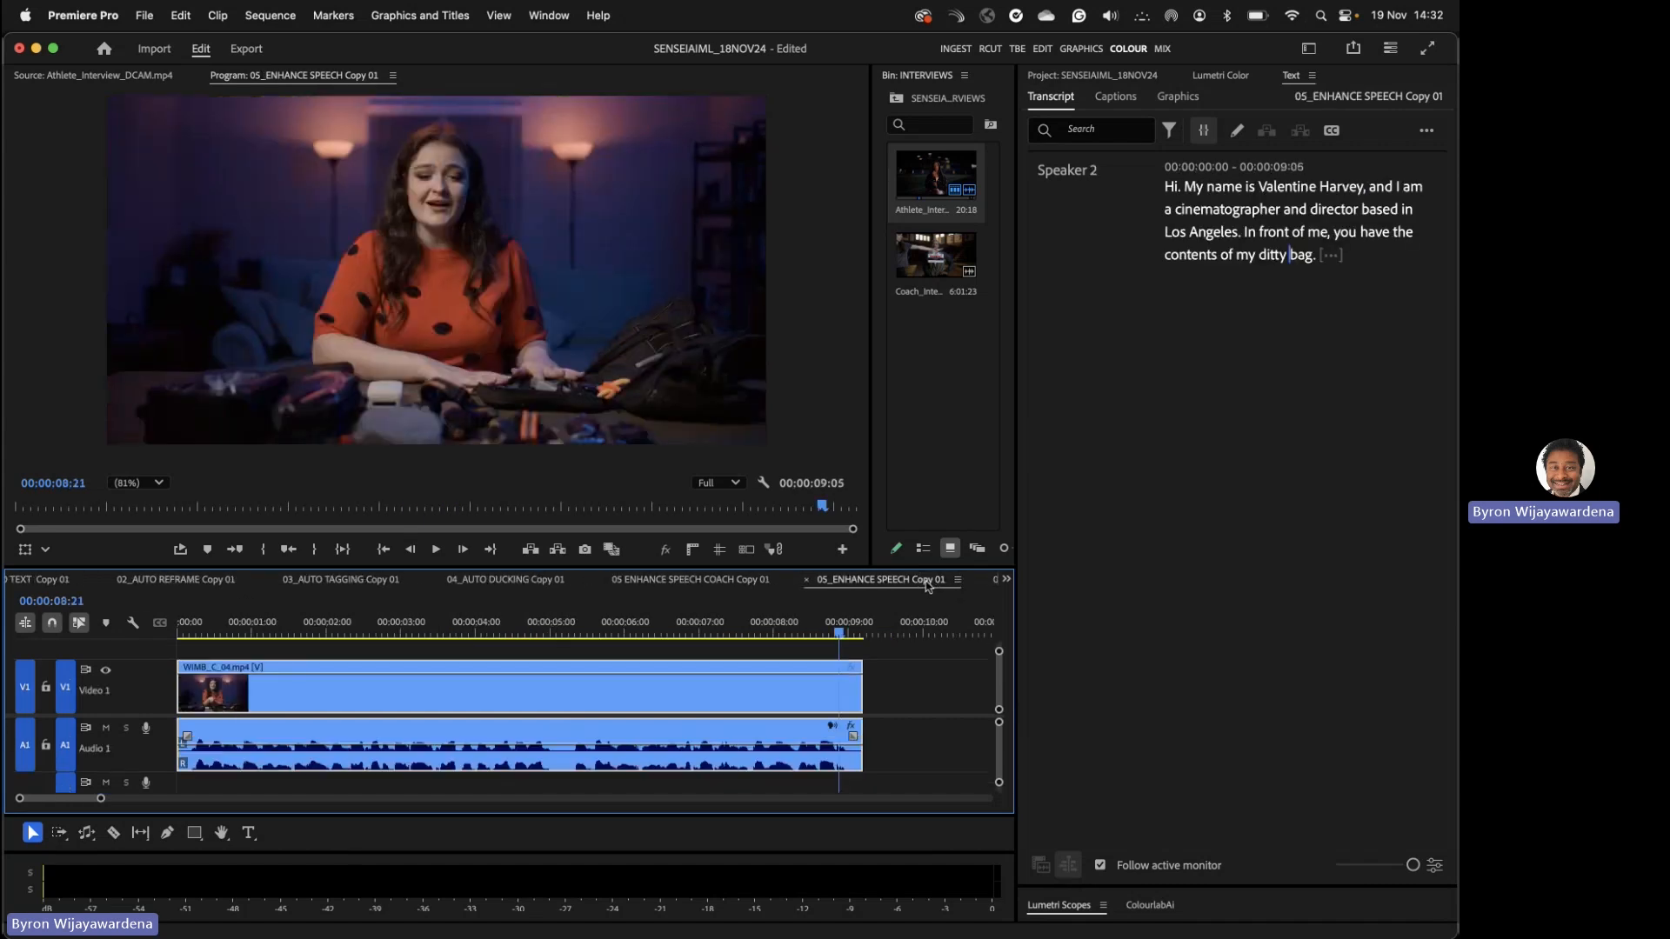
pyautogui.click(706, 581)
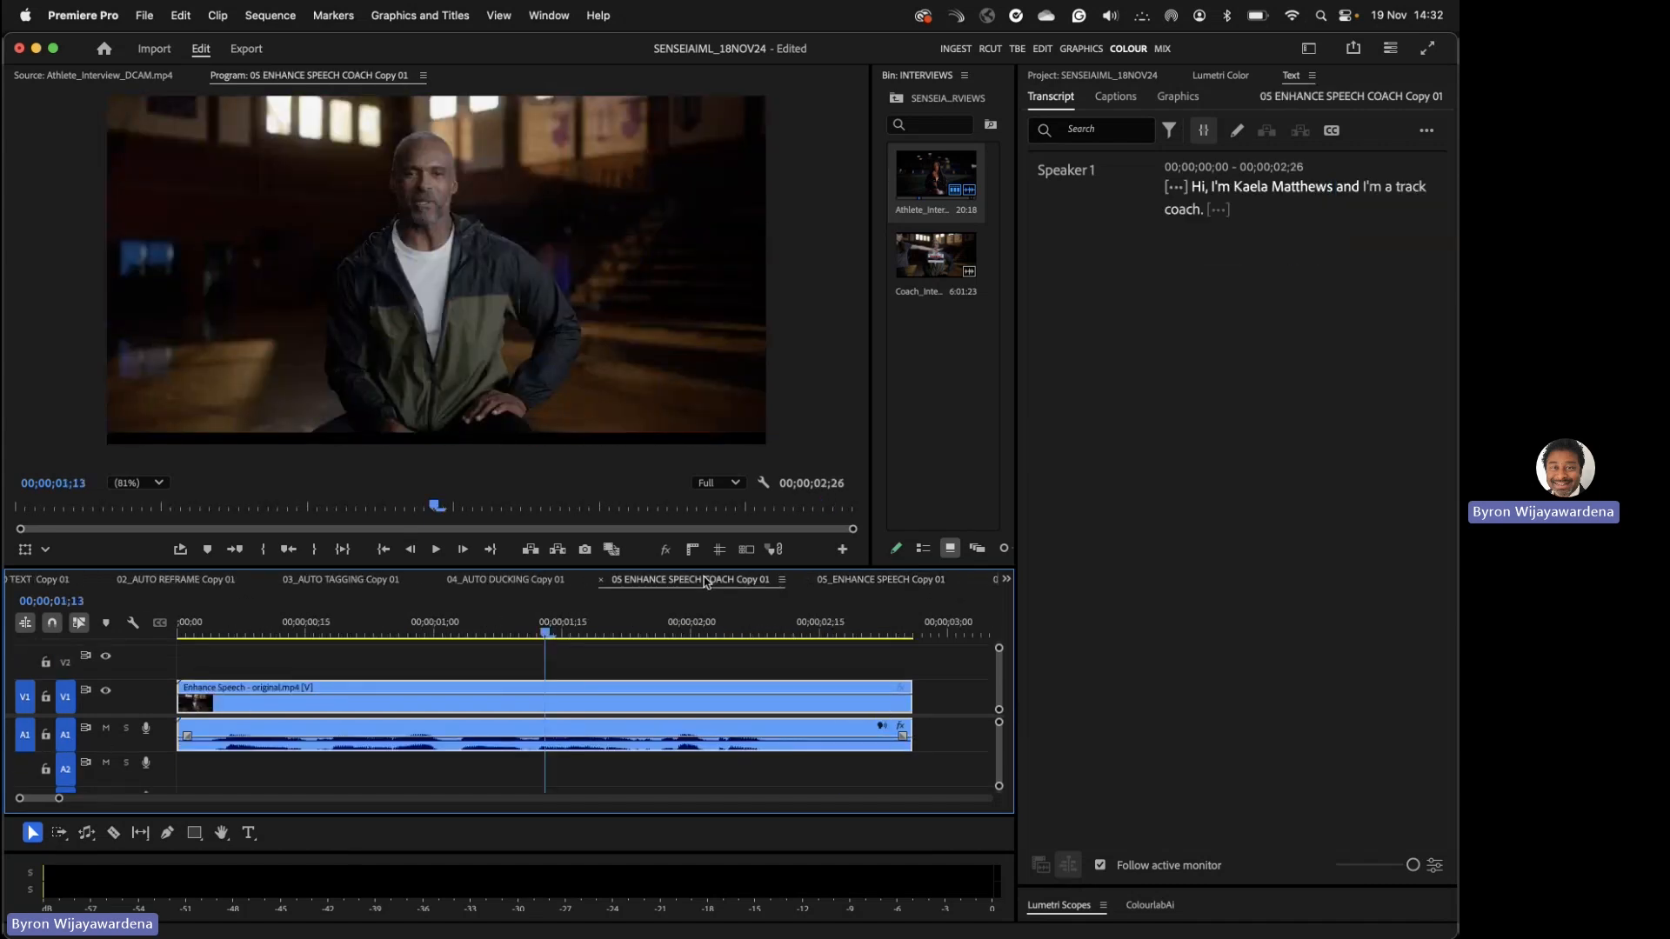
pyautogui.click(865, 579)
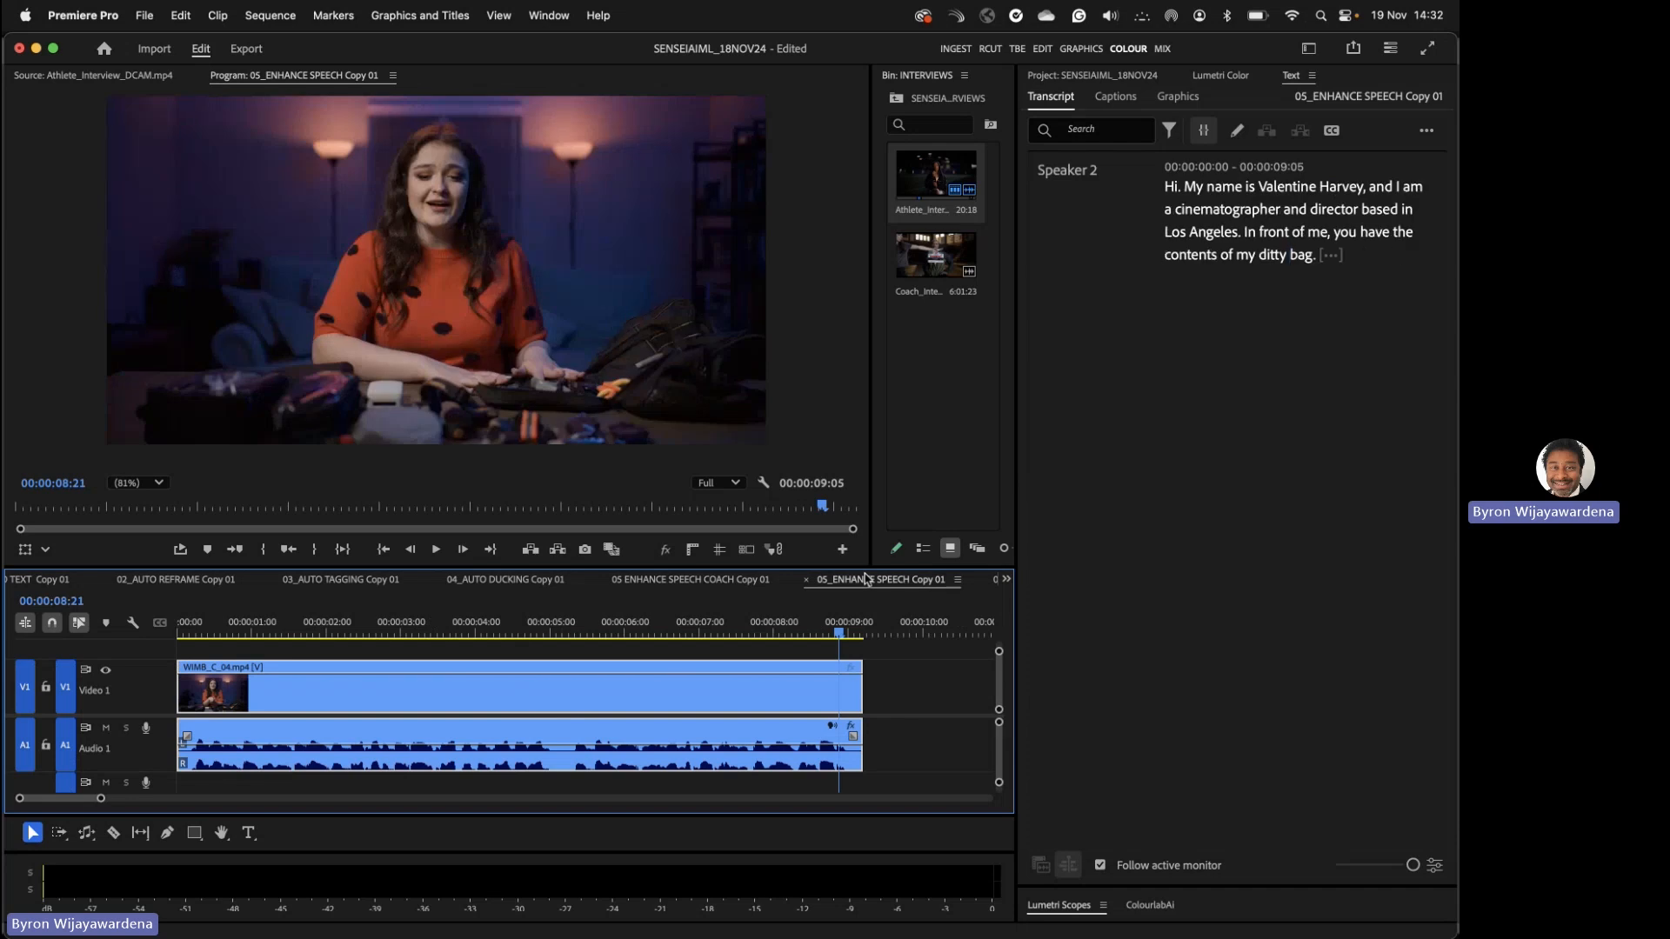
pyautogui.click(450, 624)
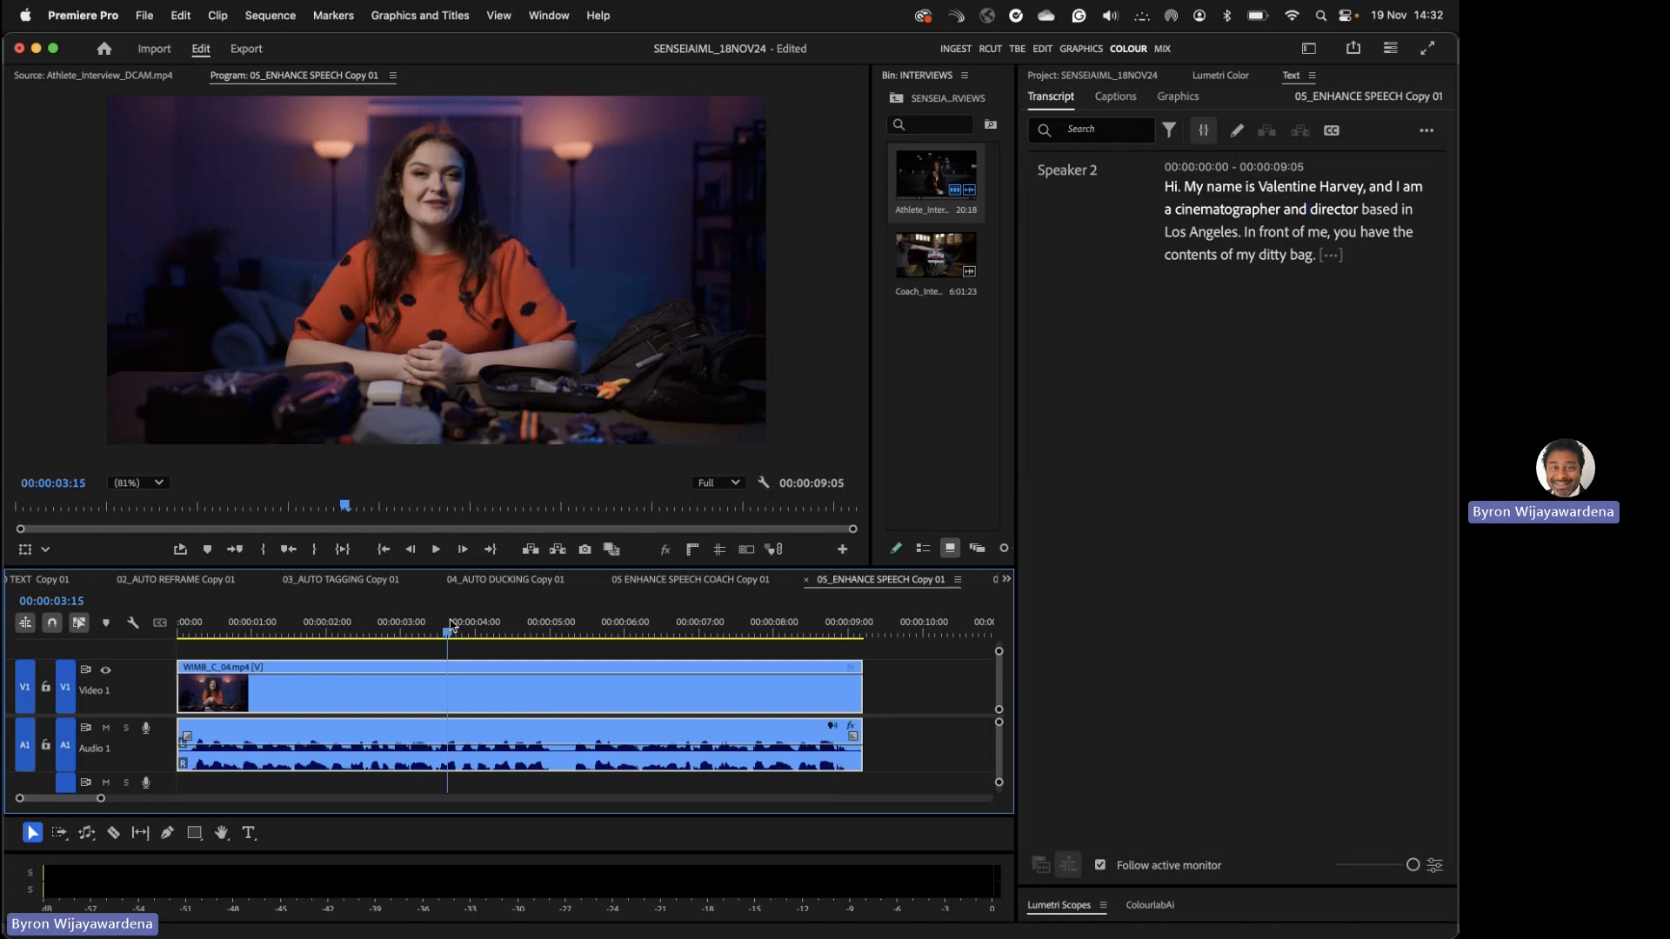
# - Bring up the 06_SCENE EDIT DETECTION Copy 01 sequence and step through its cuts, ending at 00:00:13:18
pyautogui.click(1004, 580)
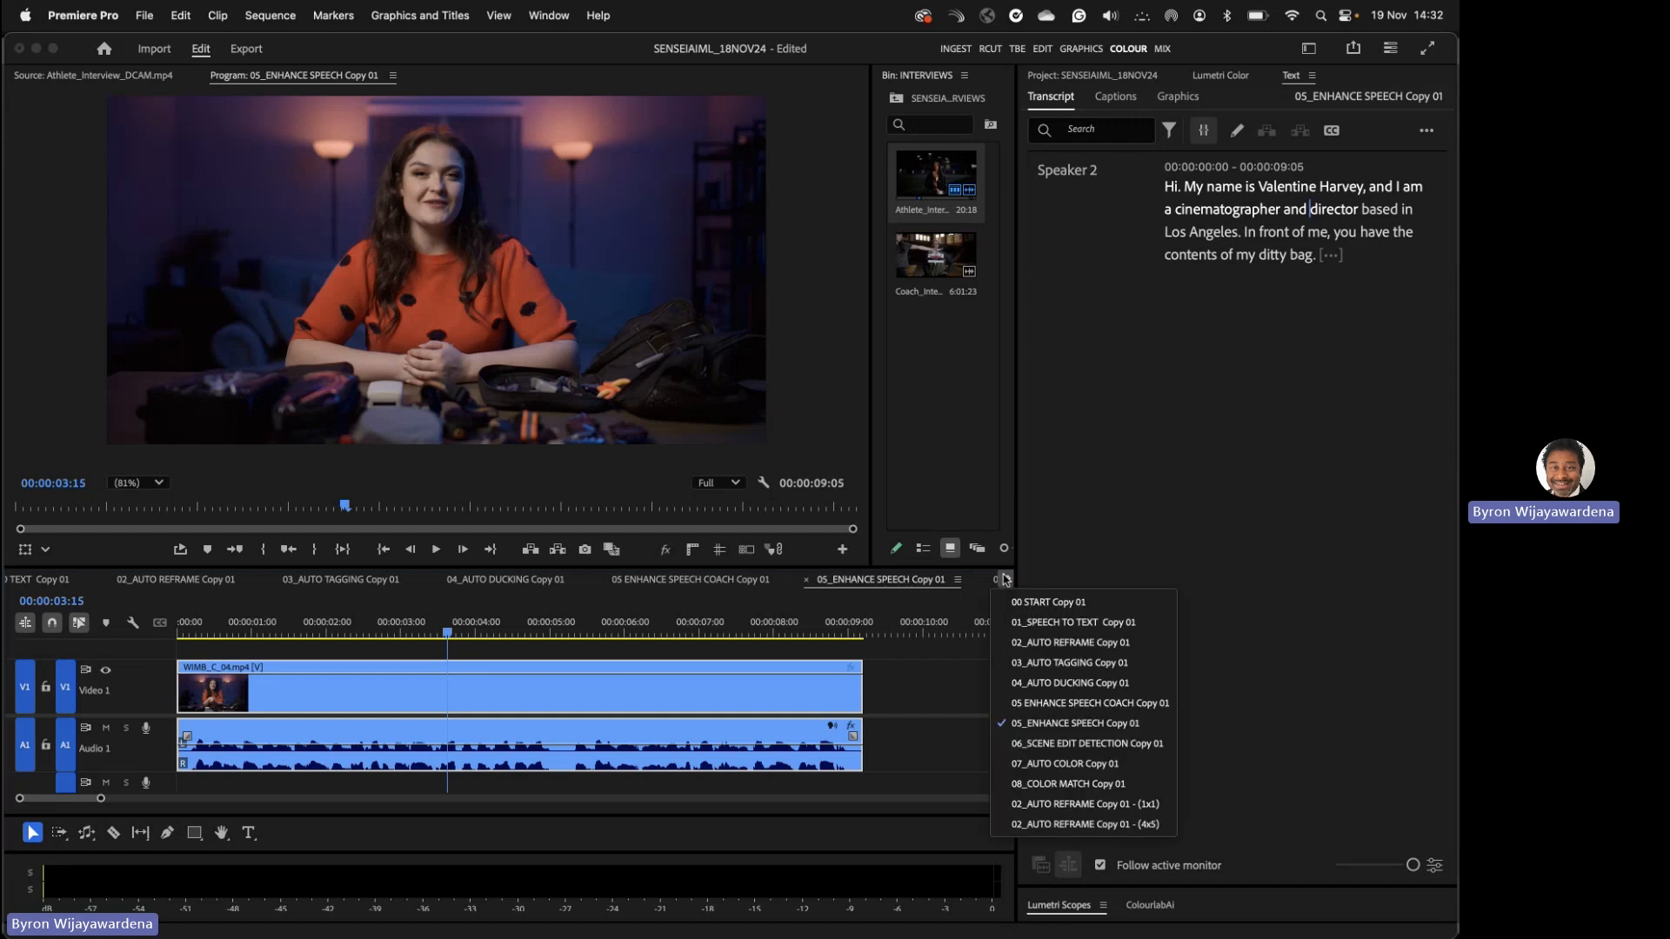
pyautogui.click(1048, 744)
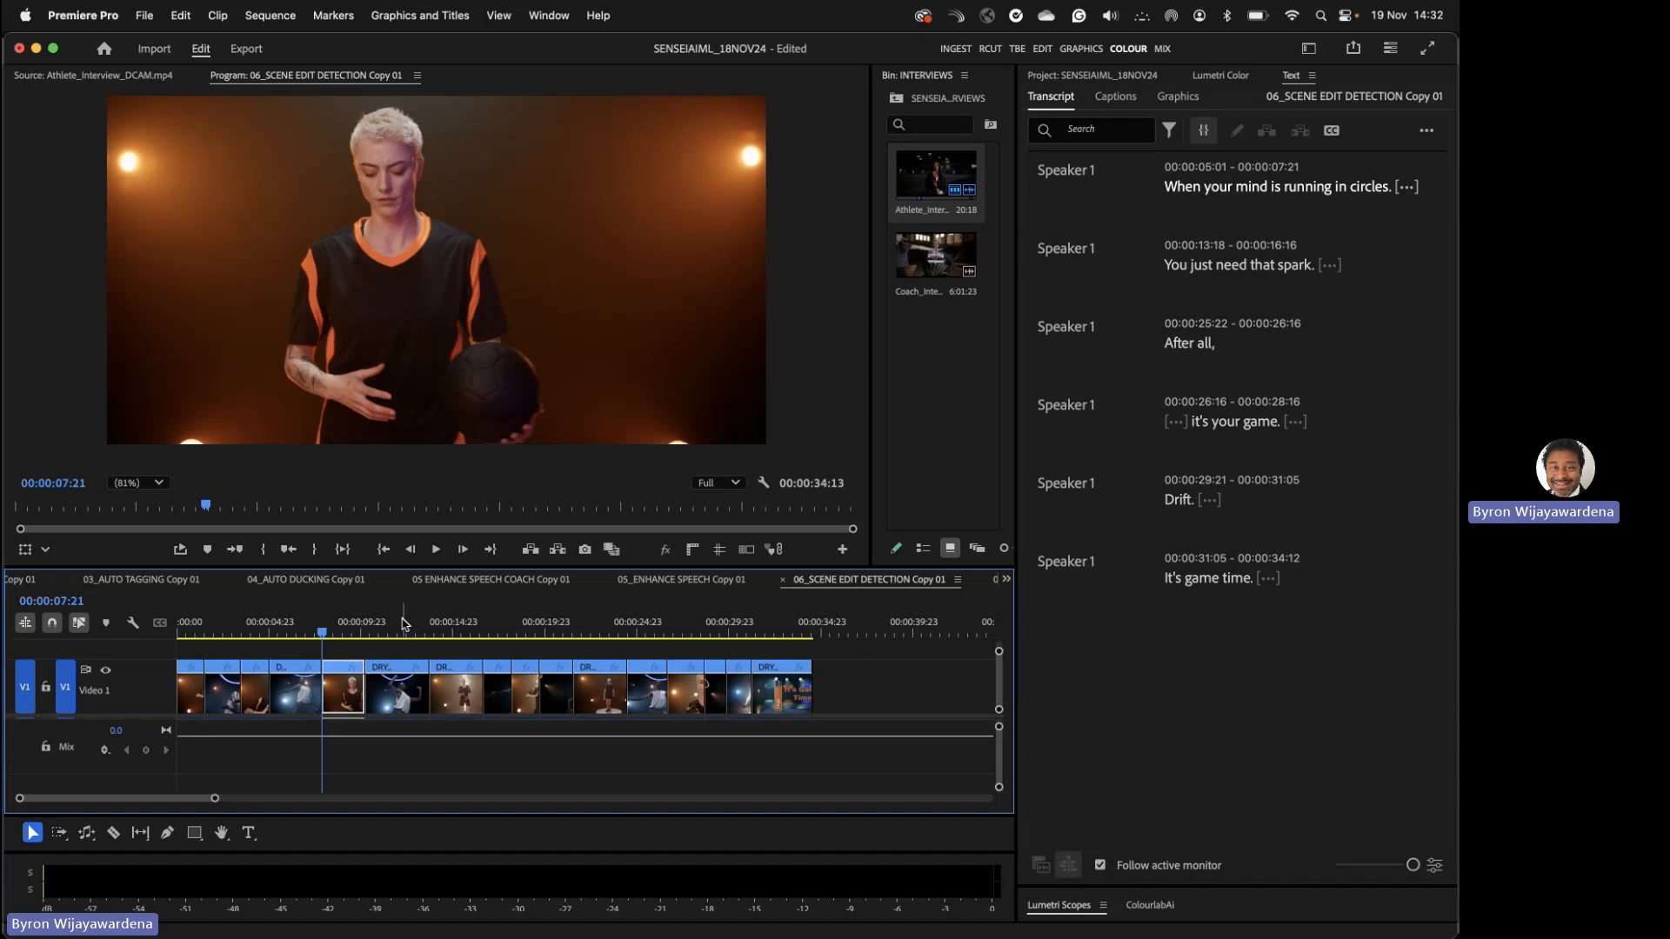
pyautogui.press('Down')
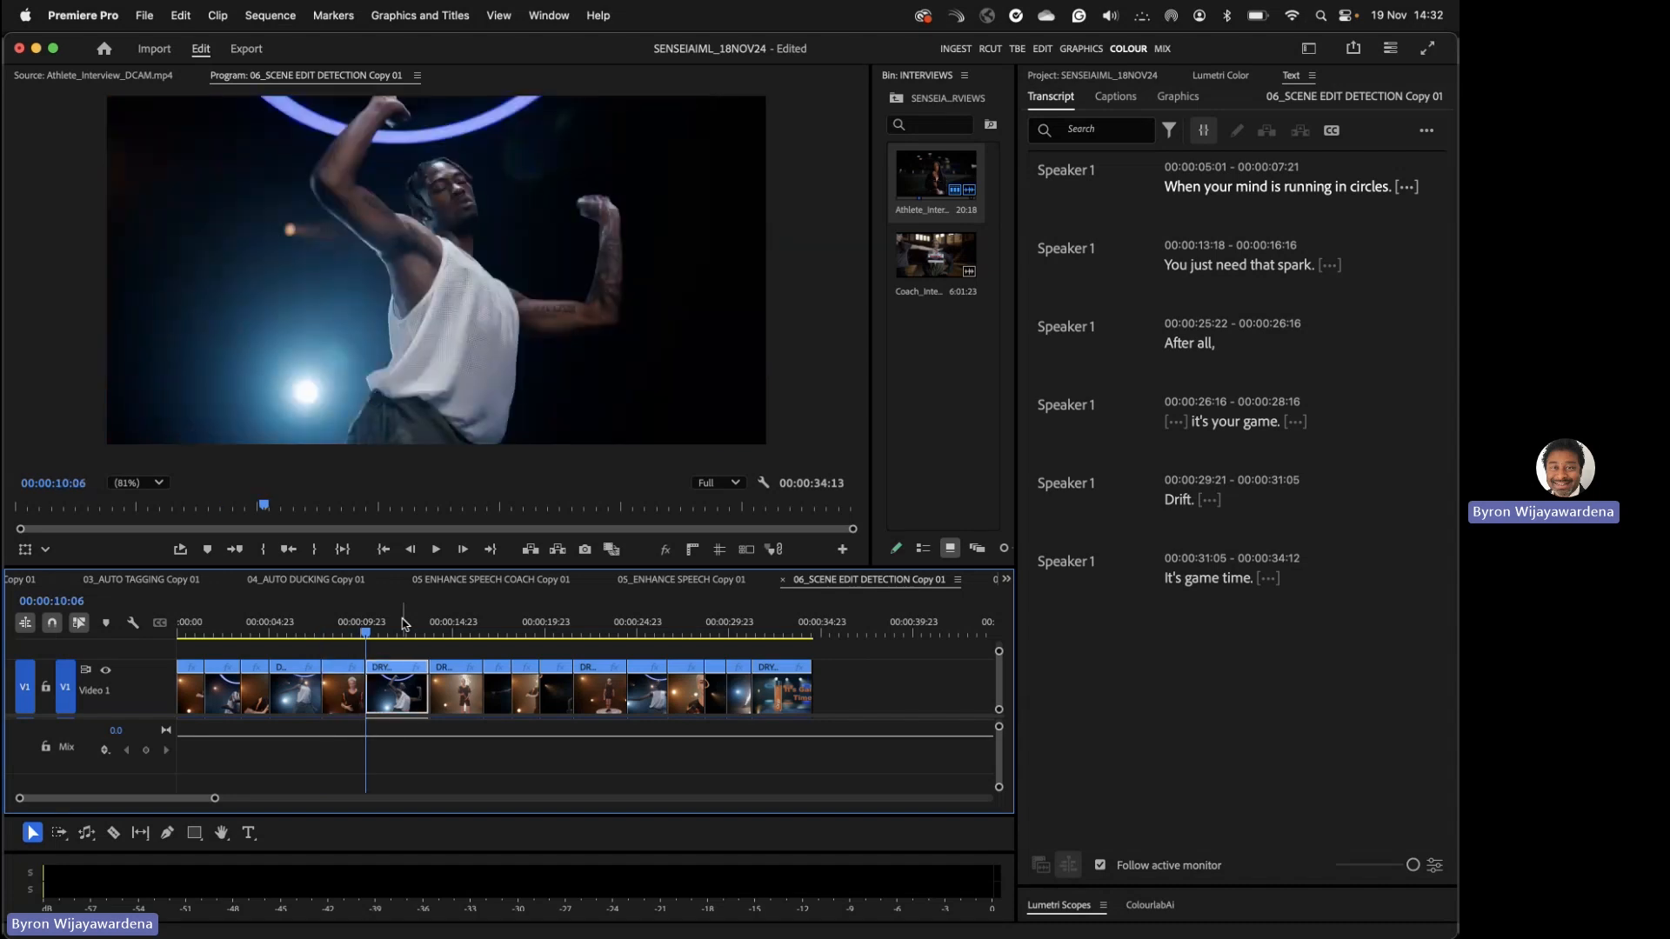
pyautogui.press('Down')
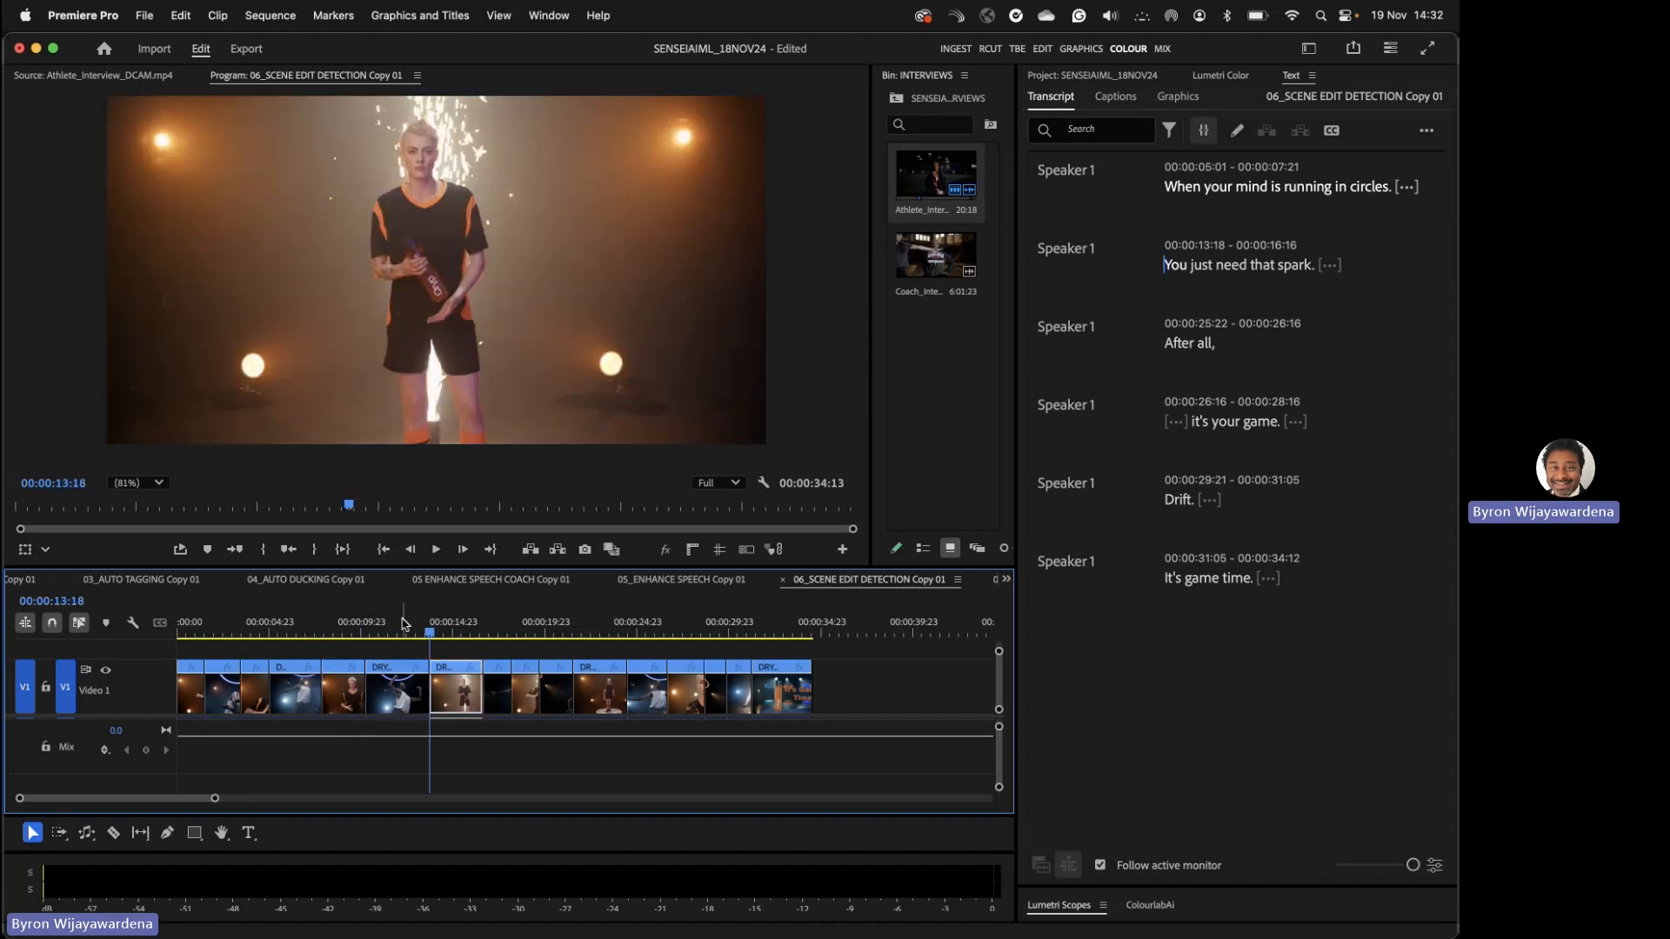
pyautogui.press('Up')
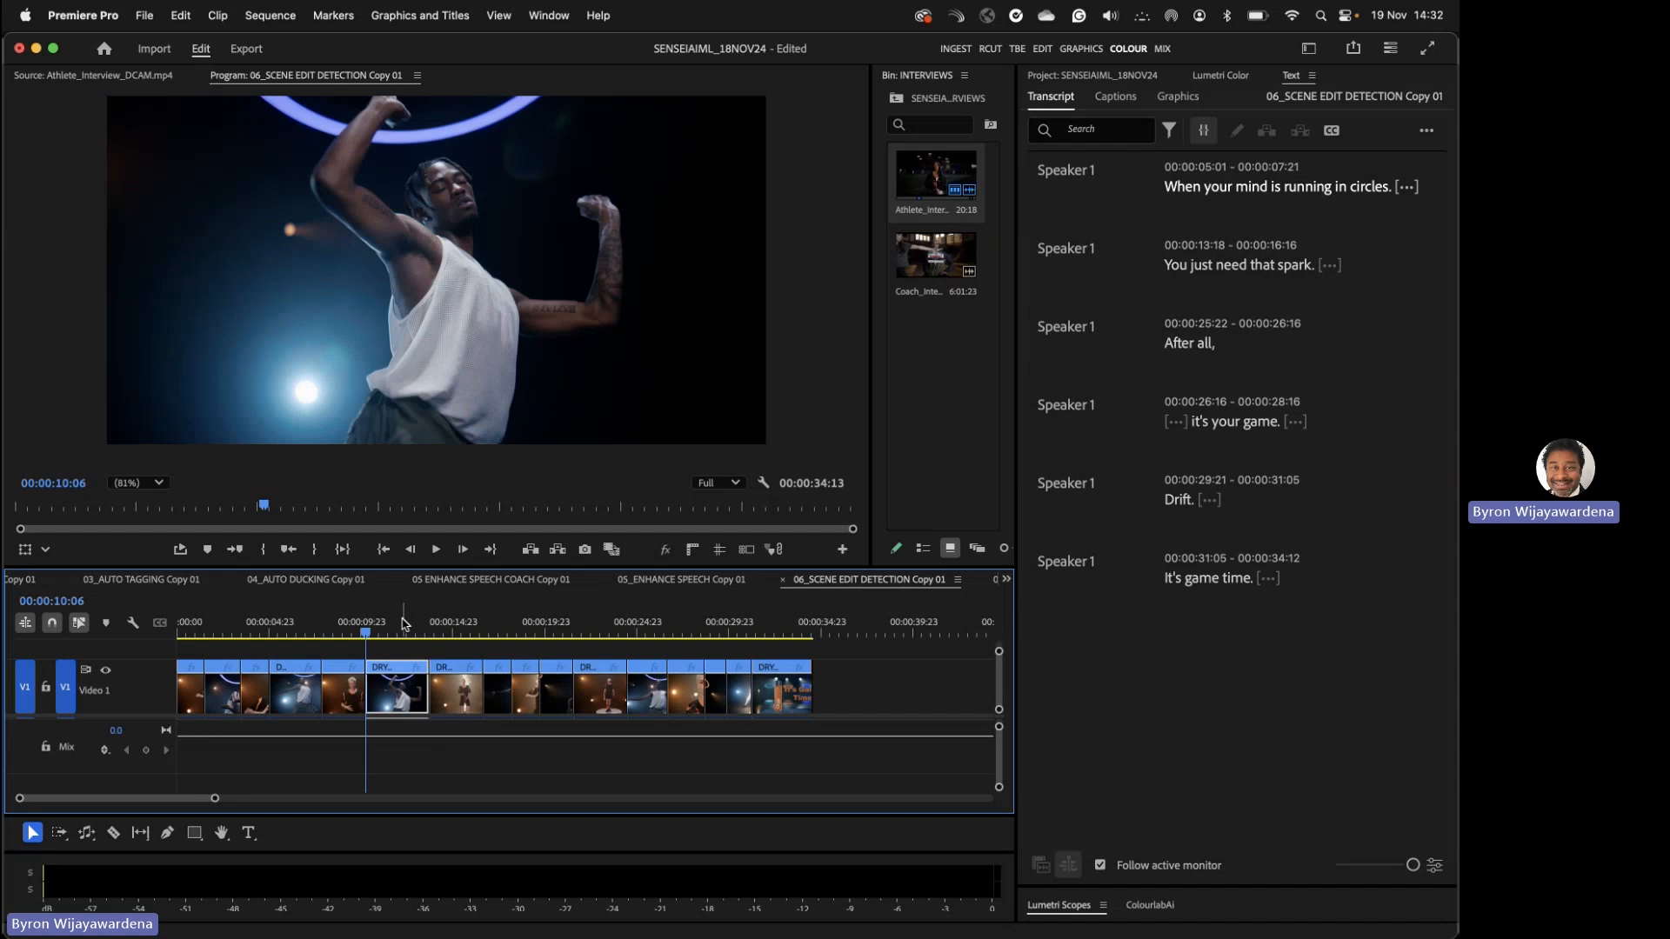
pyautogui.press('Left')
pyautogui.press('Right')
pyautogui.press('Right')
pyautogui.press('Right')
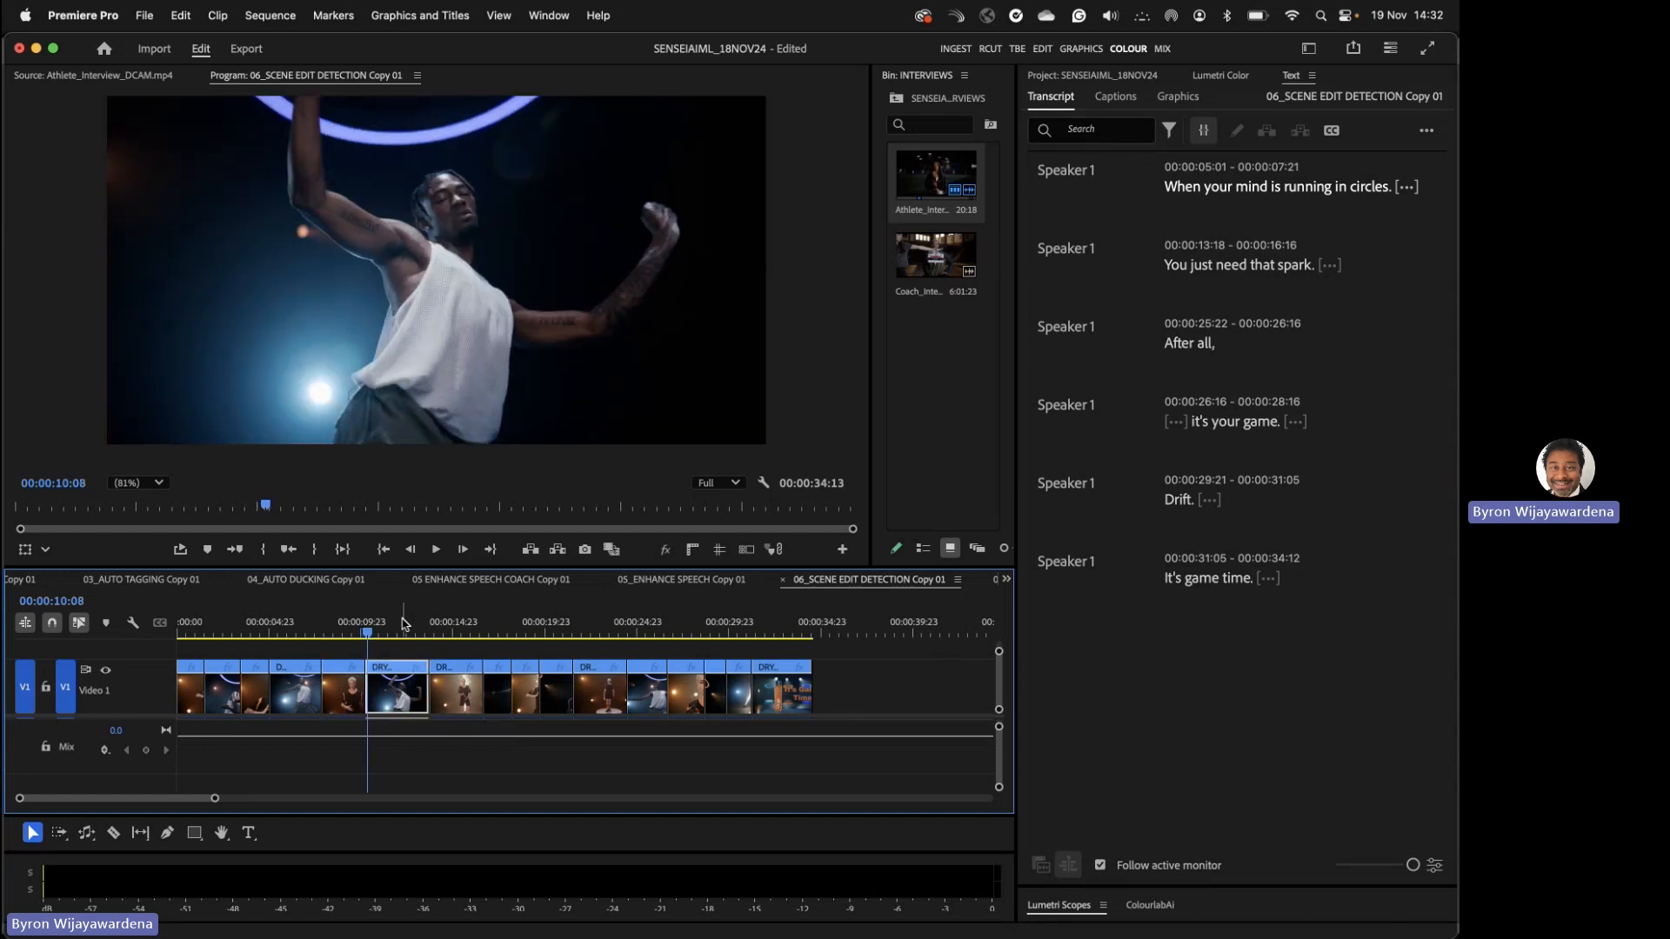
pyautogui.press('Down')
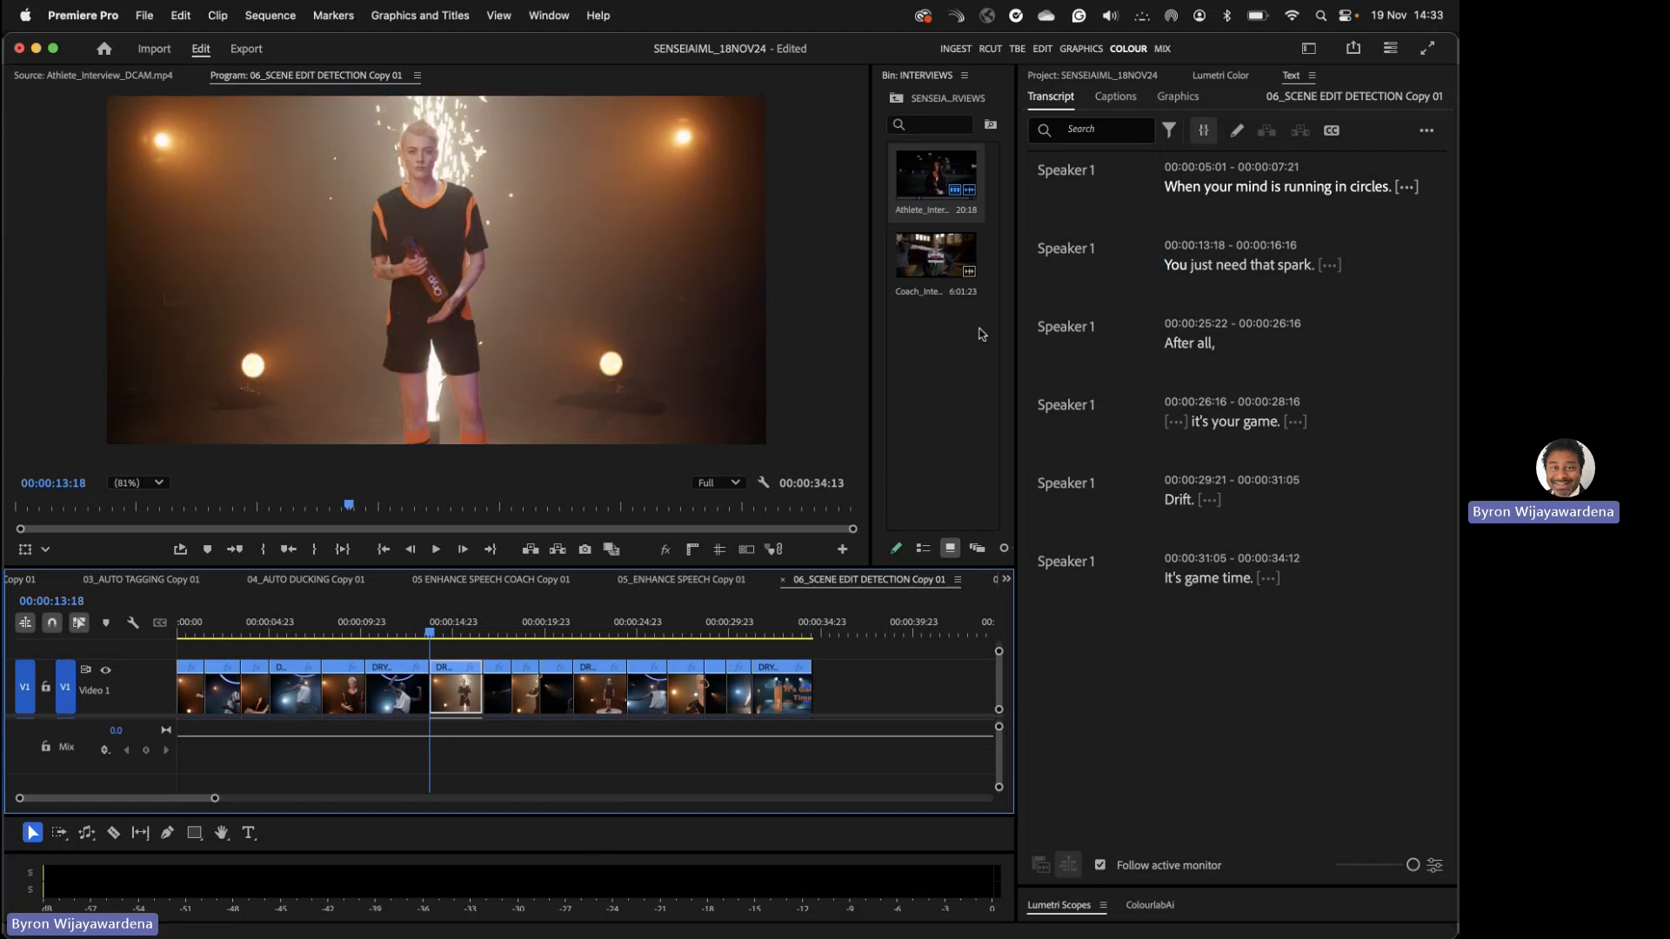
# - Bring up the 07_AUTO COLOR Copy 01 sequence, park at 00:00:25:16 and save the project
pyautogui.click(1006, 580)
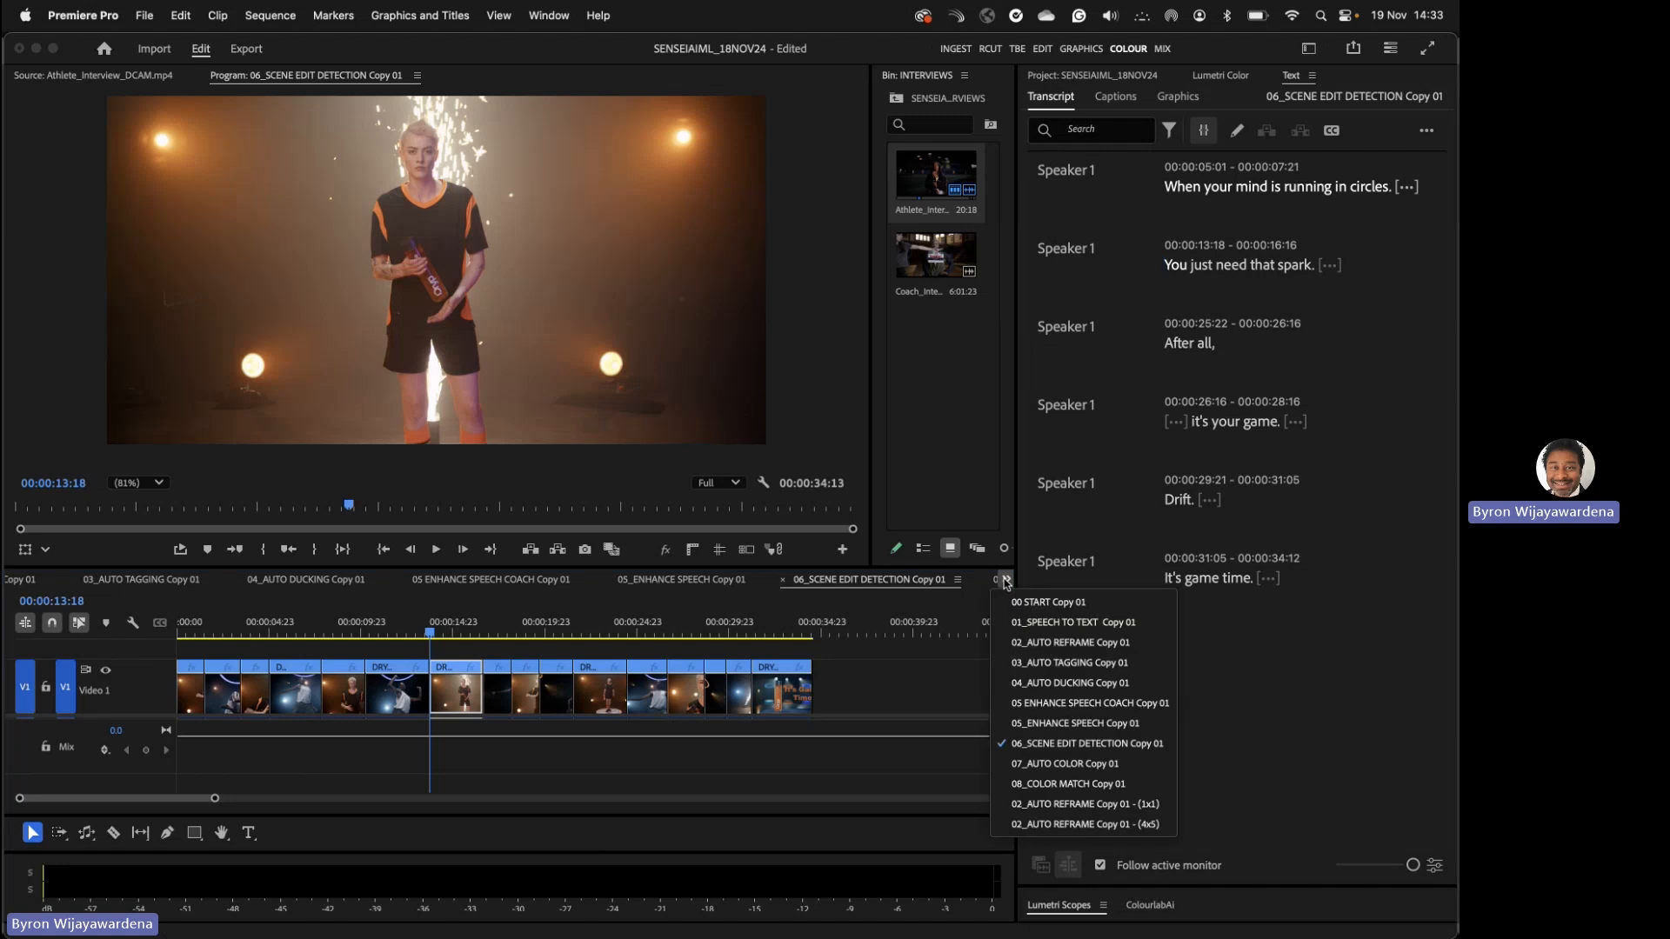
pyautogui.click(1058, 765)
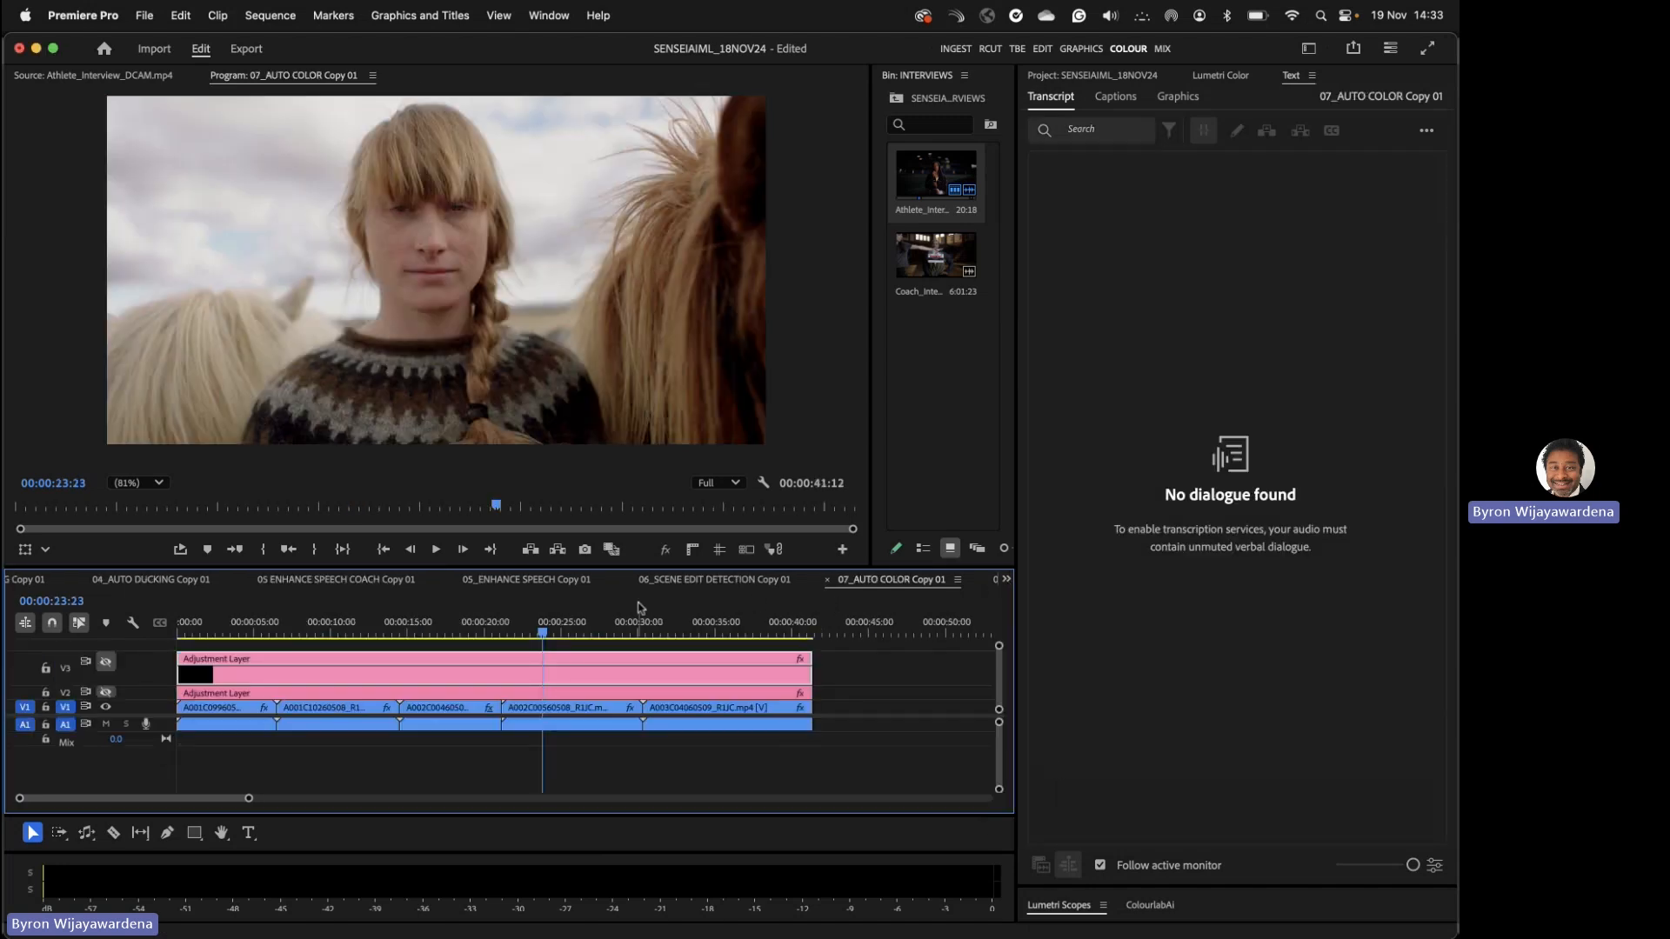
pyautogui.click(616, 628)
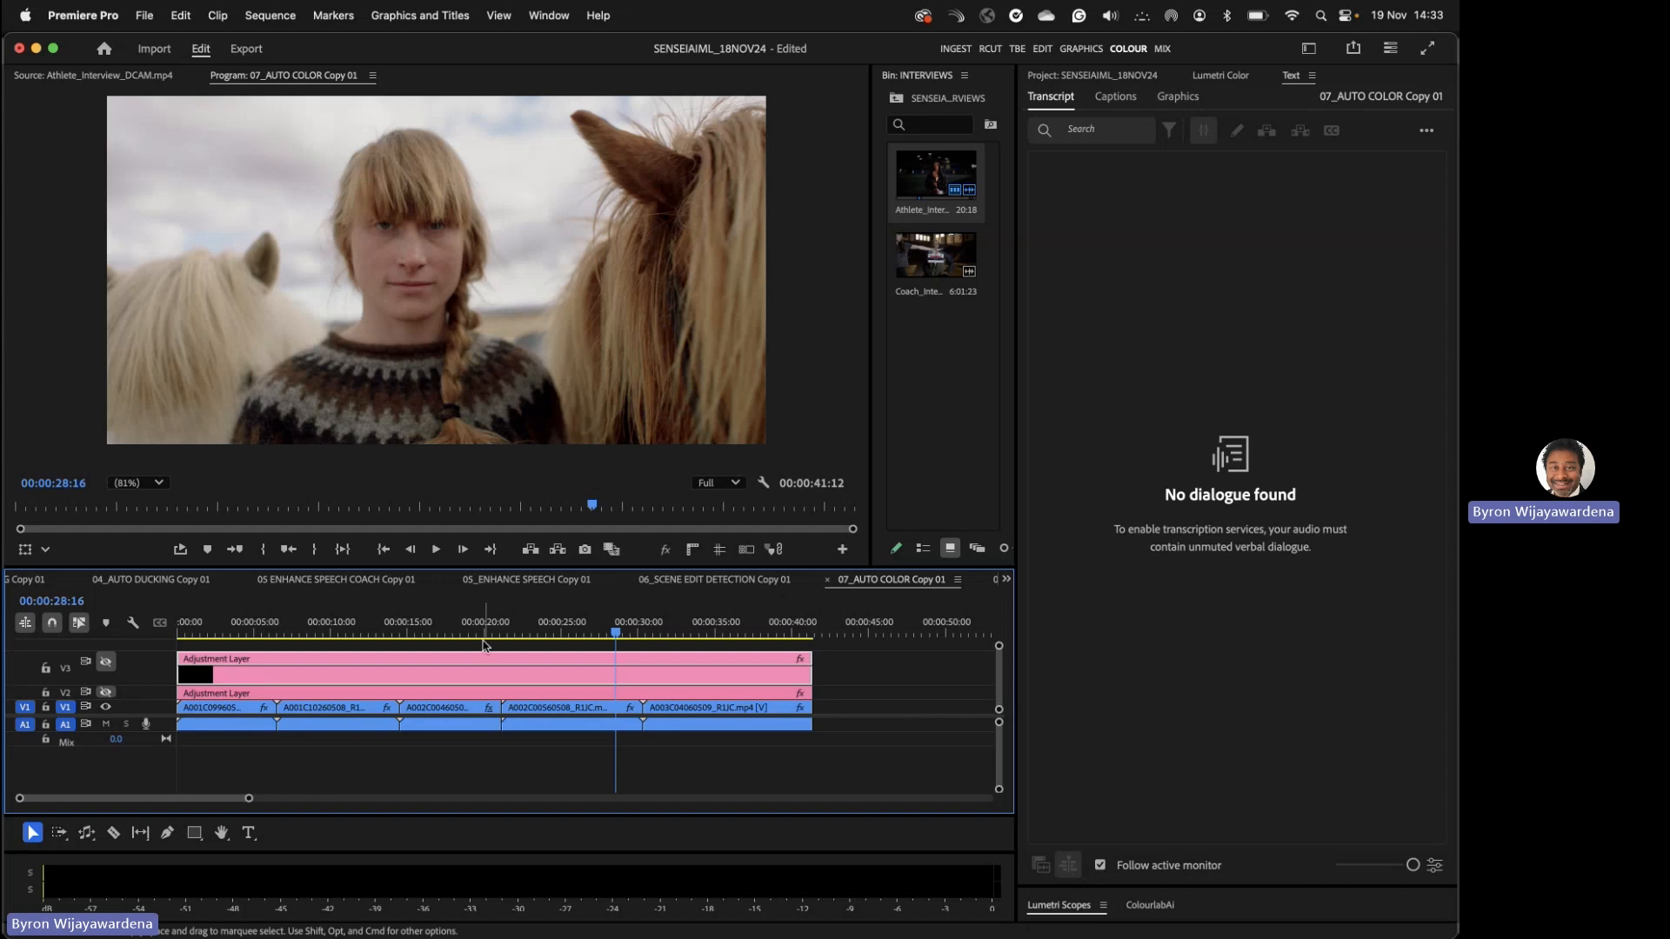
pyautogui.click(571, 627)
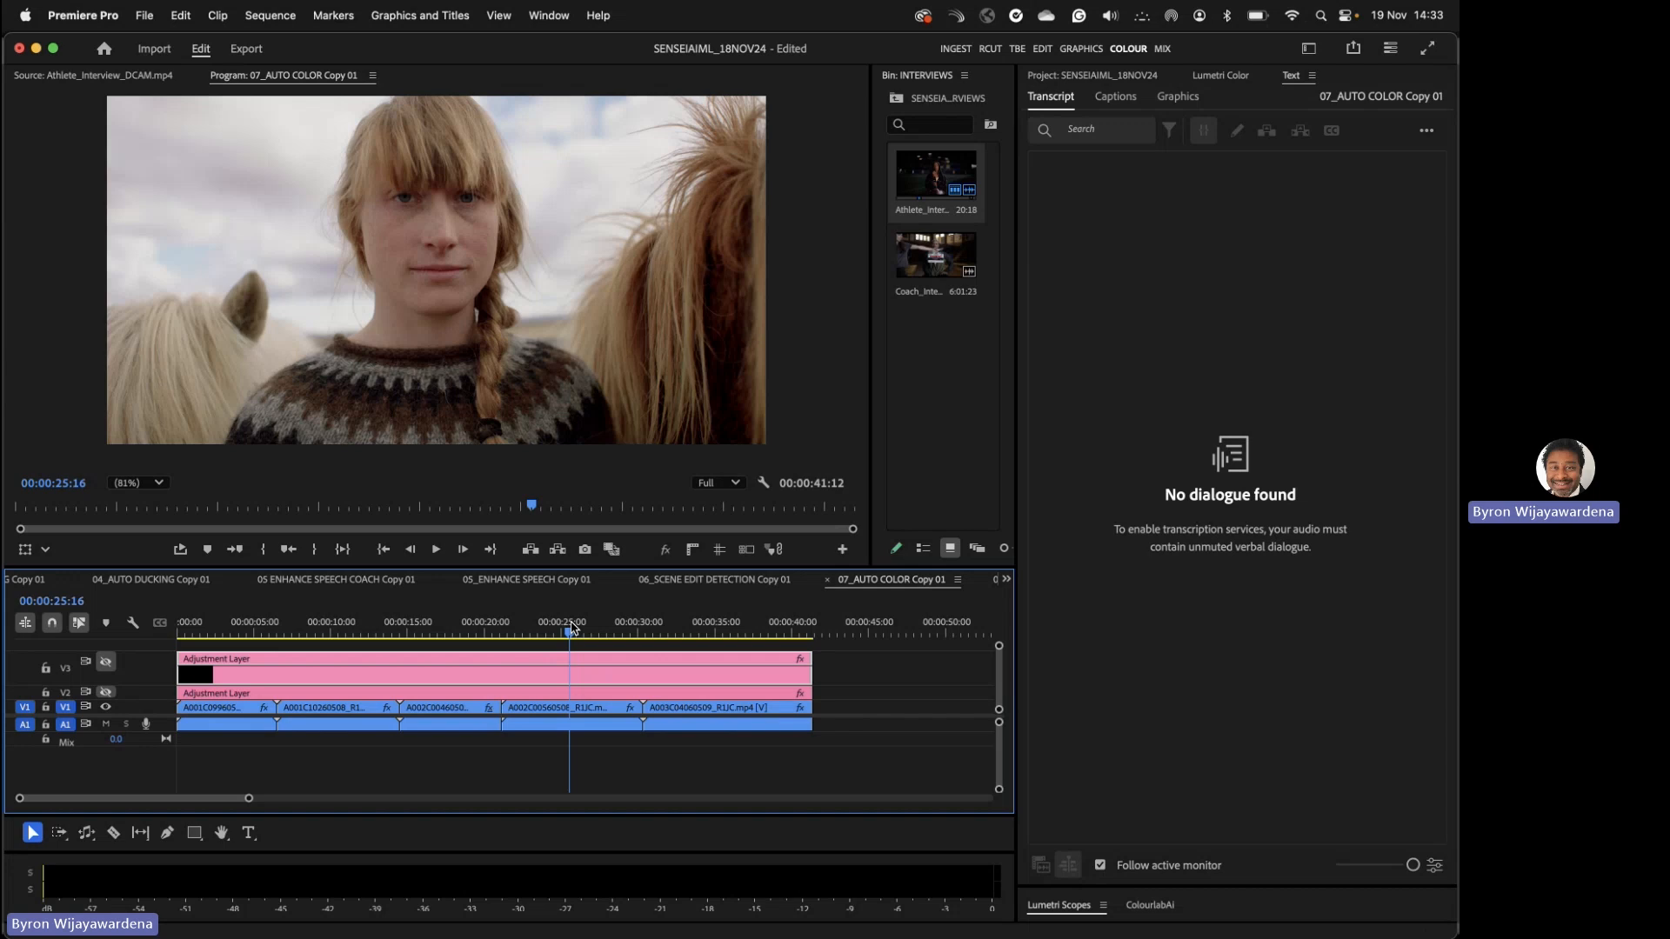
pyautogui.press('super+s')
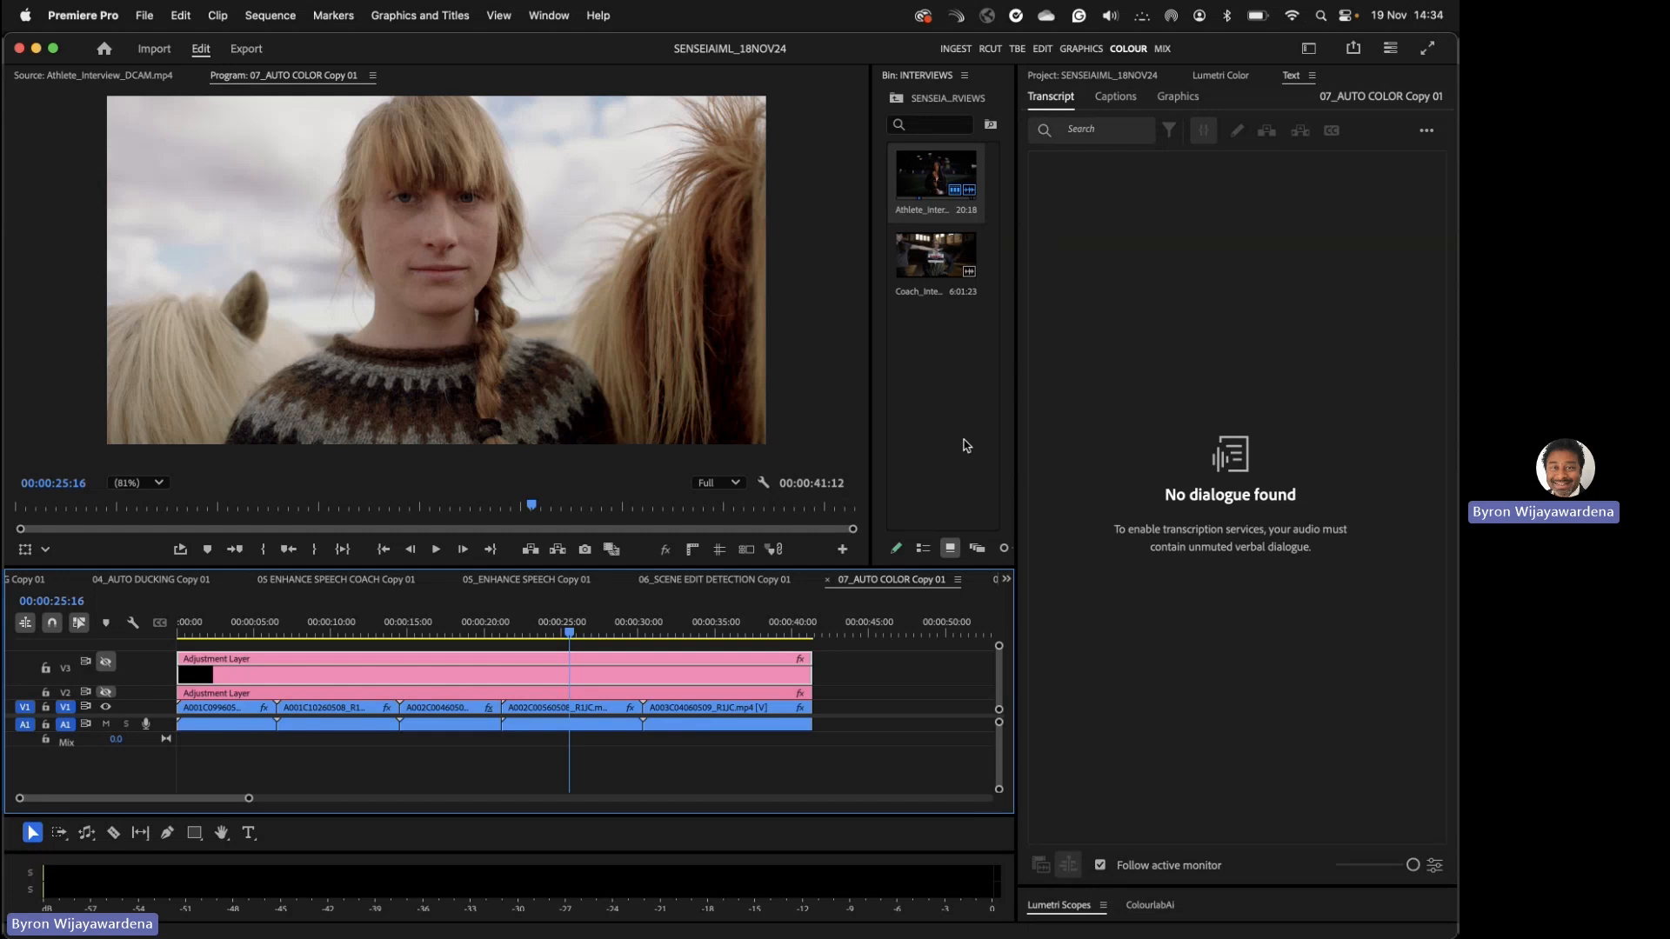
# - Switch to QuickTime Player and show the video "Generative AI in Premiere Pro powered by Adobe Firefly" in full screen
pyautogui.press('super+Tab')
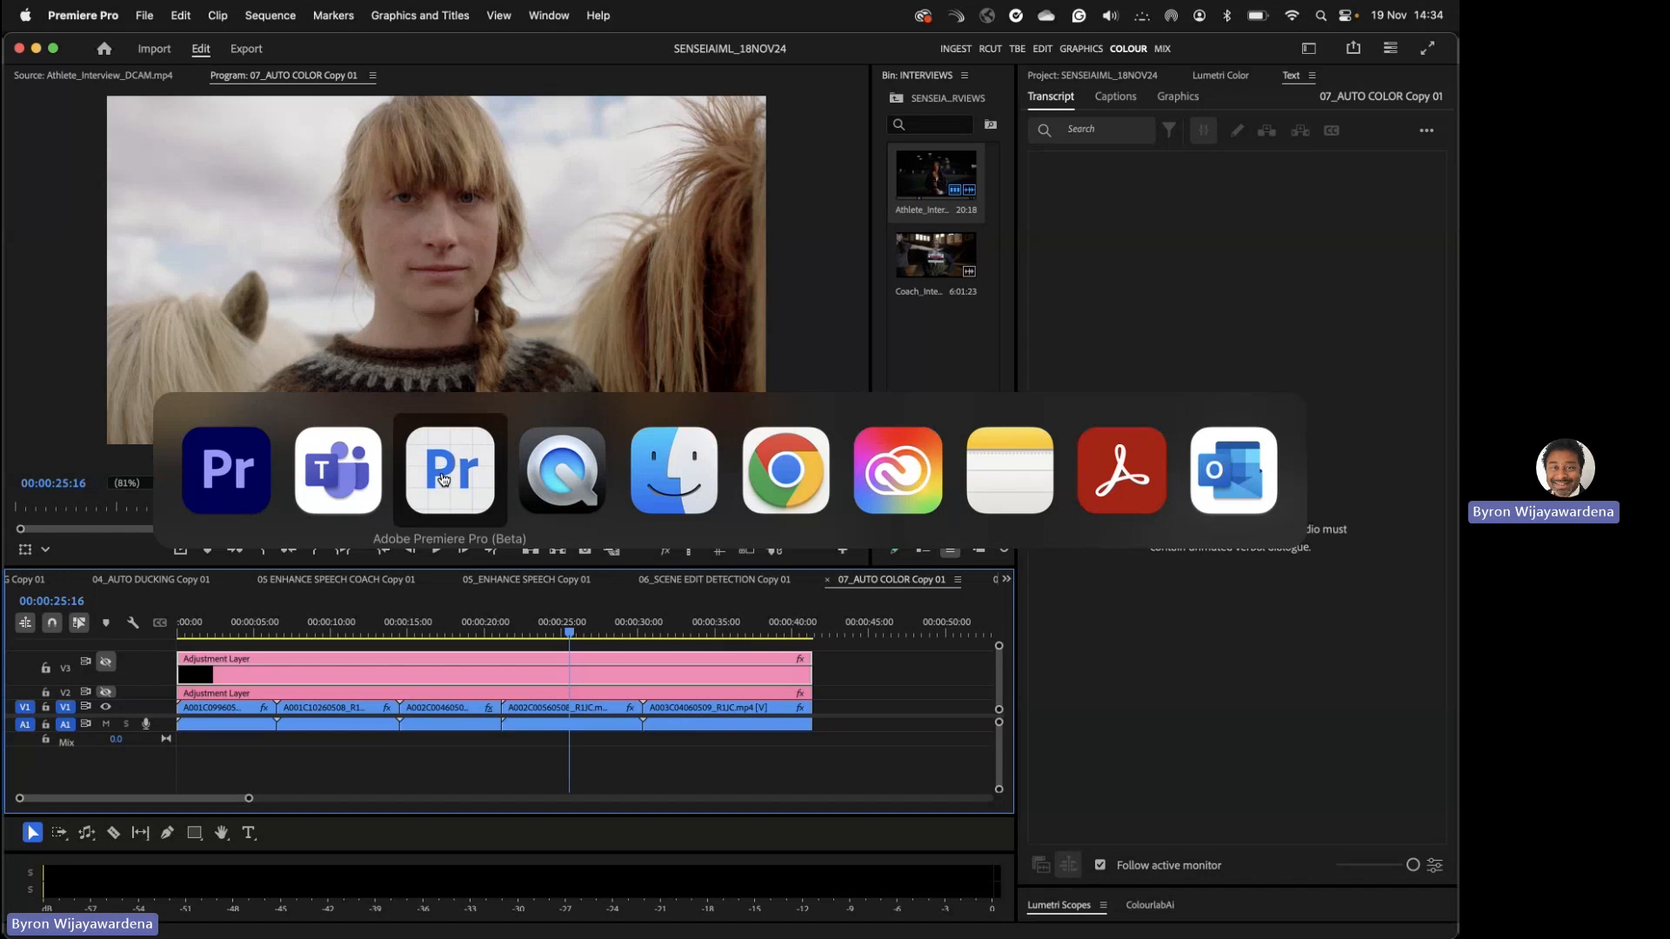
pyautogui.click(525, 477)
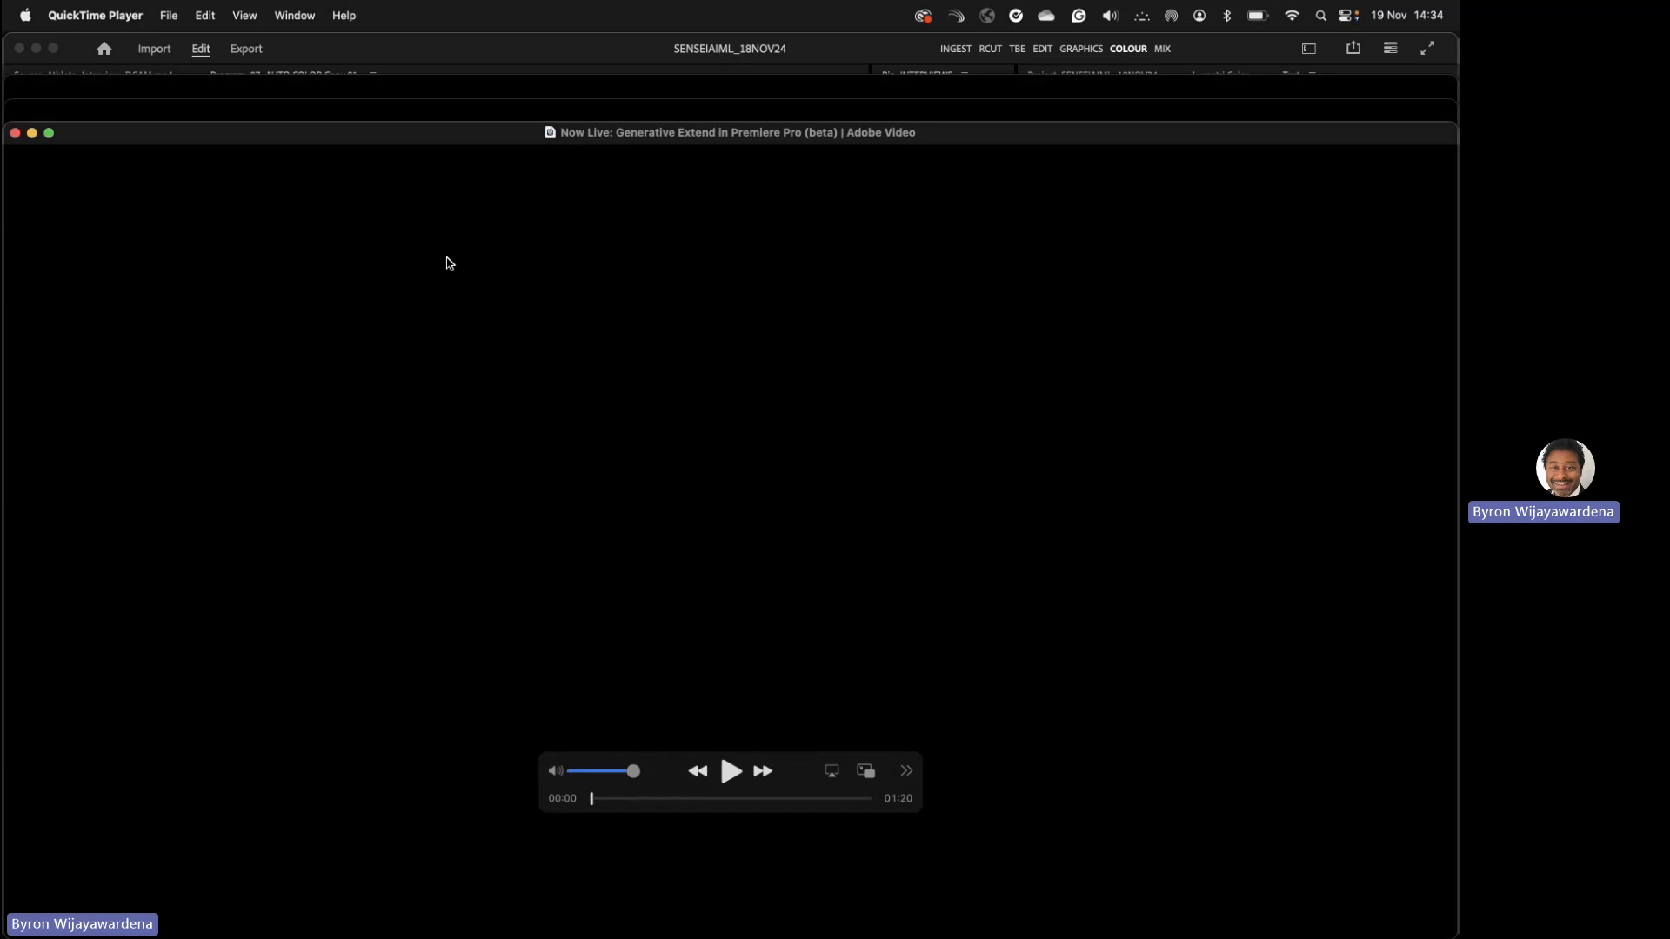
pyautogui.press('super+w')
pyautogui.press('super+w')
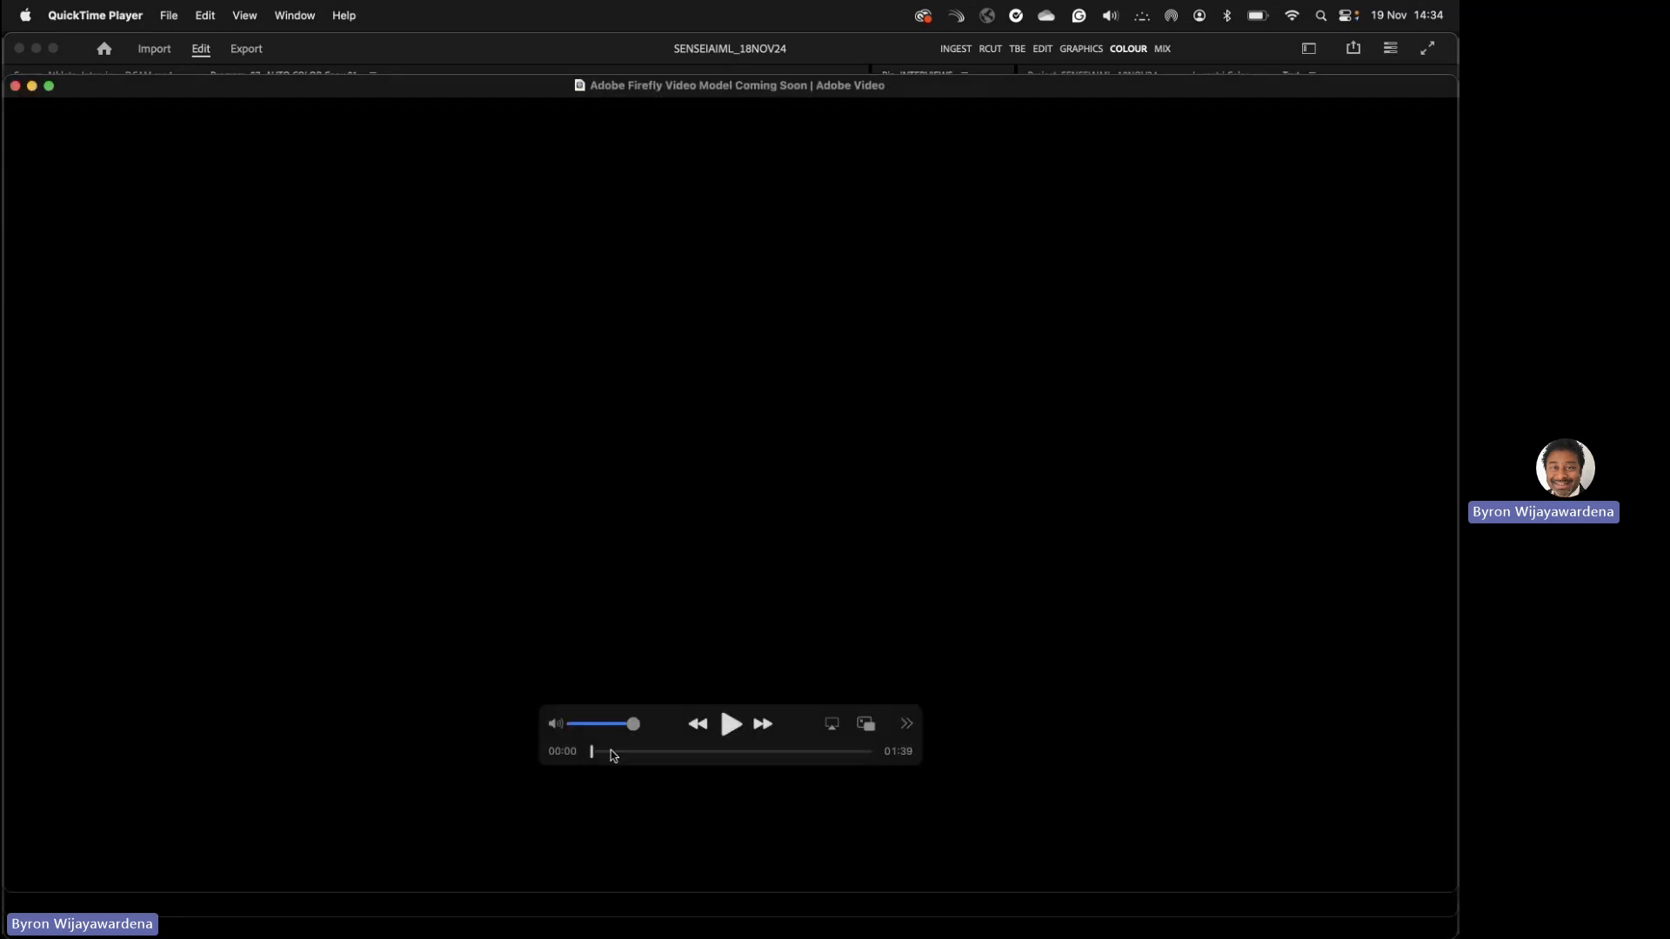
pyautogui.moveTo(592, 753); pyautogui.dragTo(593, 756)
pyautogui.press('super+grave')
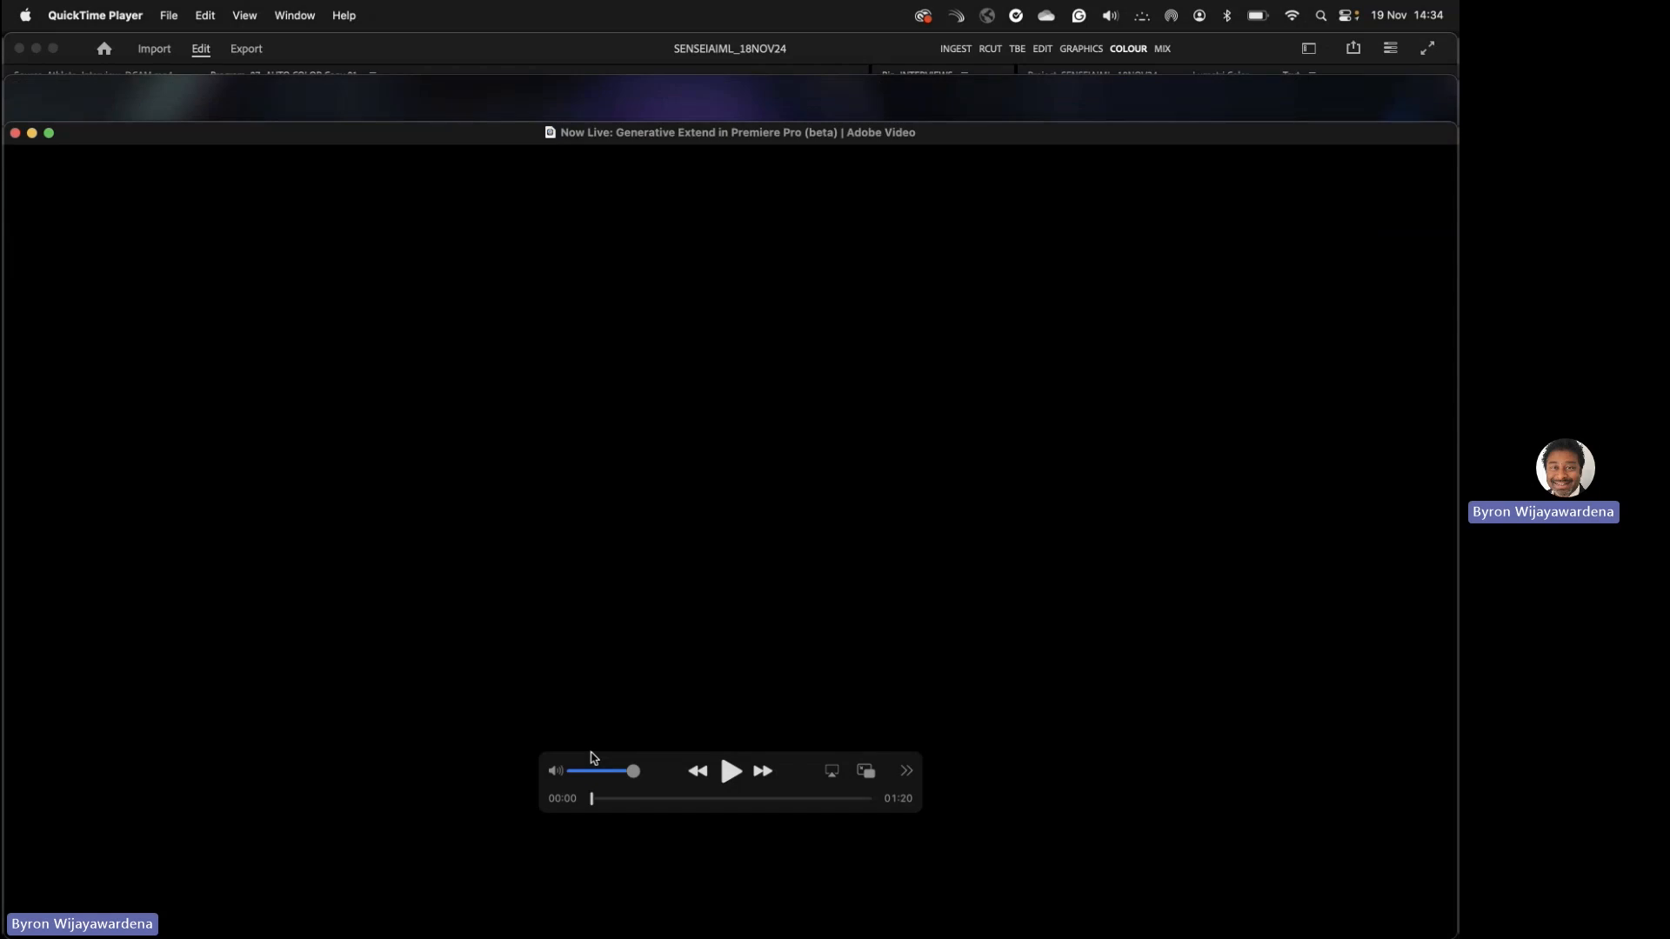
pyautogui.press('space')
pyautogui.press('super+w')
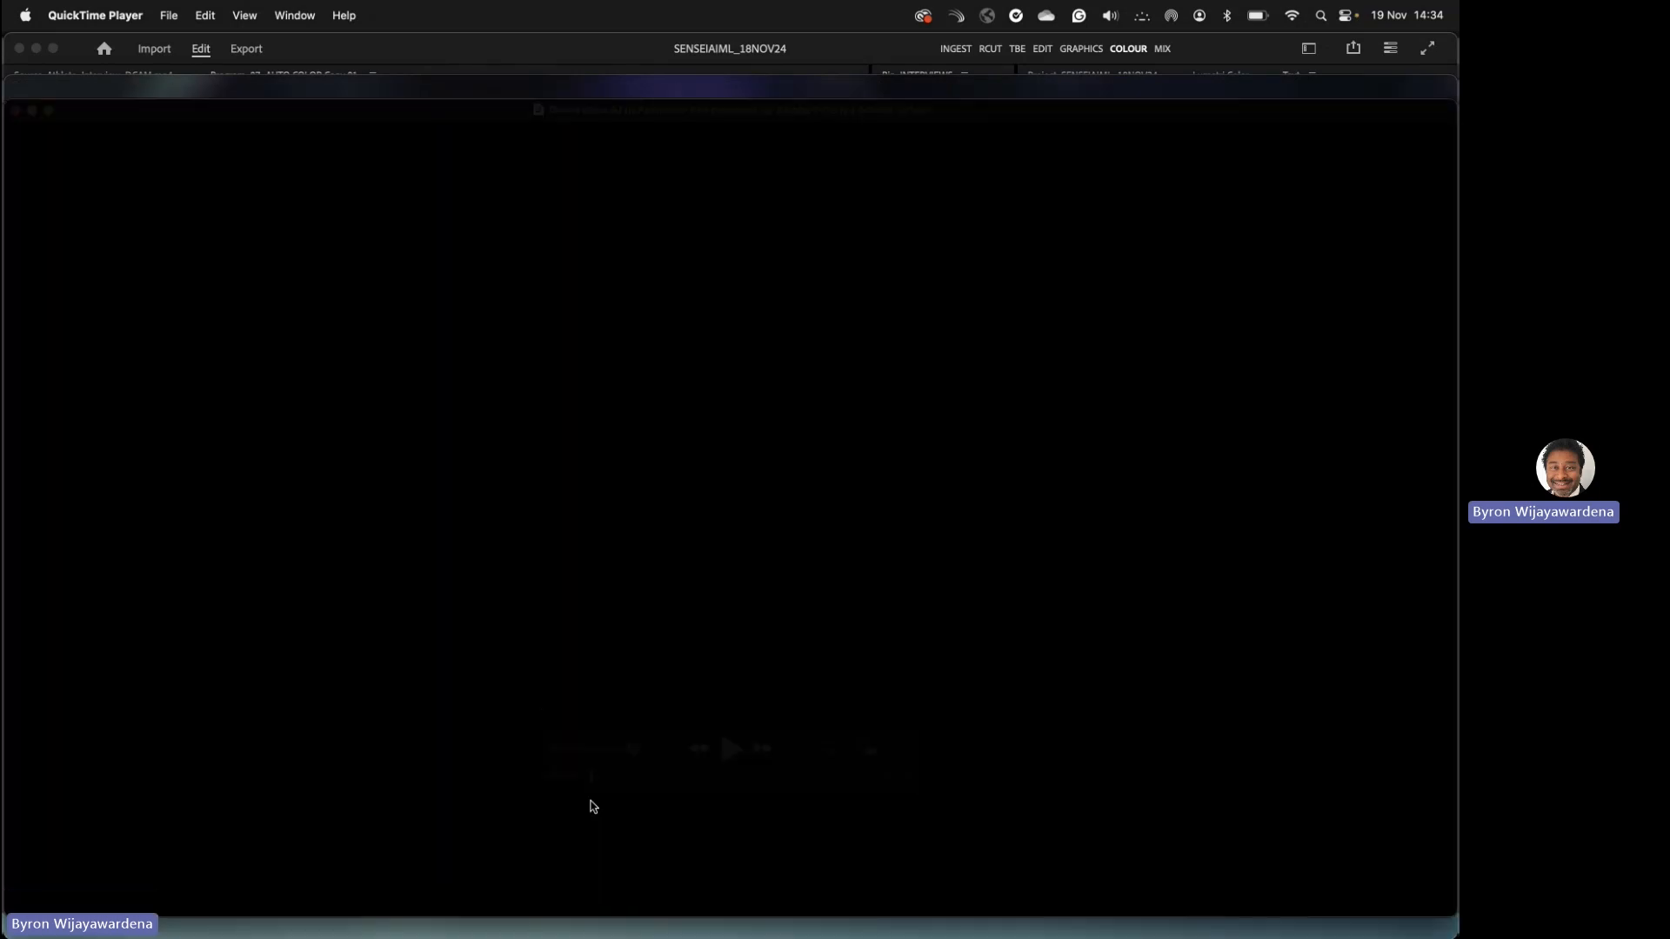
pyautogui.moveTo(591, 776); pyautogui.dragTo(585, 776)
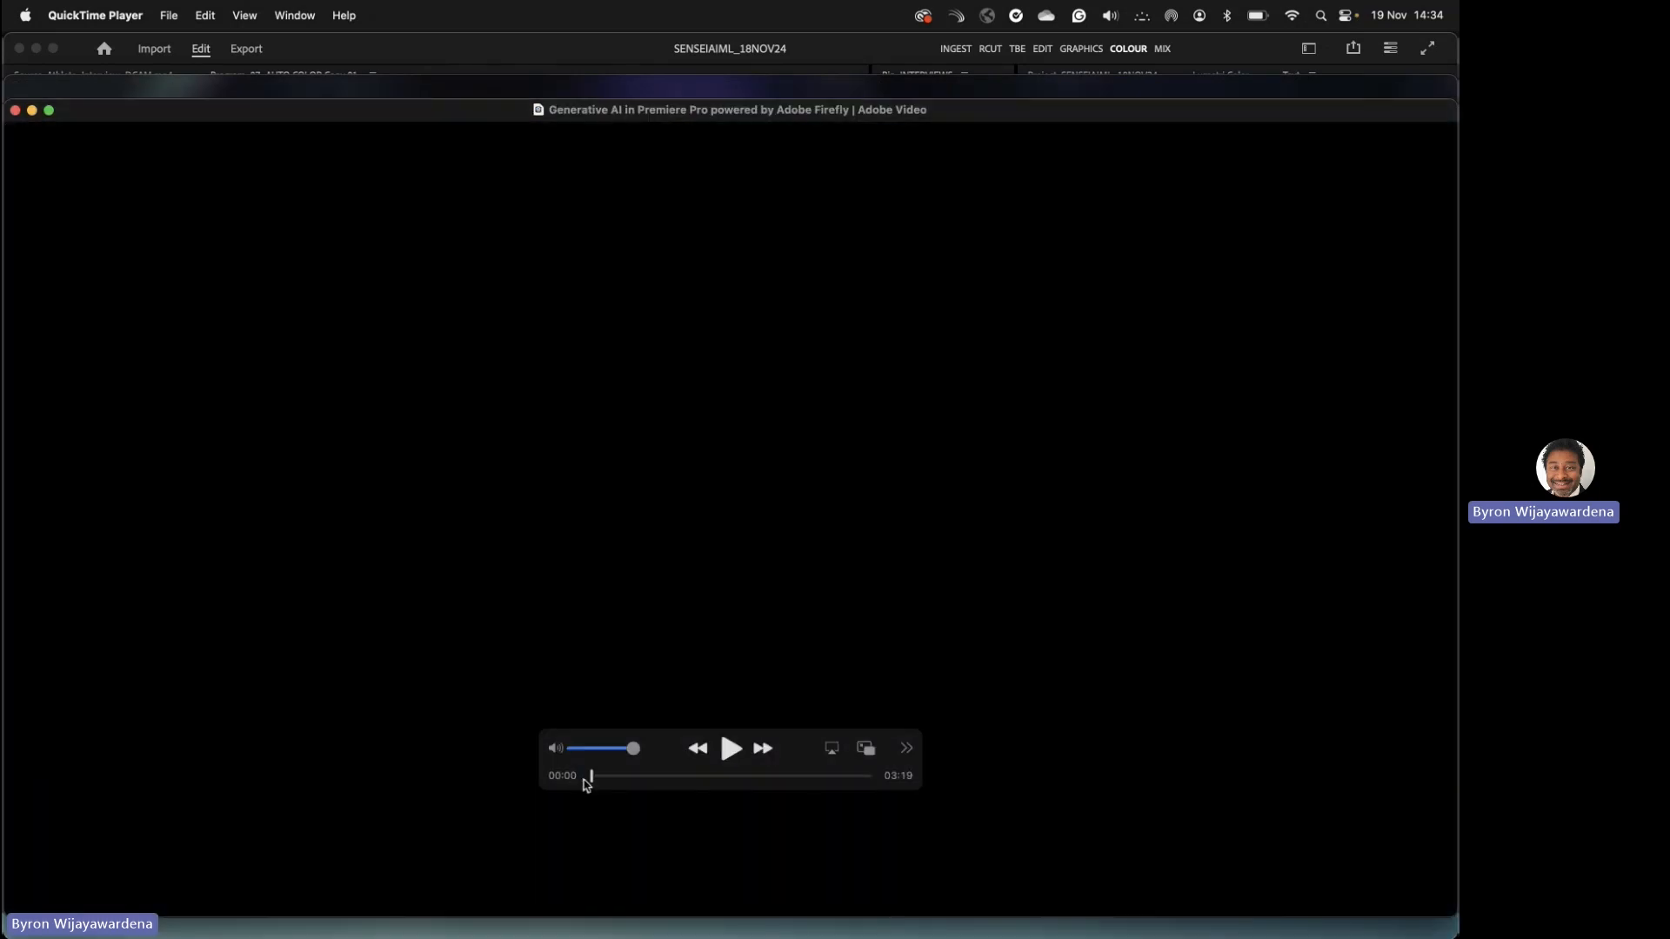
pyautogui.press('ctrl+super+f')
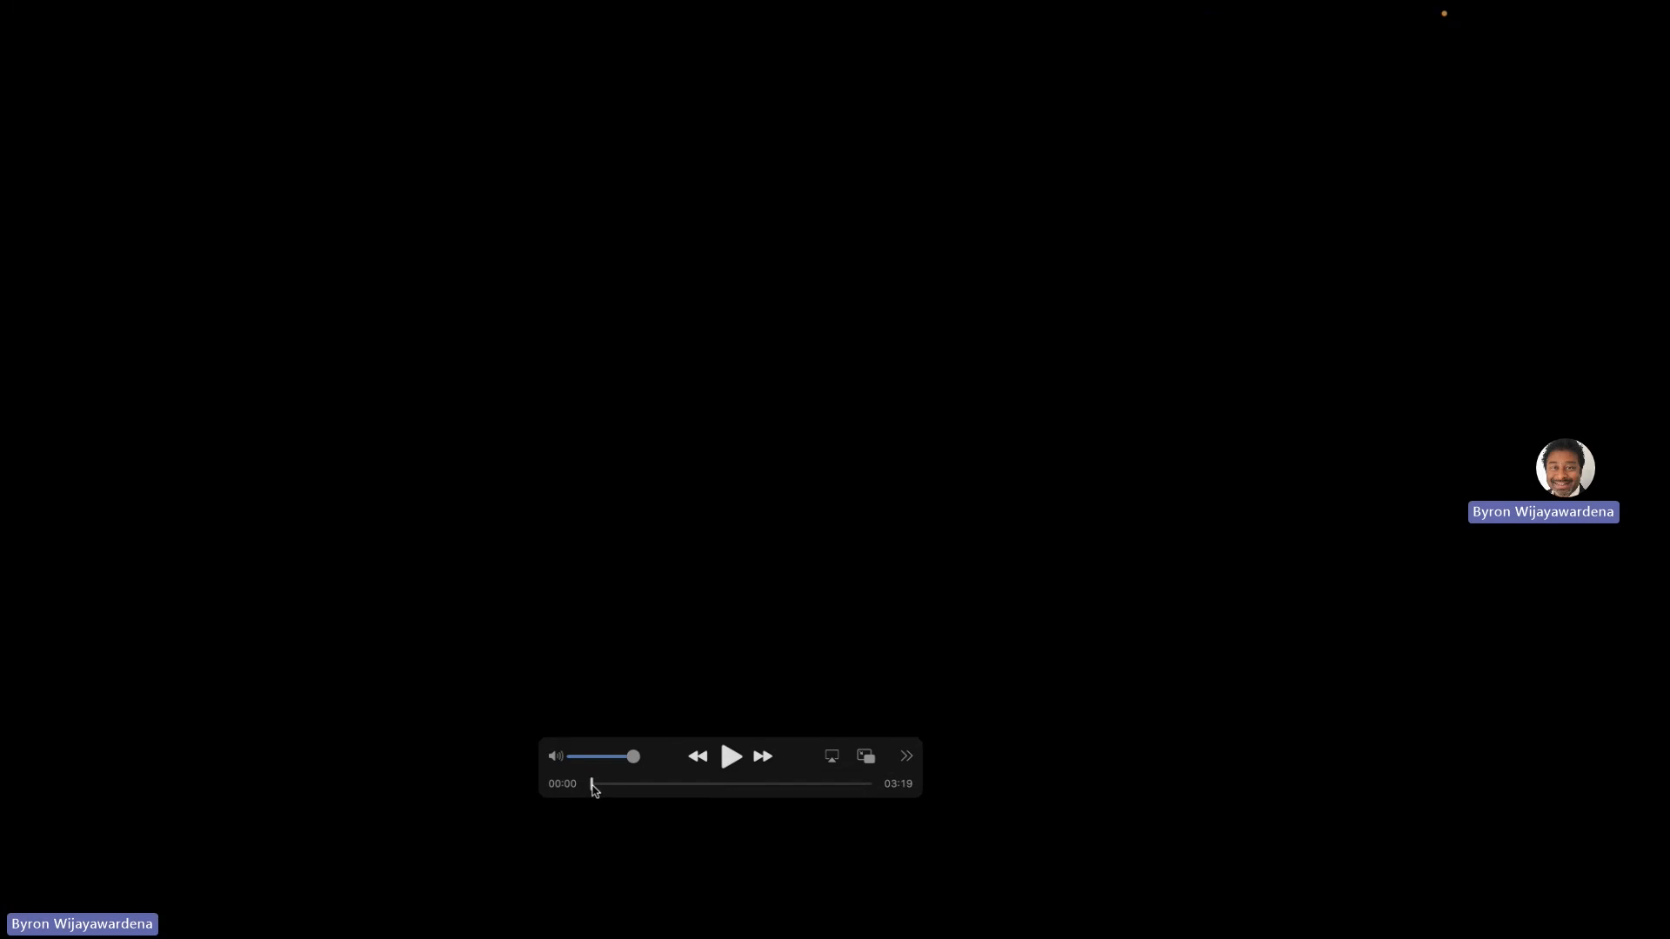
# - Scrub through the Firefly video's opening and object-addition demo to 00:44, and move the playback controls below the shown timeline
pyautogui.moveTo(593, 784); pyautogui.dragTo(596, 784)
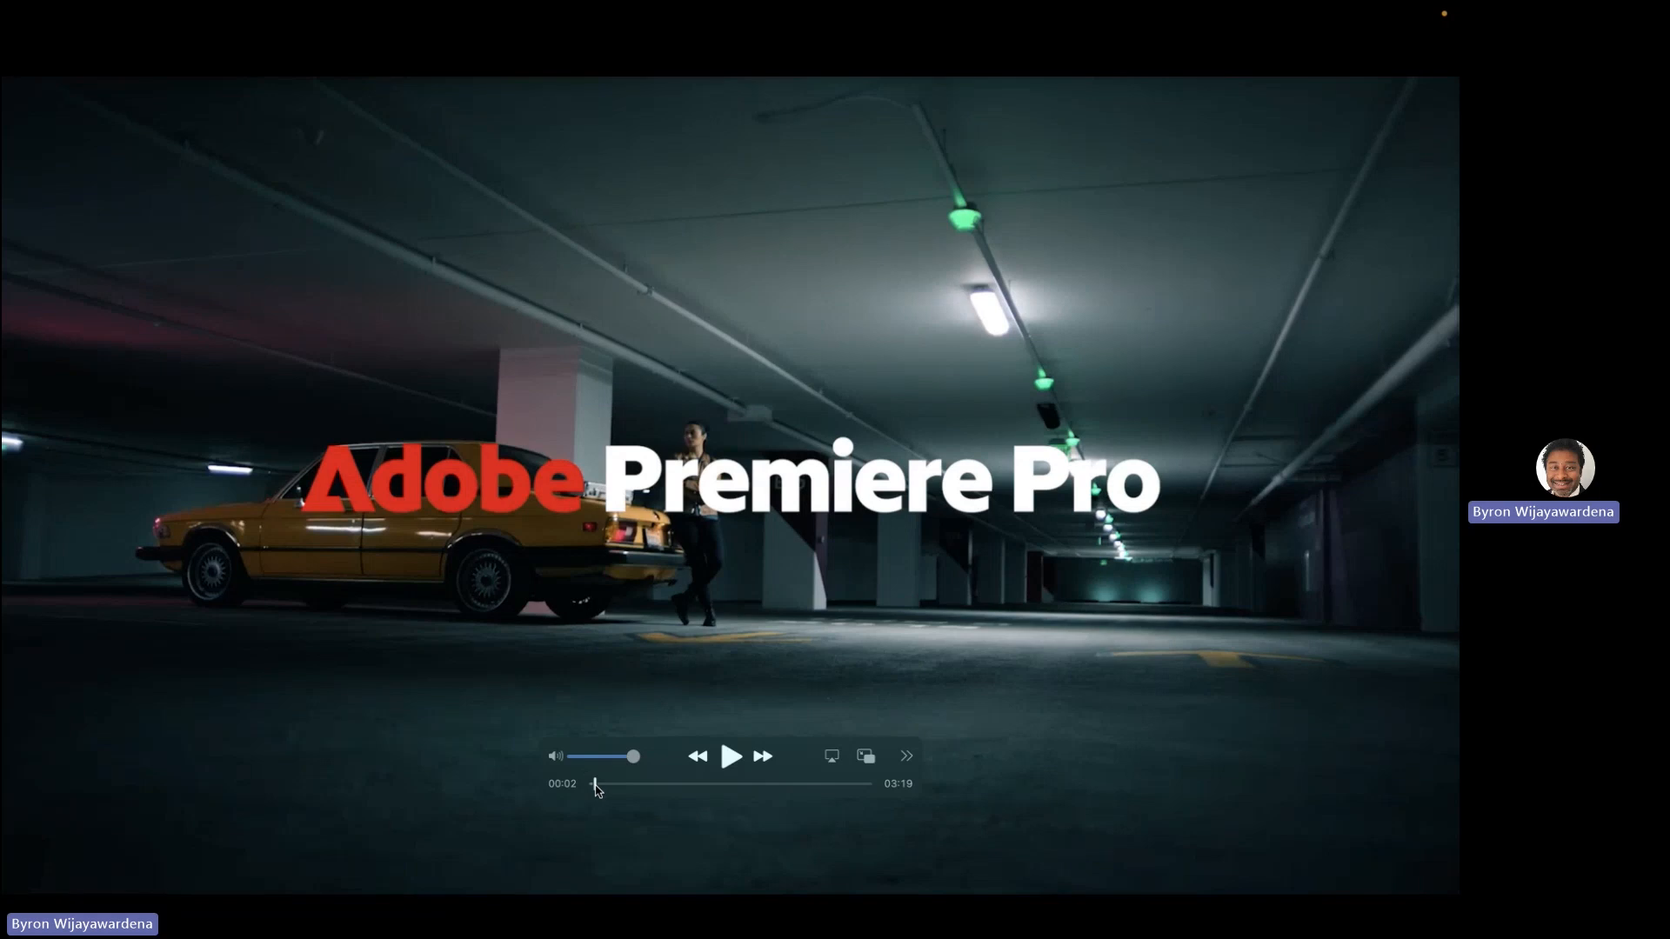
pyautogui.moveTo(595, 787); pyautogui.dragTo(611, 790)
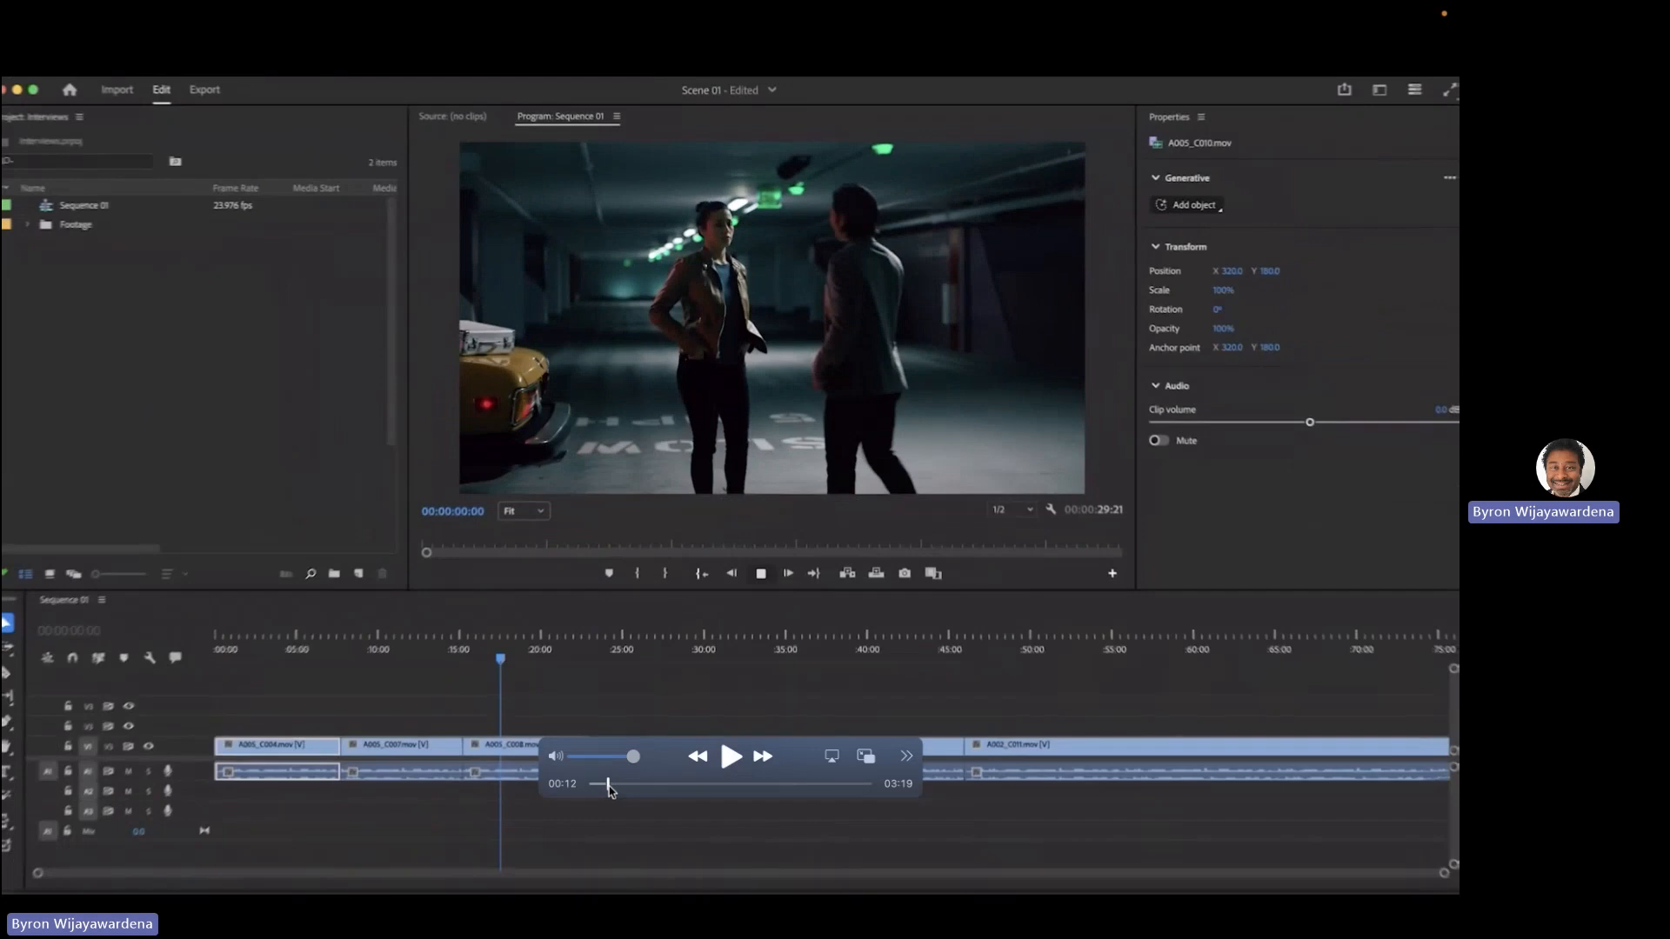
pyautogui.moveTo(610, 790); pyautogui.dragTo(620, 787)
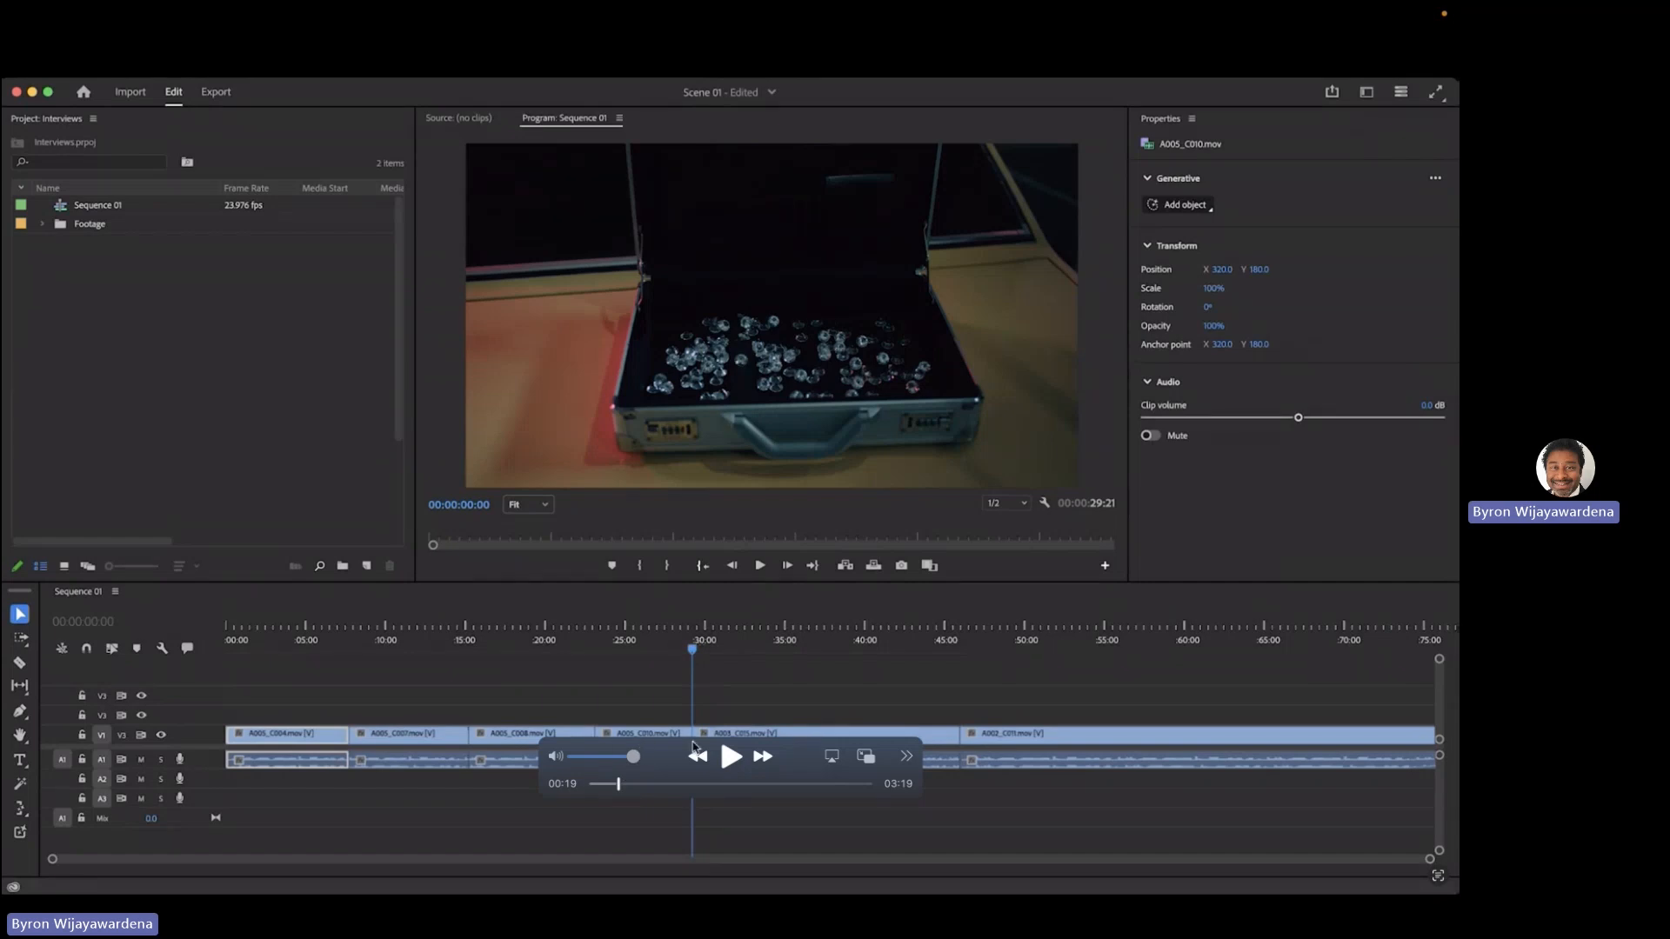
pyautogui.click(620, 785)
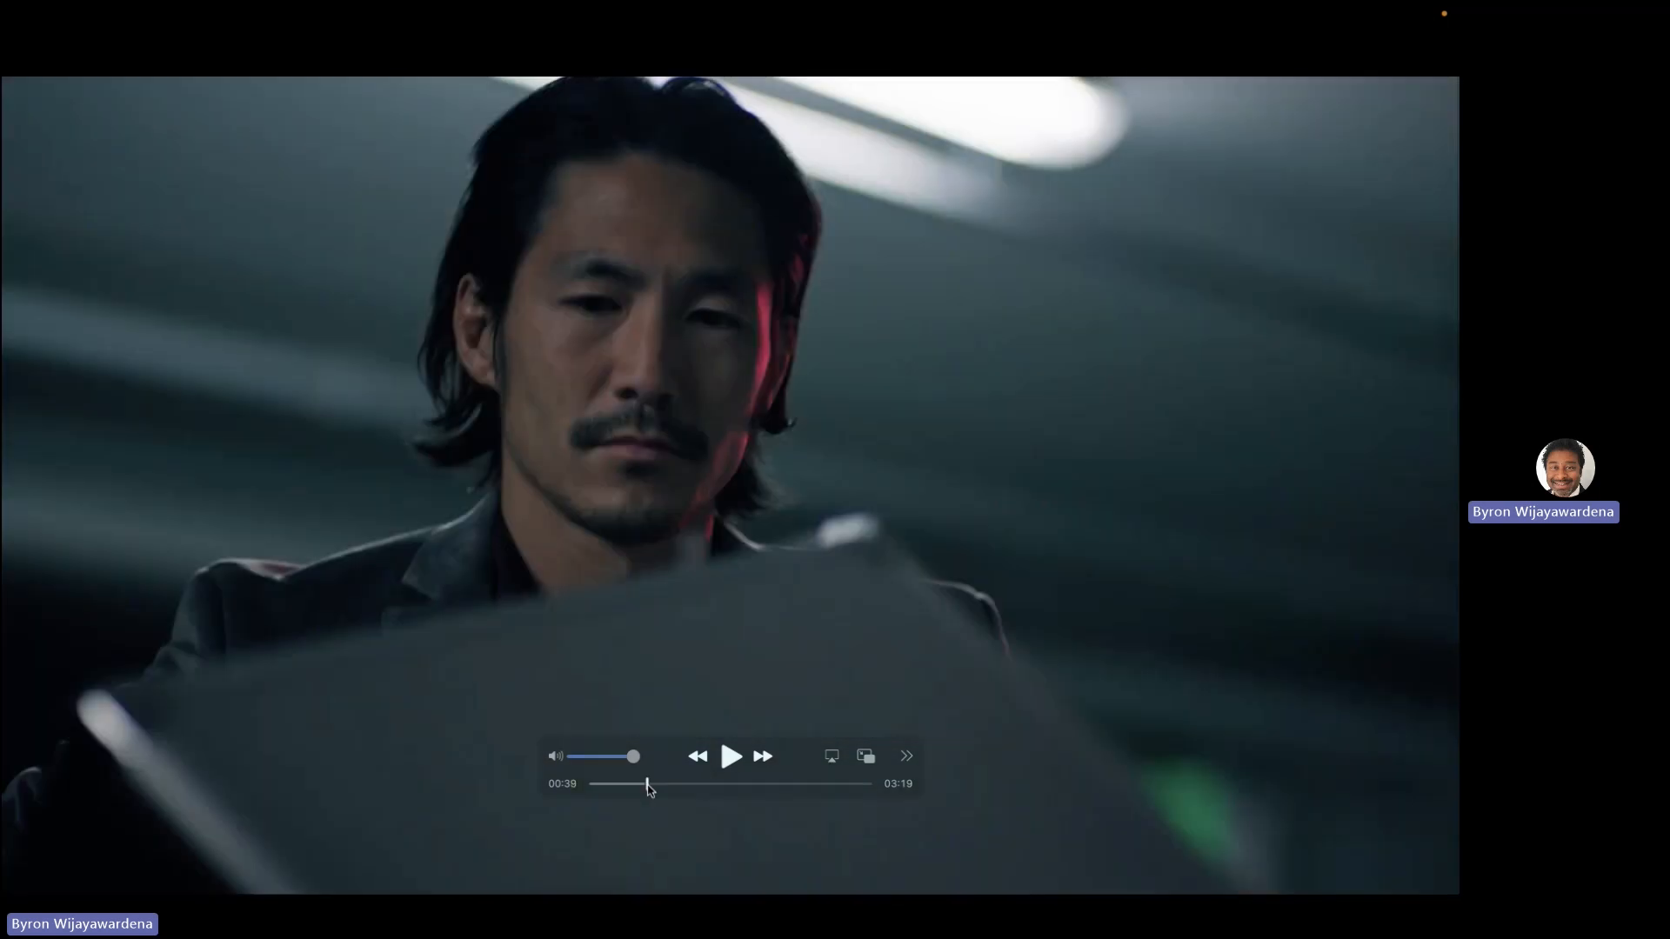
pyautogui.click(646, 785)
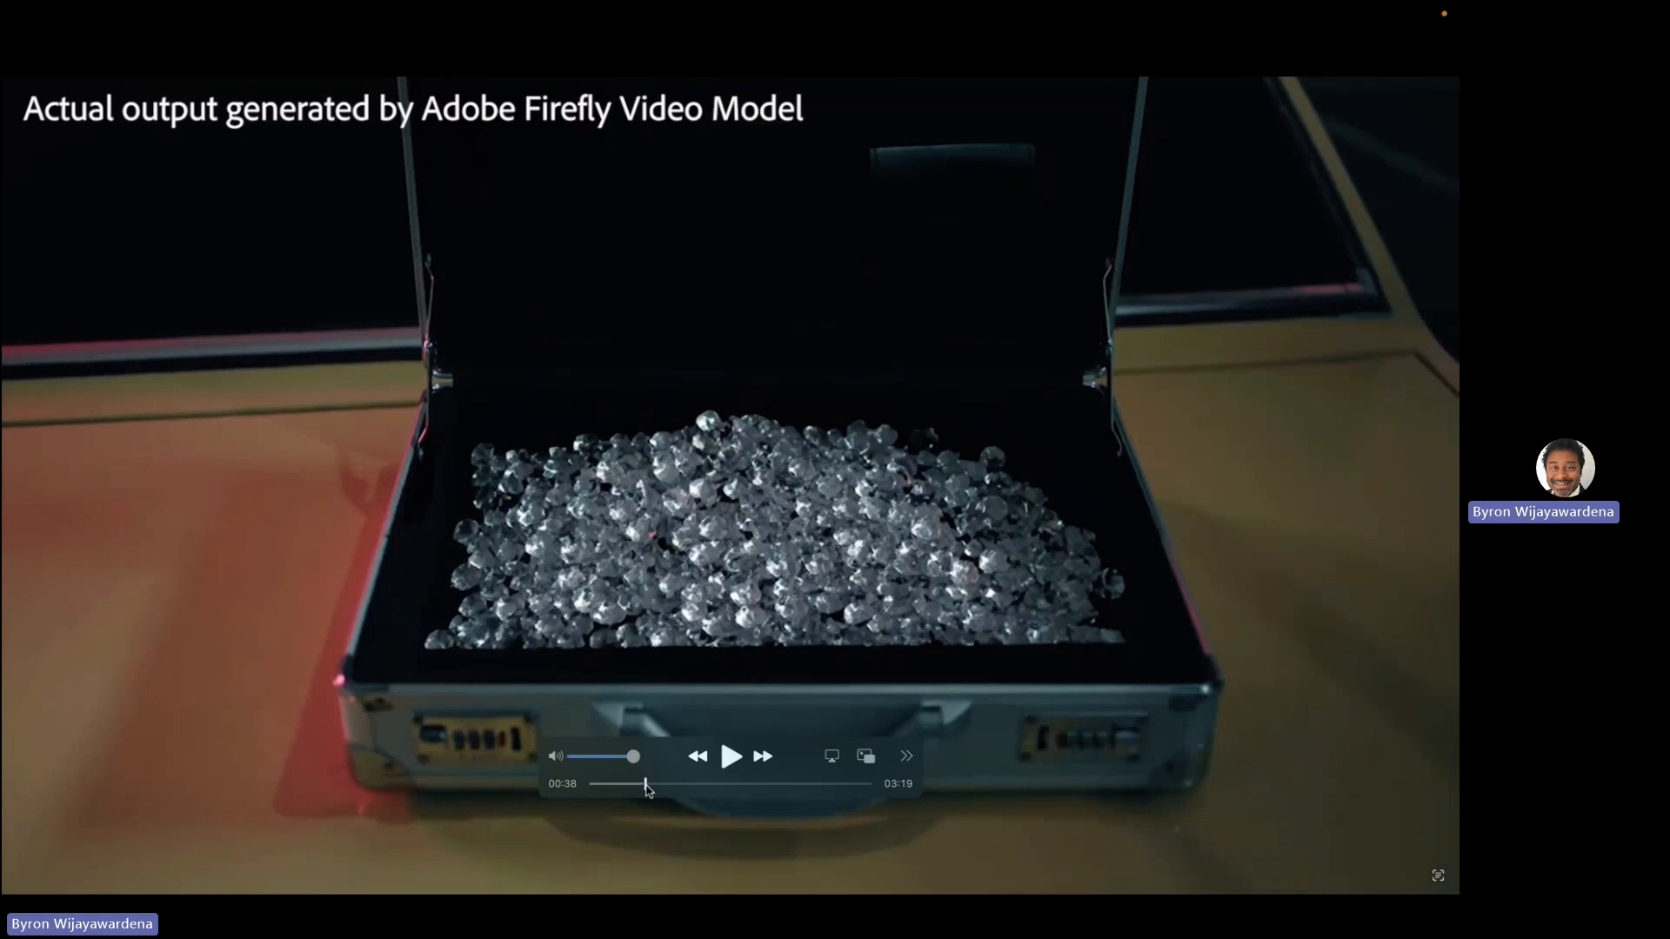
pyautogui.moveTo(645, 782); pyautogui.dragTo(653, 784)
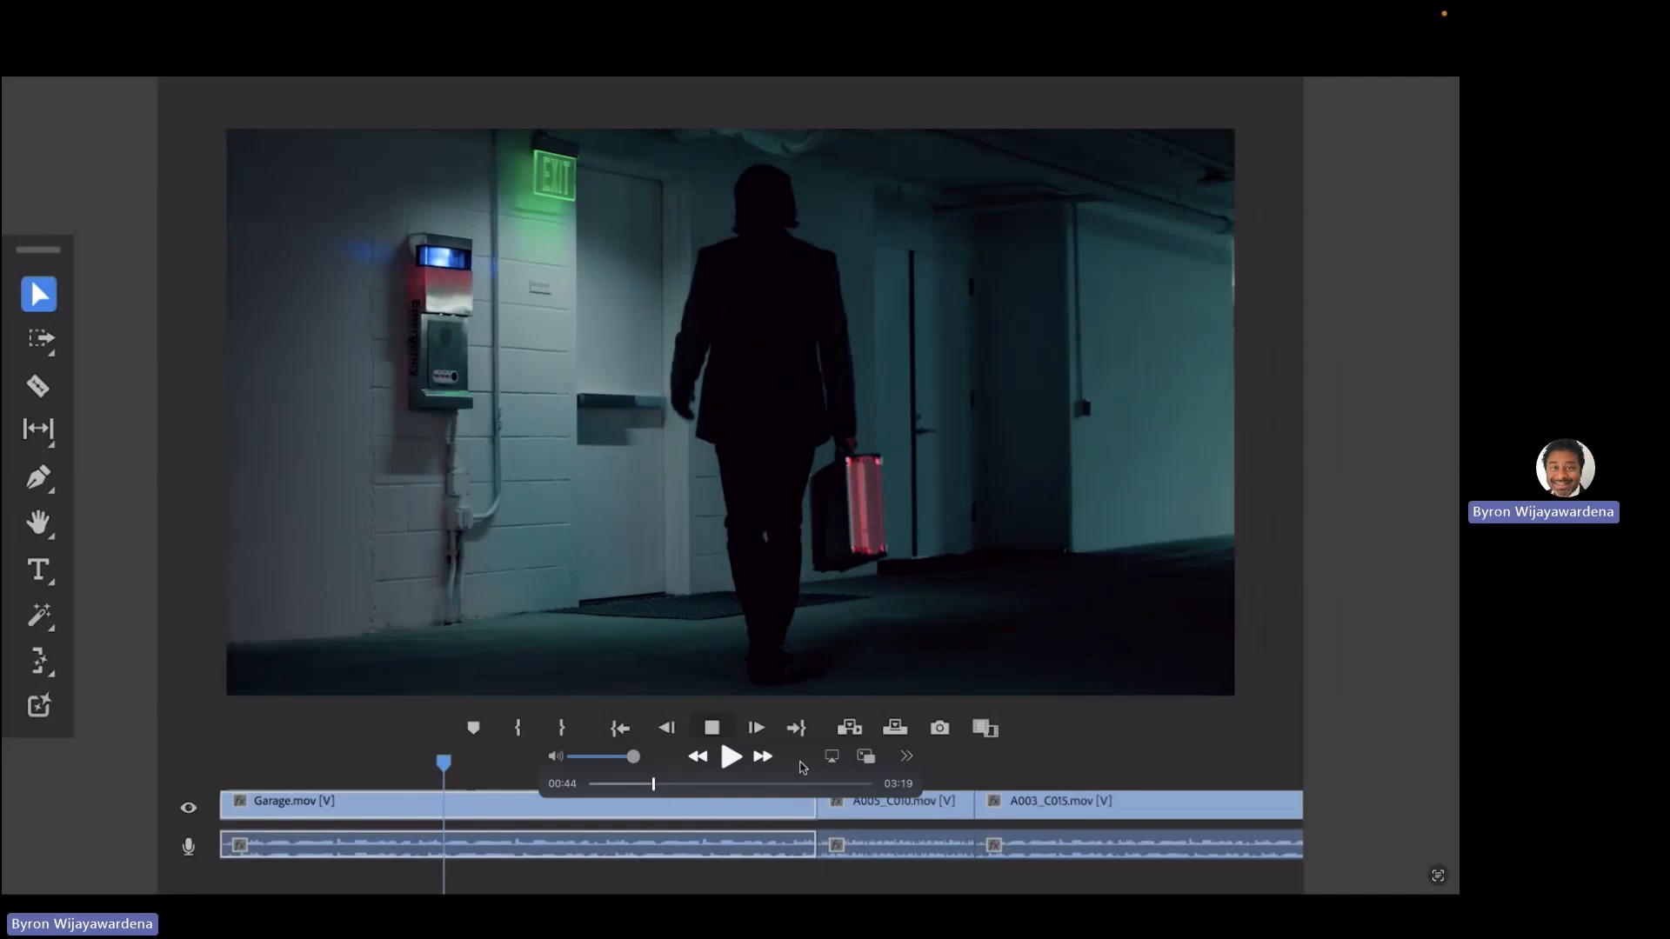
pyautogui.moveTo(799, 757); pyautogui.dragTo(797, 882)
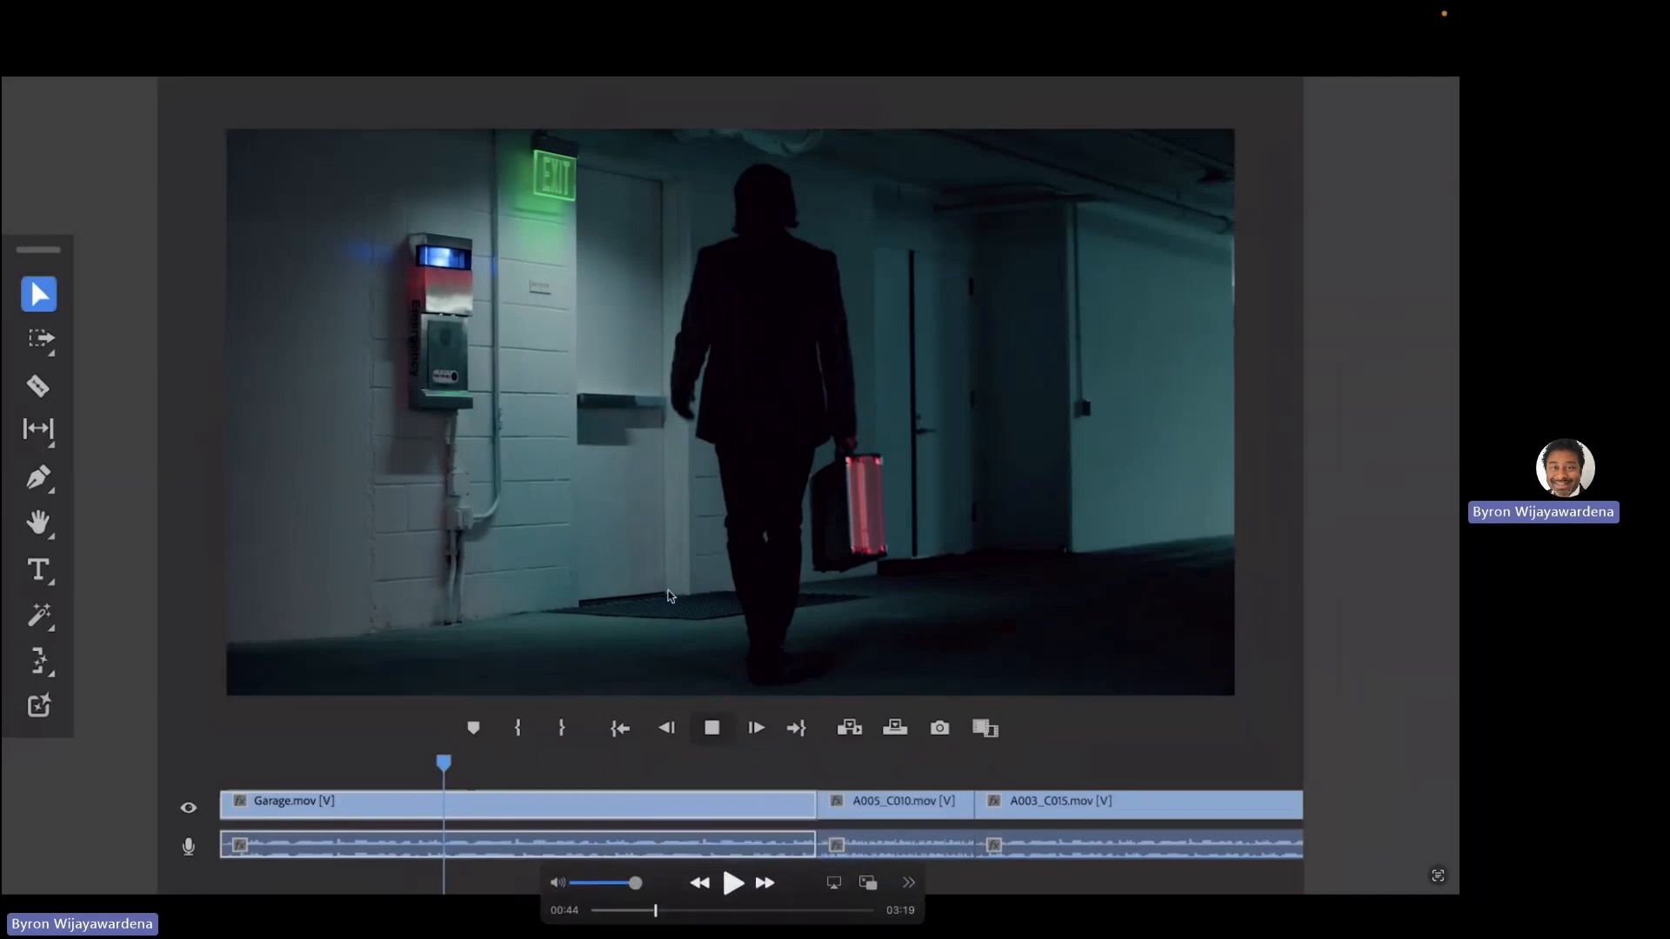